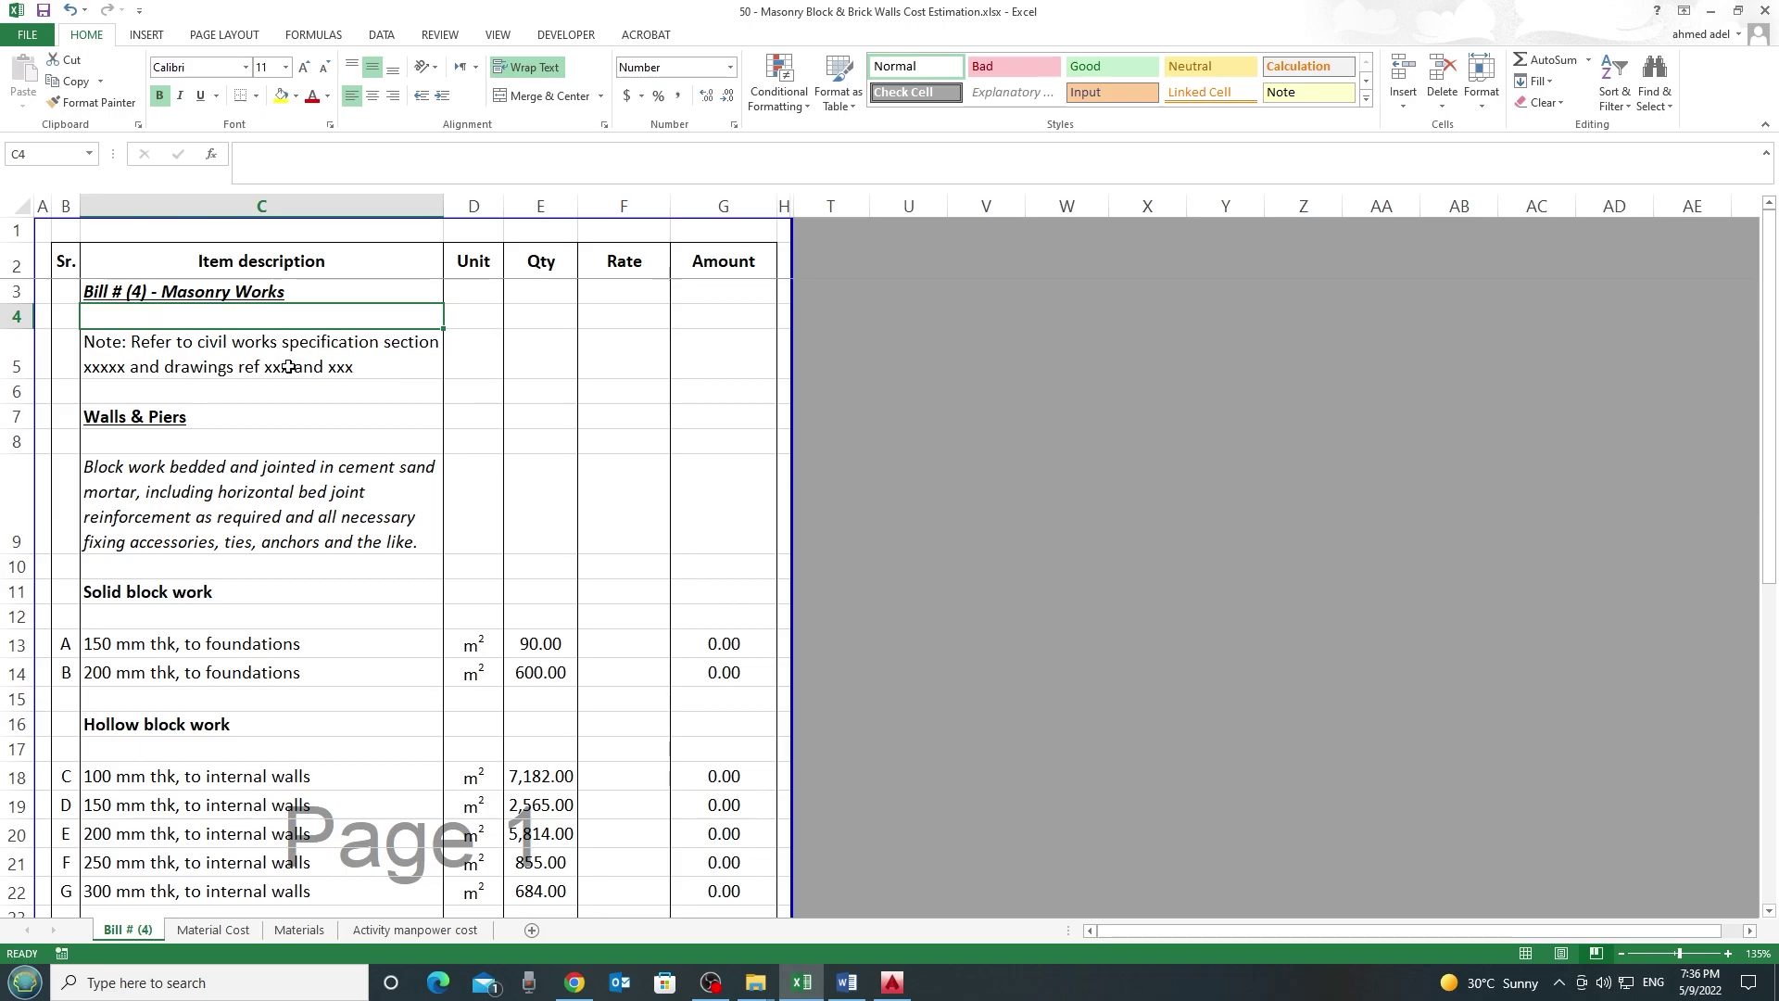
Examine the Solid, Hollow and Thermal block work headings in the masonry works bill
{"action": "scroll", "coordinate": [300, 408], "scroll_direction": "down", "scroll_amount": 2}
{"action": "left_click", "coordinate": [189, 416]}
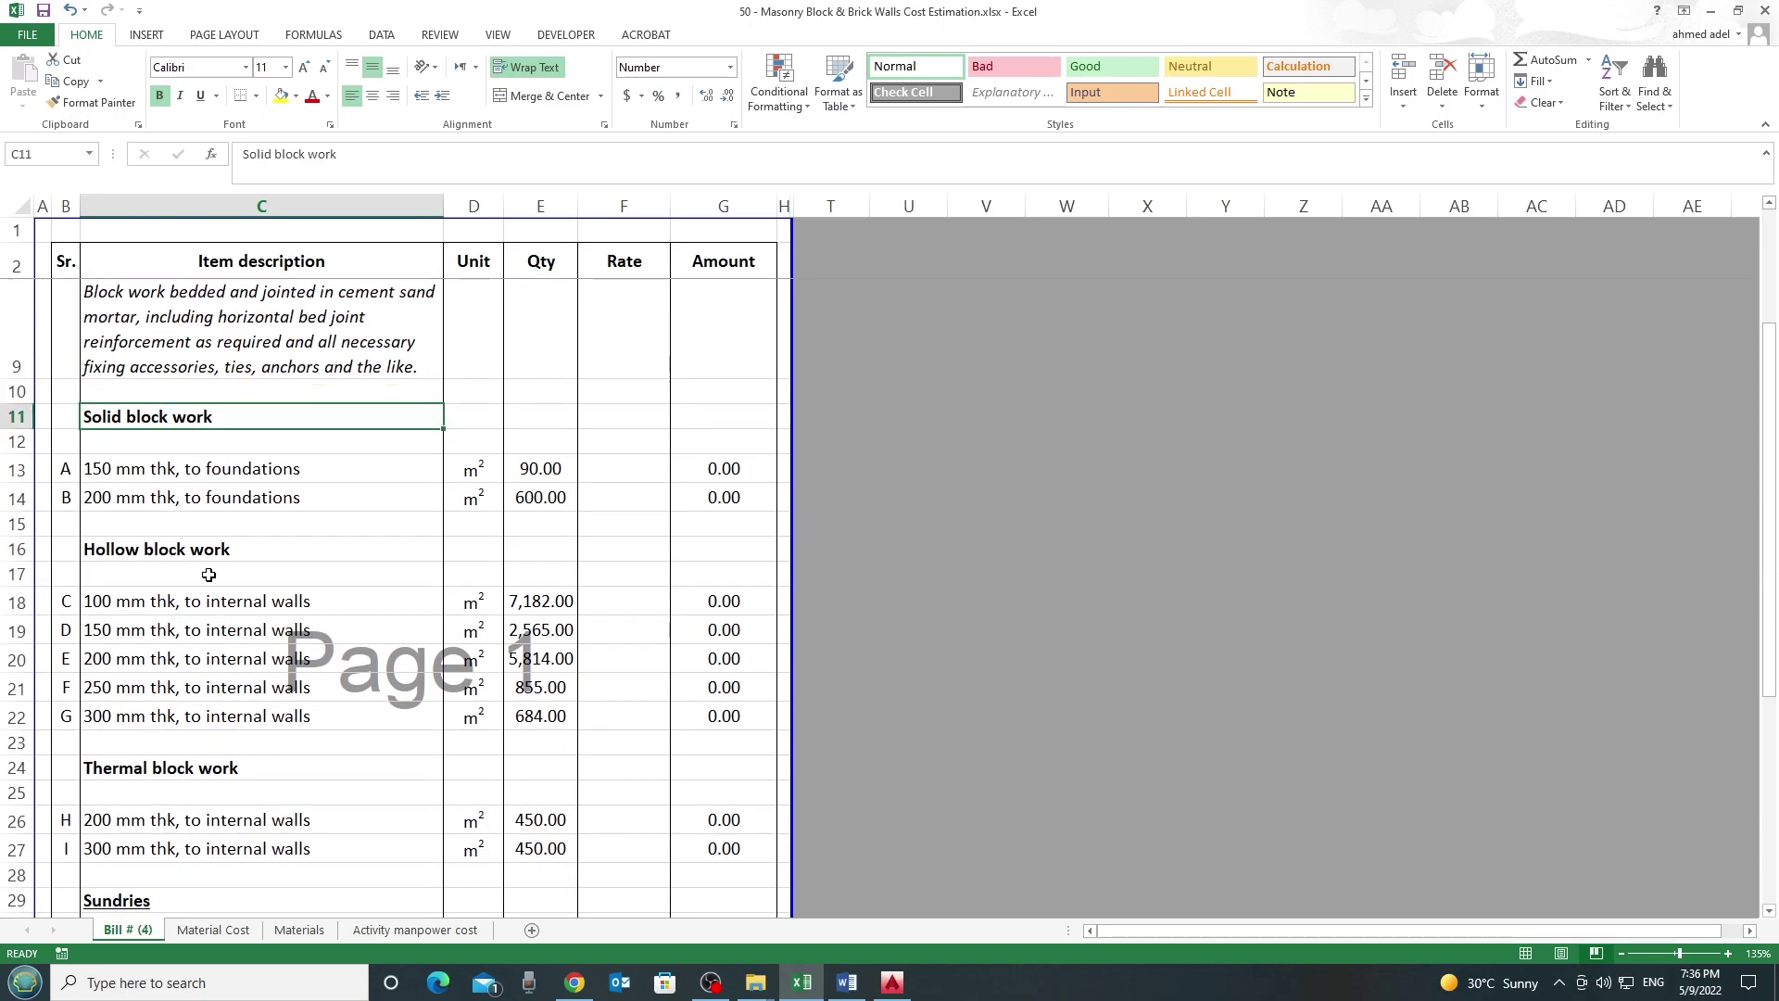
{"action": "left_click", "coordinate": [187, 559]}
{"action": "left_click", "coordinate": [190, 762]}
{"action": "left_click", "coordinate": [180, 418]}
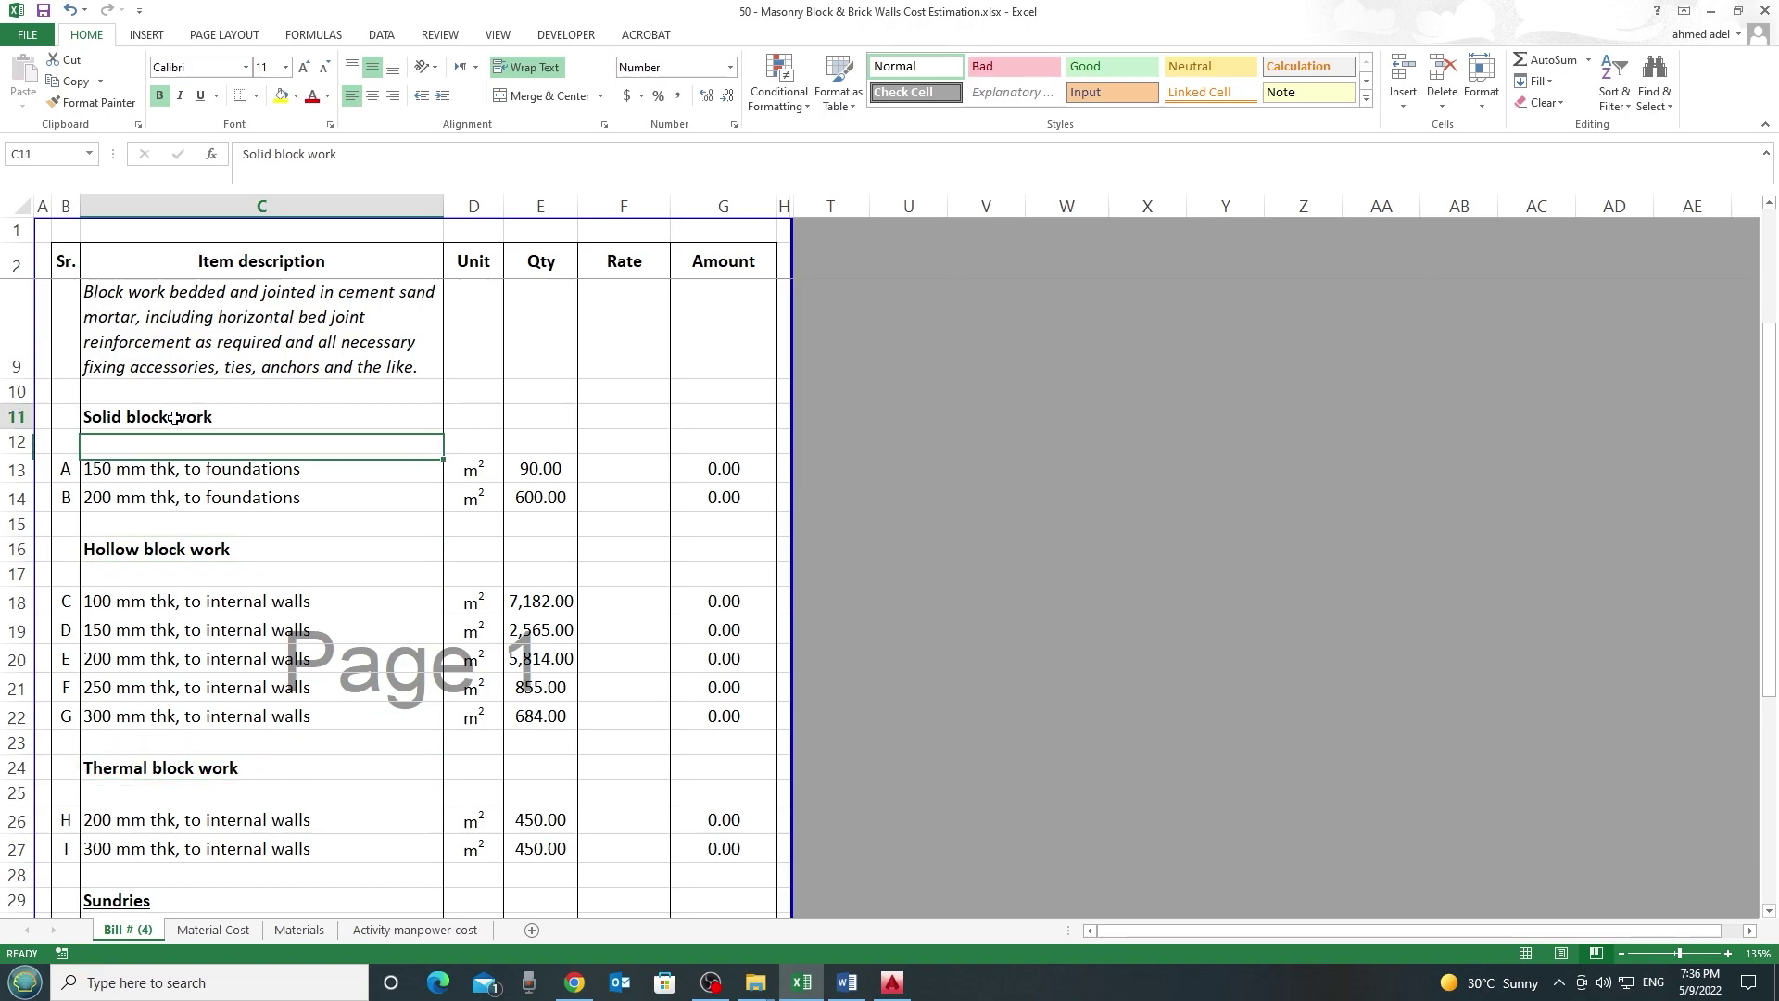
{"action": "left_click", "coordinate": [153, 556]}
{"action": "left_click", "coordinate": [138, 765]}
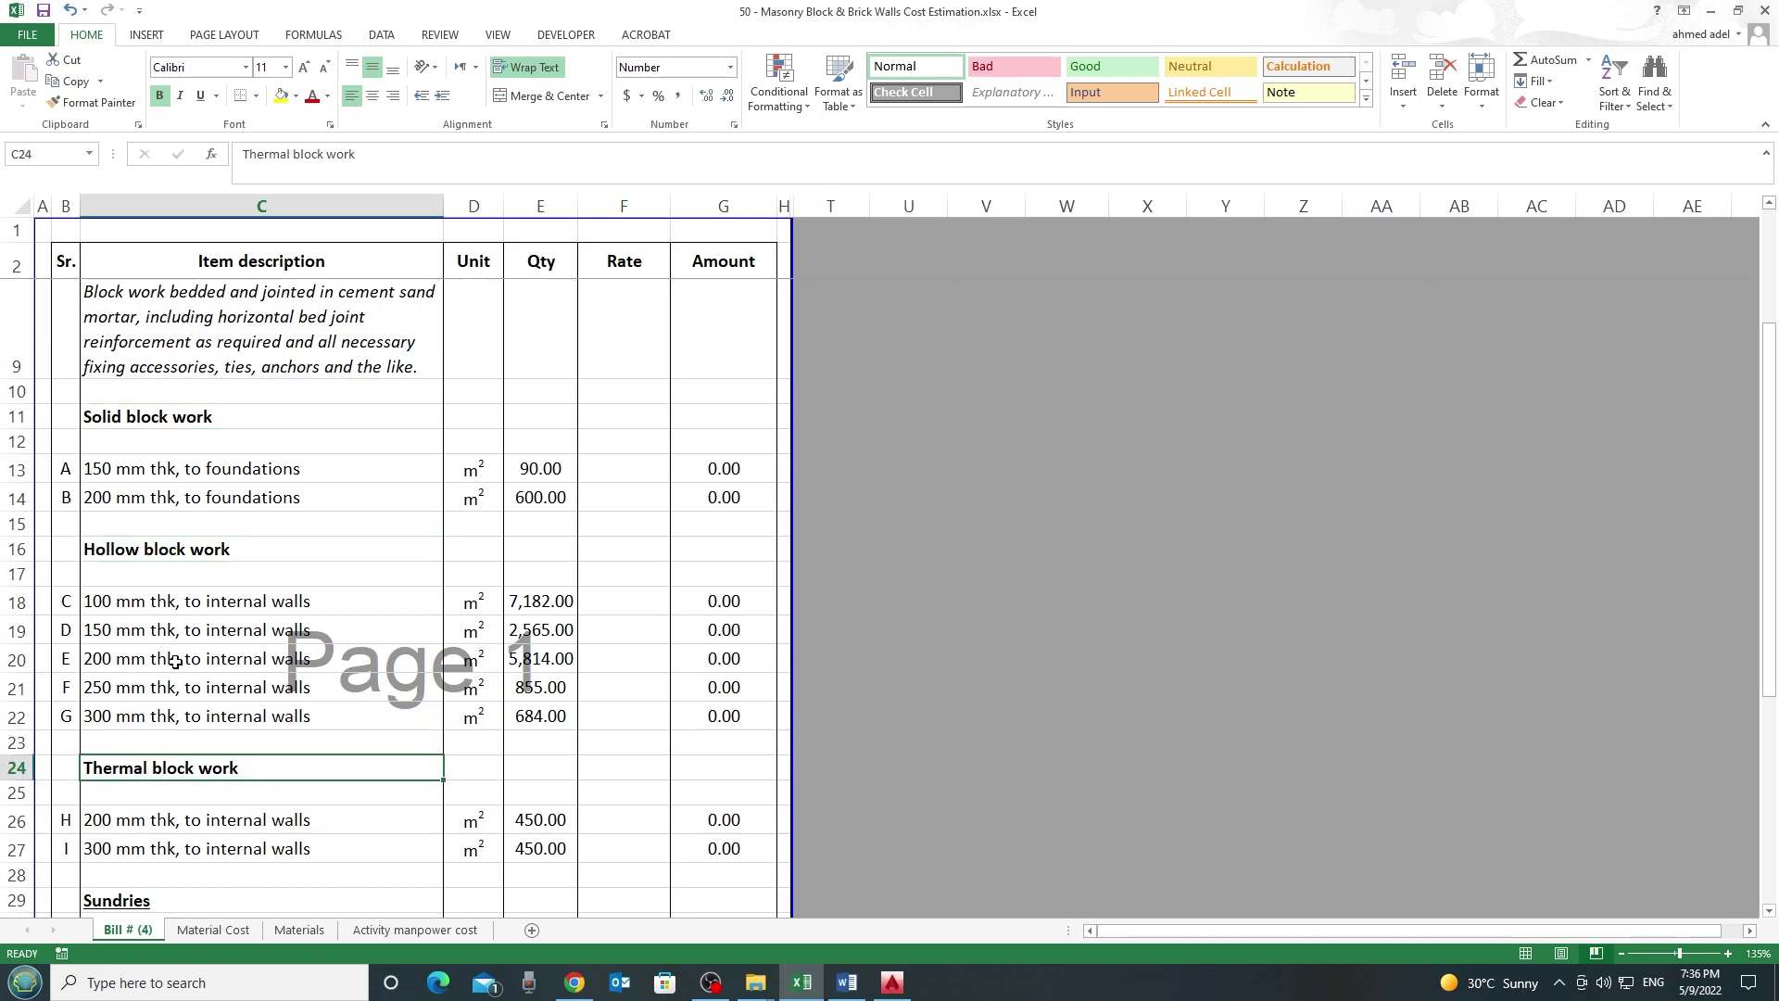
Review the thickness items under each block work heading and the Rate cells beside them in the masonry bill
{"action": "left_click", "coordinate": [138, 470]}
{"action": "key", "text": "shift+Down"}
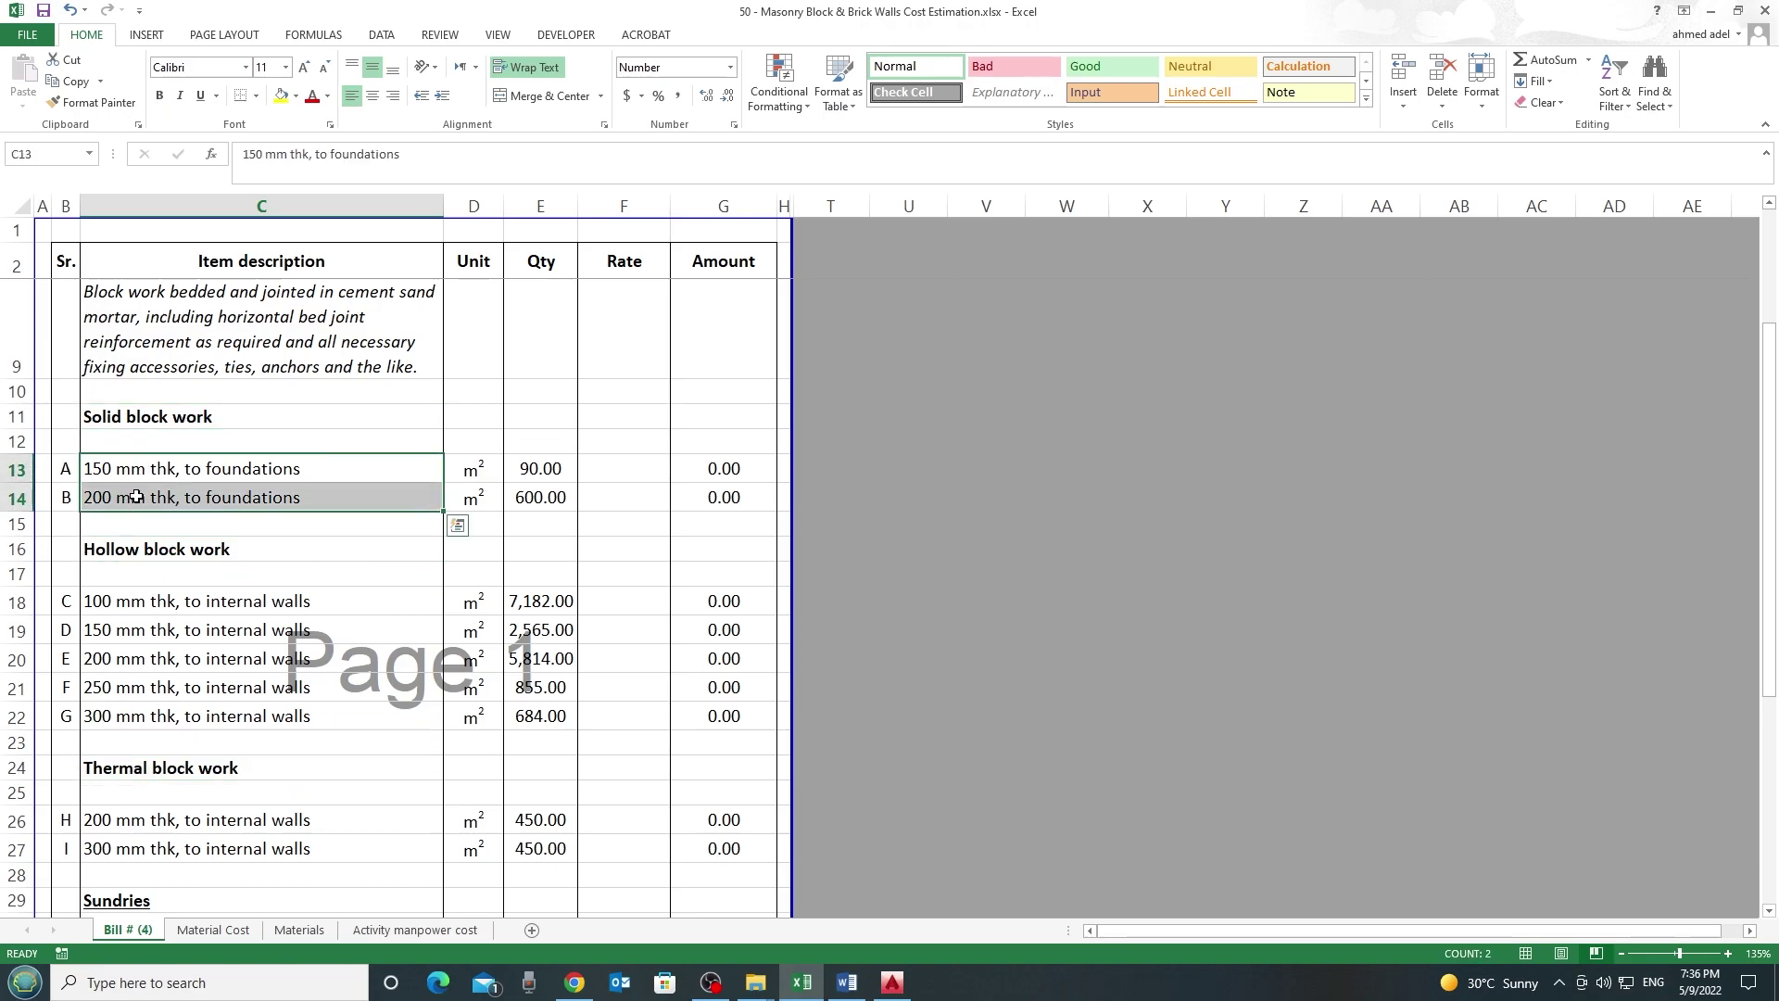
{"action": "left_click_drag", "start_coordinate": [130, 603], "coordinate": [144, 718]}
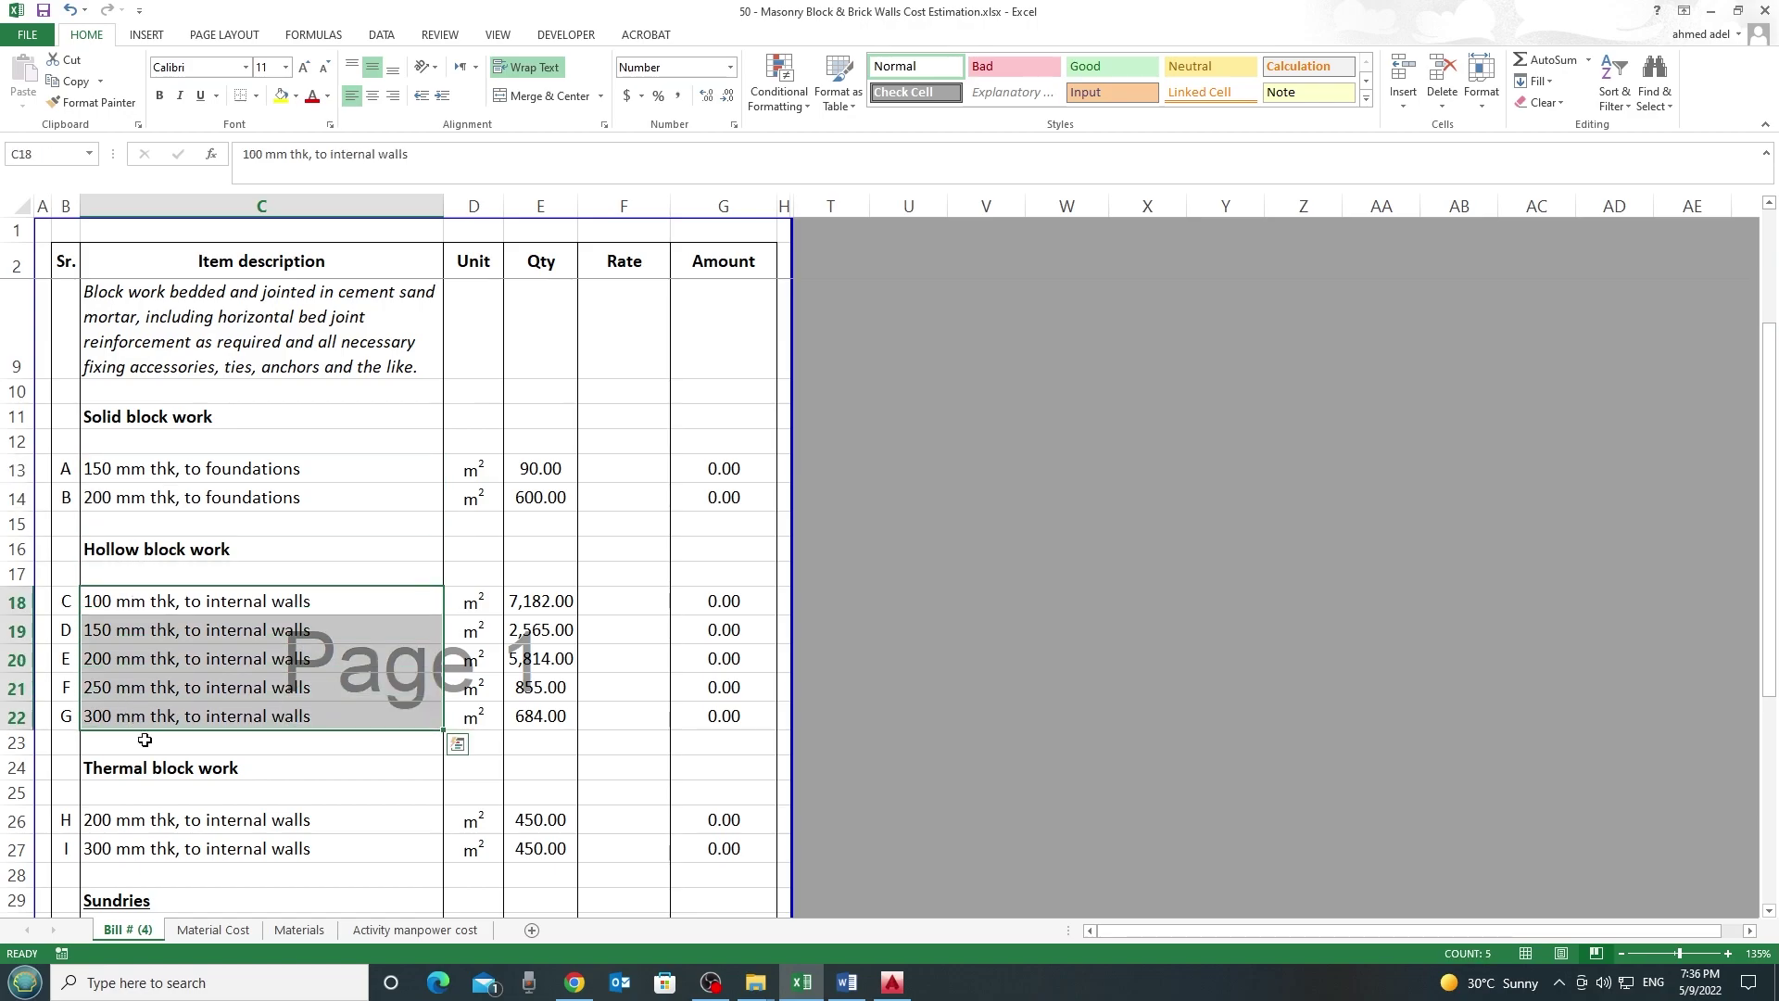
{"action": "left_click_drag", "start_coordinate": [155, 819], "coordinate": [153, 845]}
{"action": "left_click_drag", "start_coordinate": [624, 441], "coordinate": [660, 873]}
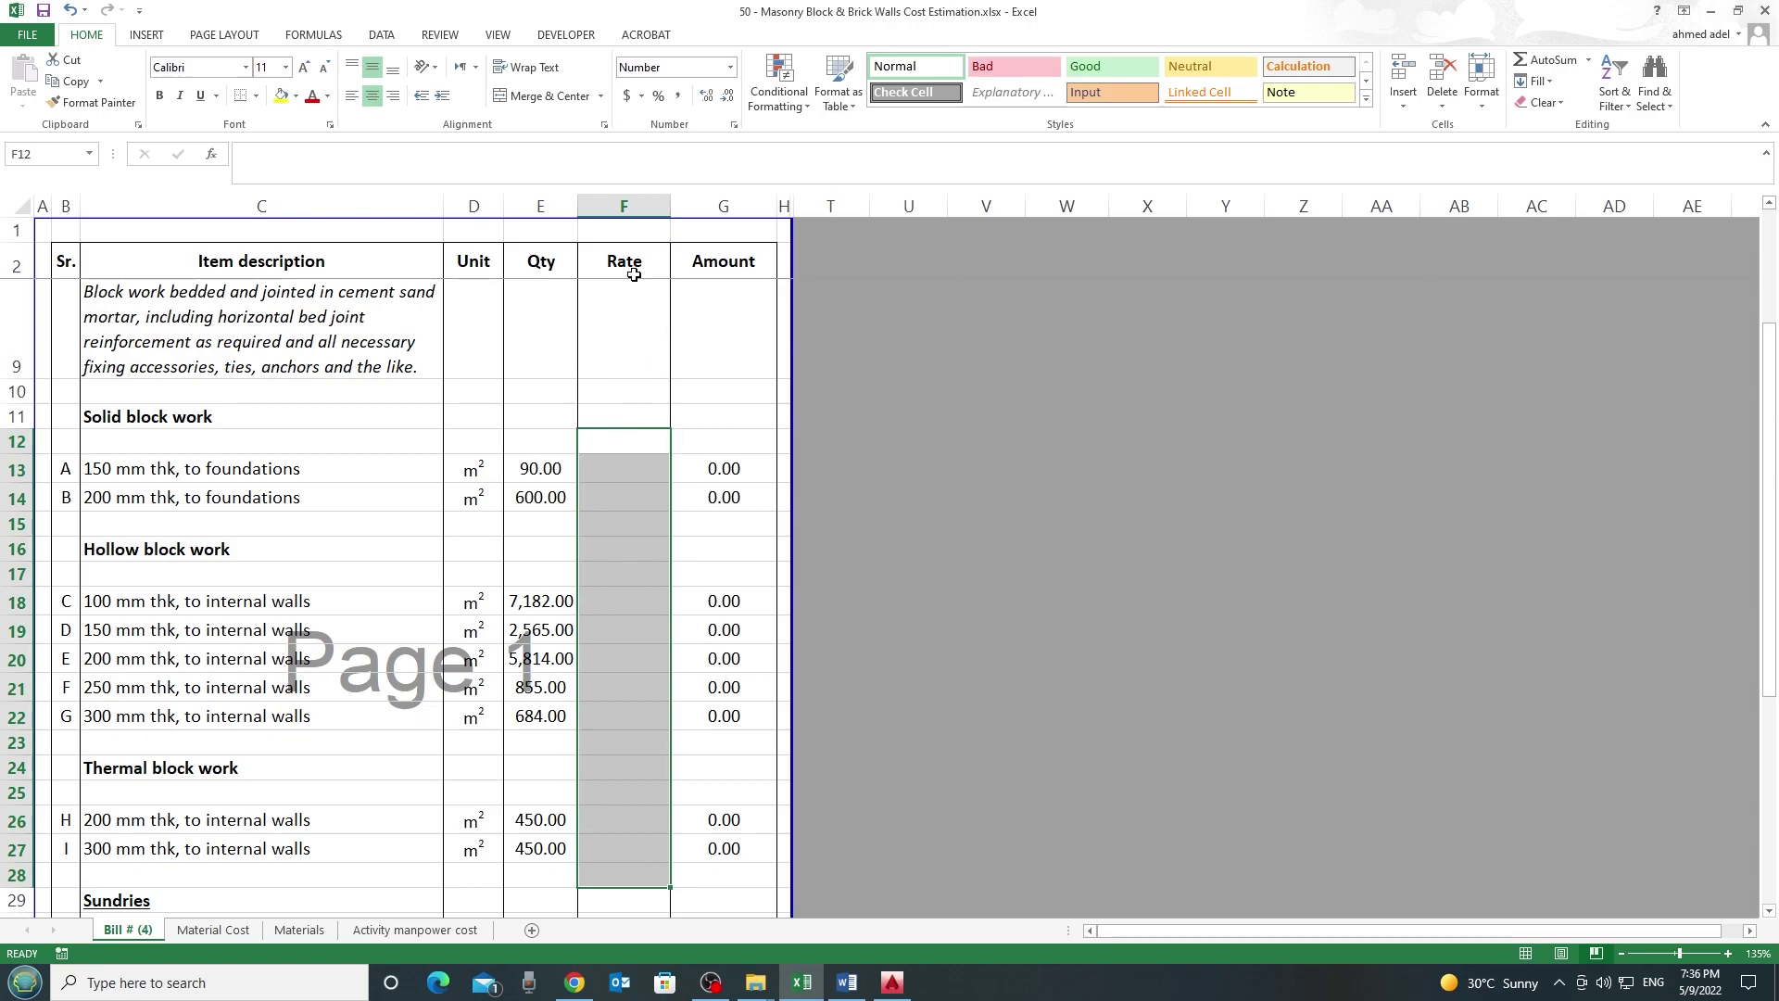
Unhide the hidden columns between columns H and T on the Bill # (4) sheet
{"action": "left_click_drag", "start_coordinate": [784, 202], "coordinate": [825, 204]}
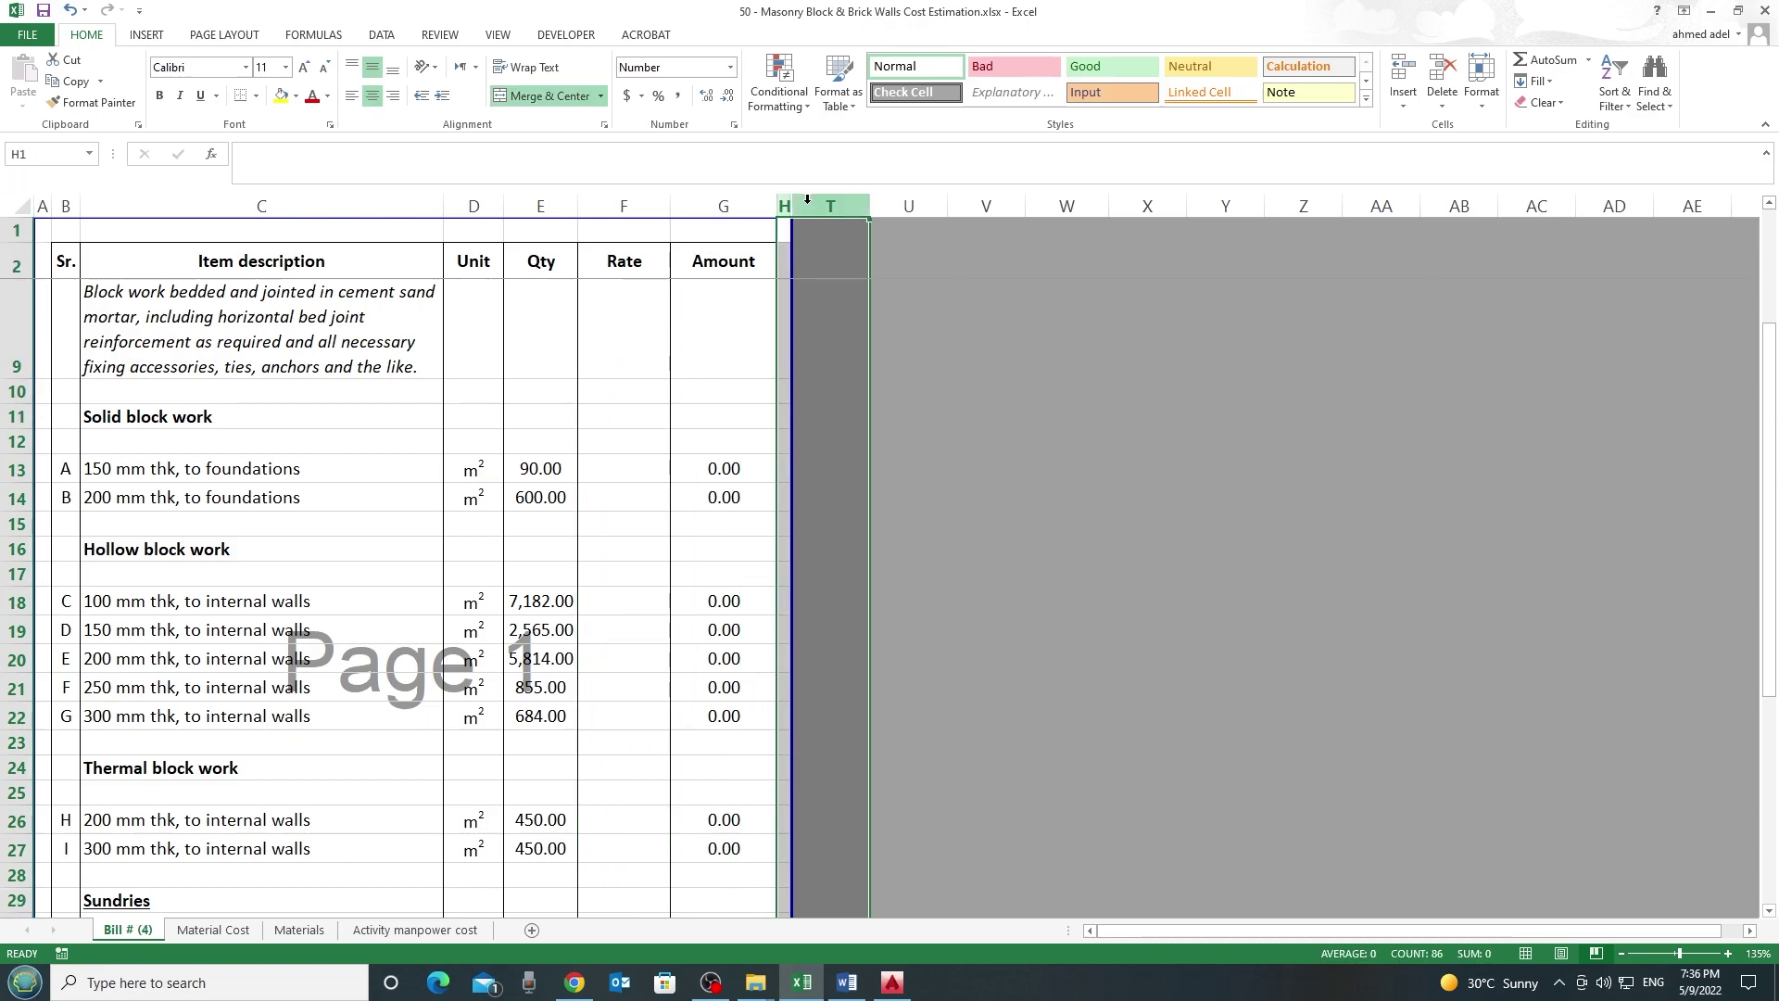
{"action": "right_click", "coordinate": [808, 207]}
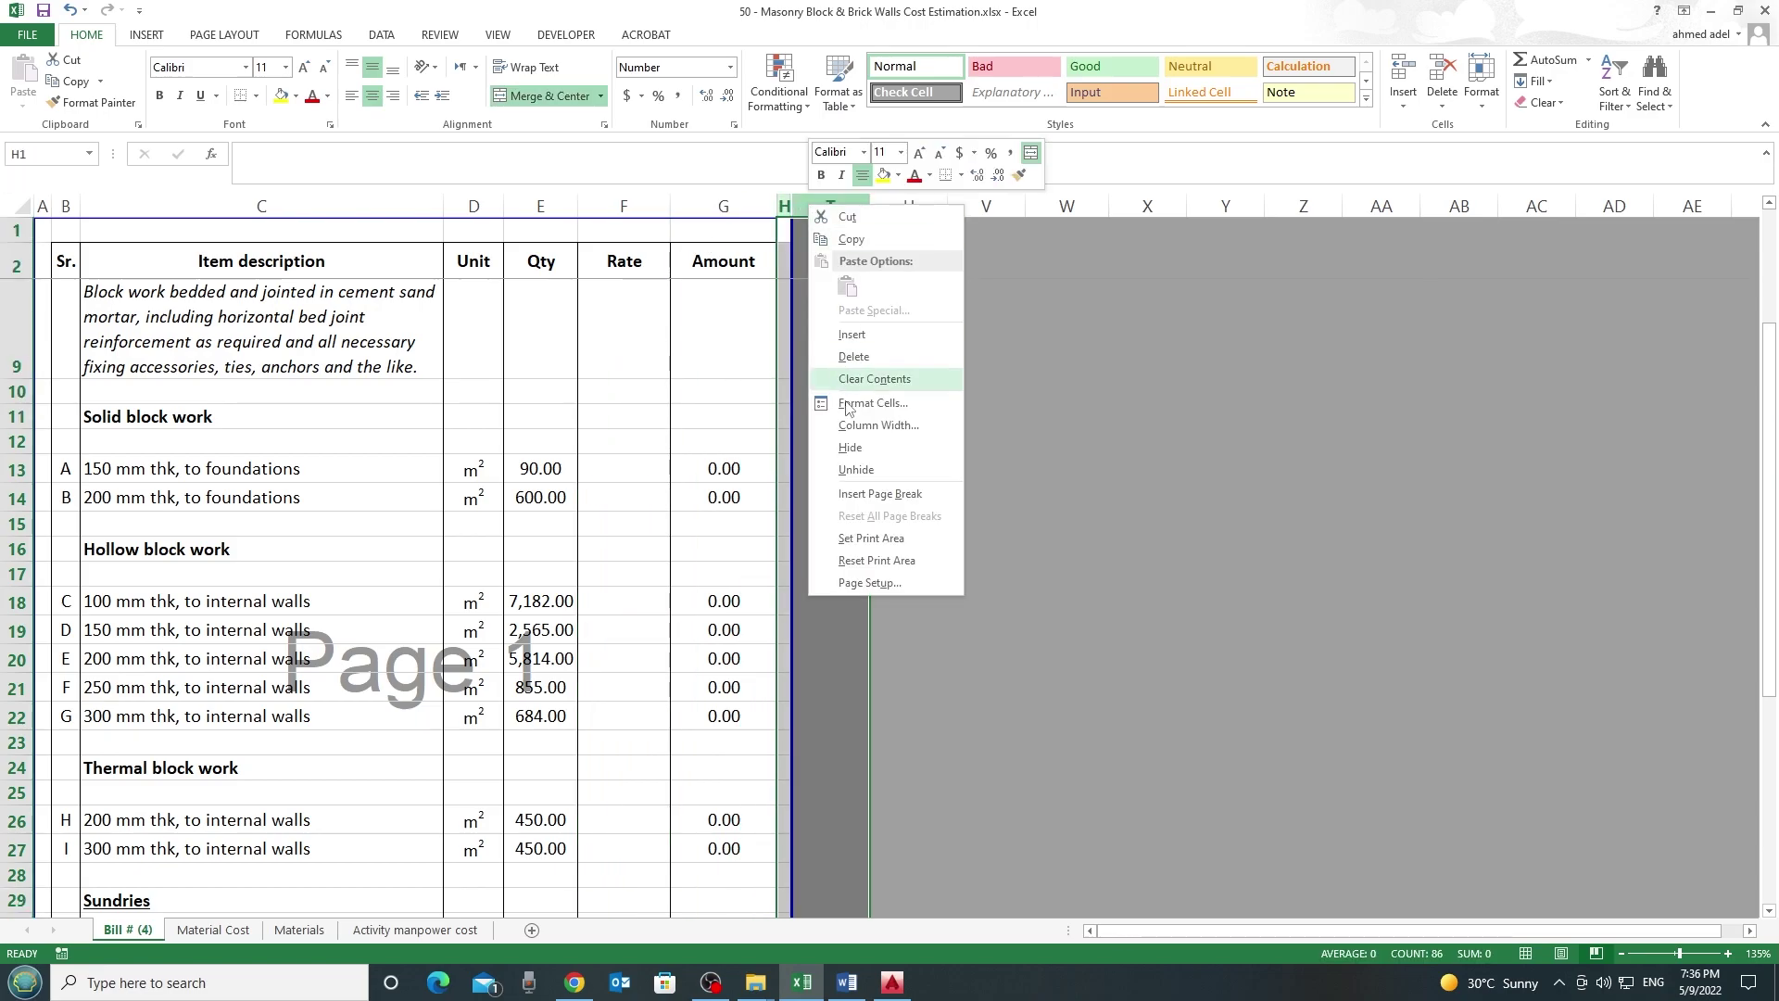
{"action": "left_click", "coordinate": [874, 469]}
Examine the rate and amount breakdown columns I to R against the masonry bill items
{"action": "left_click_drag", "start_coordinate": [856, 236], "coordinate": [1582, 278]}
{"action": "scroll", "coordinate": [1128, 430], "scroll_direction": "down", "scroll_amount": 7}
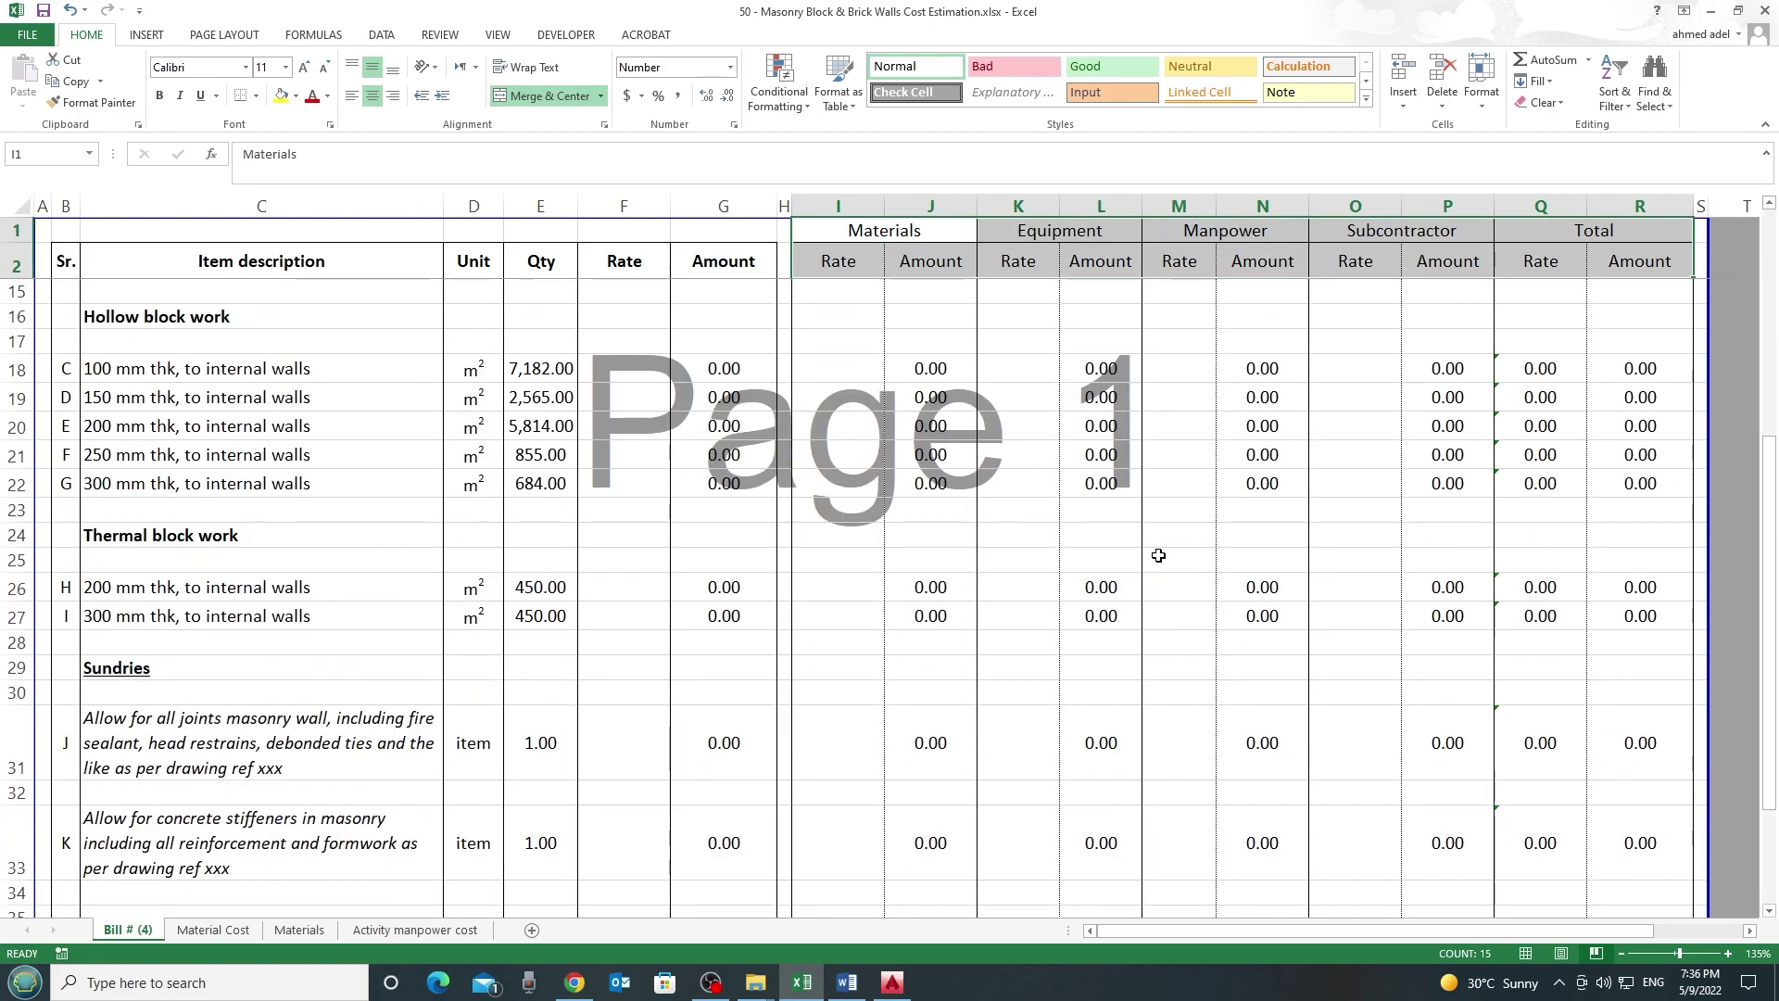
{"action": "scroll", "coordinate": [1167, 556], "scroll_direction": "up", "scroll_amount": 4}
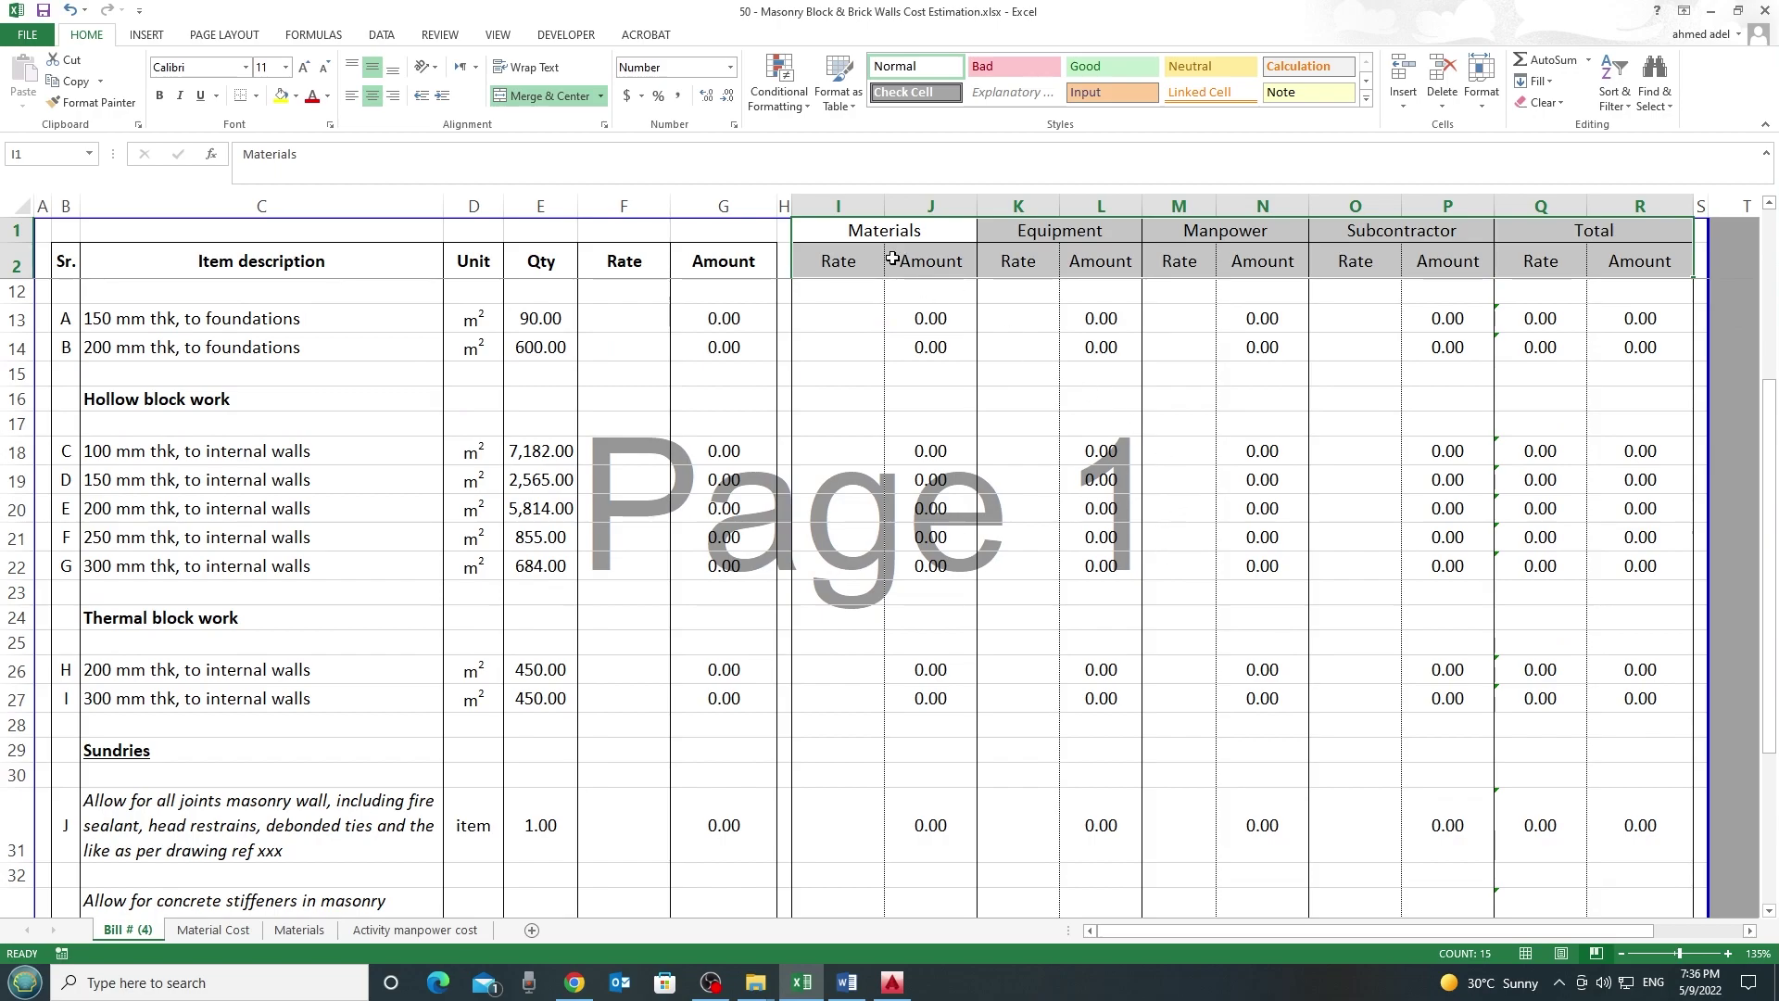
{"action": "left_click_drag", "start_coordinate": [891, 259], "coordinate": [1258, 383]}
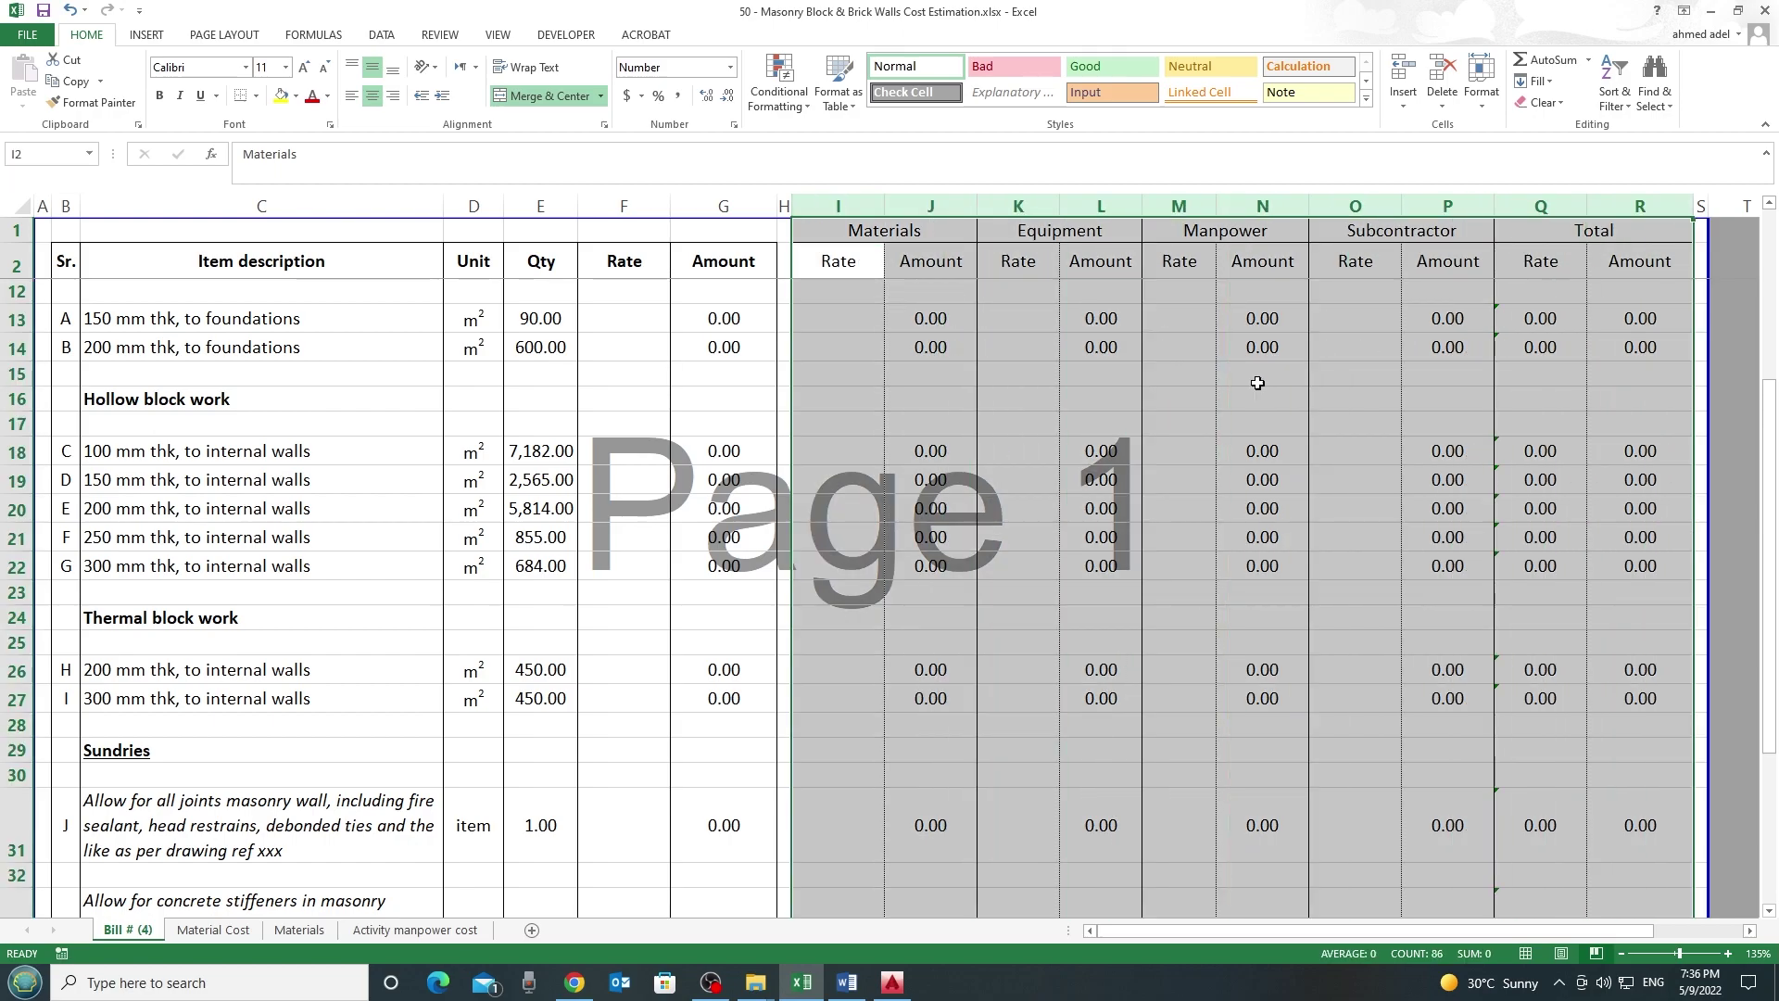
{"action": "left_click", "coordinate": [1022, 412]}
{"action": "scroll", "coordinate": [1009, 513], "scroll_direction": "down", "scroll_amount": 2}
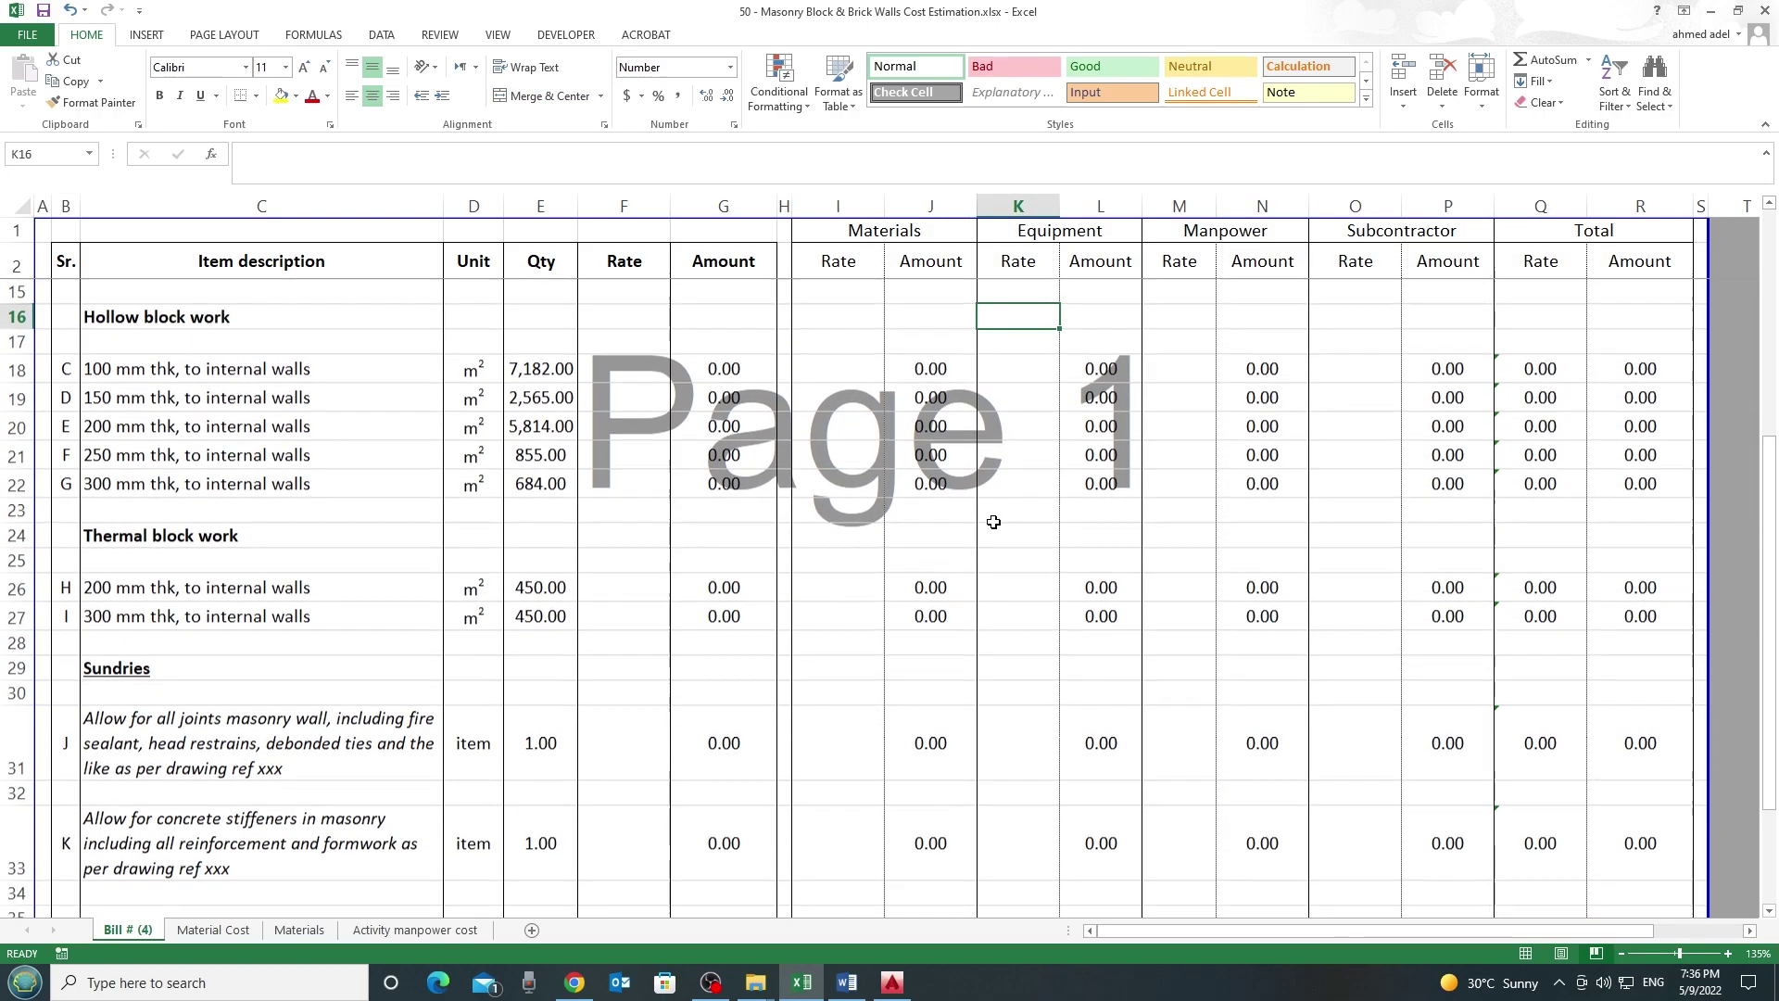
{"action": "scroll", "coordinate": [991, 519], "scroll_direction": "up", "scroll_amount": 3}
Check the Materials, Equipment, Manpower and Subcontractor headings of the cost breakdown
{"action": "left_click", "coordinate": [860, 233]}
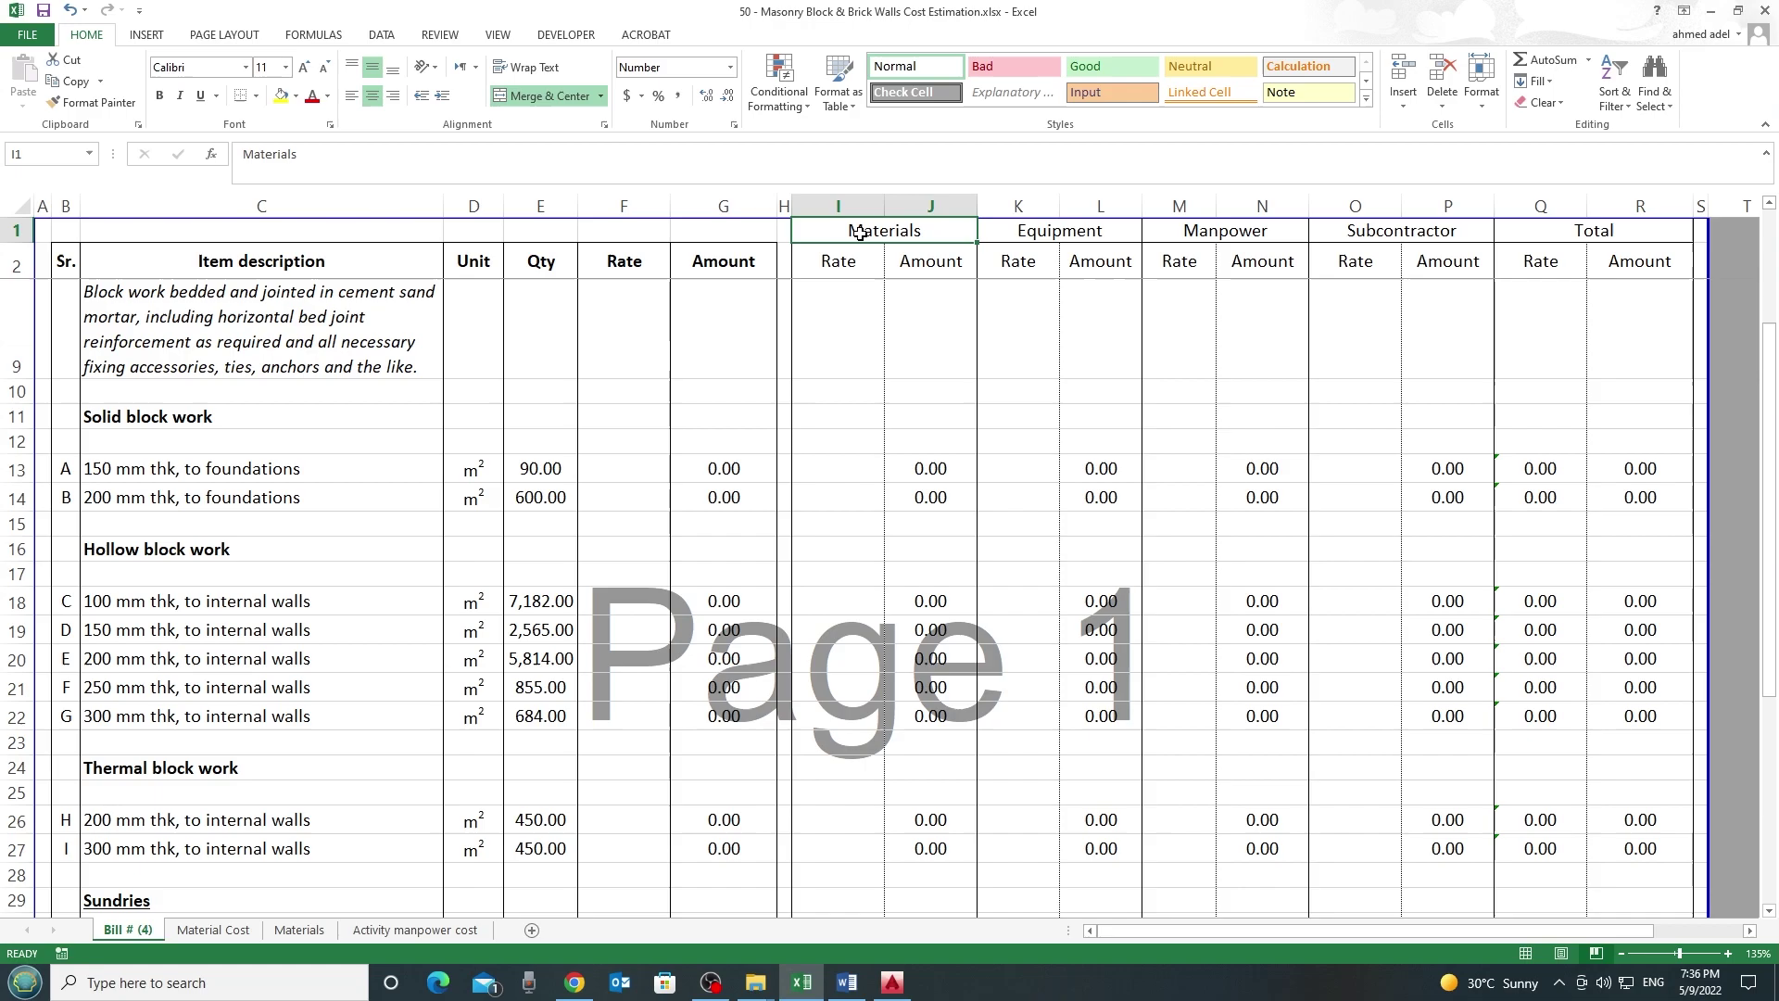
{"action": "left_click", "coordinate": [1054, 233]}
{"action": "left_click", "coordinate": [1212, 234]}
{"action": "left_click", "coordinate": [1403, 237]}
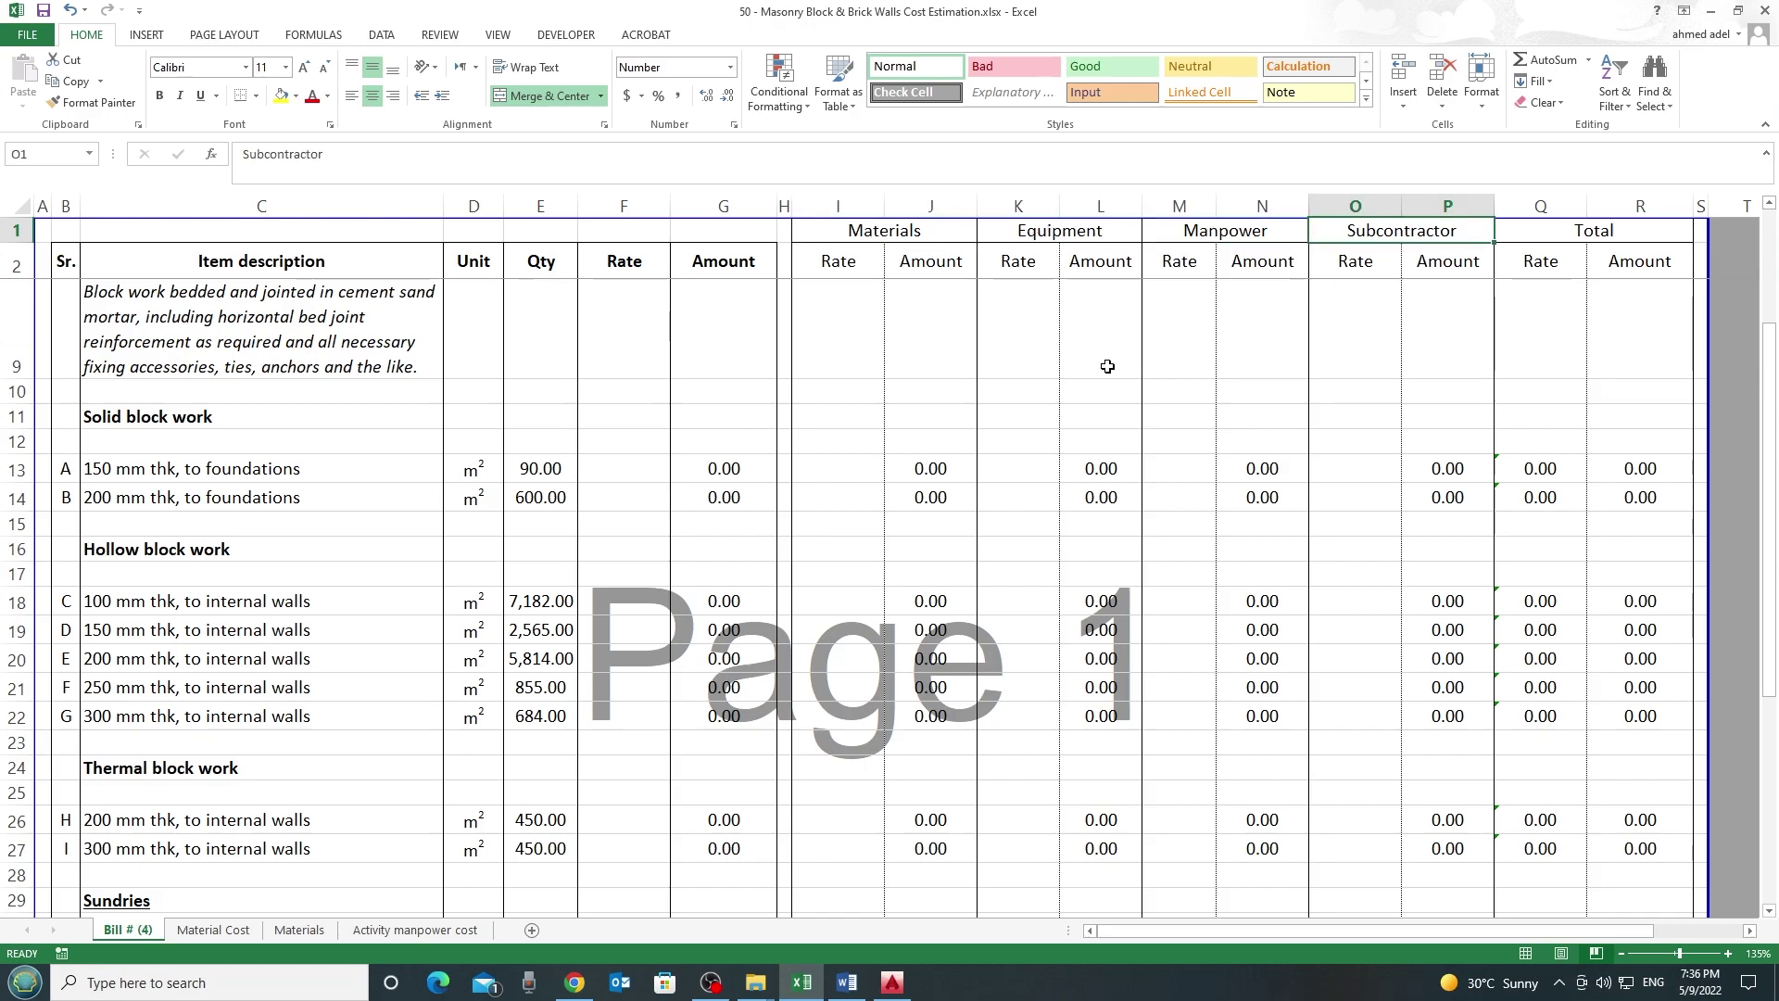
{"action": "scroll", "coordinate": [843, 415], "scroll_direction": "down", "scroll_amount": 2}
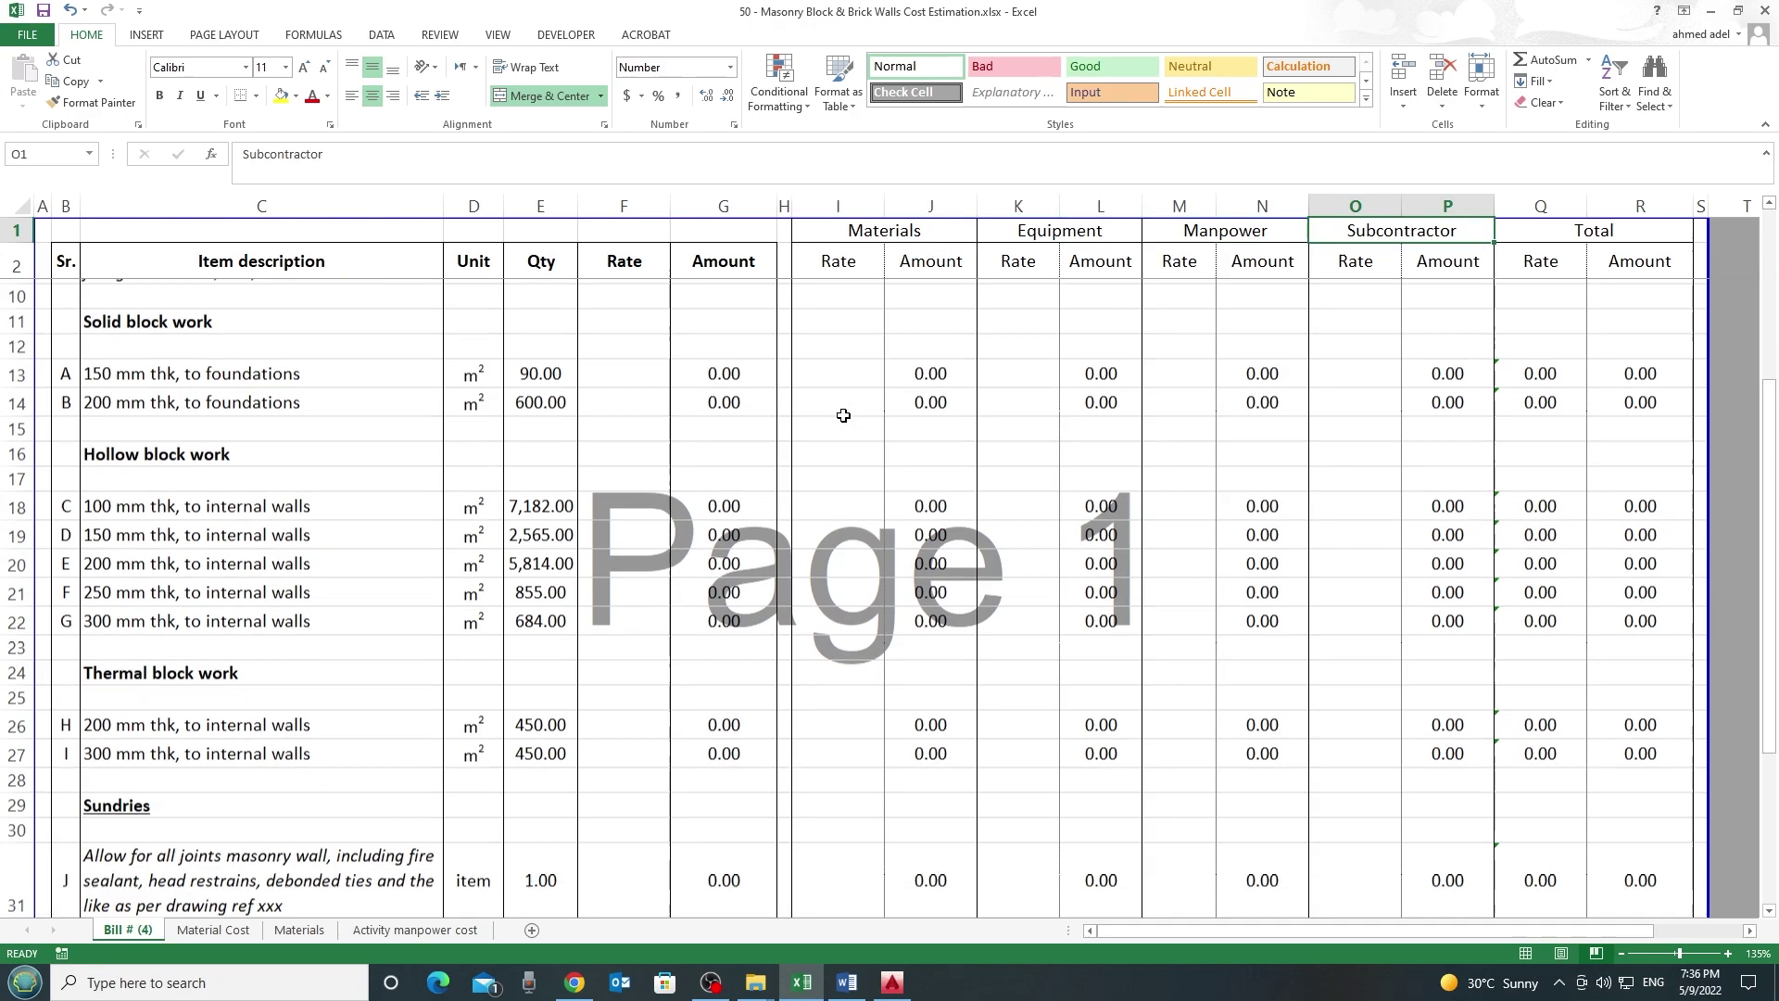
{"action": "scroll", "coordinate": [199, 408], "scroll_direction": "up", "scroll_amount": 2}
Compare the block work items C11 to C27 in the bill with the block type list on the Material Cost sheet
{"action": "left_click", "coordinate": [198, 416]}
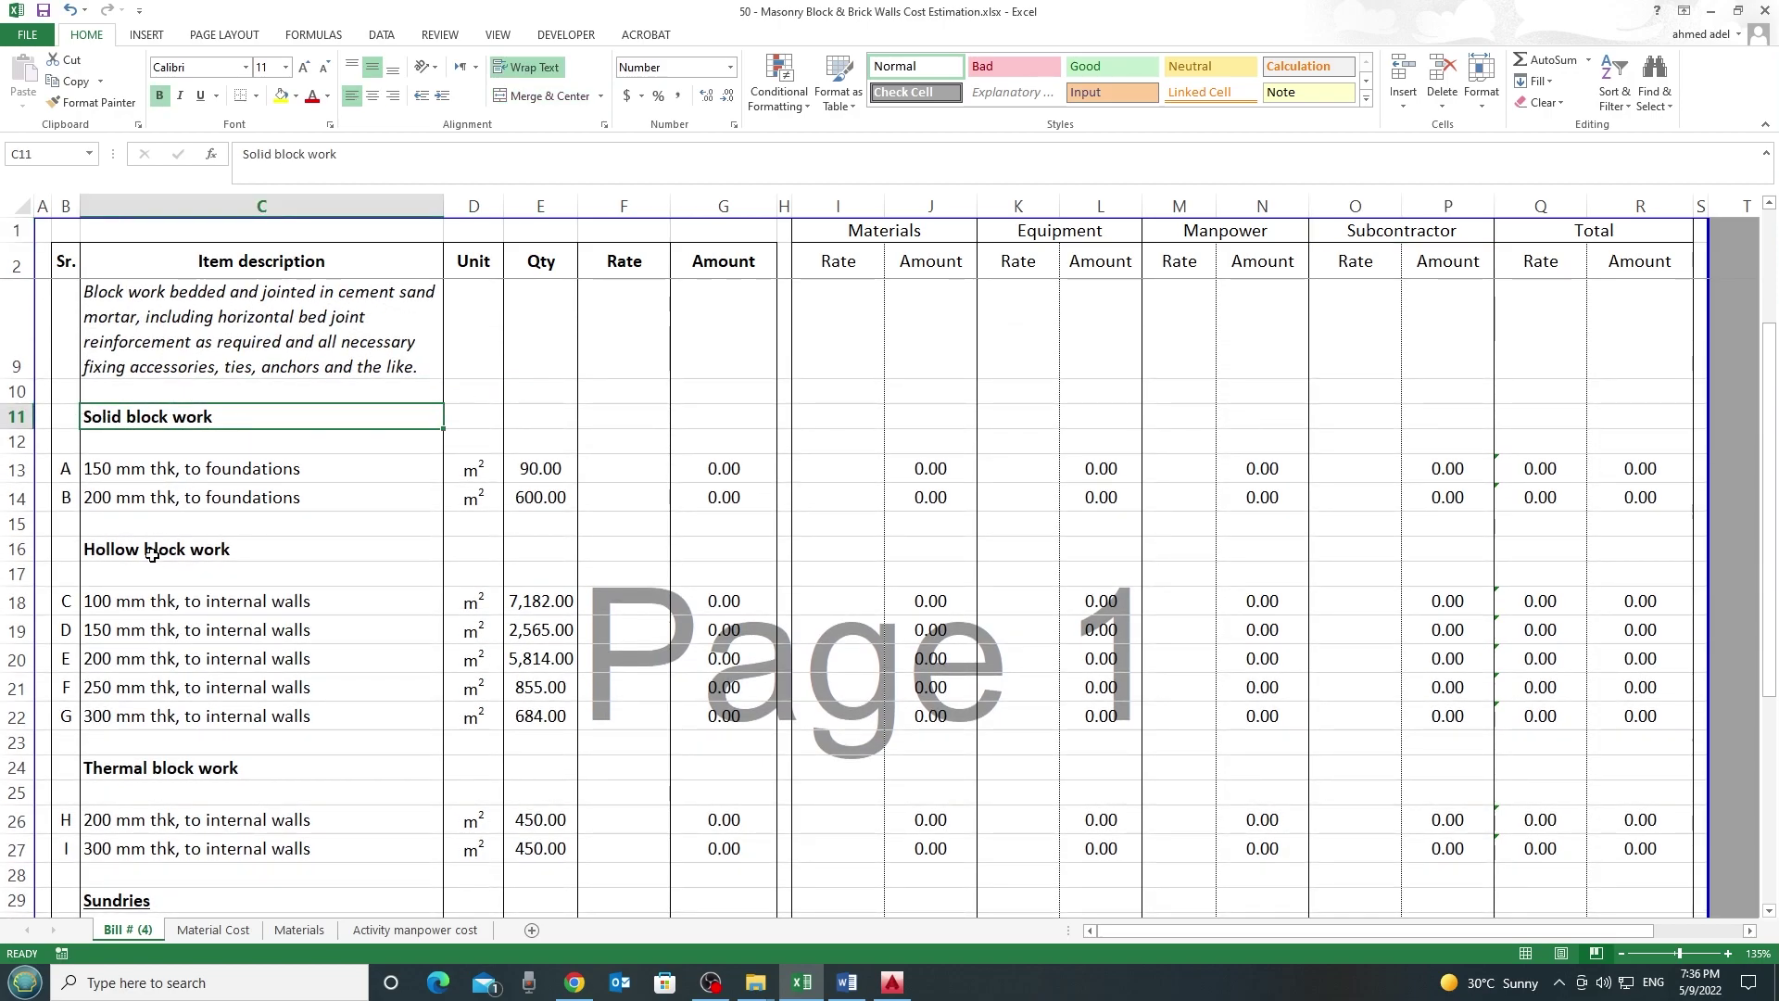
{"action": "left_click", "coordinate": [156, 853], "text": "shift"}
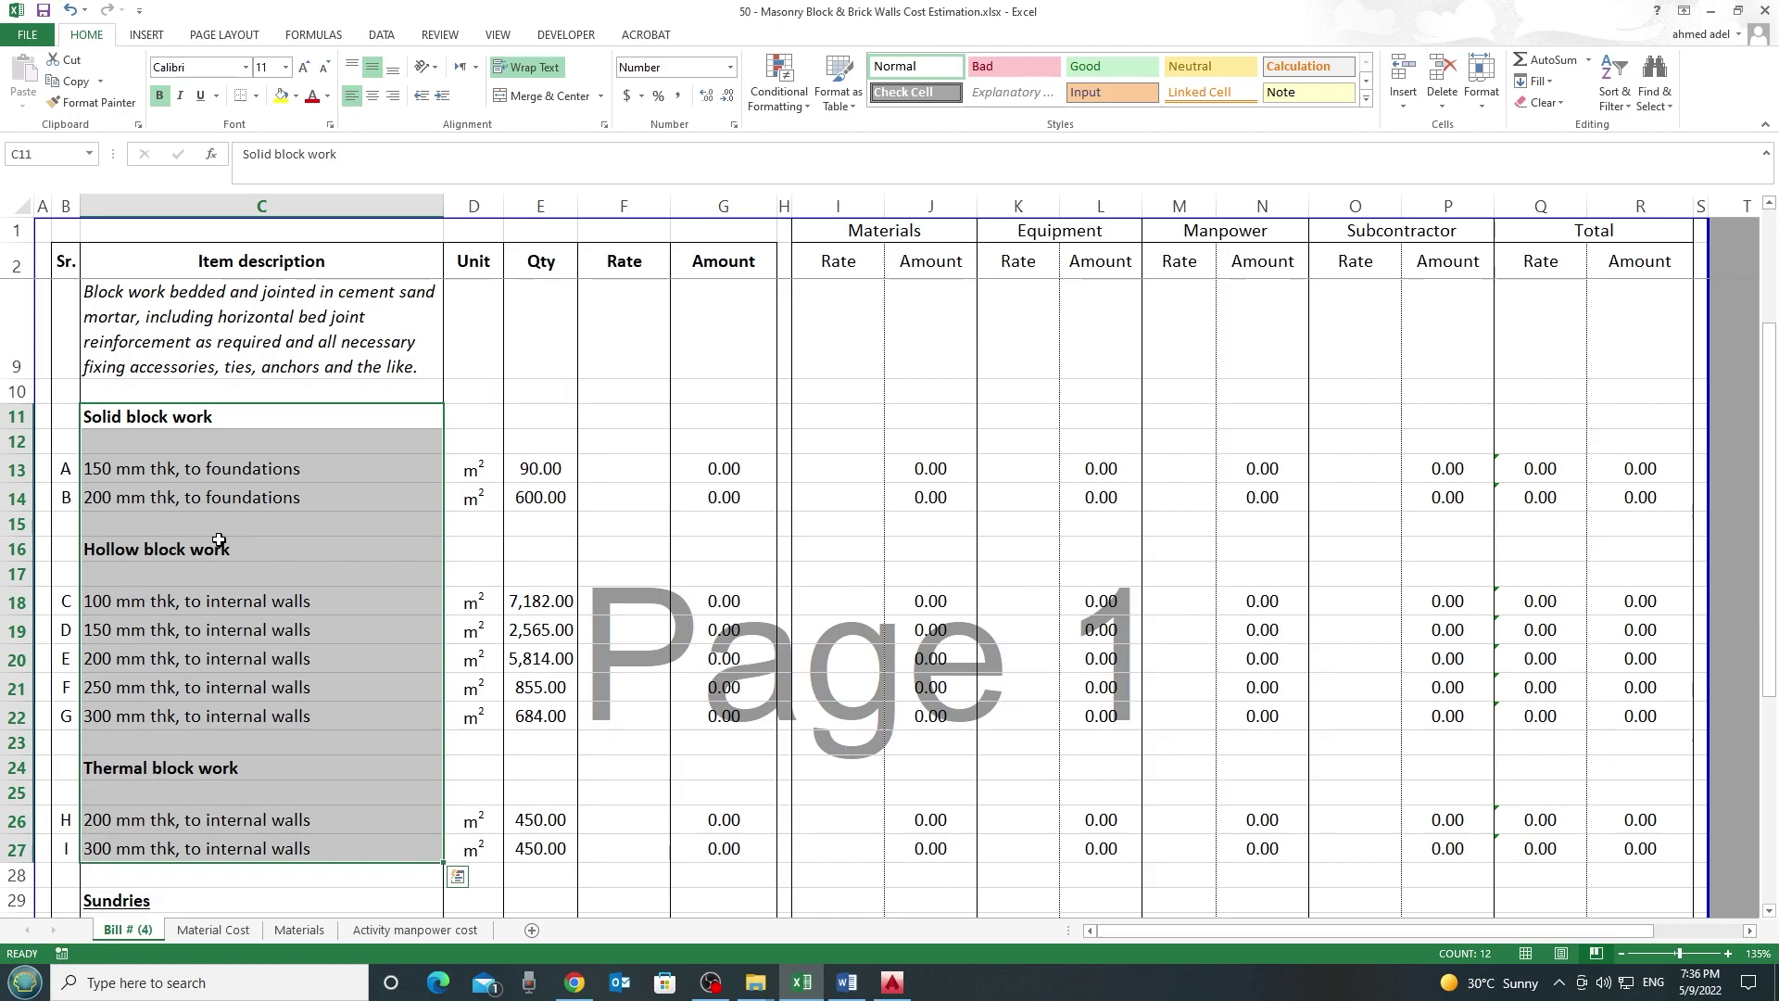
{"action": "left_click", "coordinate": [213, 929]}
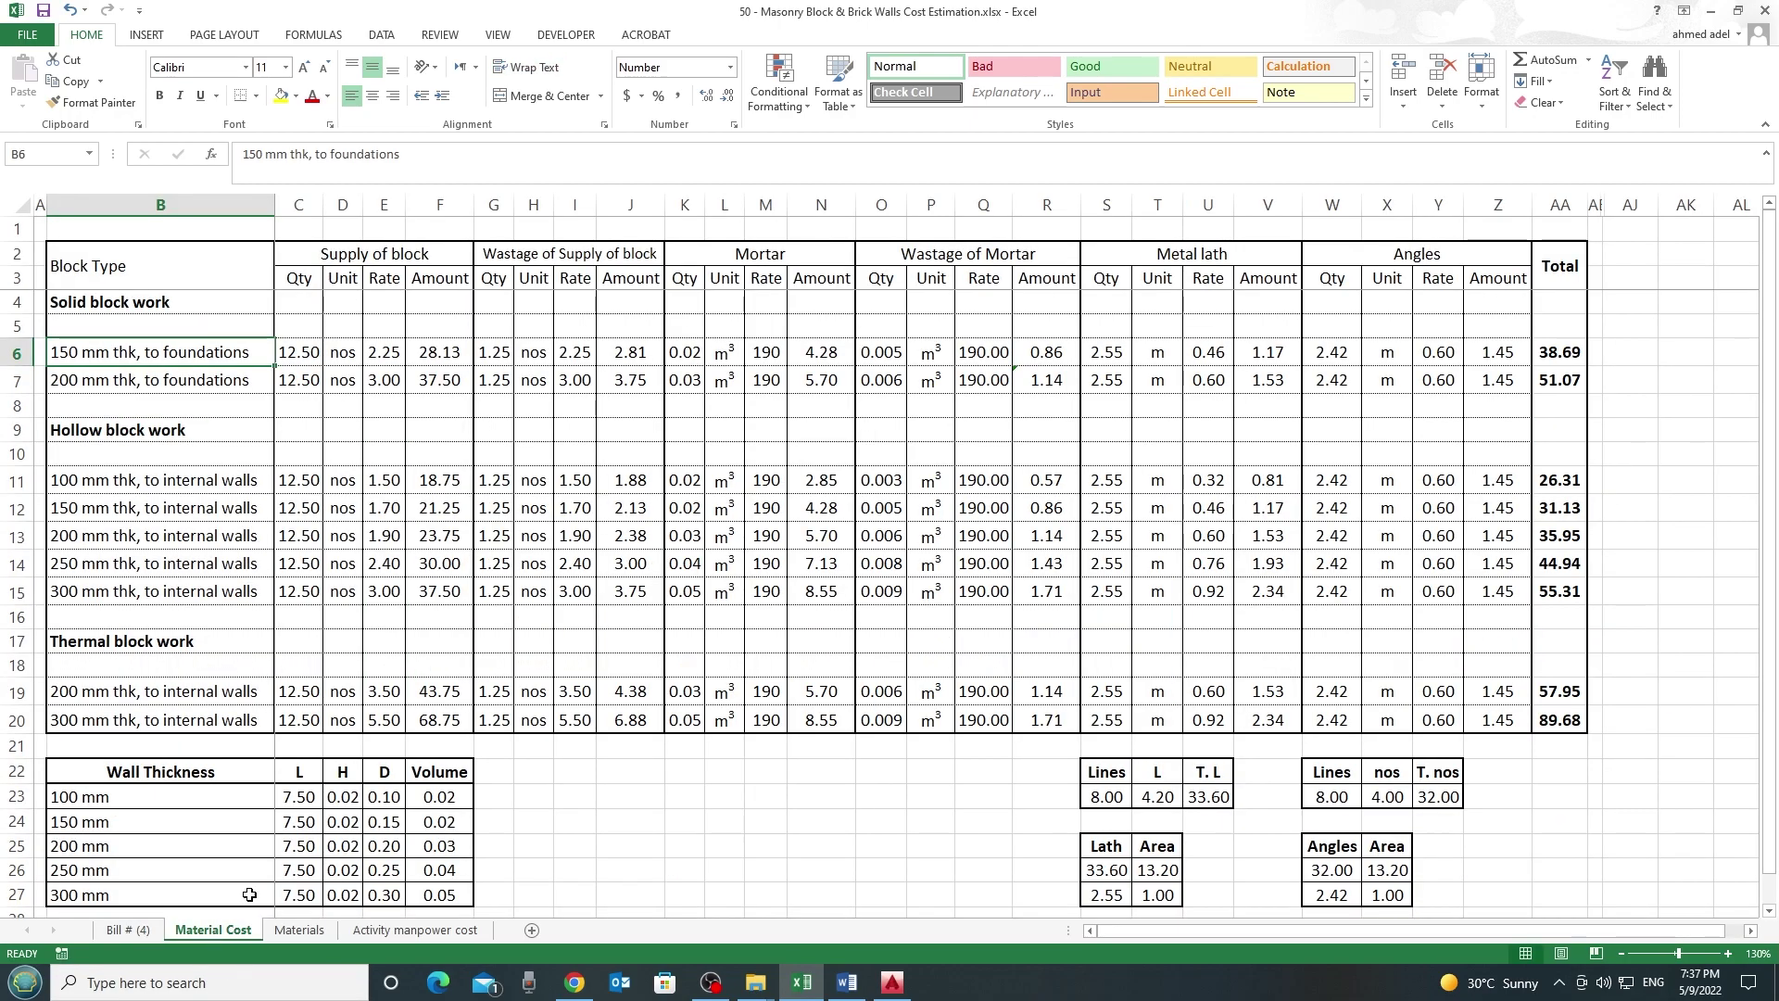
{"action": "left_click_drag", "start_coordinate": [129, 302], "coordinate": [163, 717]}
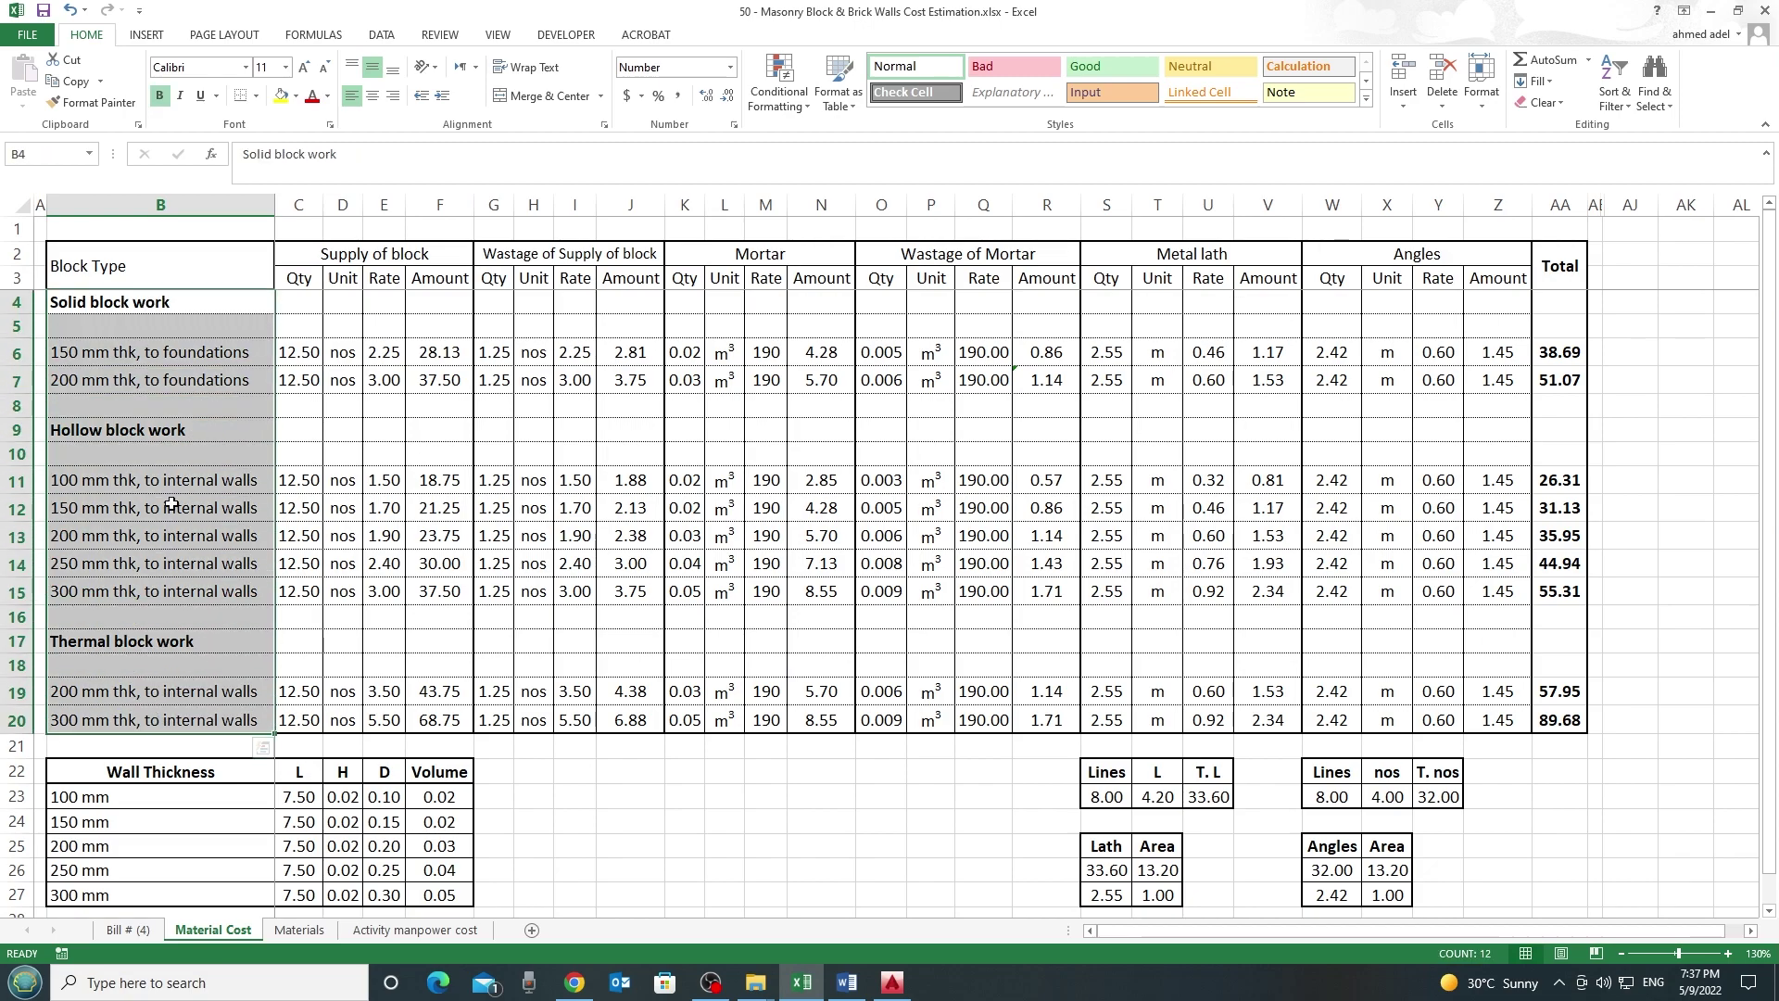
Review the wall thickness rows for solid, hollow and thermal block work on the Material Cost sheet
{"action": "left_click", "coordinate": [122, 302]}
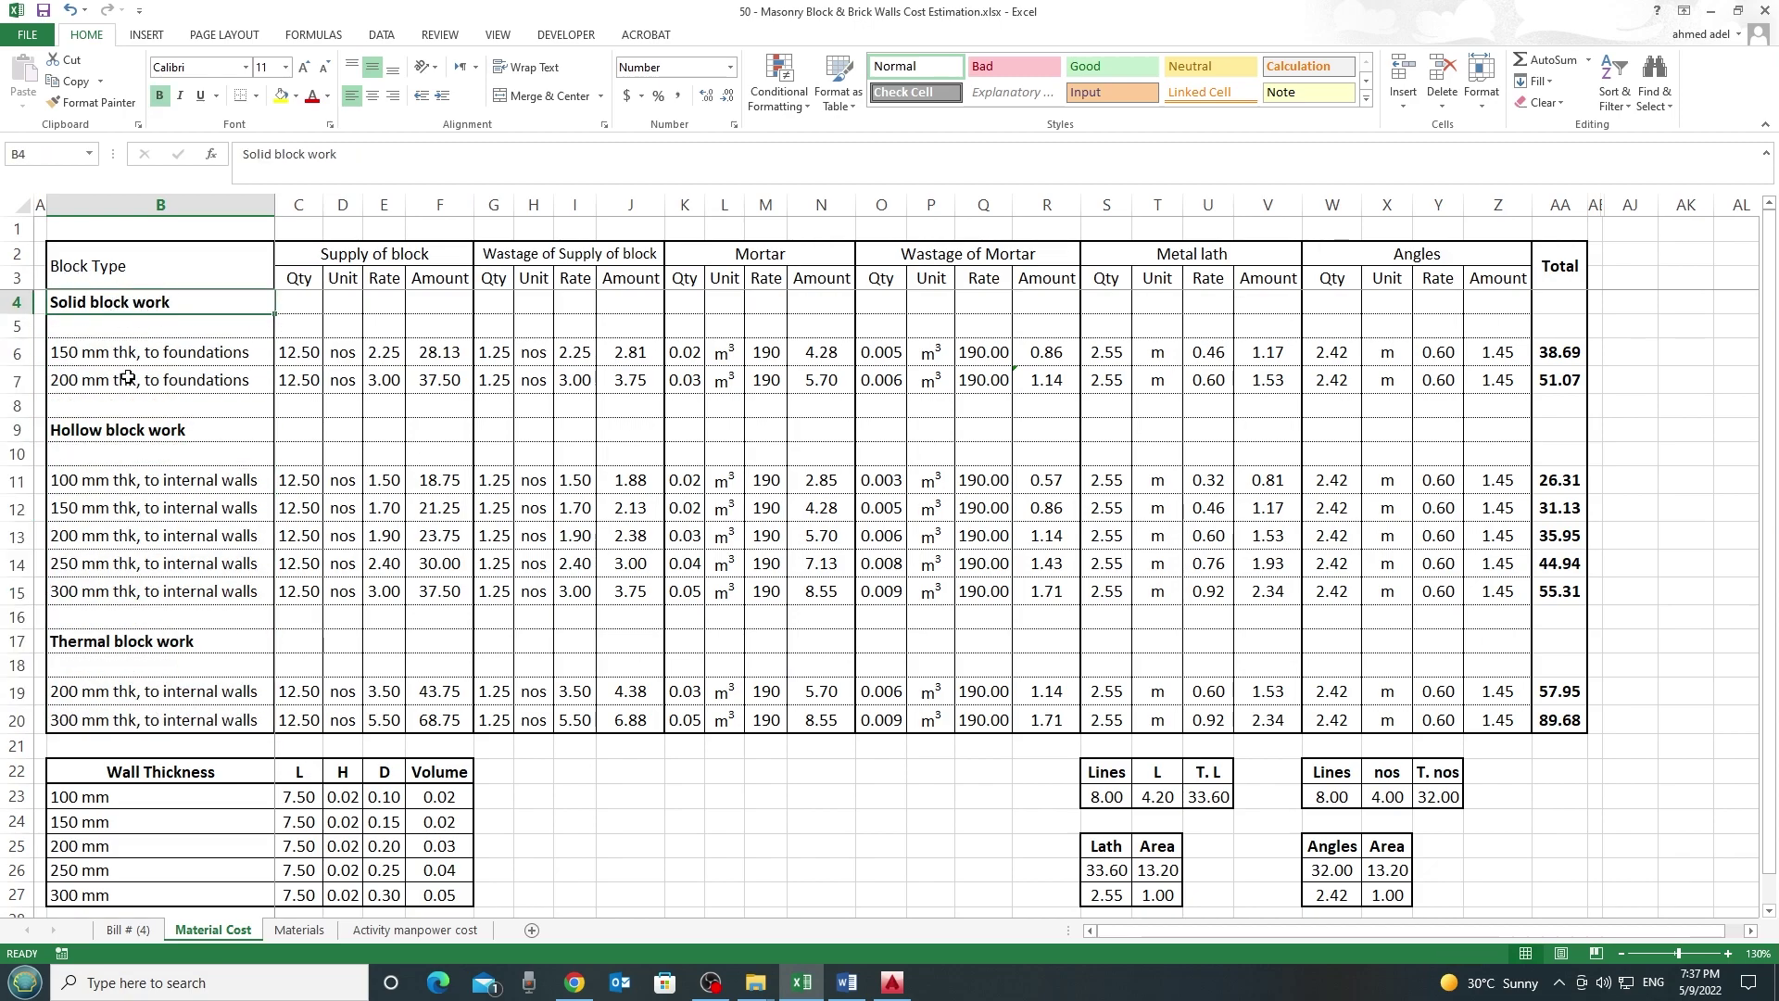
{"action": "left_click", "coordinate": [111, 354]}
{"action": "left_click", "coordinate": [108, 380]}
{"action": "left_click", "coordinate": [117, 482]}
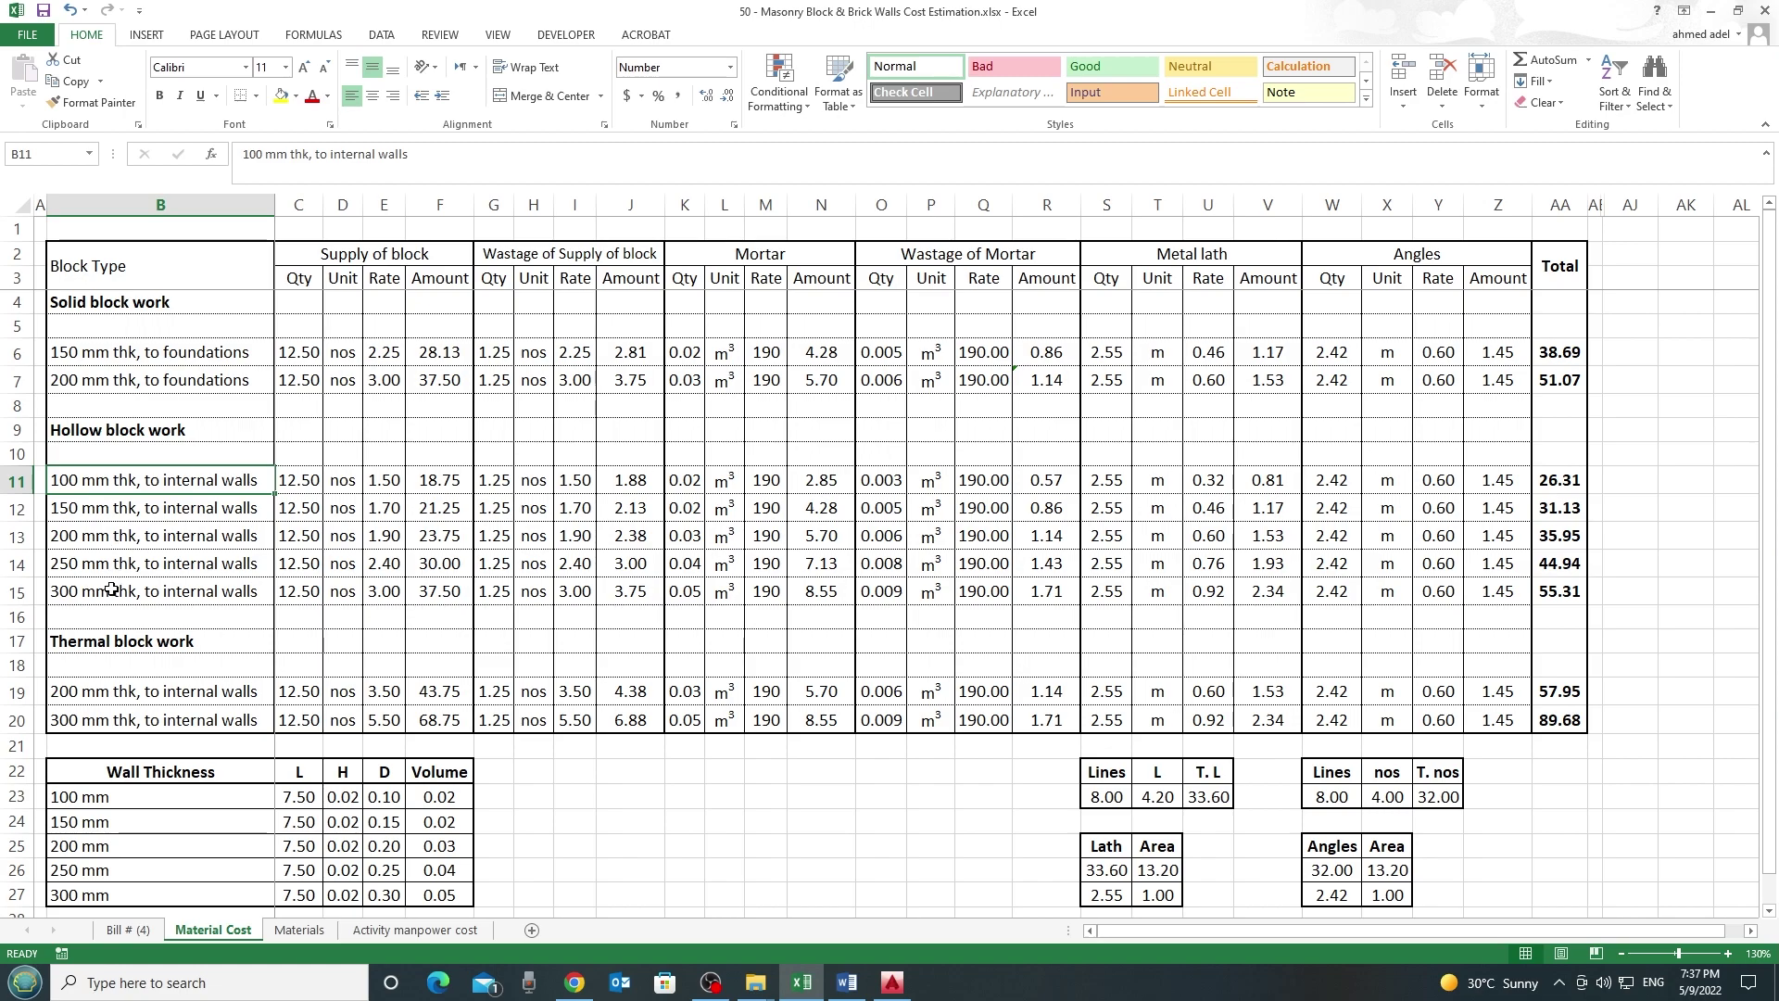
{"action": "left_click", "coordinate": [107, 593], "text": "shift"}
{"action": "left_click", "coordinate": [102, 690]}
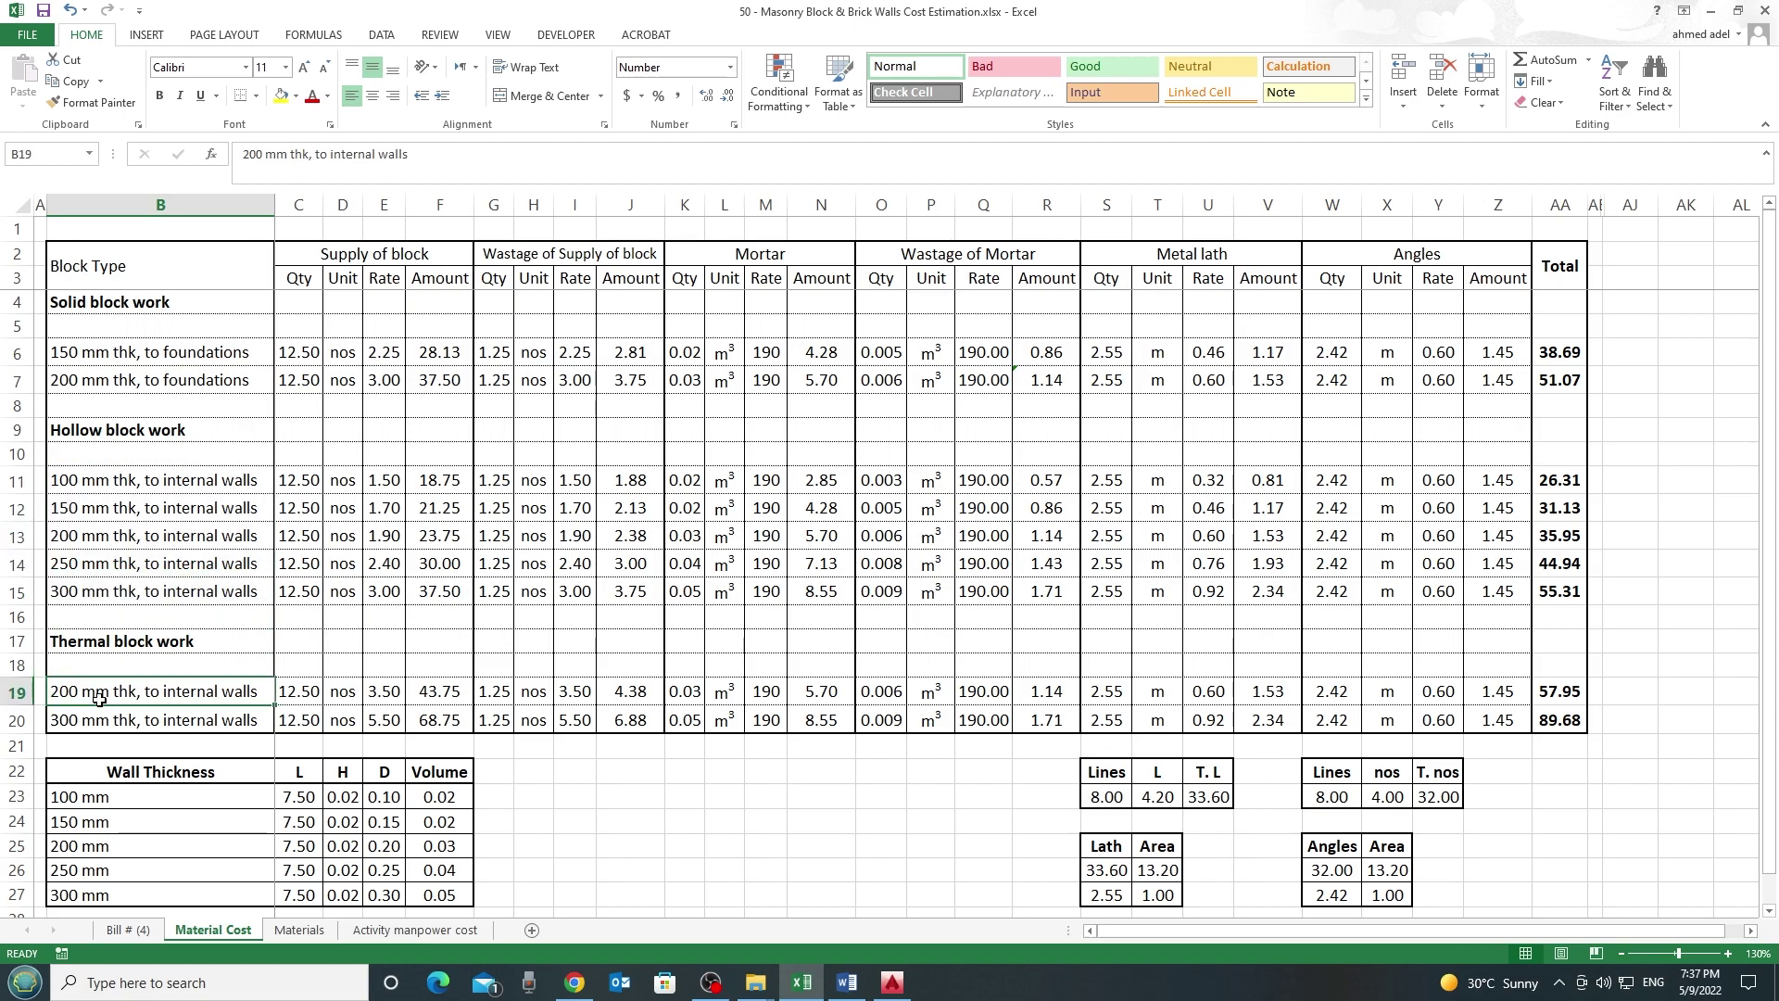
{"action": "left_click", "coordinate": [98, 720], "text": "shift"}
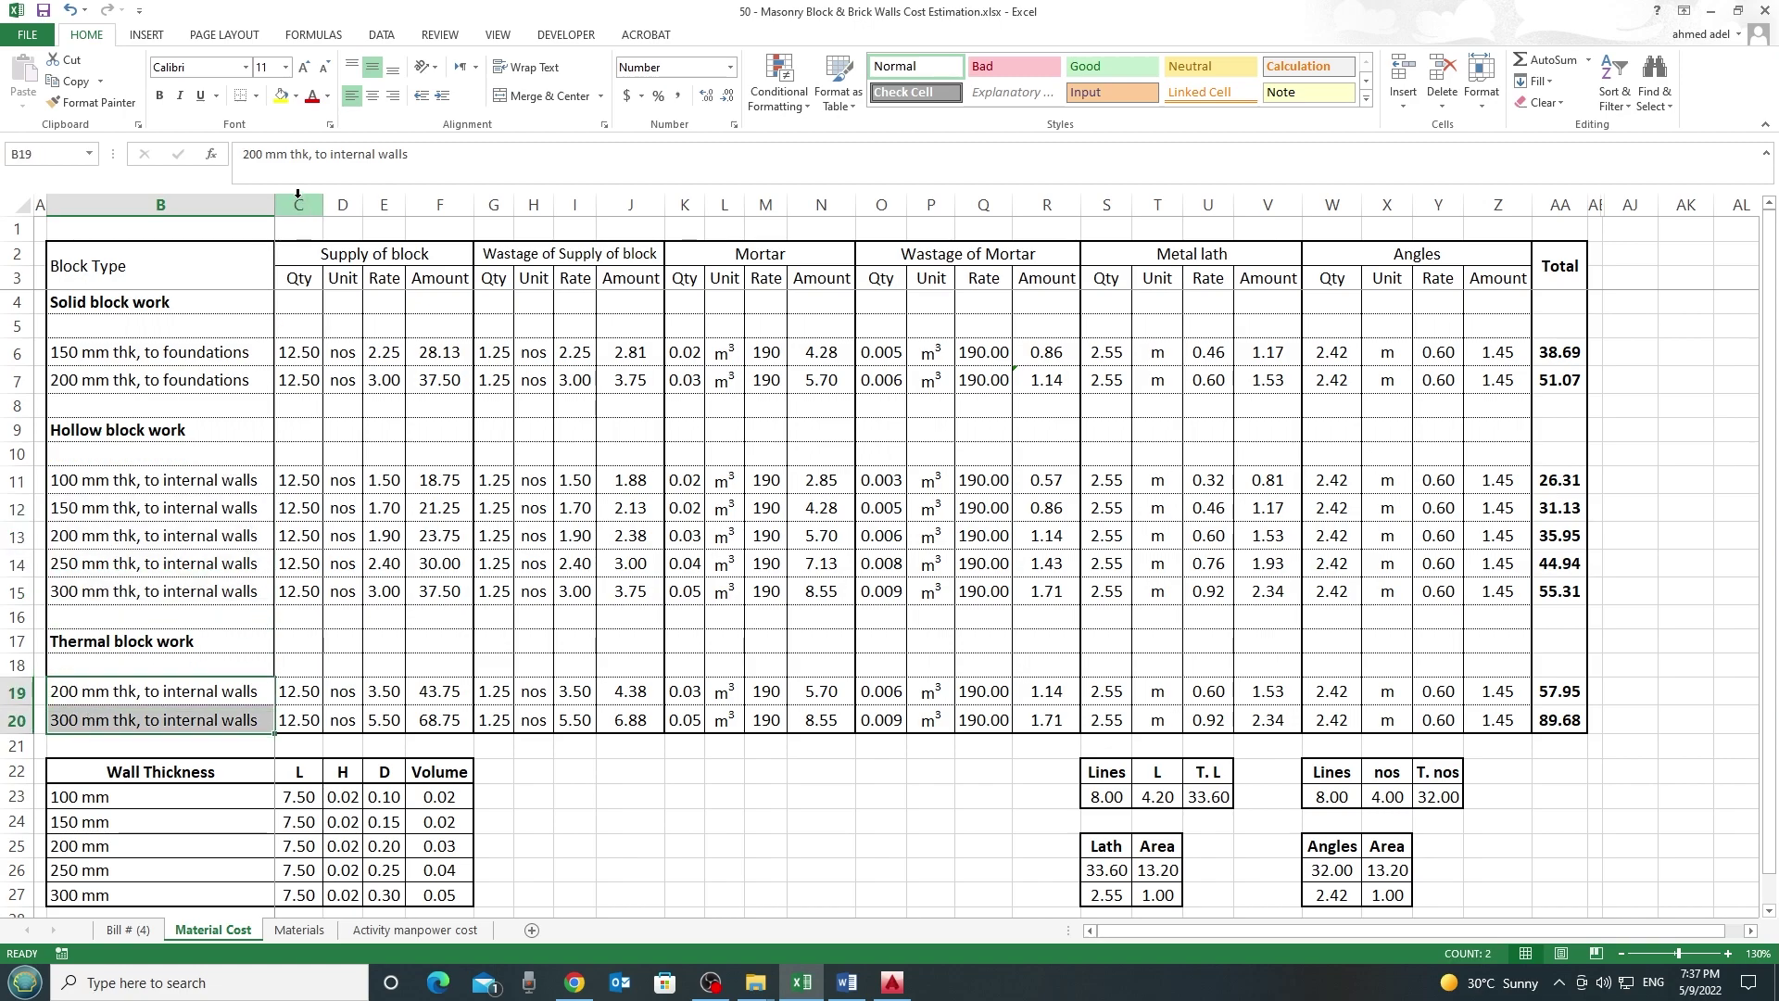
Examine the Material Cost components: block supply and wastage, mortar and its wastage, metal lath, and angles
{"action": "left_click_drag", "start_coordinate": [301, 202], "coordinate": [1560, 204]}
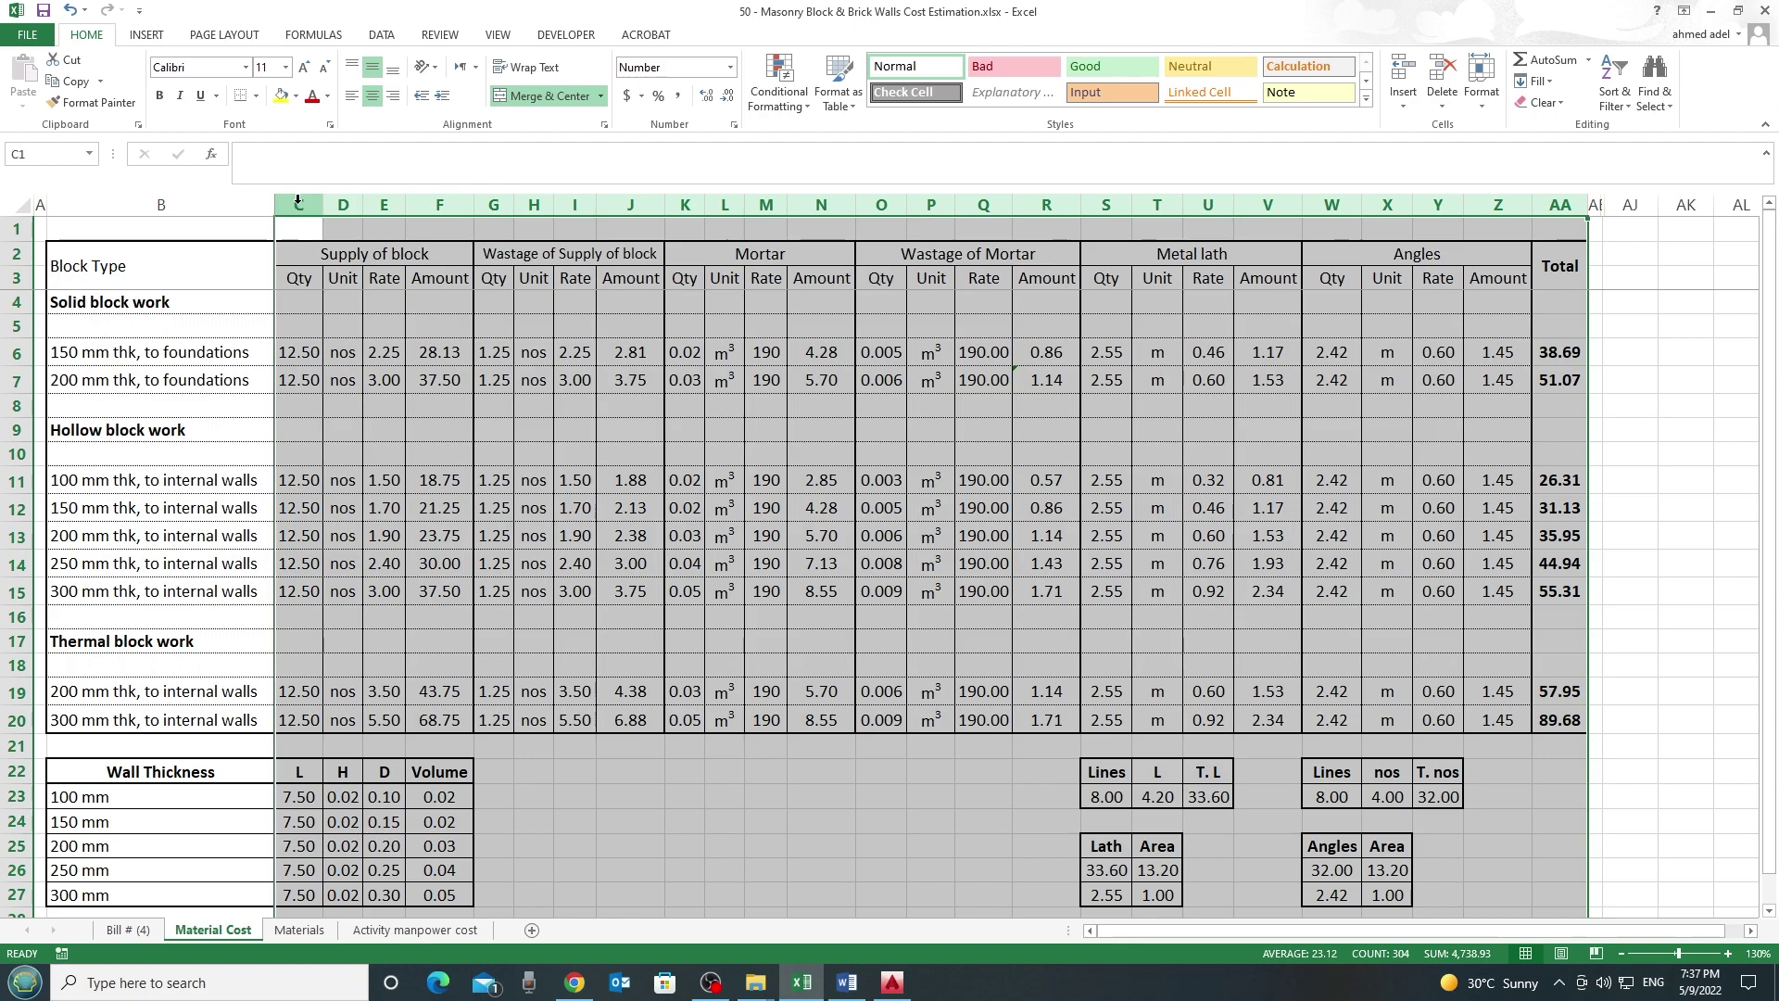
{"action": "left_click_drag", "start_coordinate": [298, 204], "coordinate": [630, 204]}
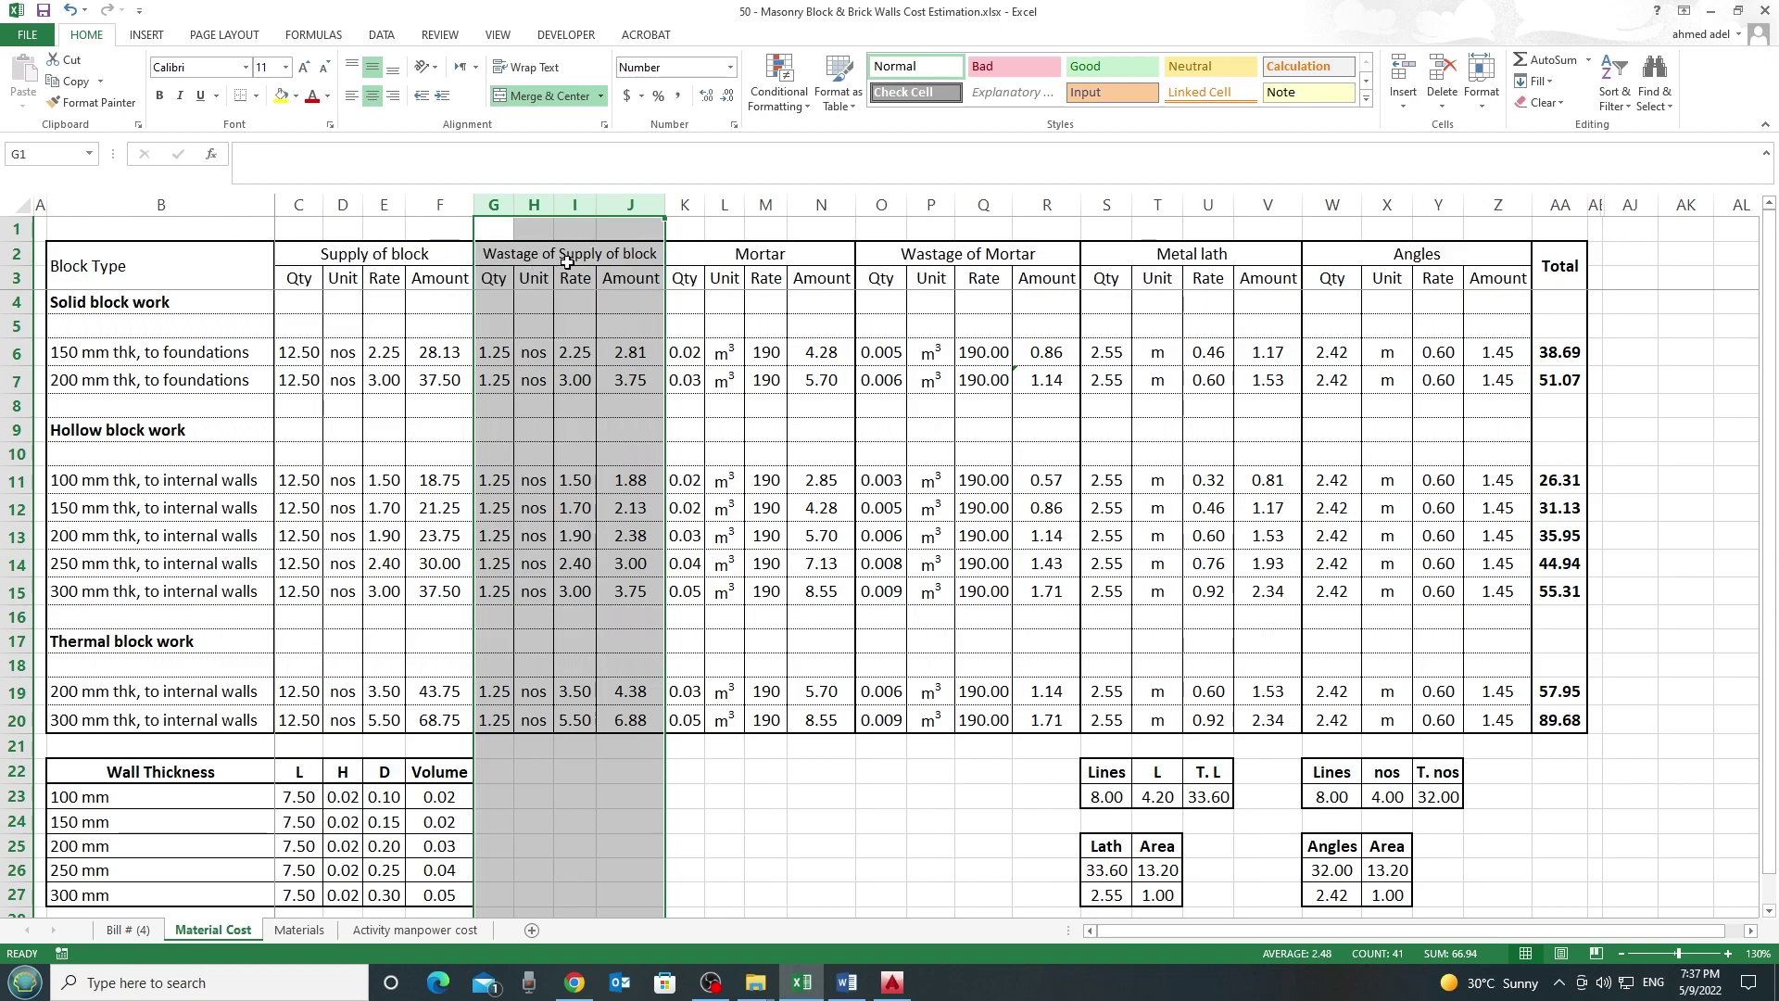
{"action": "left_click_drag", "start_coordinate": [685, 204], "coordinate": [788, 234]}
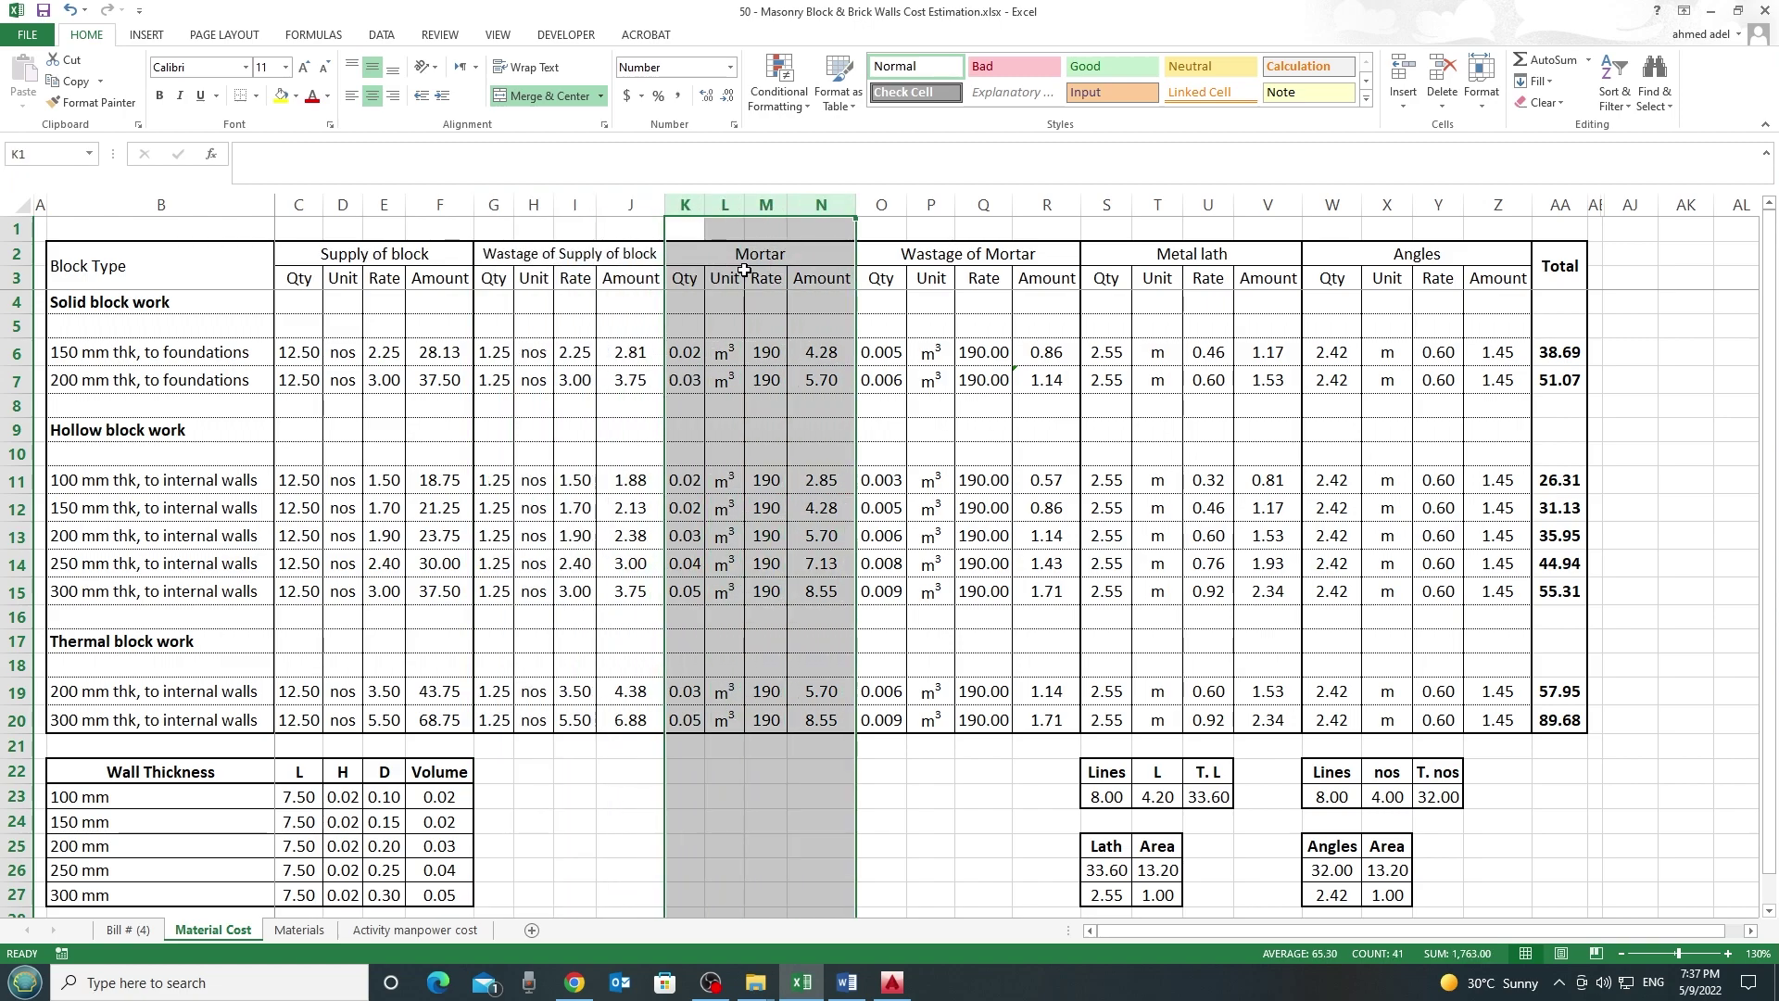
{"action": "left_click_drag", "start_coordinate": [880, 204], "coordinate": [1267, 204]}
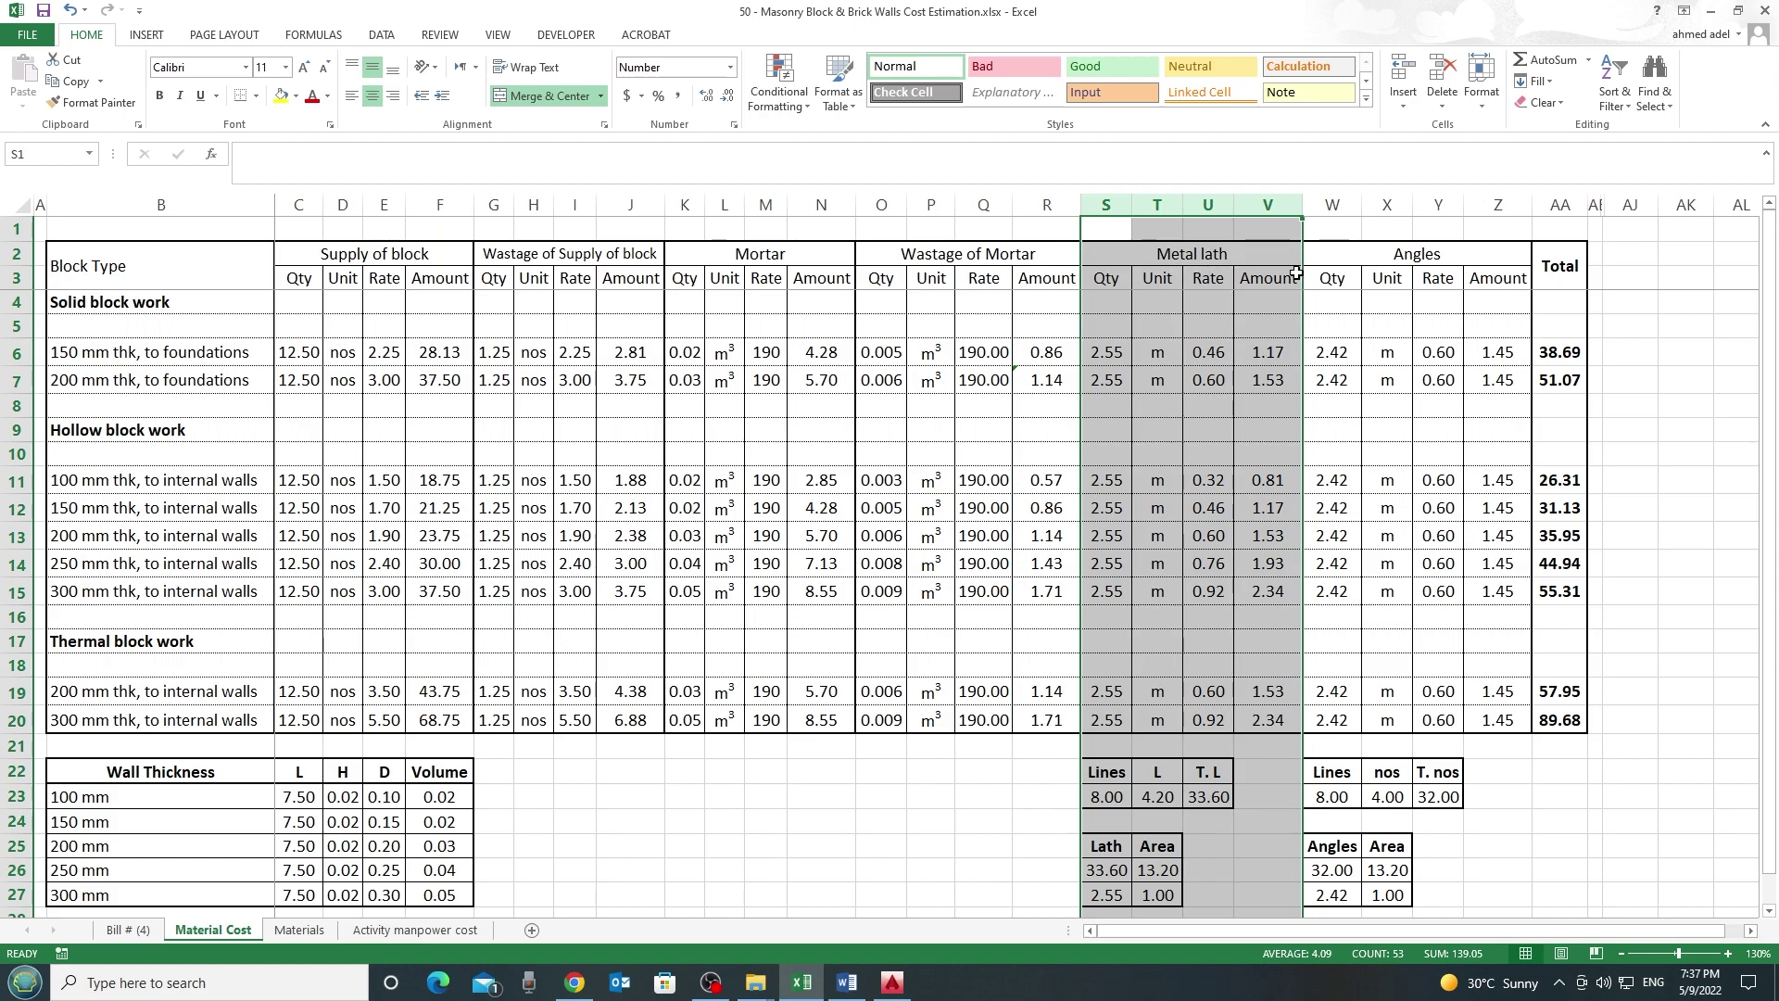
{"action": "left_click_drag", "start_coordinate": [1331, 204], "coordinate": [1482, 204]}
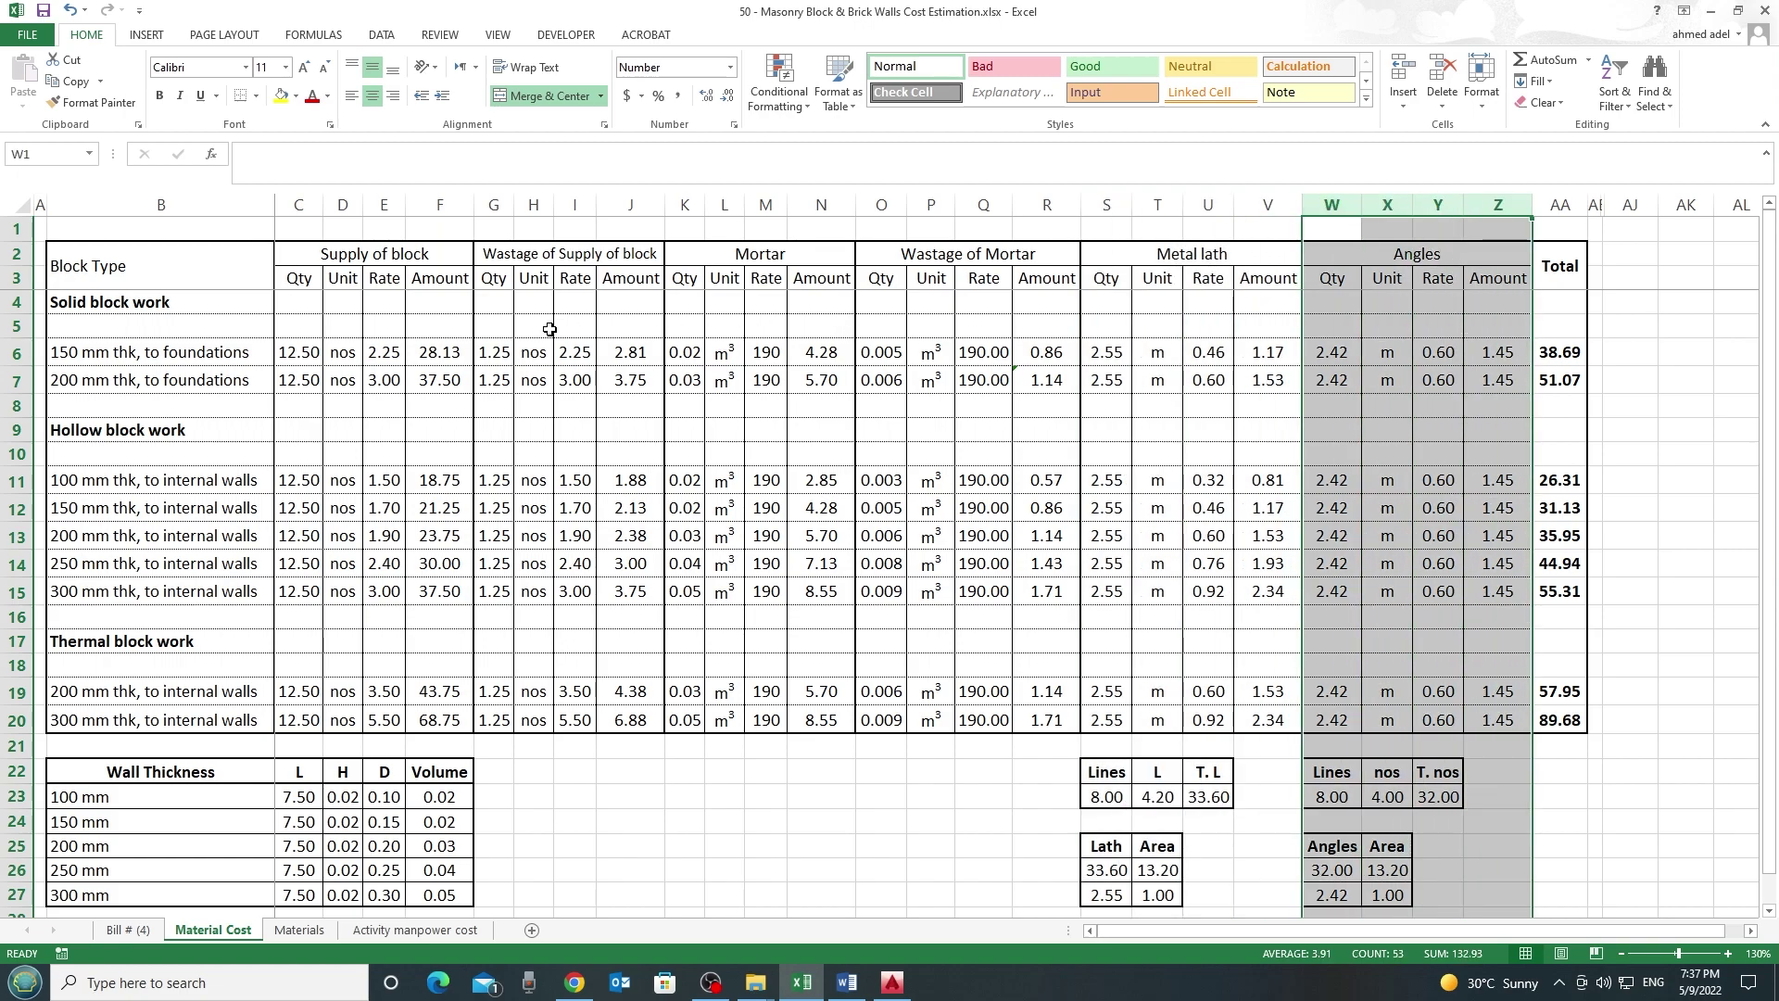
{"action": "left_click_drag", "start_coordinate": [298, 204], "coordinate": [1468, 249]}
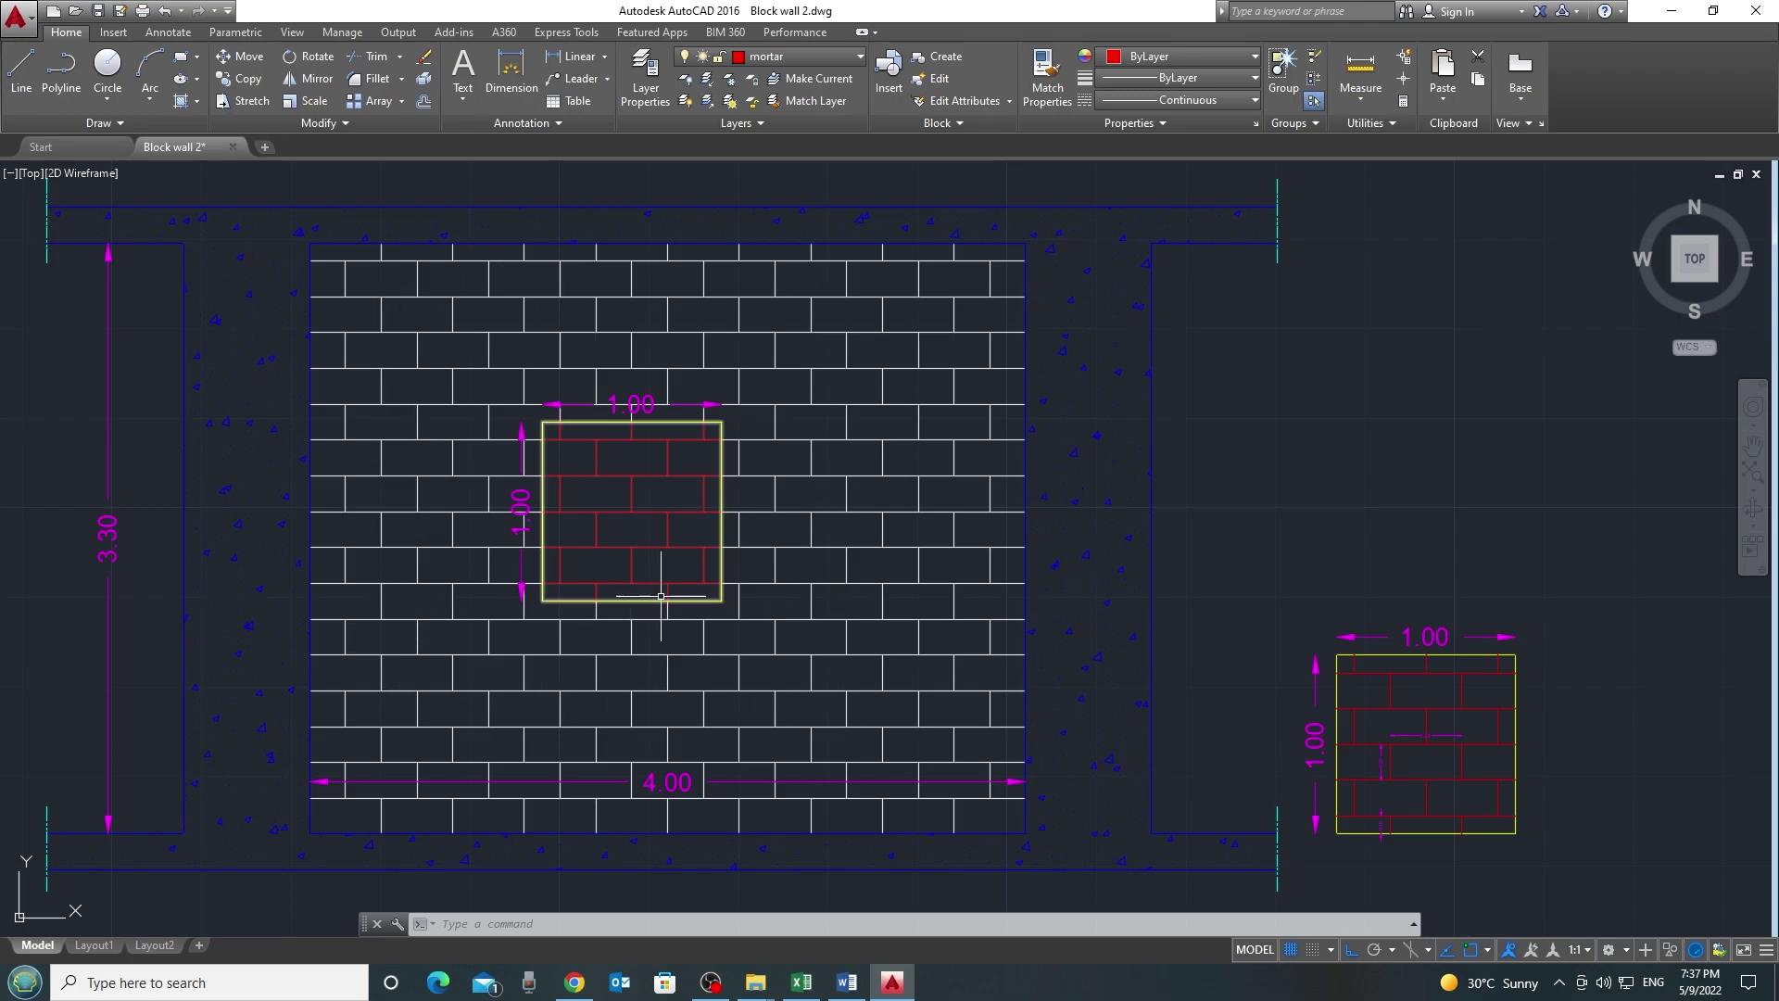
Switch to the AutoCAD block wall drawing and inspect the 1.00 by 1.00 sample area with its block dimensions
{"action": "scroll", "coordinate": [666, 546], "scroll_direction": "up", "scroll_amount": 2}
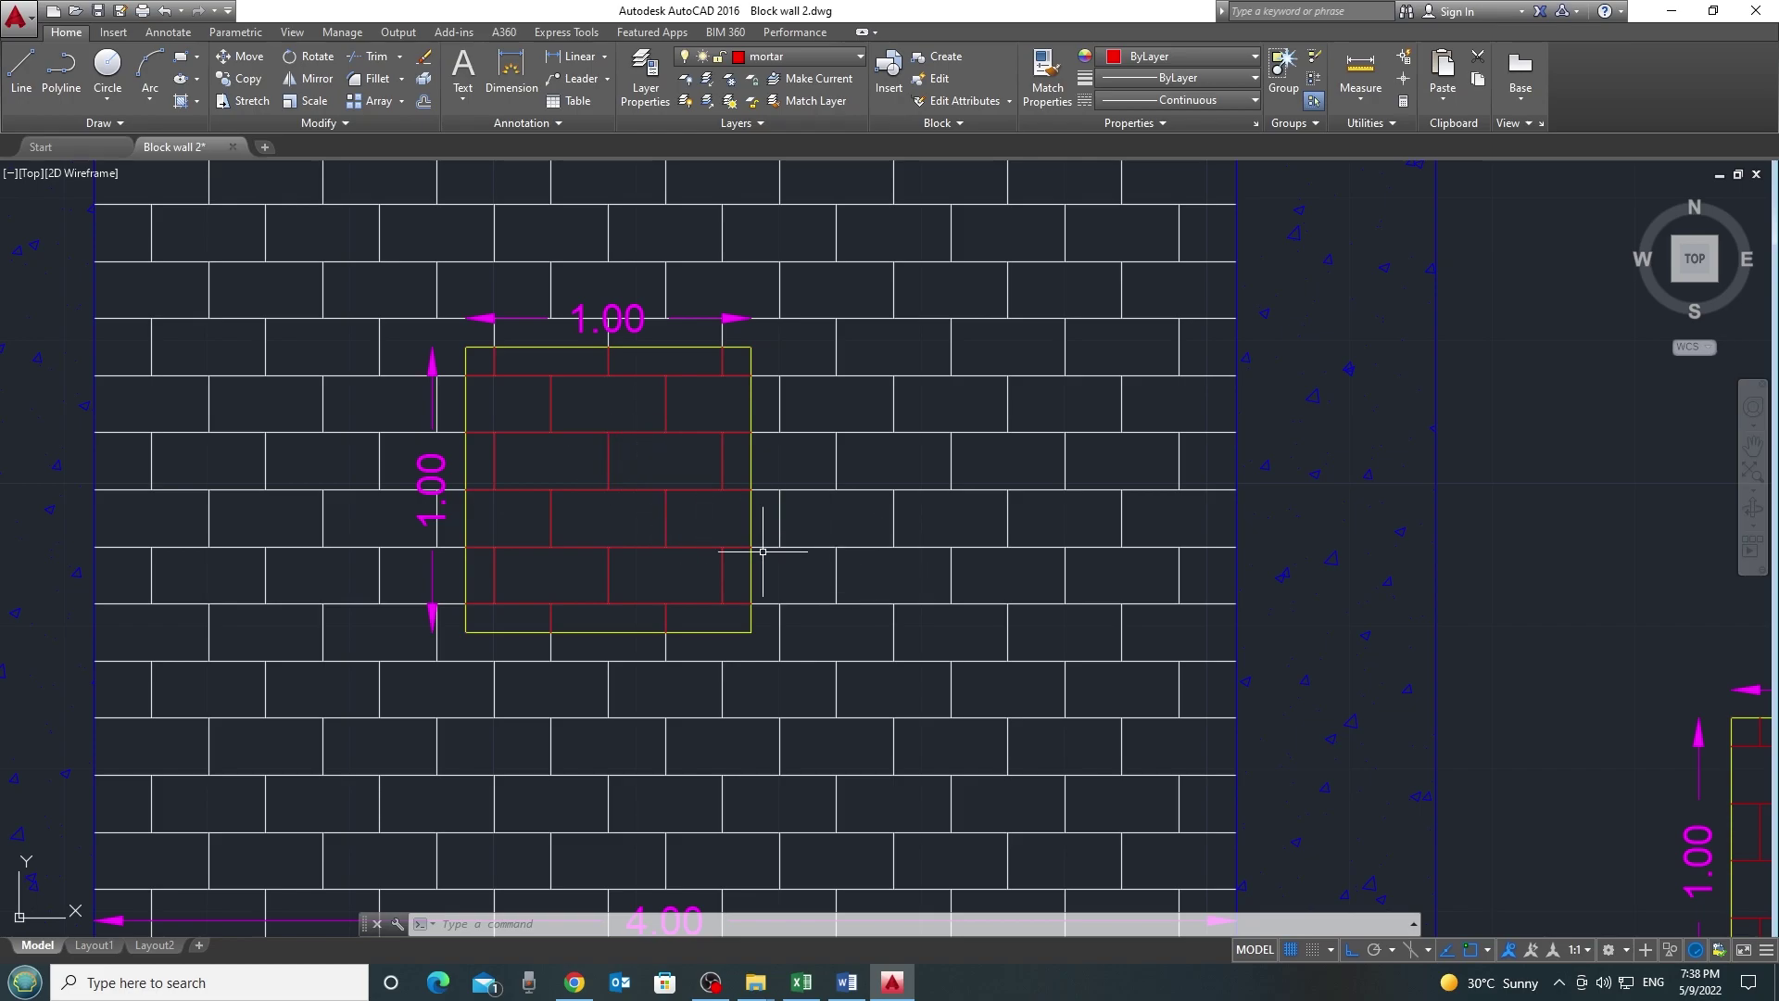
{"action": "mouse_move", "coordinate": [1082, 628]}
{"action": "left_mouse_down"}
{"action": "mouse_move", "coordinate": [618, 470]}
{"action": "mouse_move", "coordinate": [782, 504]}
{"action": "left_mouse_up"}
{"action": "scroll", "coordinate": [1147, 615], "scroll_direction": "up", "scroll_amount": 2}
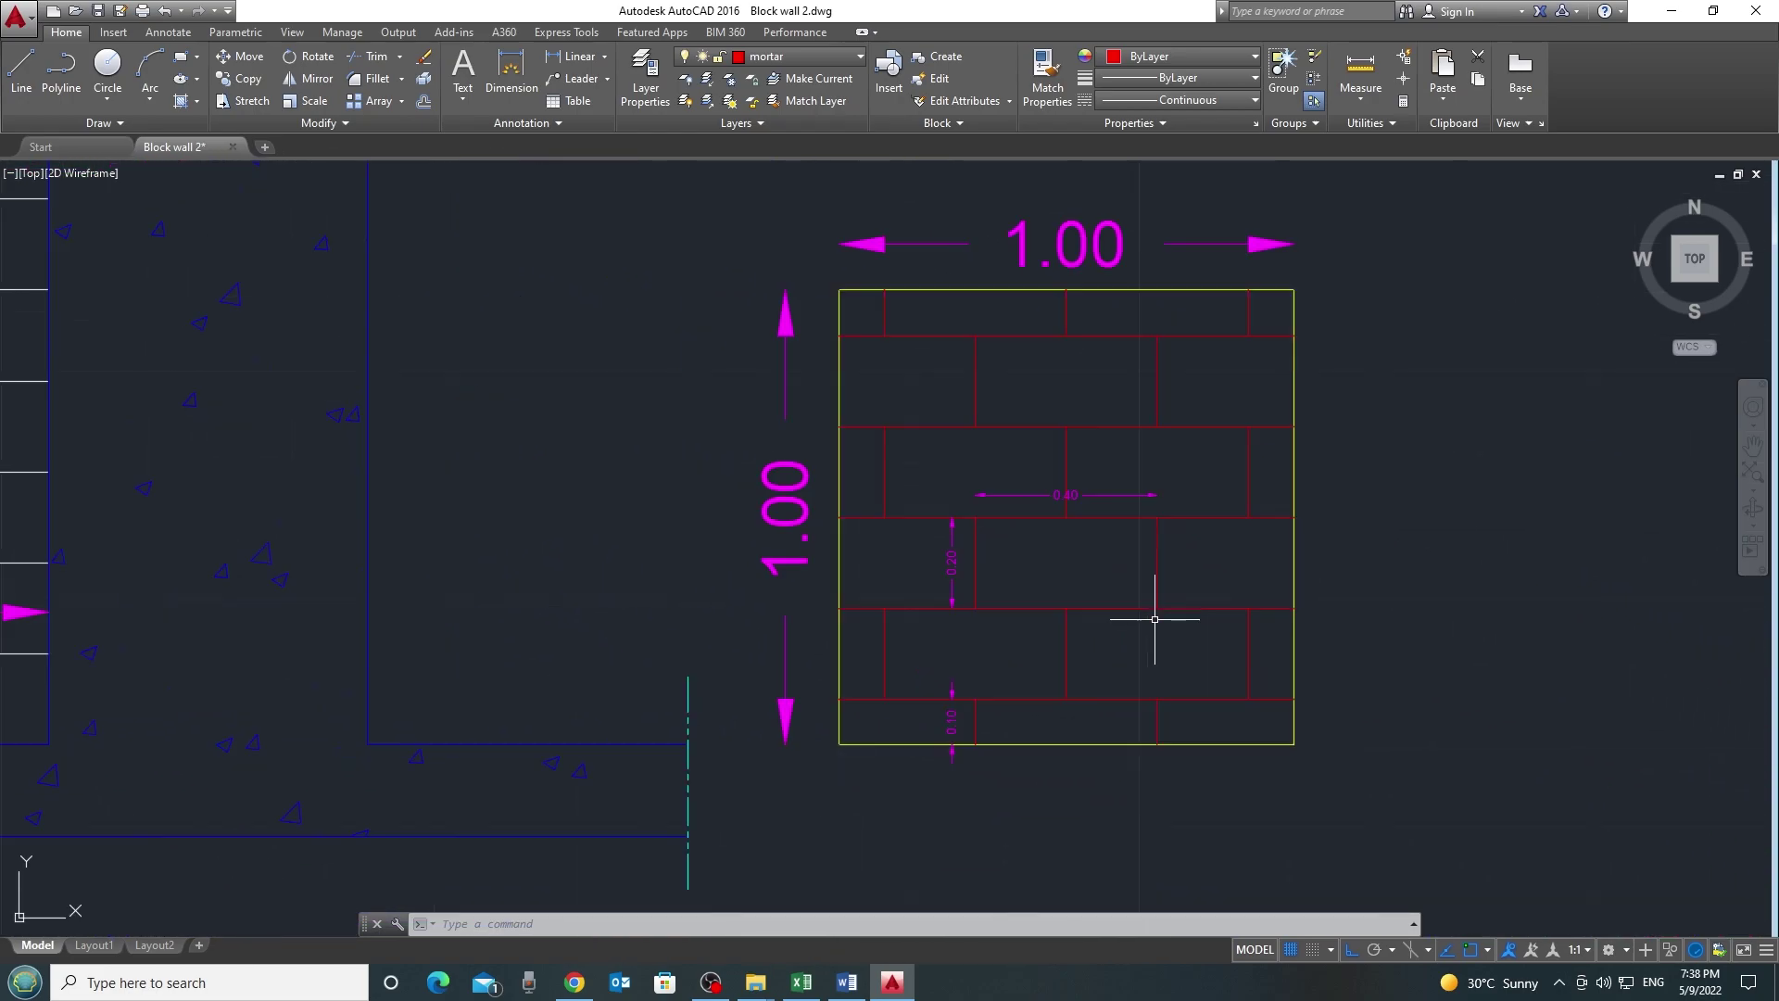
{"action": "left_click_drag", "start_coordinate": [1156, 637], "coordinate": [1032, 623]}
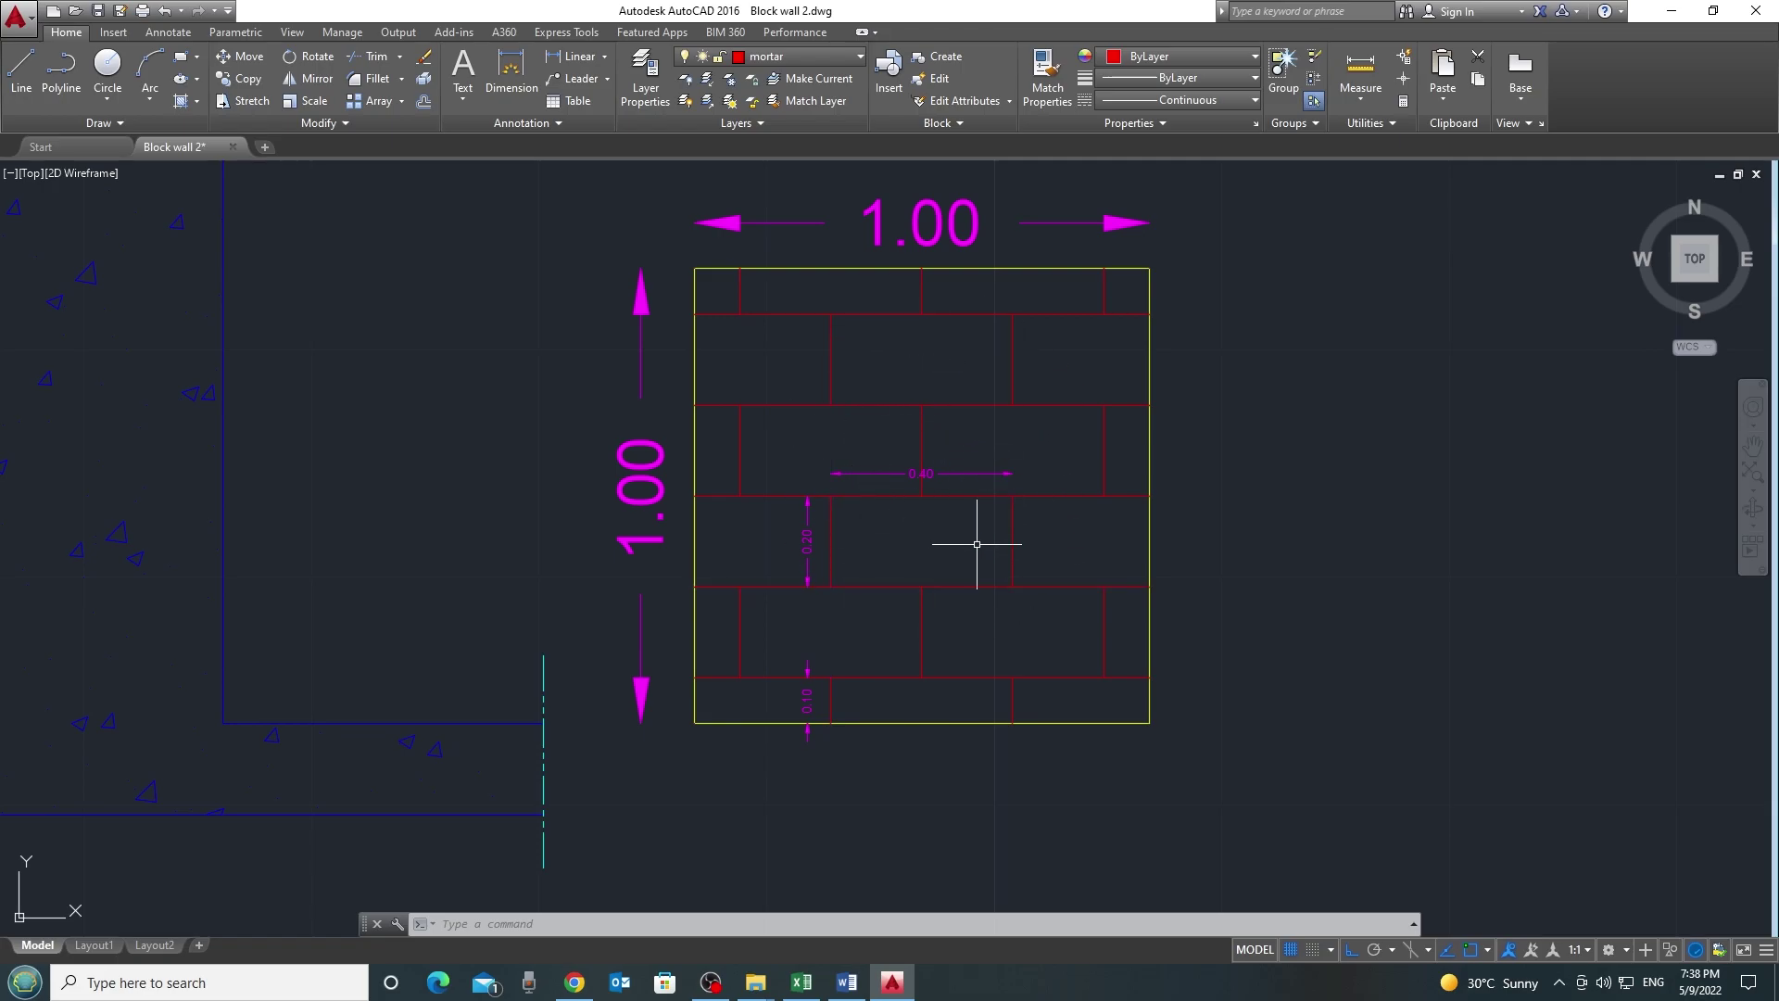
Switch to the Excel workbook and check the block quantity formula in C6 and its column against the AutoCAD sample area
{"action": "key", "text": "alt+Tab"}
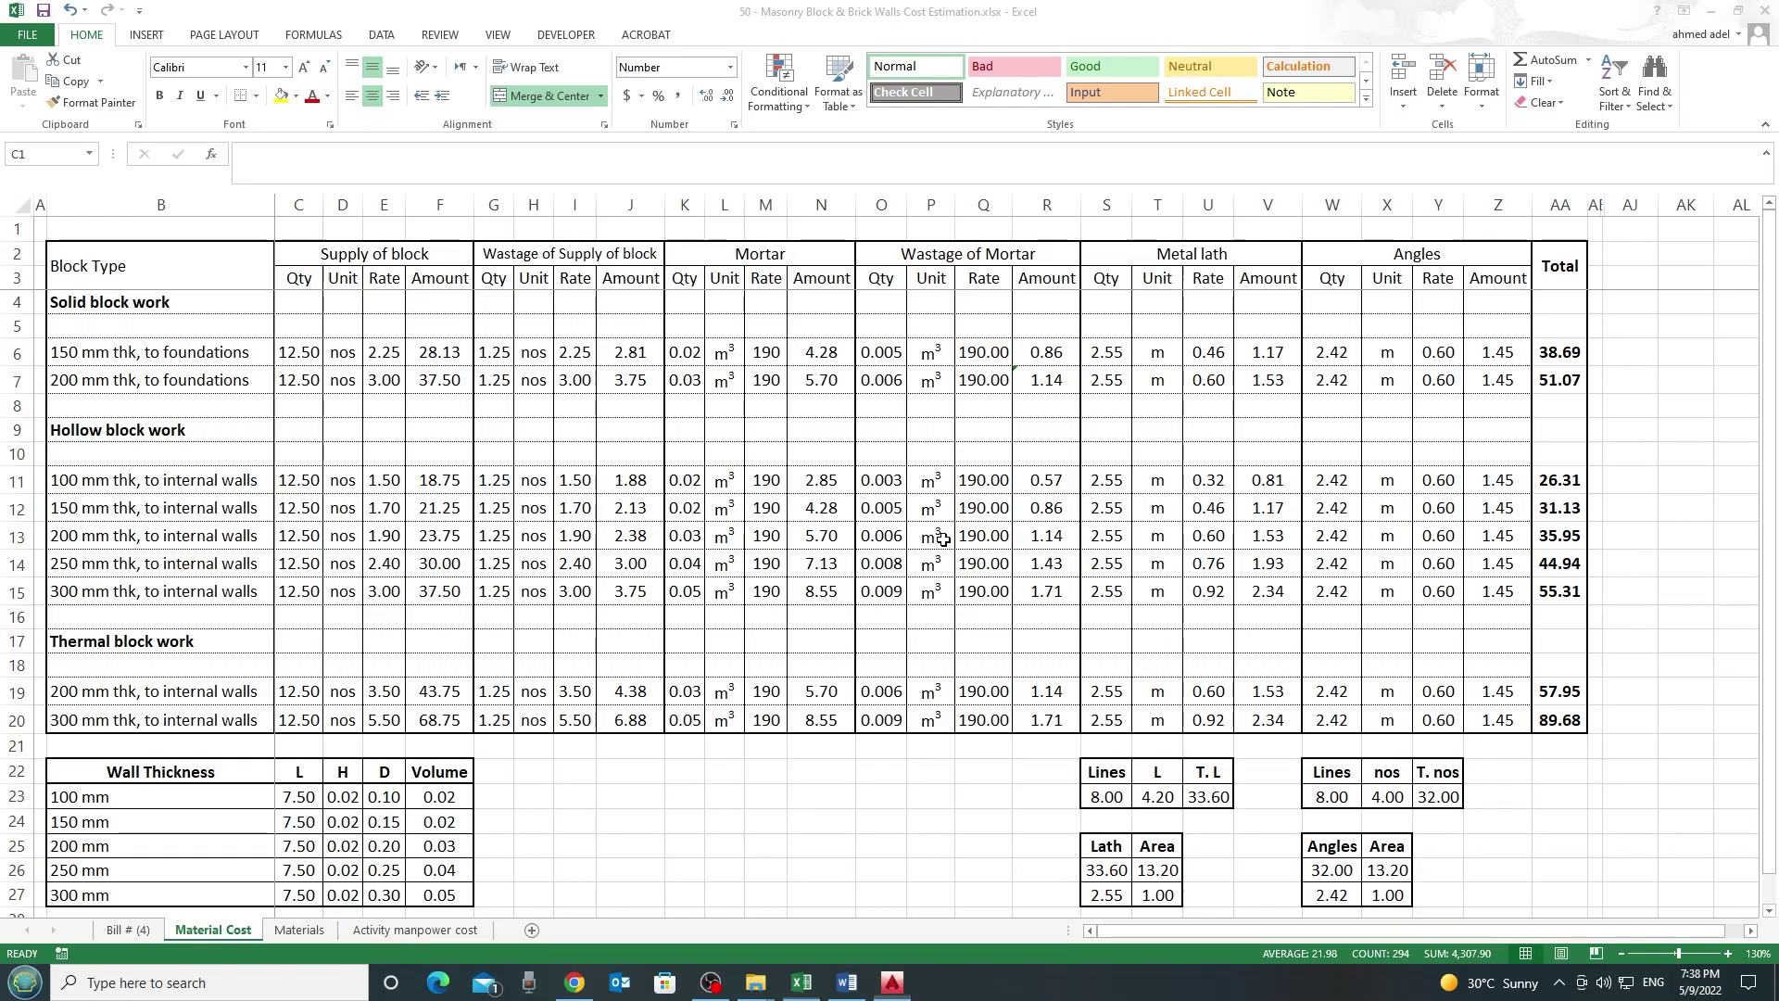
{"action": "left_click", "coordinate": [300, 352]}
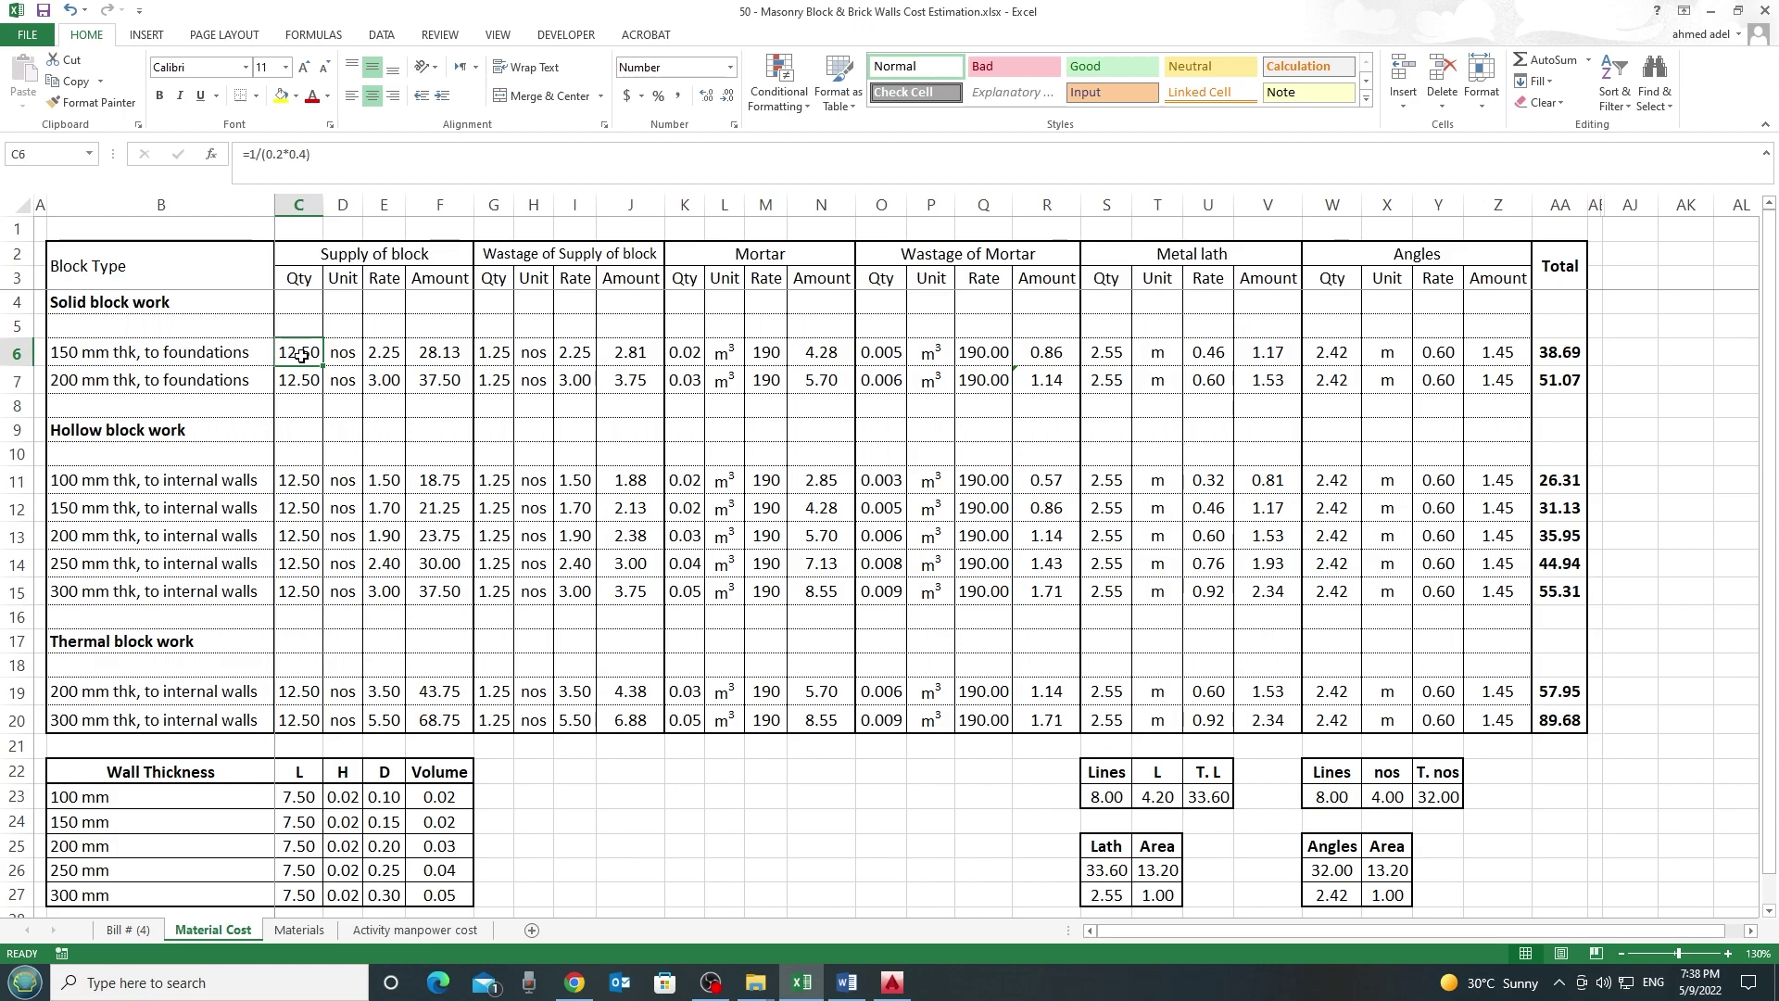
{"action": "left_click_drag", "start_coordinate": [315, 156], "coordinate": [235, 165]}
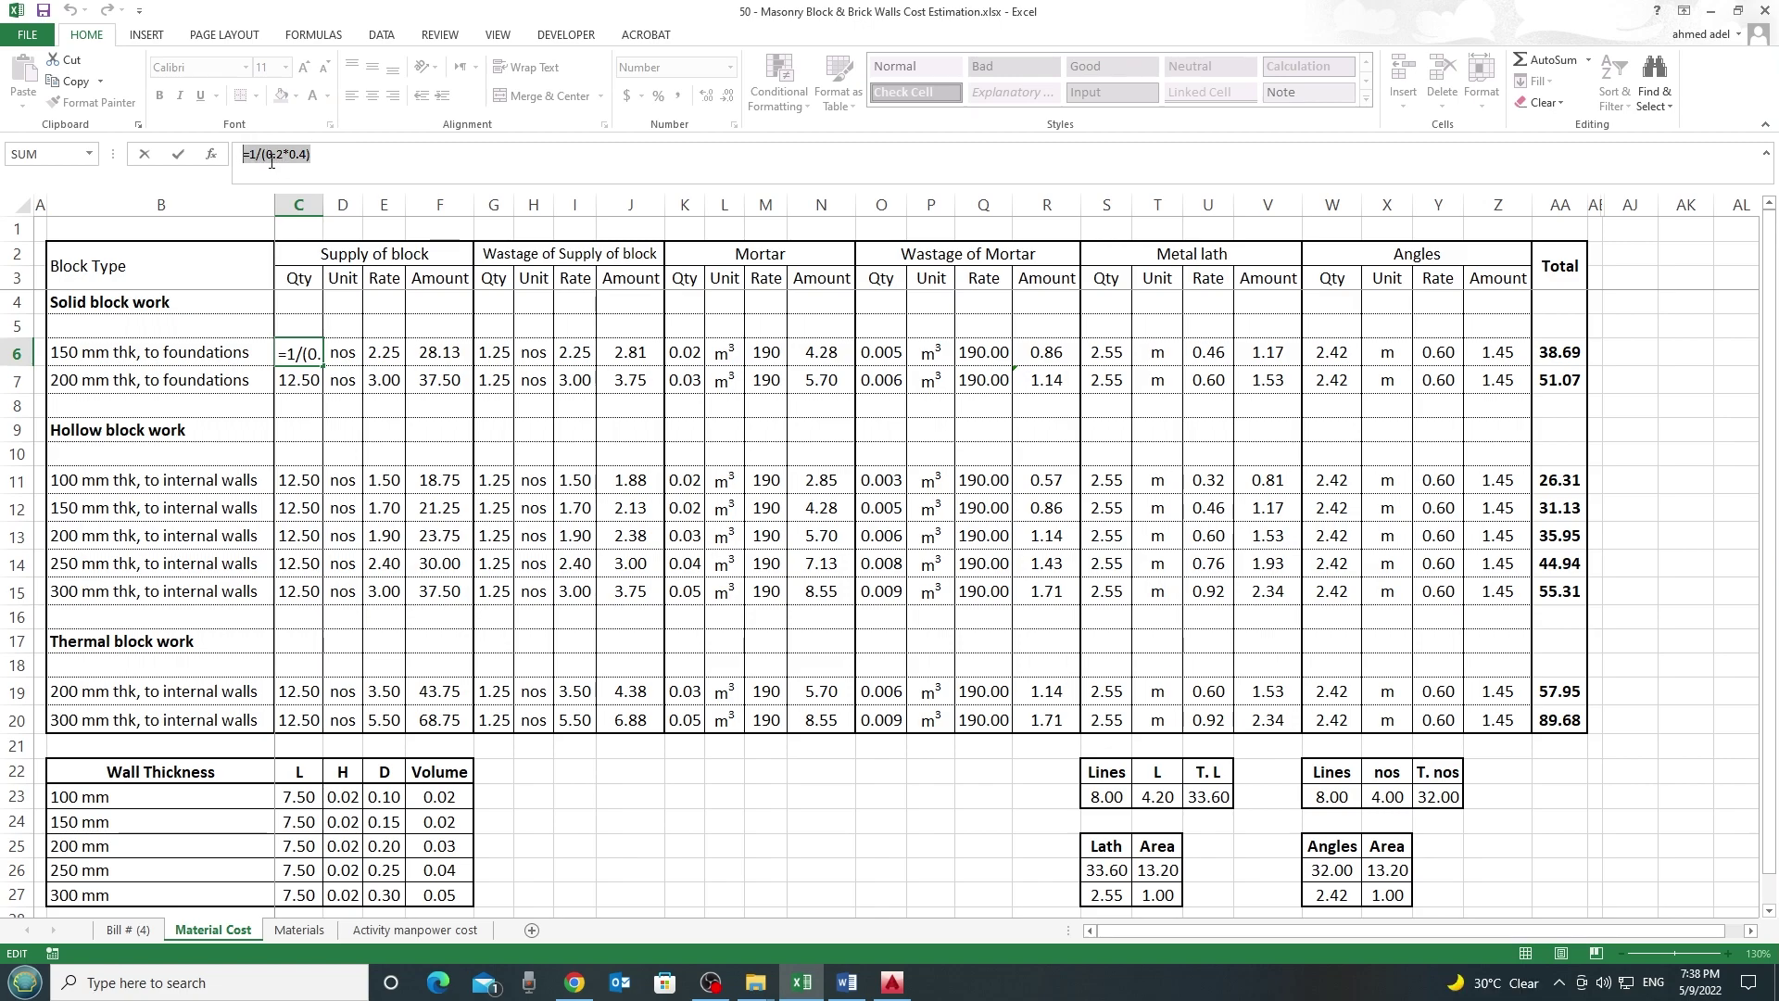
{"action": "key", "text": "Escape"}
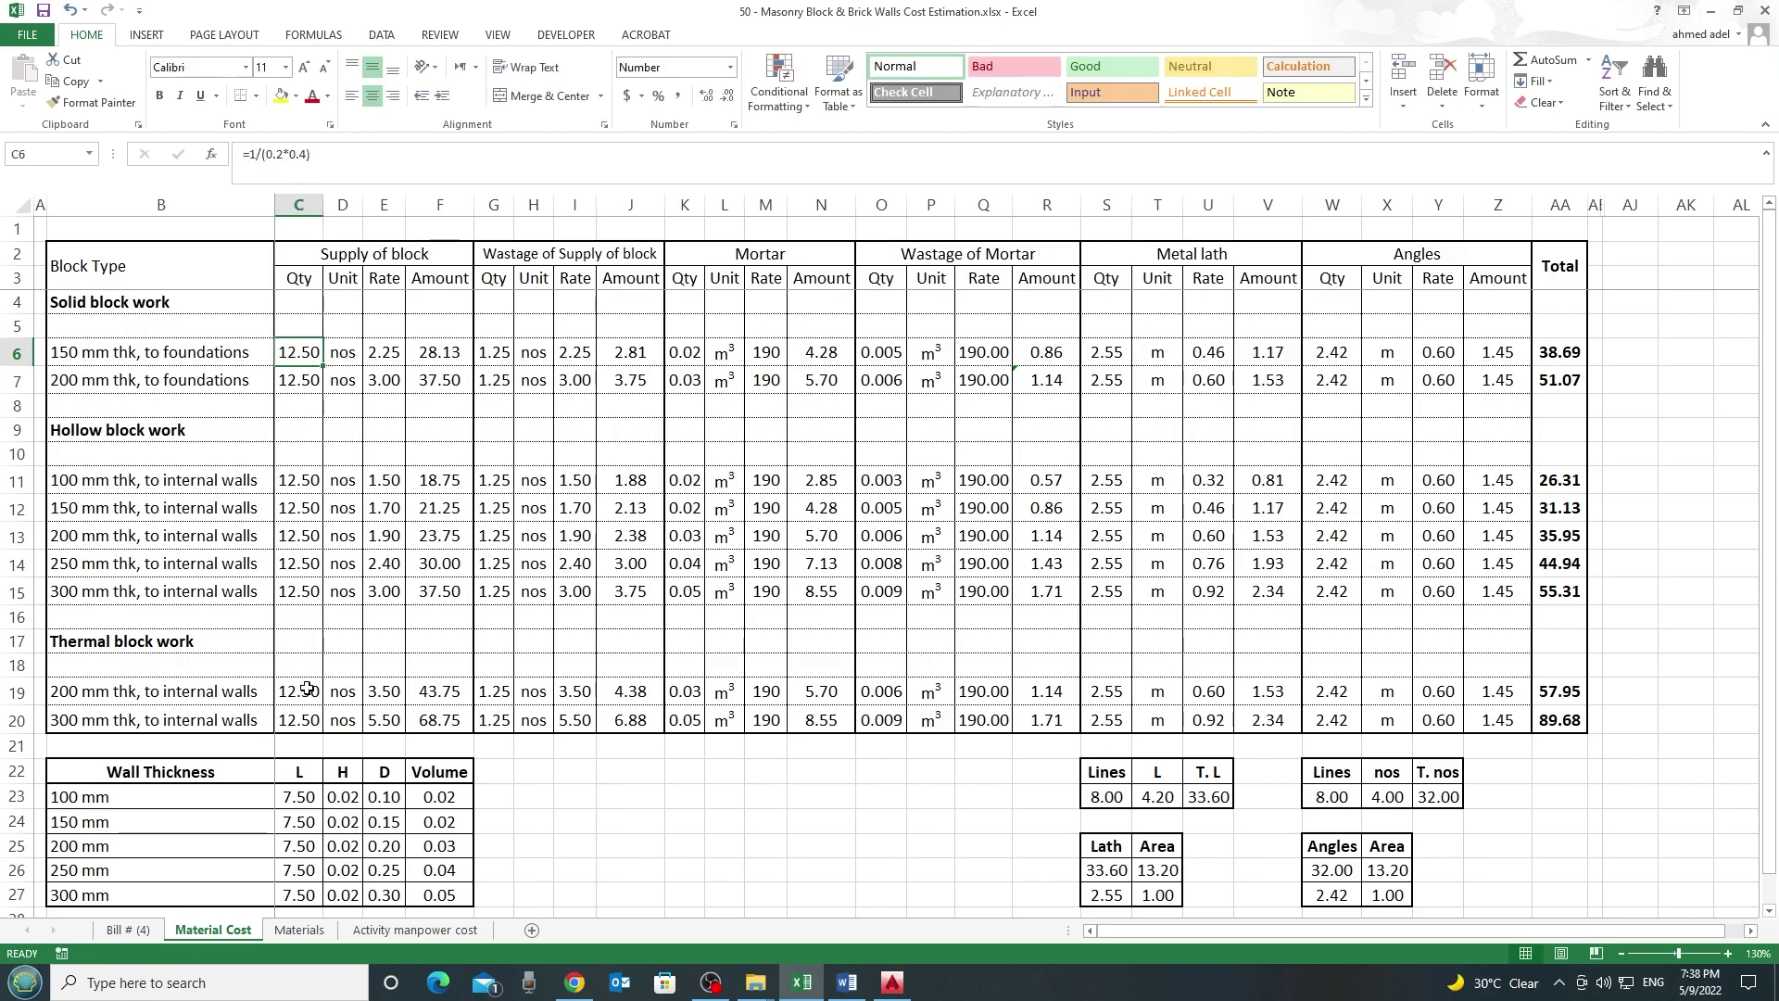
{"action": "left_click", "coordinate": [304, 720], "text": "shift"}
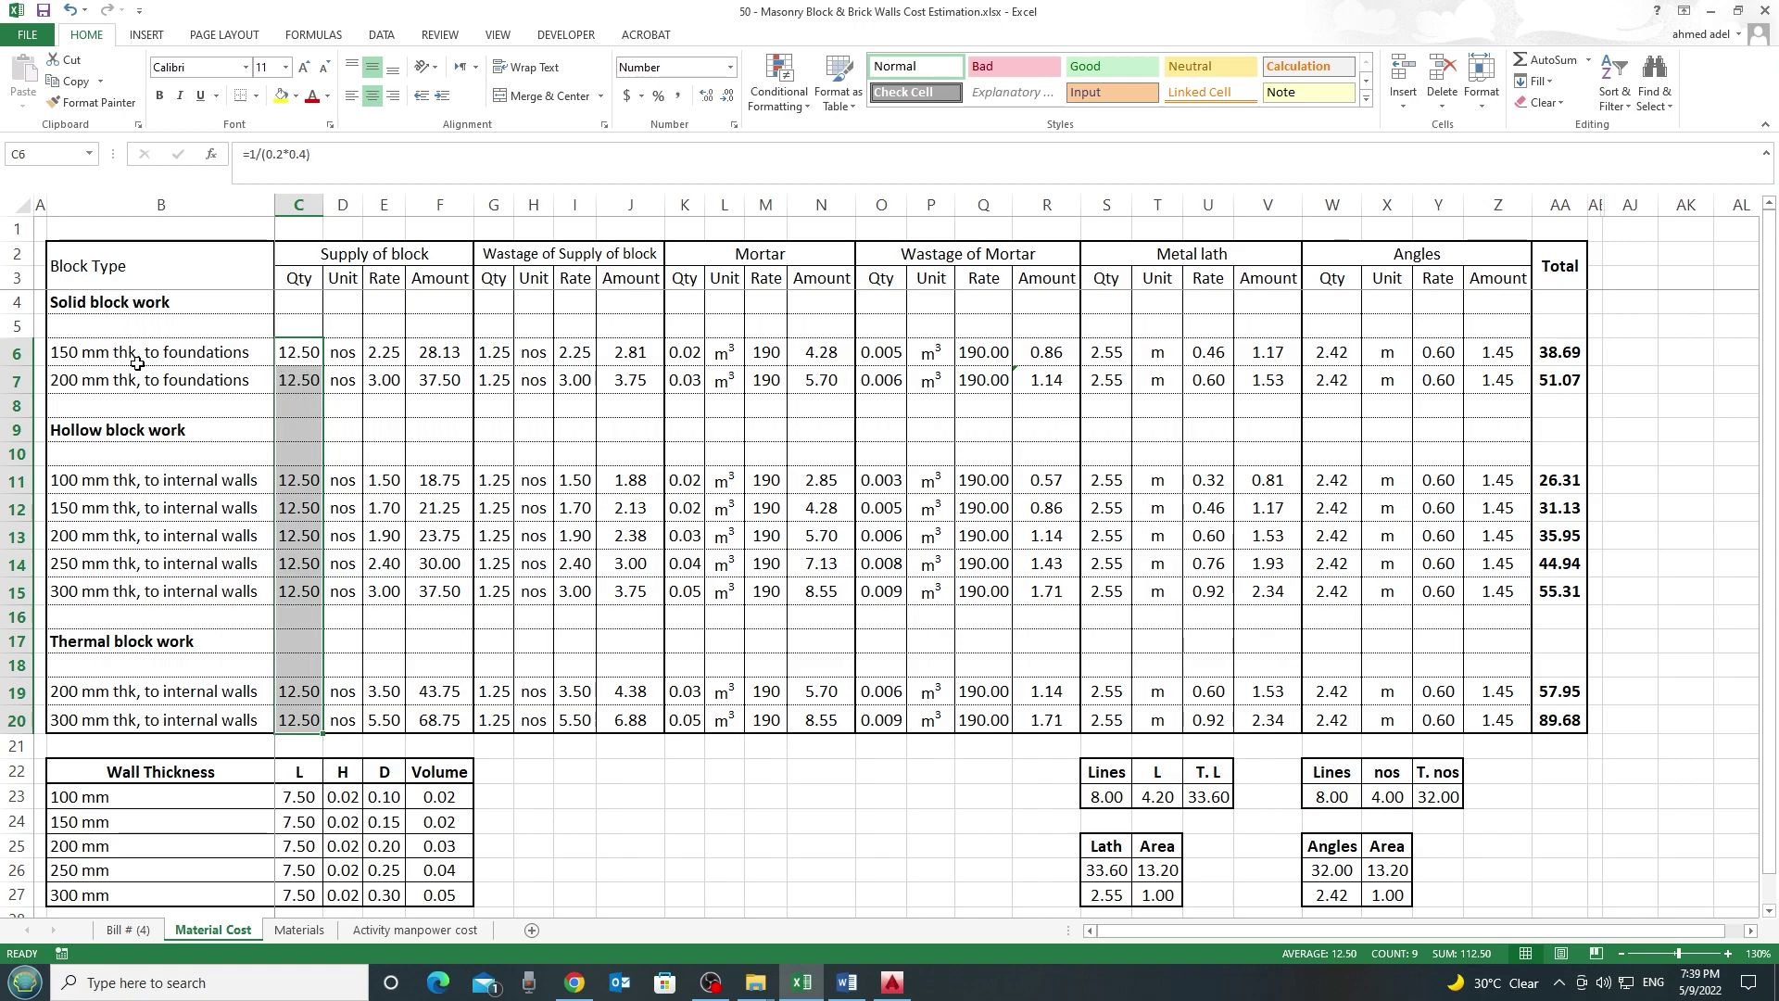
{"action": "key", "text": "alt+Tab"}
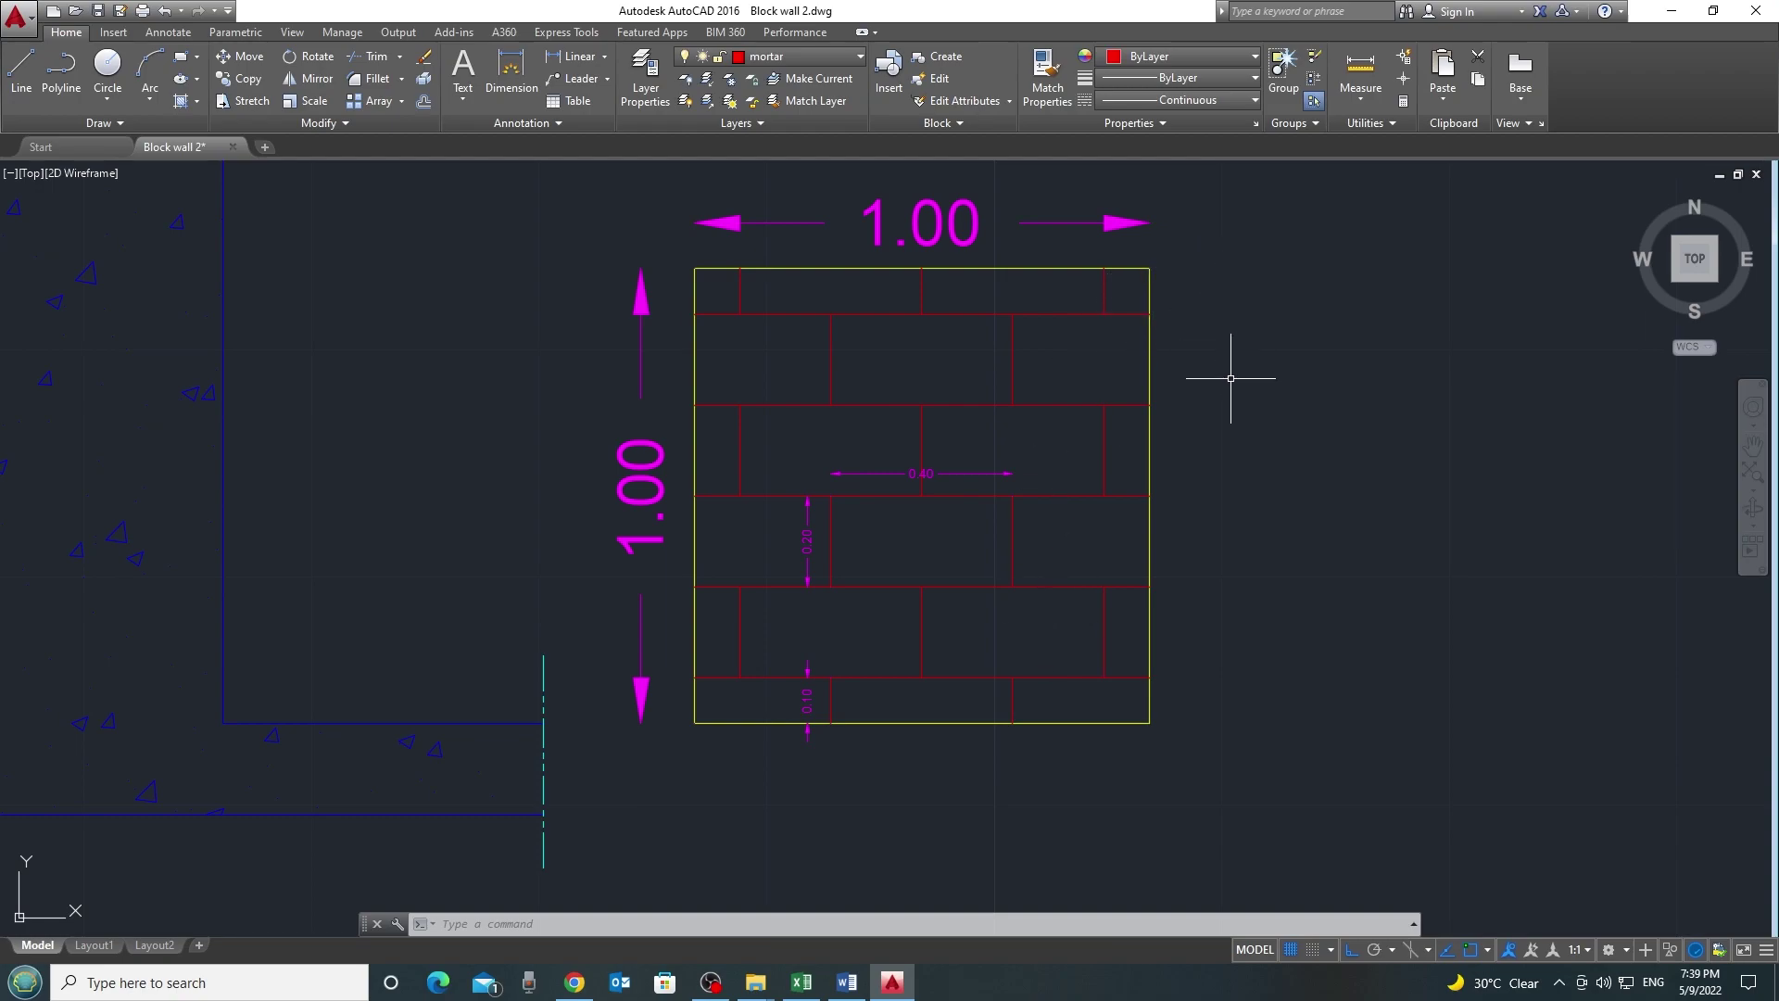
{"action": "key", "text": "alt+Tab"}
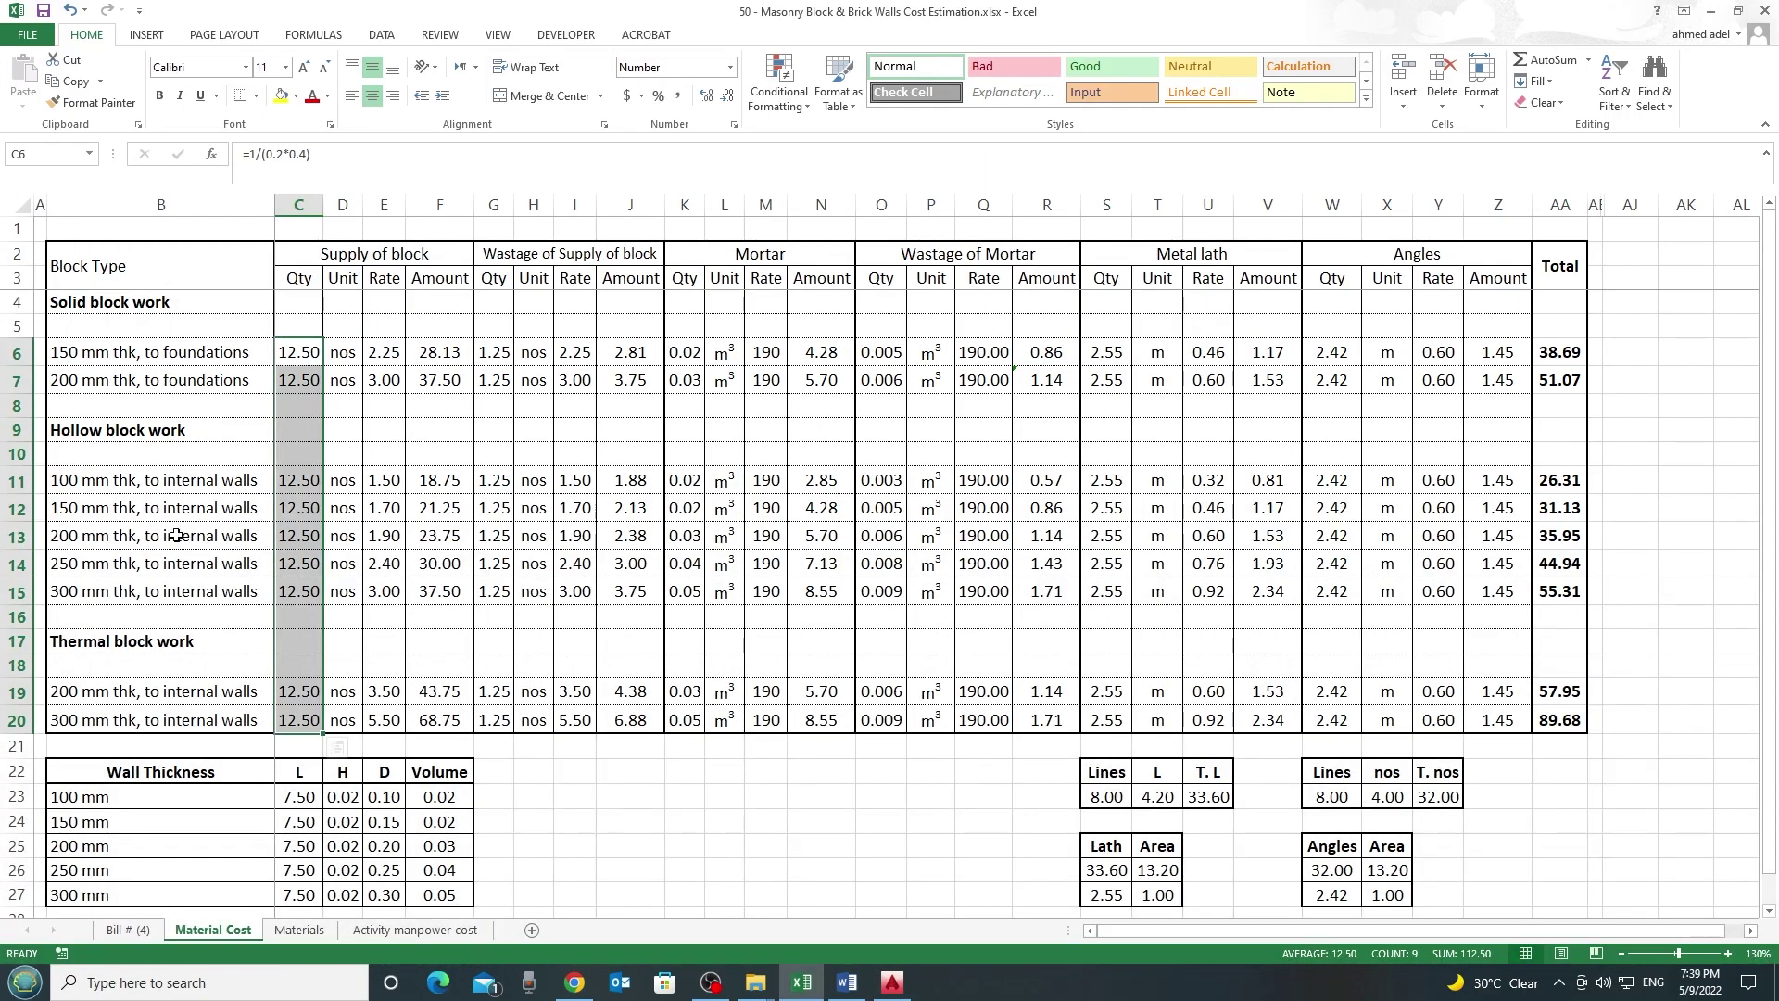
Check the supply quantity formulas for the solid and hollow block rows, then review the quantity range C6 to C20
{"action": "left_click", "coordinate": [304, 359]}
{"action": "left_click", "coordinate": [297, 385]}
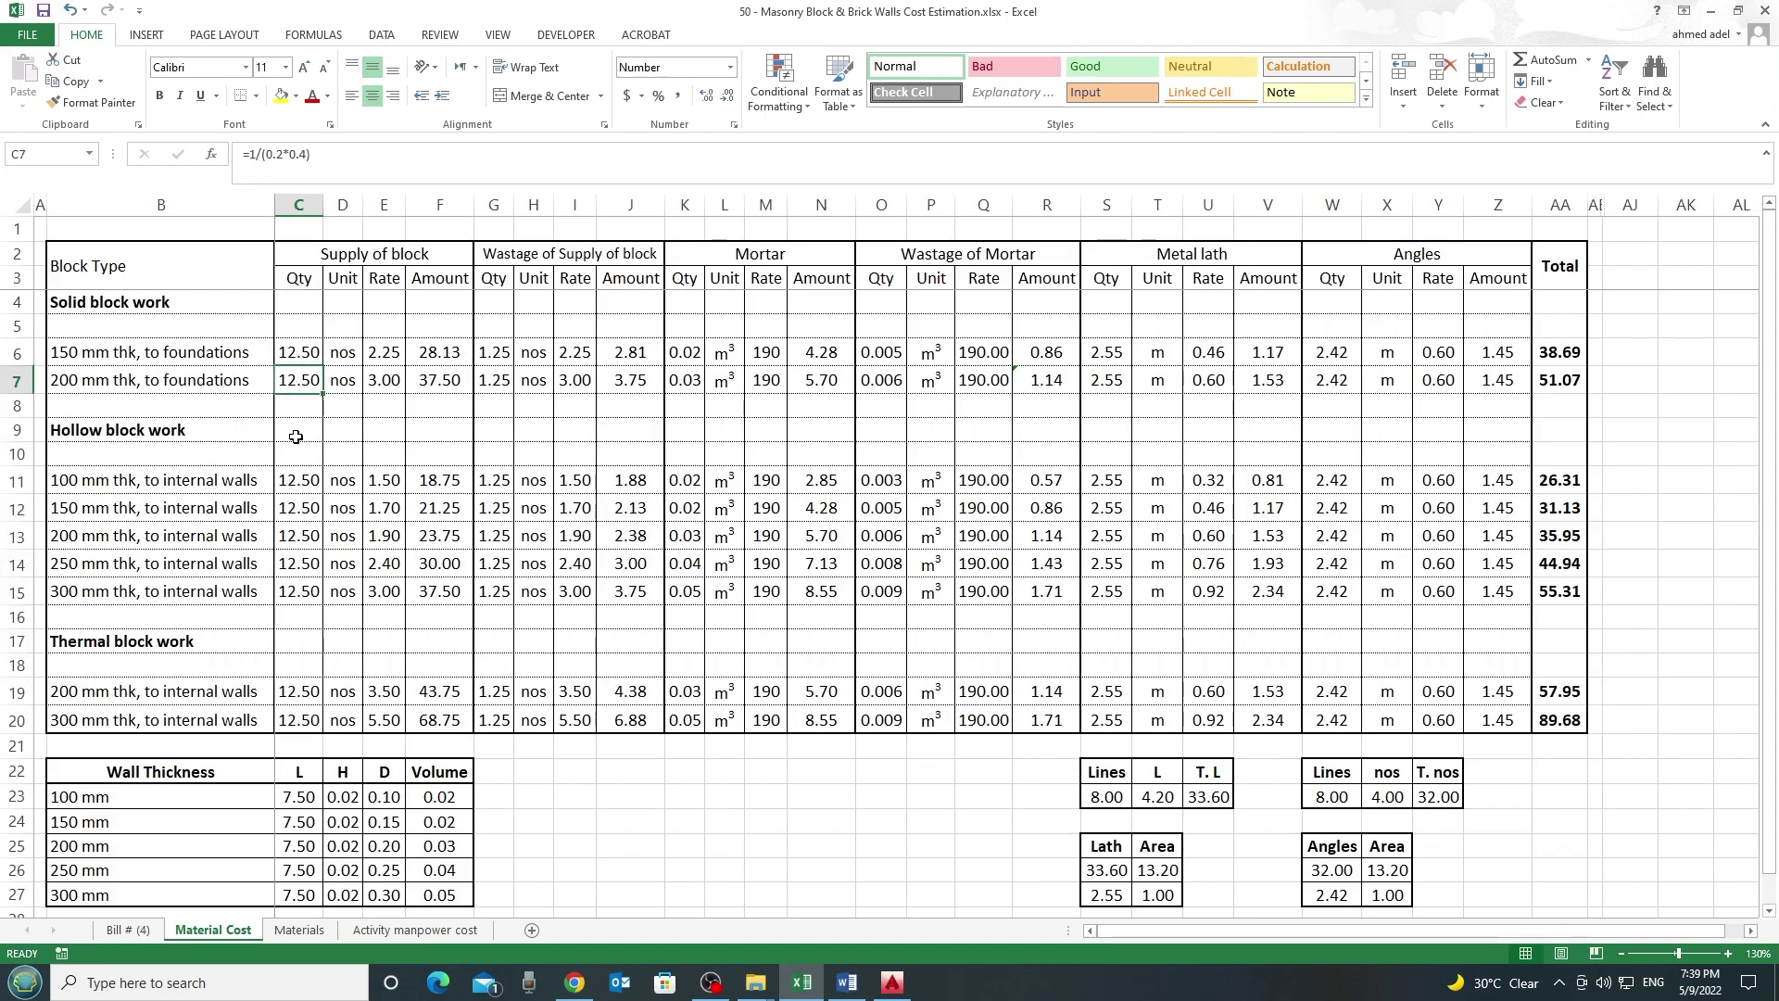
{"action": "left_click", "coordinate": [298, 485]}
{"action": "left_click", "coordinate": [295, 510]}
{"action": "left_click", "coordinate": [295, 538]}
{"action": "left_click", "coordinate": [297, 565]}
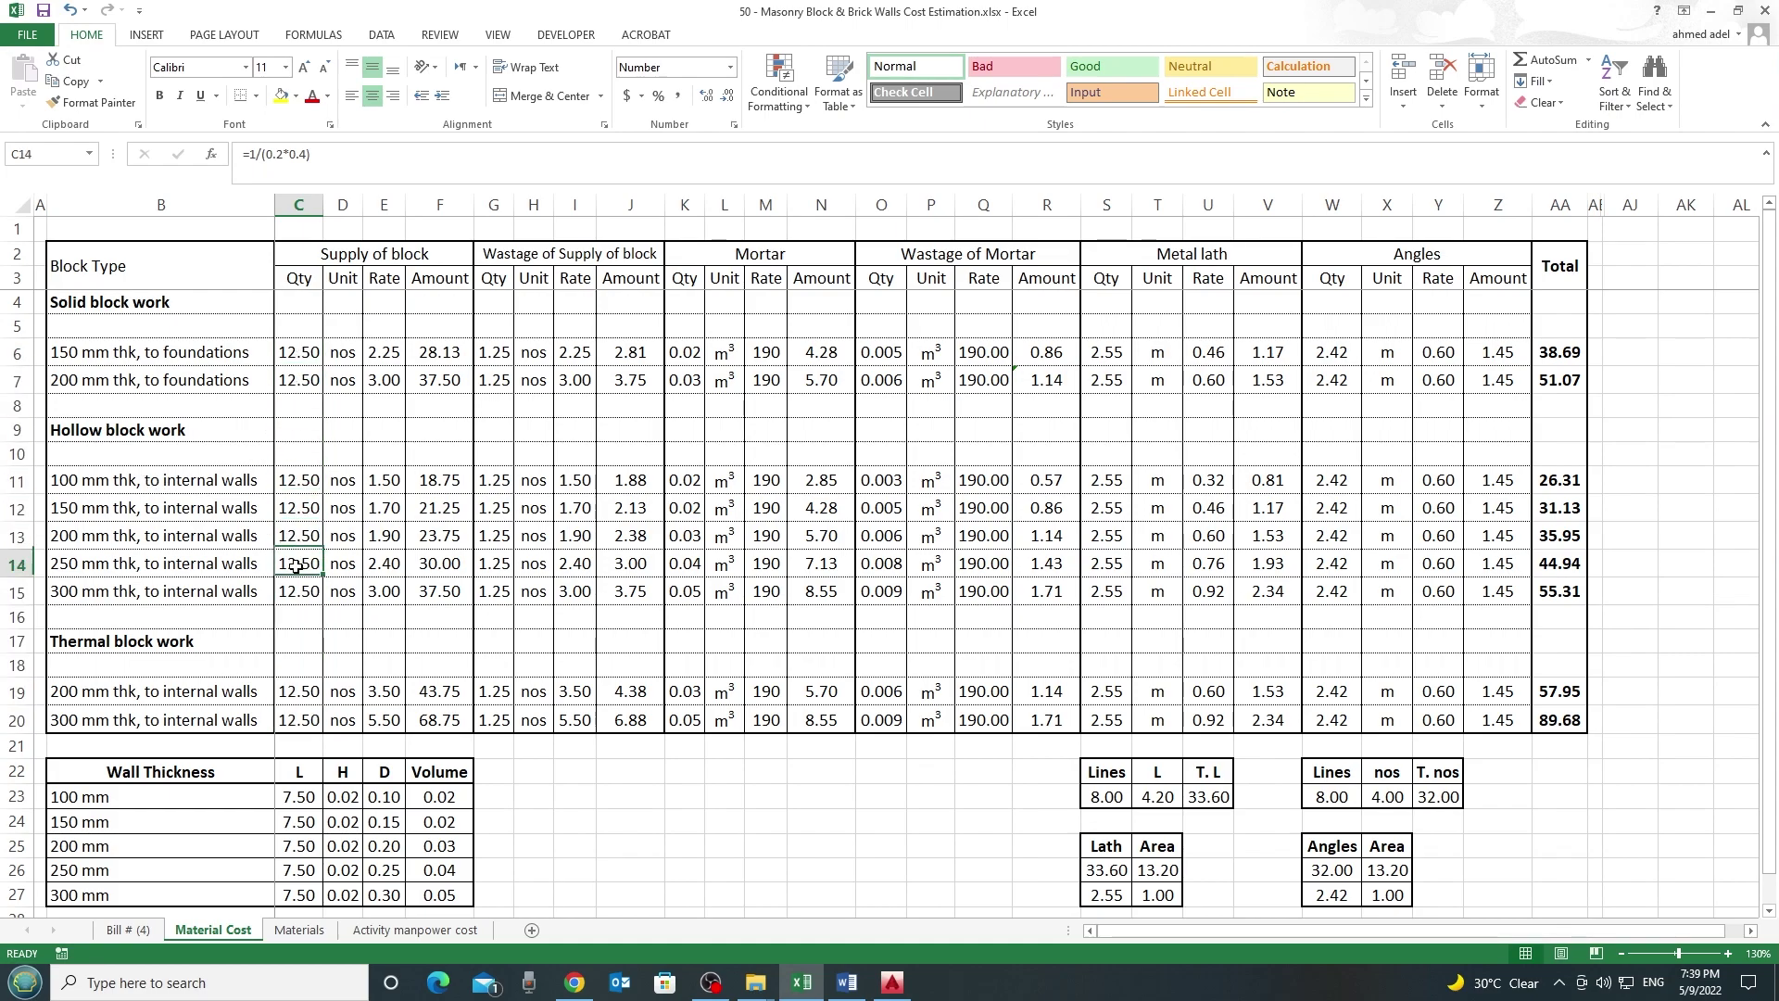
{"action": "left_click", "coordinate": [298, 593]}
{"action": "left_click_drag", "start_coordinate": [296, 349], "coordinate": [298, 727]}
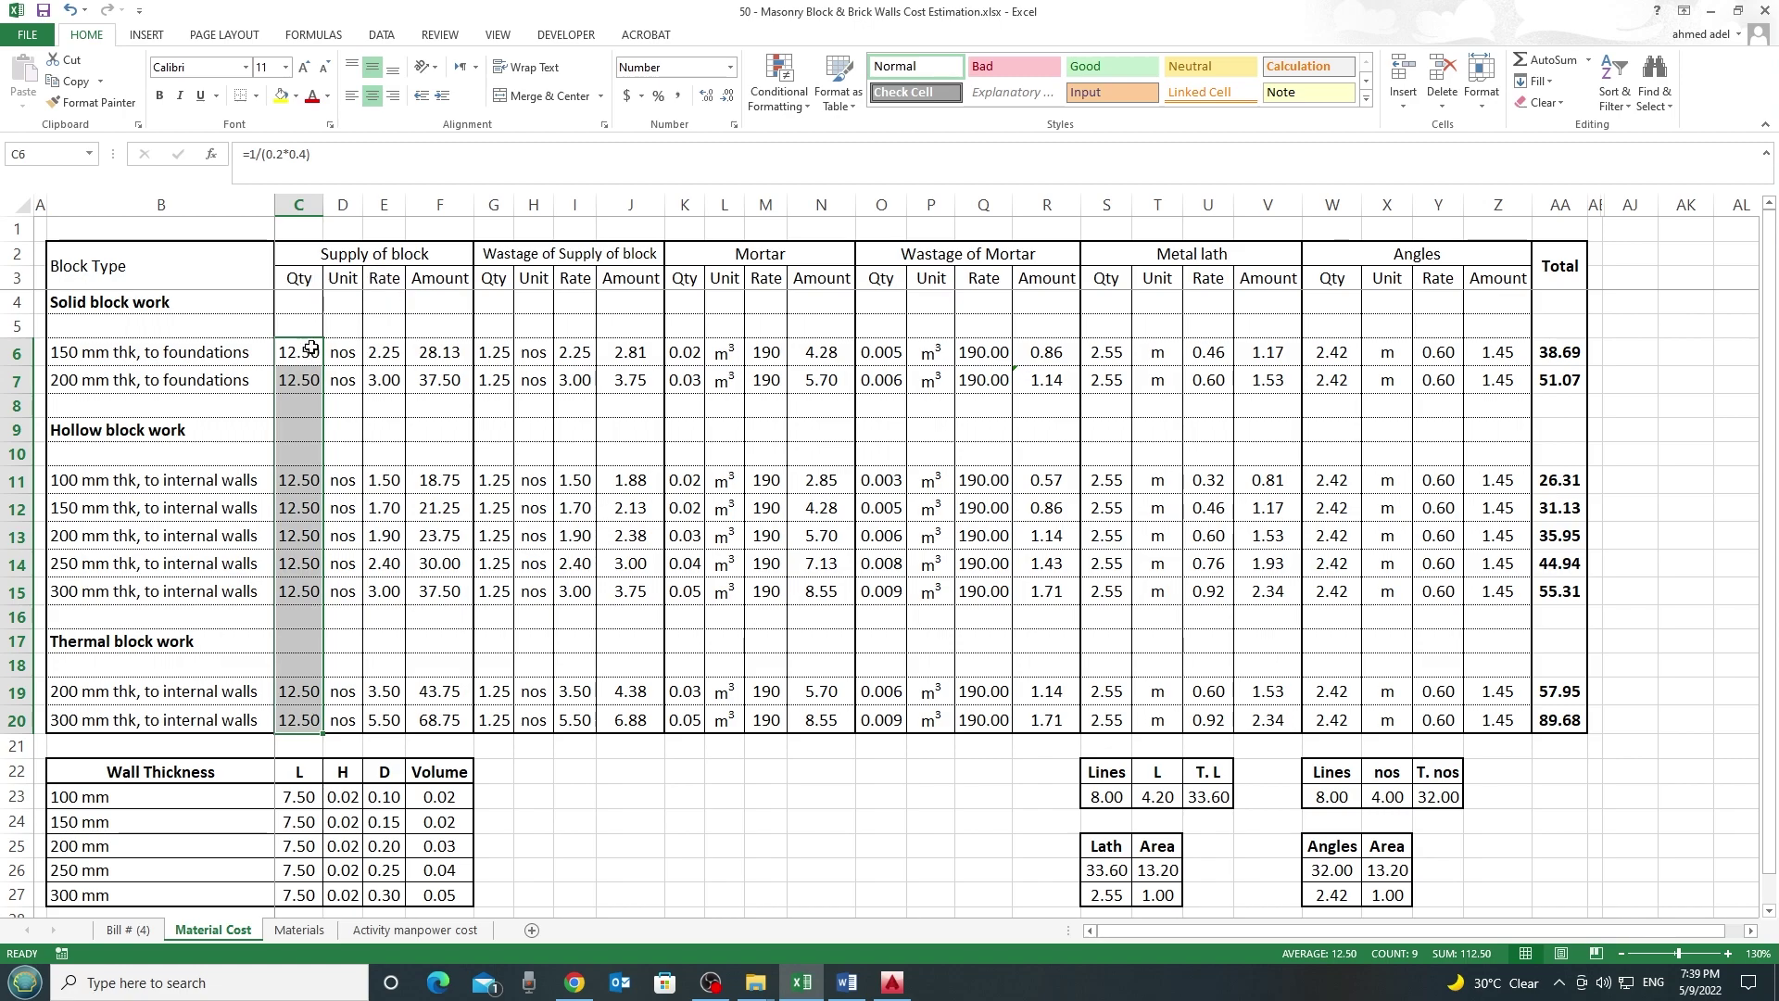
Review the solid block thickness rows and the solid, hollow and thermal block work headings in the Block Type column
{"action": "left_click", "coordinate": [172, 357]}
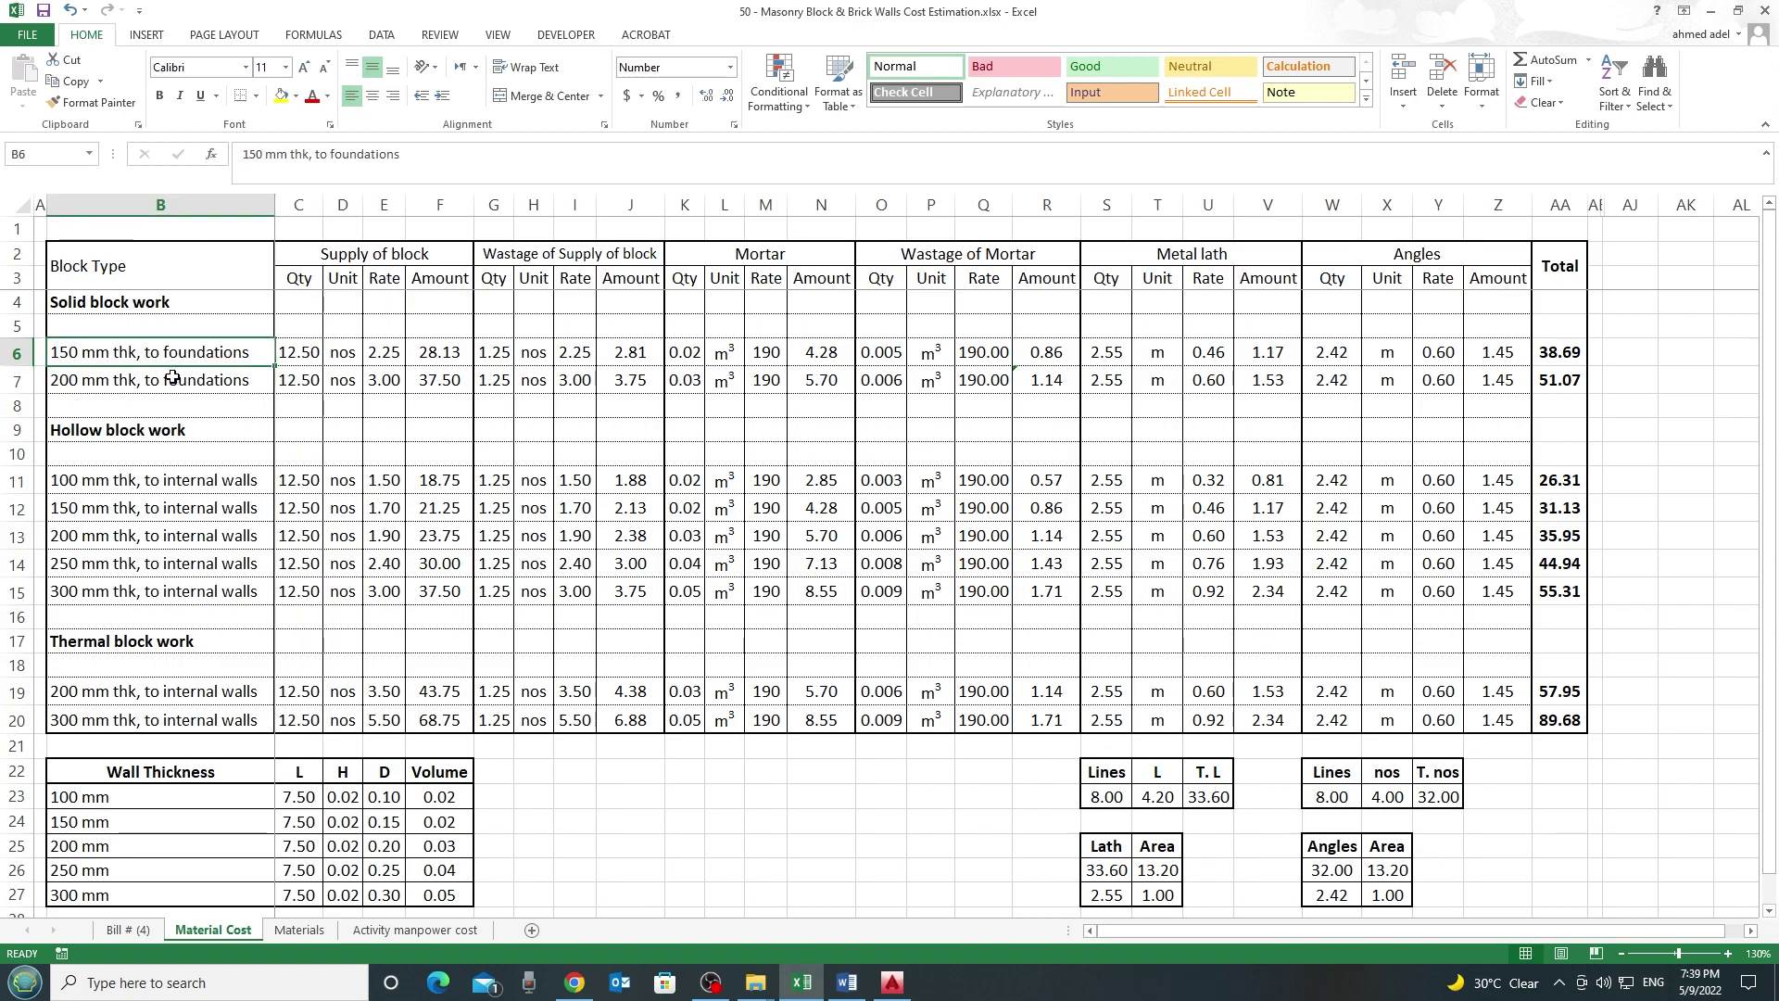
{"action": "left_click", "coordinate": [164, 380]}
{"action": "left_click", "coordinate": [124, 302]}
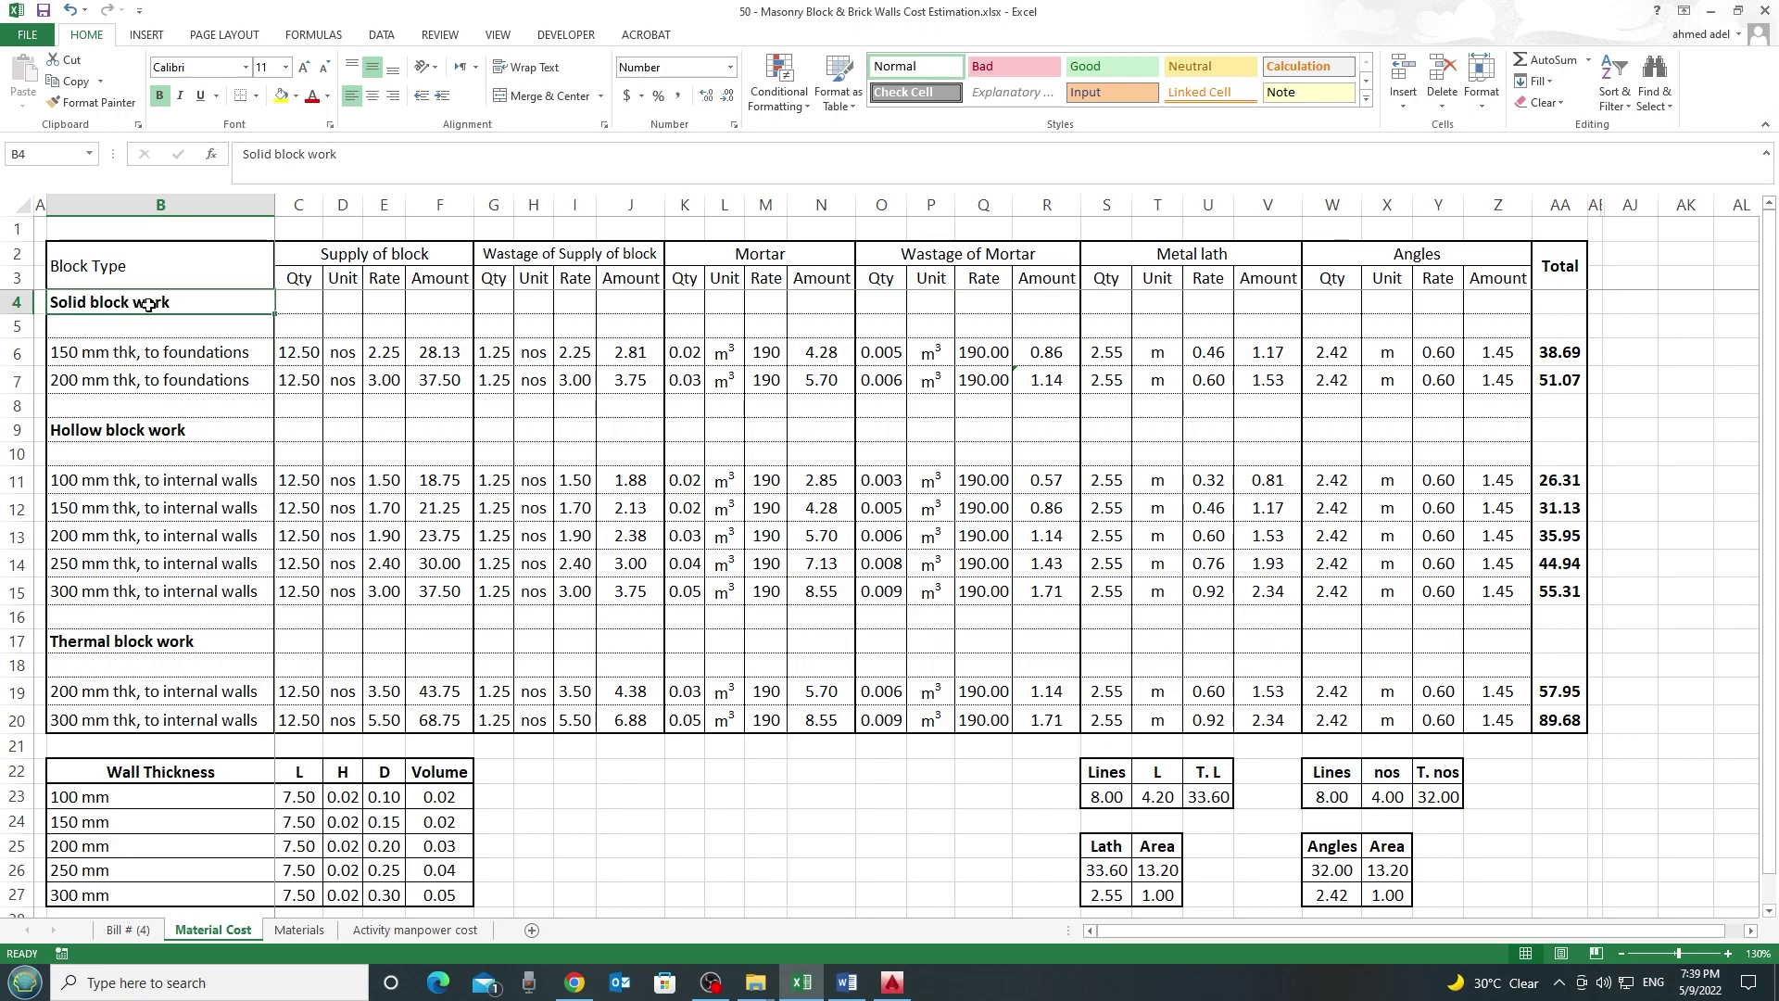
{"action": "left_click", "coordinate": [124, 429]}
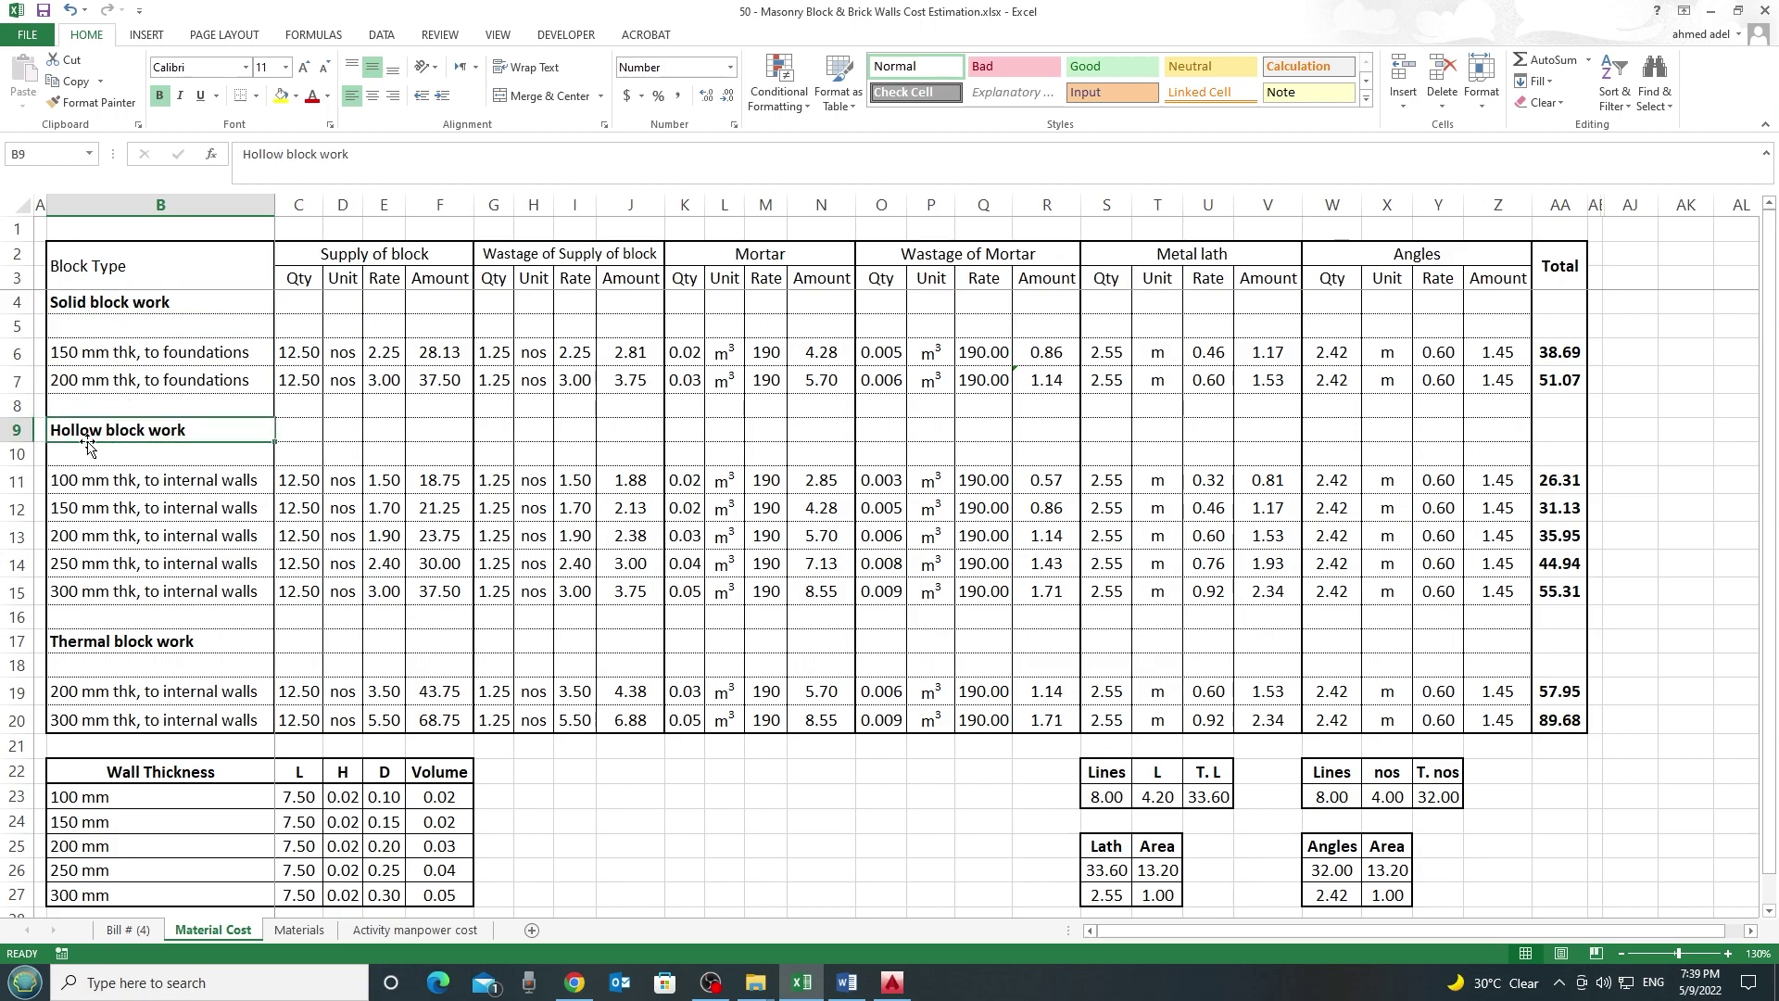
{"action": "left_click", "coordinate": [124, 642]}
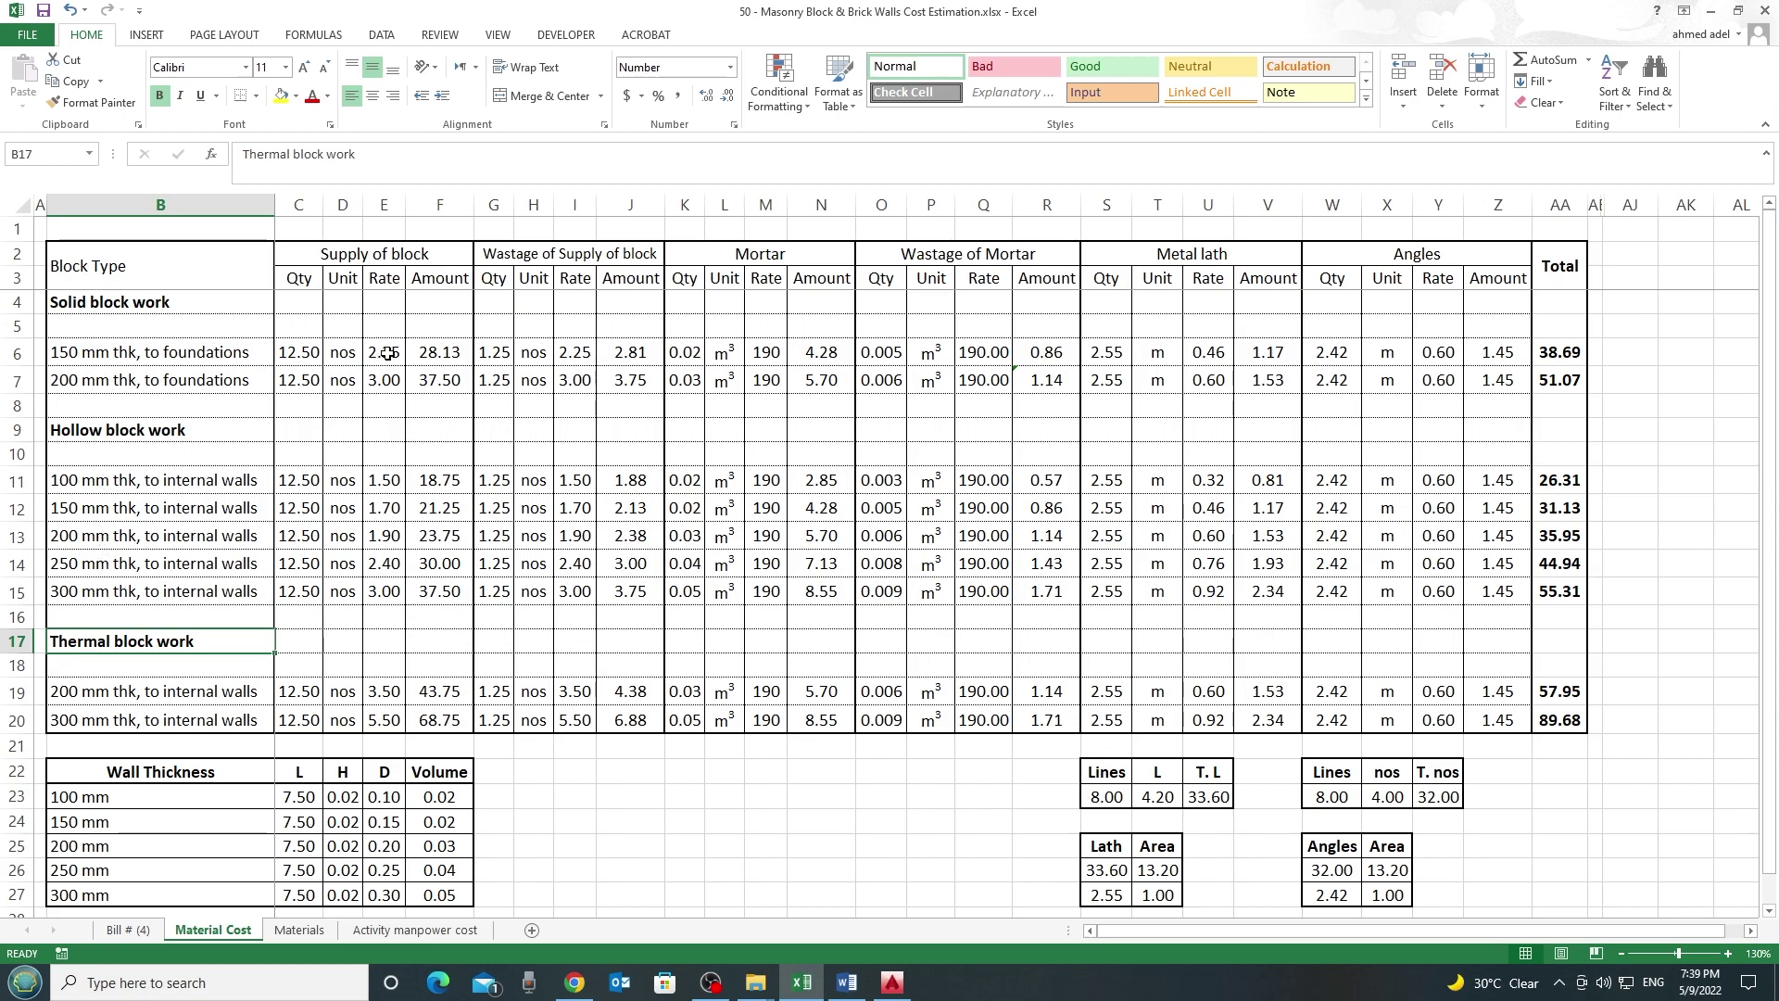
Inspect the block supply rates in column E and their source references alongside the quantity in C6
{"action": "left_click_drag", "start_coordinate": [387, 353], "coordinate": [385, 593]}
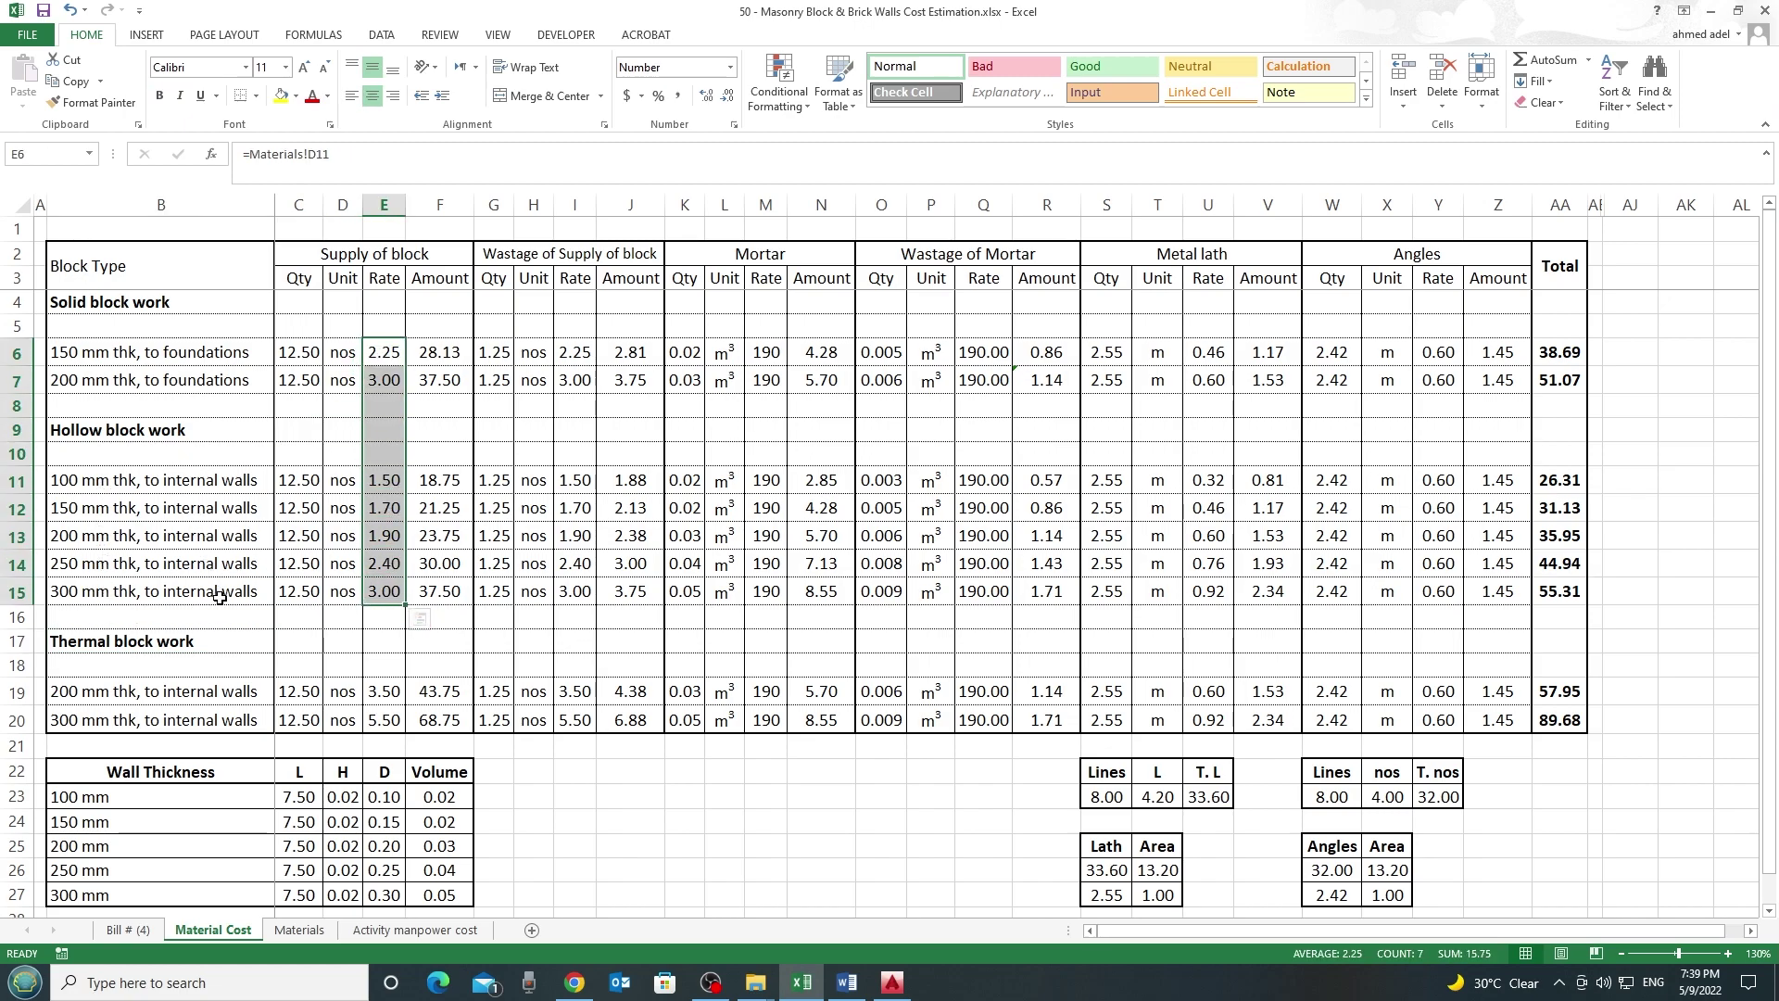
{"action": "left_click", "coordinate": [384, 380]}
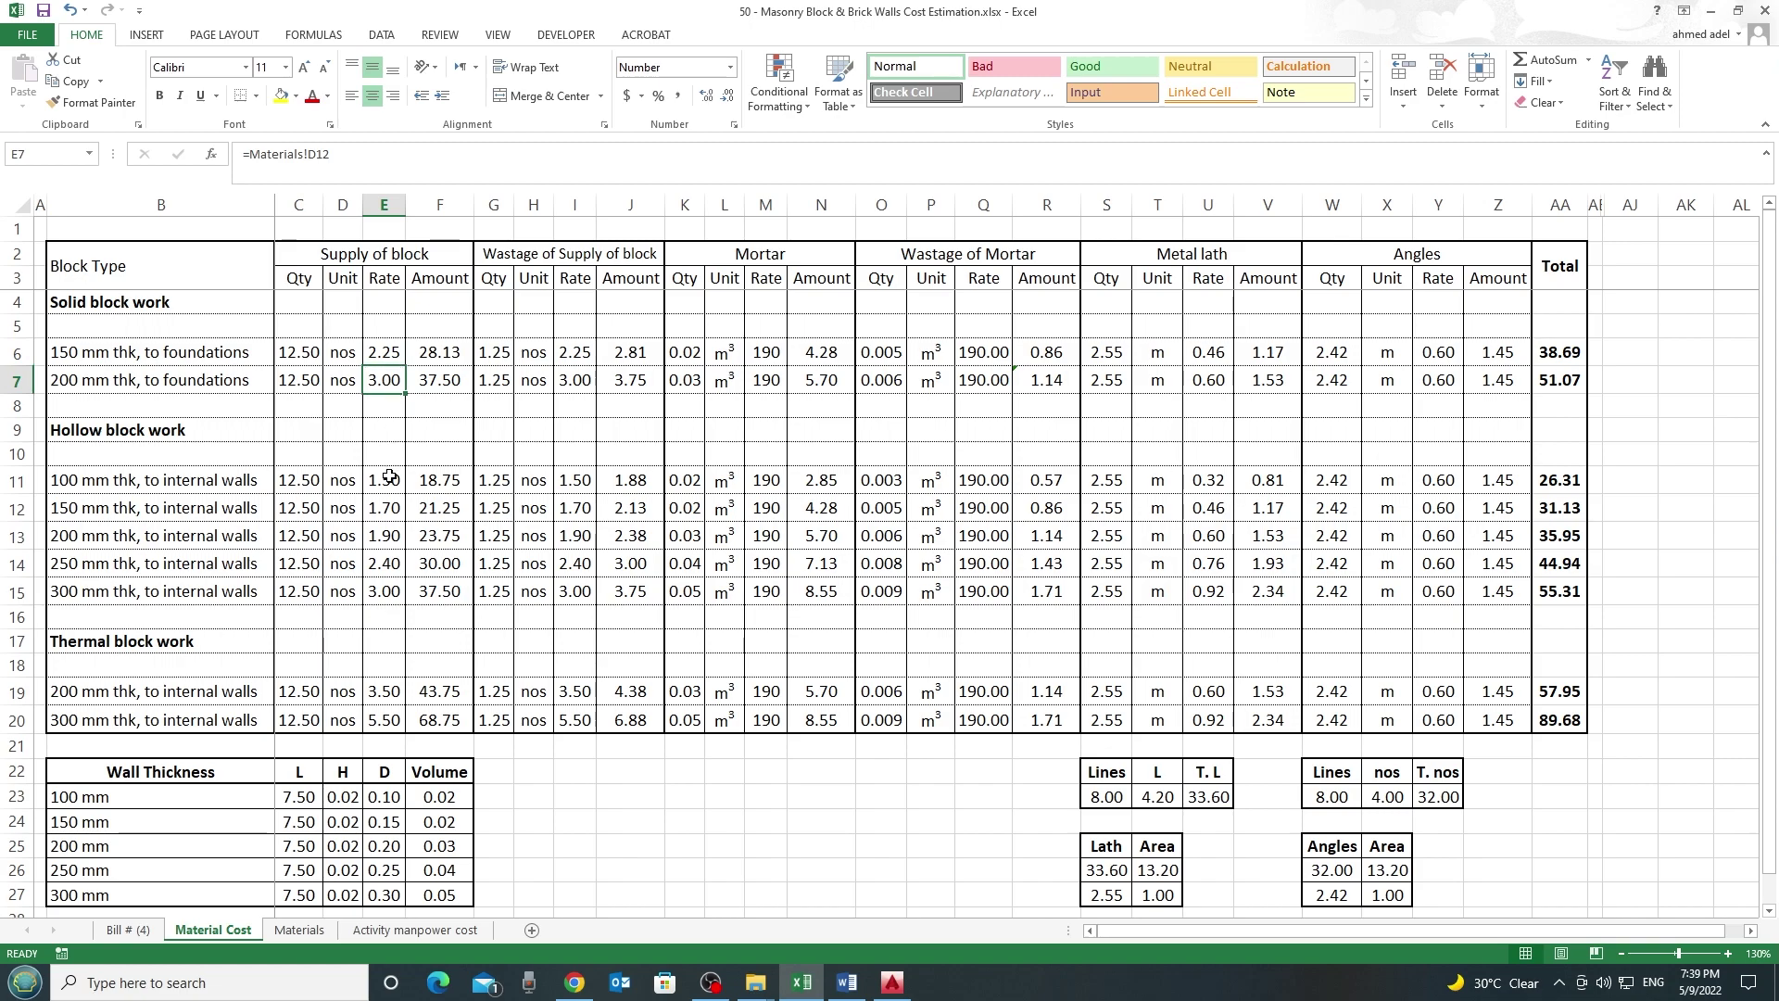
{"action": "left_click", "coordinate": [389, 476]}
{"action": "key", "text": "Down"}
{"action": "left_click", "coordinate": [299, 356]}
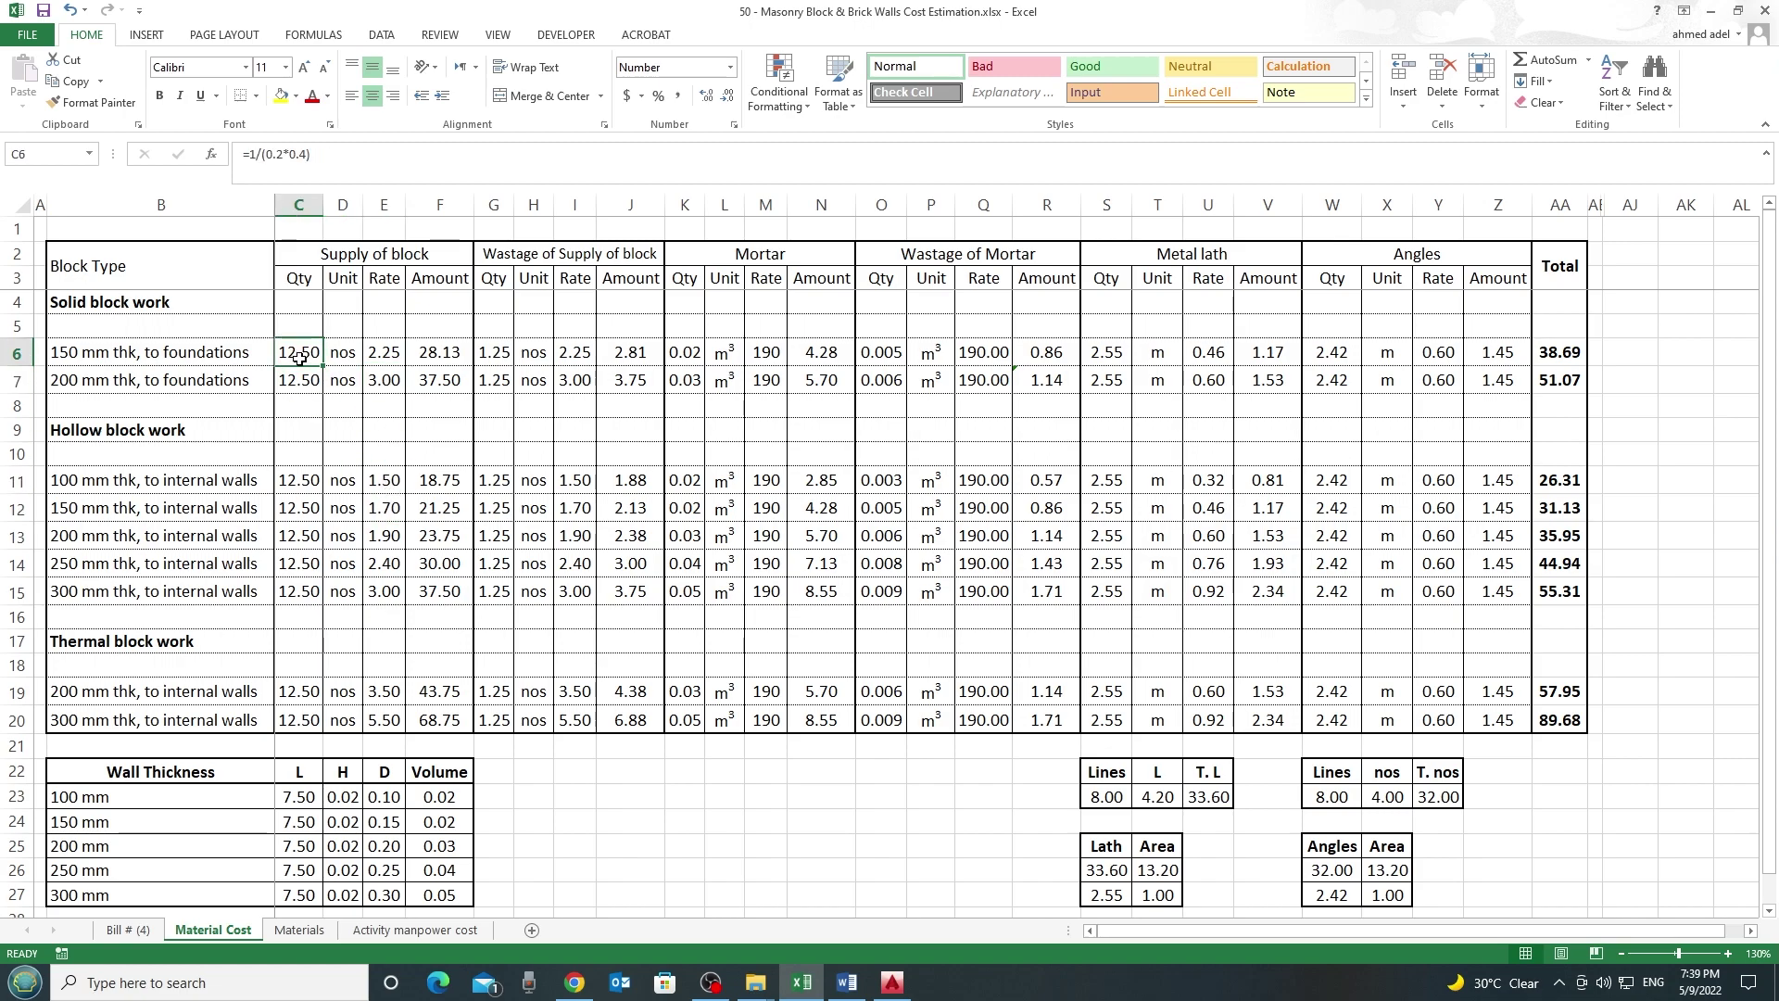
{"action": "left_click", "coordinate": [382, 352]}
{"action": "left_click_drag", "start_coordinate": [383, 352], "coordinate": [384, 699]}
Open the Materials sheet and review the solid, hollow and thermal block names, supply rates, currency and units in rows 11 to 20
{"action": "left_click", "coordinate": [319, 928]}
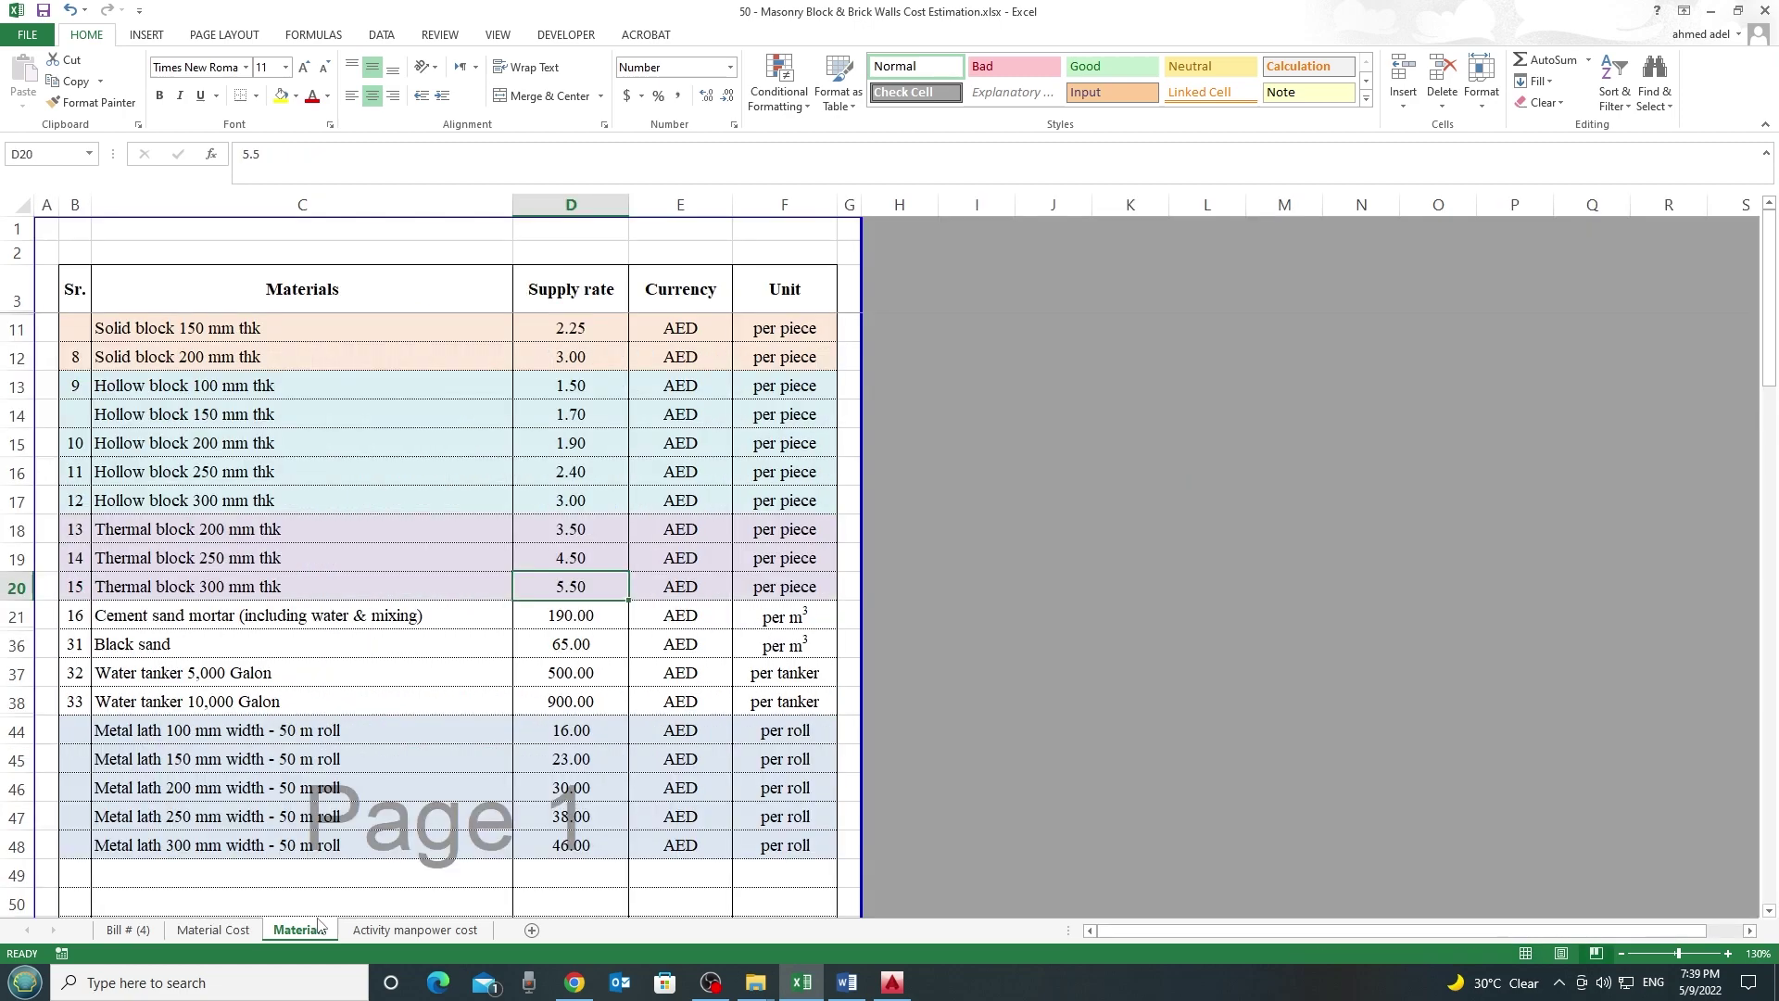
{"action": "left_click", "coordinate": [167, 339]}
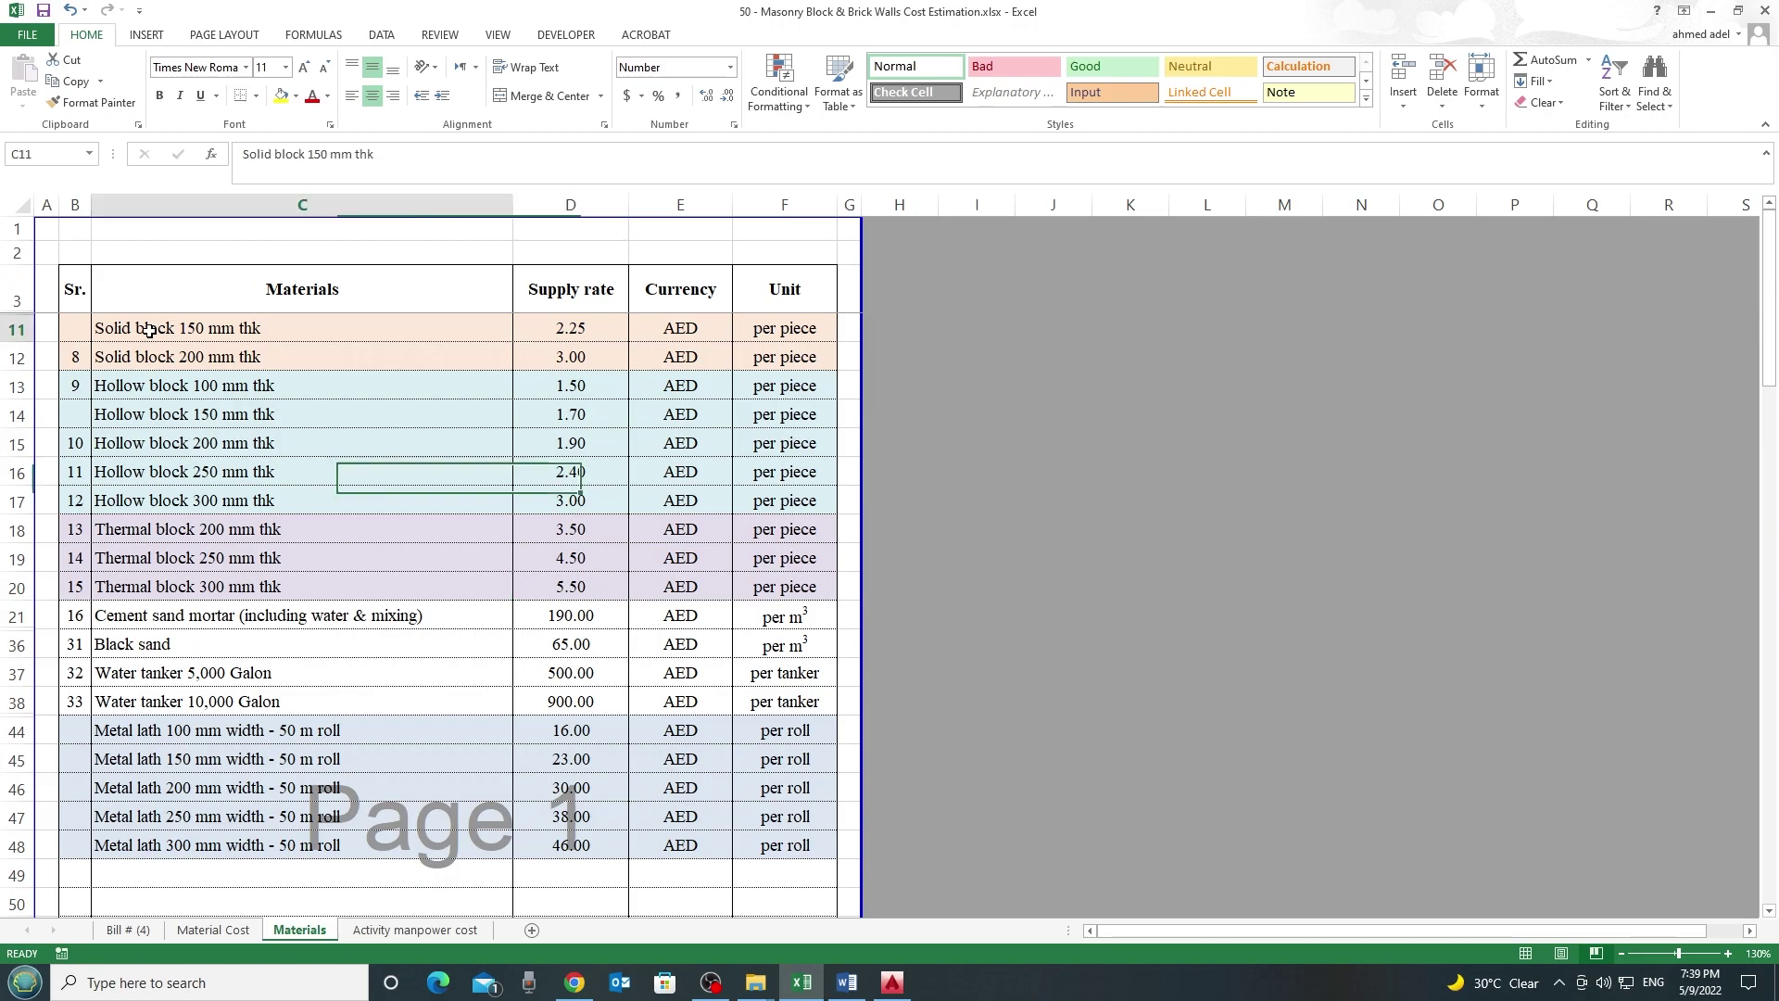
{"action": "left_click_drag", "start_coordinate": [171, 364], "coordinate": [199, 588]}
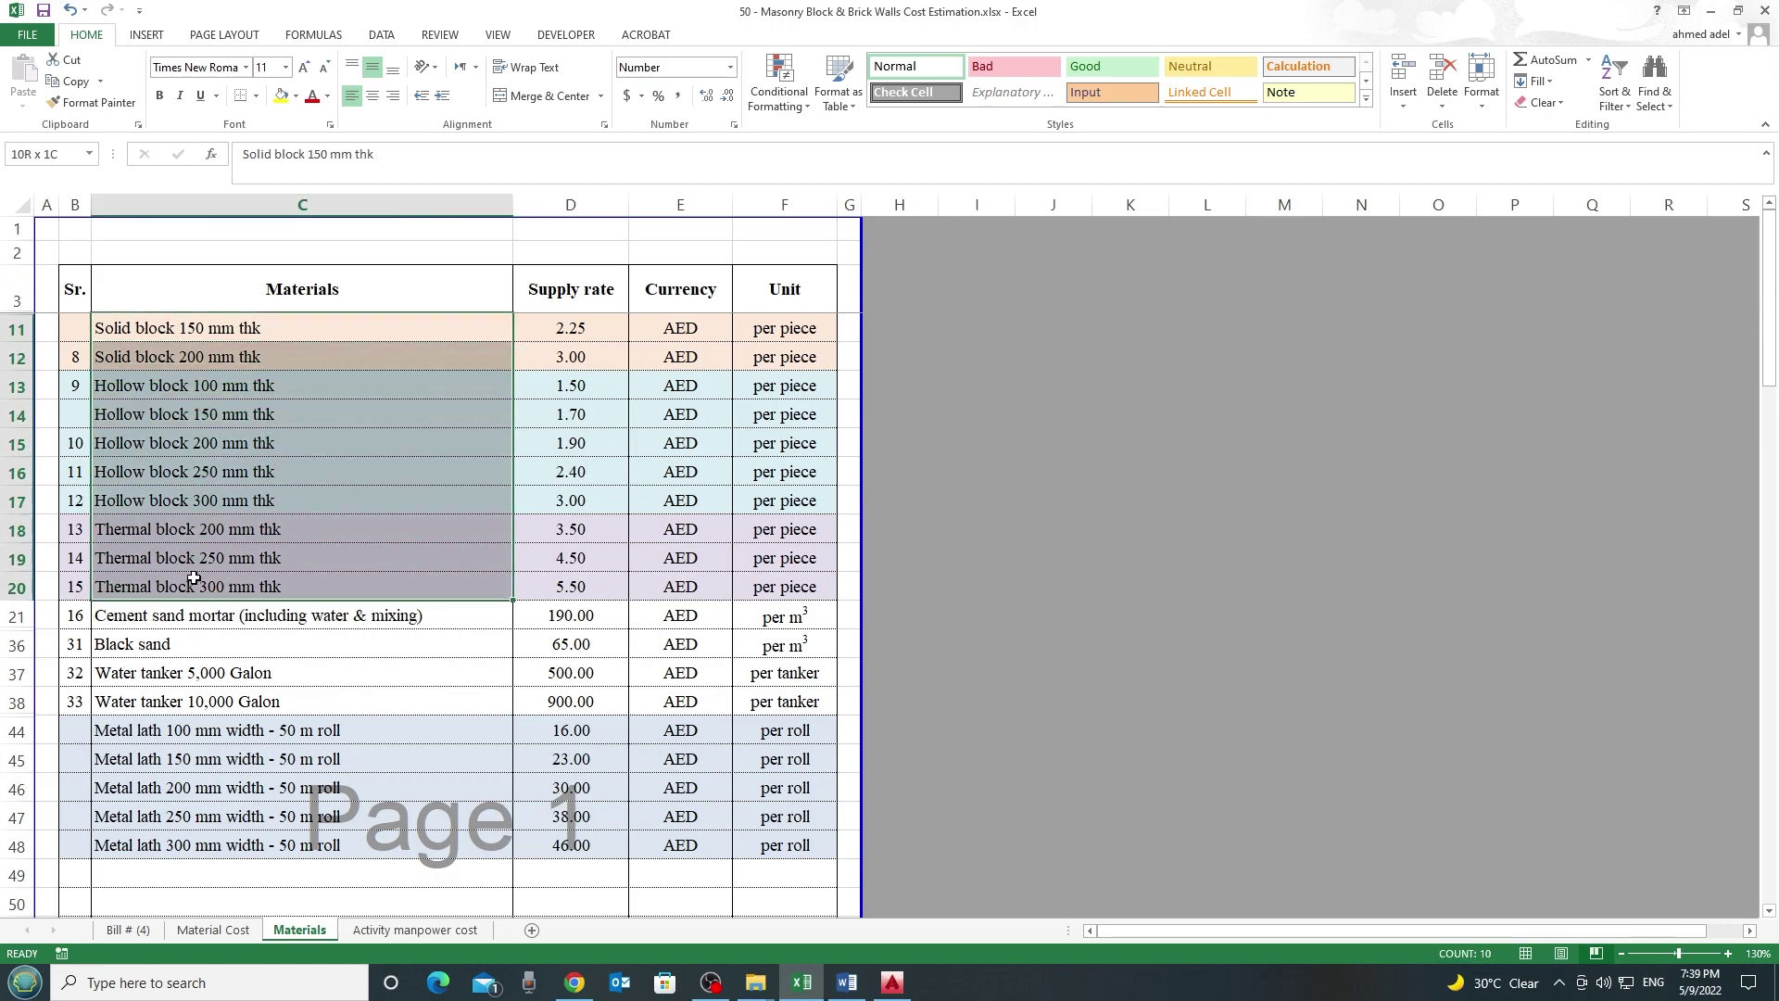
{"action": "left_click_drag", "start_coordinate": [596, 324], "coordinate": [587, 593]}
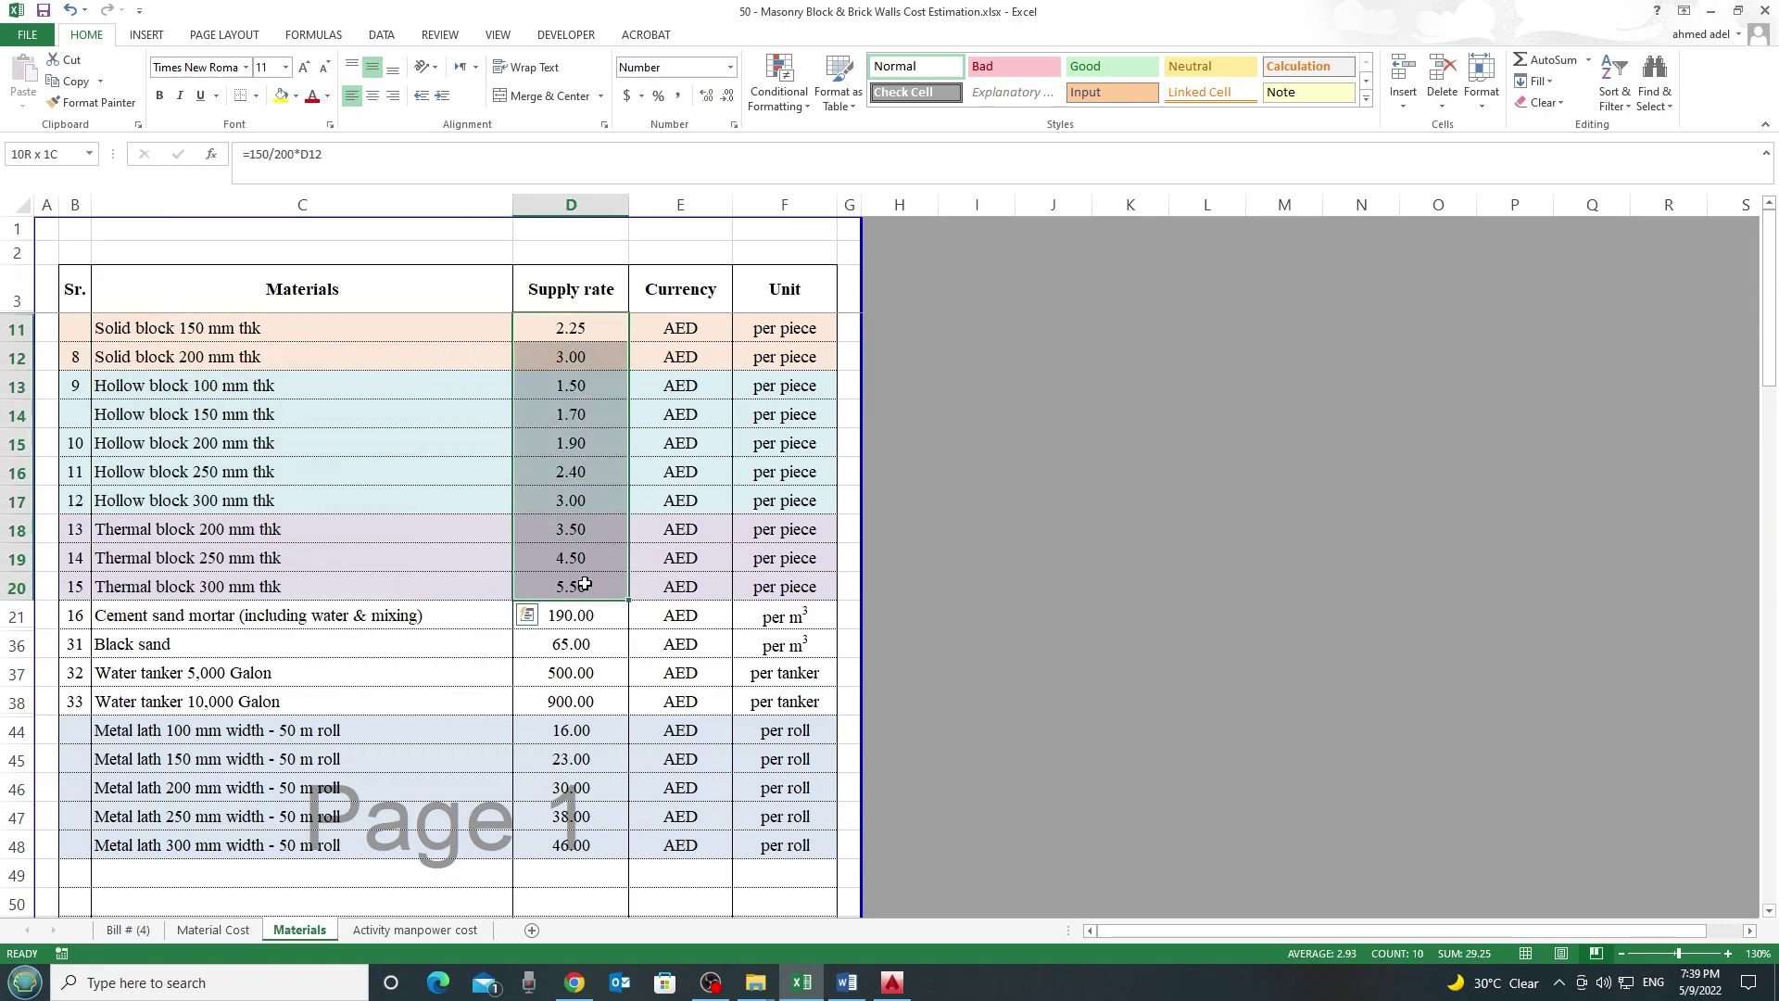
{"action": "left_click_drag", "start_coordinate": [716, 327], "coordinate": [684, 592]}
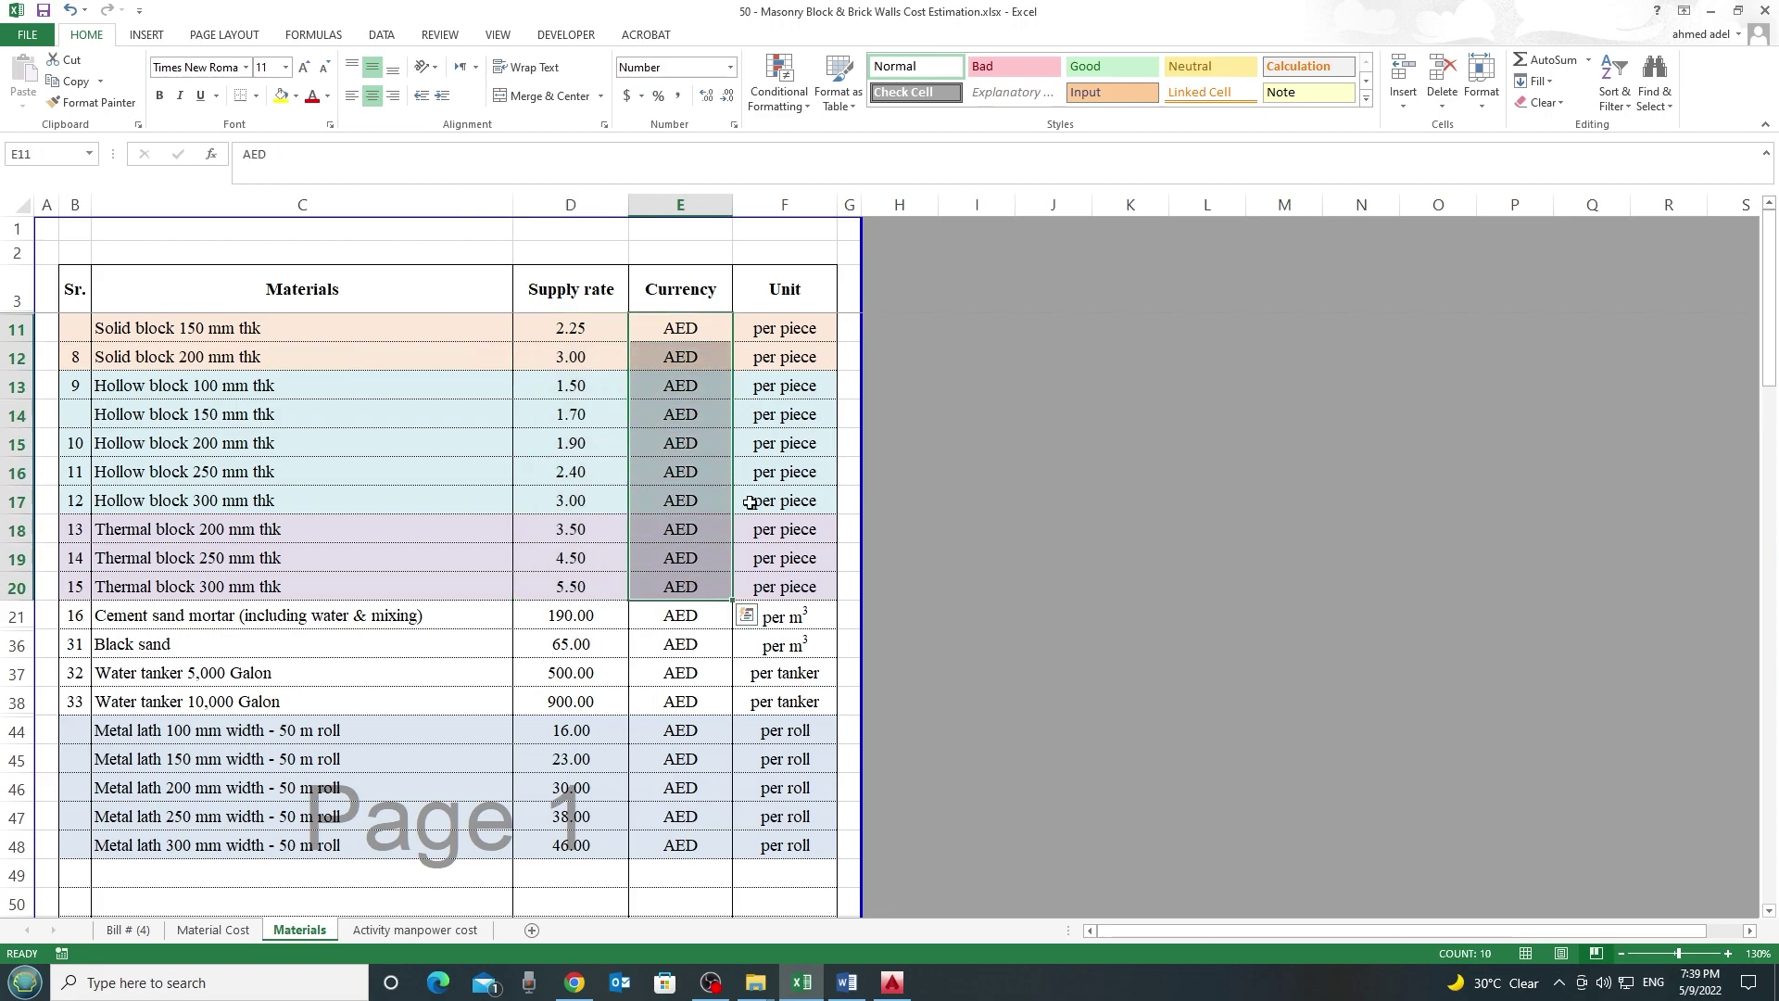
{"action": "left_click_drag", "start_coordinate": [808, 330], "coordinate": [796, 585]}
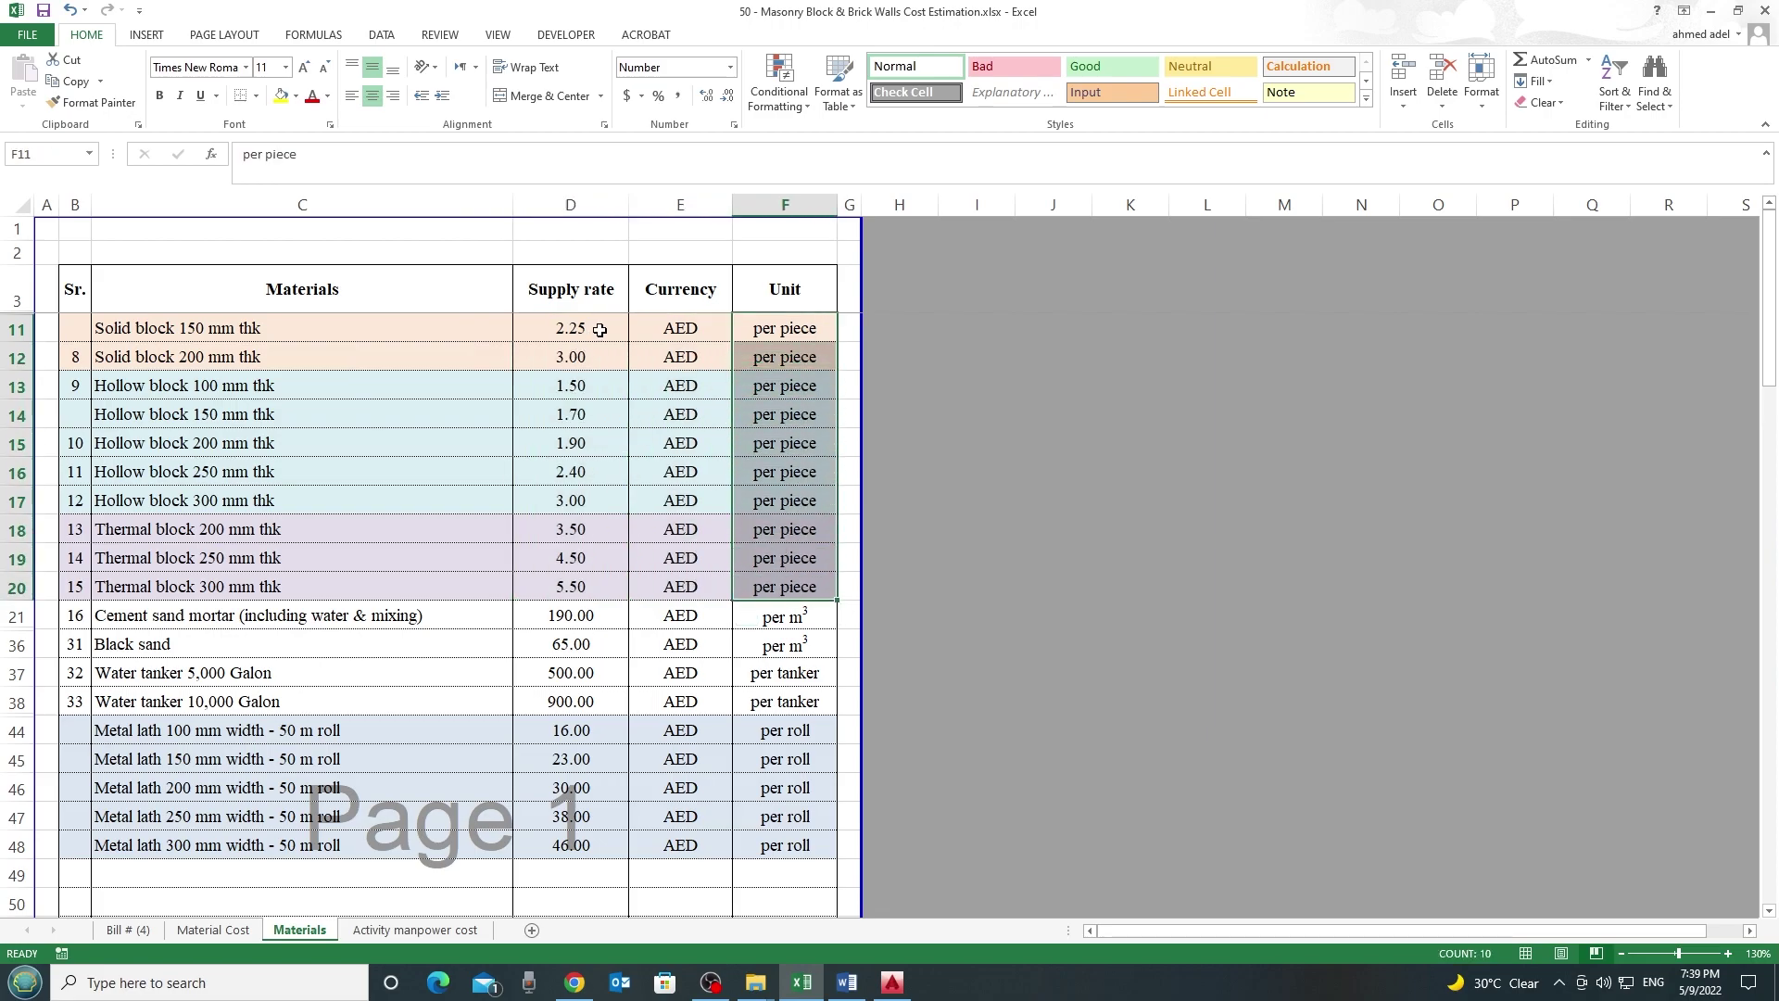
{"action": "left_click_drag", "start_coordinate": [598, 327], "coordinate": [604, 581]}
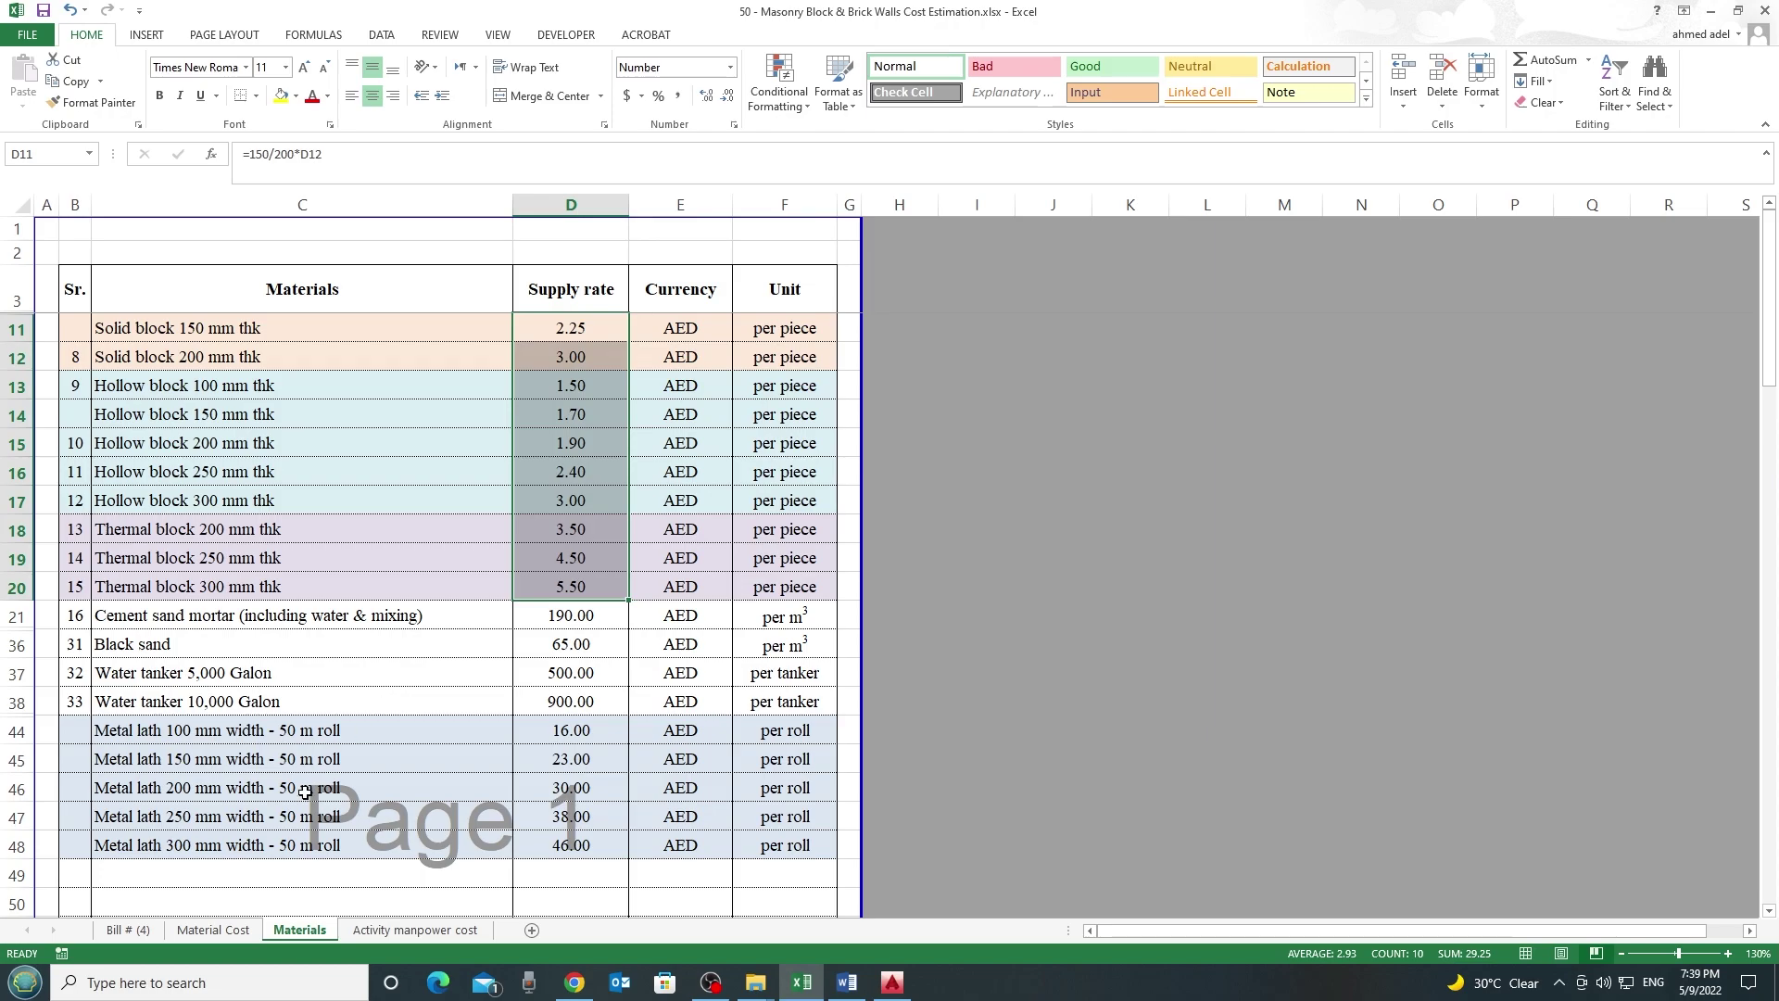
Return to the Material Cost sheet and review the Supply of block quantities, rates and amounts in columns C to F
{"action": "left_click", "coordinate": [213, 929]}
{"action": "left_click_drag", "start_coordinate": [298, 353], "coordinate": [306, 727]}
{"action": "left_click_drag", "start_coordinate": [384, 360], "coordinate": [372, 654]}
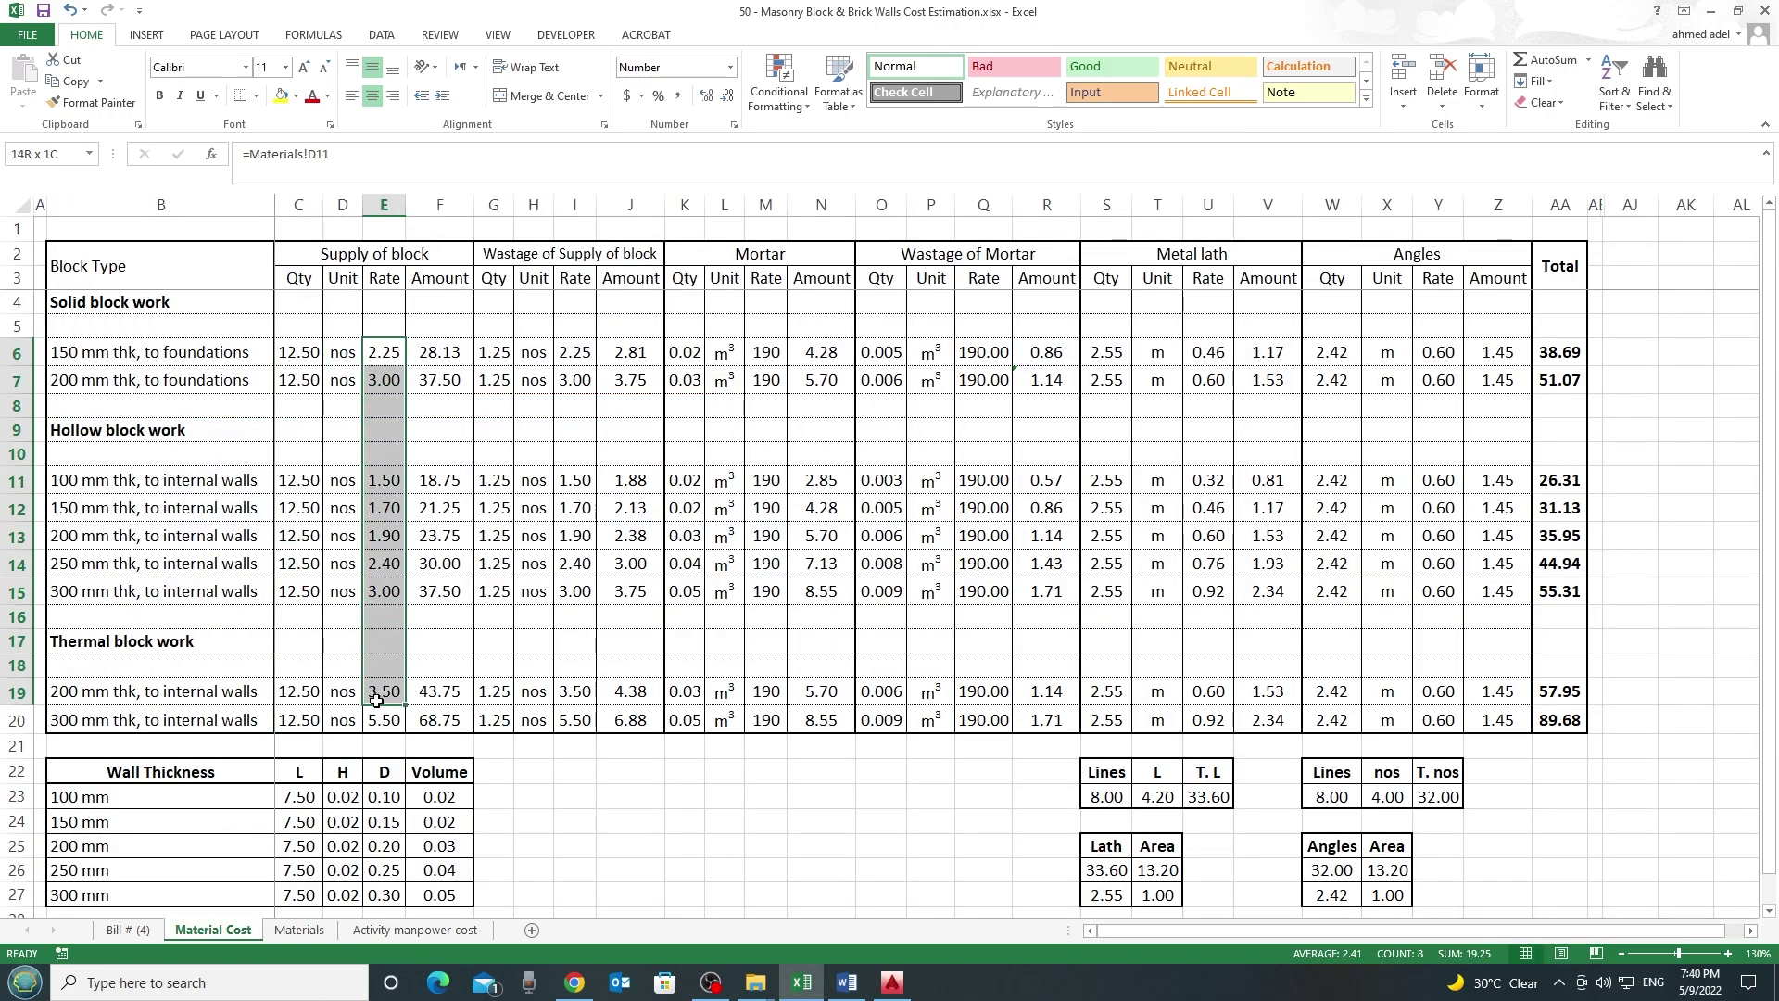
{"action": "left_click_drag", "start_coordinate": [450, 353], "coordinate": [449, 723]}
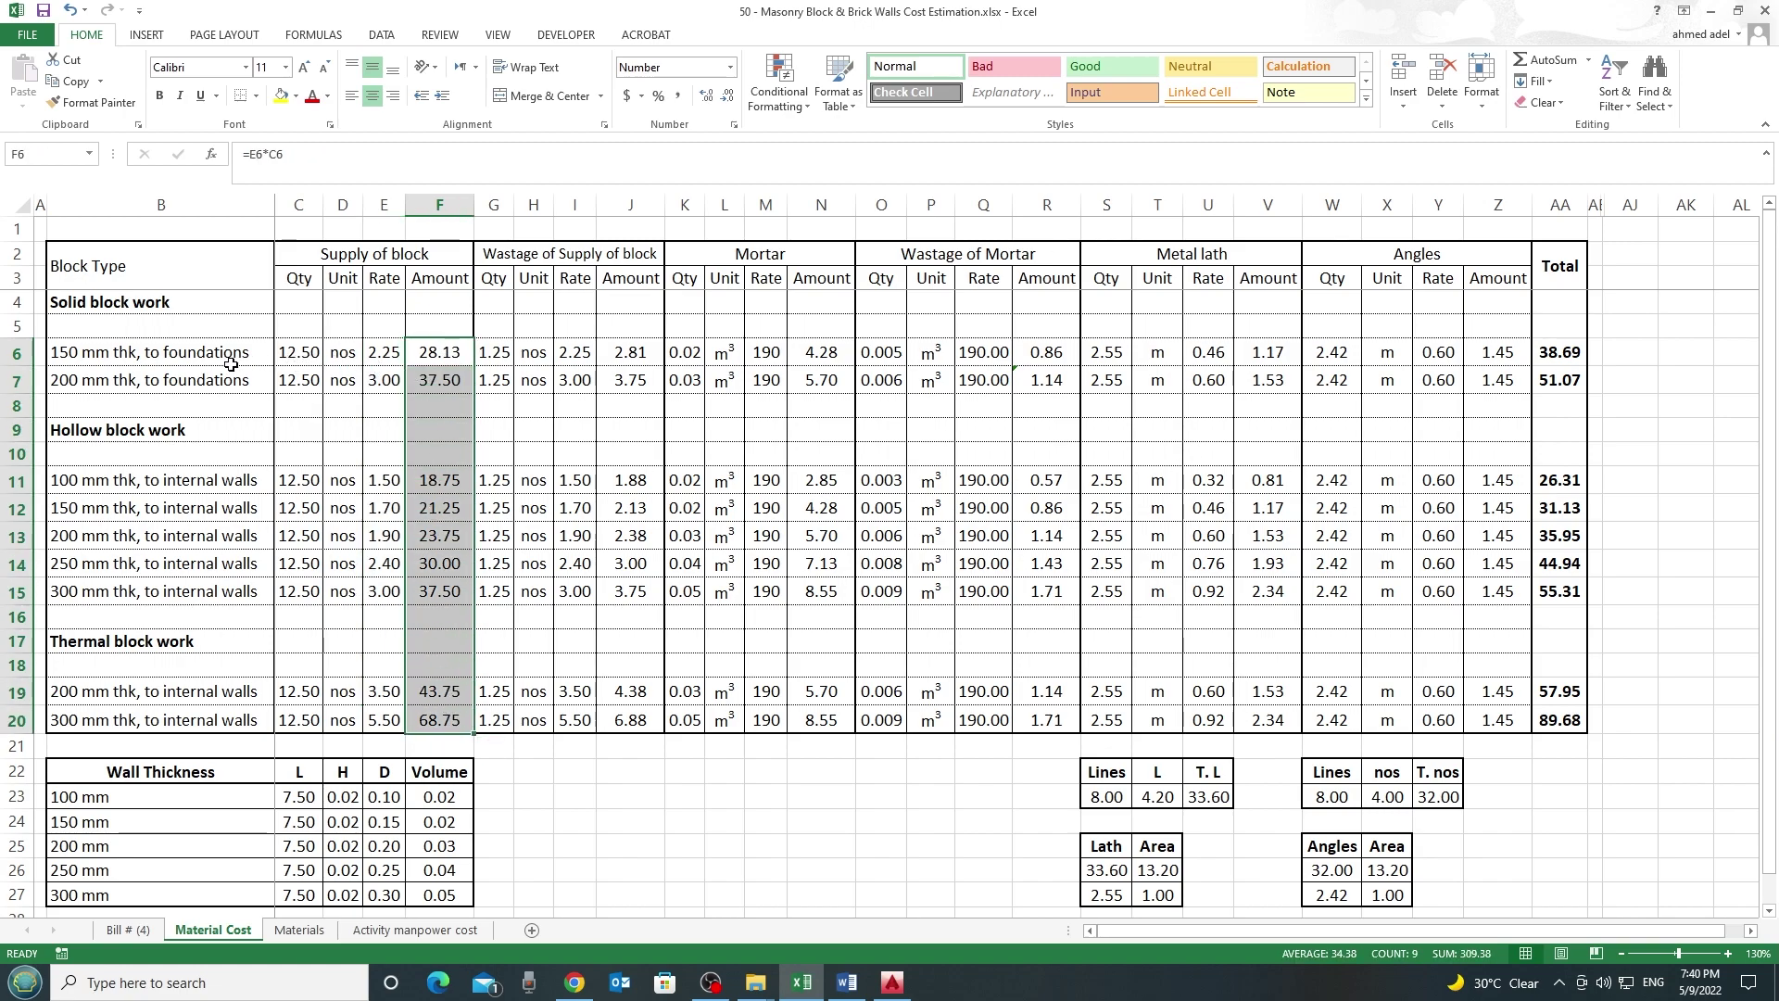
{"action": "left_click_drag", "start_coordinate": [298, 205], "coordinate": [406, 297]}
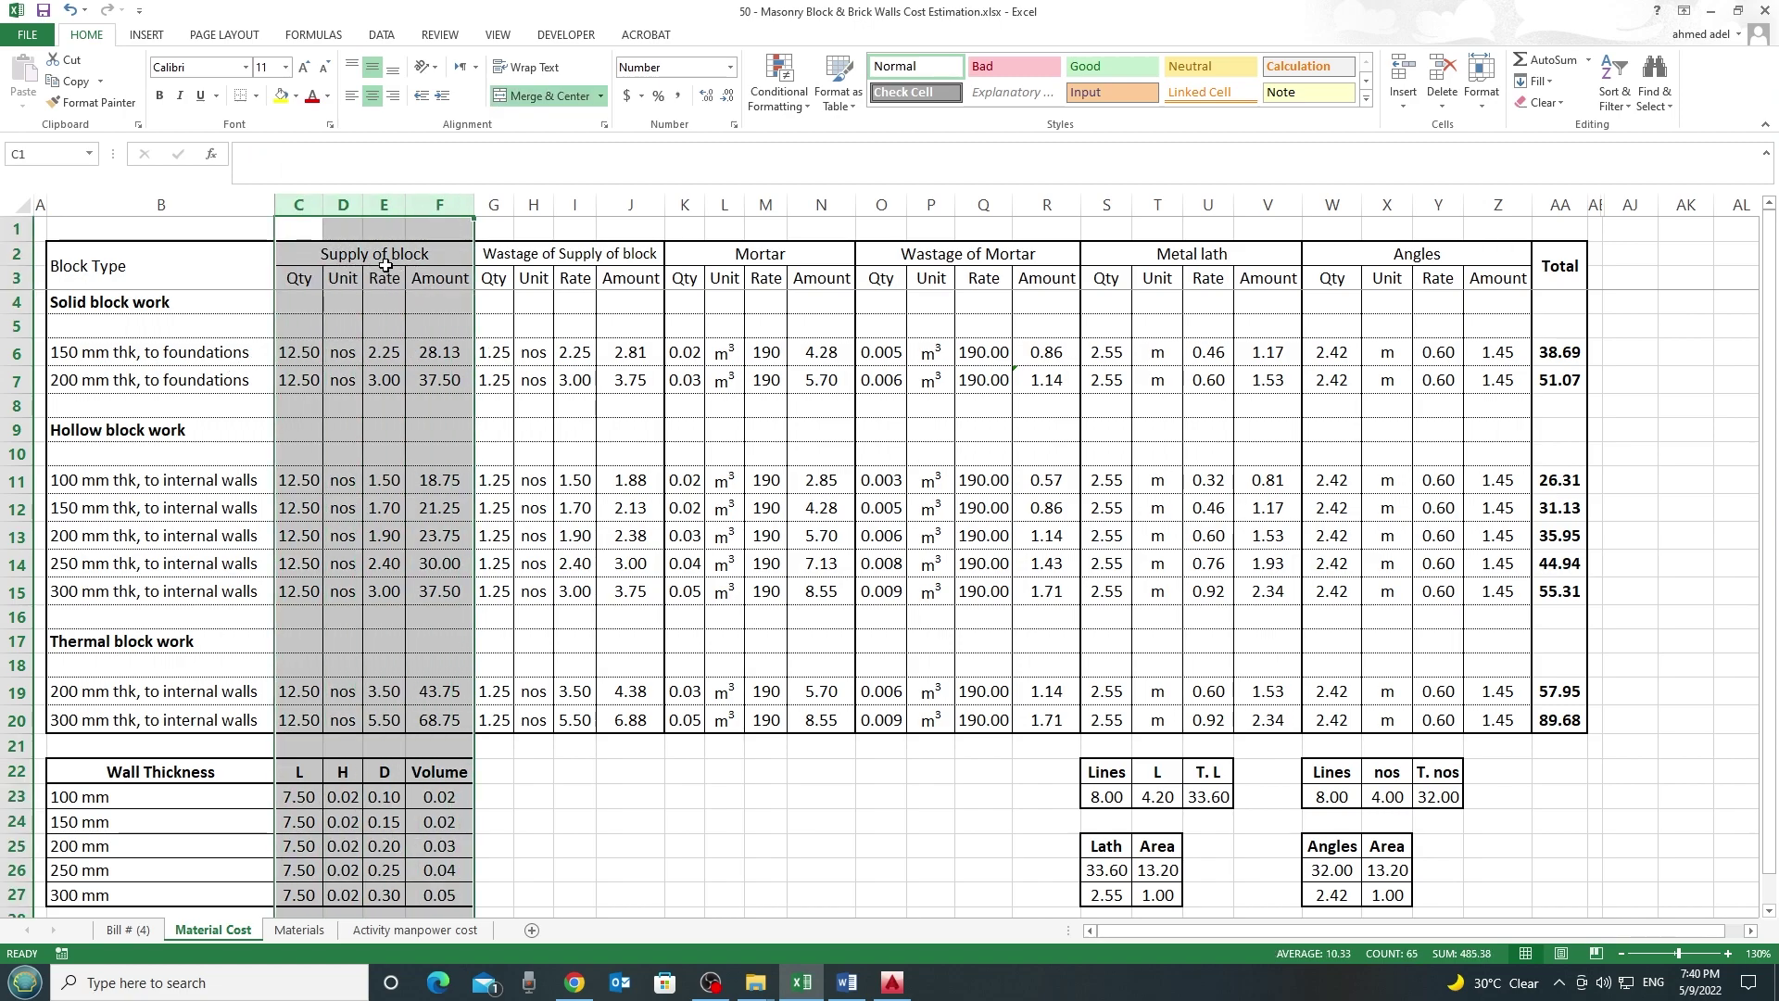
Examine the Wastage of Supply of block columns G to J and the 0.1 wastage factor in the G6 formula
{"action": "left_click_drag", "start_coordinate": [493, 205], "coordinate": [634, 206]}
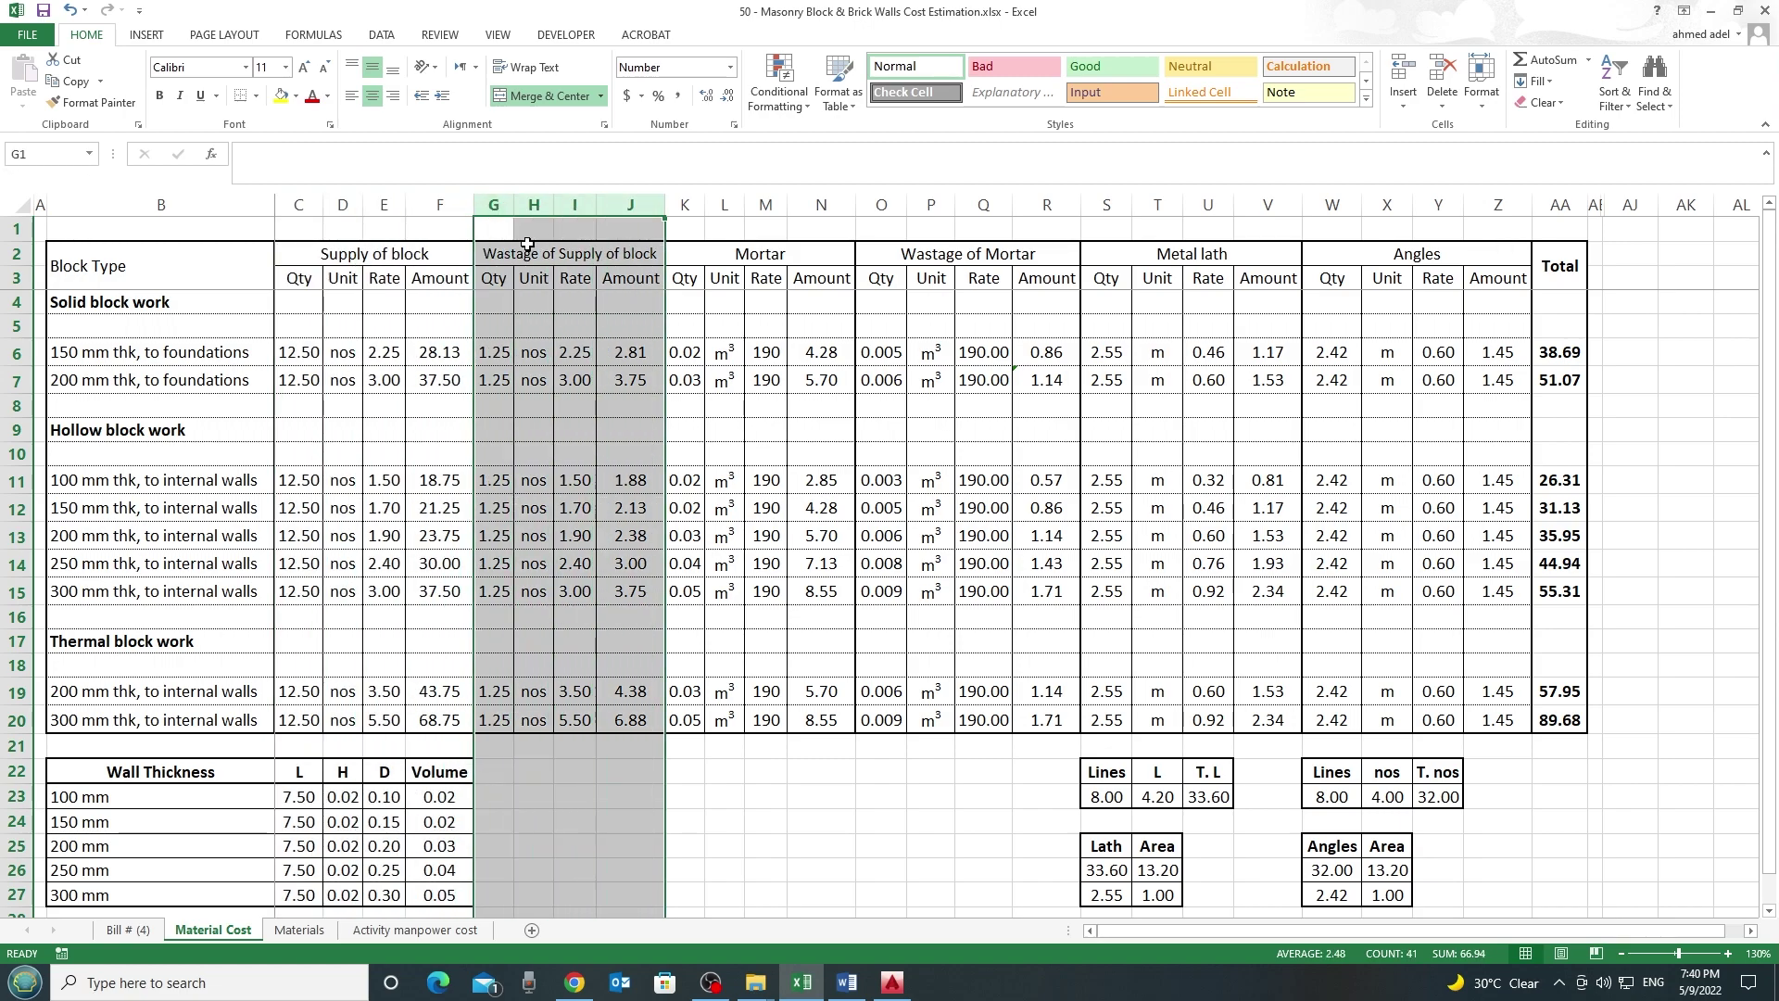
{"action": "left_click", "coordinate": [493, 357]}
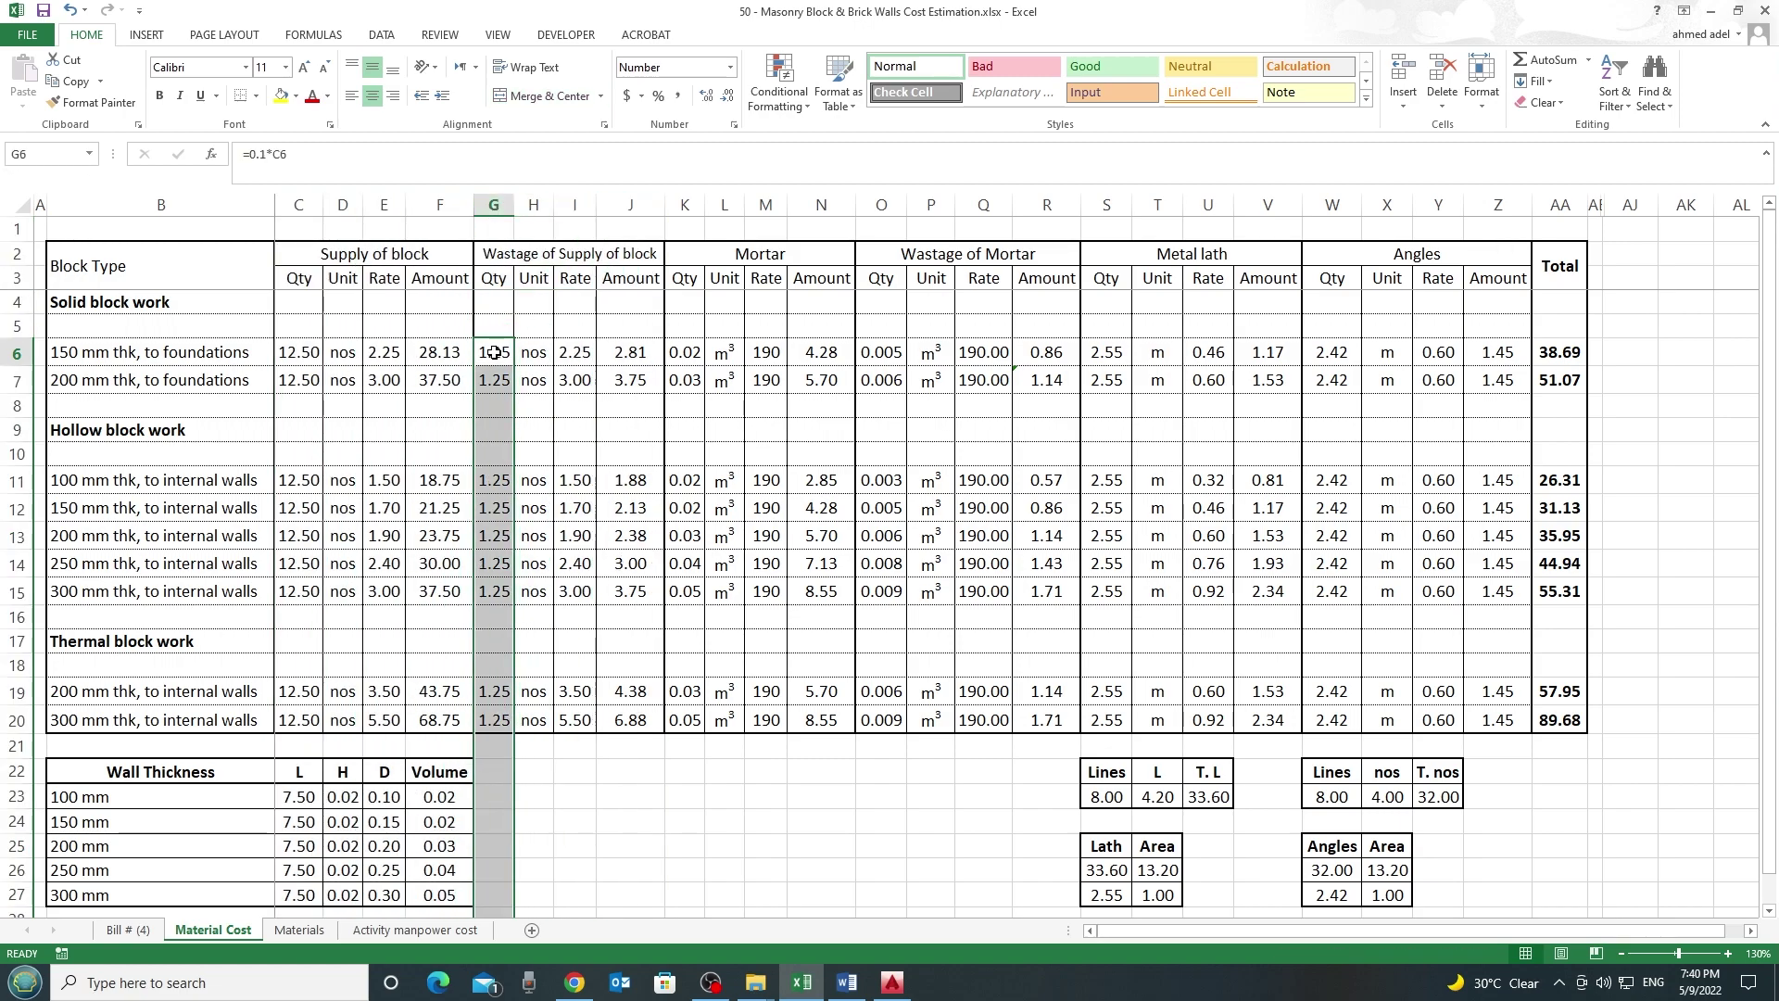
{"action": "double_click", "coordinate": [260, 155]}
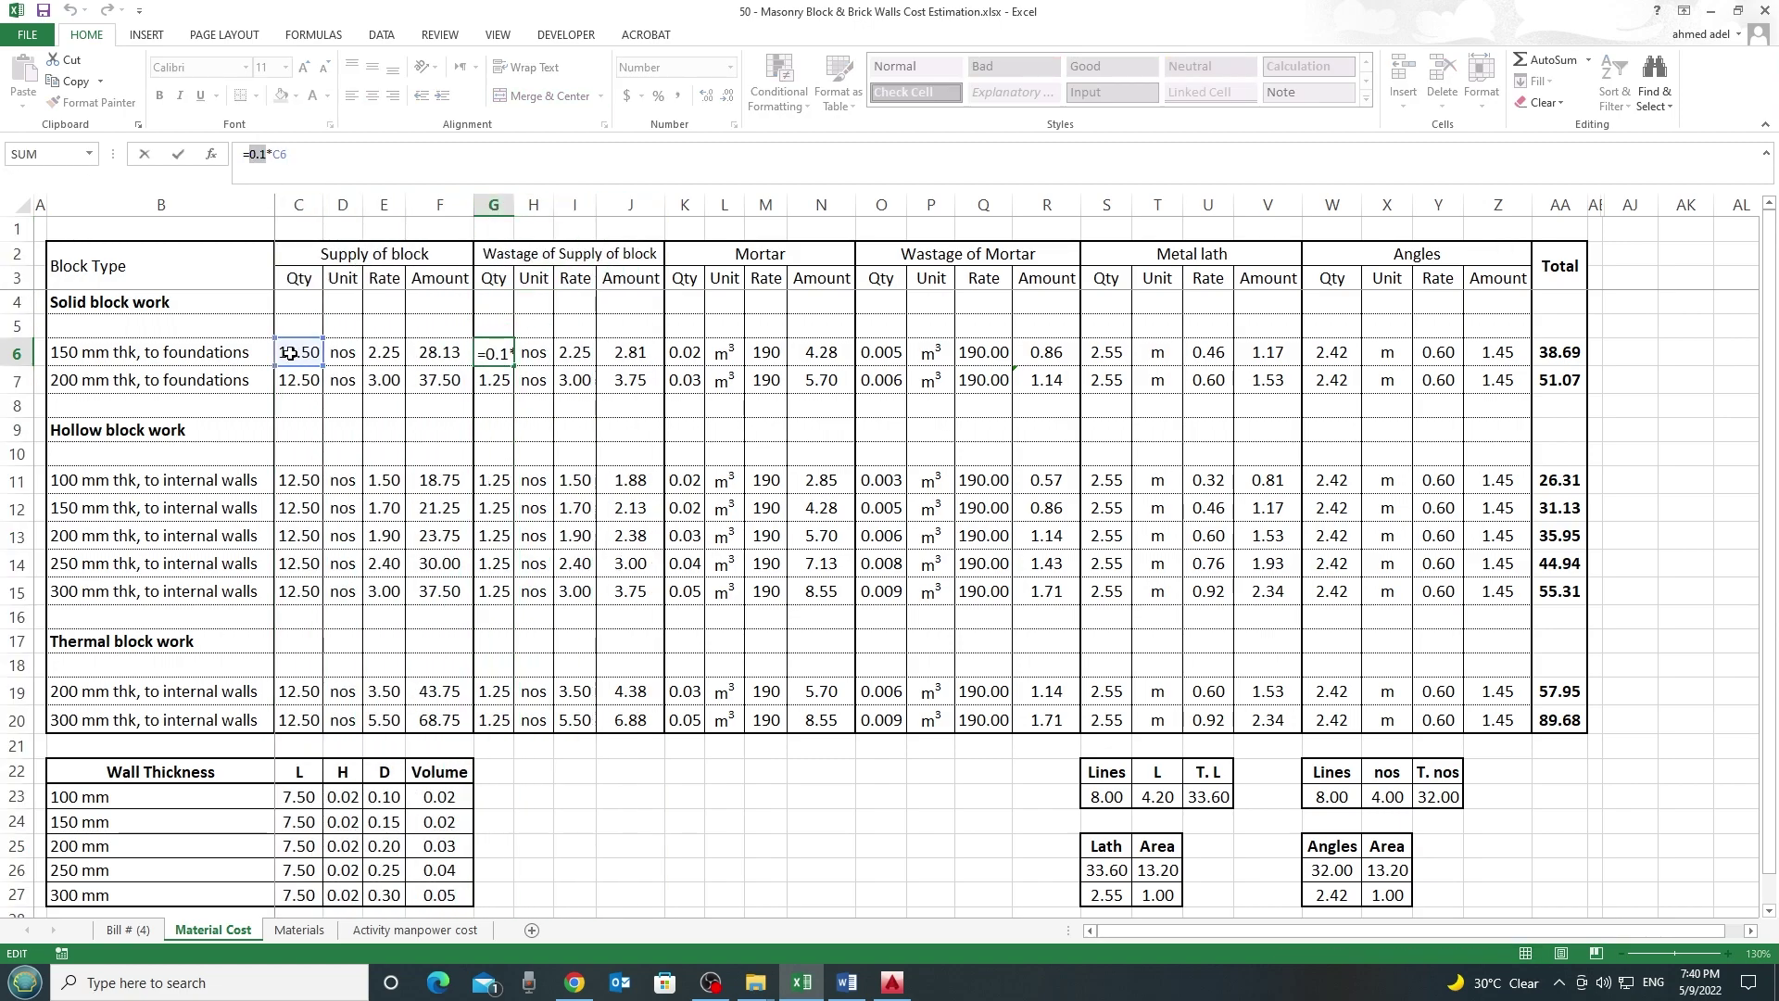
{"action": "key", "text": "Escape"}
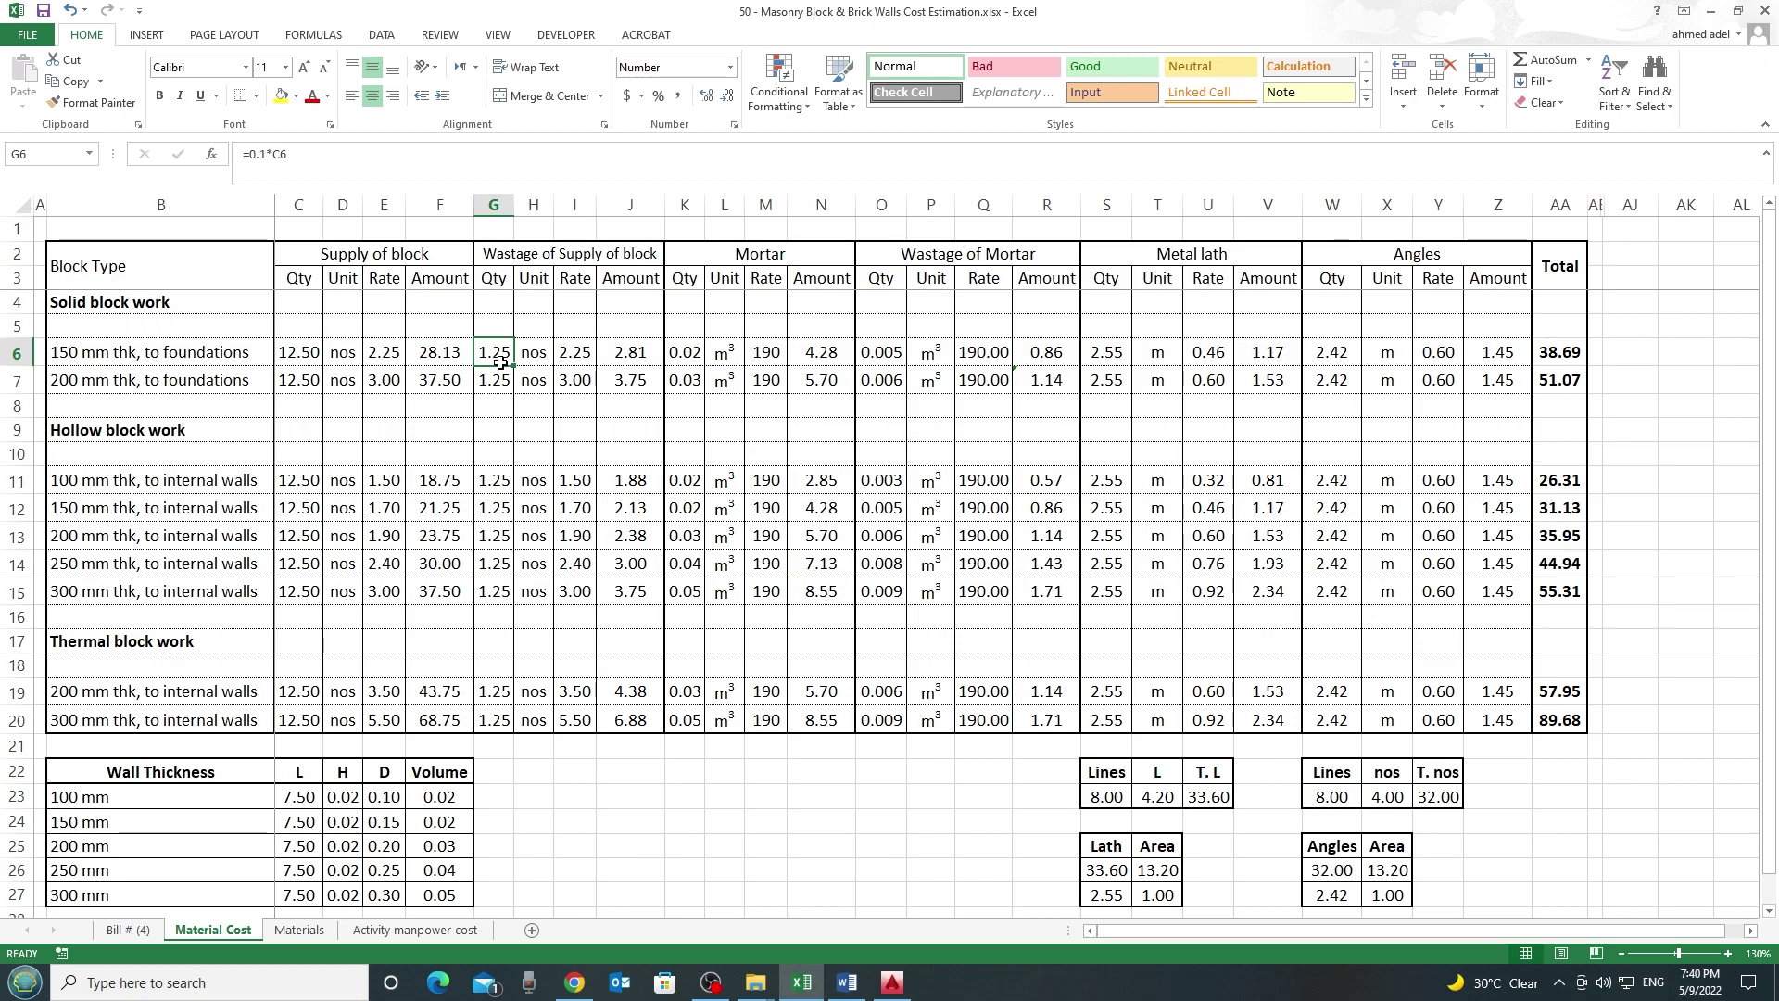
{"action": "left_click_drag", "start_coordinate": [494, 205], "coordinate": [630, 205]}
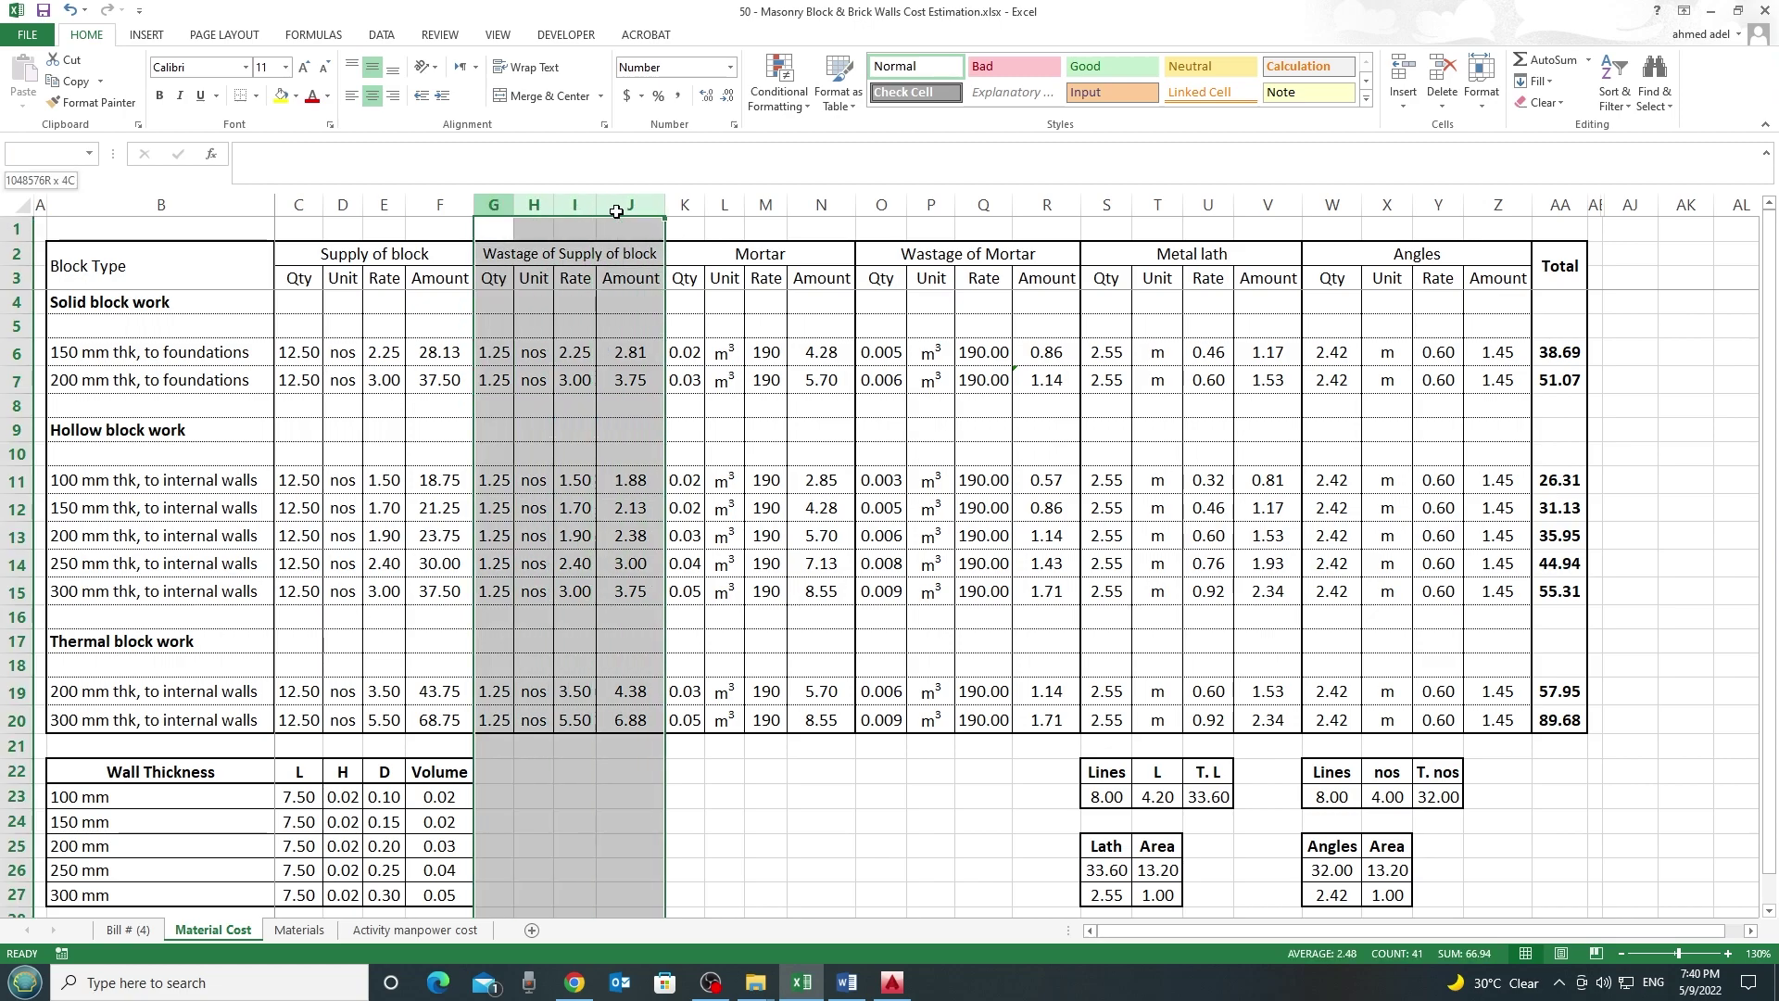
{"action": "left_click", "coordinate": [495, 352]}
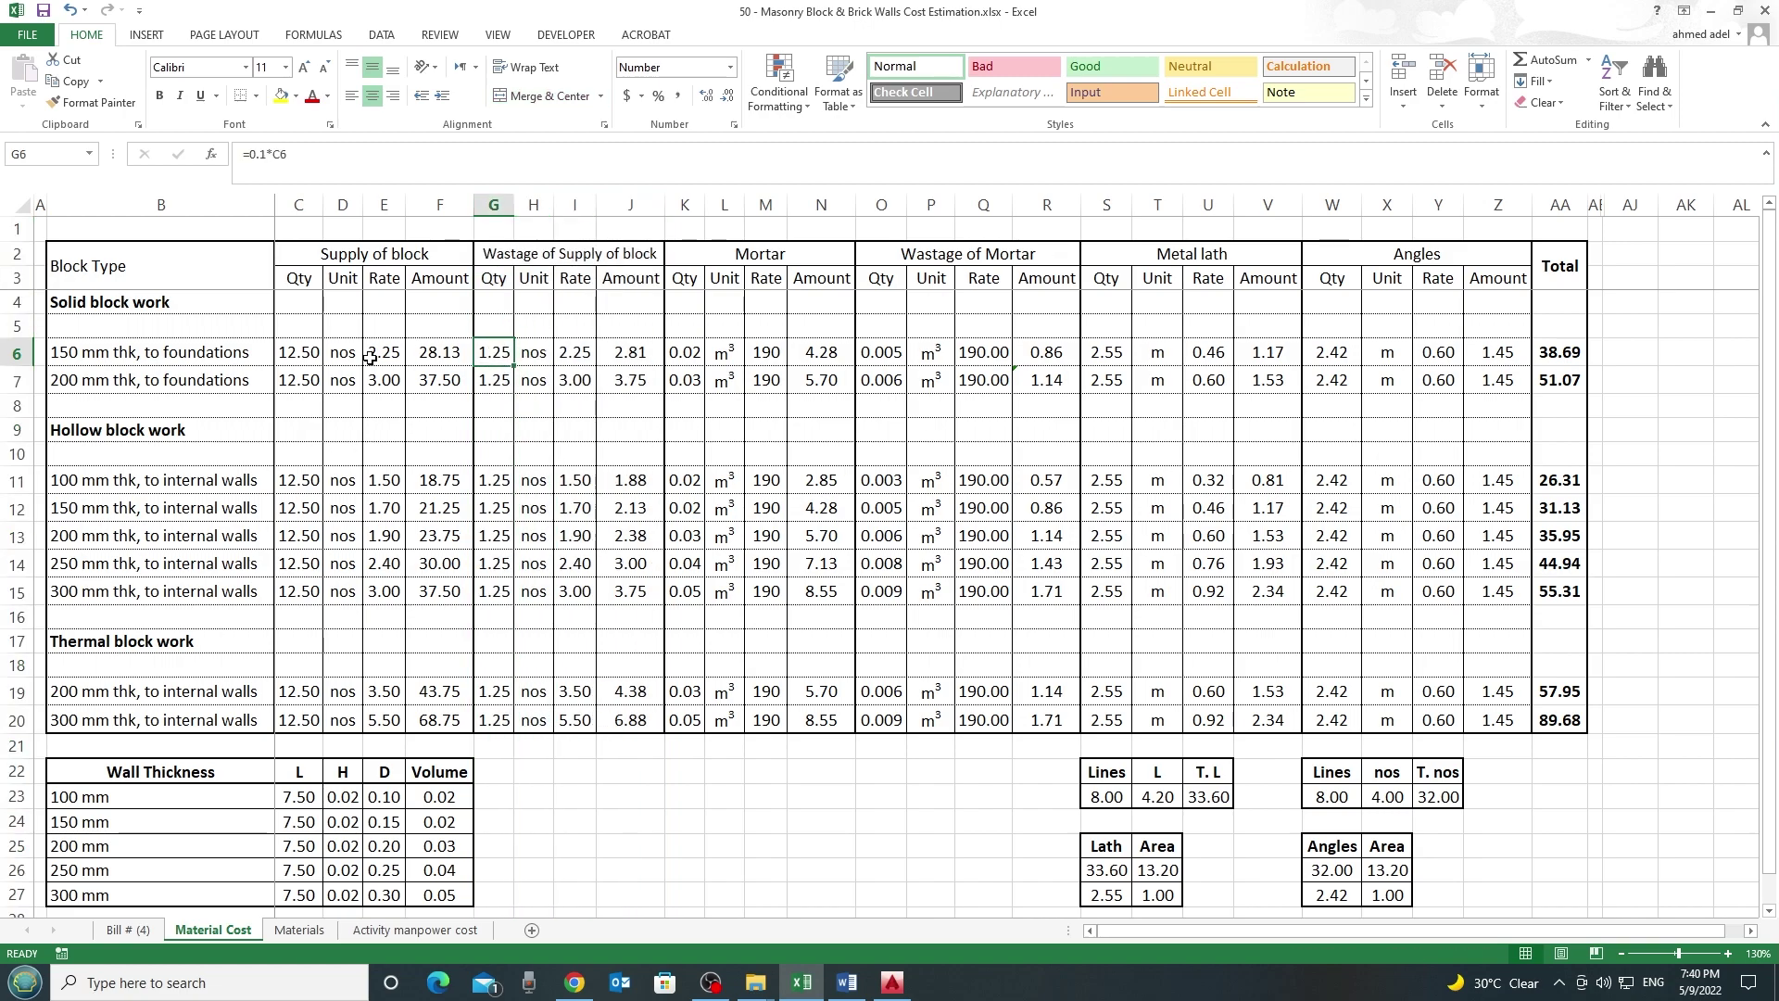
Compare the block supply quantities and rates with the wastage quantities and rates across rows 6 to 20
{"action": "left_click_drag", "start_coordinate": [299, 350], "coordinate": [298, 721]}
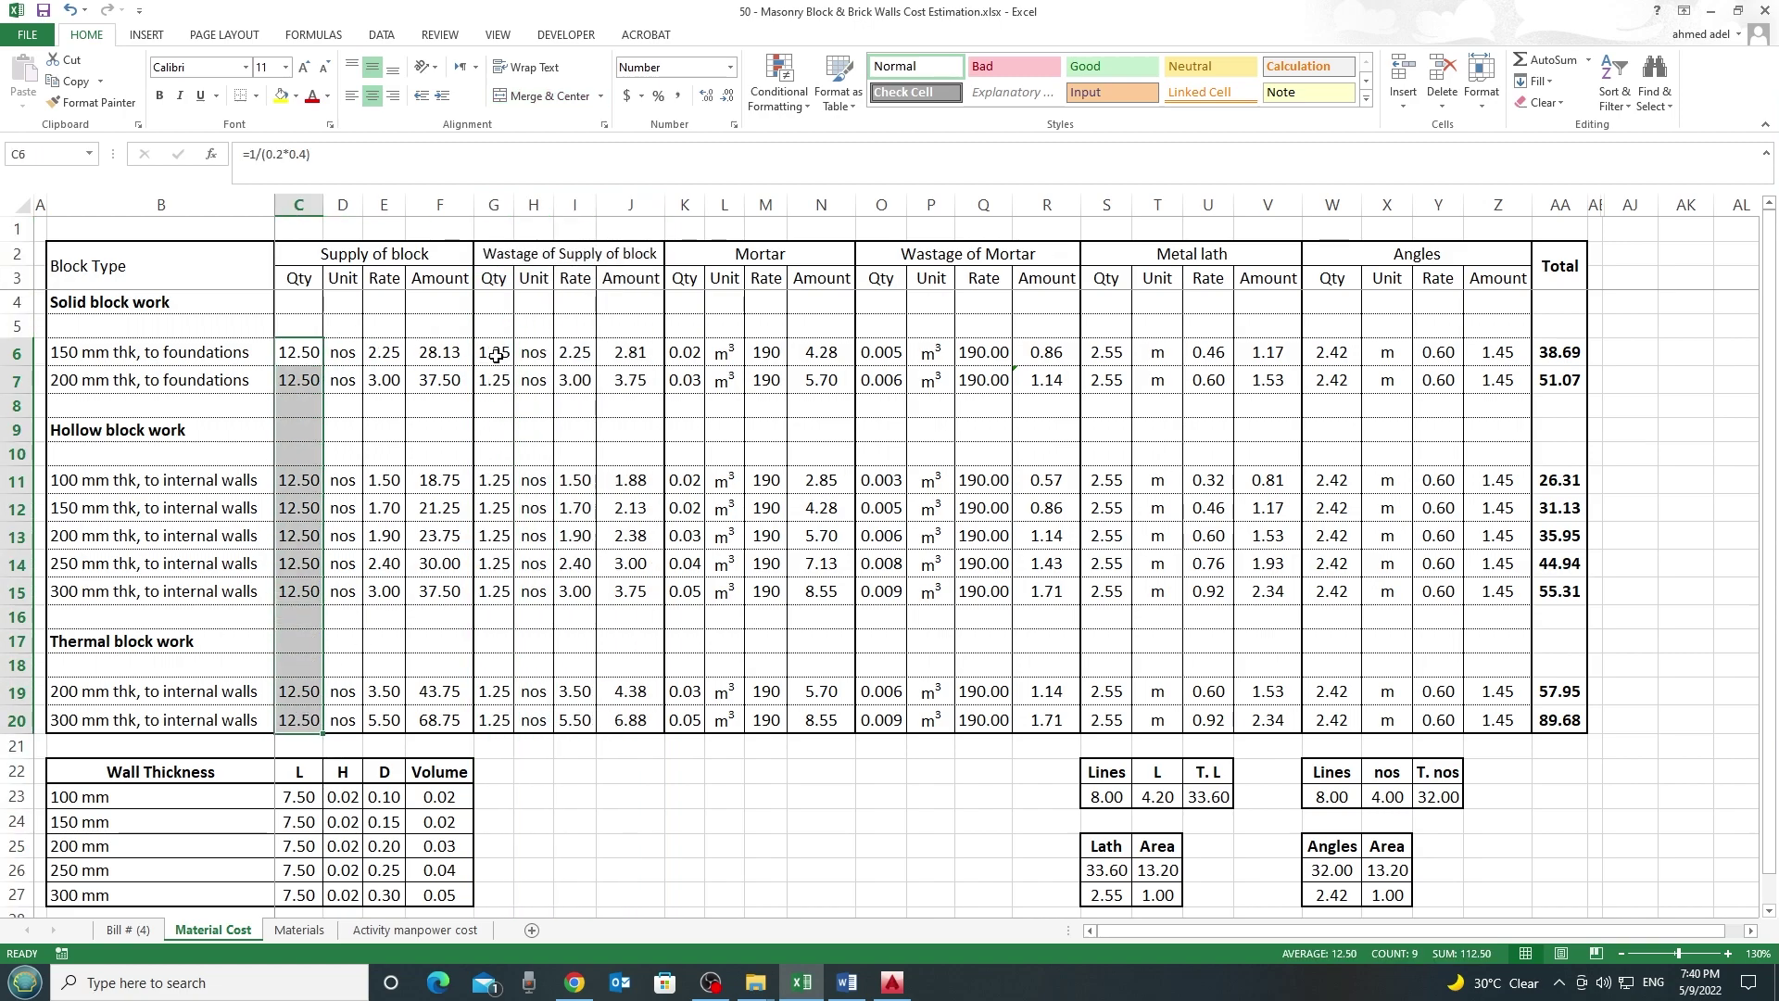
{"action": "left_click_drag", "start_coordinate": [497, 354], "coordinate": [494, 723]}
{"action": "left_click_drag", "start_coordinate": [576, 353], "coordinate": [574, 723]}
{"action": "left_click_drag", "start_coordinate": [384, 353], "coordinate": [384, 721]}
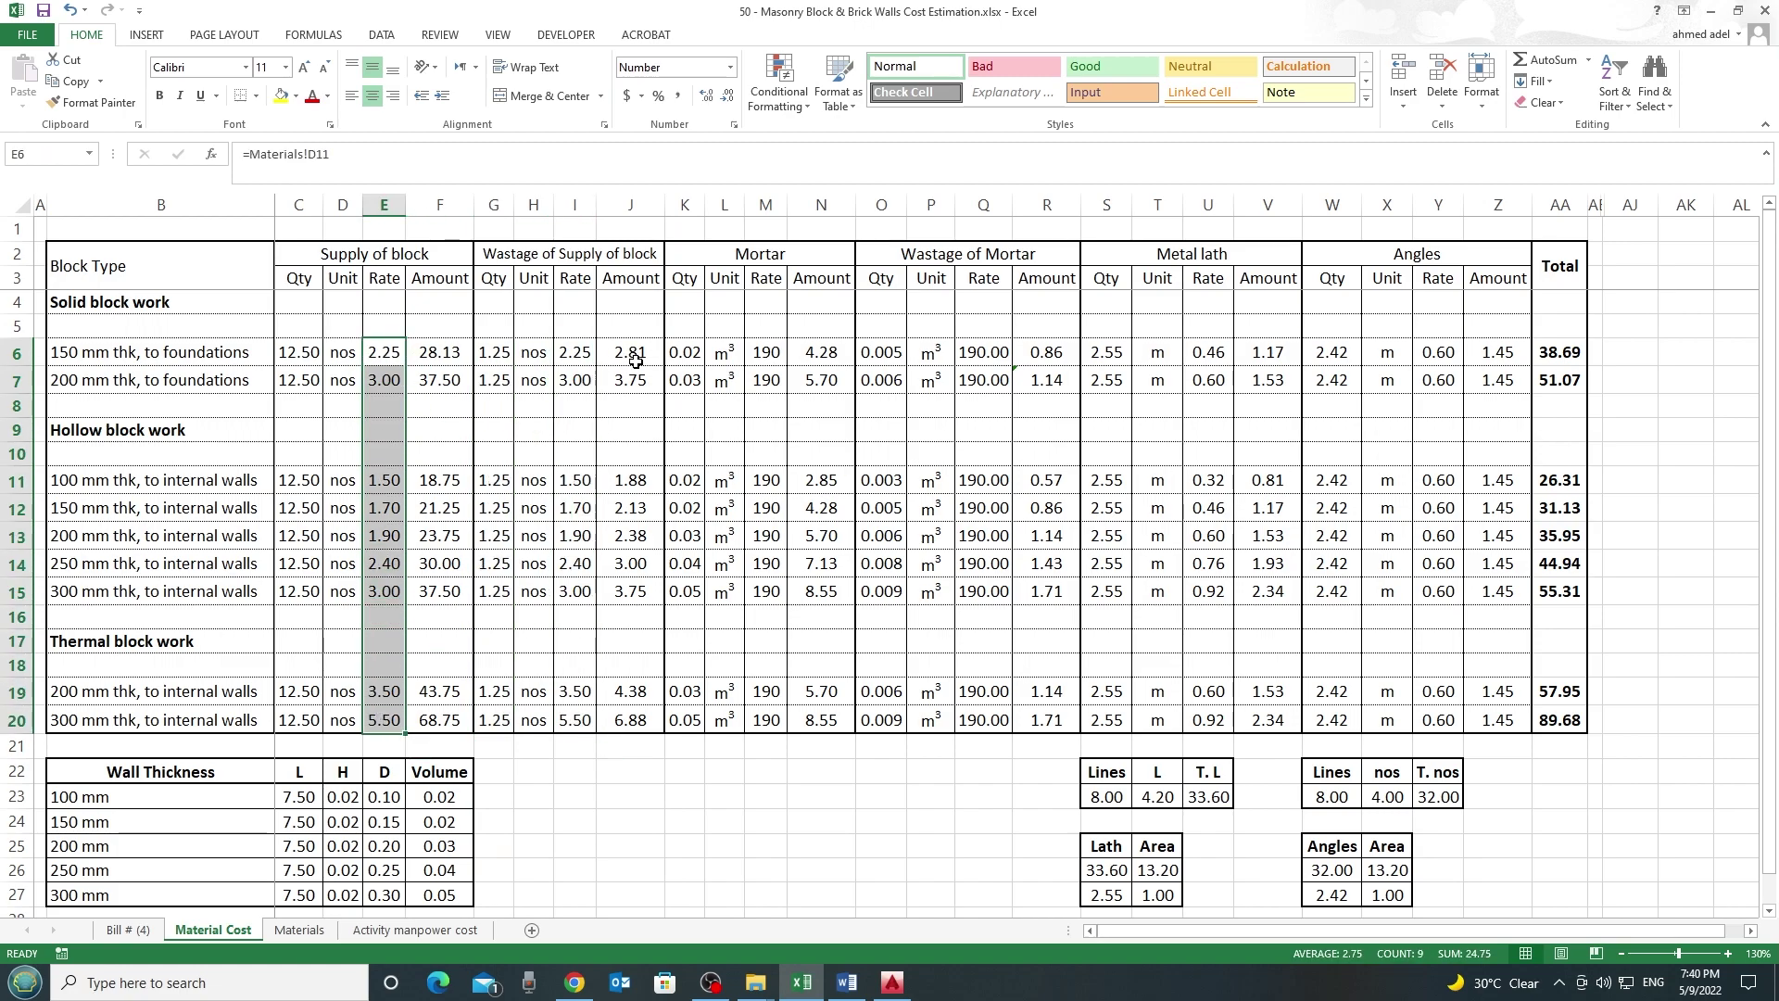
Review the block wastage amounts in J6 to J20 and locate the 150 mm solid block foundation row
{"action": "left_click_drag", "start_coordinate": [635, 351], "coordinate": [631, 723]}
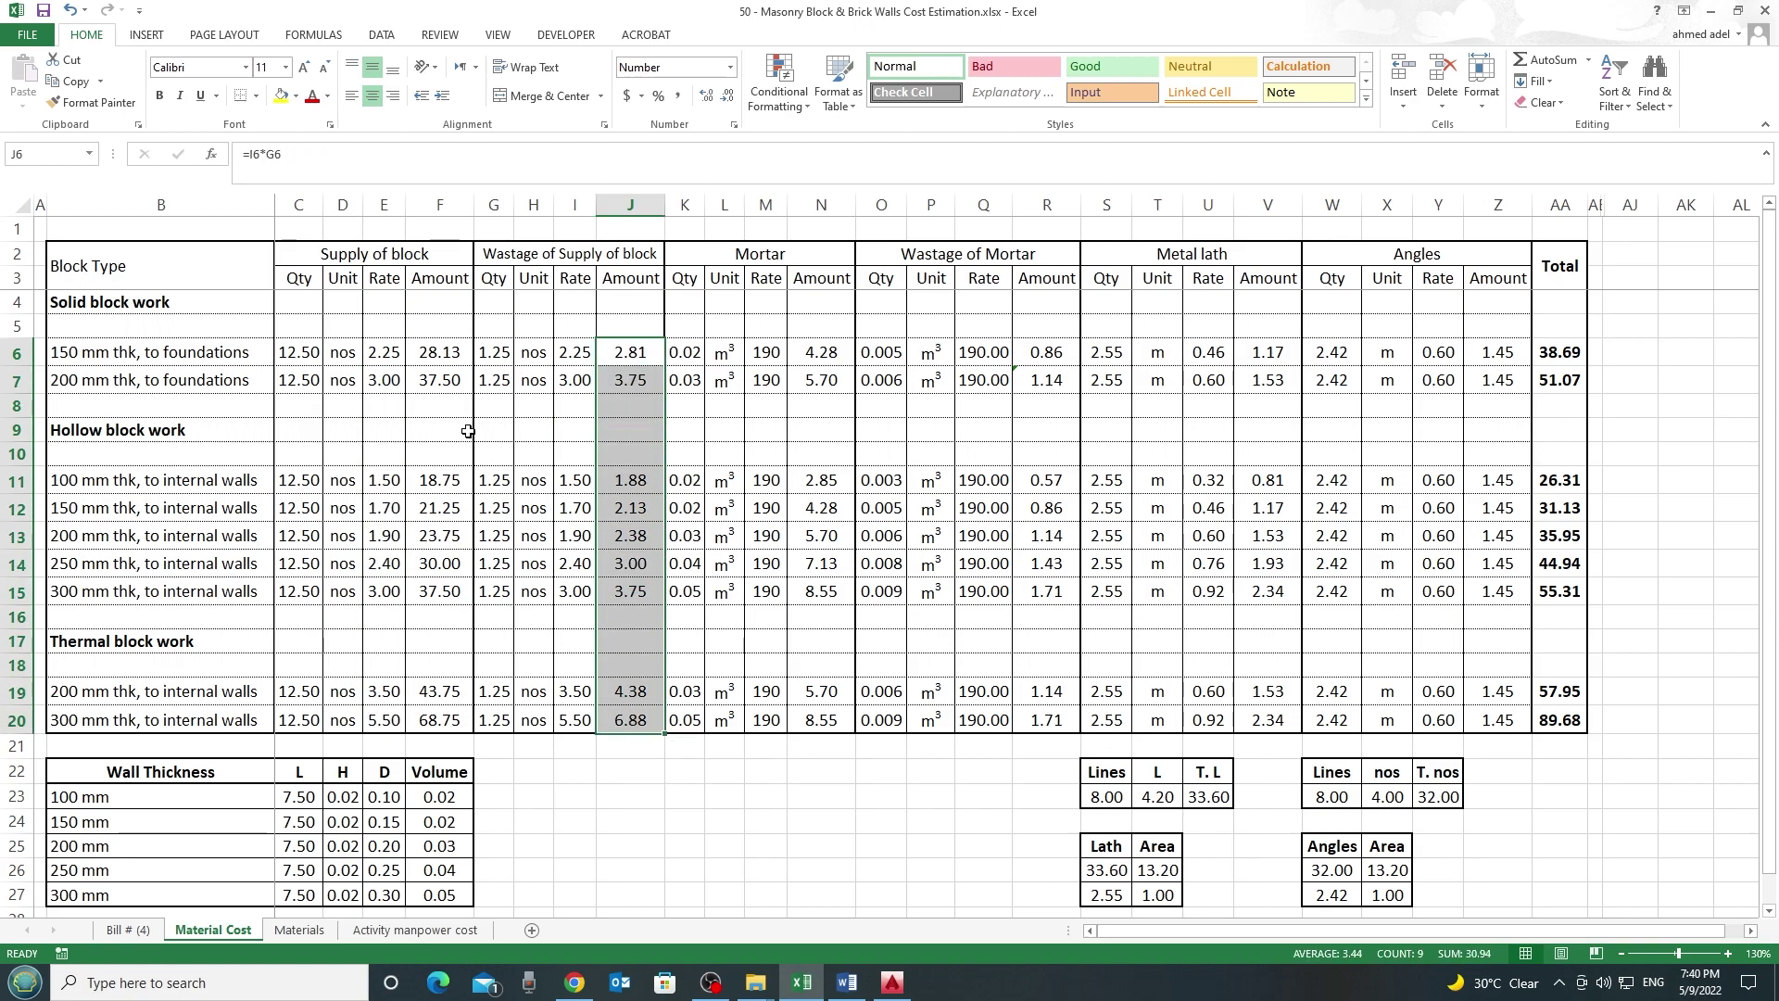
{"action": "left_click", "coordinate": [60, 360]}
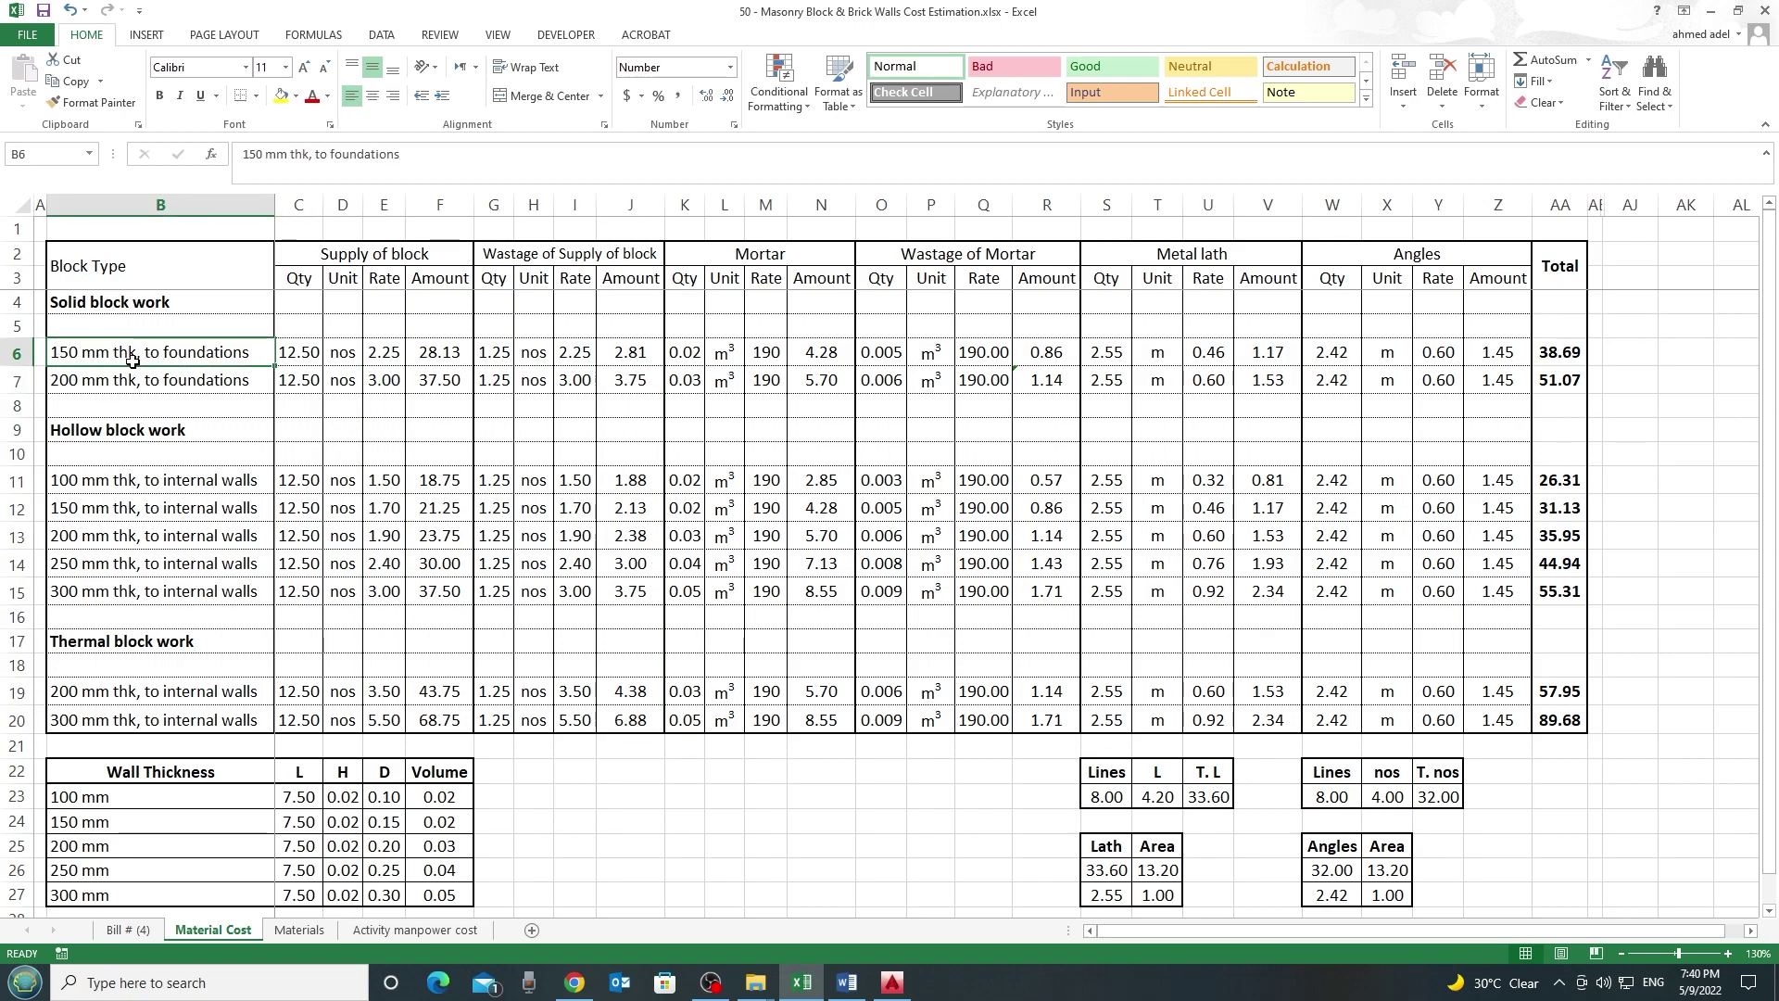
{"action": "key", "text": "Up"}
{"action": "key", "text": "Up"}
{"action": "key", "text": "Down"}
{"action": "key", "text": "Down"}
Compare the supply amount in F6 with the wastage amount in J6 for the 150 mm solid block, selecting both together
{"action": "left_click", "coordinate": [425, 357]}
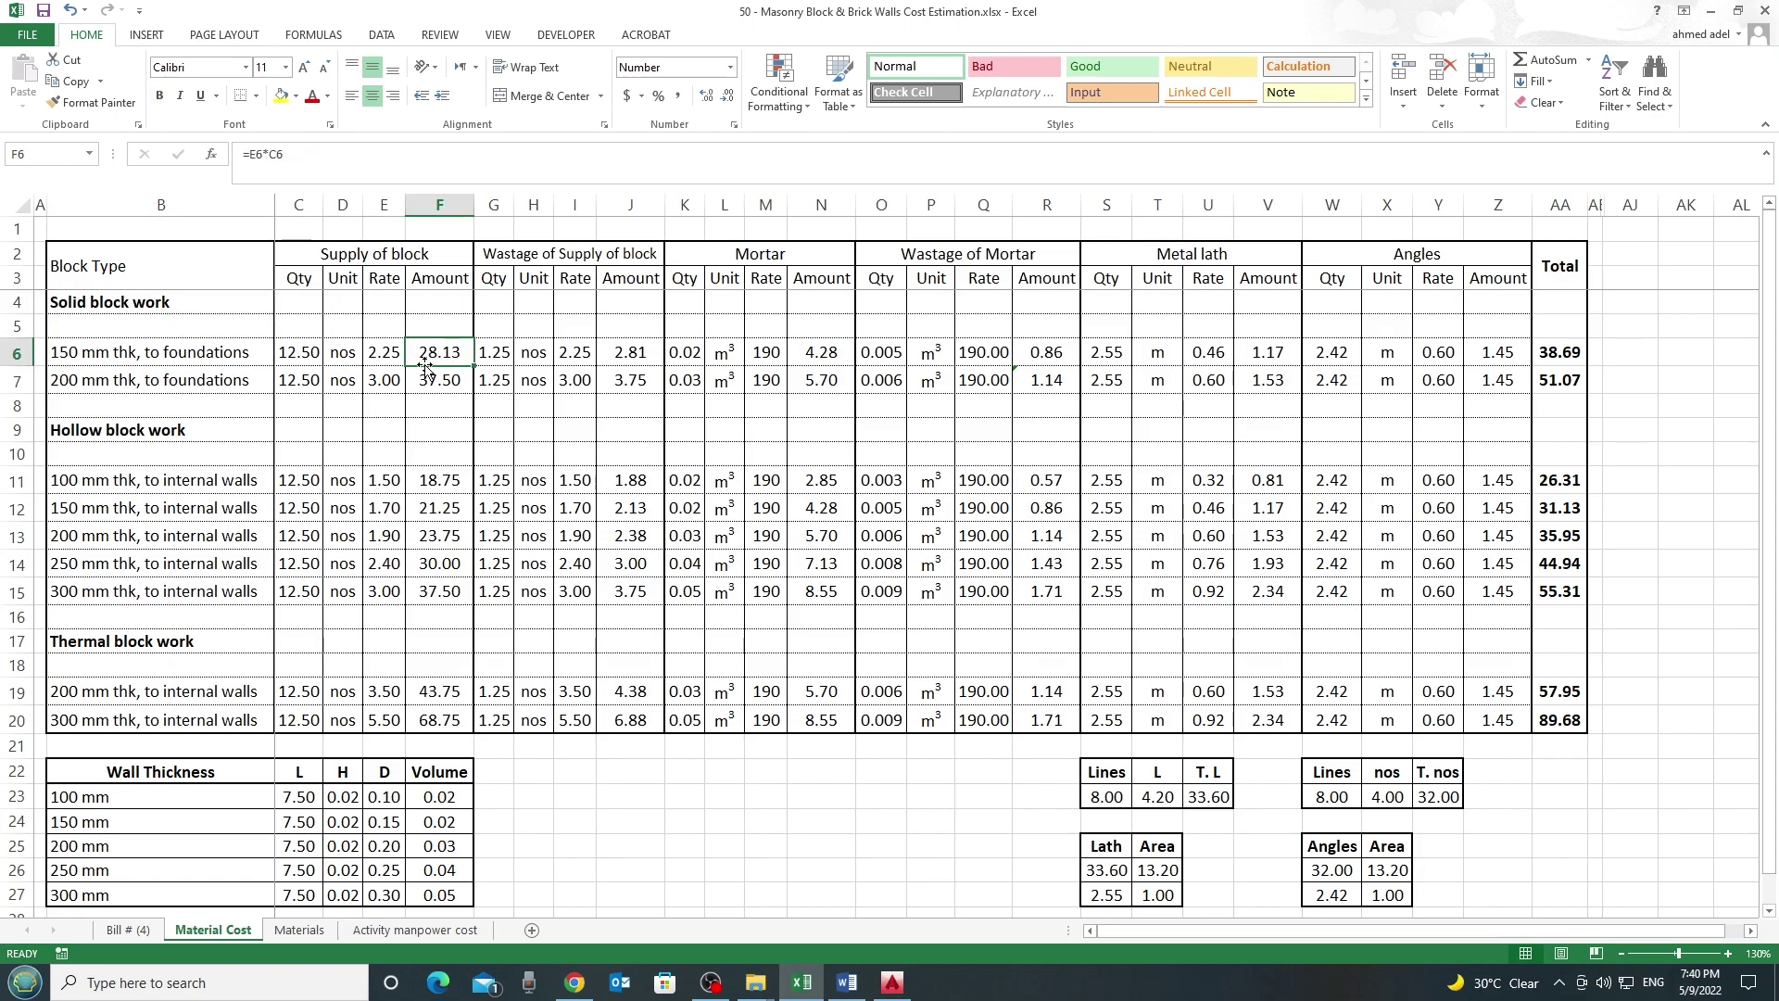
{"action": "left_click", "coordinate": [396, 259]}
{"action": "left_click", "coordinate": [623, 359]}
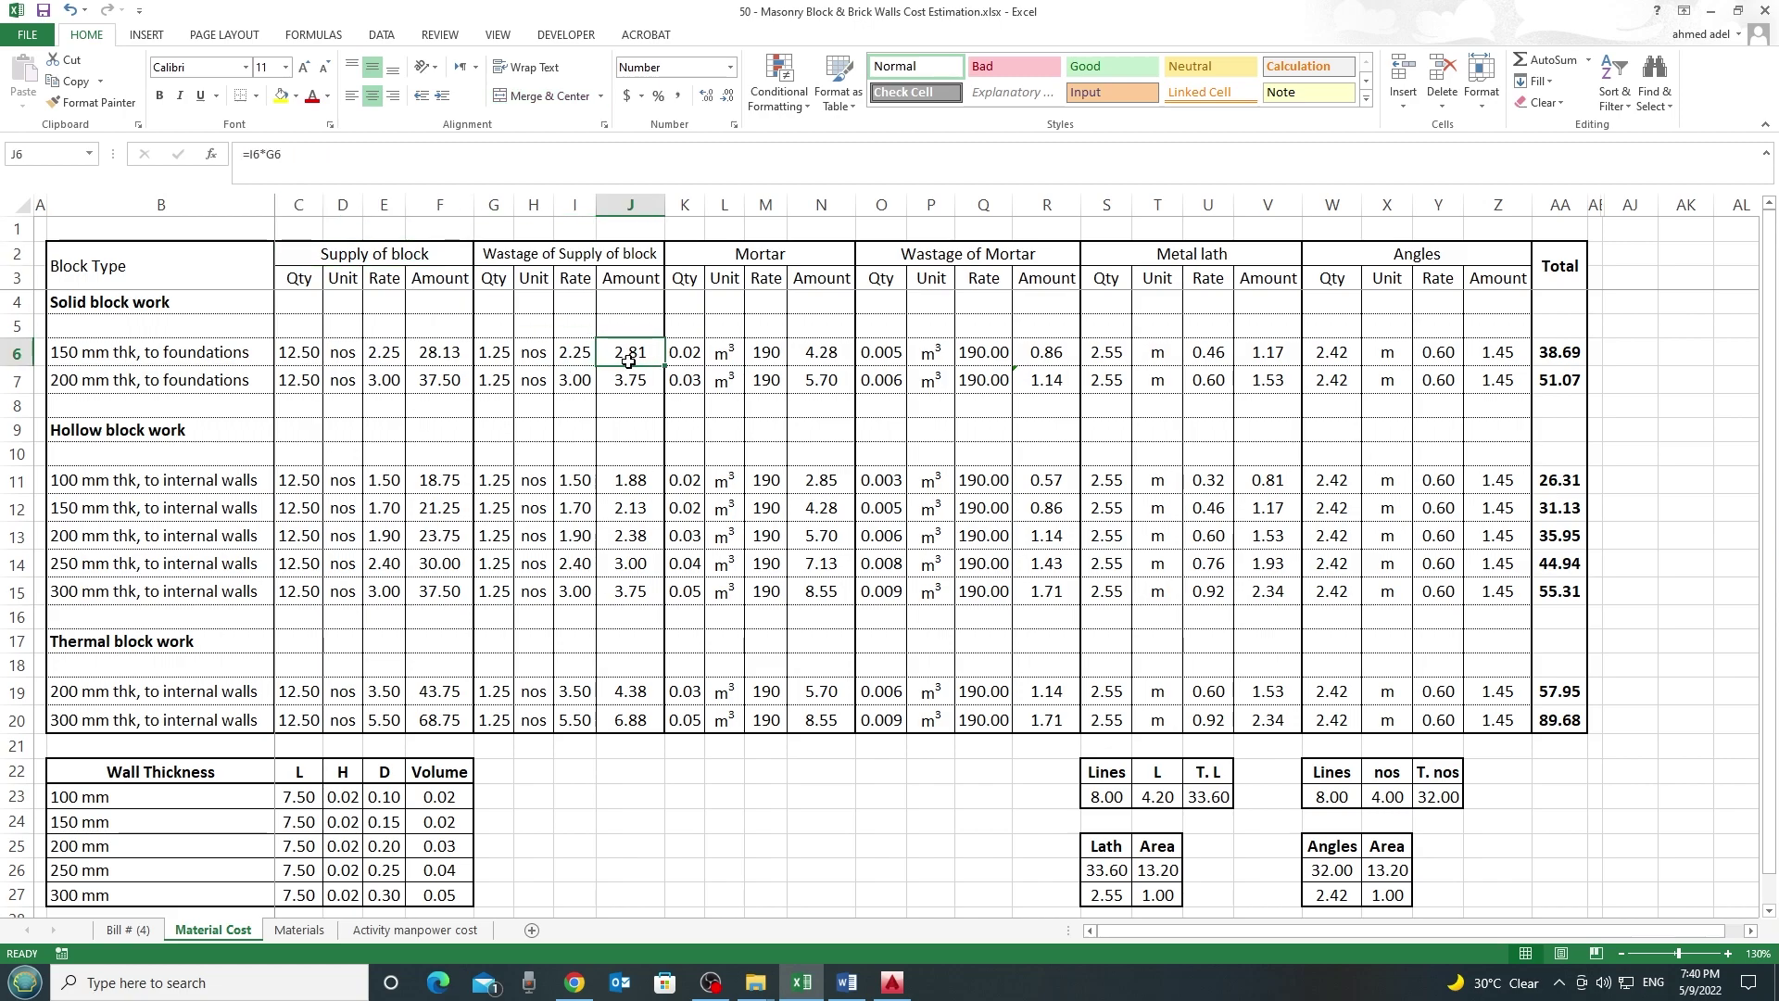
{"action": "left_click", "coordinate": [434, 353]}
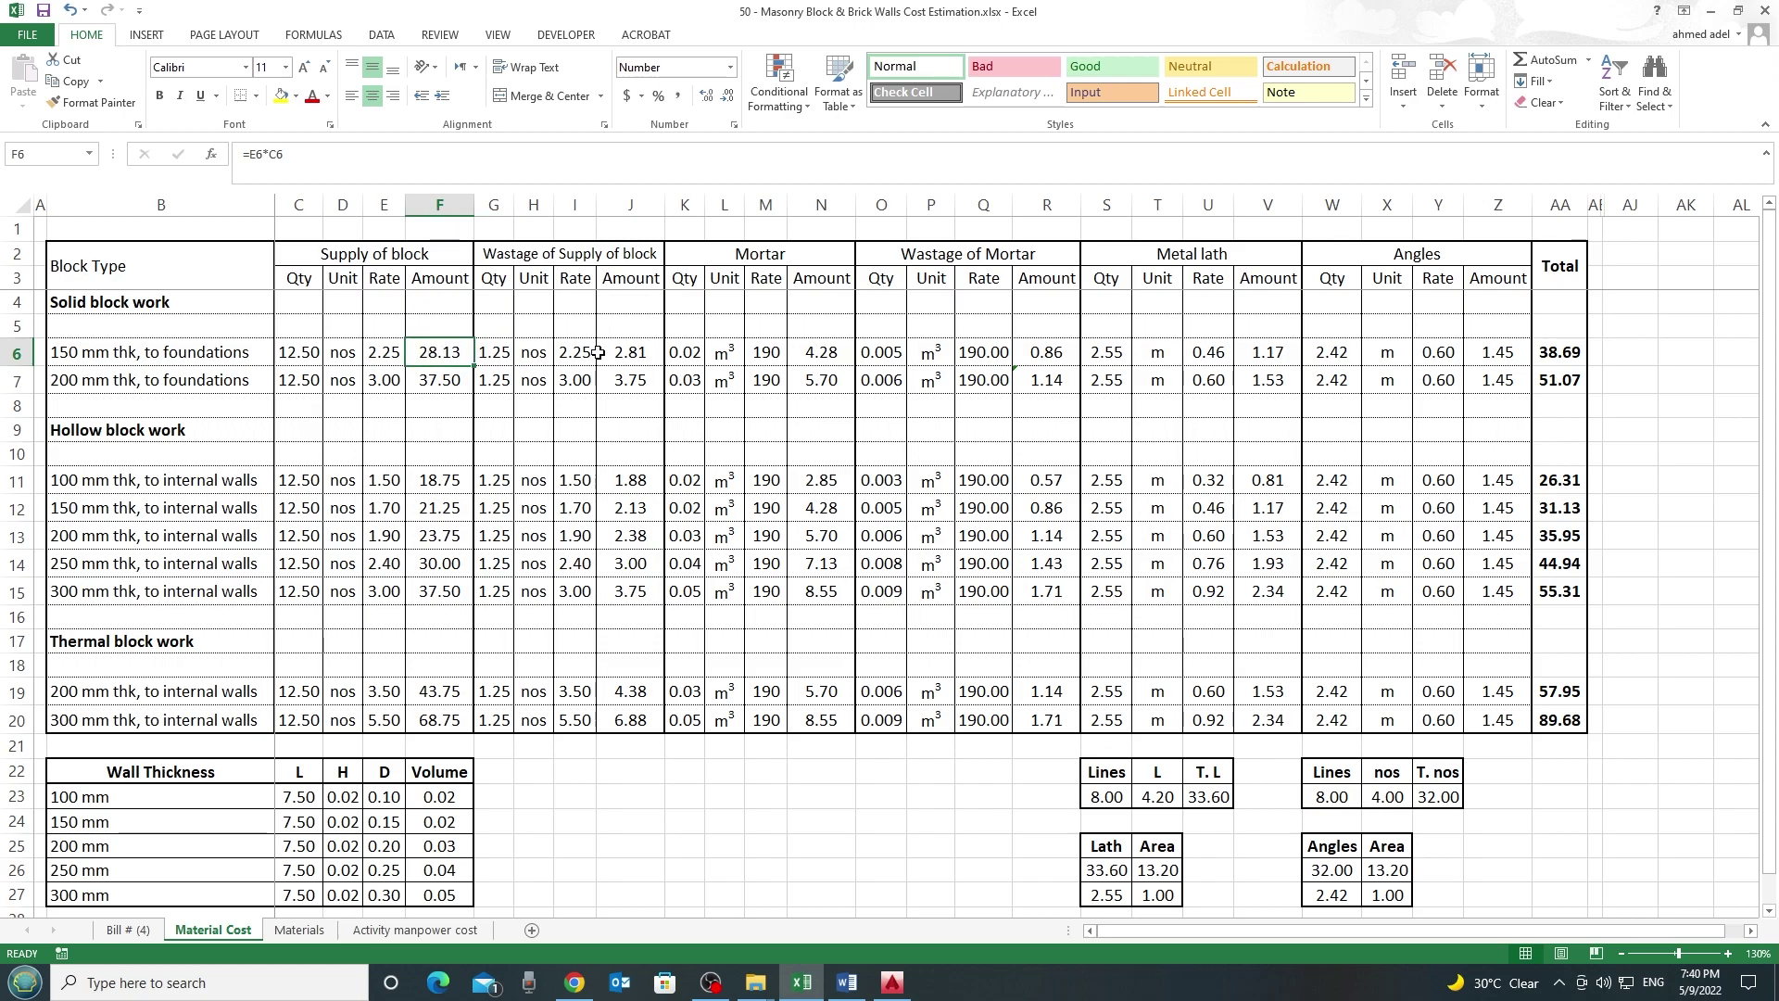
{"action": "left_click", "coordinate": [619, 367], "text": "ctrl"}
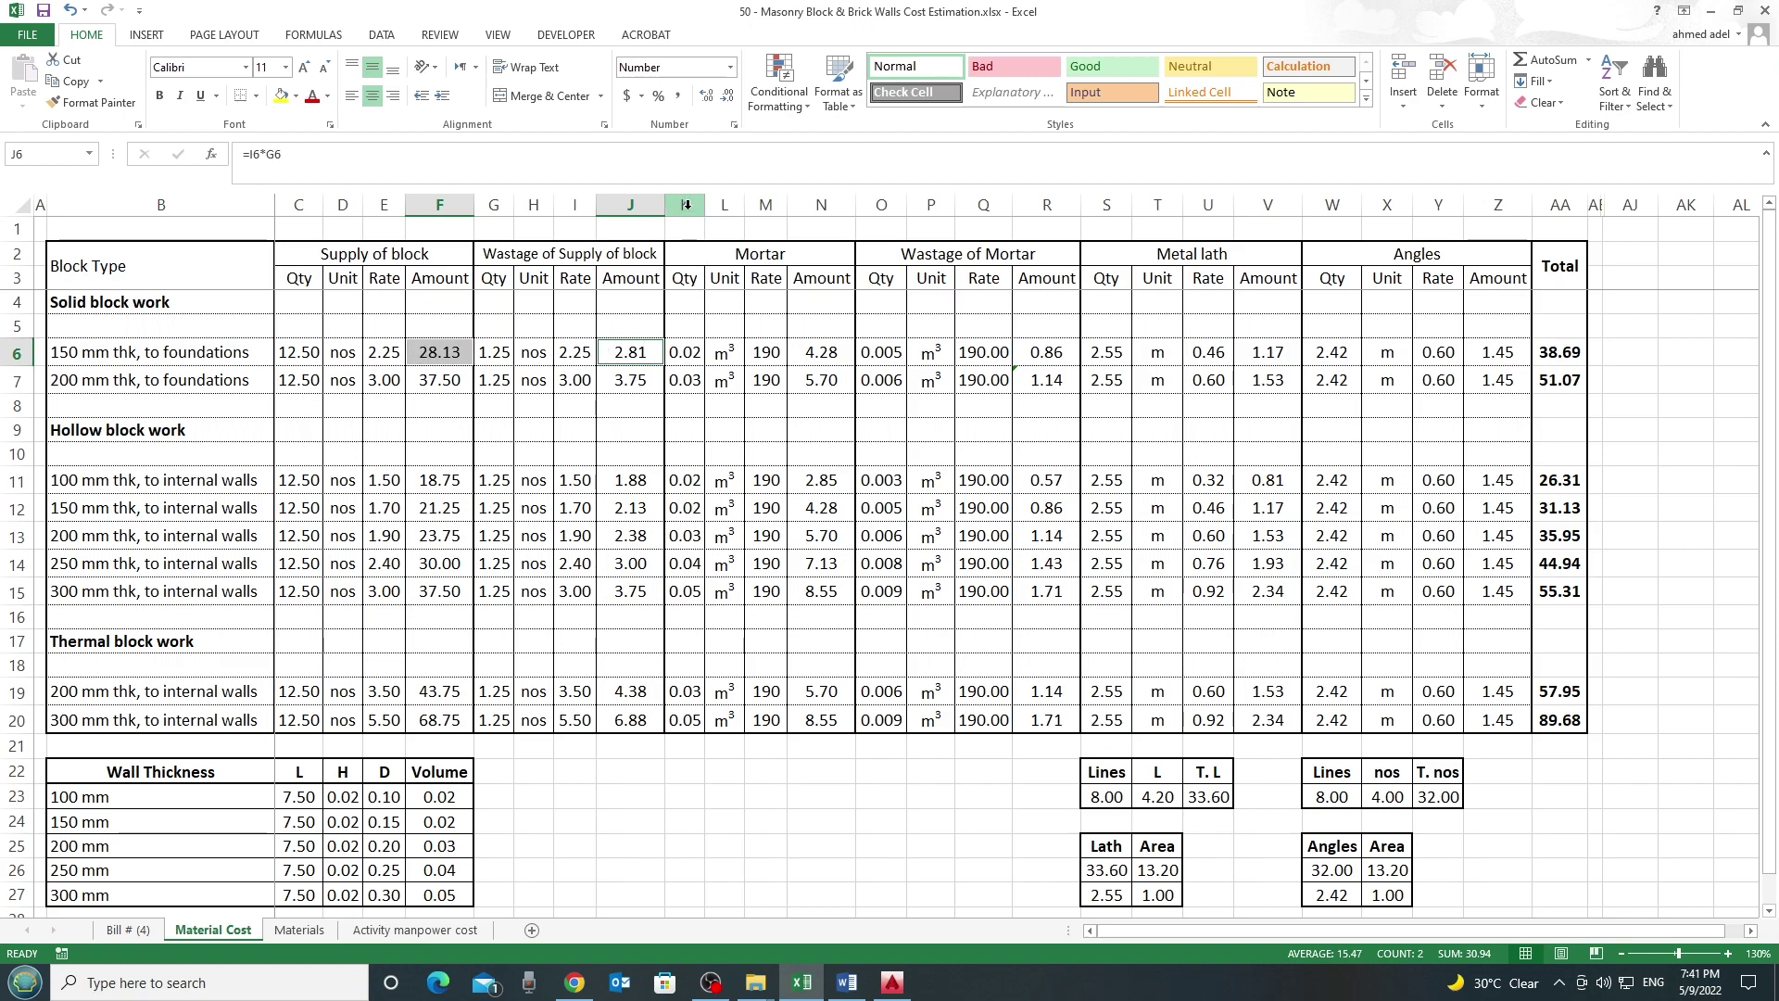
Highlight the Mortar columns K to N and examine the mortar joints of the 1.00 by 1.00 wall in the AutoCAD drawing
{"action": "left_click_drag", "start_coordinate": [685, 204], "coordinate": [821, 204]}
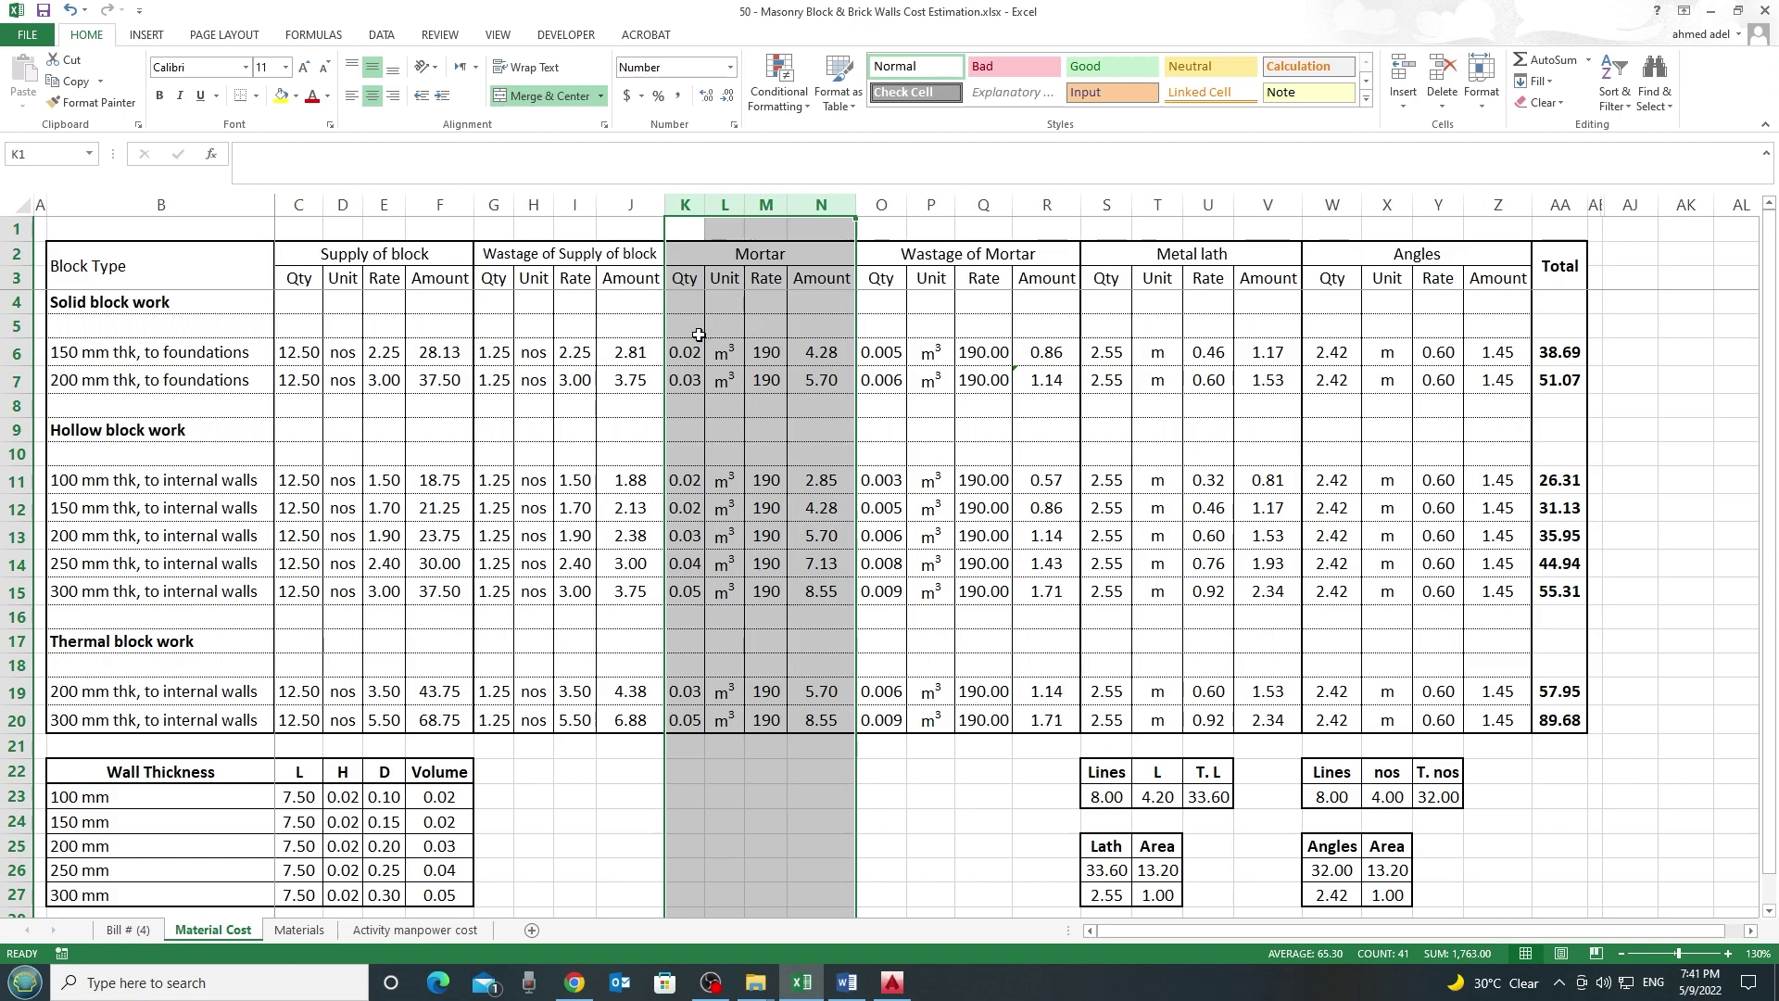
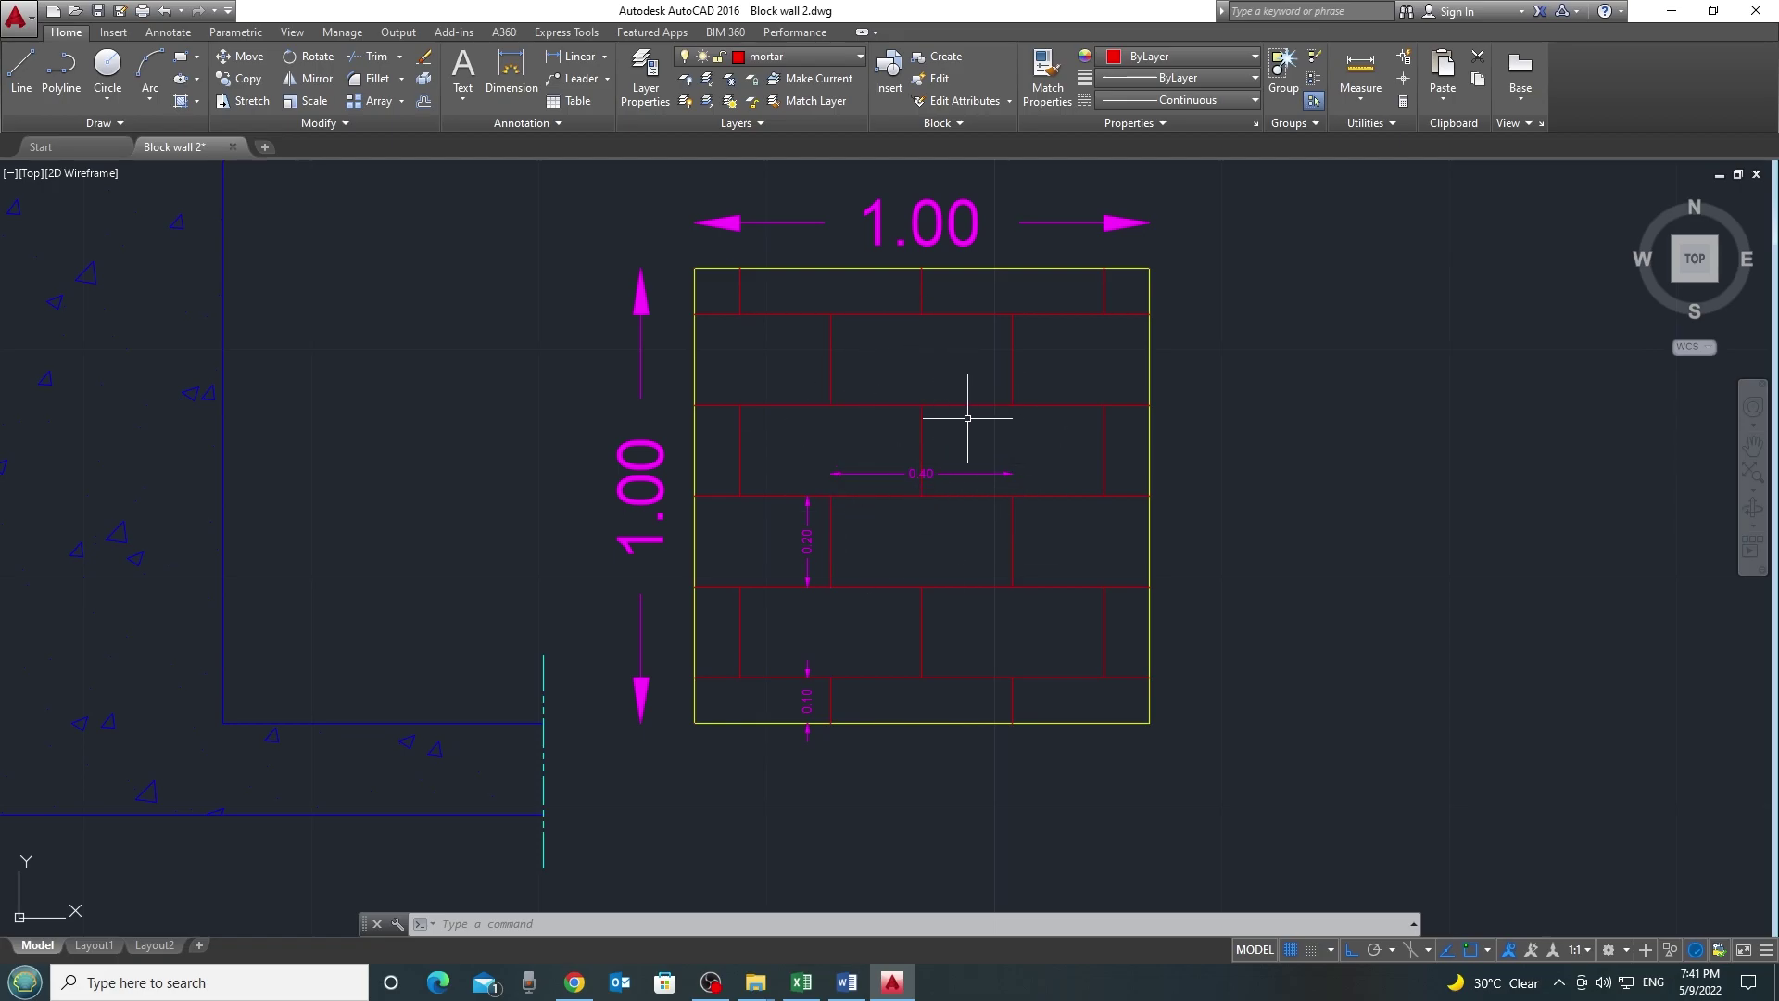
{"action": "scroll", "coordinate": [973, 409], "scroll_direction": "up", "scroll_amount": 5}
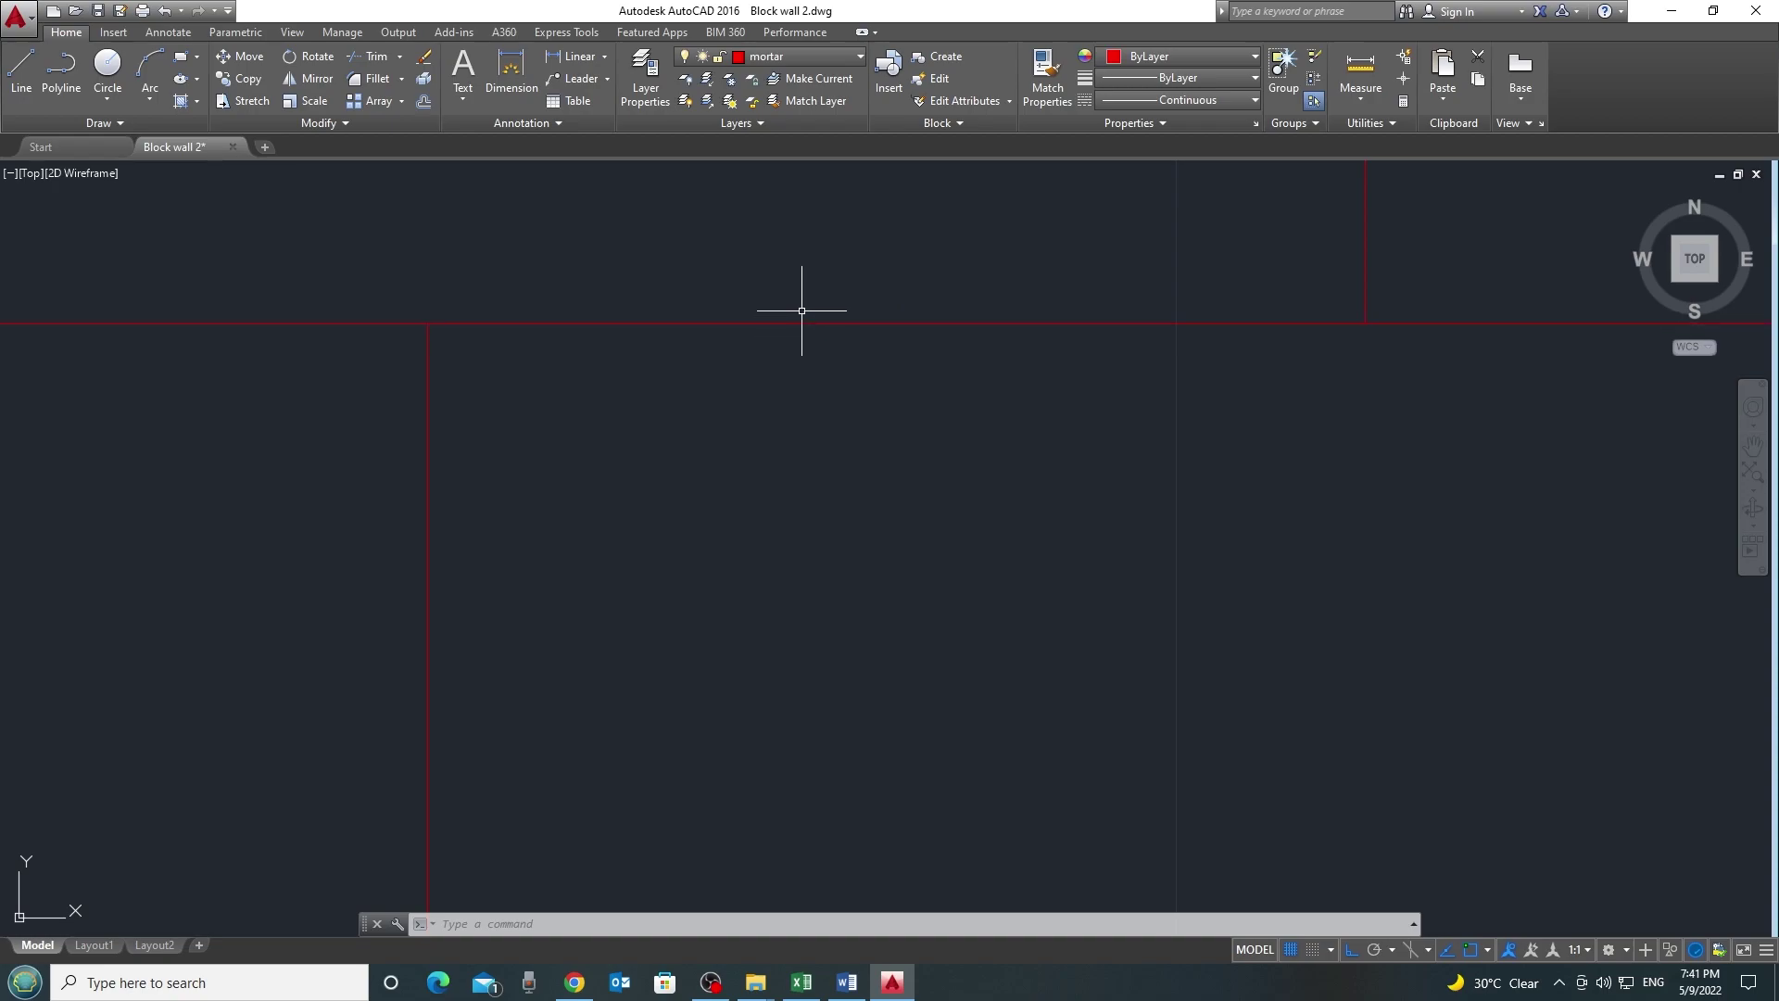
{"action": "scroll", "coordinate": [834, 362], "scroll_direction": "down", "scroll_amount": 5}
{"action": "scroll", "coordinate": [985, 425], "scroll_direction": "up", "scroll_amount": 2}
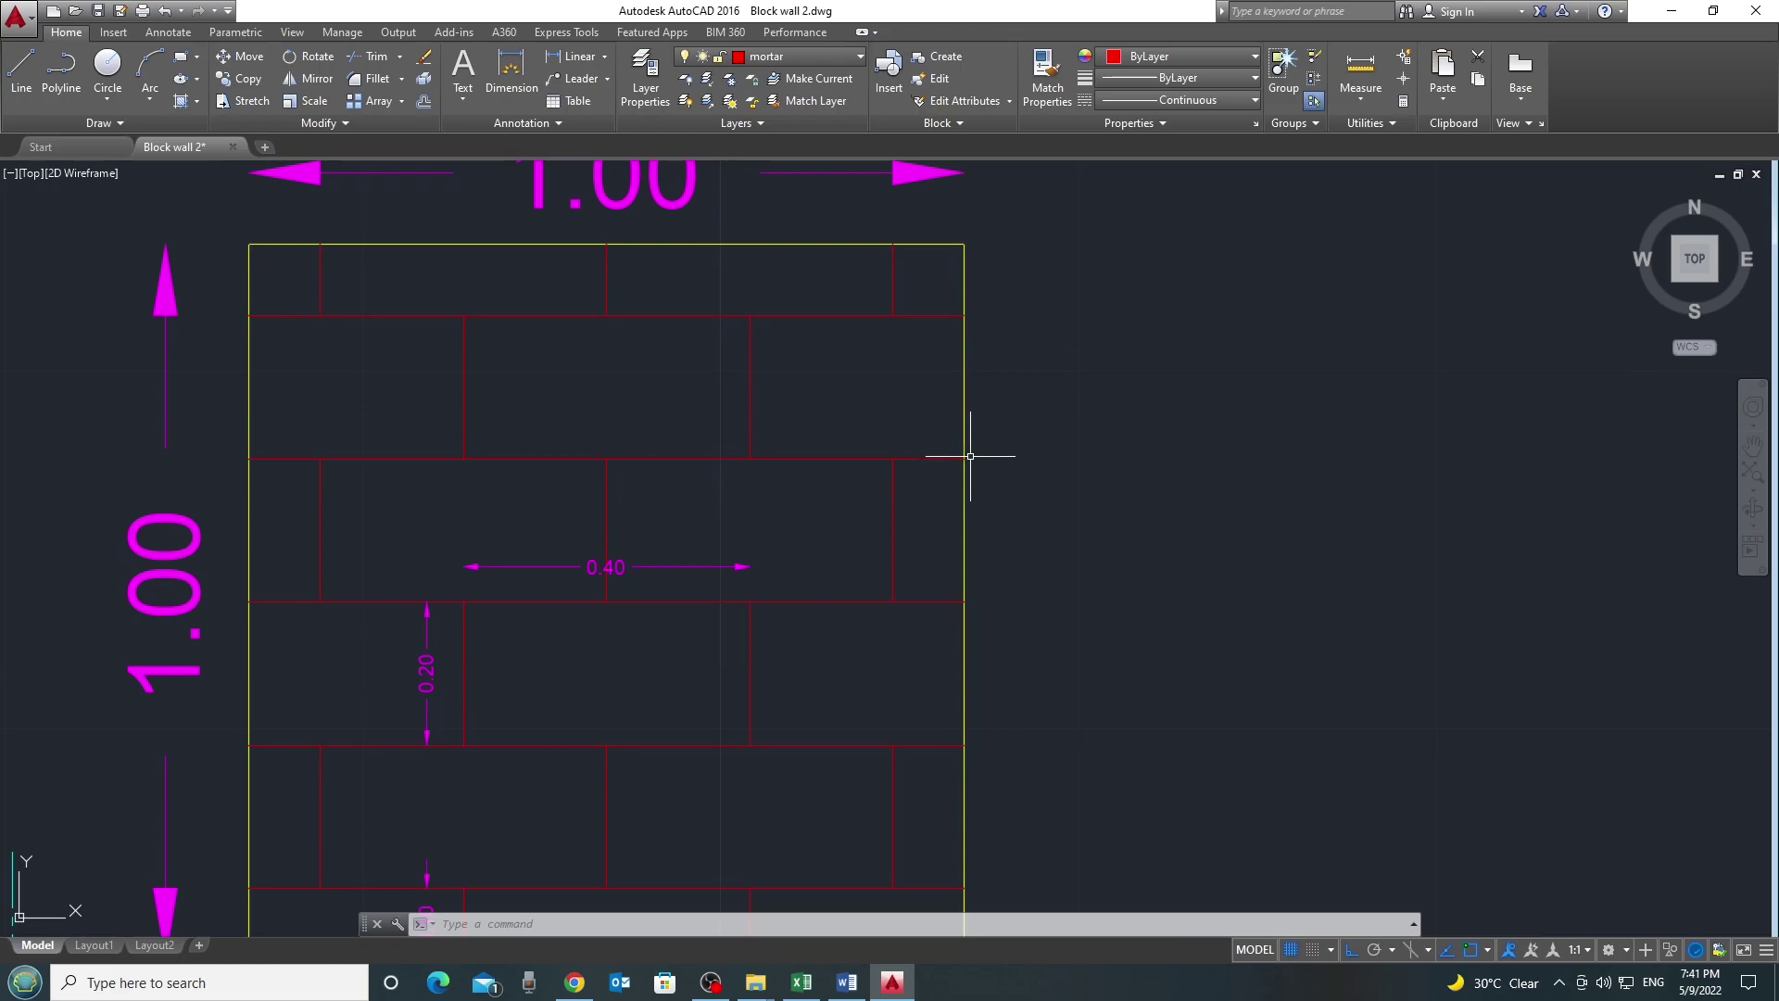
{"action": "scroll", "coordinate": [779, 452], "scroll_direction": "up", "scroll_amount": 4}
{"action": "scroll", "coordinate": [488, 480], "scroll_direction": "down", "scroll_amount": 4}
{"action": "left_click_drag", "start_coordinate": [519, 509], "coordinate": [854, 464]}
{"action": "scroll", "coordinate": [871, 458], "scroll_direction": "down", "scroll_amount": 2}
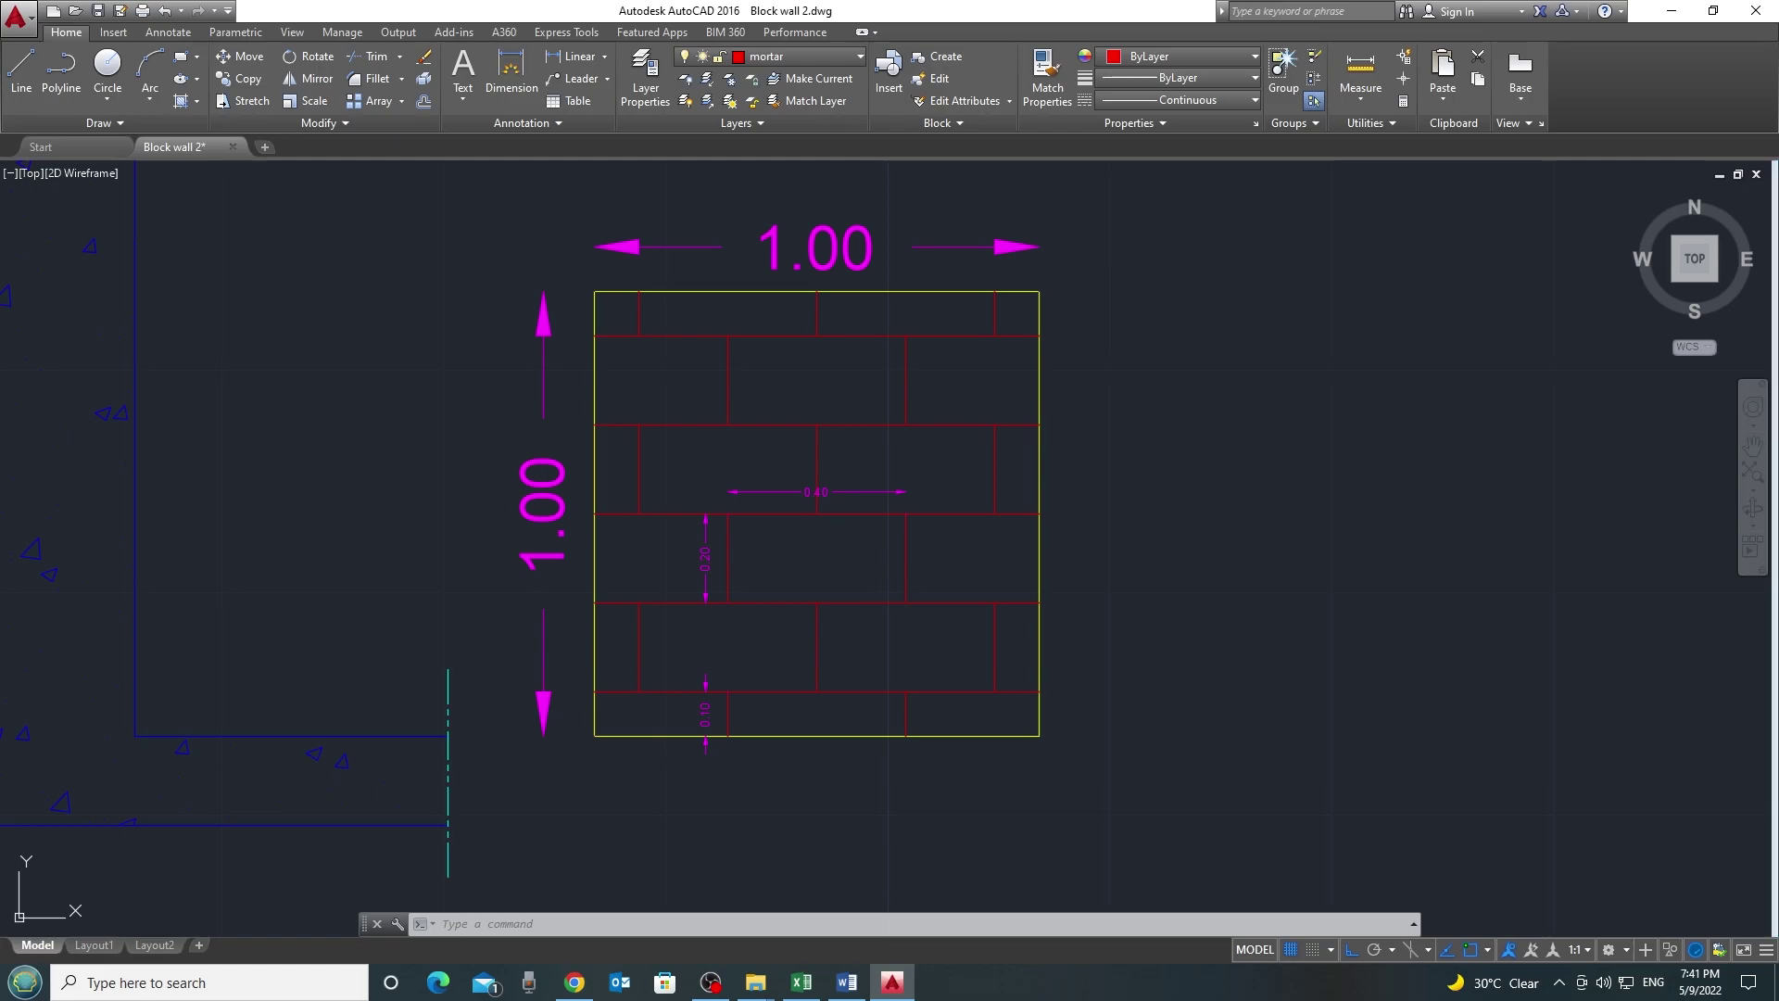
Return to the Excel Material Cost sheet and review the wall thicknesses from 100 mm to 300 mm and the L values in C23 to C27
{"action": "key", "text": "alt+Tab"}
{"action": "scroll", "coordinate": [408, 687], "scroll_direction": "down", "scroll_amount": 1}
{"action": "left_click_drag", "start_coordinate": [114, 703], "coordinate": [443, 819]}
{"action": "left_click_drag", "start_coordinate": [128, 723], "coordinate": [125, 819]}
{"action": "left_click", "coordinate": [120, 724]}
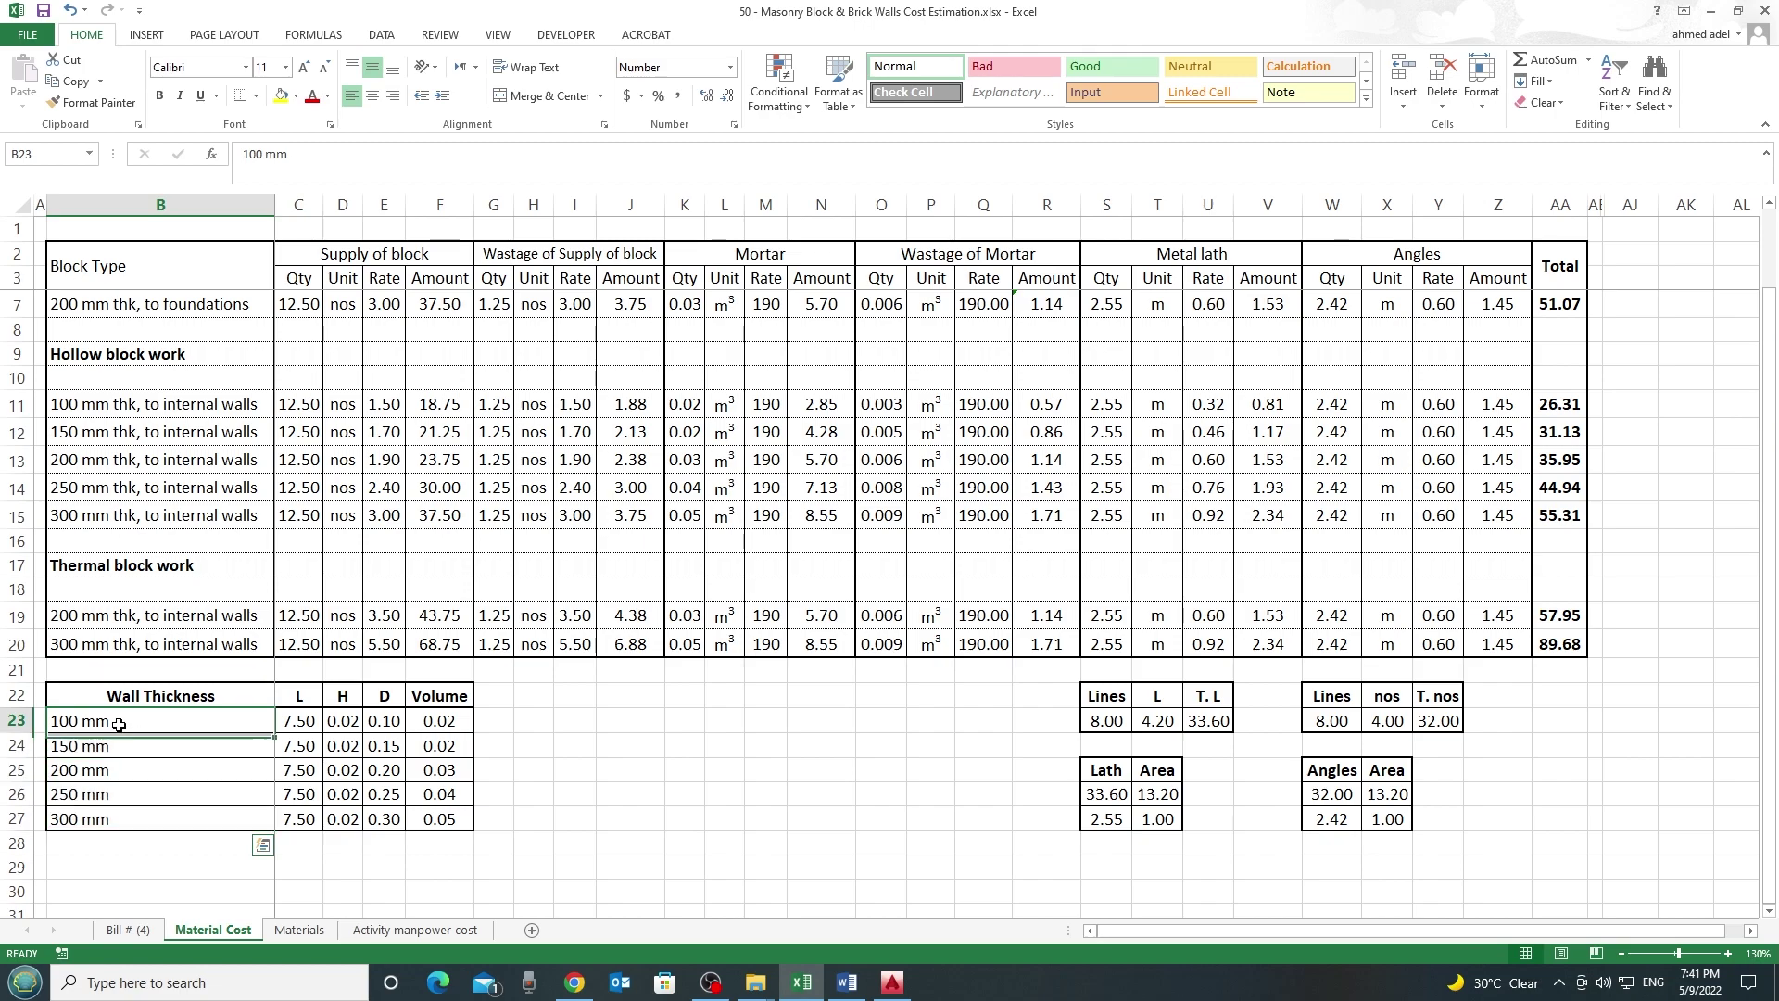
{"action": "left_click", "coordinate": [115, 746]}
{"action": "left_click", "coordinate": [113, 770]}
{"action": "left_click", "coordinate": [111, 792]}
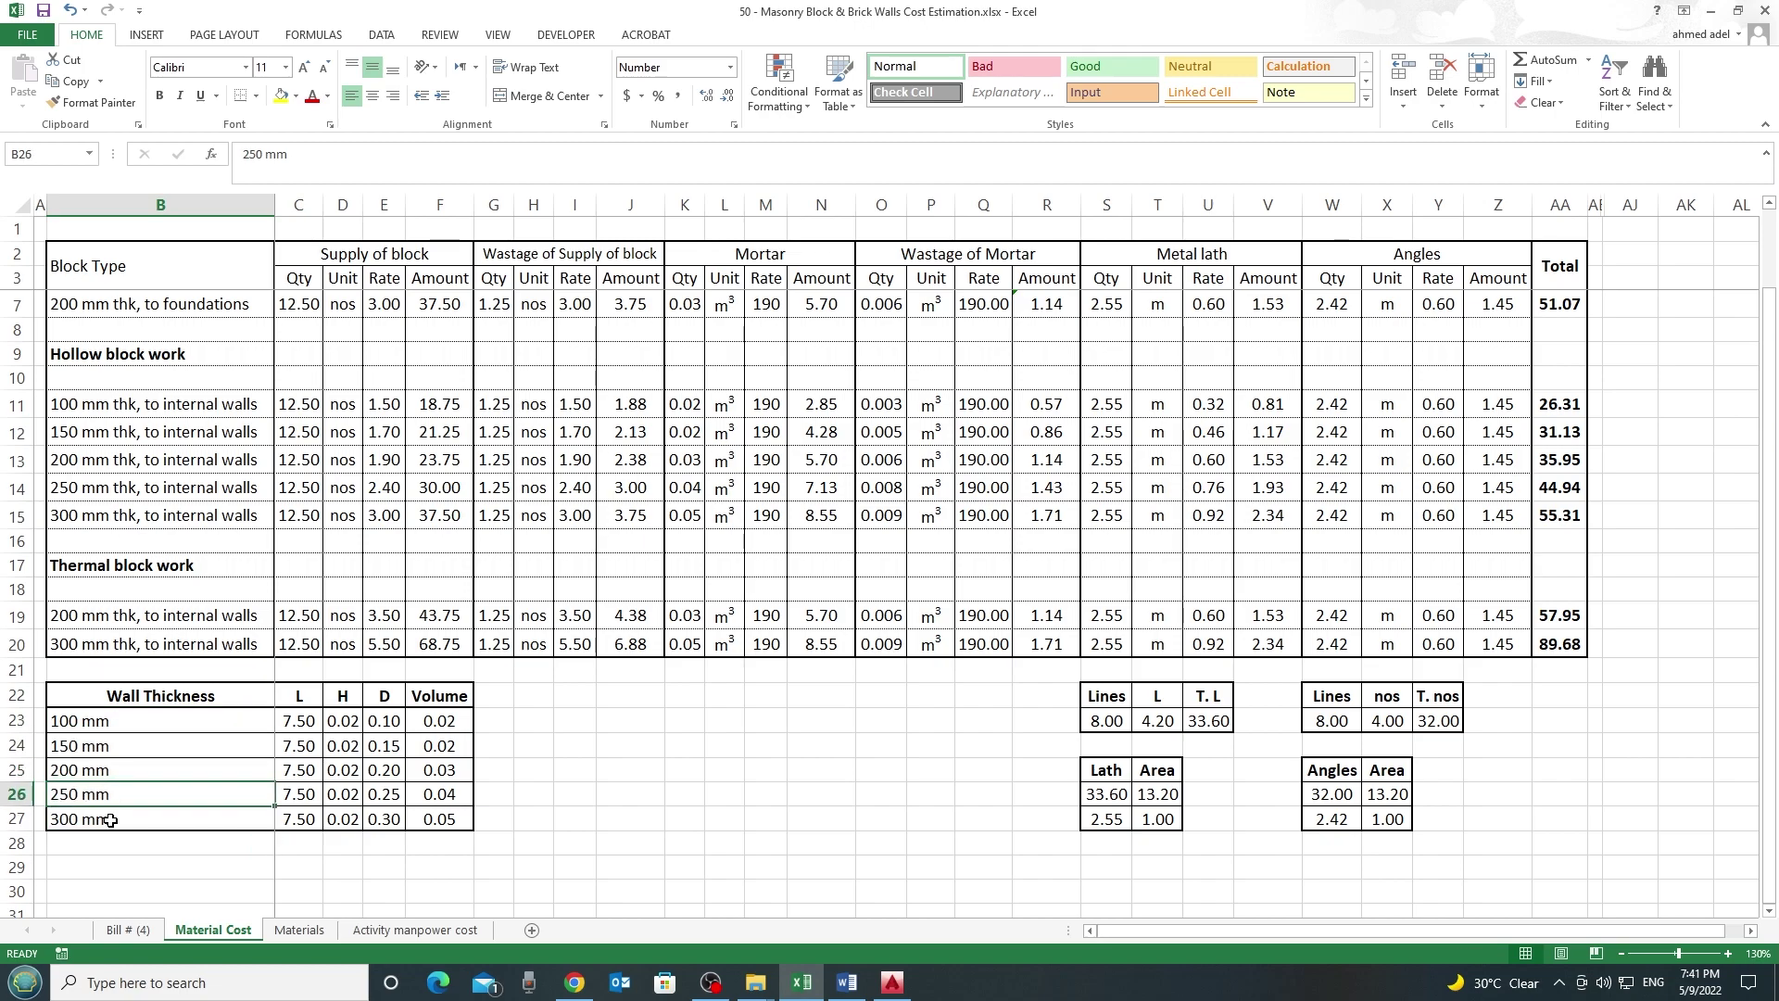
{"action": "left_click", "coordinate": [111, 819]}
{"action": "left_click_drag", "start_coordinate": [305, 721], "coordinate": [299, 819]}
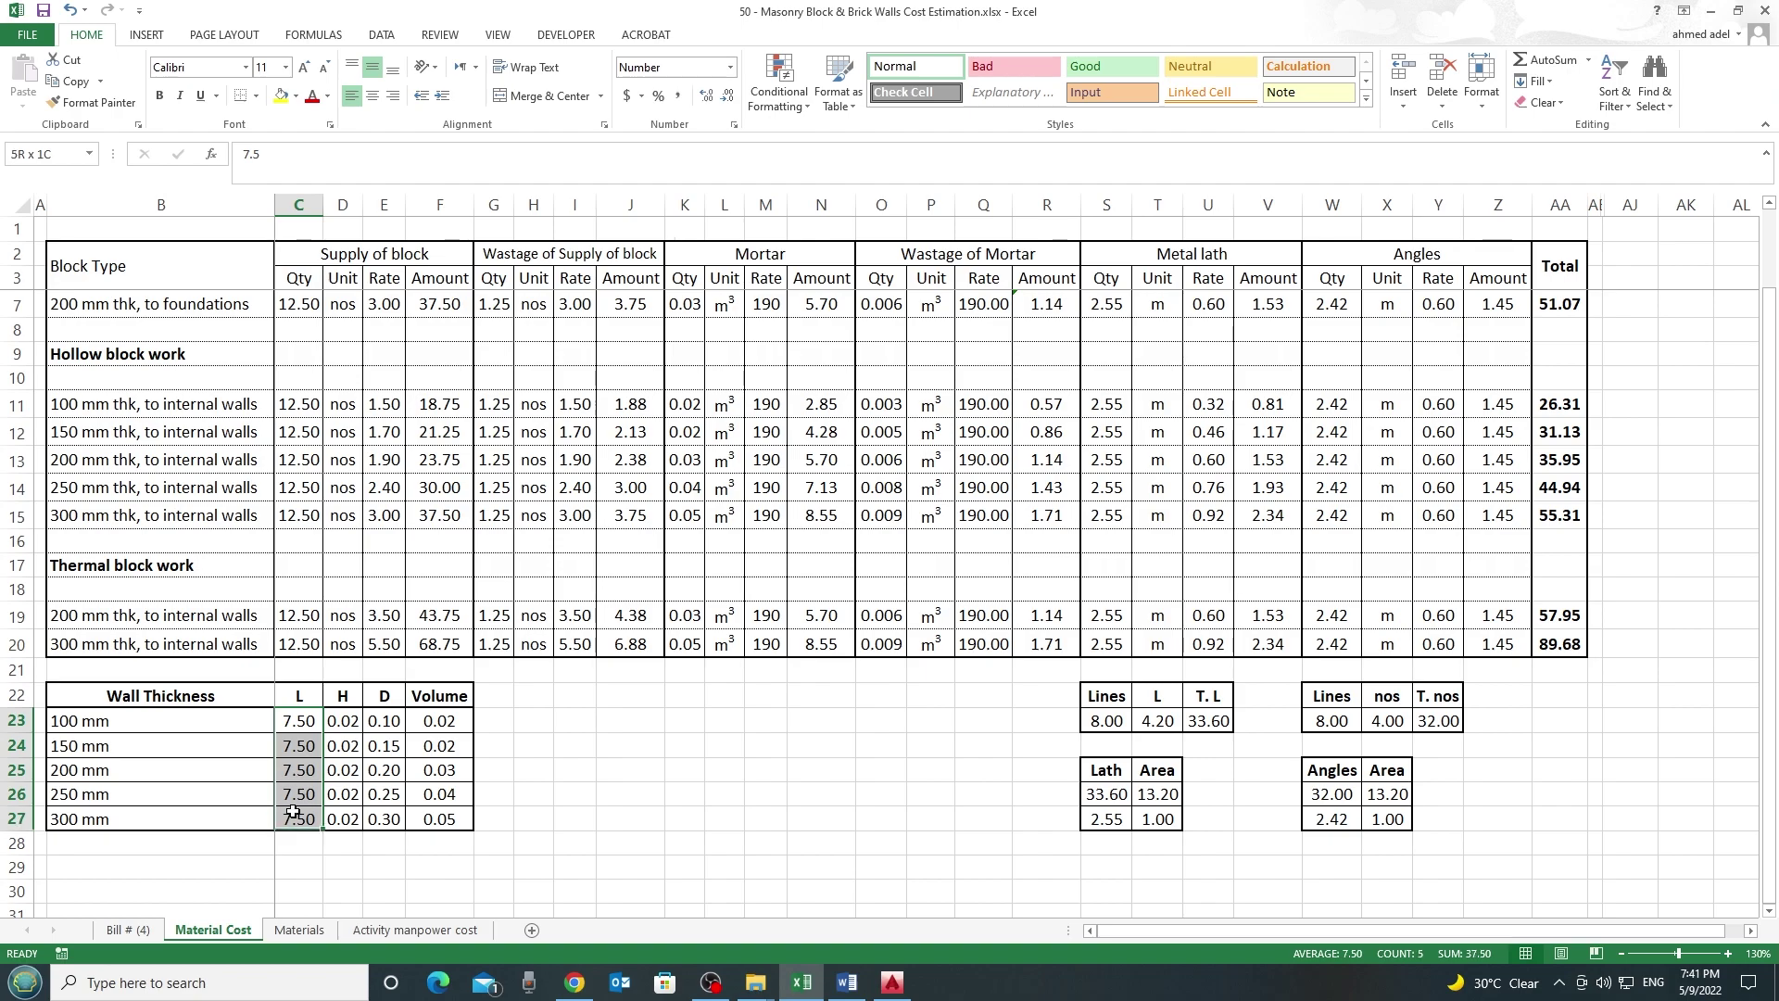
Switch to the AutoCAD wall drawing and highlight its five horizontal mortar joints, then clear the selection
{"action": "key", "text": "alt+Tab"}
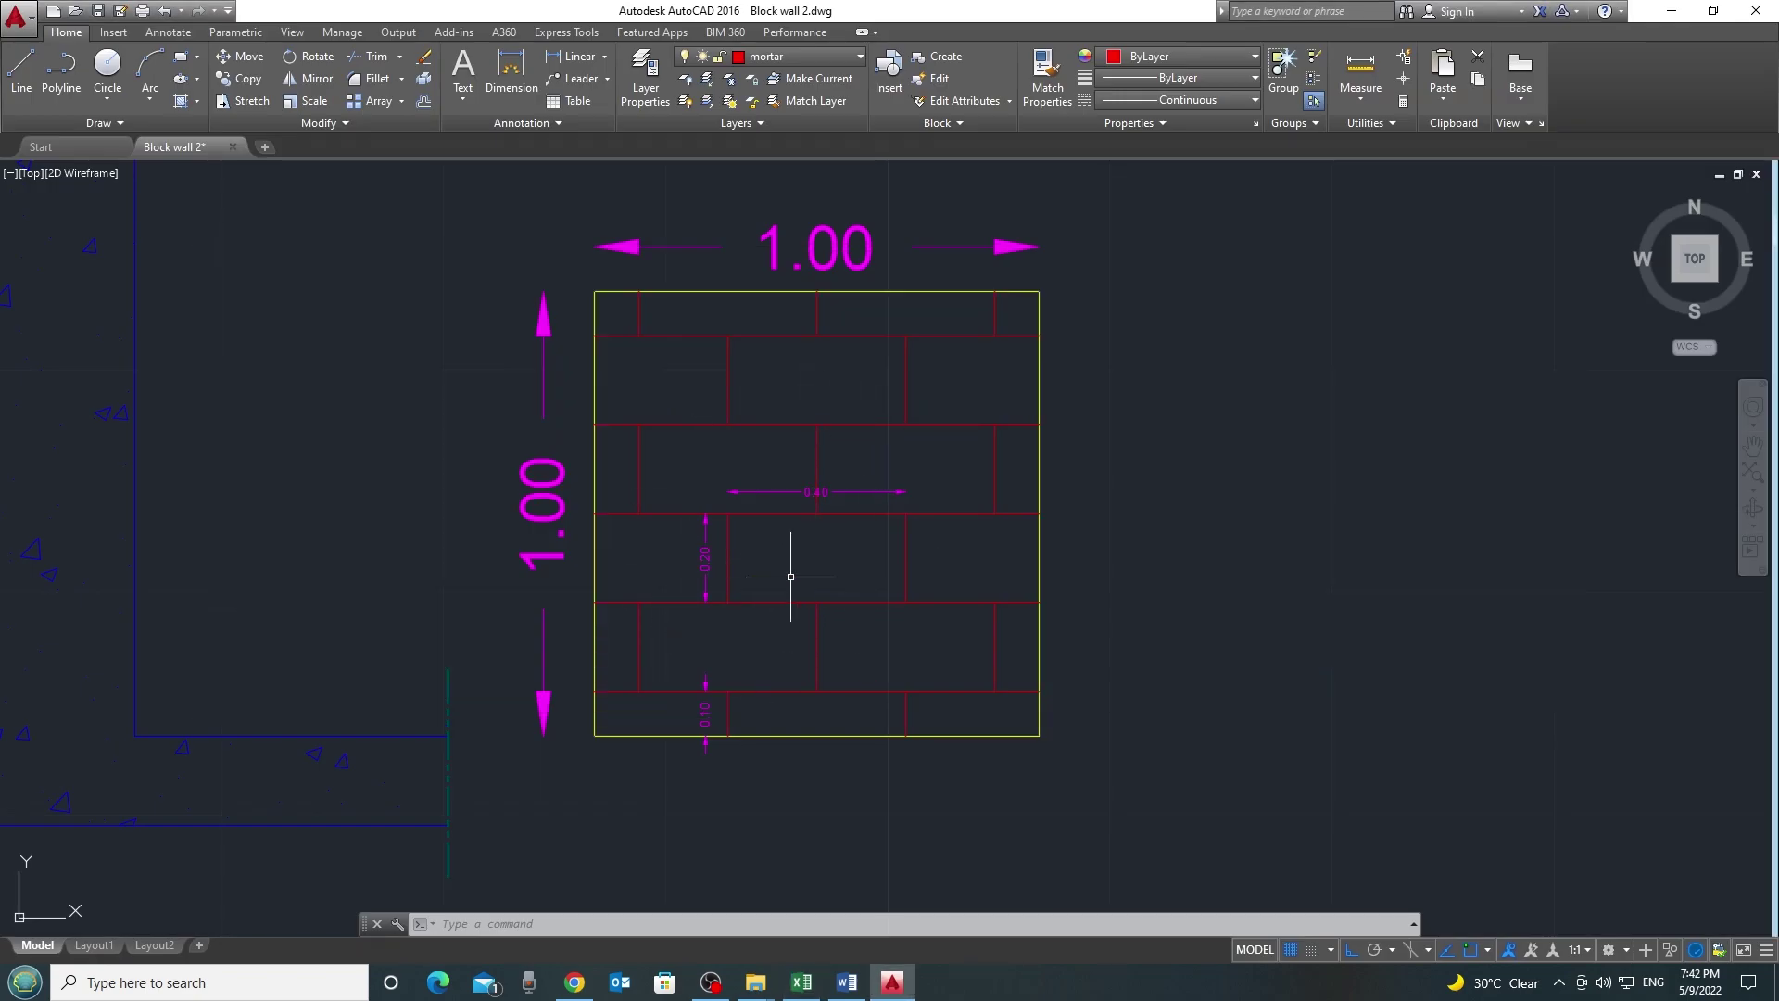
{"action": "left_click", "coordinate": [773, 693]}
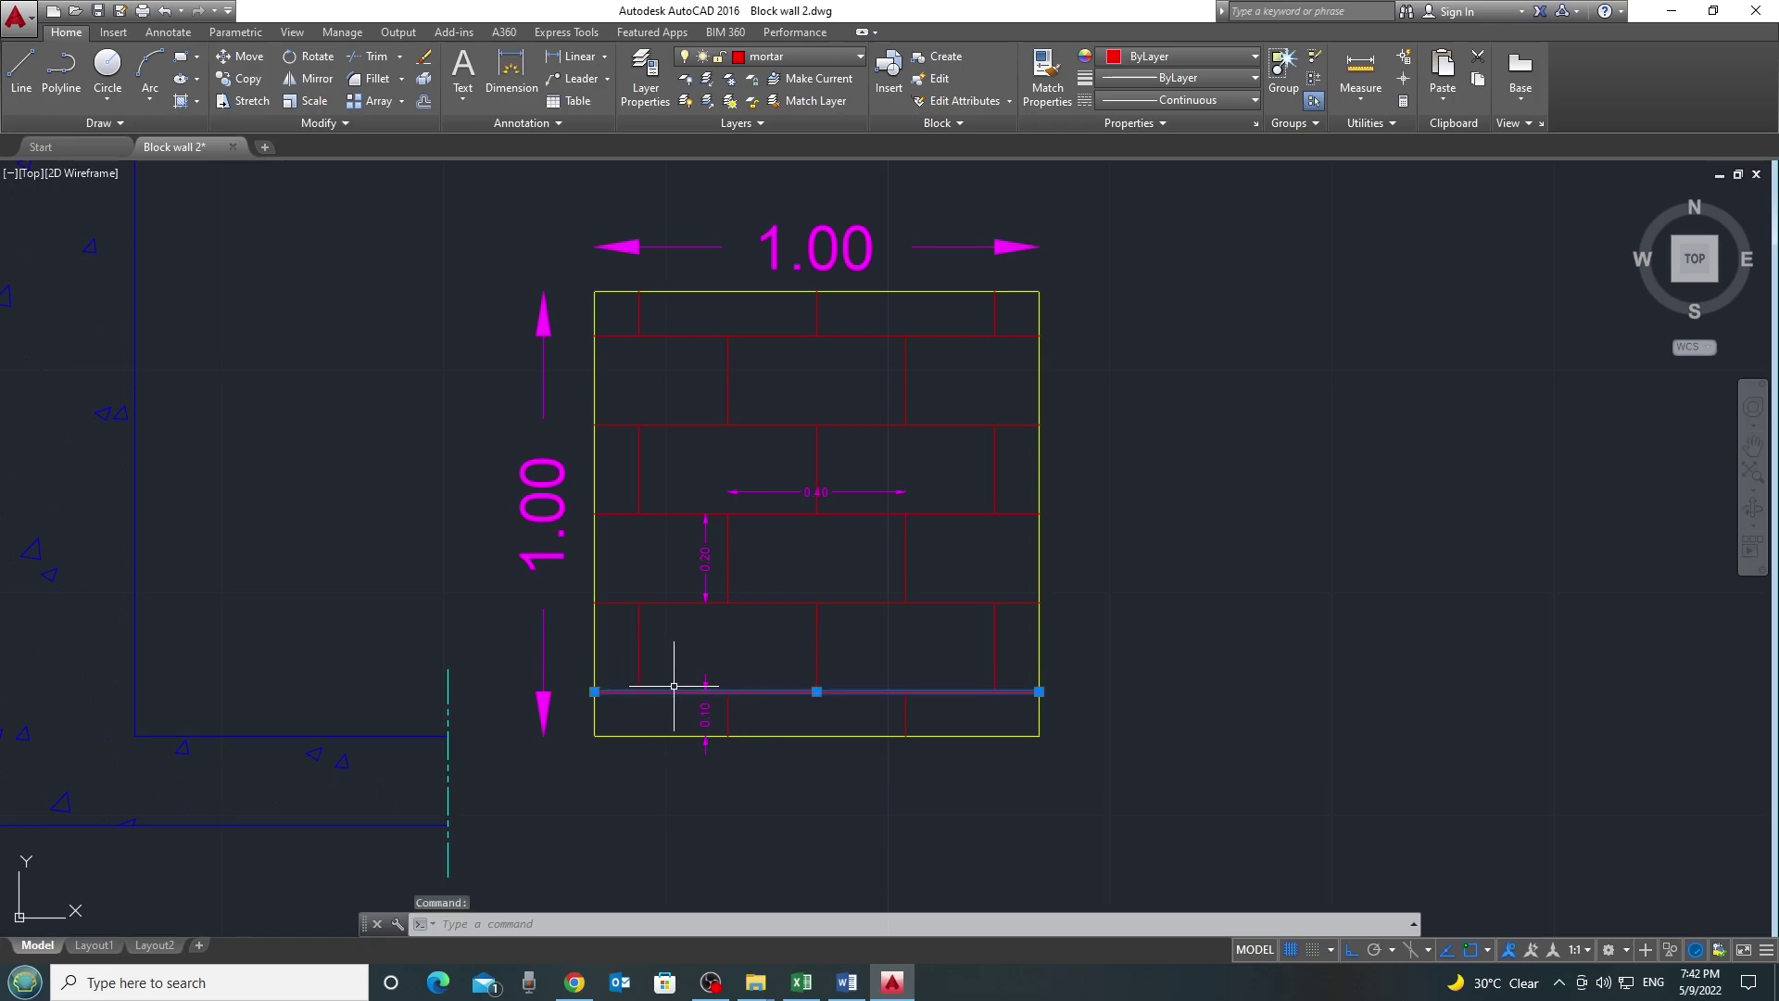
{"action": "left_click", "coordinate": [853, 602]}
{"action": "left_click", "coordinate": [860, 513]}
{"action": "left_click", "coordinate": [861, 423]}
{"action": "left_click", "coordinate": [859, 336]}
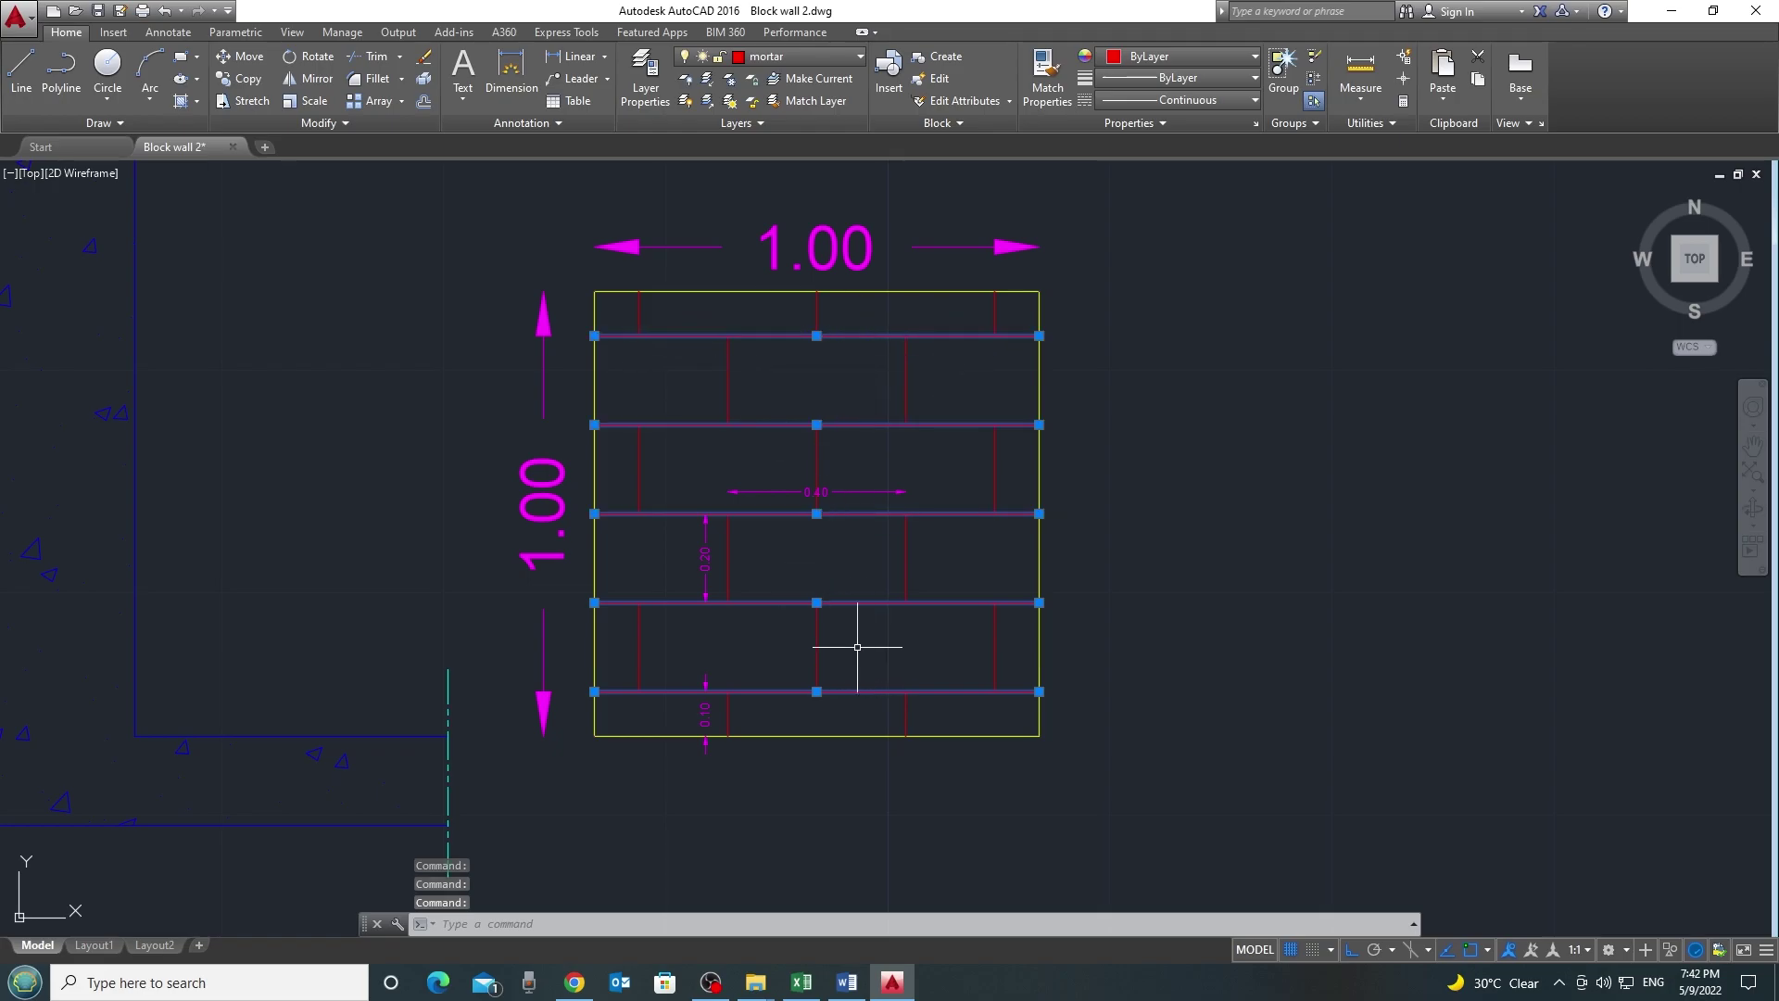
{"action": "key", "text": "Escape"}
Highlight the full-height vertical mortar joints in the four middle block courses, then clear the selection
{"action": "left_click", "coordinate": [1018, 634]}
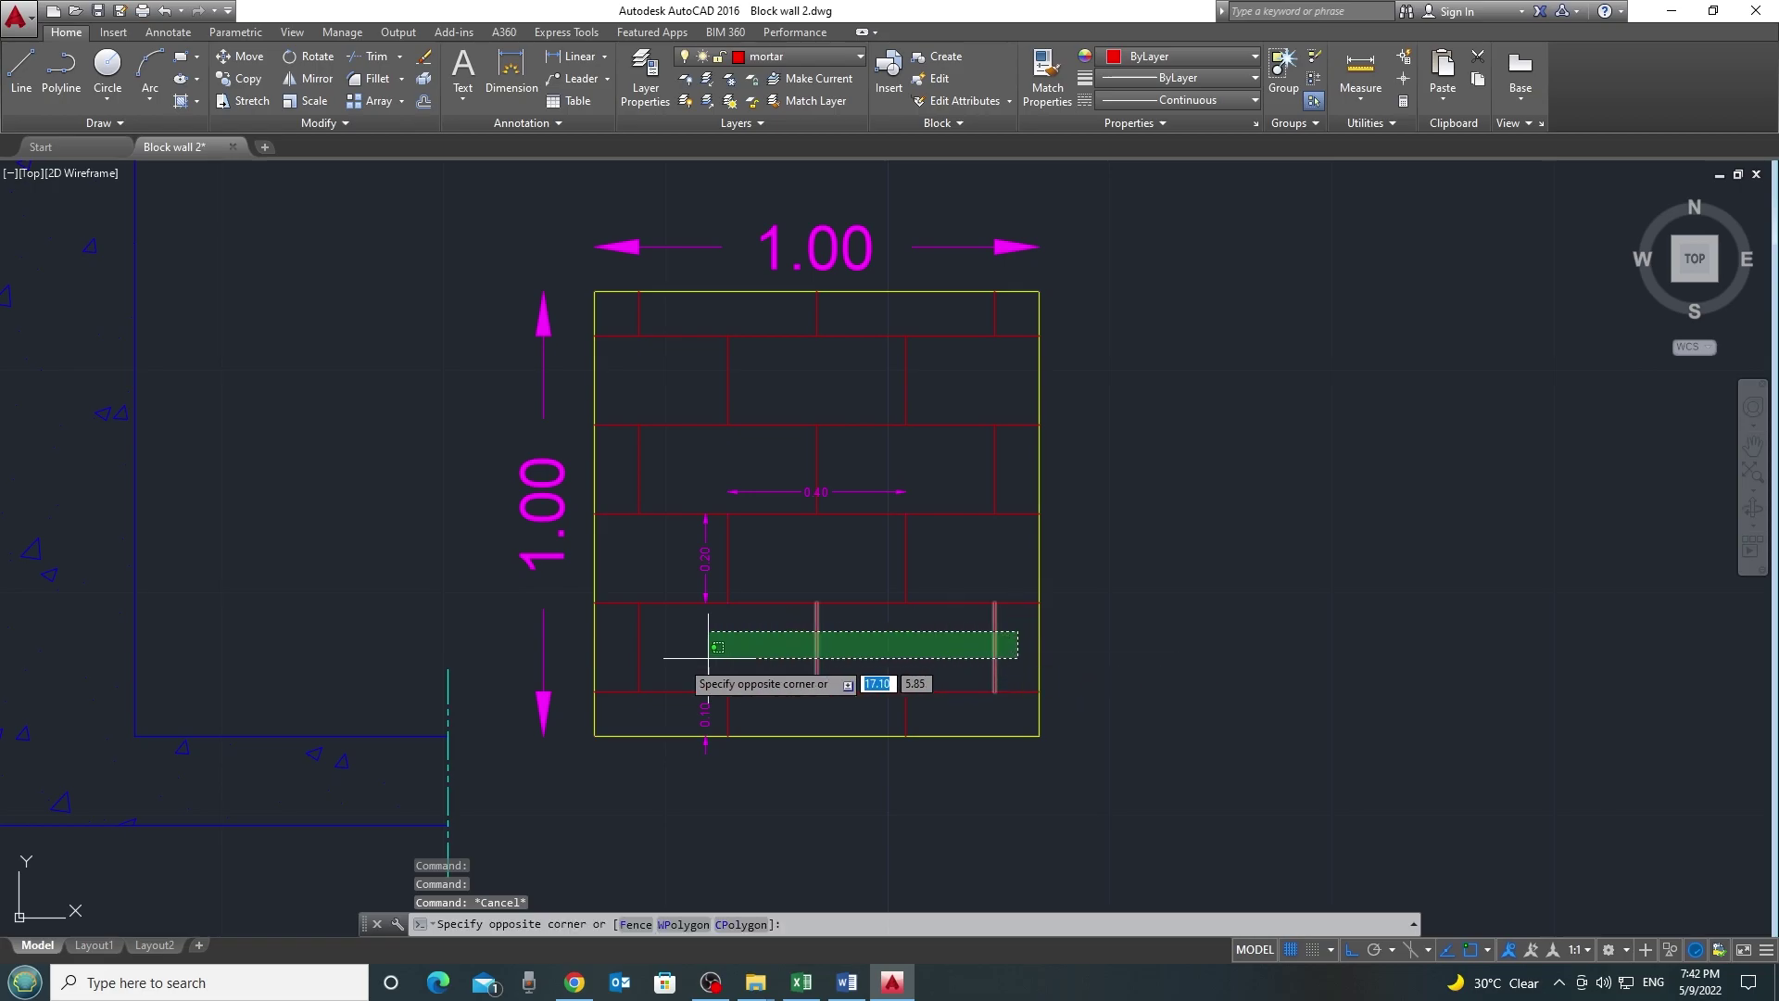
{"action": "left_click", "coordinate": [586, 642]}
{"action": "left_click", "coordinate": [927, 517]}
{"action": "left_click", "coordinate": [727, 614]}
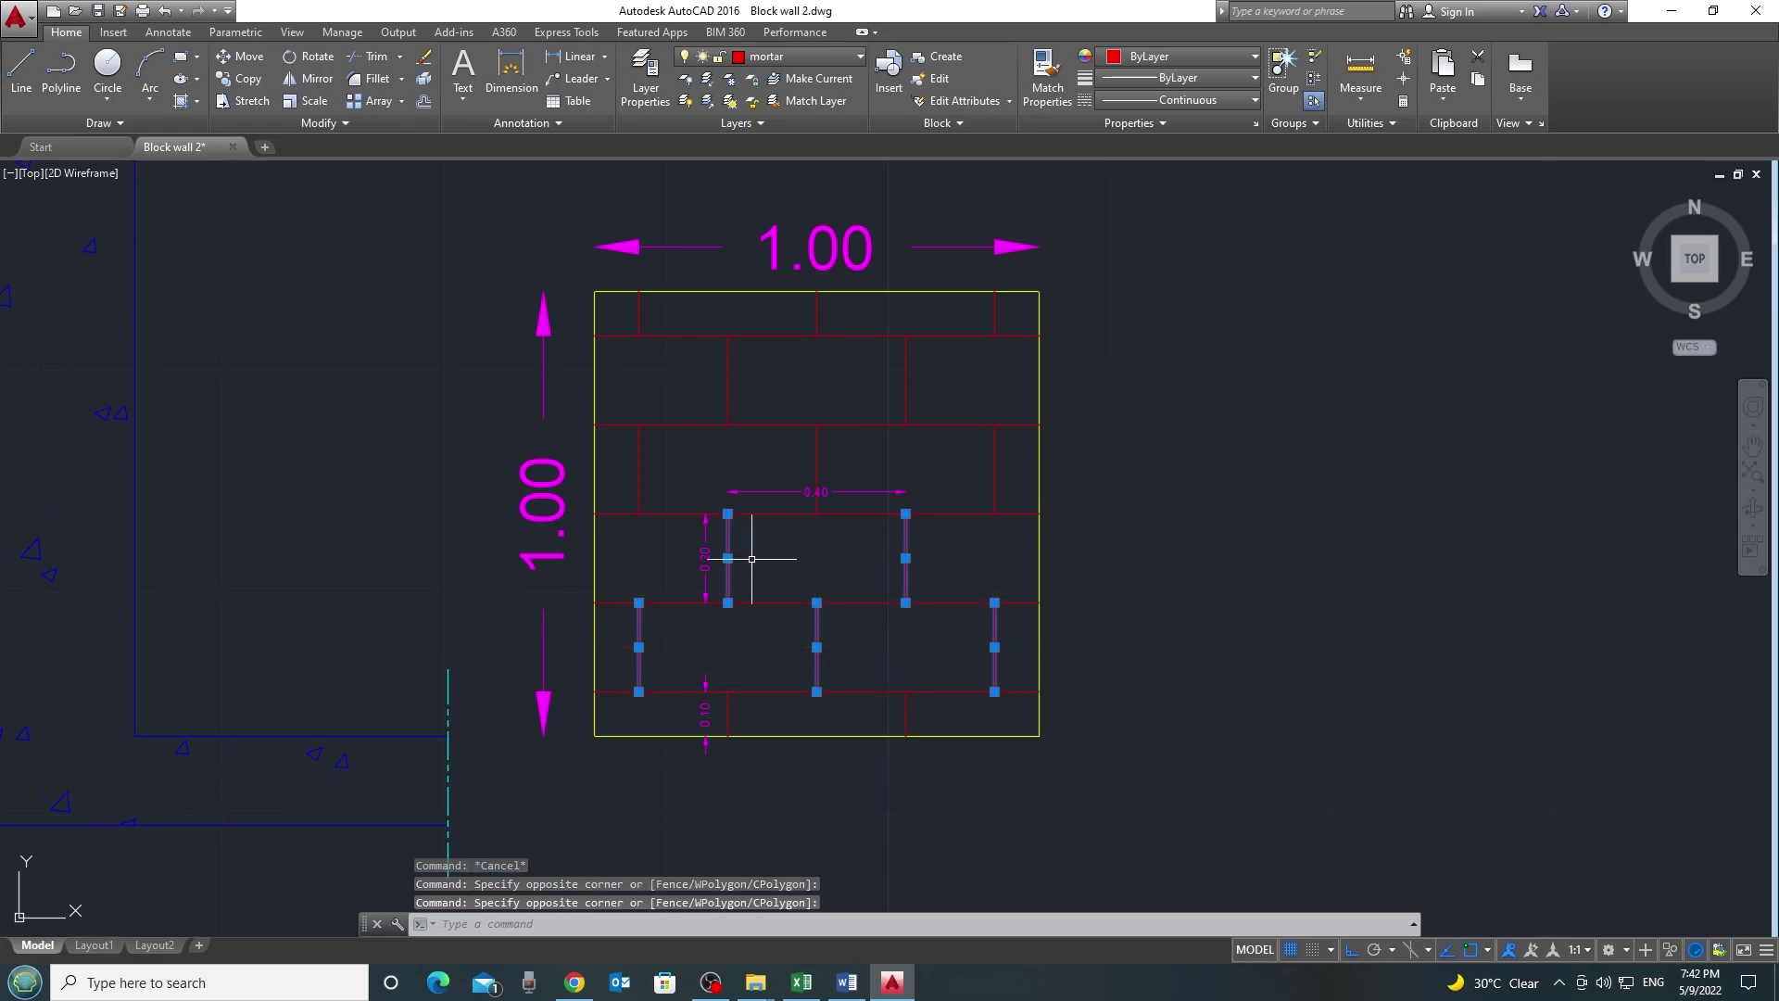
{"action": "left_click", "coordinate": [1020, 434]}
{"action": "left_click", "coordinate": [631, 461]}
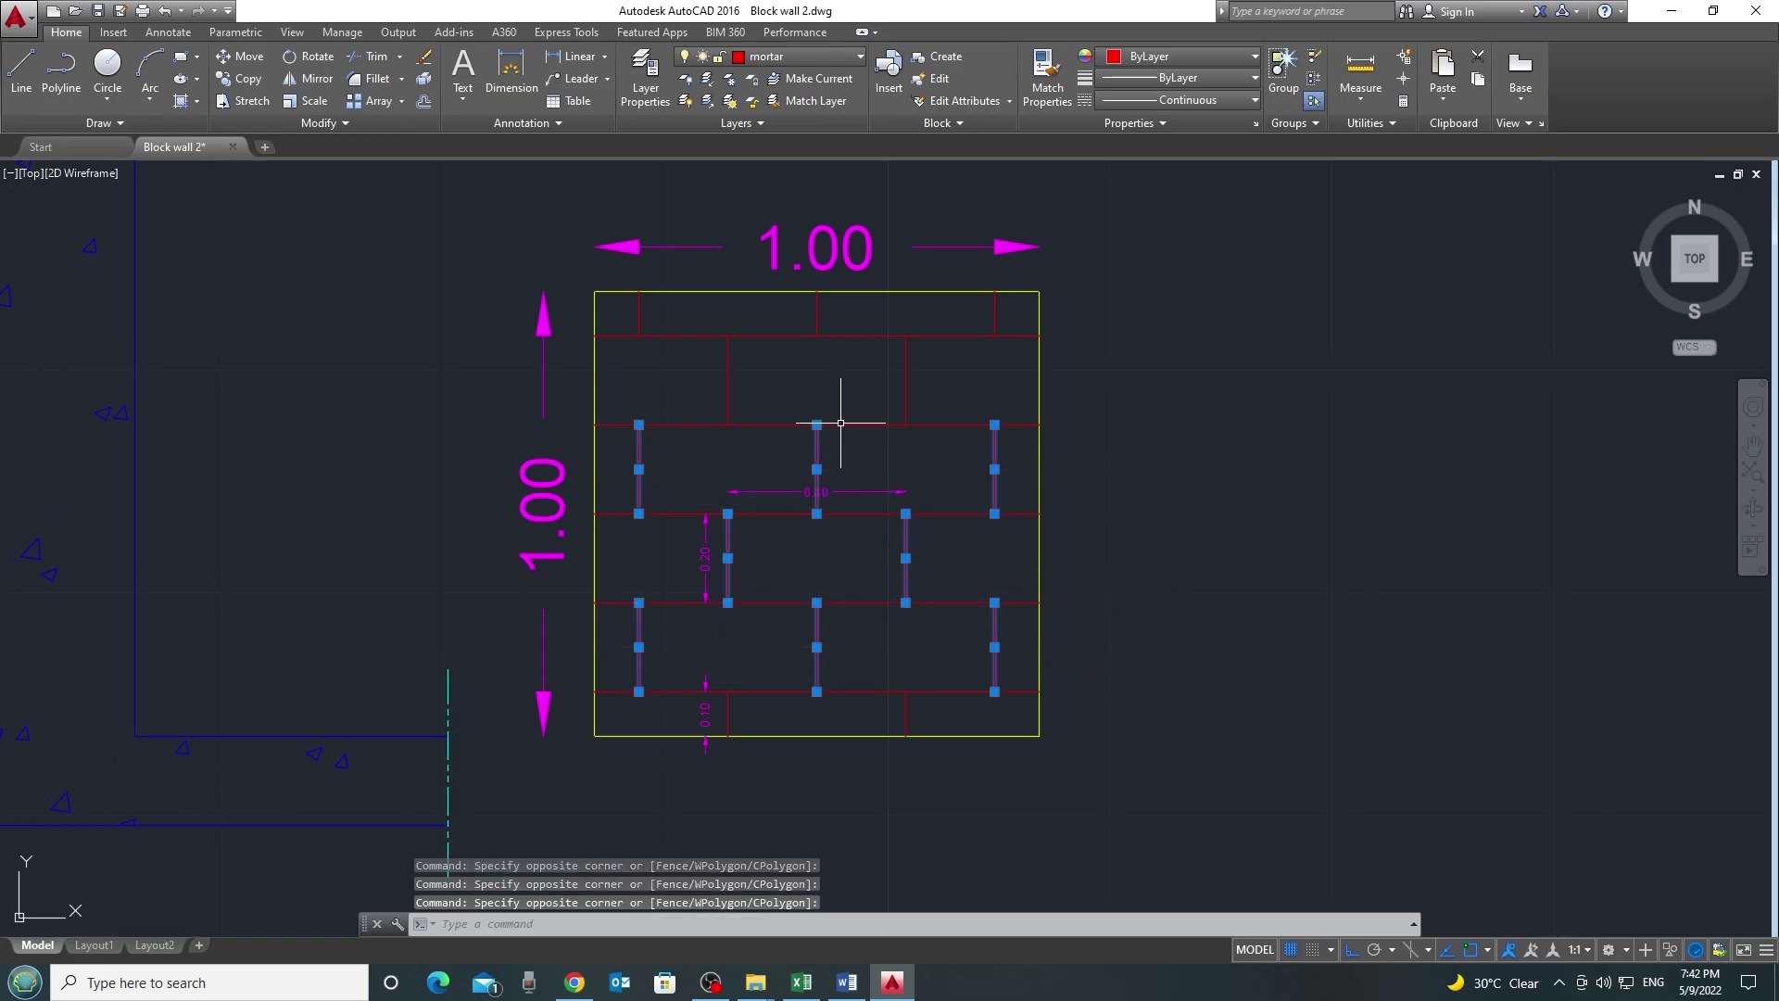
{"action": "left_click", "coordinate": [933, 374]}
{"action": "left_click", "coordinate": [720, 398]}
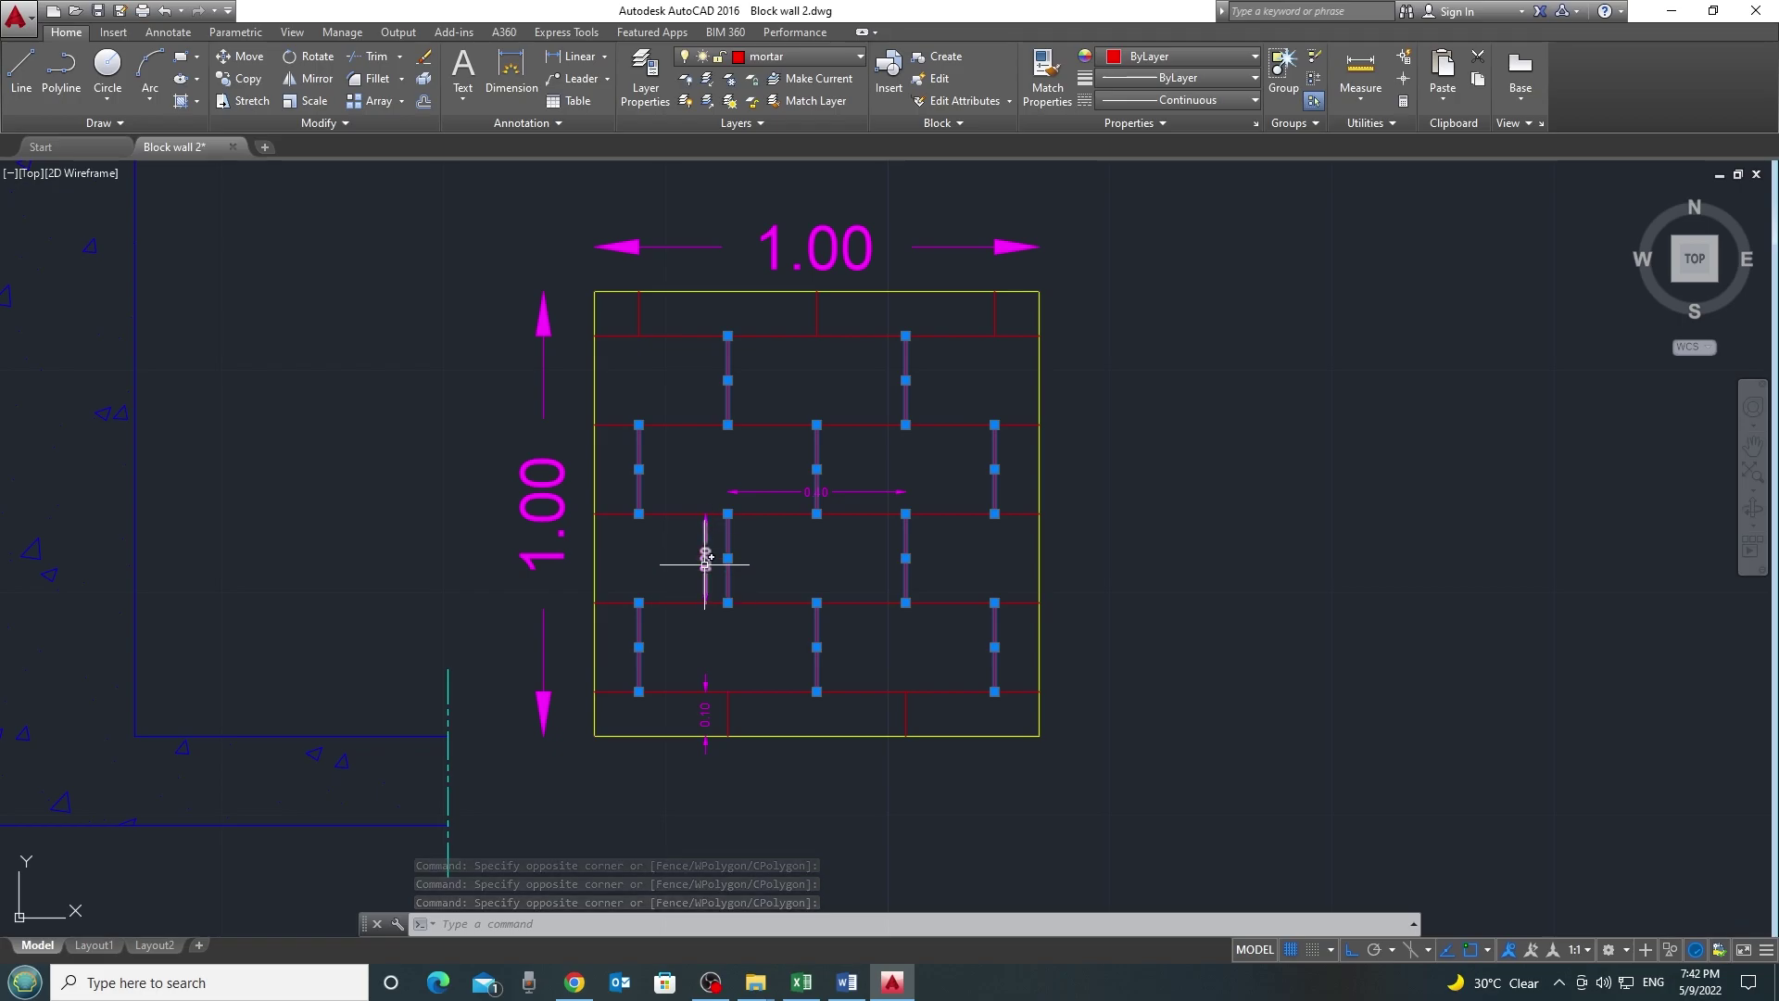
{"action": "key", "text": "Escape"}
Highlight the half-height vertical mortar joints in the top and bottom courses in turn, clearing each selection
{"action": "left_click", "coordinate": [1016, 316]}
{"action": "left_click", "coordinate": [634, 311]}
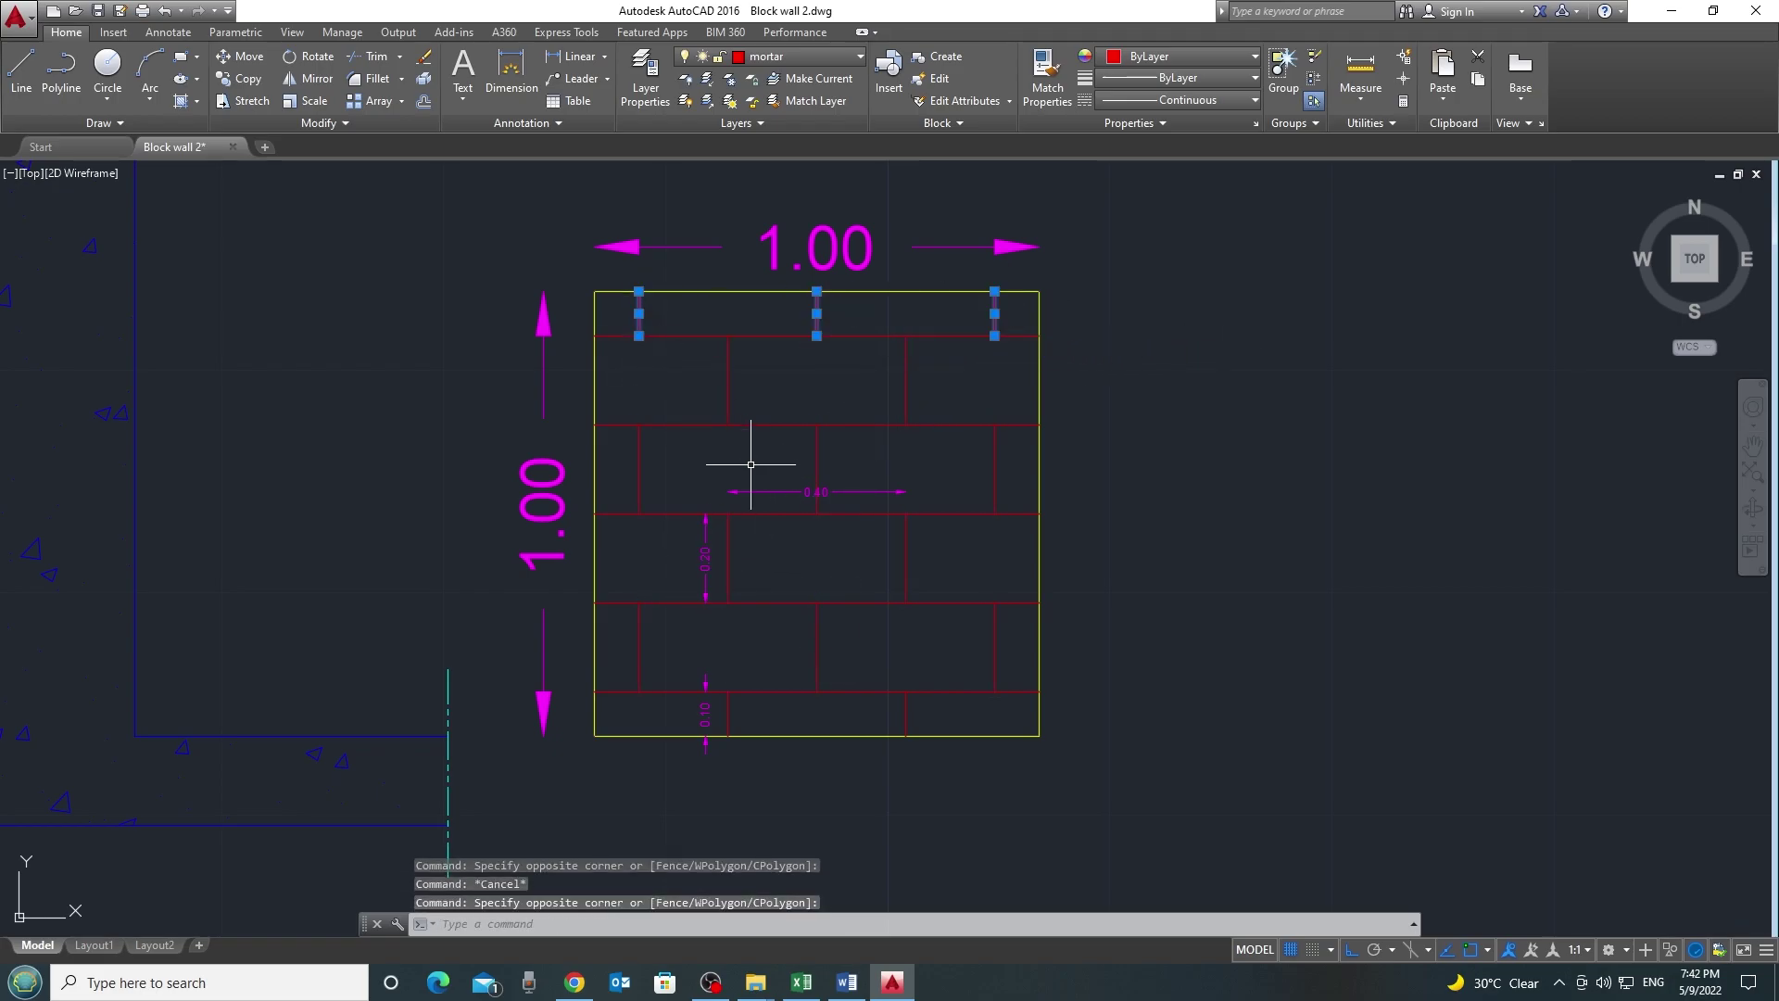
{"action": "key", "text": "Escape"}
{"action": "left_click", "coordinate": [935, 710]}
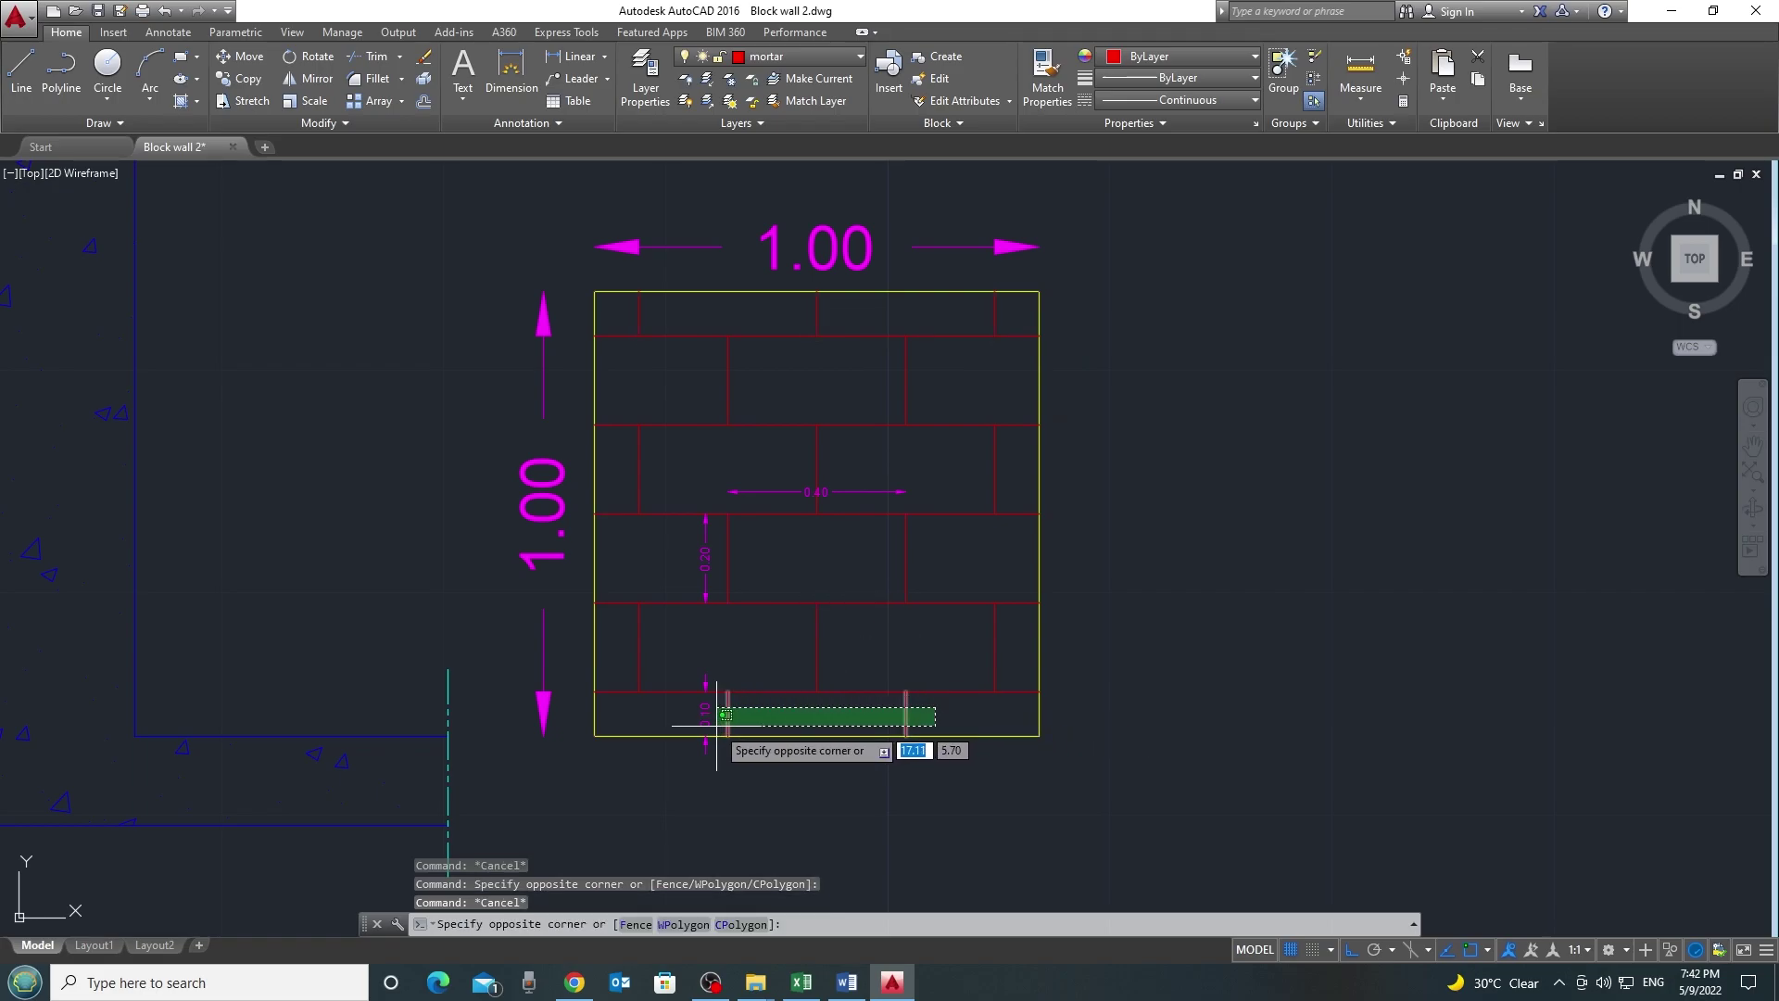
{"action": "left_click", "coordinate": [720, 723]}
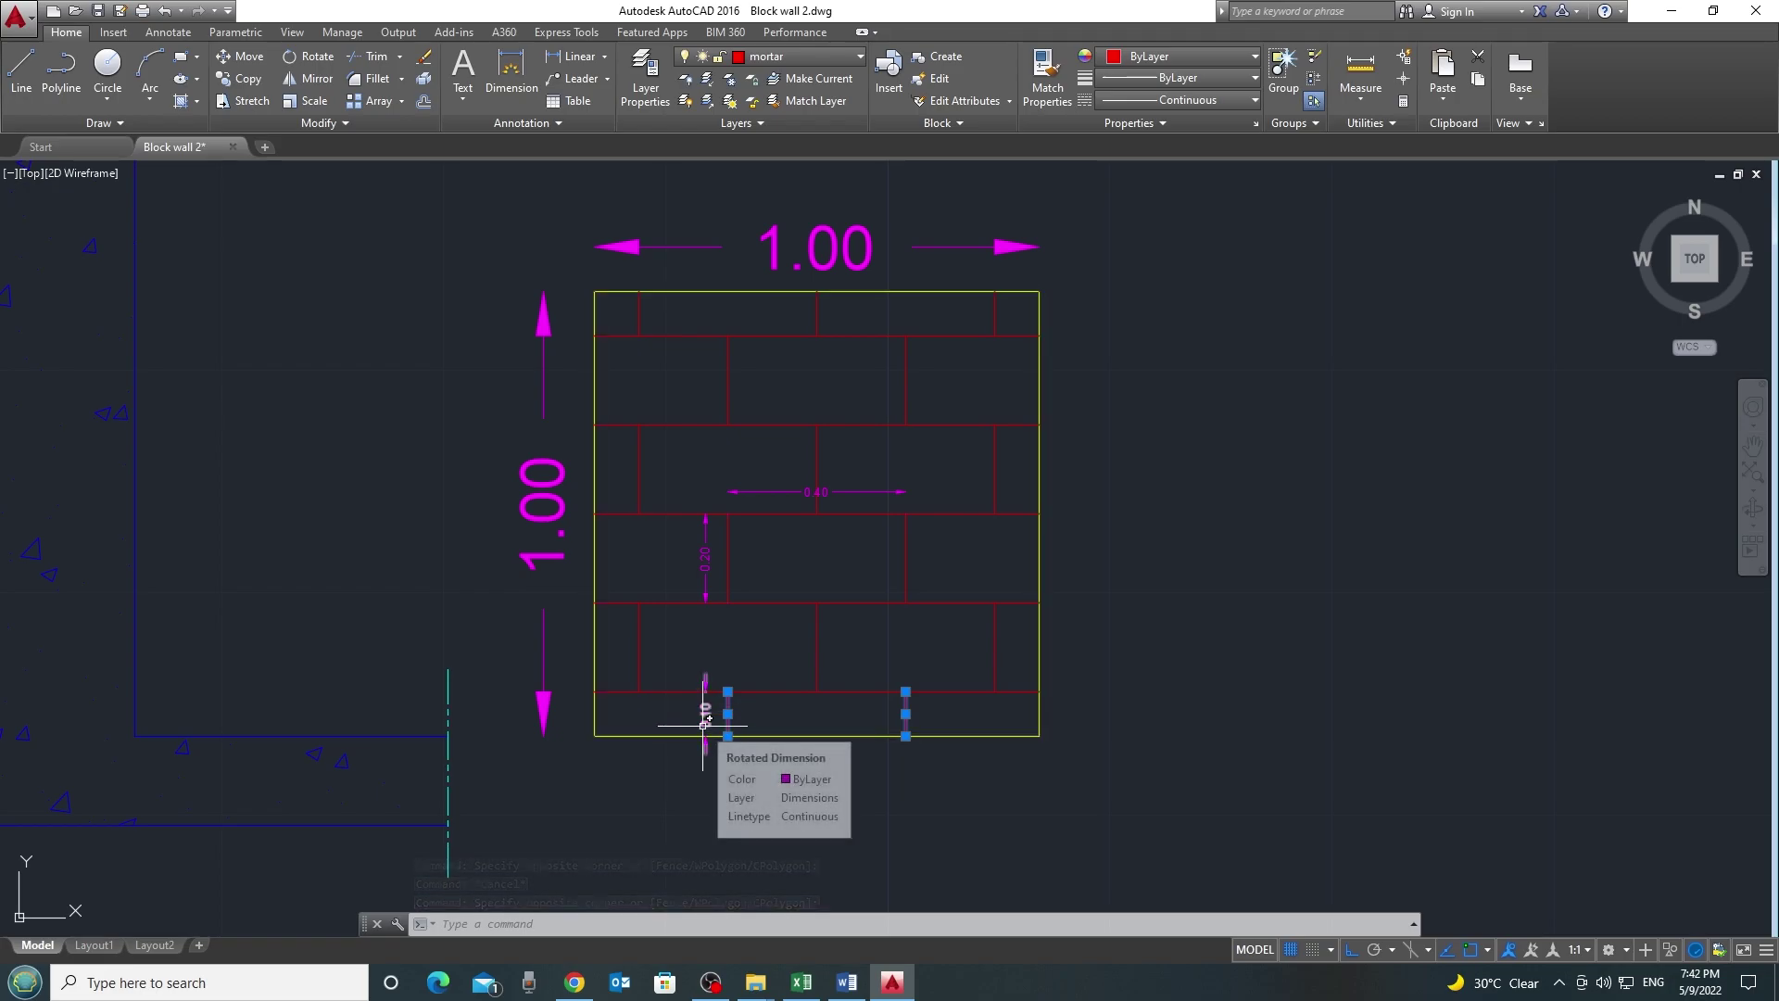
{"action": "key", "text": "Escape"}
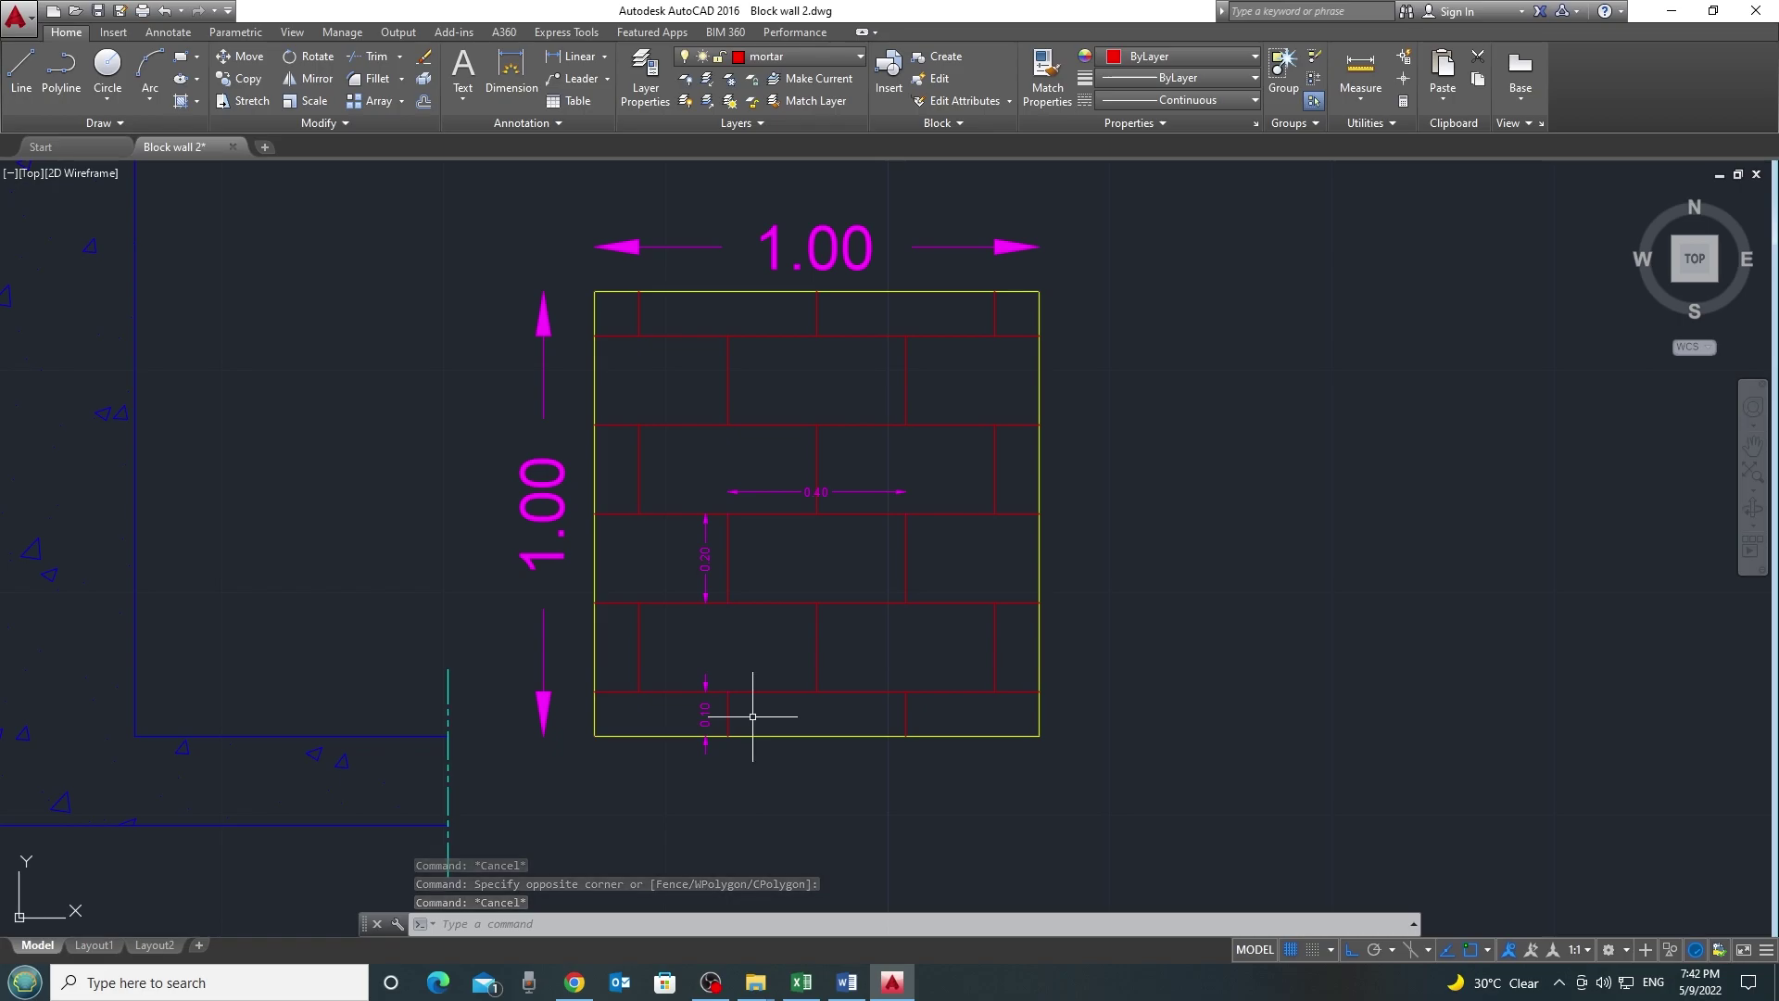
Return to the Excel sheet and check the mortar length L for each wall thickness in C23 to C27
{"action": "left_click", "coordinate": [802, 982]}
{"action": "left_click", "coordinate": [299, 728]}
{"action": "left_click", "coordinate": [297, 747]}
{"action": "left_click", "coordinate": [298, 772]}
{"action": "left_click", "coordinate": [297, 795]}
{"action": "left_click", "coordinate": [296, 819]}
{"action": "left_click_drag", "start_coordinate": [301, 723], "coordinate": [298, 820]}
{"action": "key", "text": "ctrl+v"}
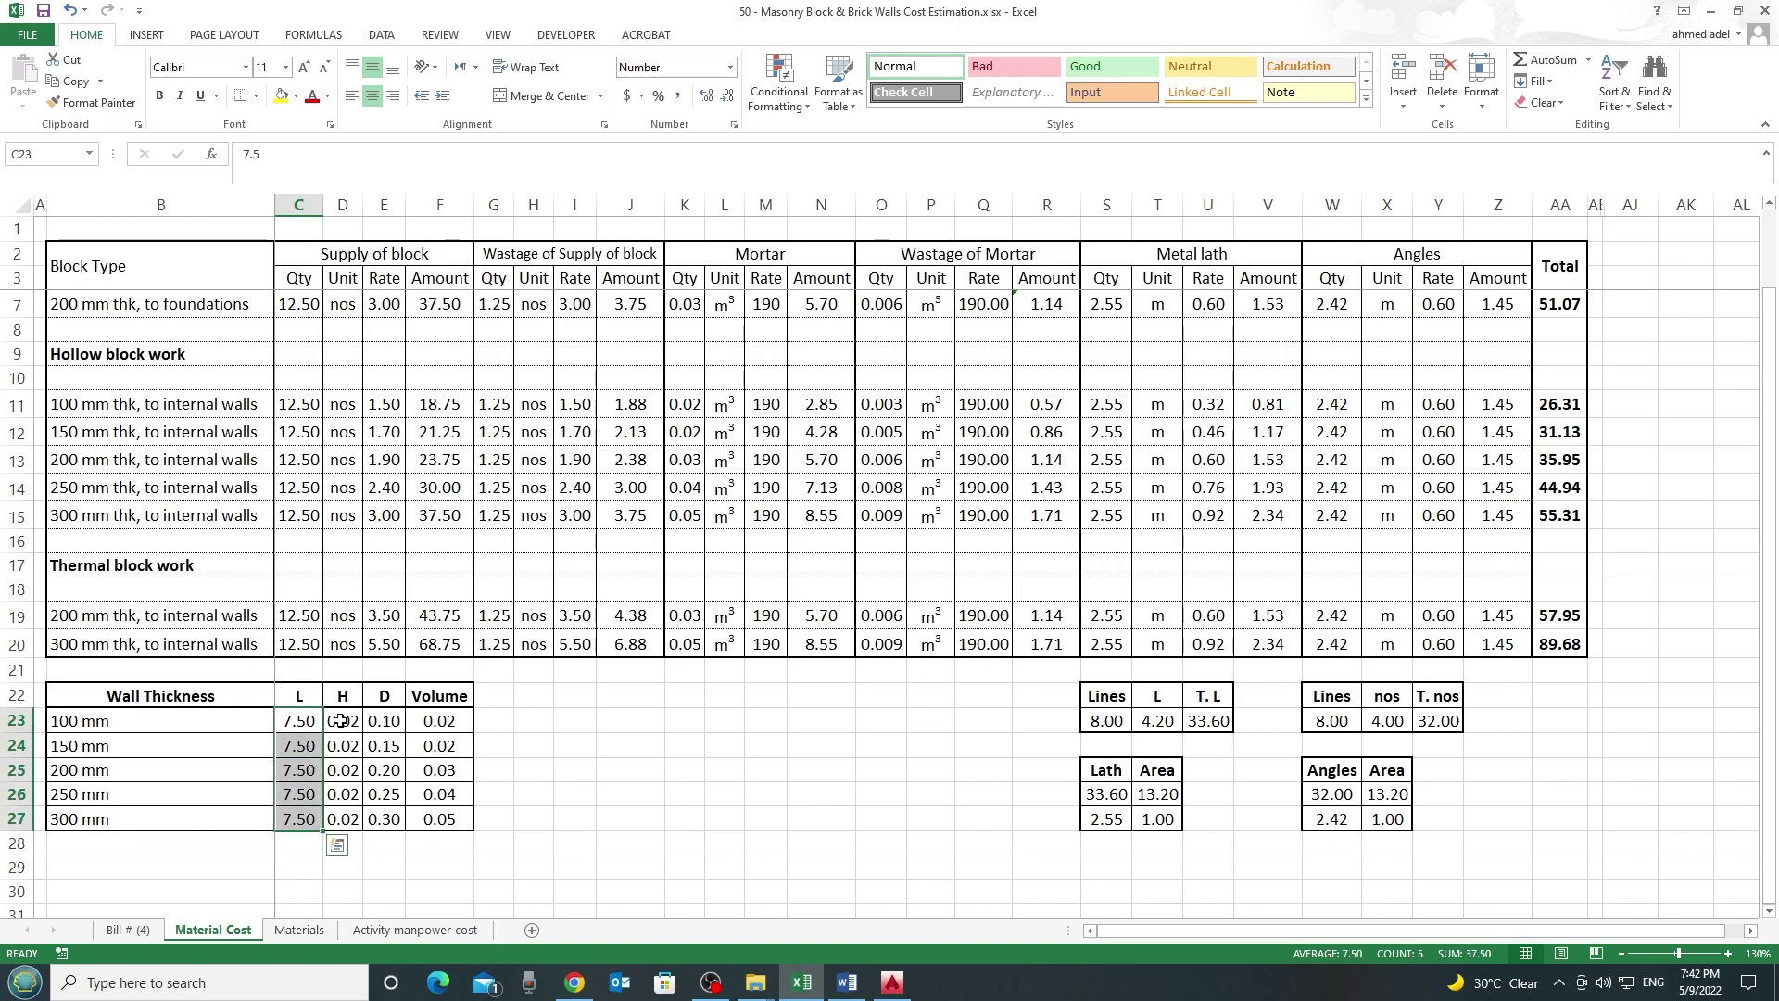
Check the mortar height H in D23 to D27 against a horizontal mortar joint in the AutoCAD wall drawing
{"action": "left_click_drag", "start_coordinate": [345, 721], "coordinate": [342, 819]}
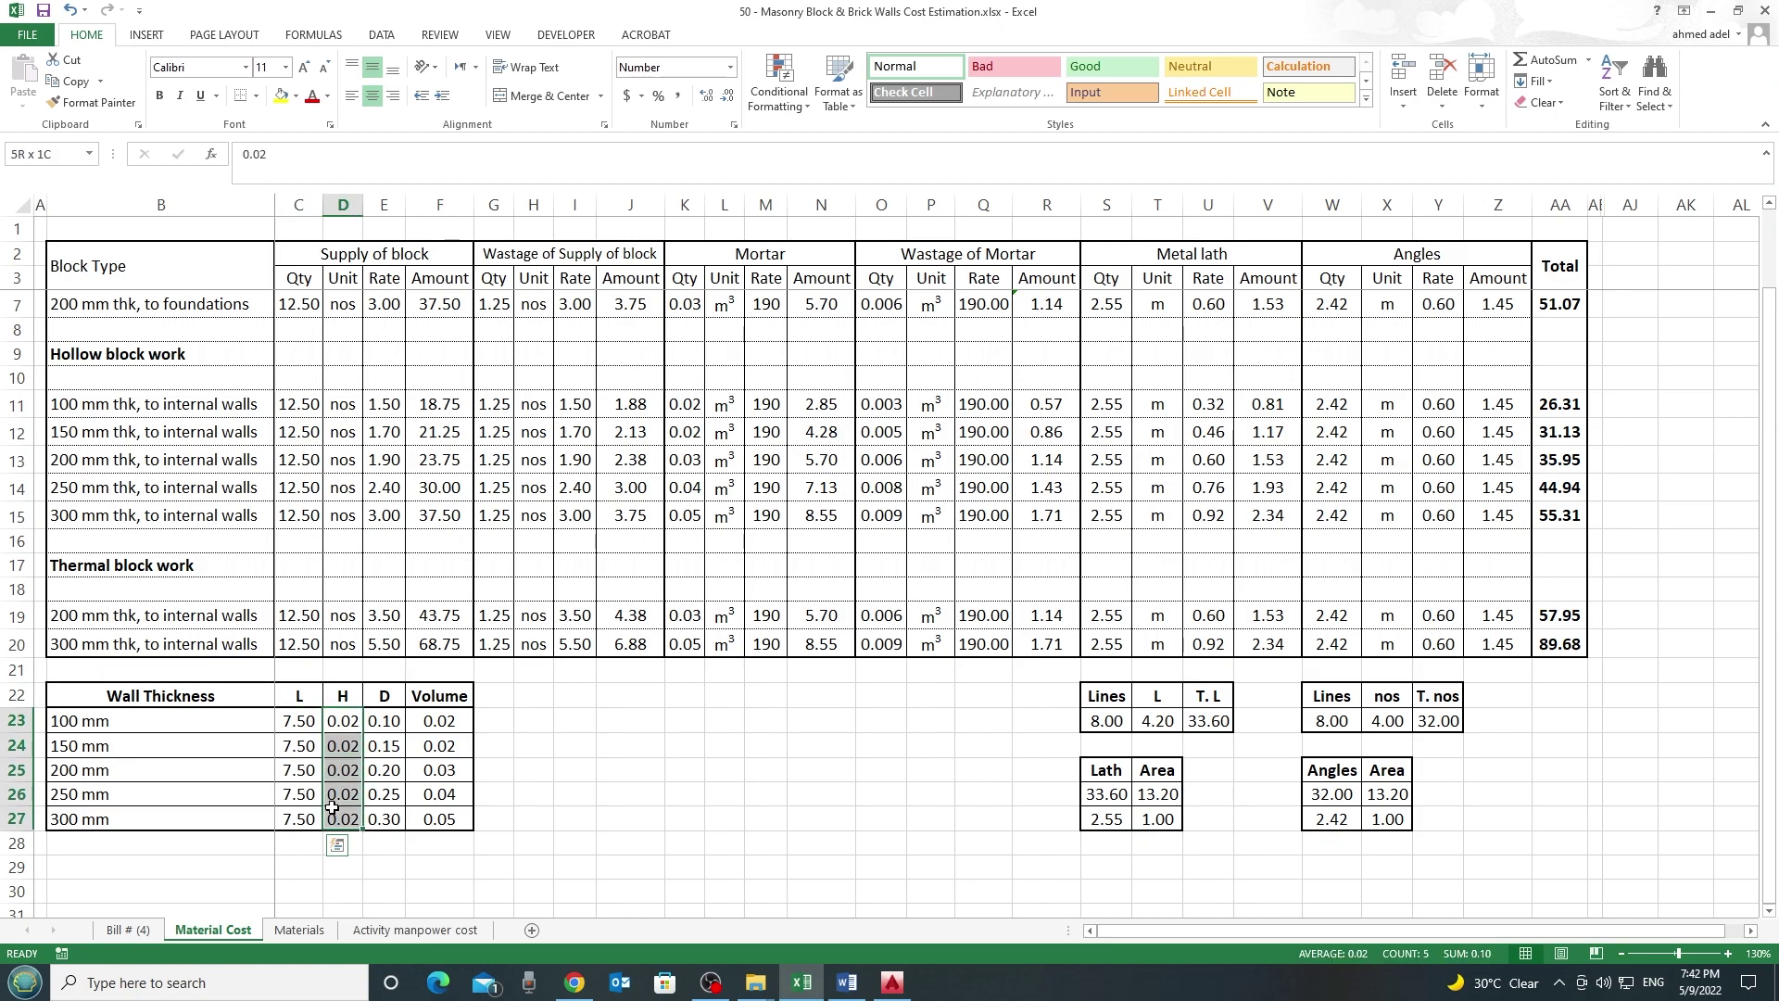
{"action": "key", "text": "alt+Tab"}
{"action": "scroll", "coordinate": [777, 509], "scroll_direction": "up", "scroll_amount": 7}
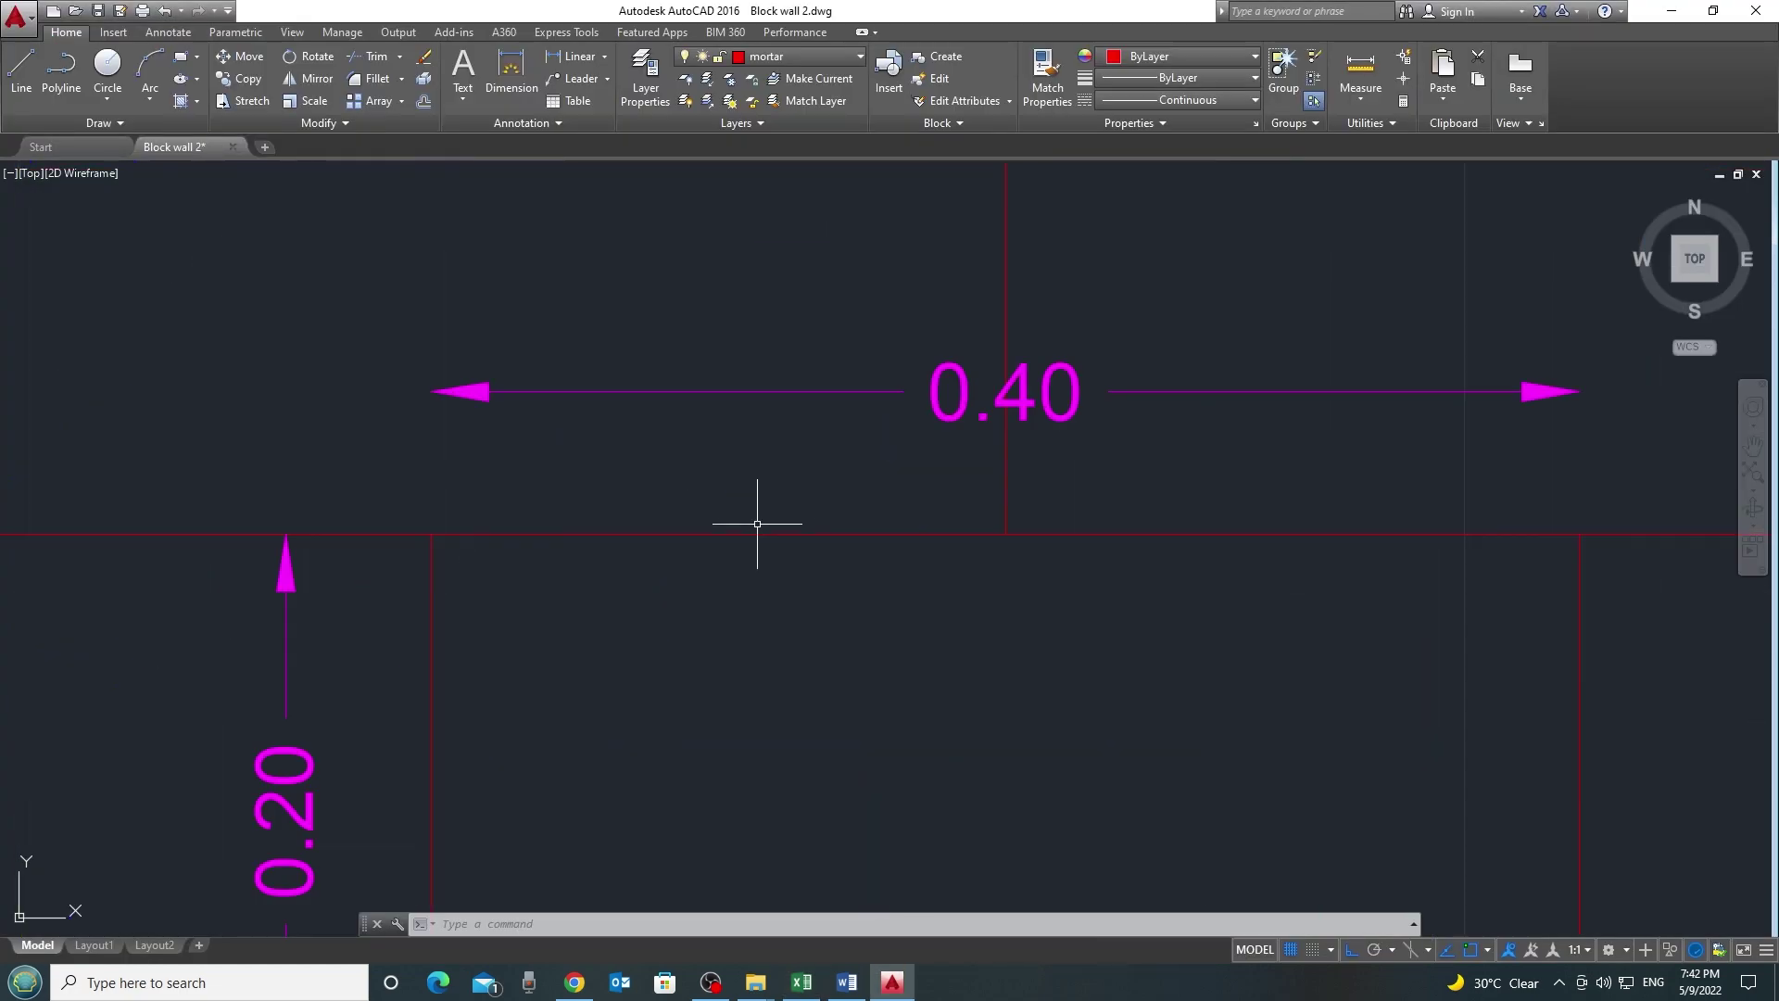
{"action": "left_click", "coordinate": [588, 533]}
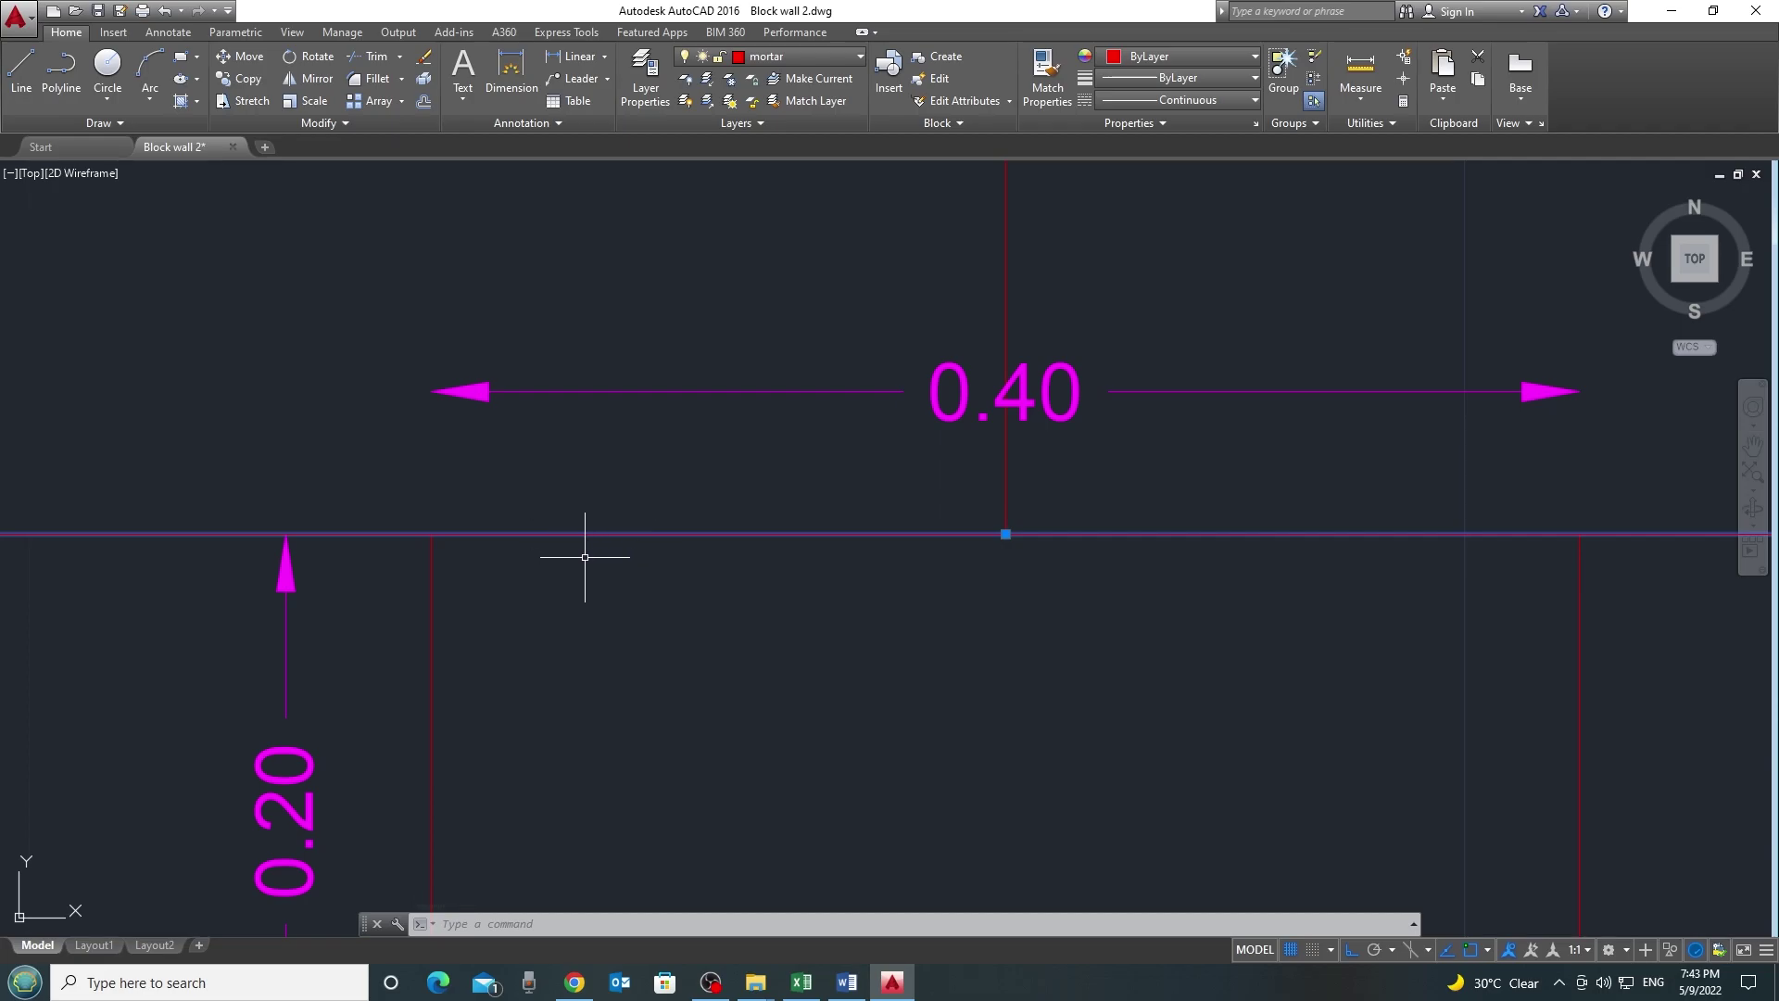
{"action": "key", "text": "alt+Tab"}
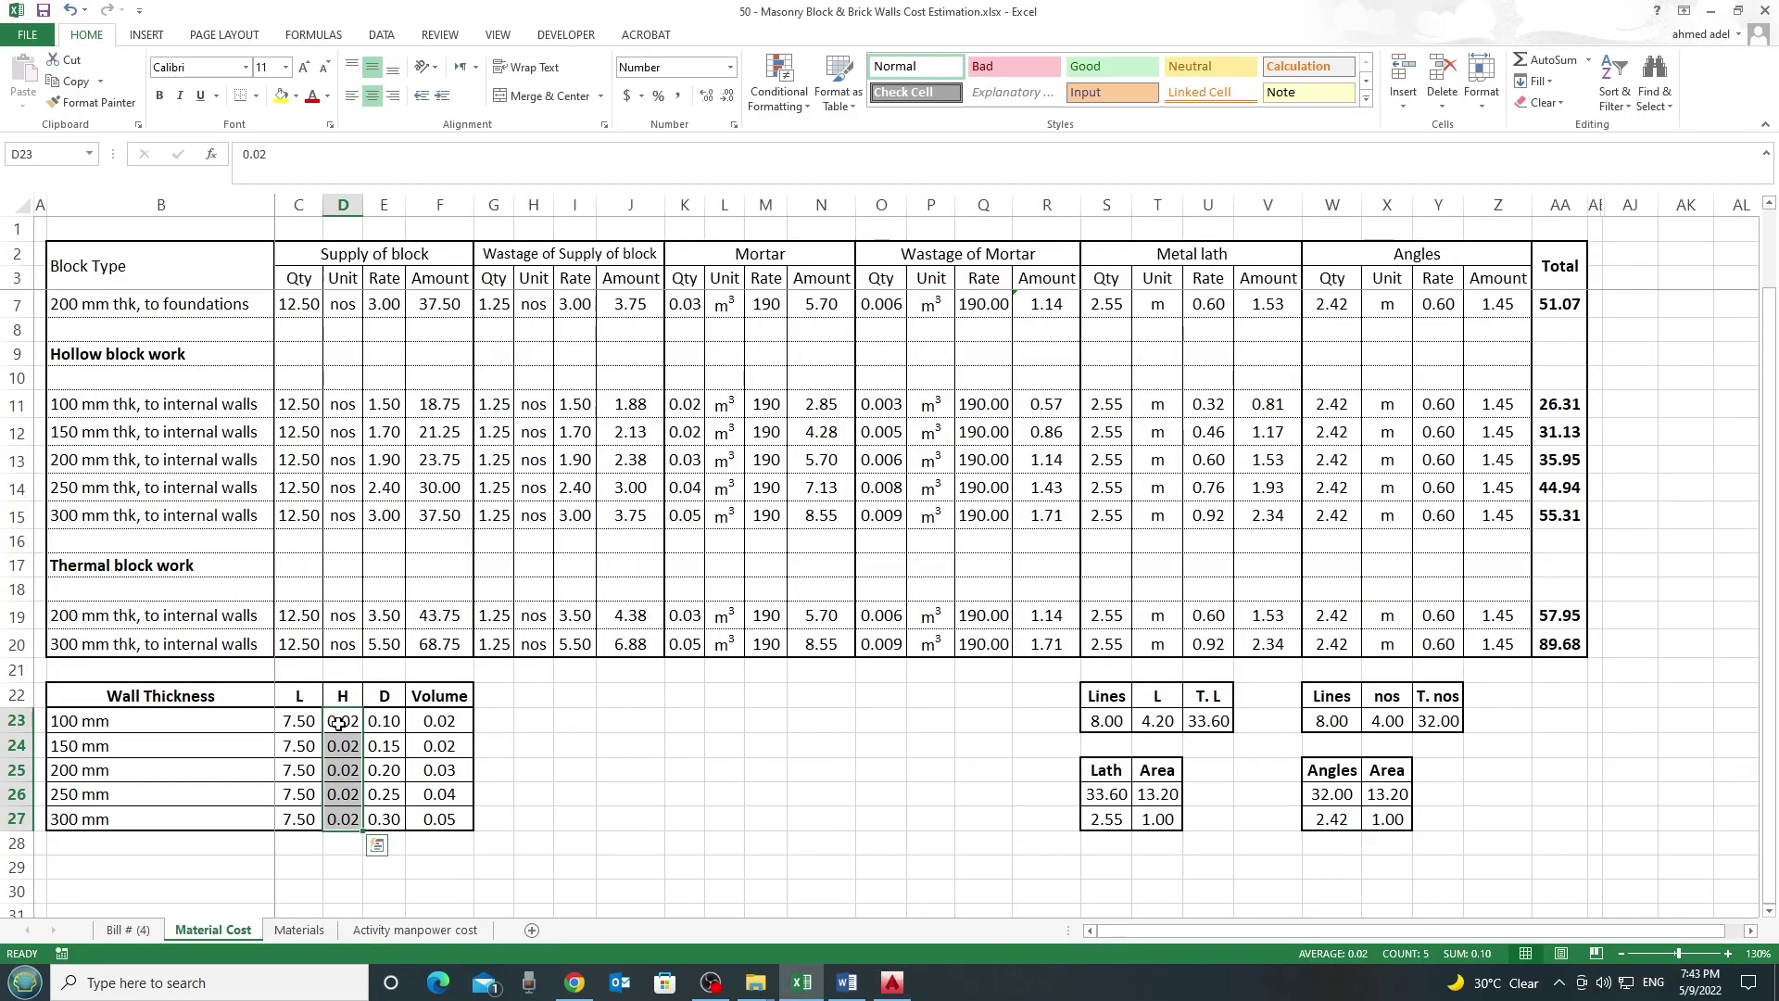
{"action": "left_click_drag", "start_coordinate": [348, 722], "coordinate": [339, 814]}
Compare the depth D values in E23 to E27 with the AutoCAD wall drawing and the wall thicknesses in B23 to B27
{"action": "left_click_drag", "start_coordinate": [388, 720], "coordinate": [383, 807]}
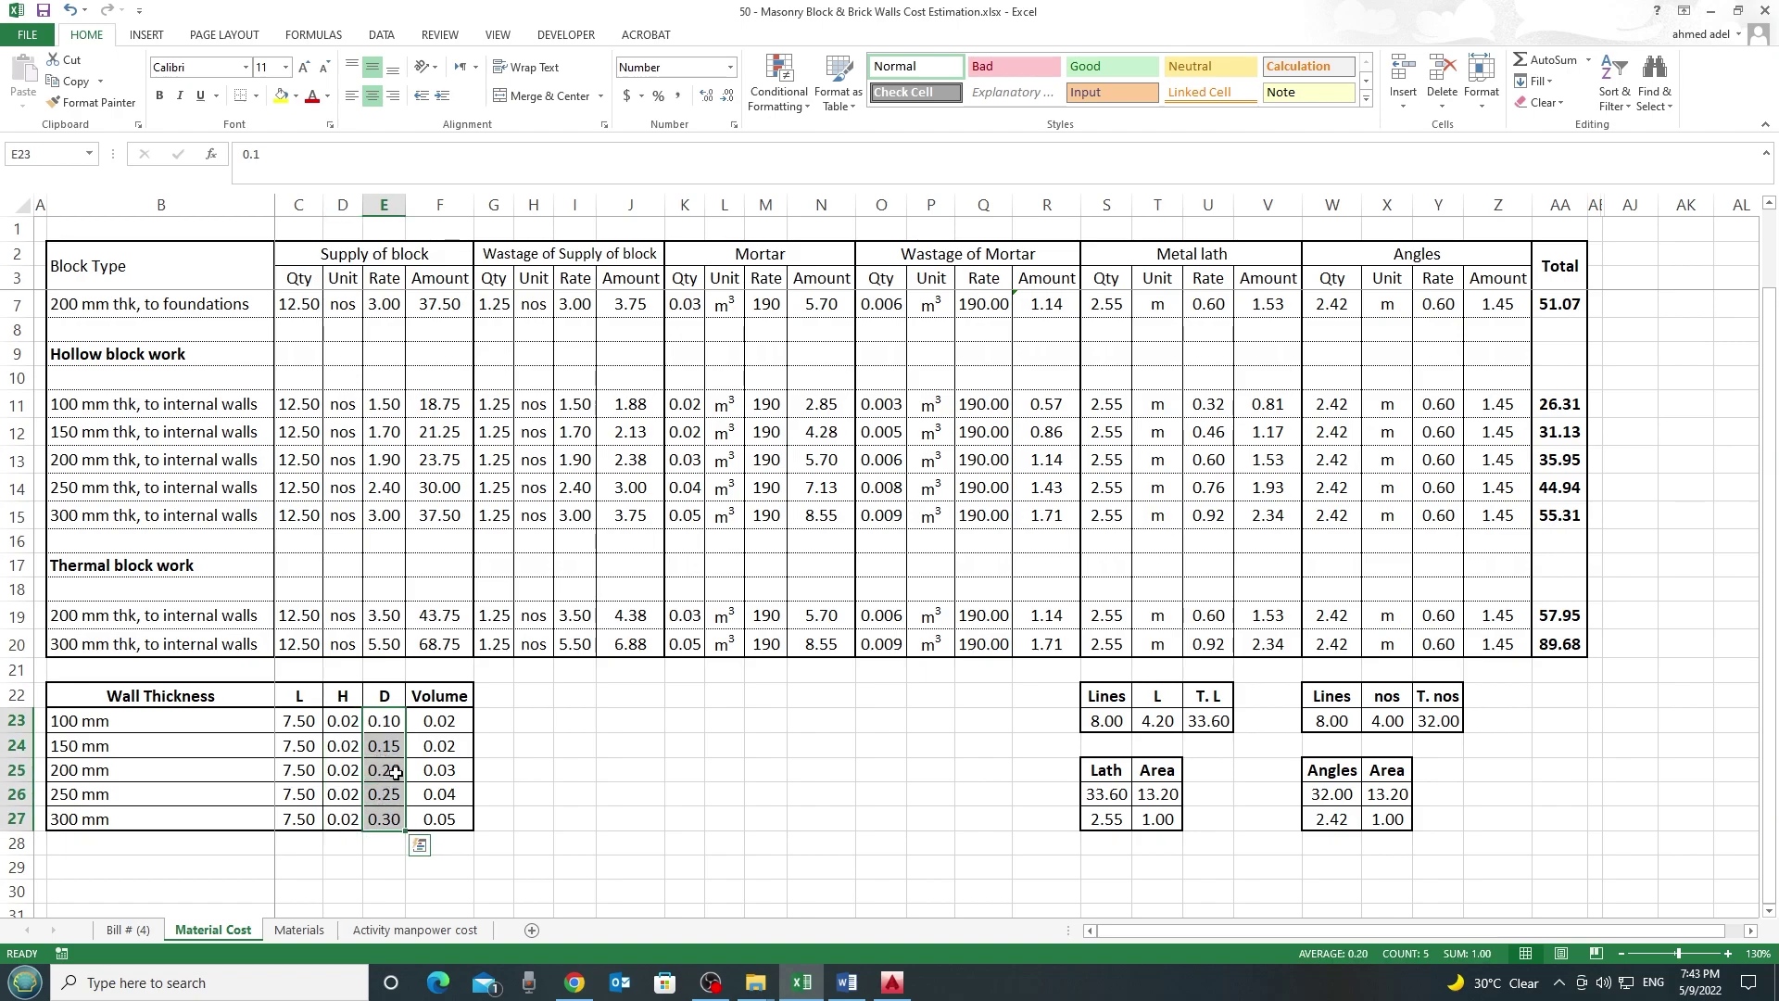
{"action": "key", "text": "alt+Tab"}
{"action": "scroll", "coordinate": [755, 596], "scroll_direction": "down", "scroll_amount": 5}
{"action": "scroll", "coordinate": [1035, 606], "scroll_direction": "up", "scroll_amount": 4}
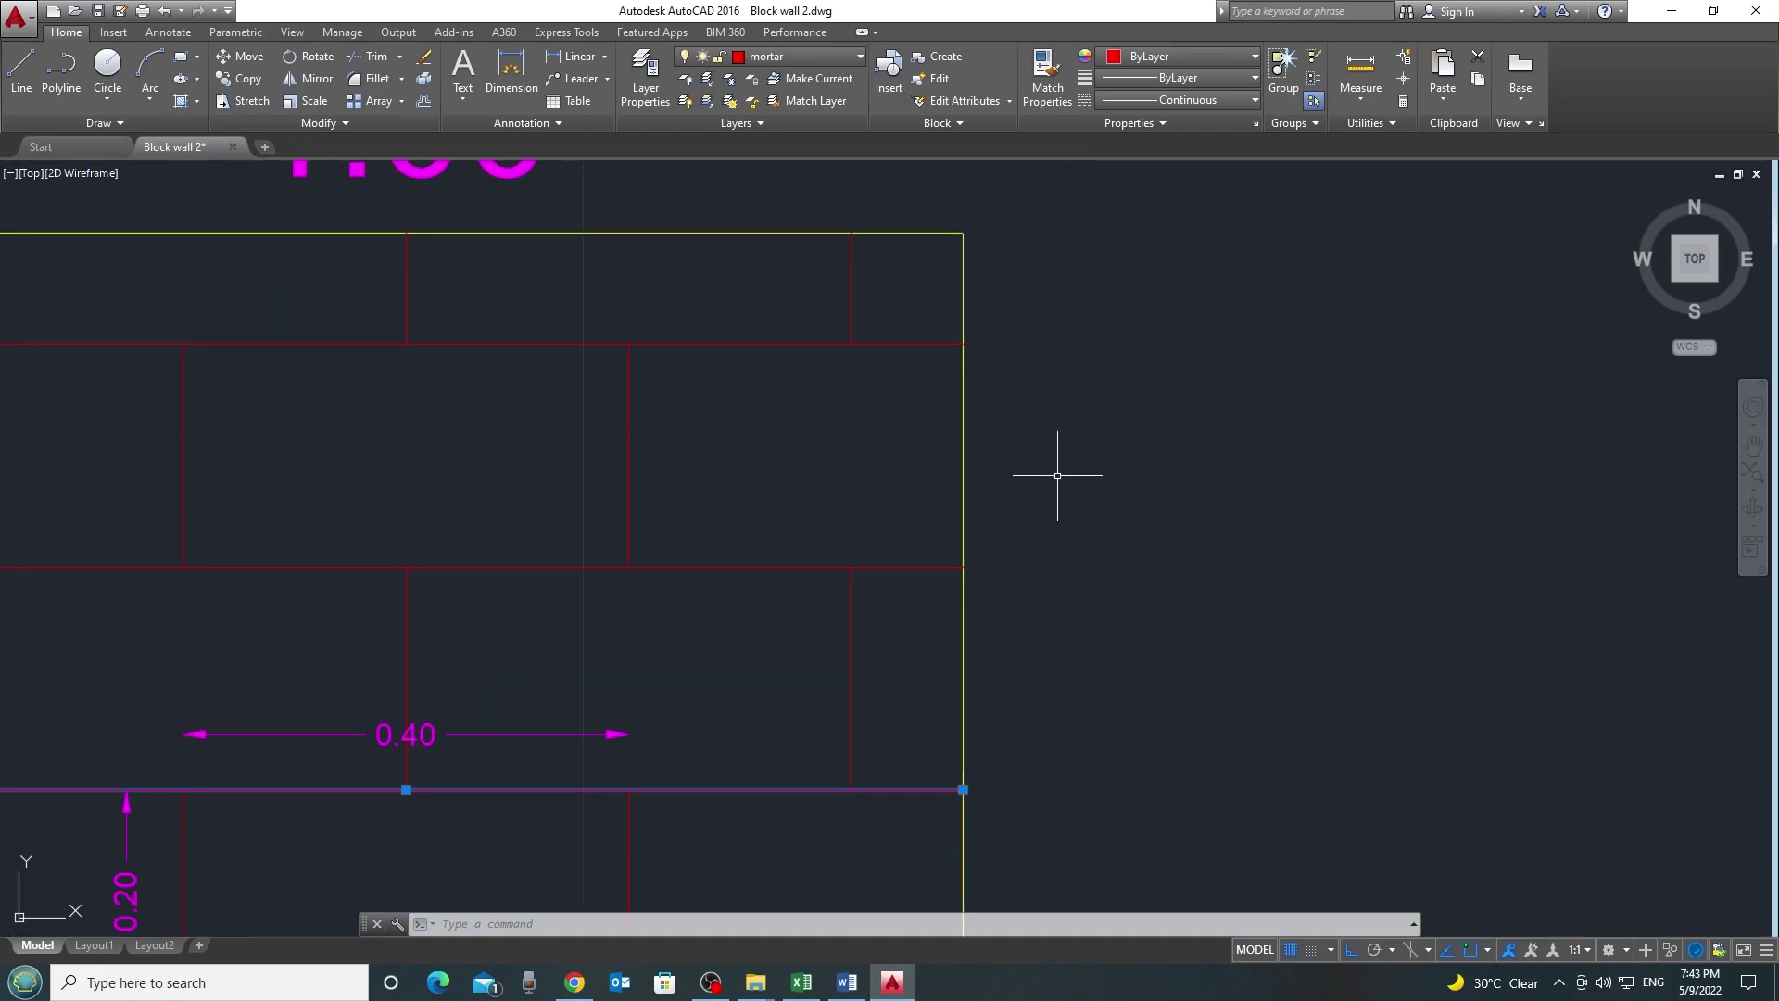
{"action": "key", "text": "alt+Tab"}
{"action": "left_click_drag", "start_coordinate": [186, 724], "coordinate": [171, 816]}
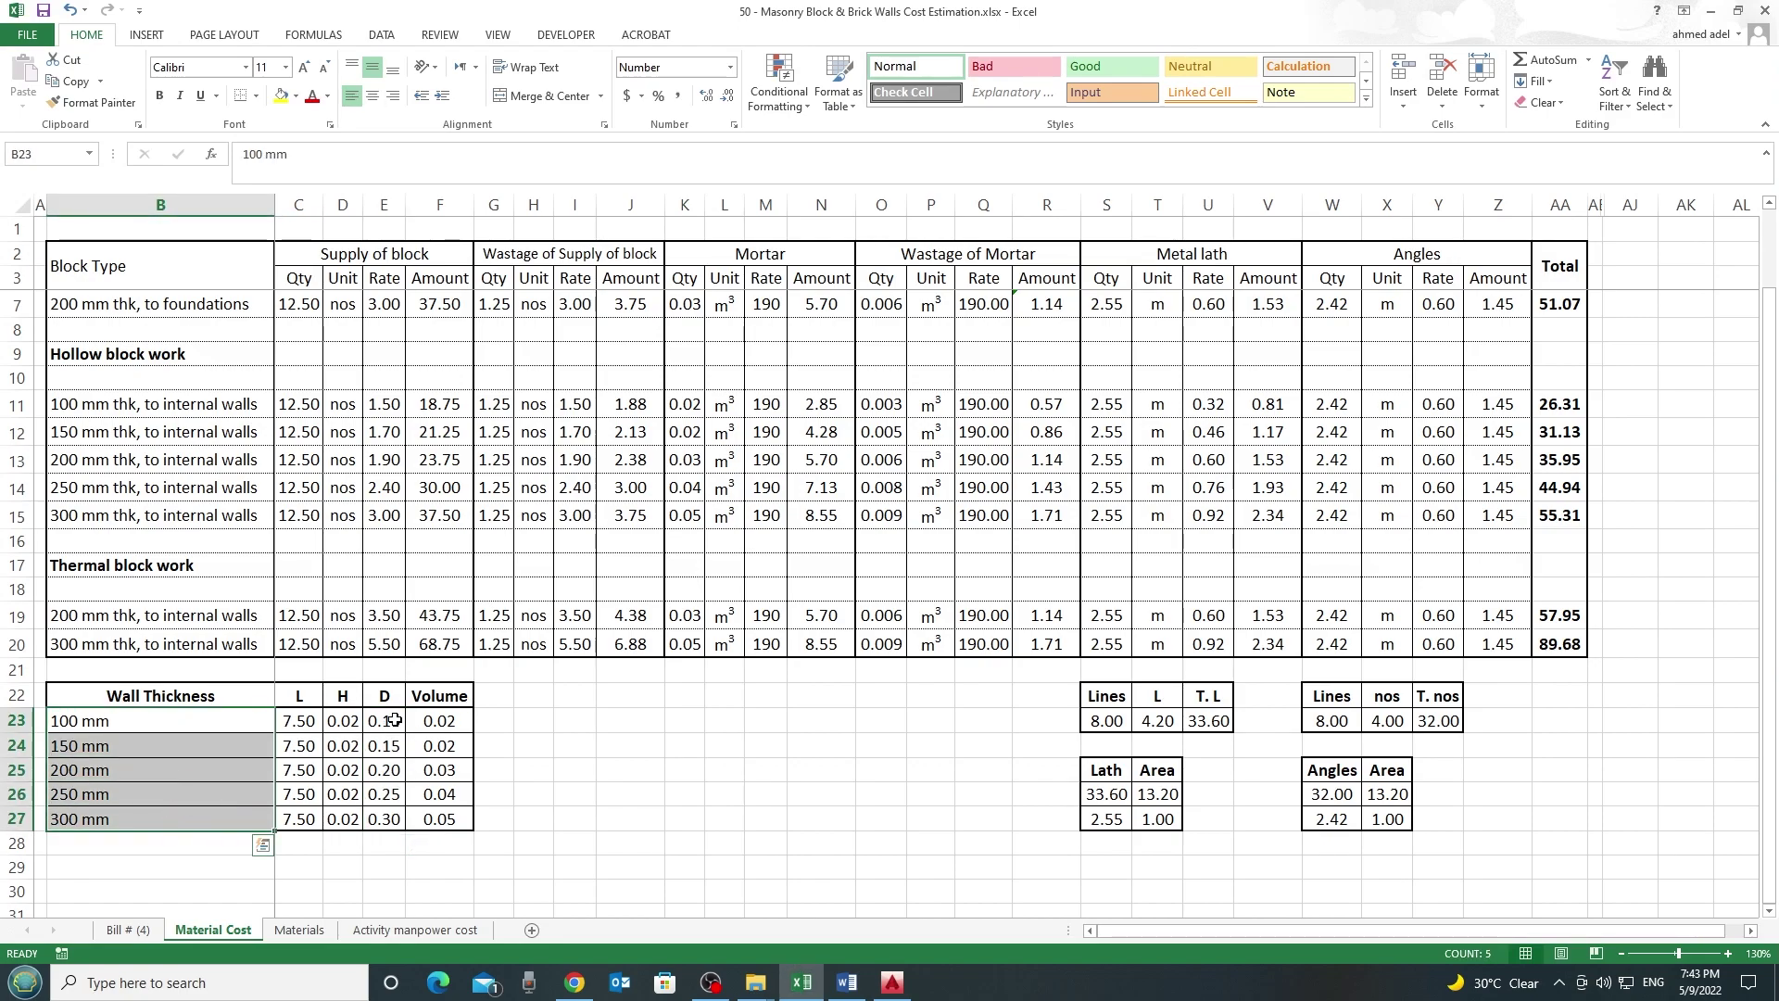
Check each depth D in E23 to E27 against its wall thickness and inspect the Volume formula in F23
{"action": "left_click", "coordinate": [388, 721]}
{"action": "left_click", "coordinate": [100, 725]}
{"action": "left_click", "coordinate": [380, 721]}
{"action": "left_click", "coordinate": [388, 751]}
{"action": "left_click", "coordinate": [384, 775]}
{"action": "left_click", "coordinate": [385, 799]}
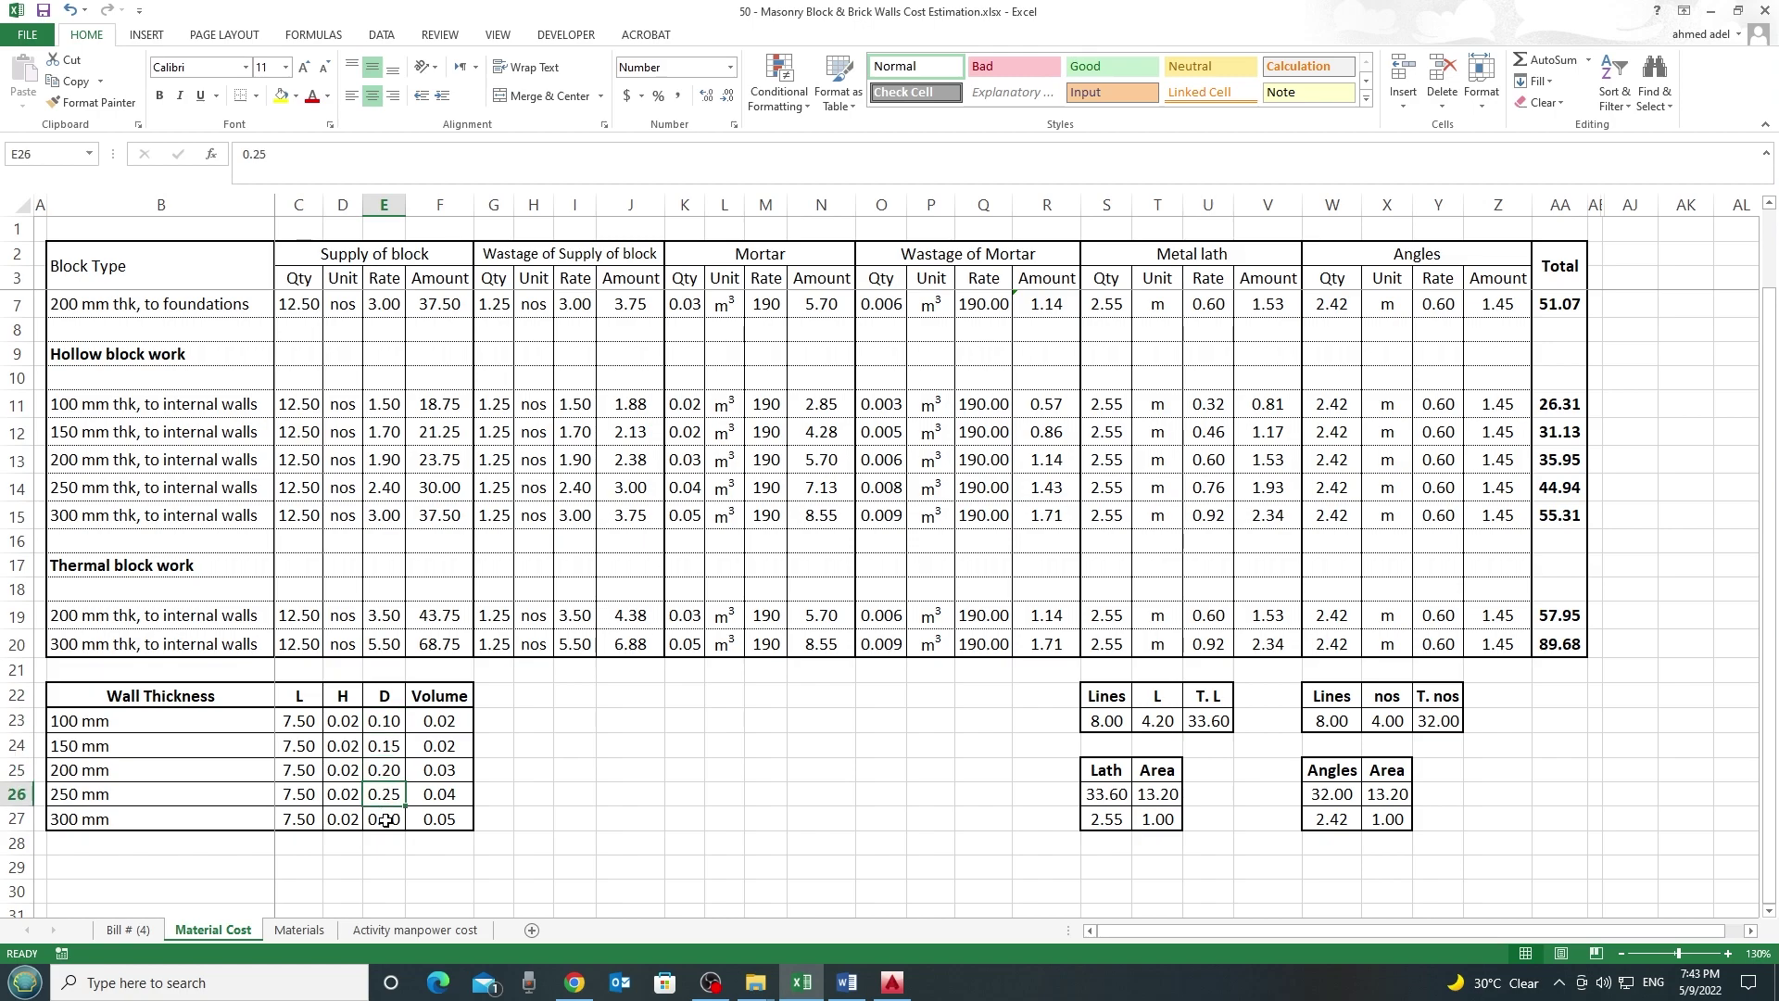
{"action": "left_click", "coordinate": [386, 822]}
{"action": "left_click", "coordinate": [442, 723]}
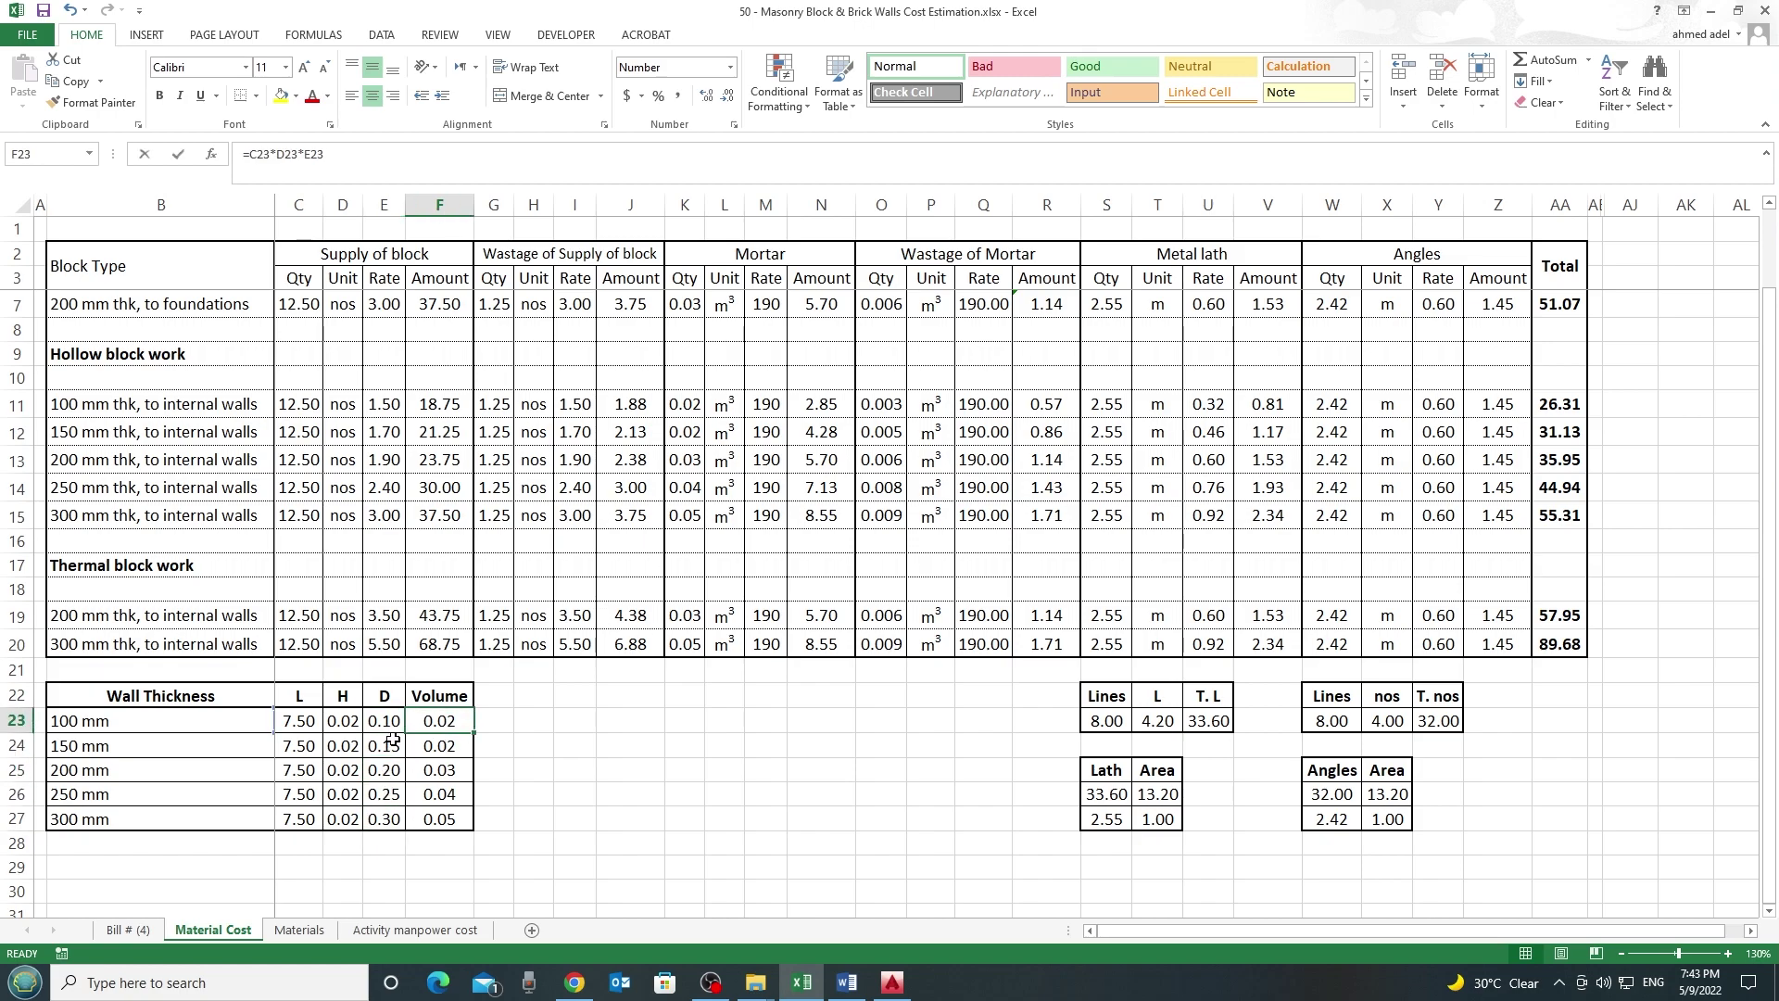
Inspect the Volume formula in F23 and match the volumes in F23 to F27 with the wall thicknesses in B23 to B27
{"action": "double_click", "coordinate": [441, 723]}
{"action": "key", "text": "Escape"}
{"action": "left_click_drag", "start_coordinate": [444, 724], "coordinate": [444, 818]}
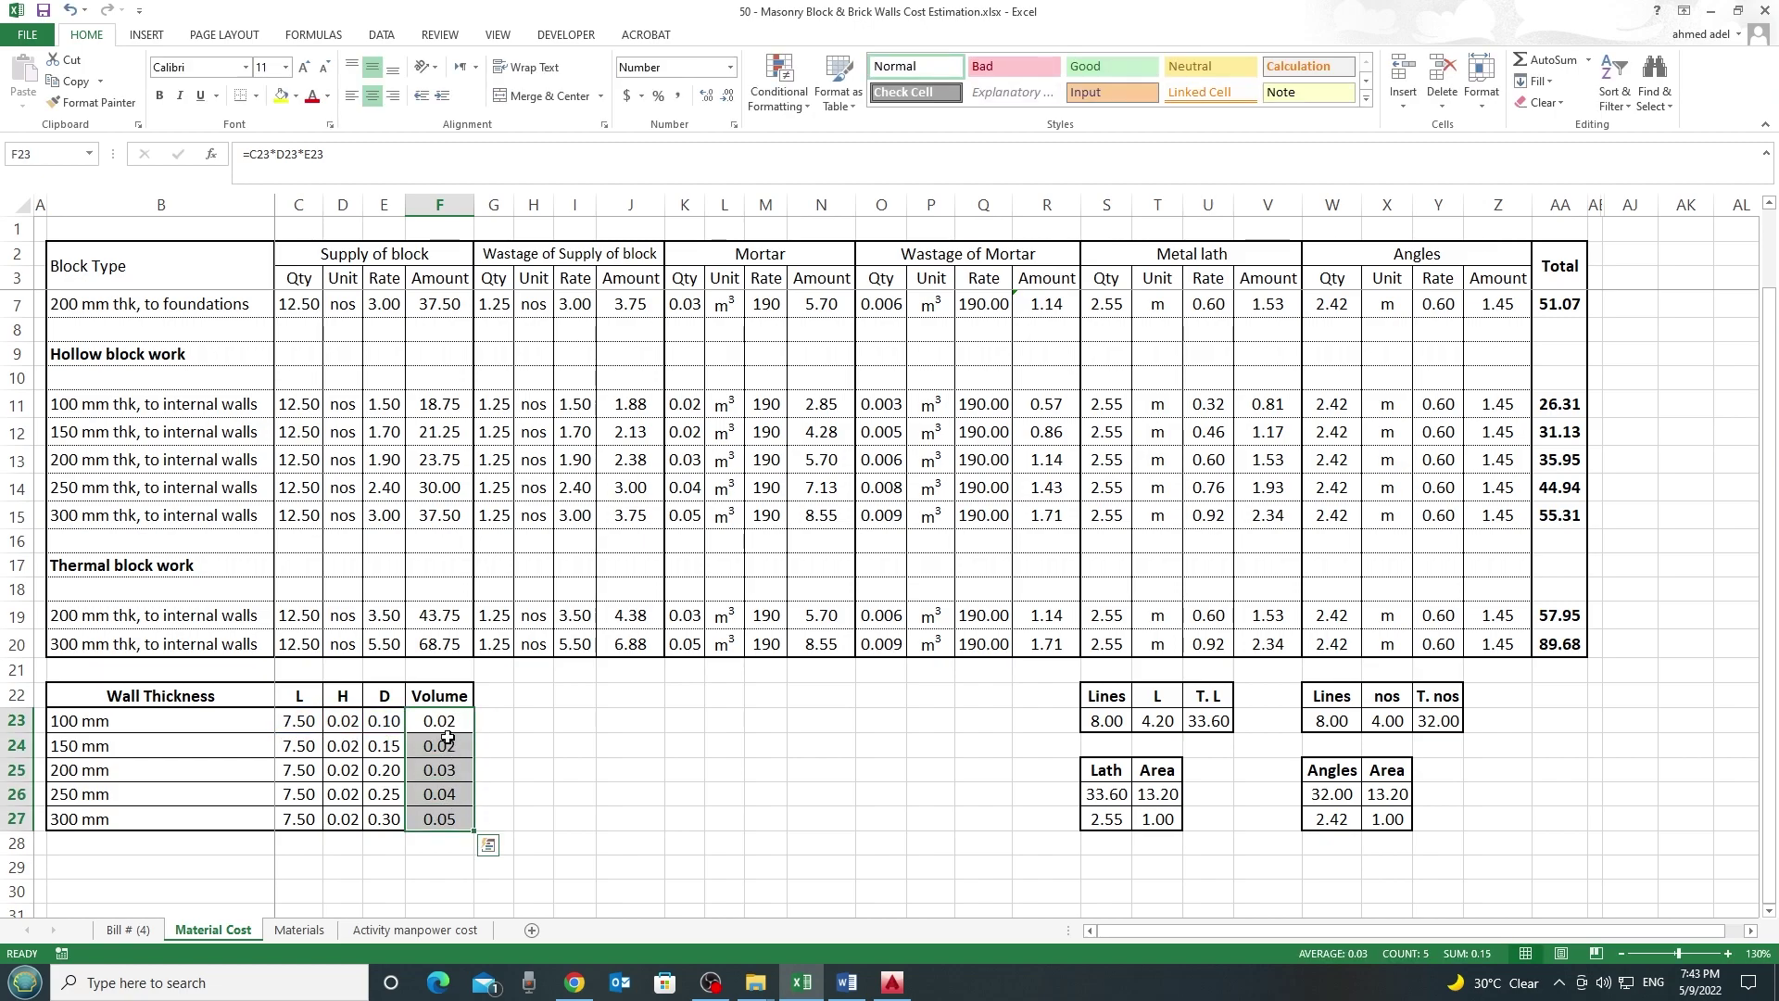
{"action": "left_click_drag", "start_coordinate": [137, 721], "coordinate": [139, 819]}
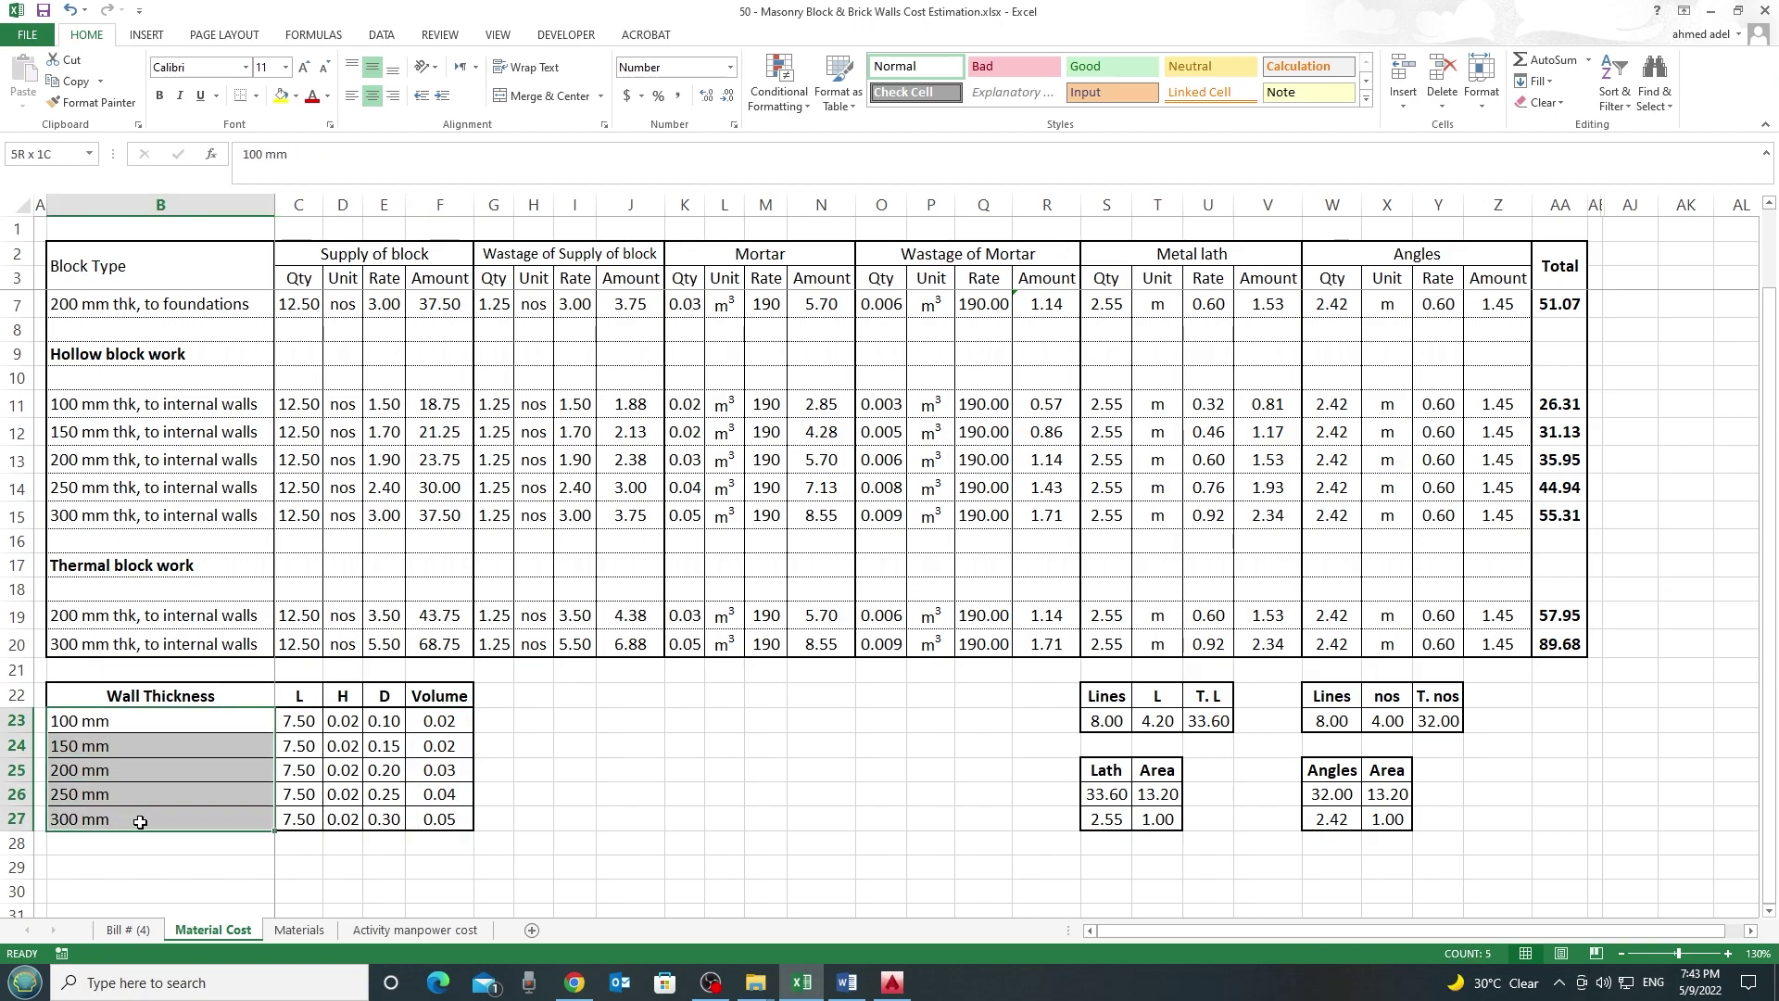
{"action": "left_click_drag", "start_coordinate": [450, 720], "coordinate": [435, 812]}
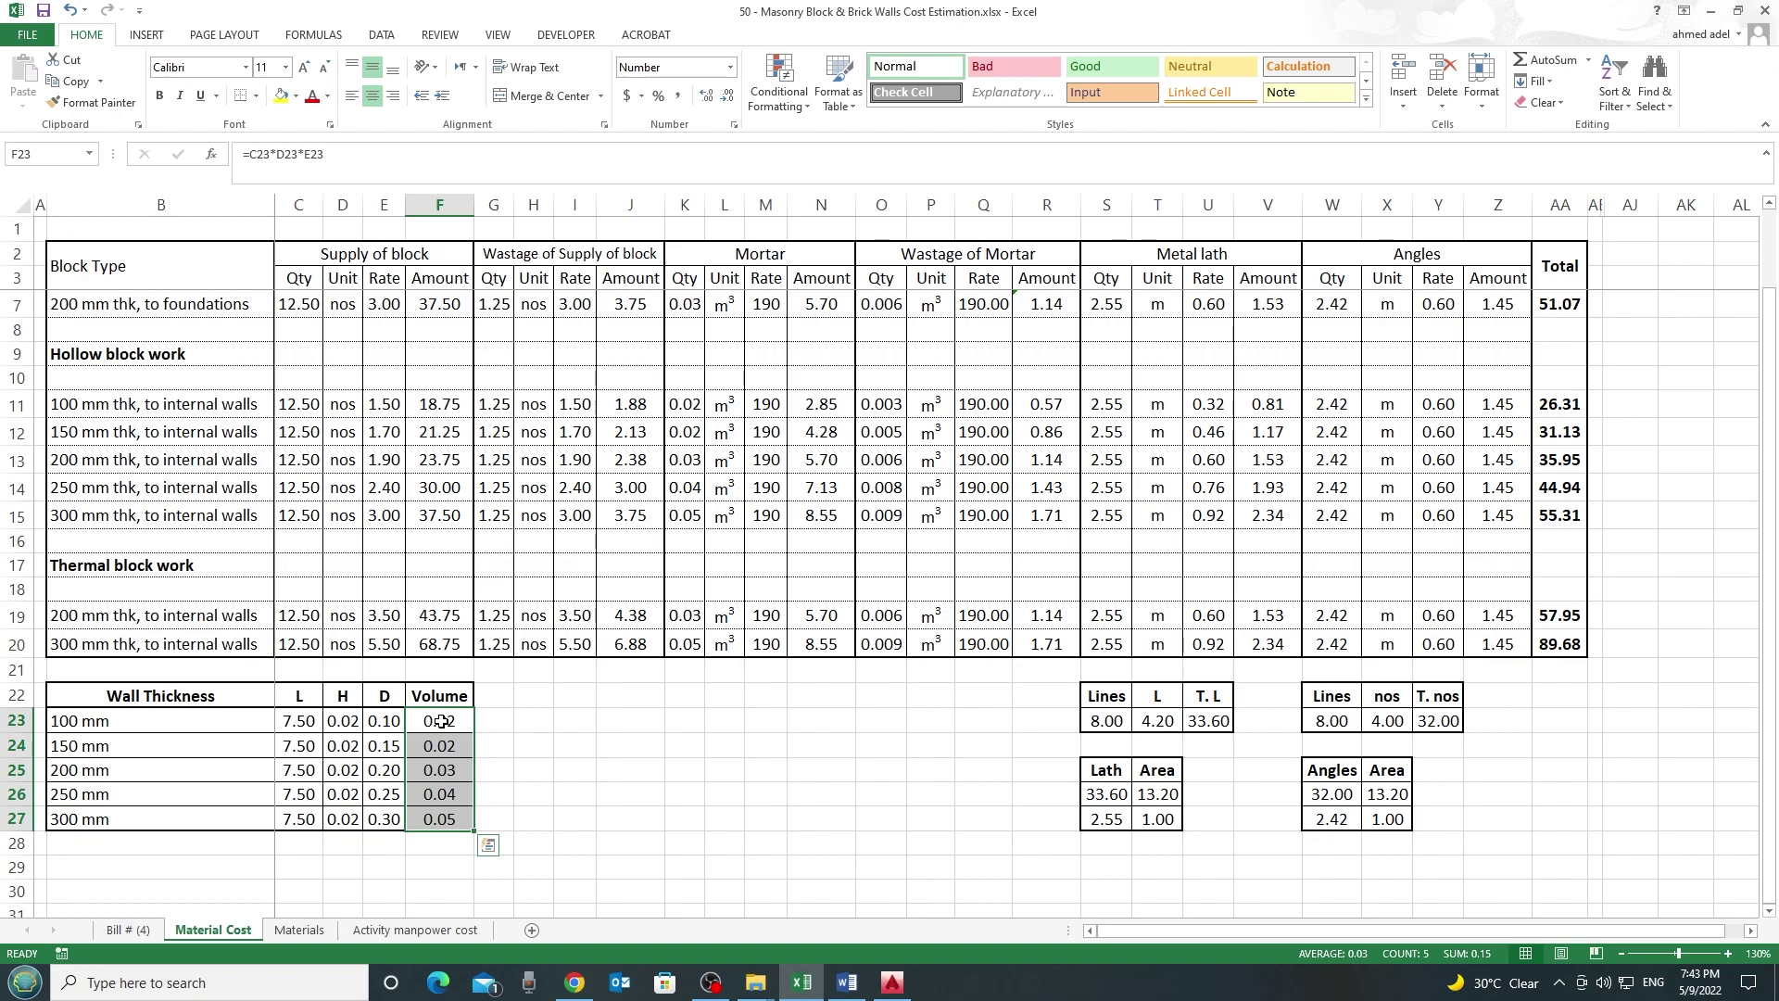
Trace the mortar quantity in K6 for the 150 mm solid block wall back to its volume in F24
{"action": "scroll", "coordinate": [690, 457], "scroll_direction": "up", "scroll_amount": 1}
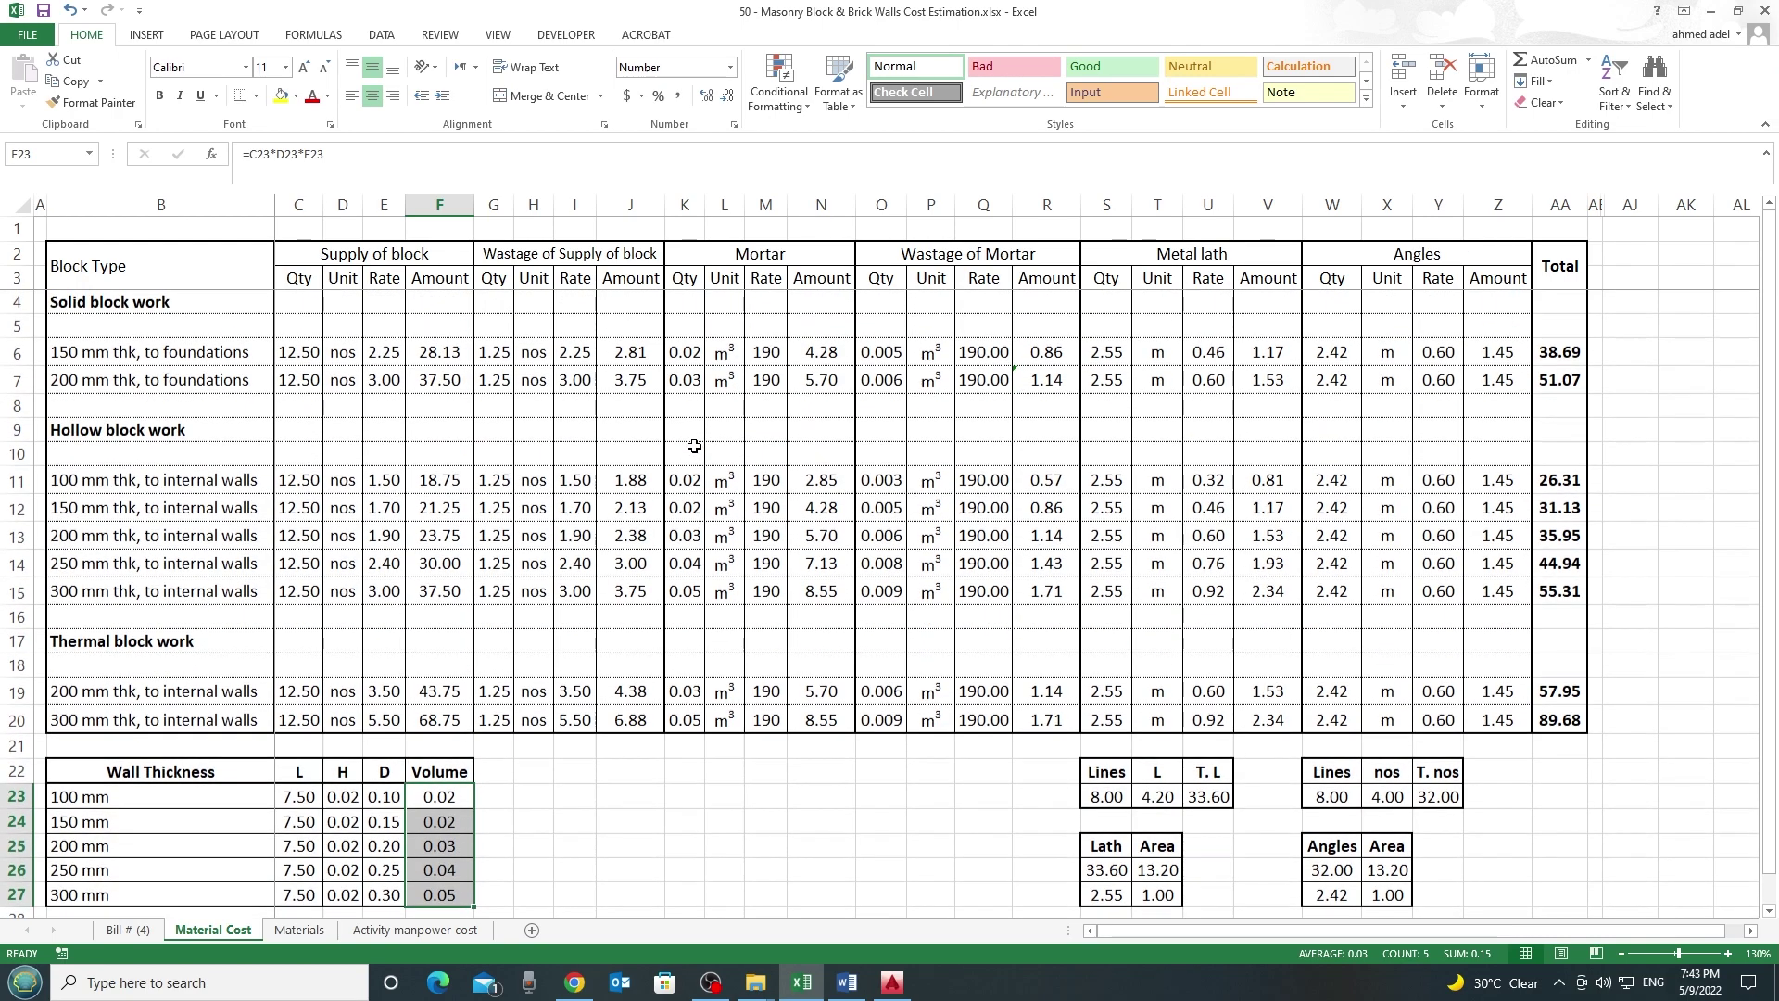
{"action": "left_click", "coordinate": [55, 359]}
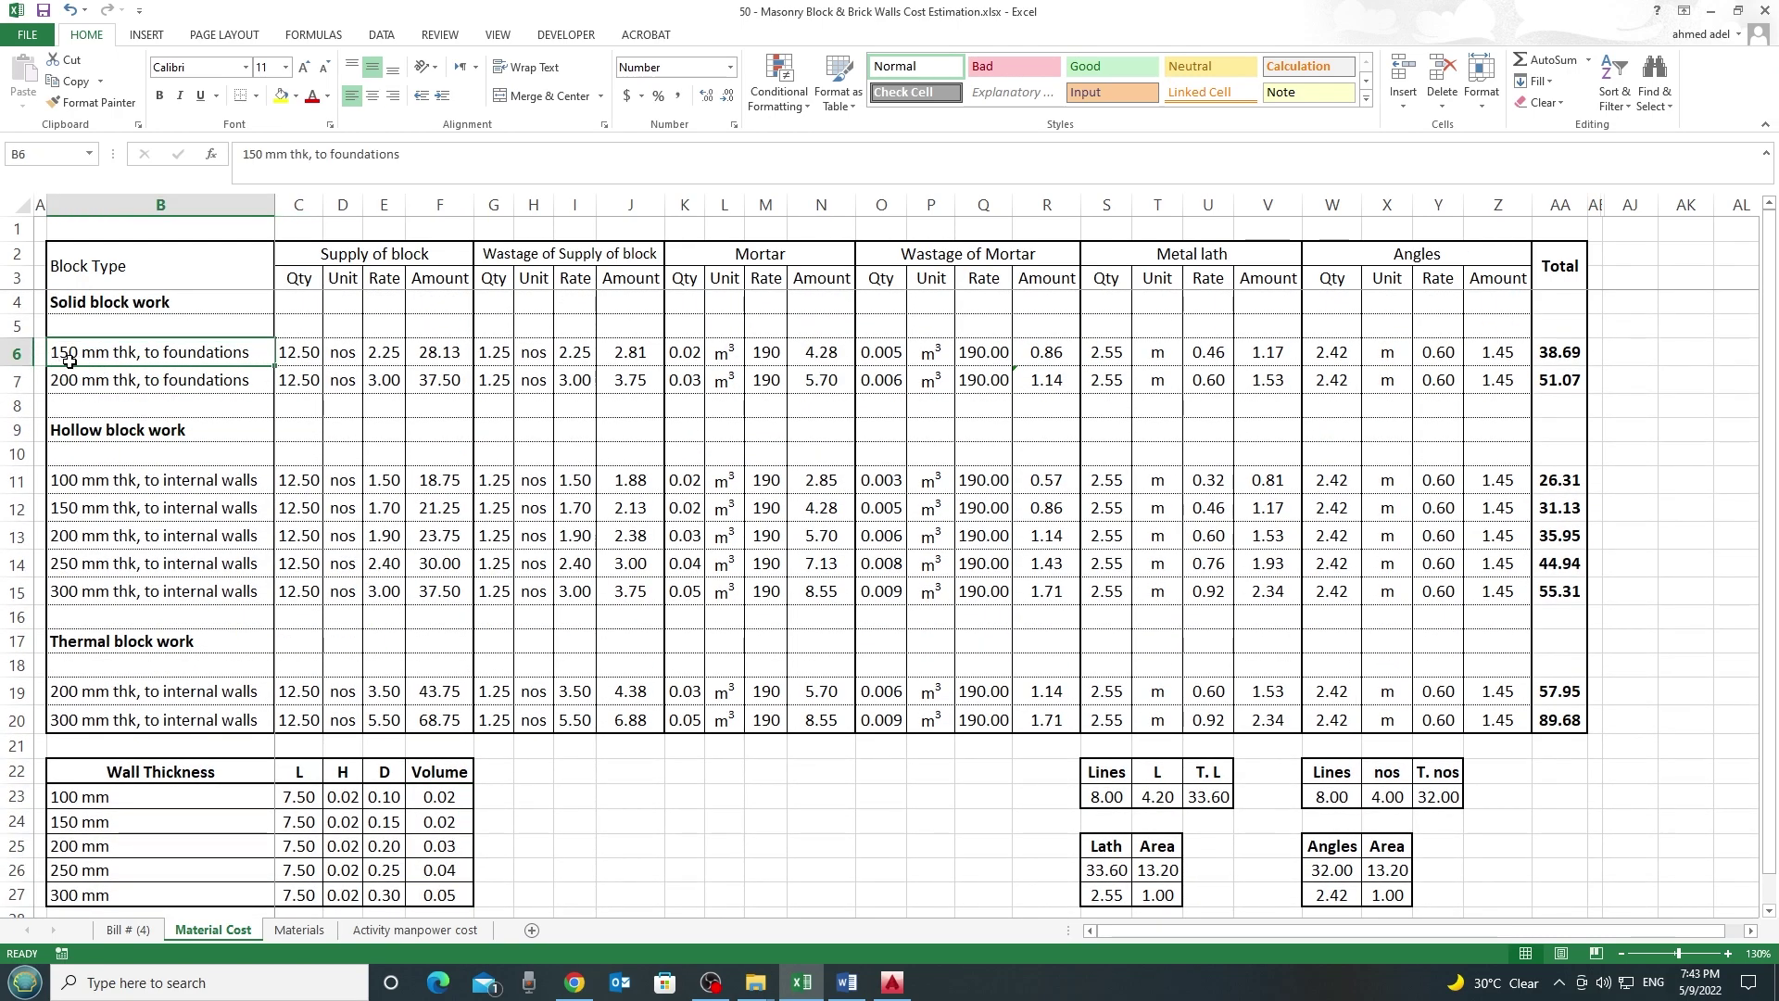
{"action": "scroll", "coordinate": [219, 693], "scroll_direction": "down", "scroll_amount": 1}
{"action": "left_click", "coordinate": [58, 750]}
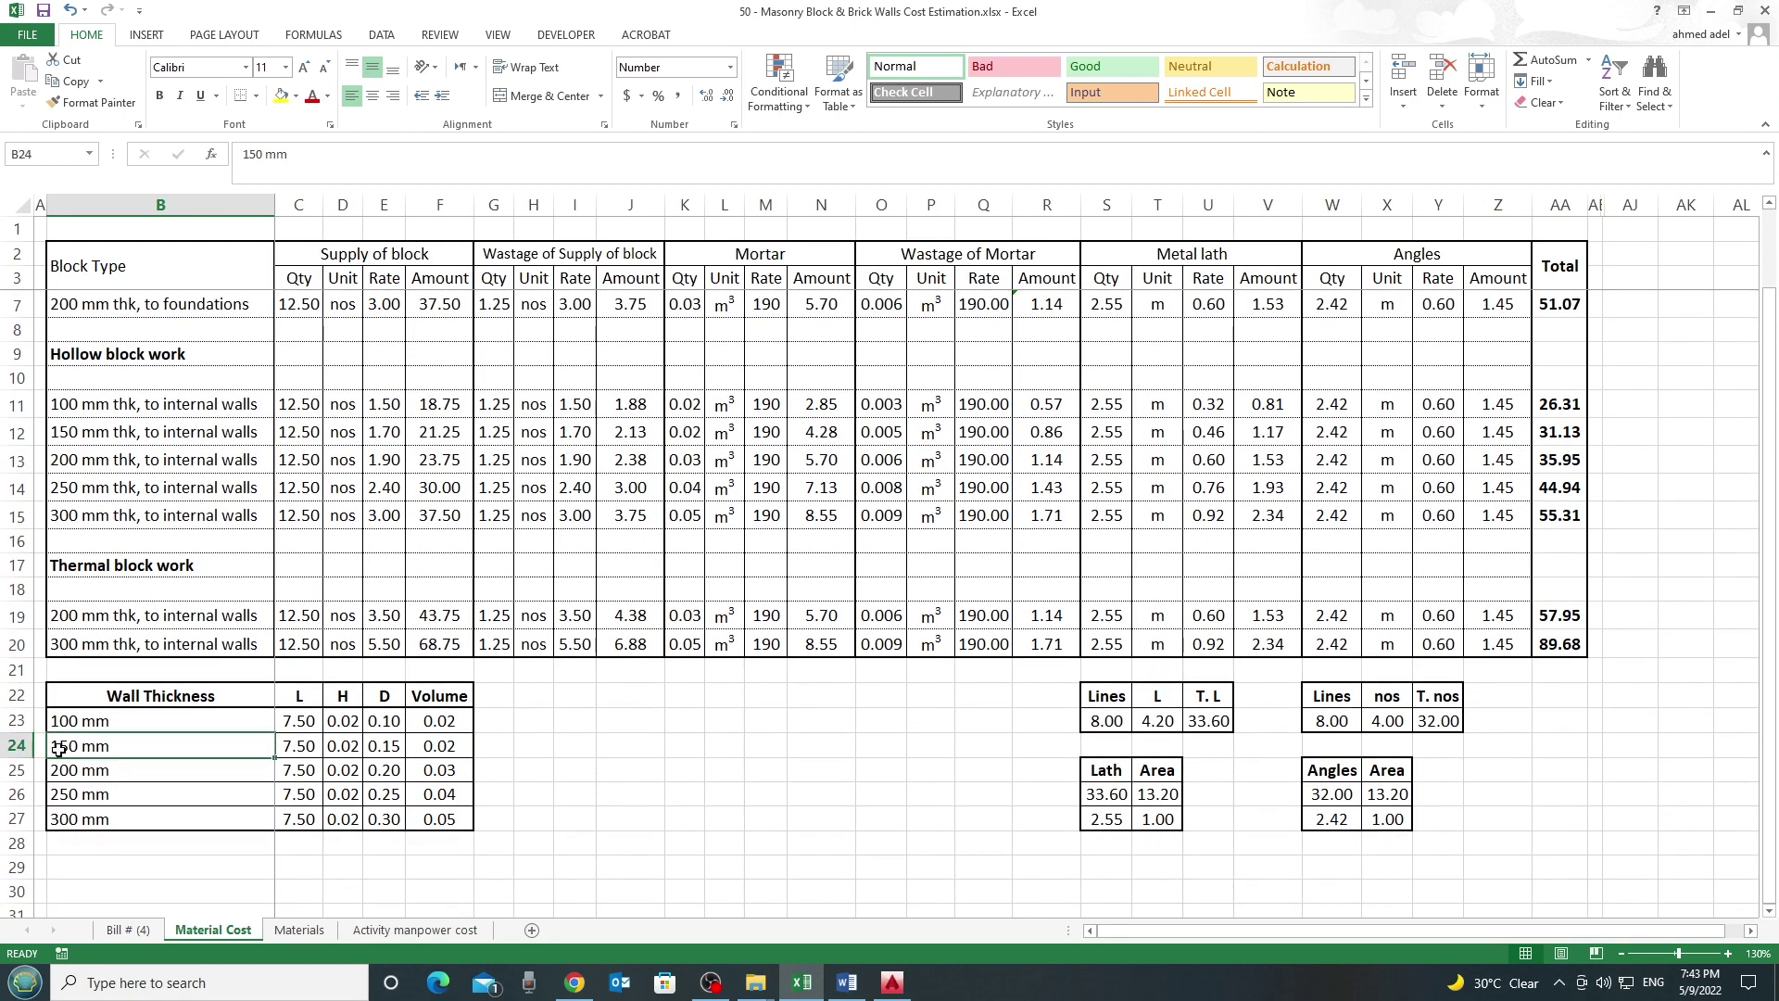
{"action": "left_click", "coordinate": [445, 757]}
{"action": "scroll", "coordinate": [596, 738], "scroll_direction": "up", "scroll_amount": 1}
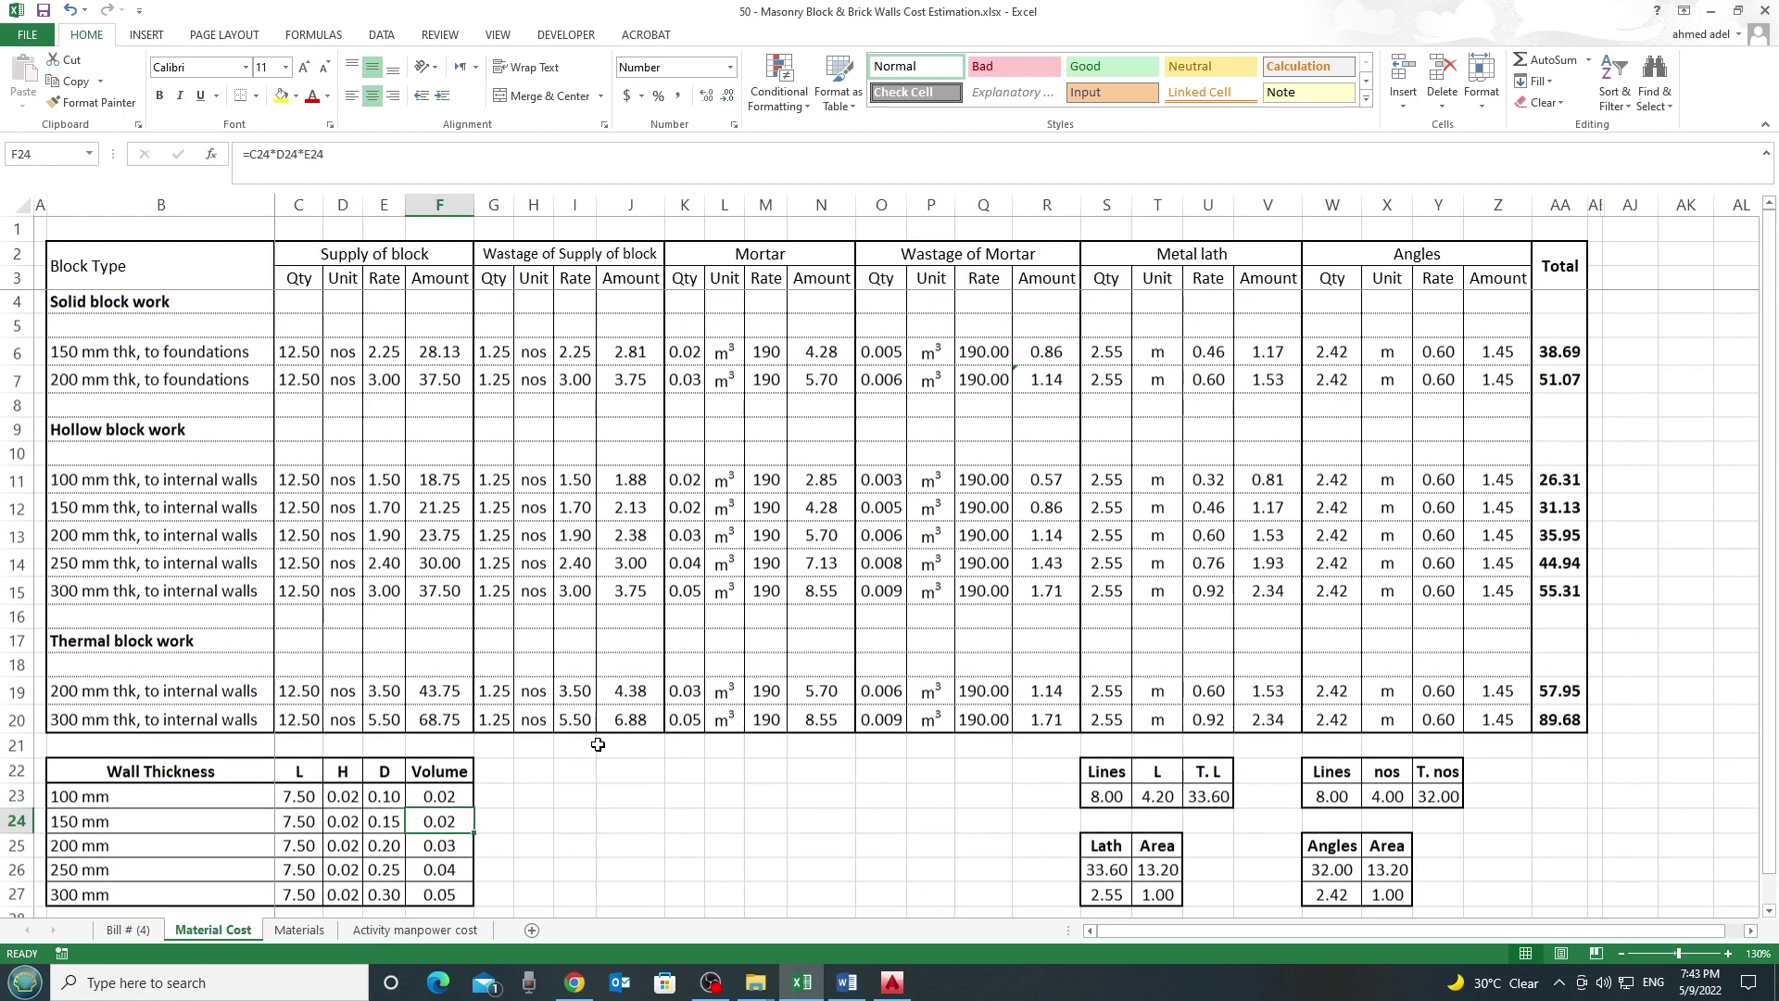
{"action": "left_click", "coordinate": [688, 354]}
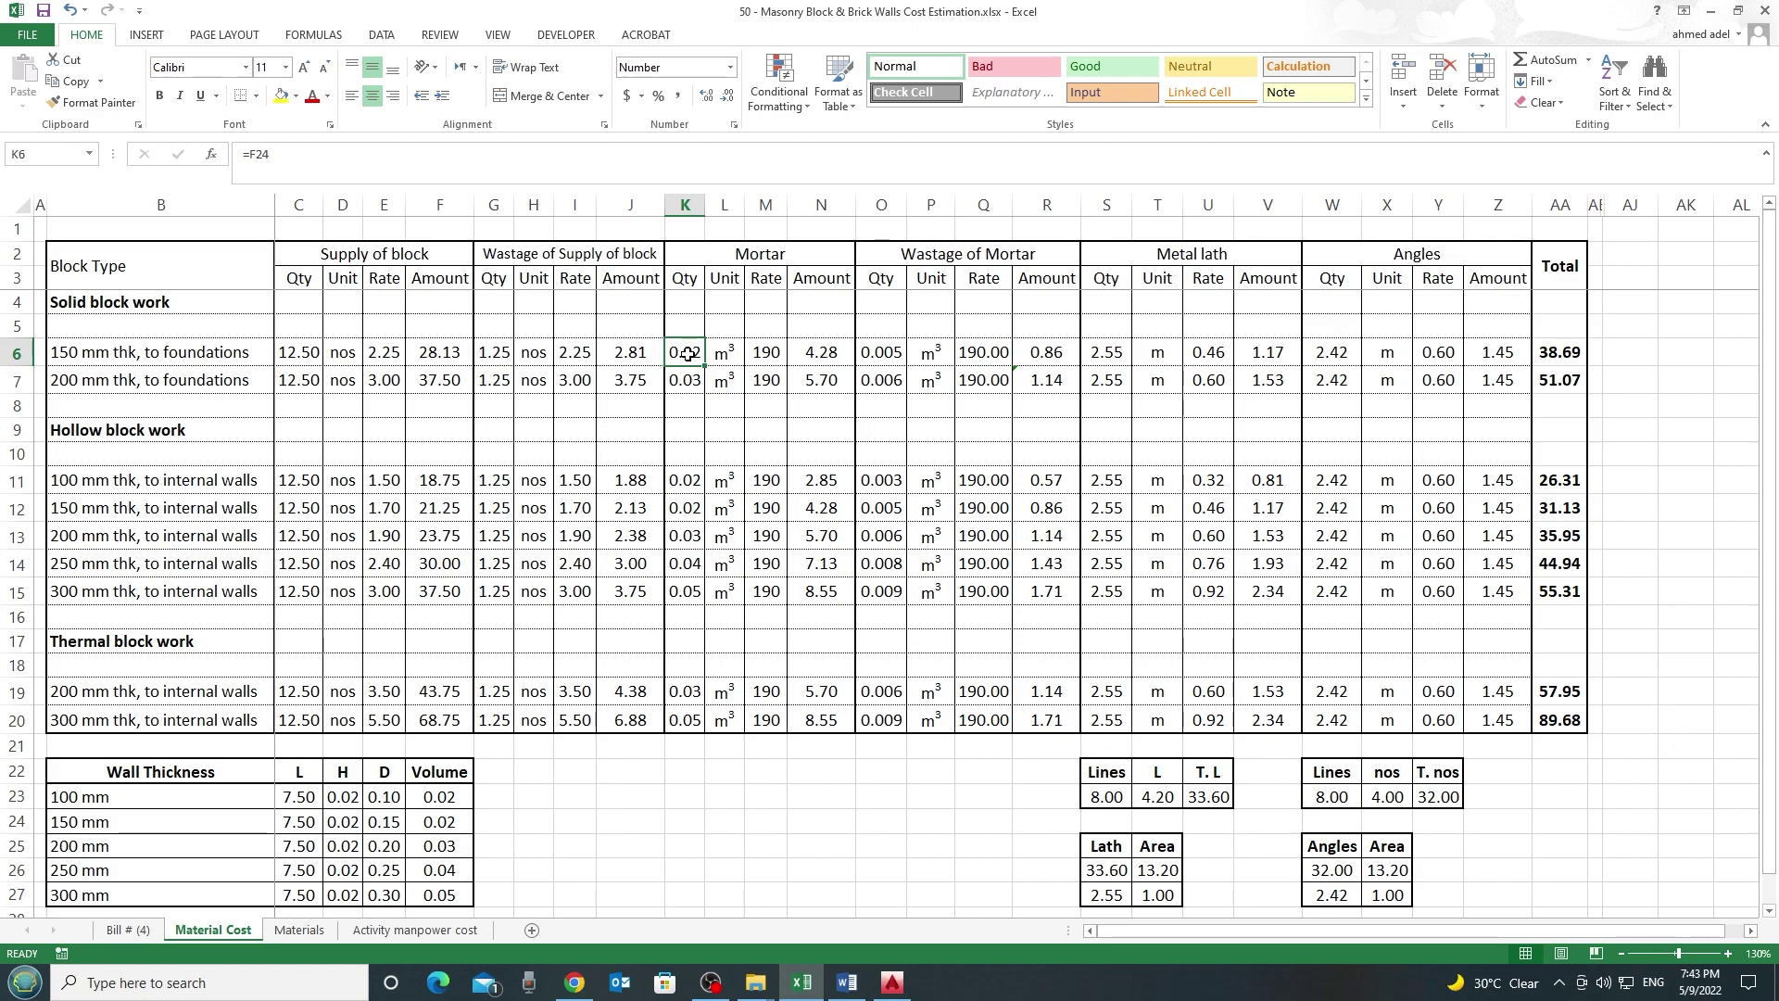
{"action": "left_click", "coordinate": [724, 354]}
{"action": "left_click_drag", "start_coordinate": [691, 353], "coordinate": [698, 359]}
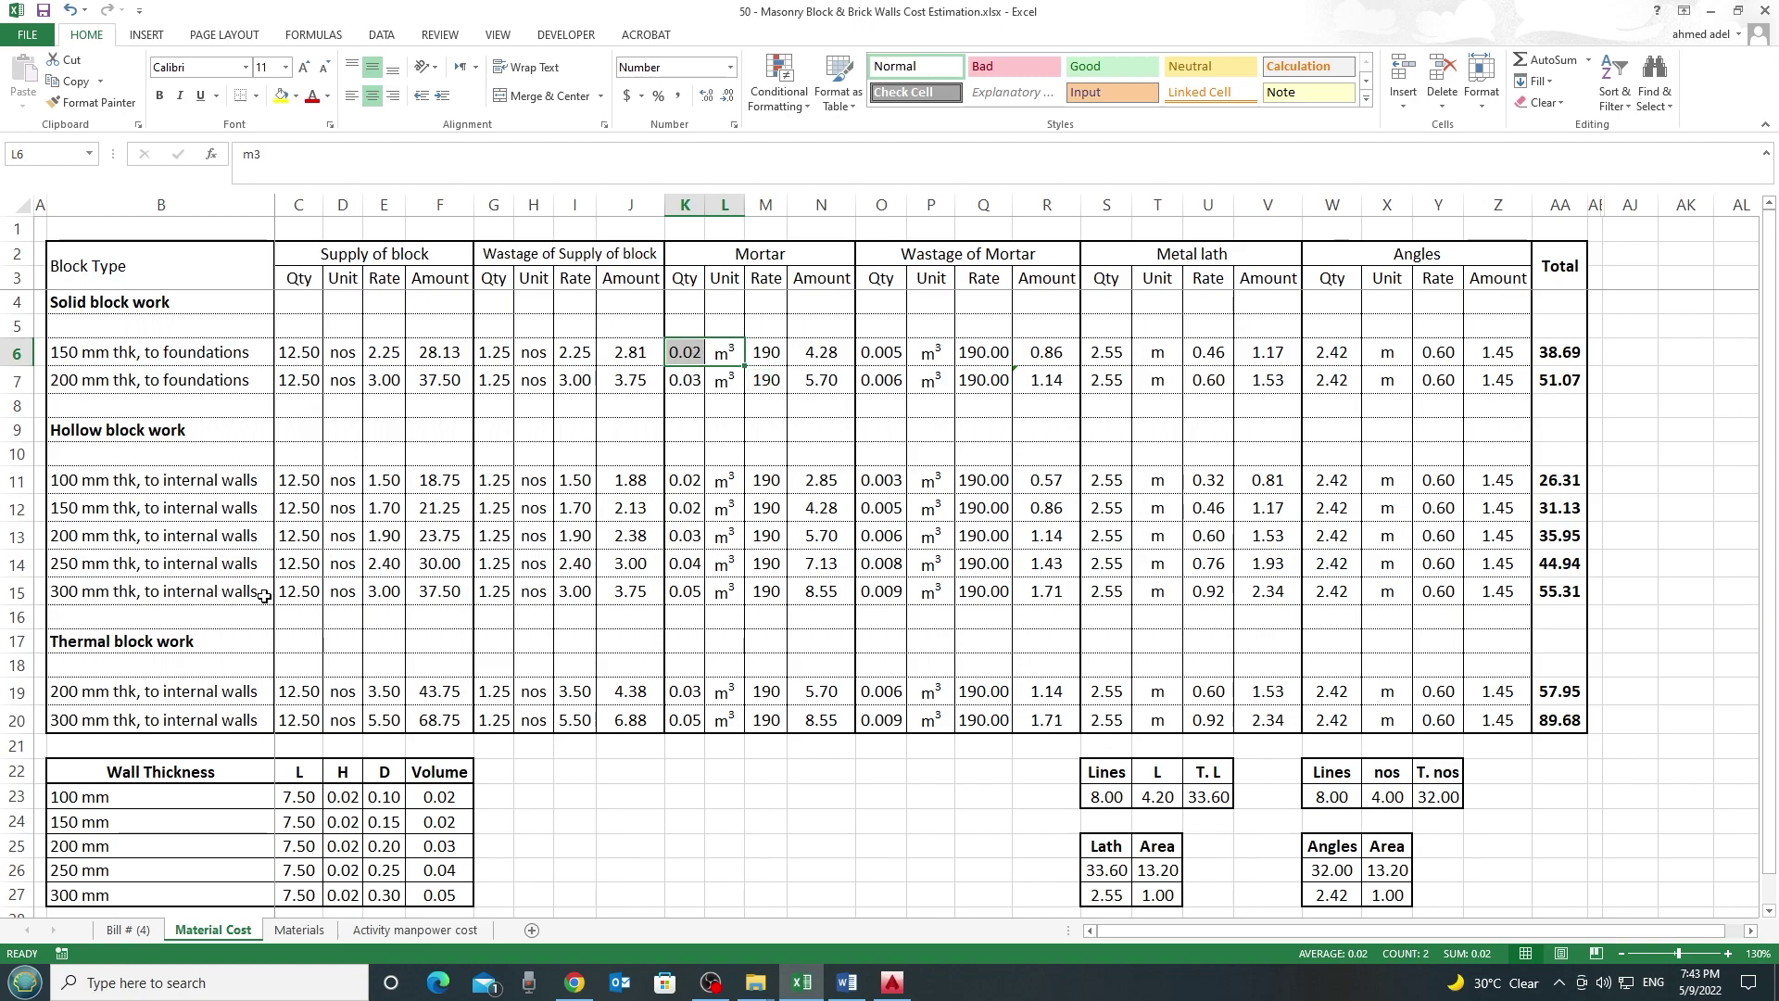
Trace the mortar quantity in K14 for the 250 mm hollow block wall back to its volume in F26
{"action": "left_click", "coordinate": [137, 569]}
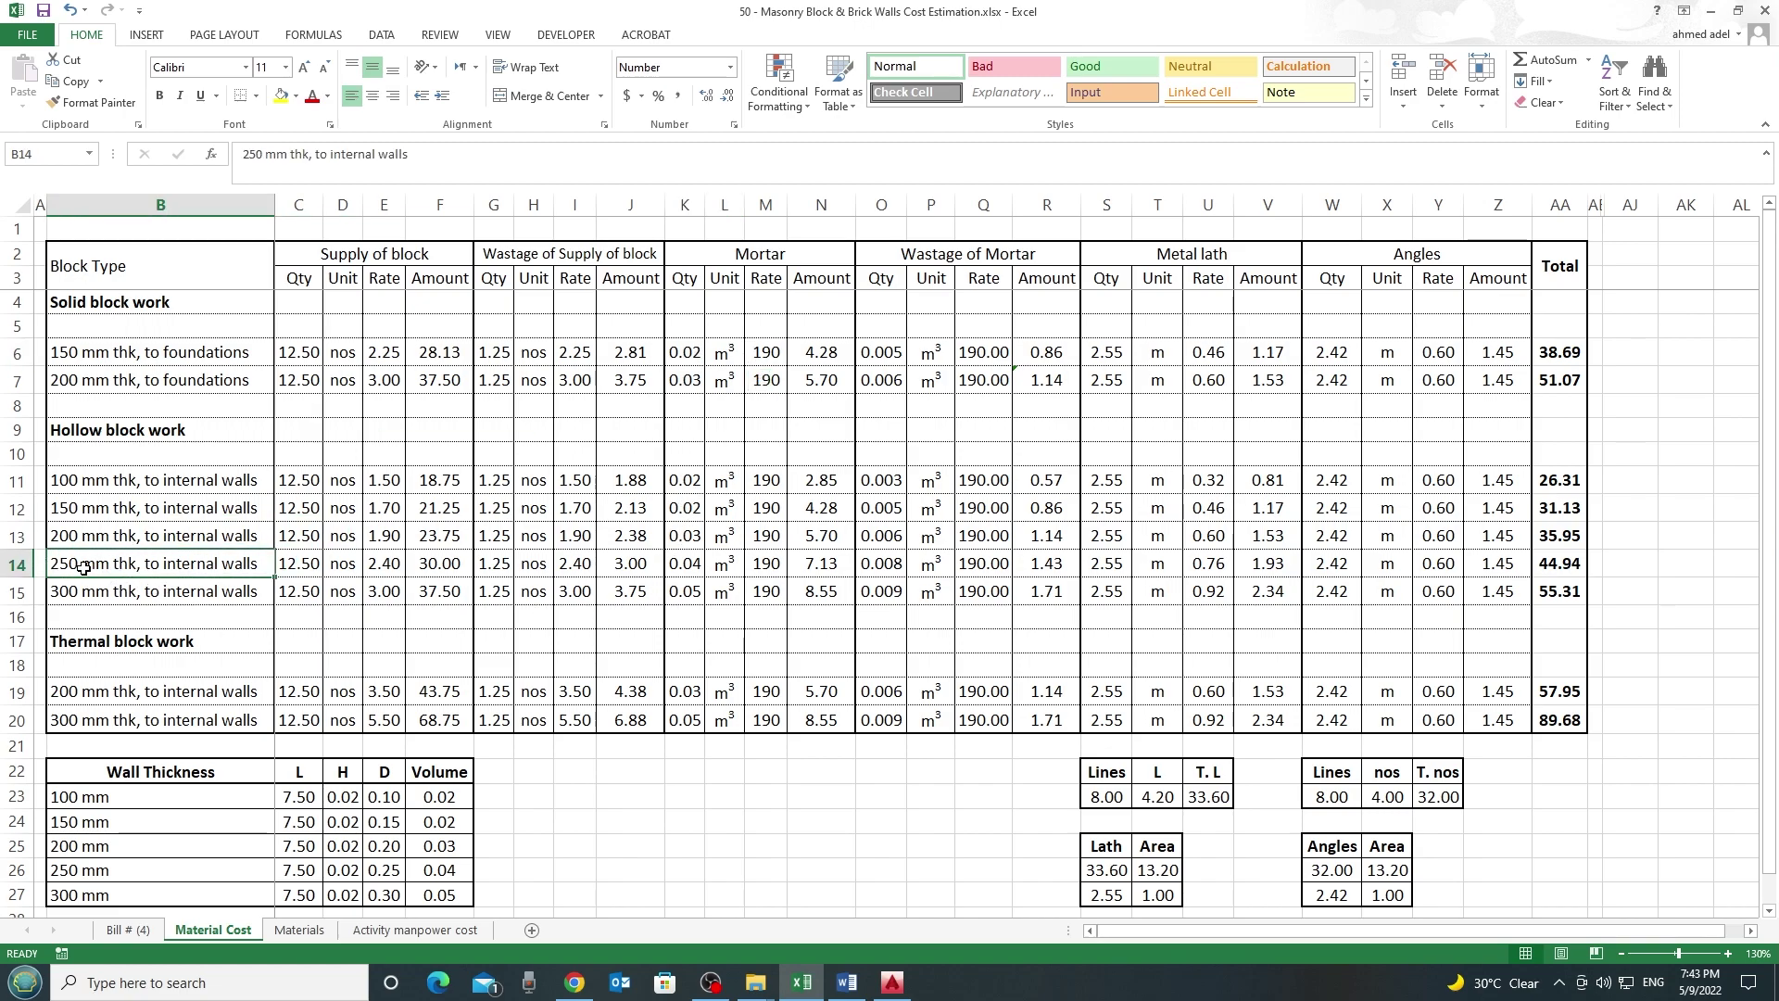
{"action": "scroll", "coordinate": [76, 584], "scroll_direction": "down", "scroll_amount": 1}
{"action": "left_click", "coordinate": [436, 797]}
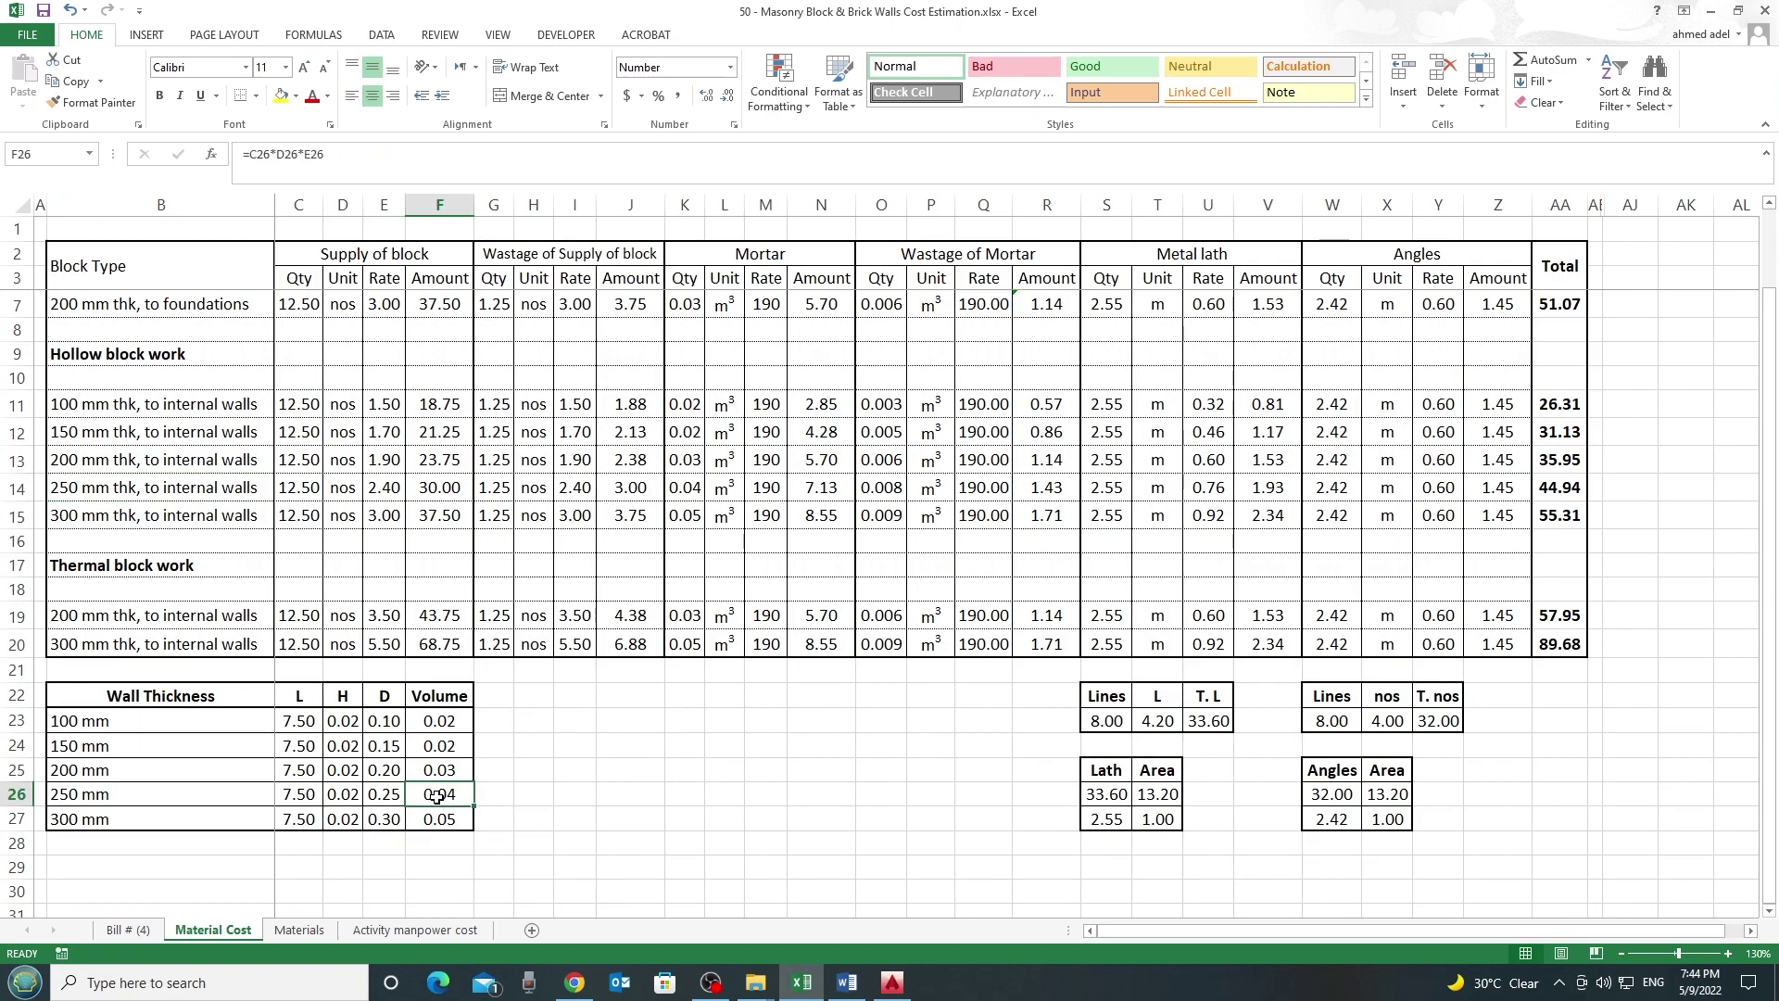
{"action": "left_click", "coordinate": [685, 482]}
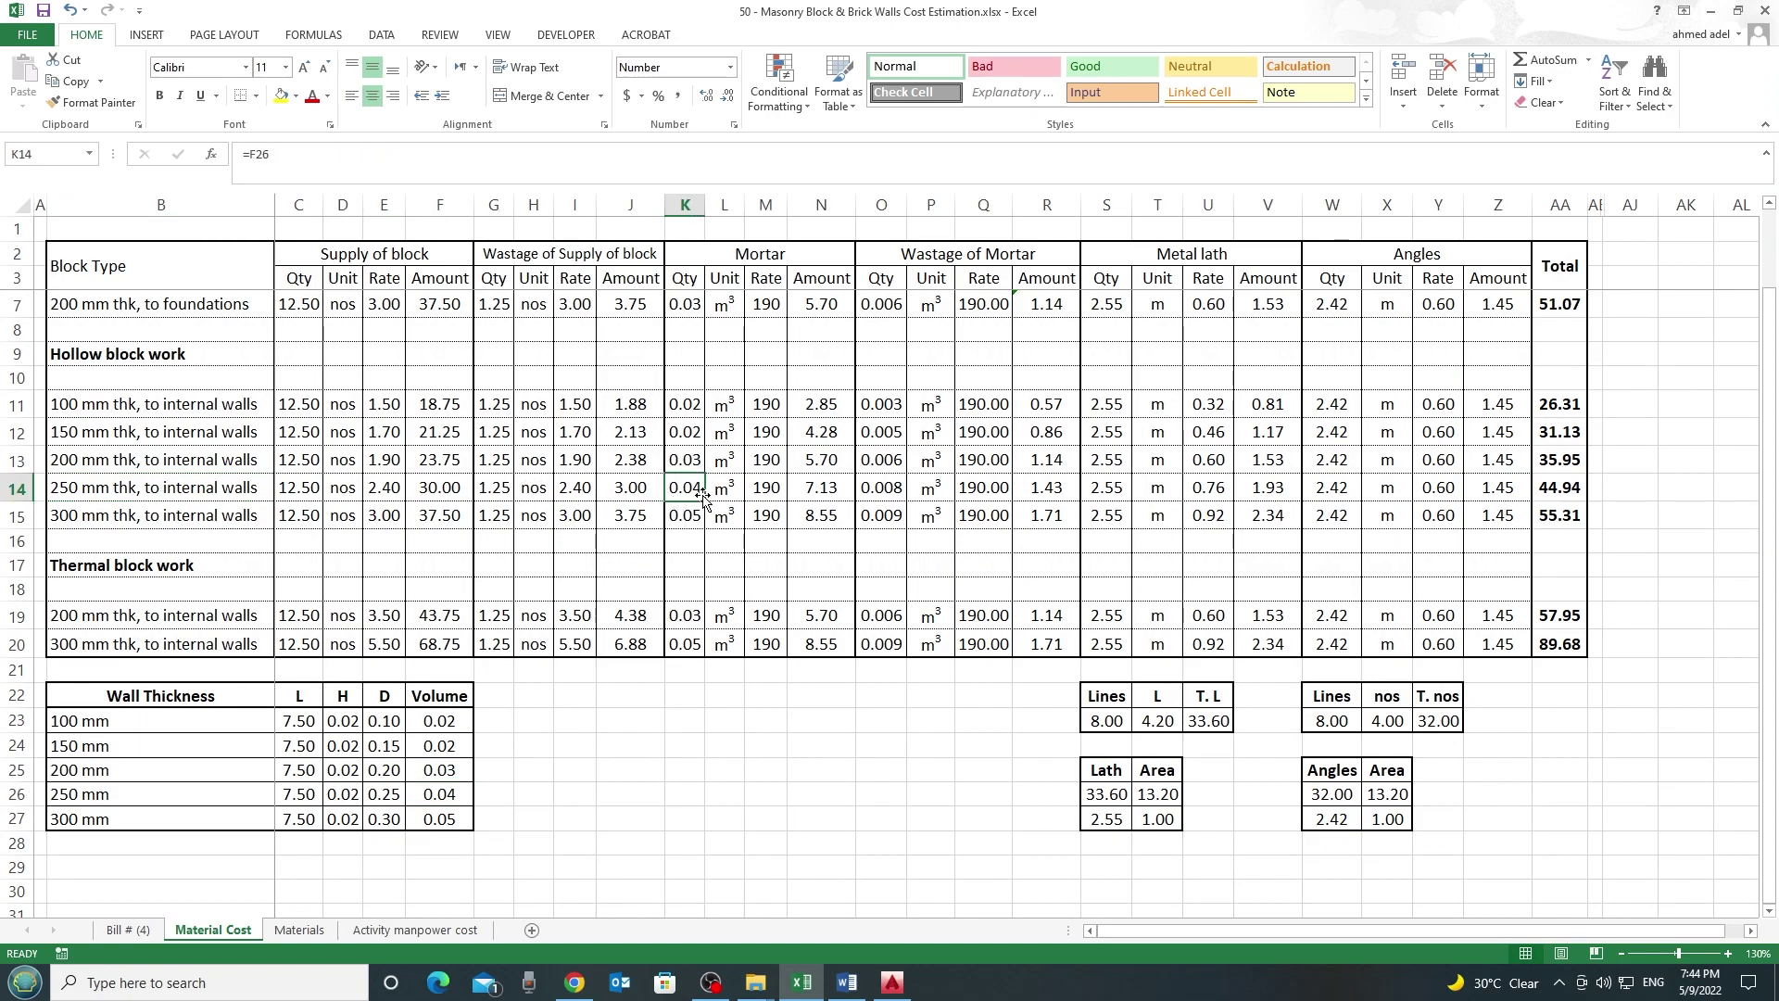
{"action": "left_click", "coordinate": [725, 488]}
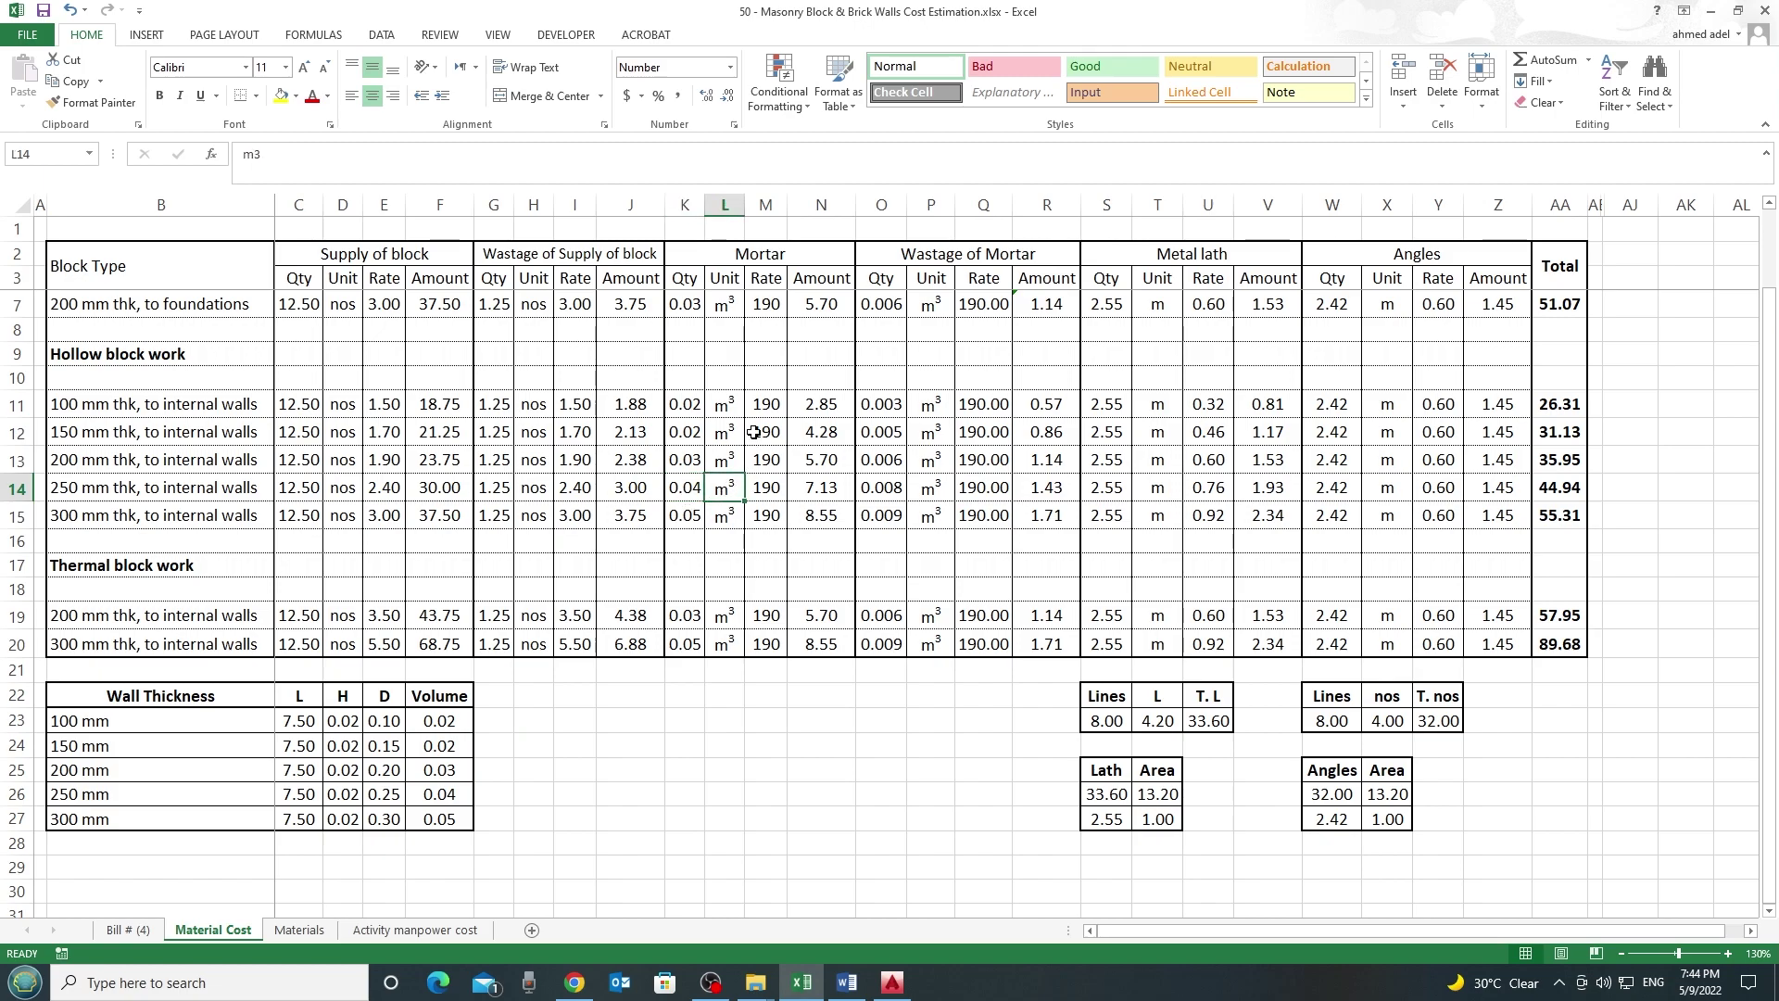
Check the hollow block mortar rates in M11 to M15 and the Amount formulas in N11 to N15
{"action": "left_click", "coordinate": [767, 404]}
{"action": "key", "text": "shift+Down"}
{"action": "key", "text": "shift+Down"}
{"action": "key", "text": "shift+Down"}
{"action": "key", "text": "shift+Down"}
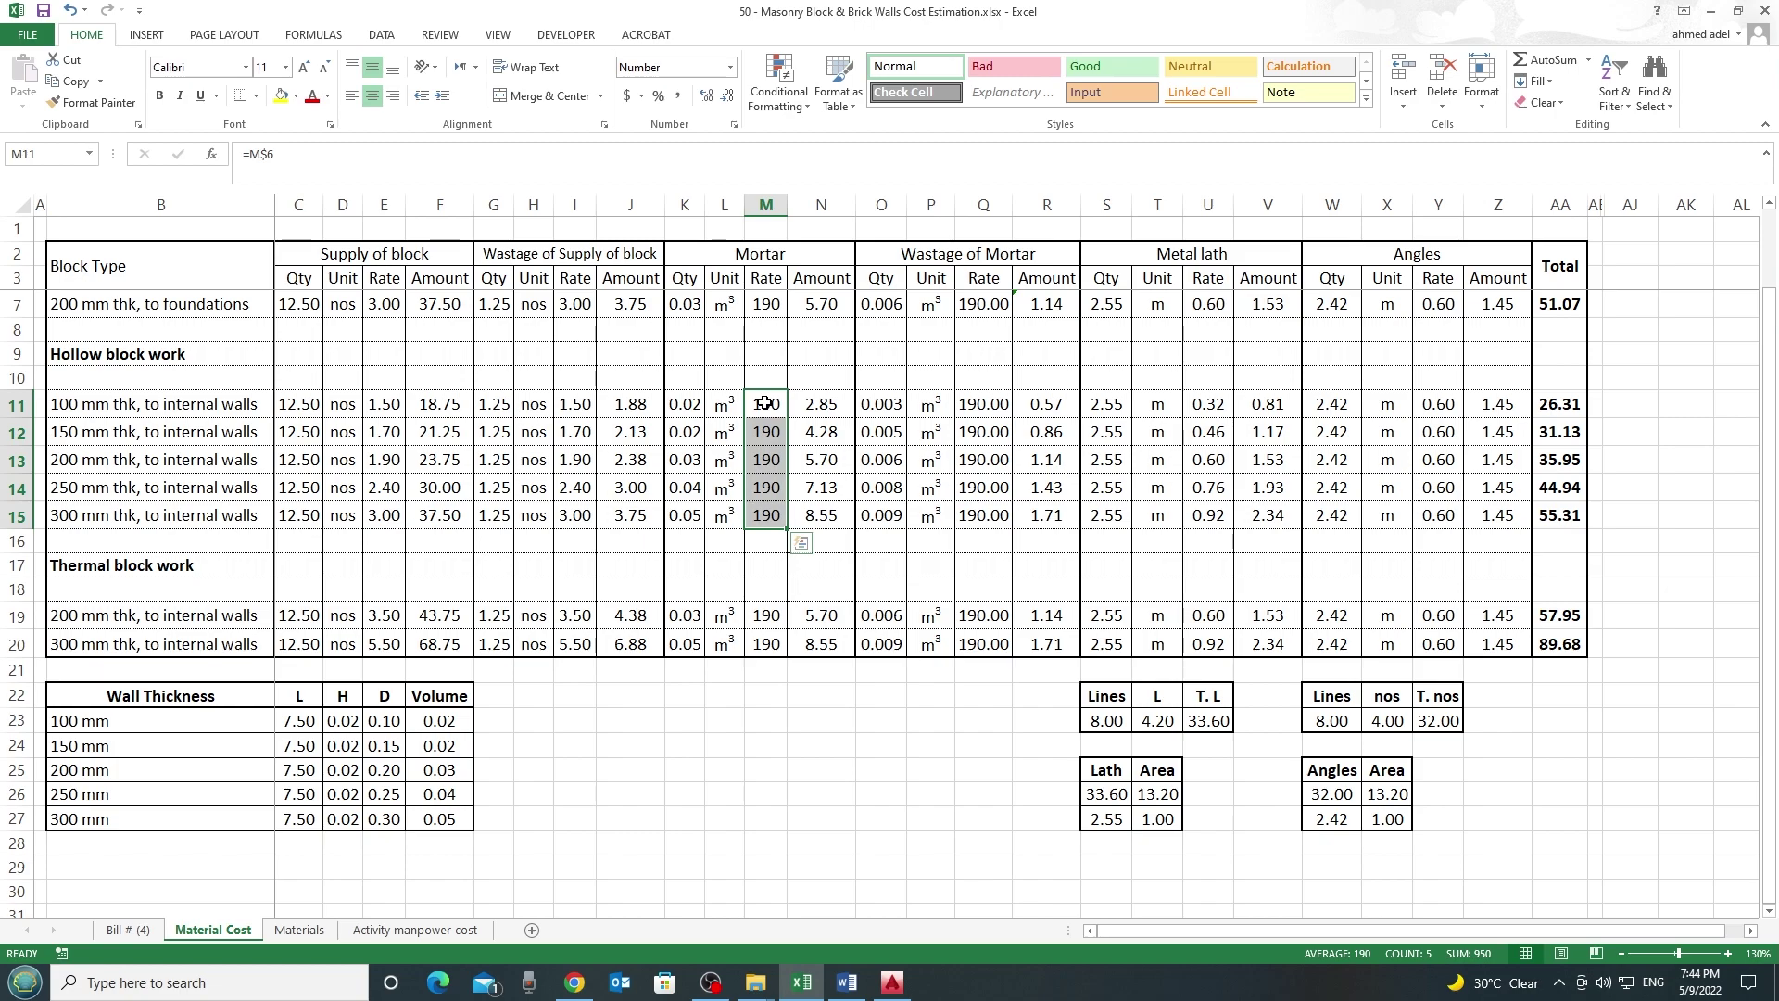
{"action": "left_click_drag", "start_coordinate": [766, 403], "coordinate": [762, 505]}
{"action": "left_click", "coordinate": [680, 409]}
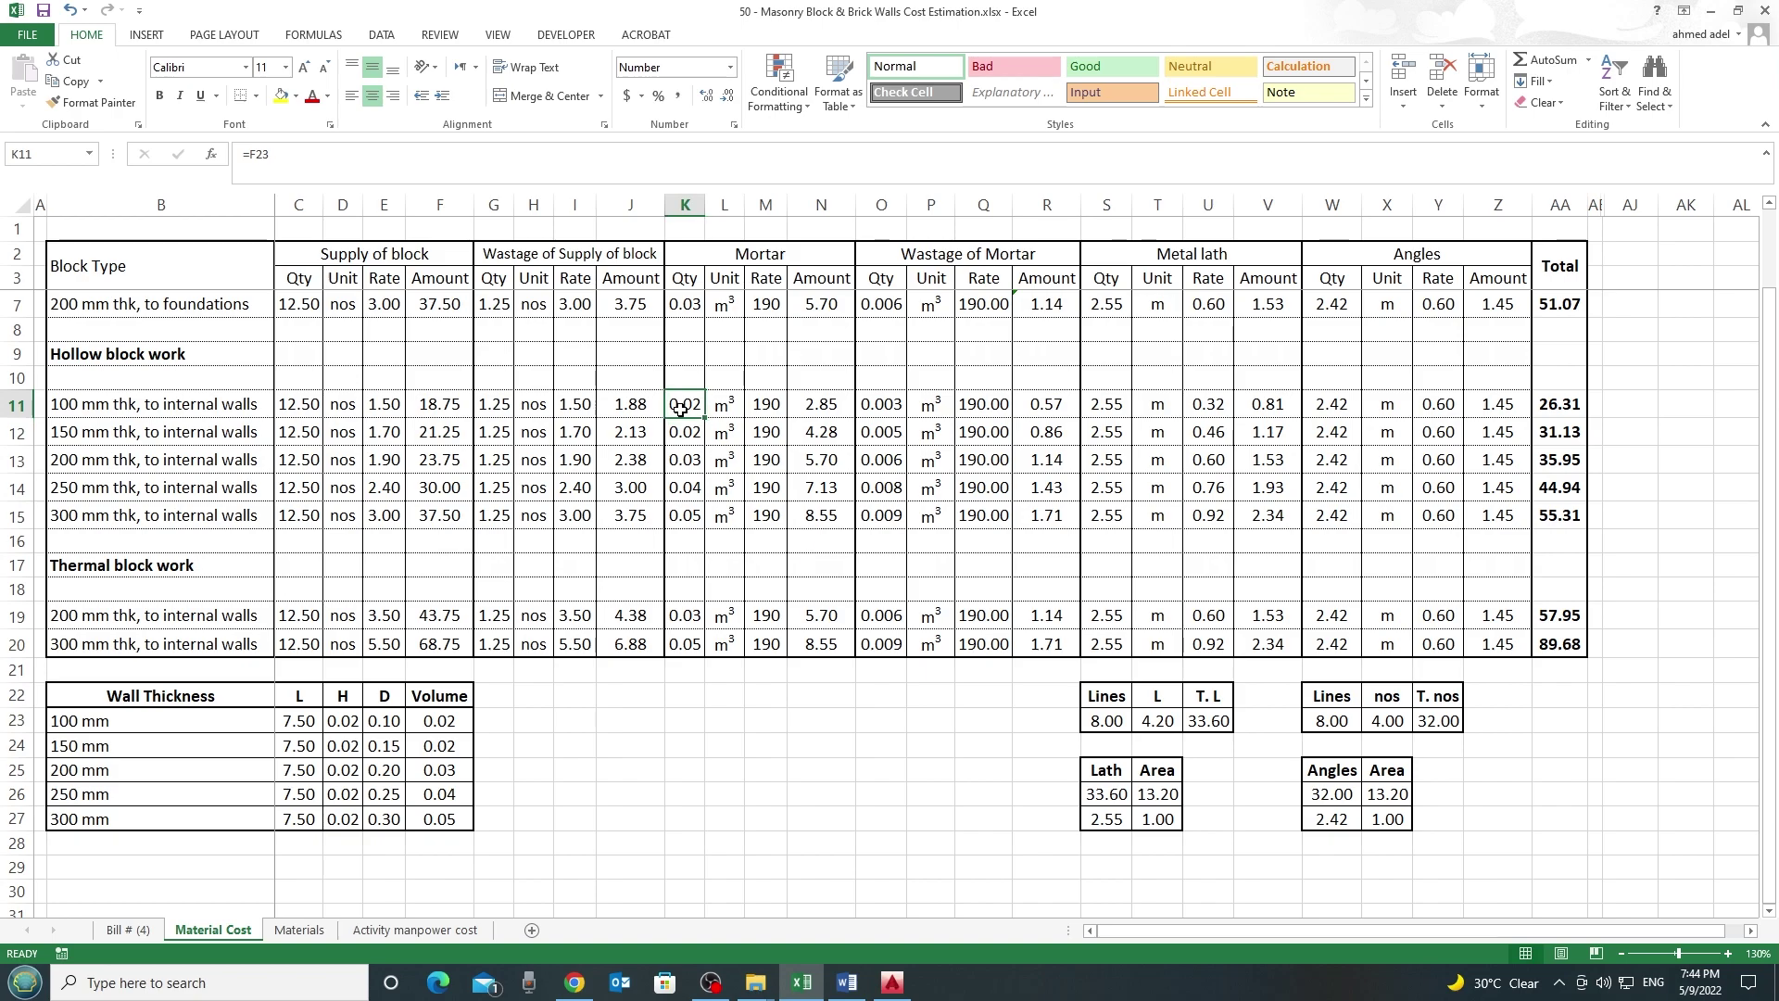
{"action": "left_click", "coordinate": [758, 404]}
{"action": "left_click_drag", "start_coordinate": [822, 406], "coordinate": [828, 516]}
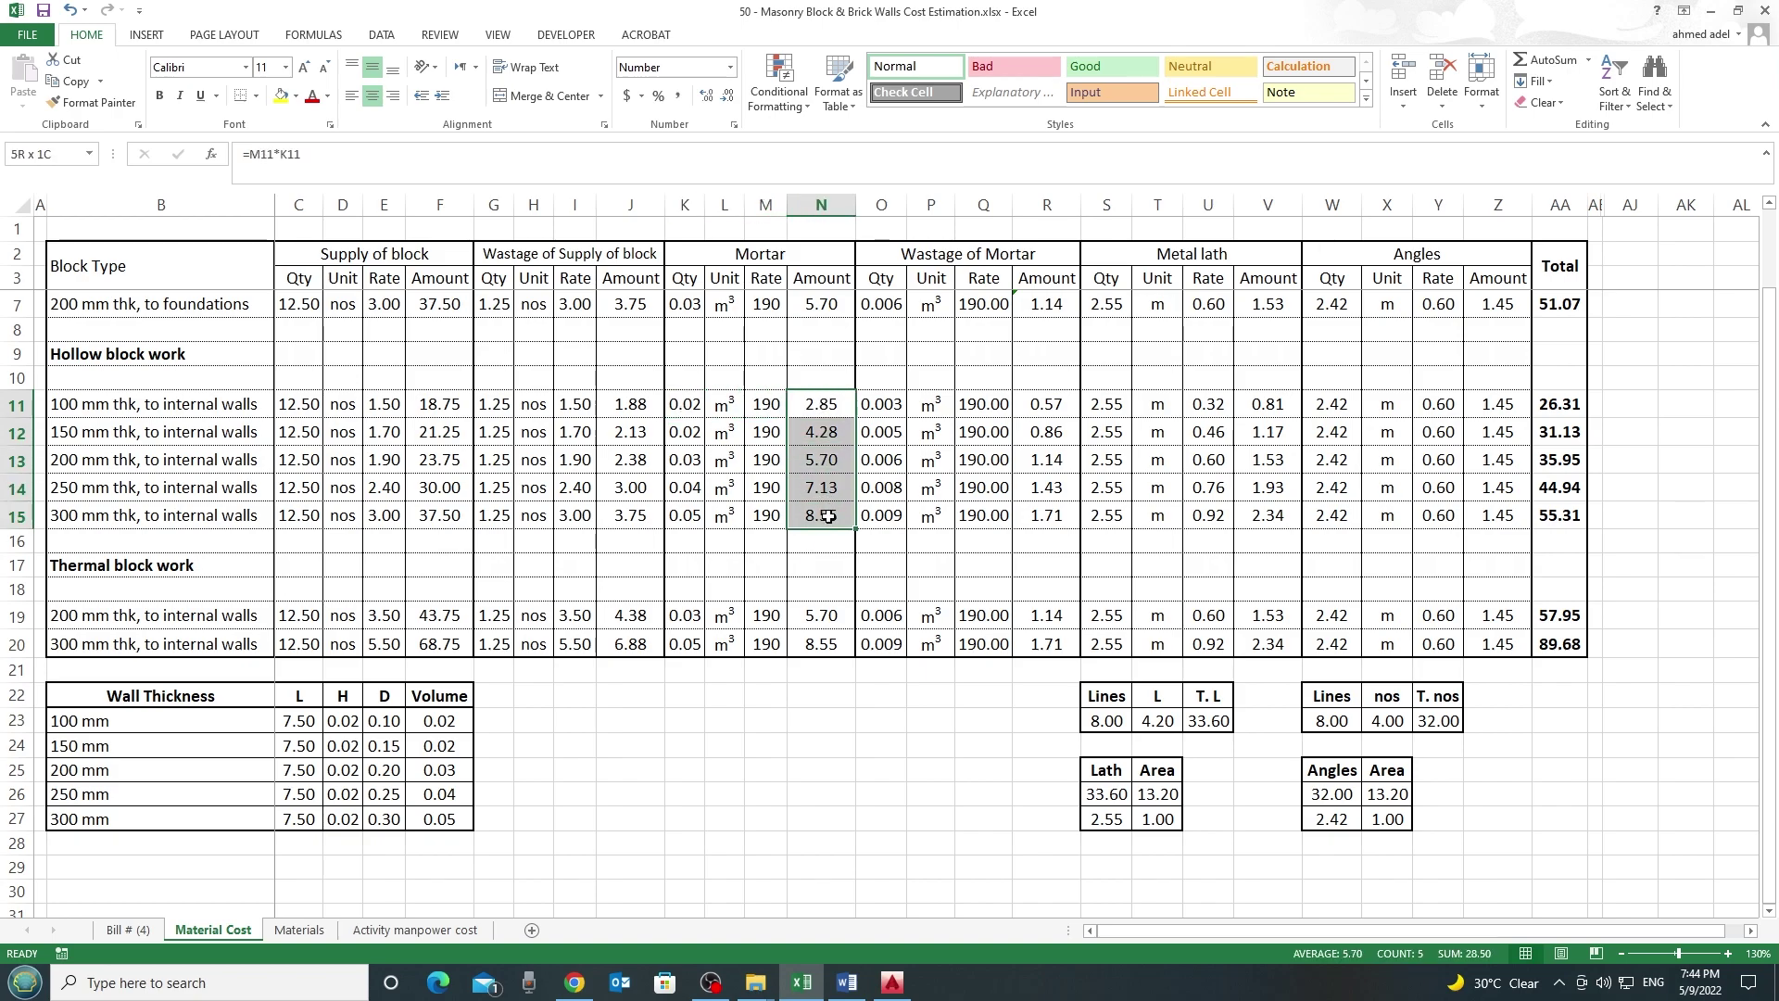
Look up the supply rate of cement sand mortar in D21 of the Materials sheet
{"action": "left_click_drag", "start_coordinate": [757, 406], "coordinate": [768, 515]}
{"action": "key", "text": "ctrl+v"}
{"action": "key", "text": "Escape"}
{"action": "left_click", "coordinate": [298, 933]}
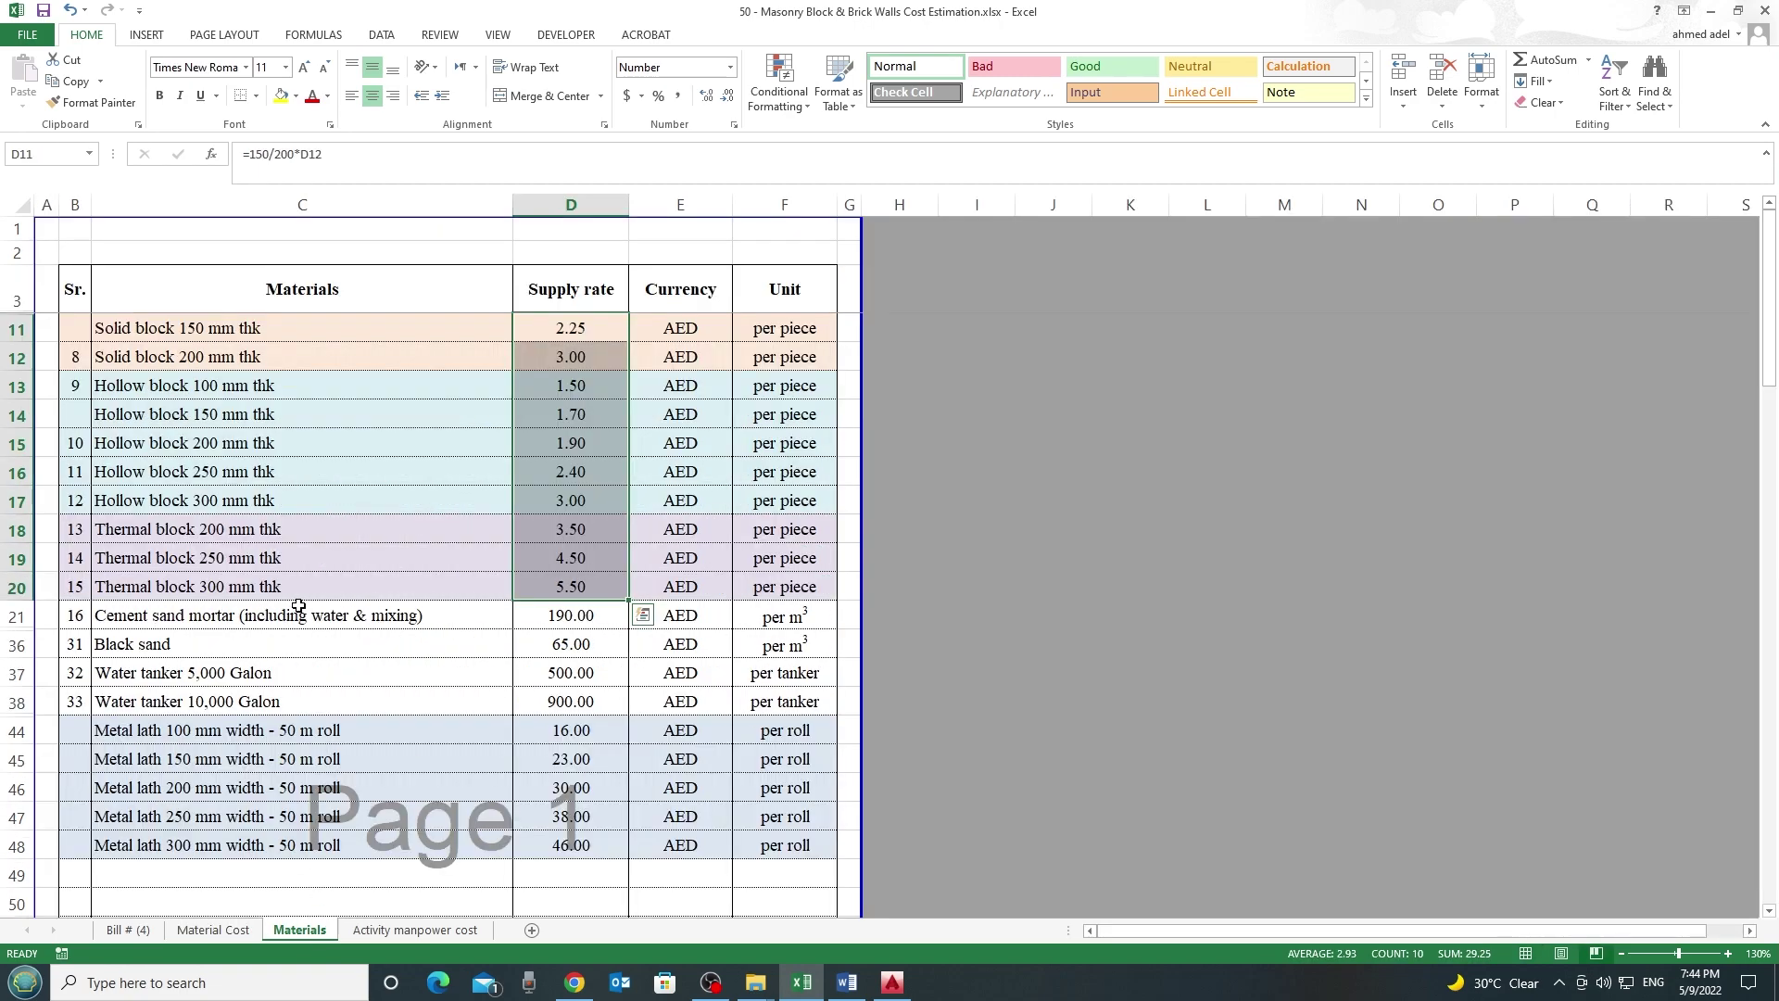
{"action": "left_click", "coordinate": [176, 620]}
{"action": "left_click", "coordinate": [565, 619]}
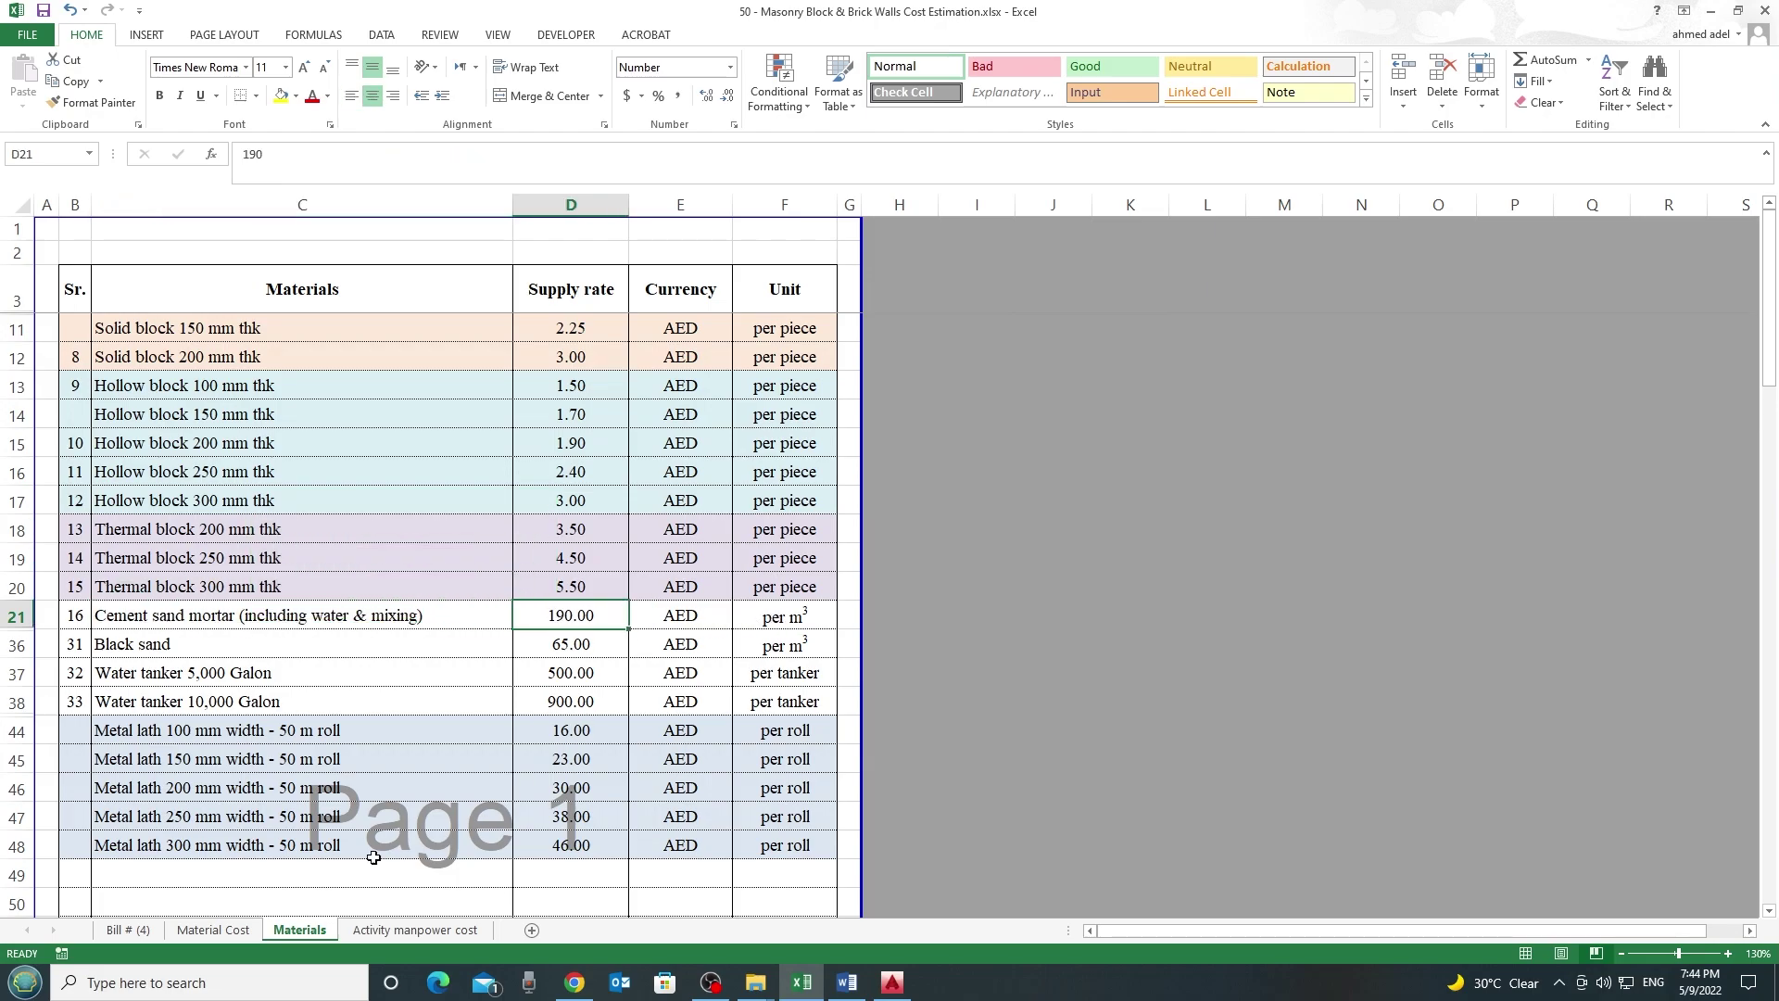
Compare the mortar rates in M11 and M12 with the Materials supply rates in D11 to D21, ending on the Material Cost sheet
{"action": "left_click", "coordinate": [214, 931]}
{"action": "left_click", "coordinate": [766, 405]}
{"action": "left_click", "coordinate": [765, 433]}
{"action": "left_click", "coordinate": [299, 931]}
{"action": "left_click_drag", "start_coordinate": [593, 329], "coordinate": [575, 619]}
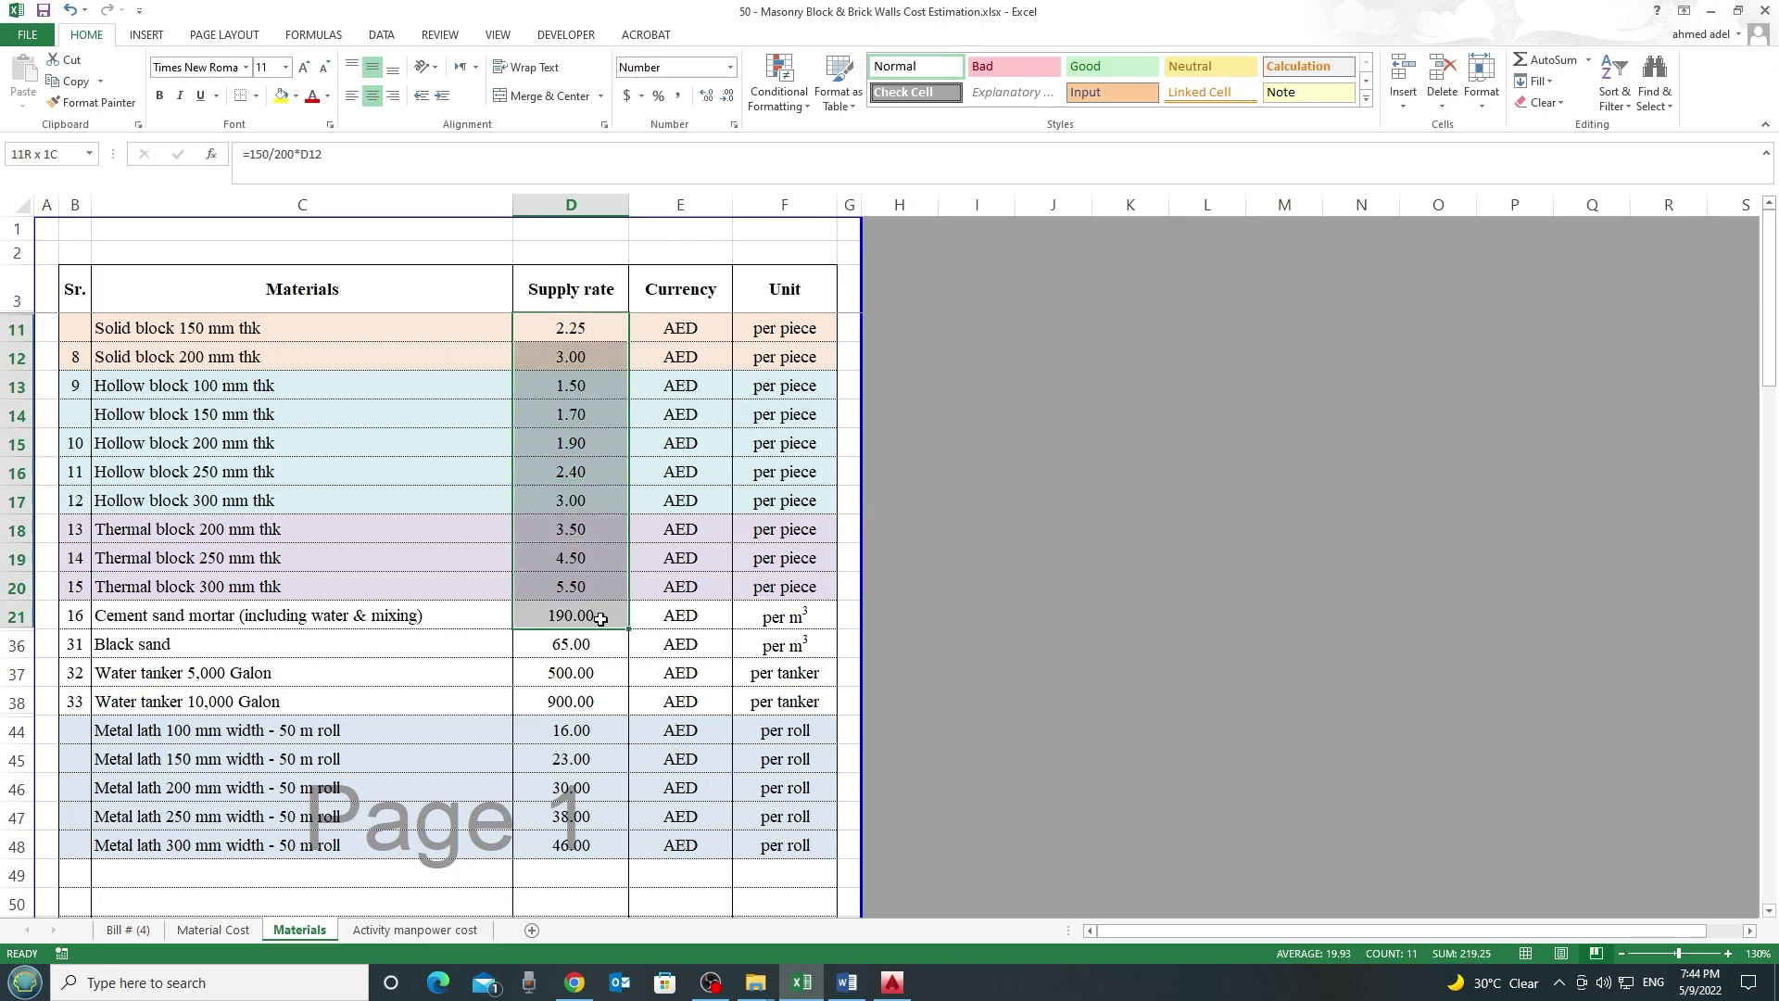
{"action": "left_click", "coordinate": [212, 929]}
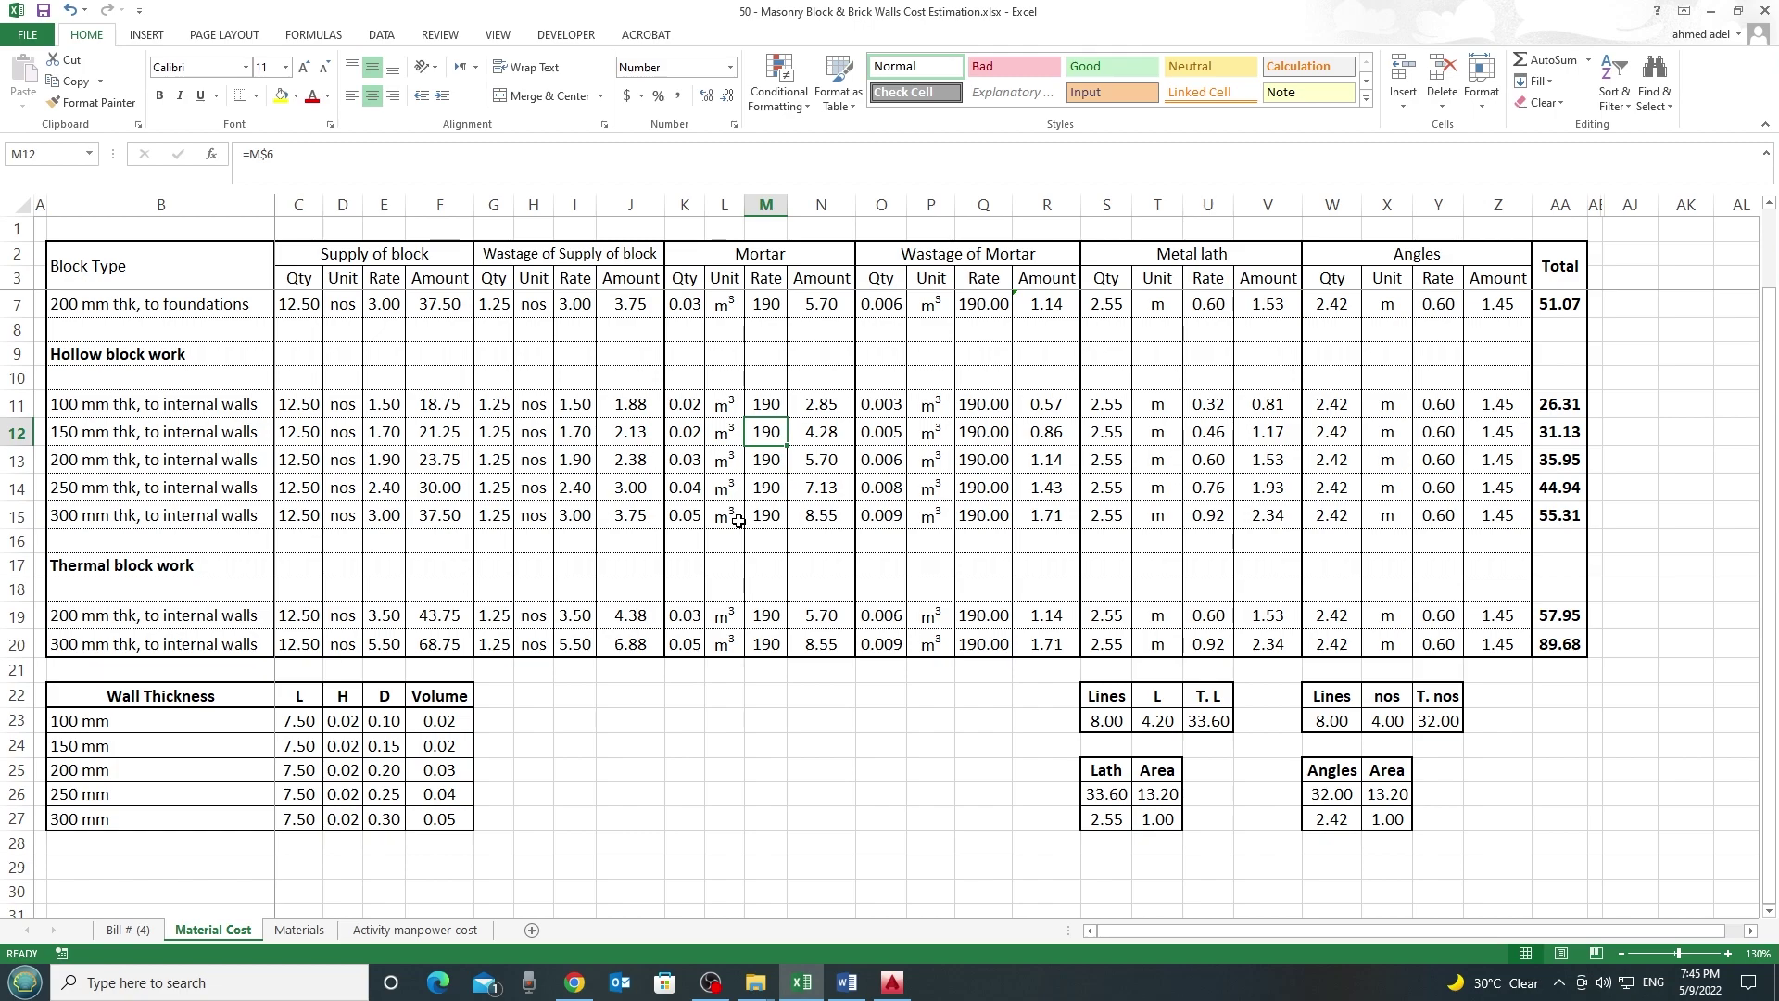
Review the mortar quantities and rates for all block types in K6 to M20 and inspect the Amount formula in N6 to N20
{"action": "scroll", "coordinate": [741, 500], "scroll_direction": "up", "scroll_amount": 1}
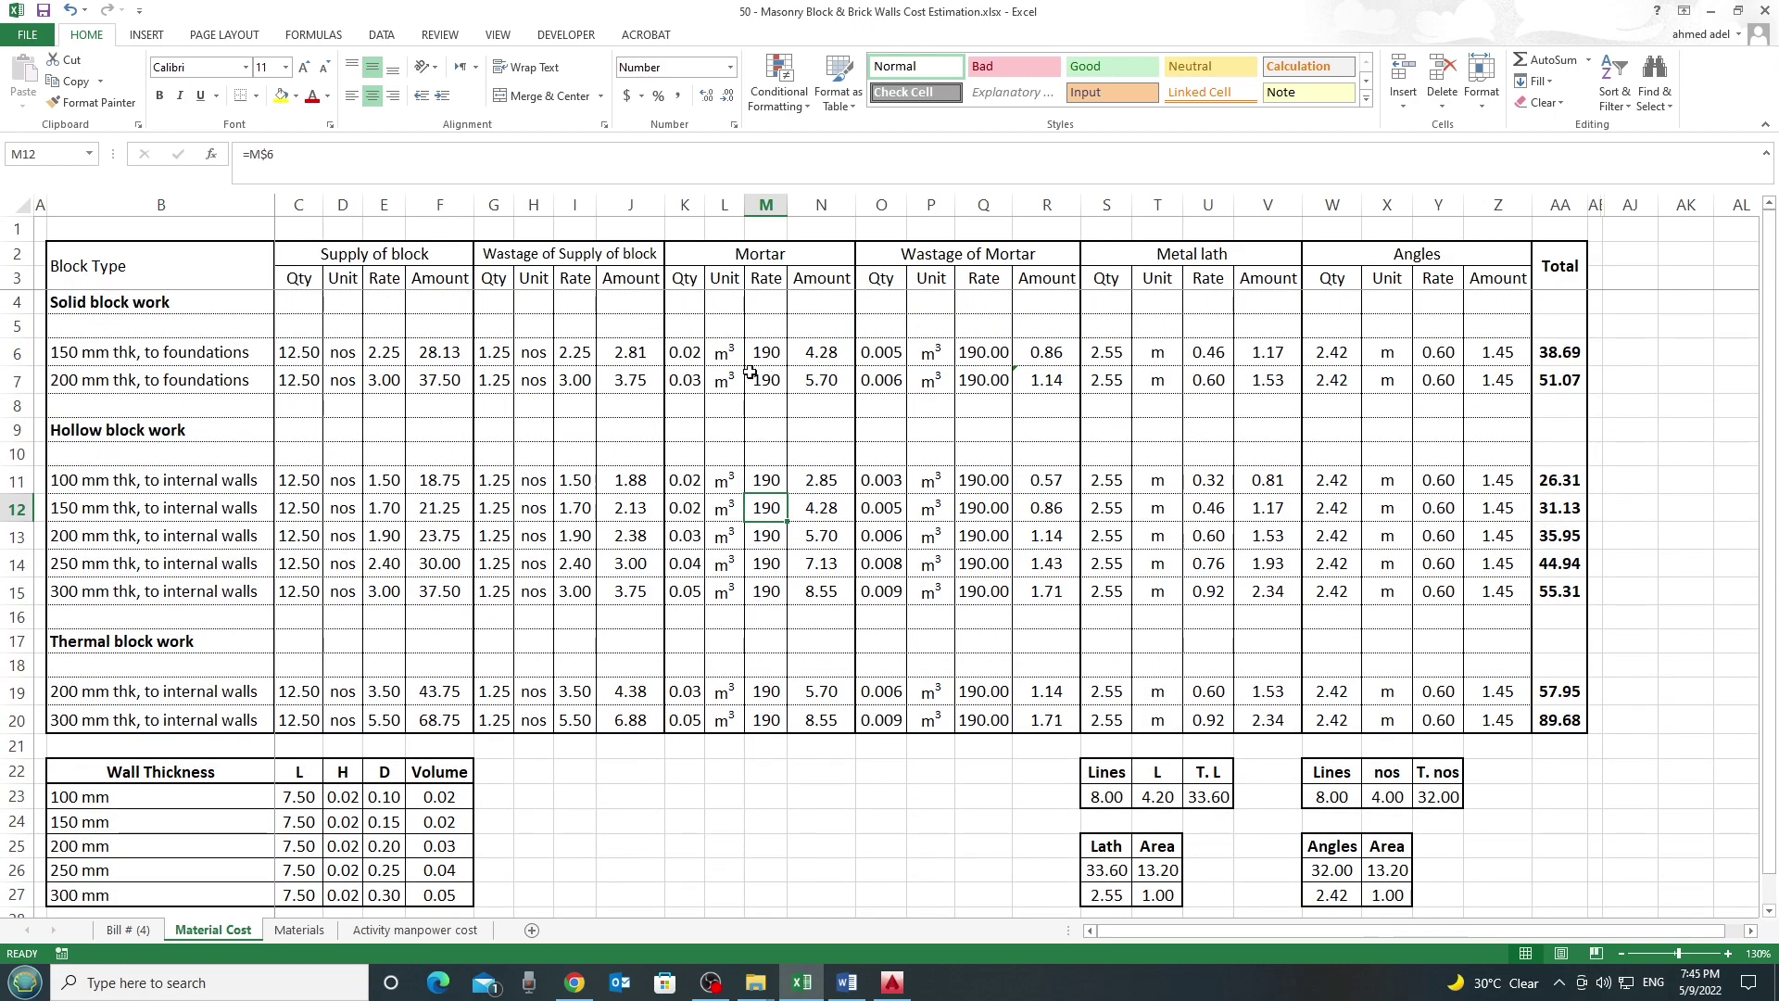
{"action": "left_click_drag", "start_coordinate": [691, 208], "coordinate": [821, 208]}
{"action": "left_click_drag", "start_coordinate": [684, 351], "coordinate": [694, 710]}
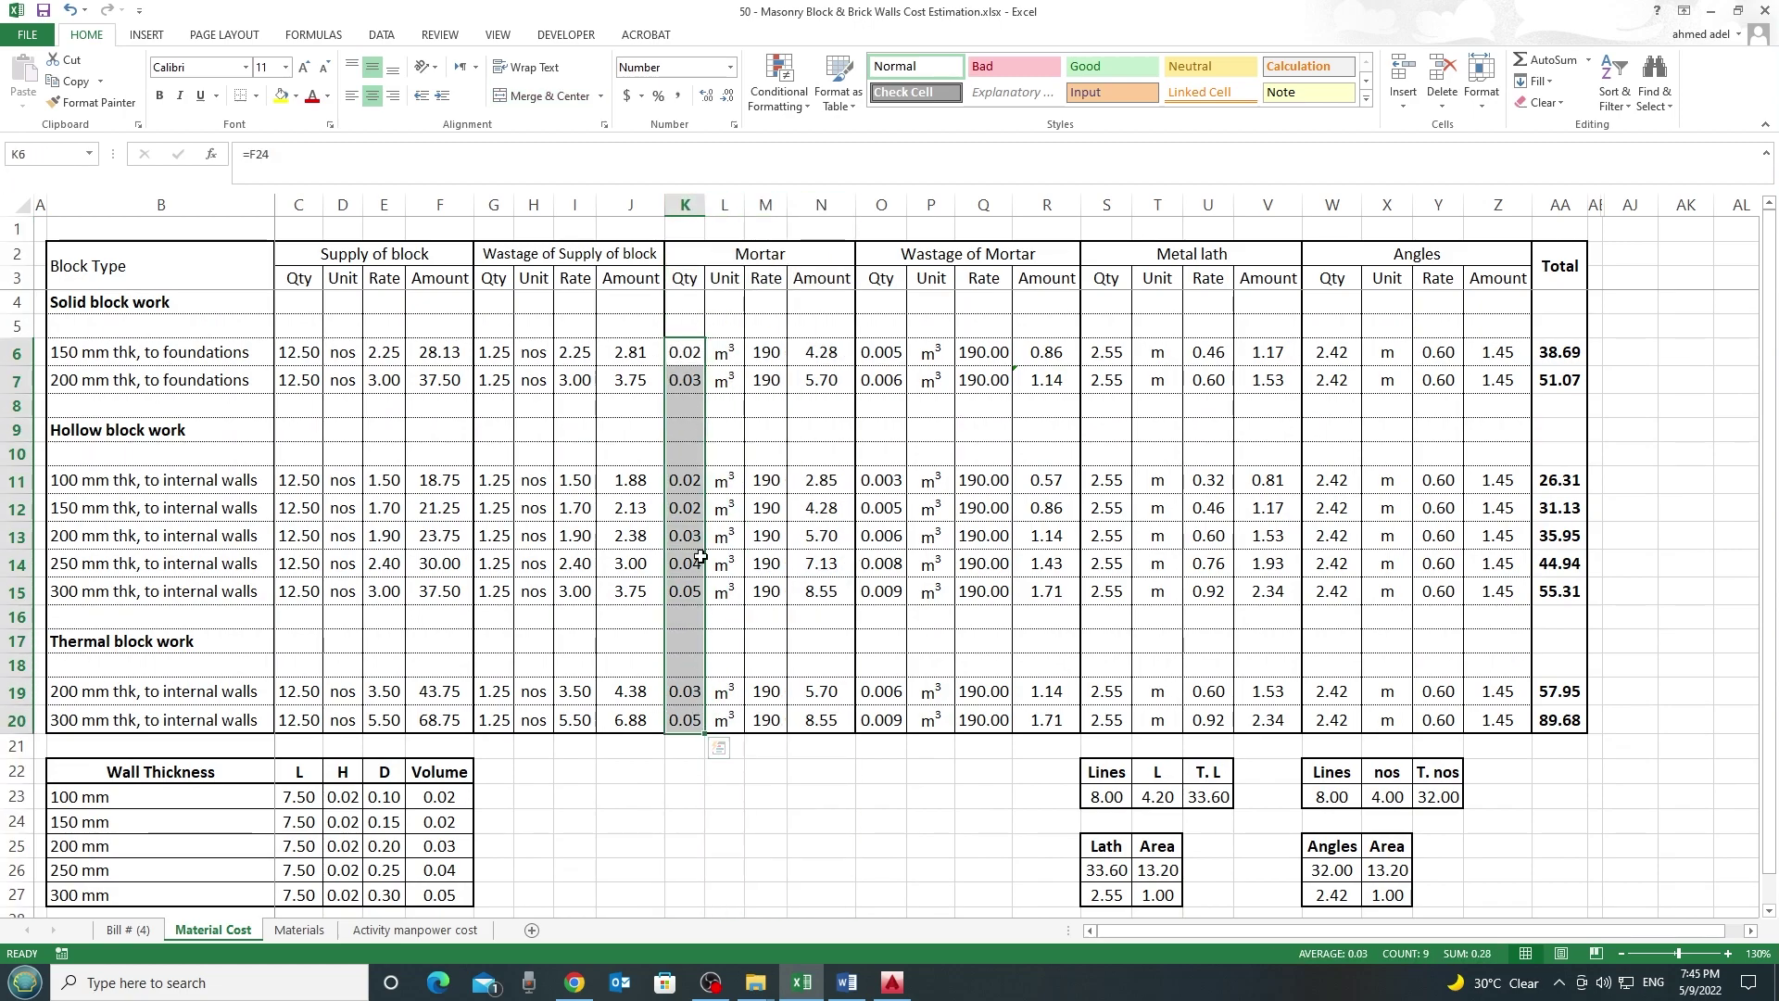
{"action": "left_click_drag", "start_coordinate": [766, 355], "coordinate": [766, 637]}
{"action": "left_click", "coordinate": [820, 354]}
{"action": "double_click", "coordinate": [821, 356]}
{"action": "key", "text": "Escape"}
{"action": "left_click", "coordinate": [823, 721], "text": "shift"}
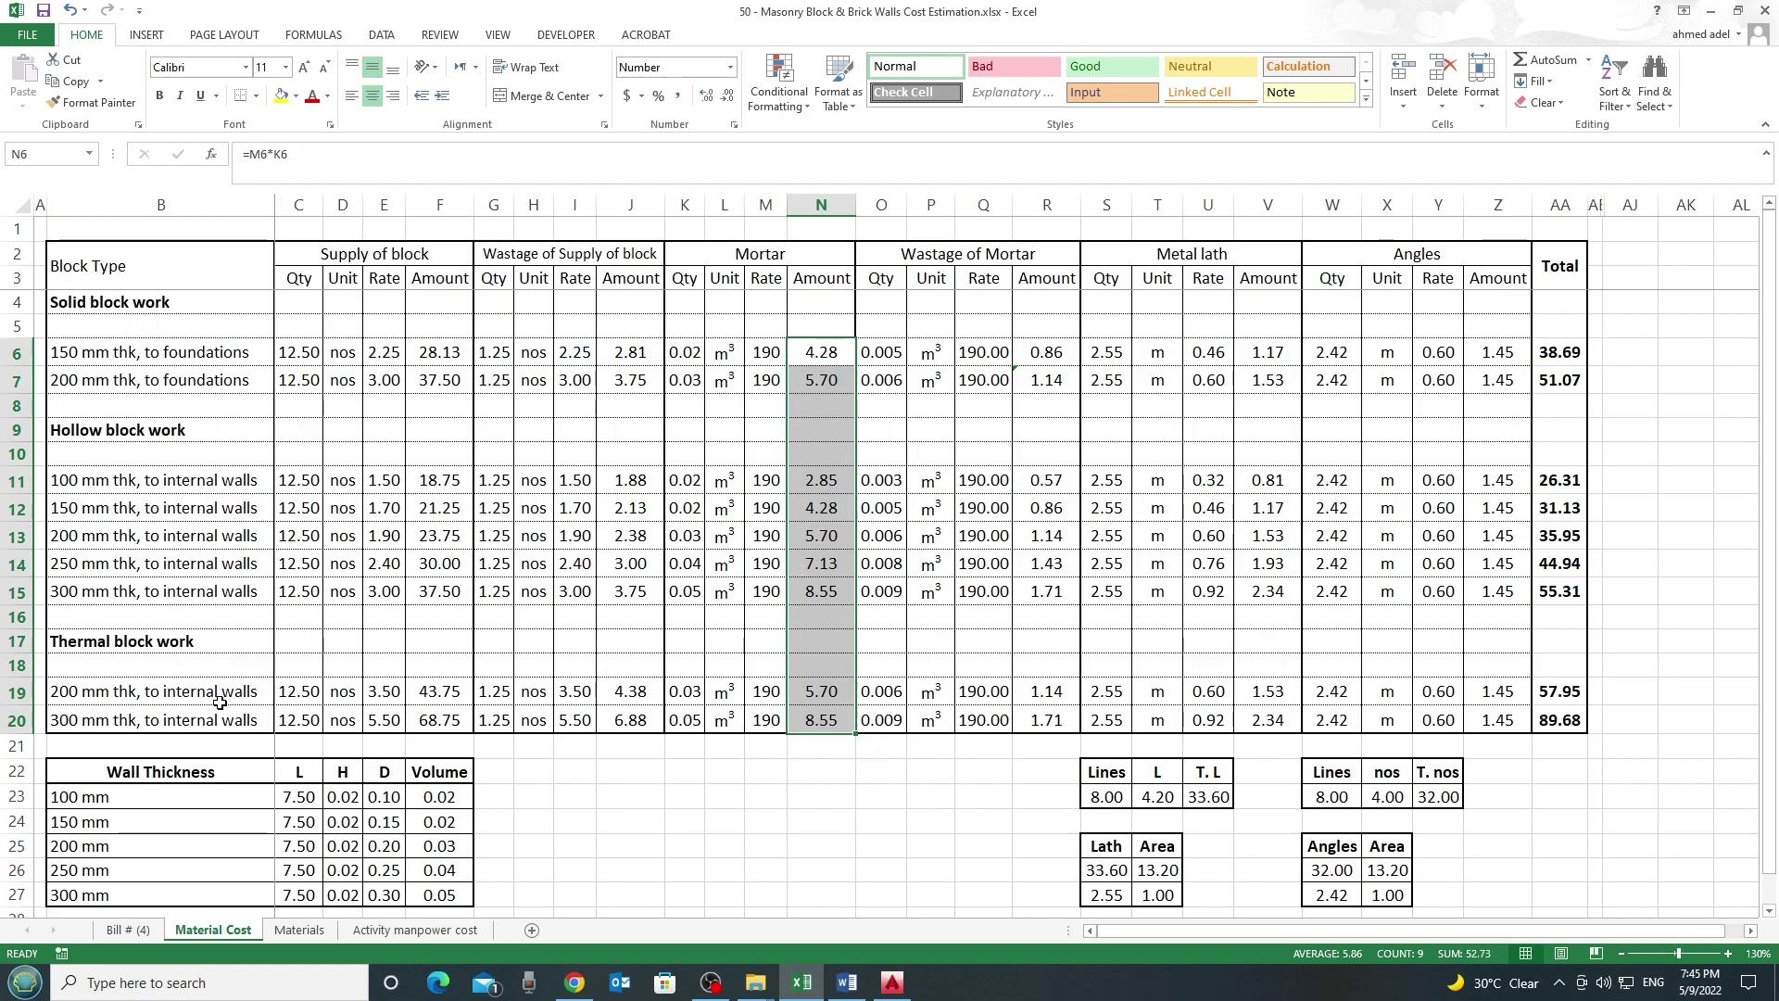
Highlight the Wastage of Mortar columns O to R and inspect the quantity formula in O6
{"action": "left_click_drag", "start_coordinate": [881, 205], "coordinate": [1007, 235]}
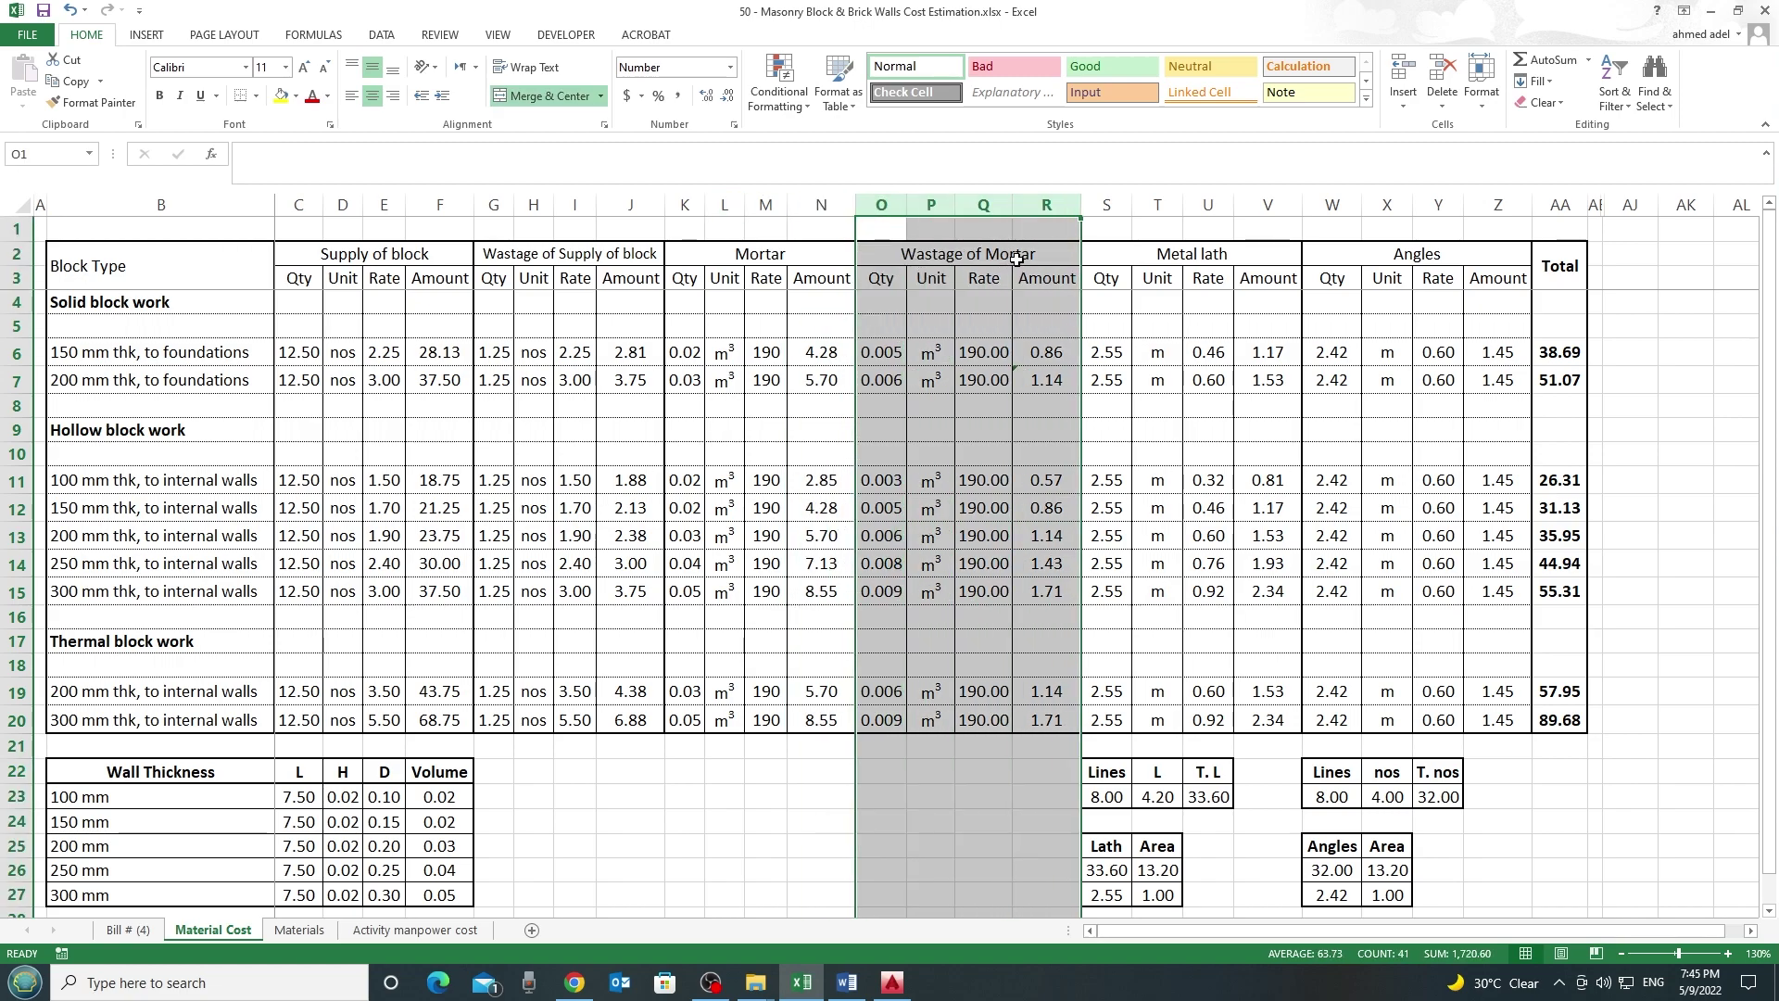
{"action": "double_click", "coordinate": [890, 352]}
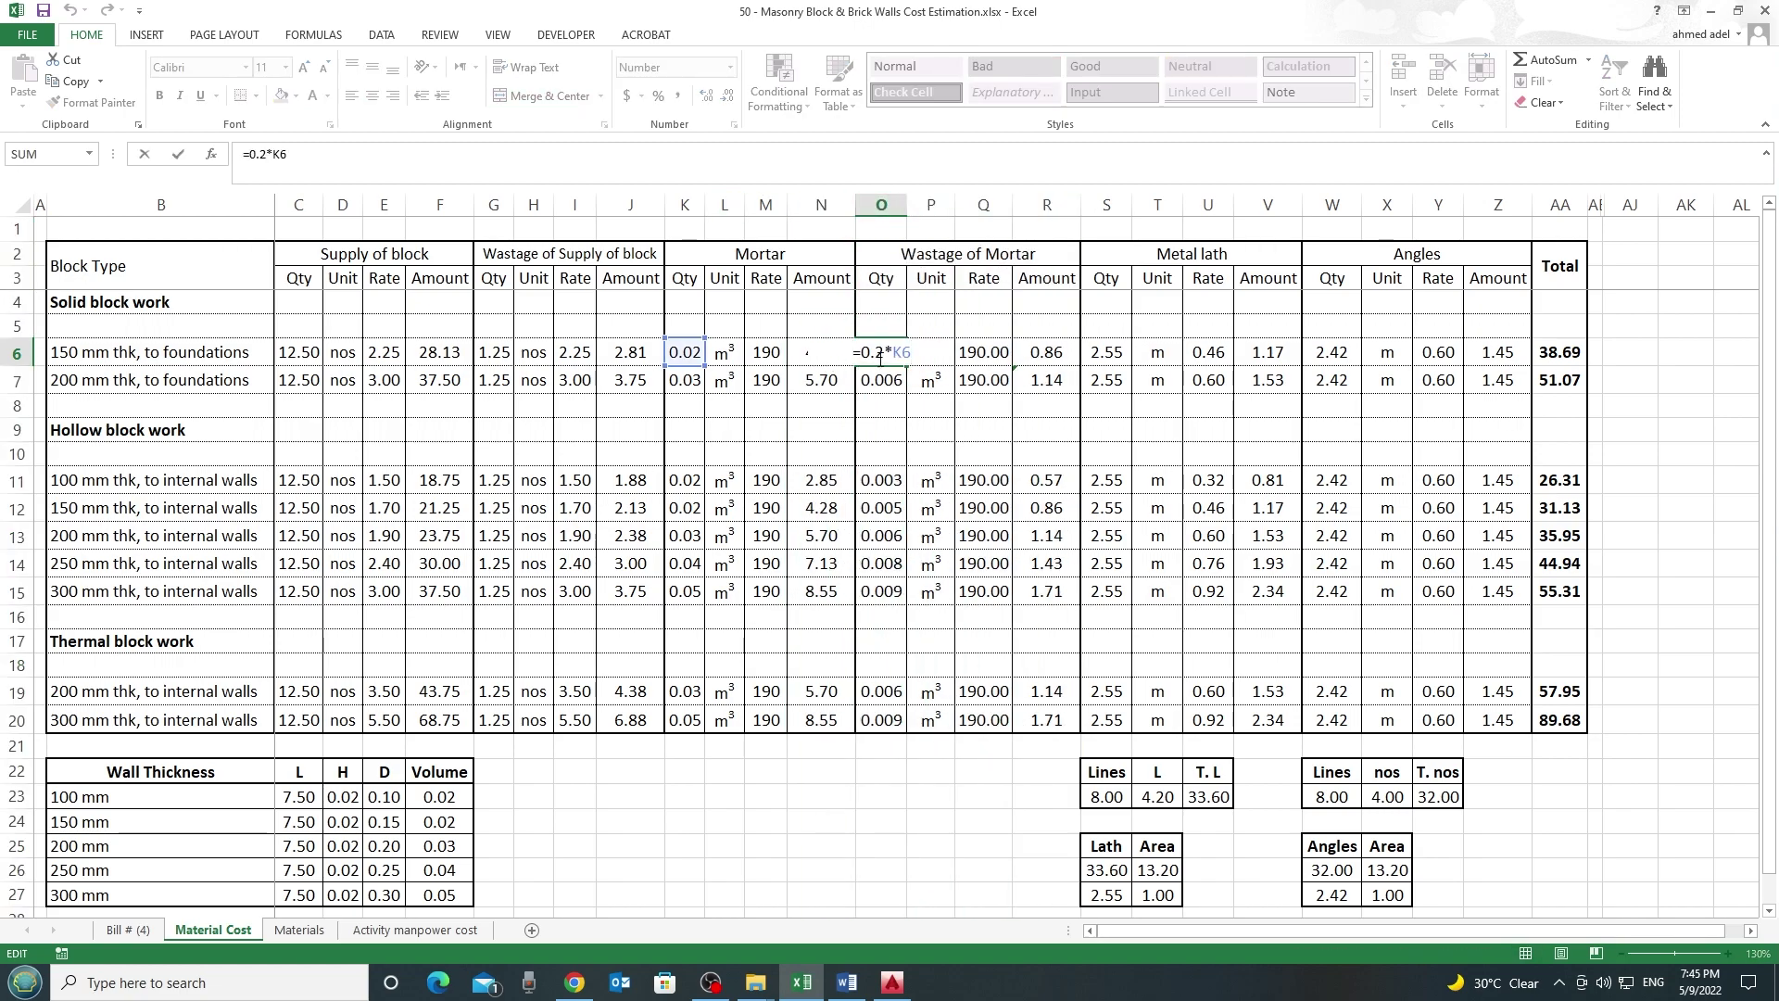
{"action": "left_click_drag", "start_coordinate": [878, 352], "coordinate": [865, 355]}
{"action": "key", "text": "Escape"}
Check the mortar wastage quantities in O6 to O20 against K6 to K20, with their rates in Q6 to Q20 and amounts in R6 to R20
{"action": "left_click_drag", "start_coordinate": [684, 352], "coordinate": [693, 713]}
{"action": "left_click_drag", "start_coordinate": [887, 353], "coordinate": [889, 732]}
{"action": "double_click", "coordinate": [886, 353]}
{"action": "key", "text": "Escape"}
{"action": "double_click", "coordinate": [885, 354]}
{"action": "key", "text": "Escape"}
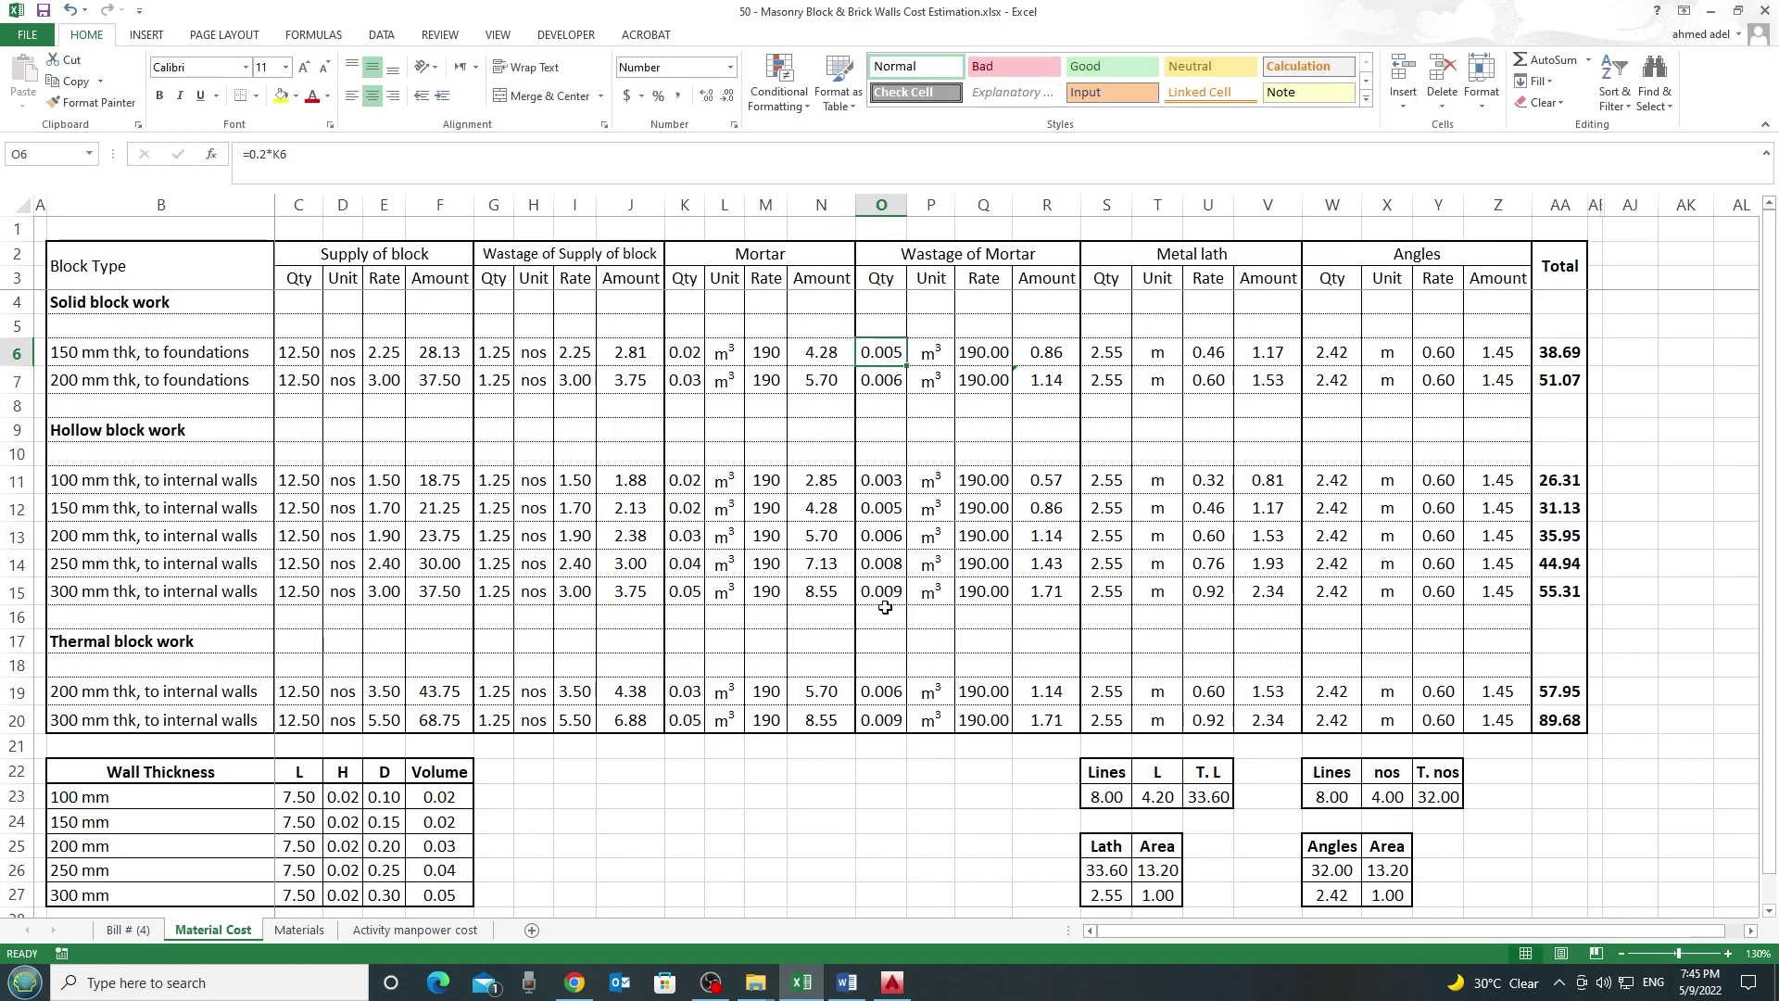
{"action": "left_click", "coordinate": [878, 709], "text": "shift"}
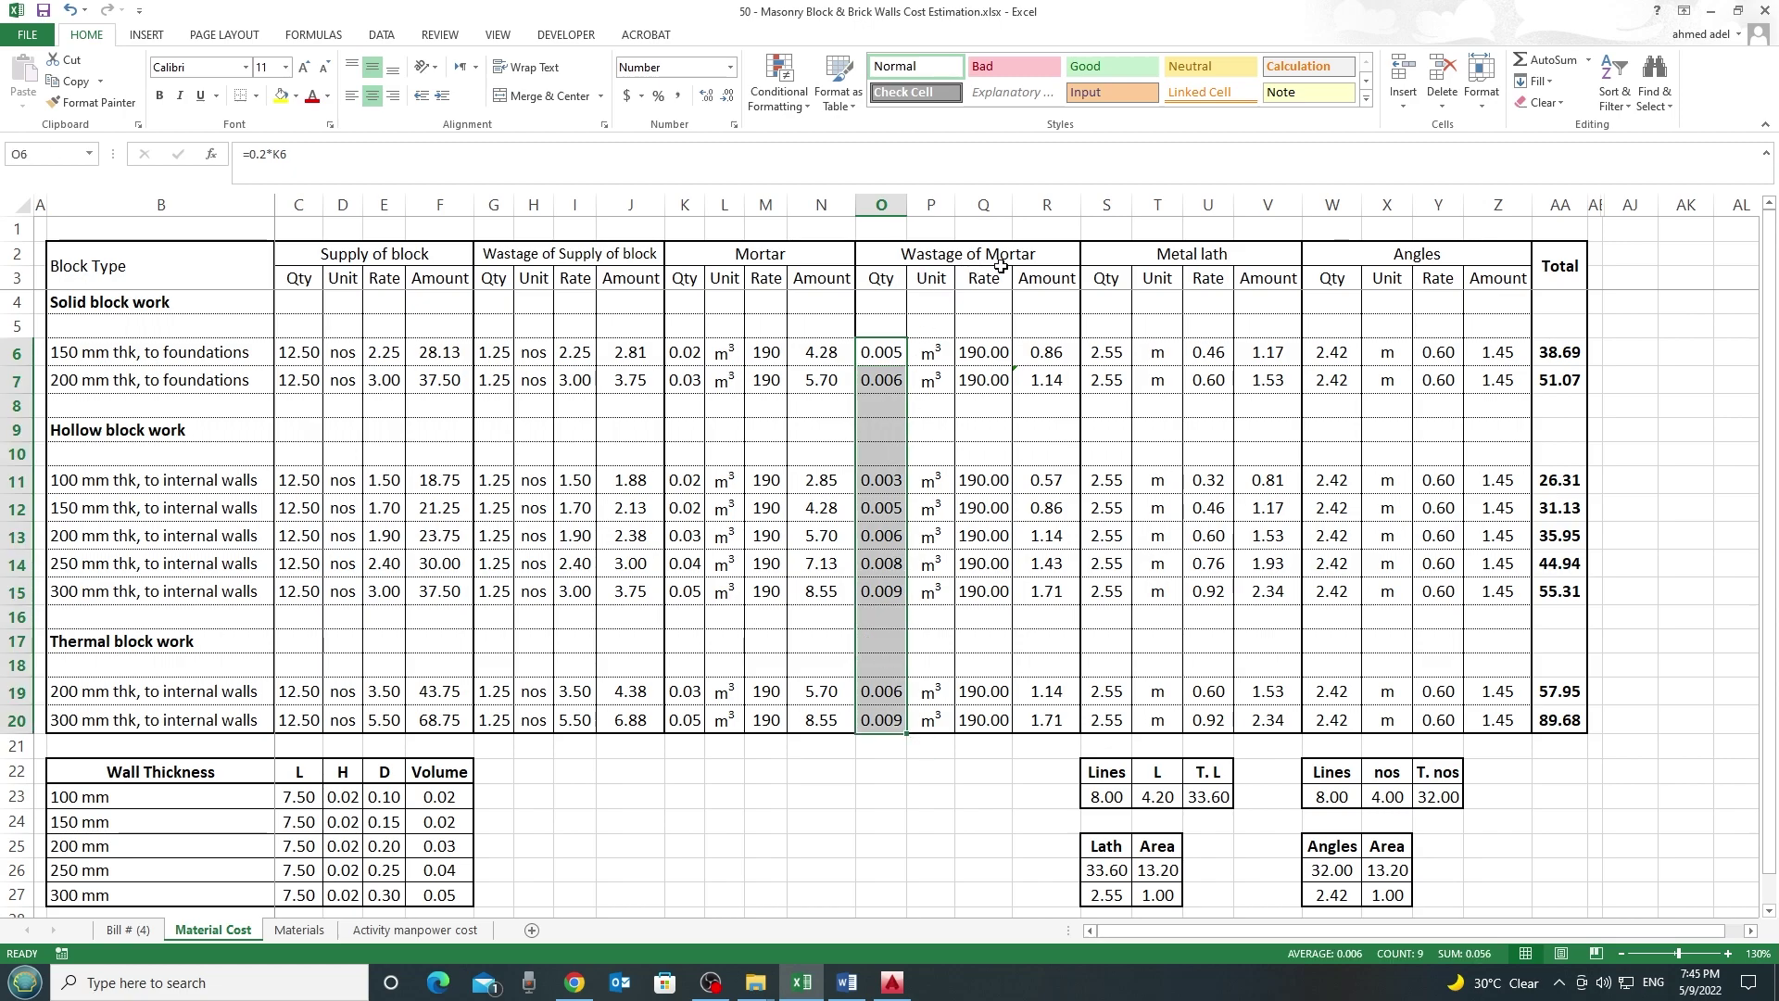
{"action": "left_click_drag", "start_coordinate": [981, 356], "coordinate": [984, 723]}
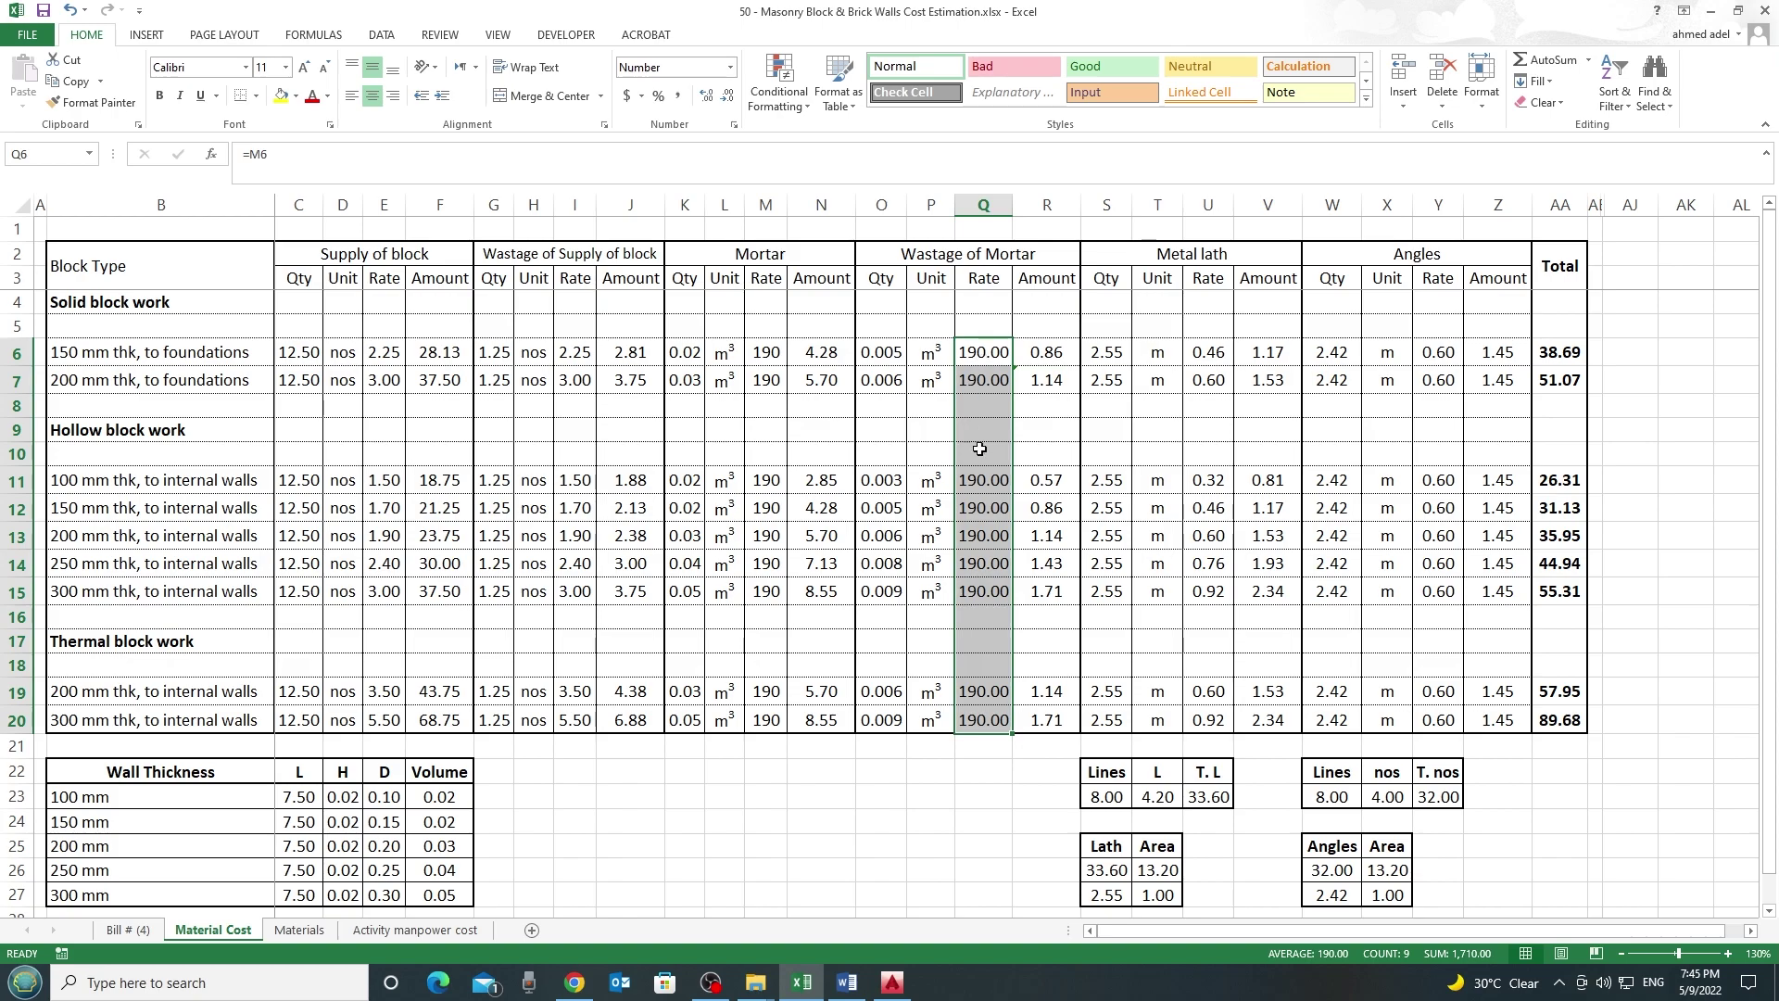
{"action": "left_click_drag", "start_coordinate": [1050, 355], "coordinate": [1054, 711]}
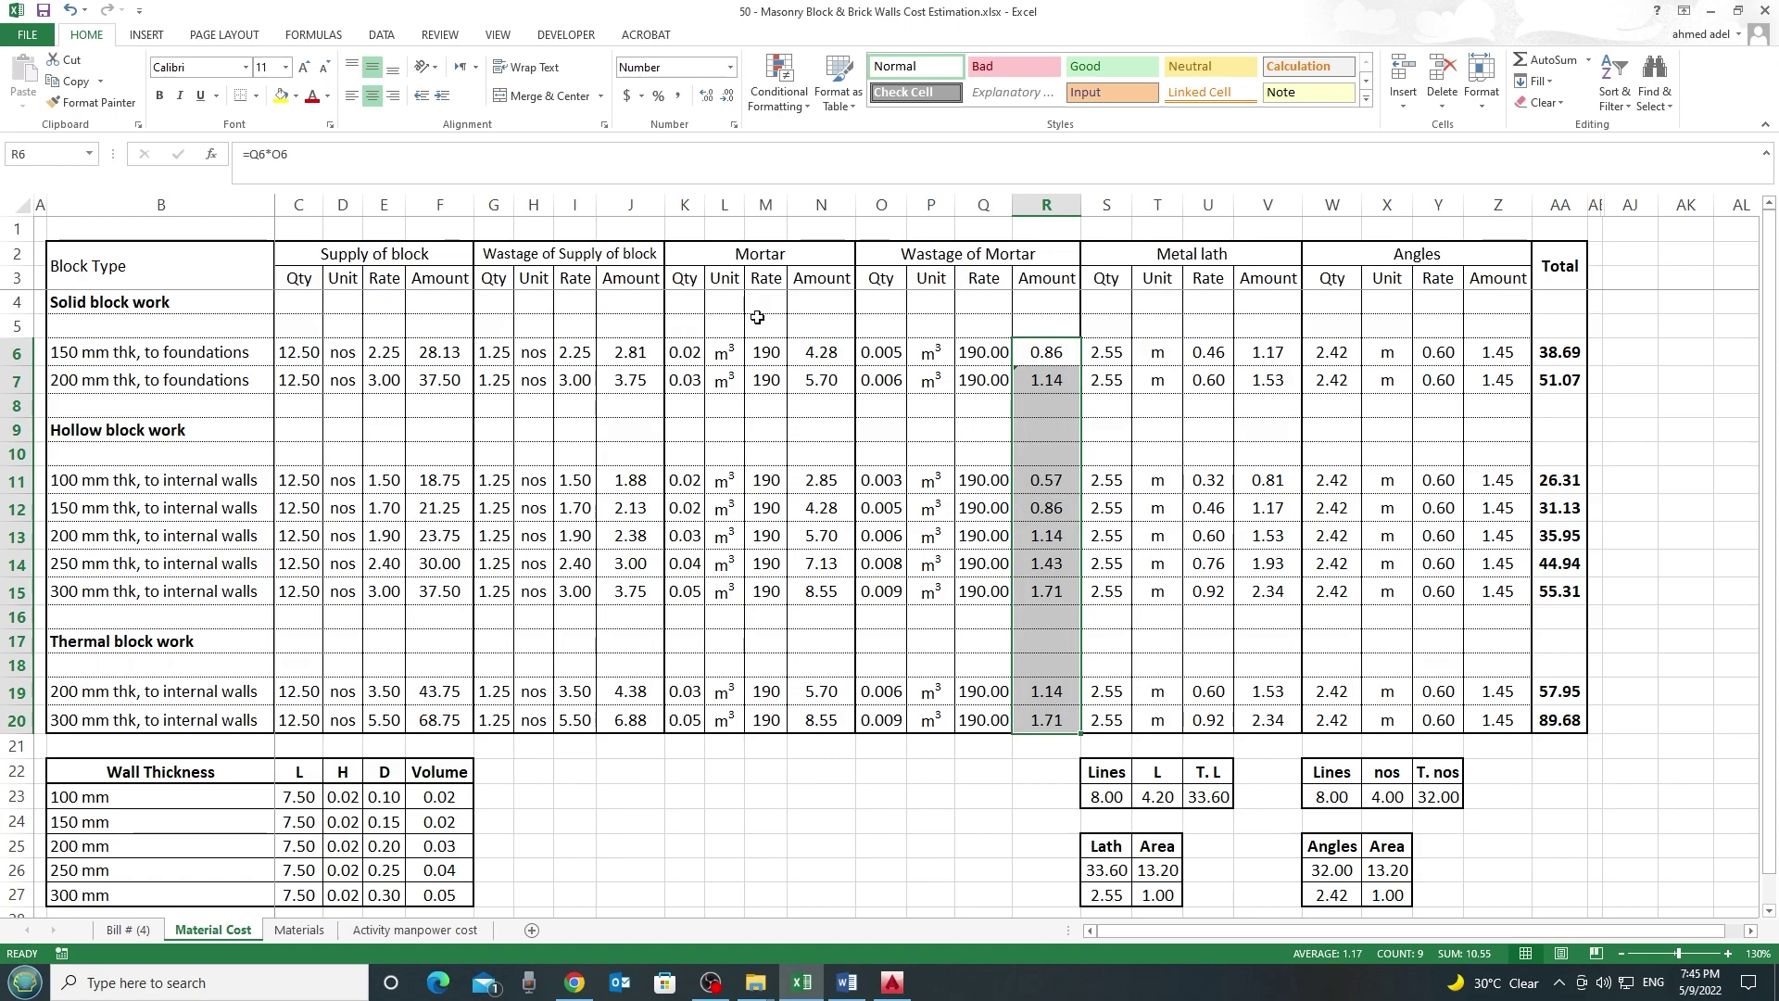
Review the 150 mm solid block wall's supply, block wastage, mortar and mortar wastage amounts in F6, J6, N6 and R6
{"action": "left_click", "coordinate": [431, 353]}
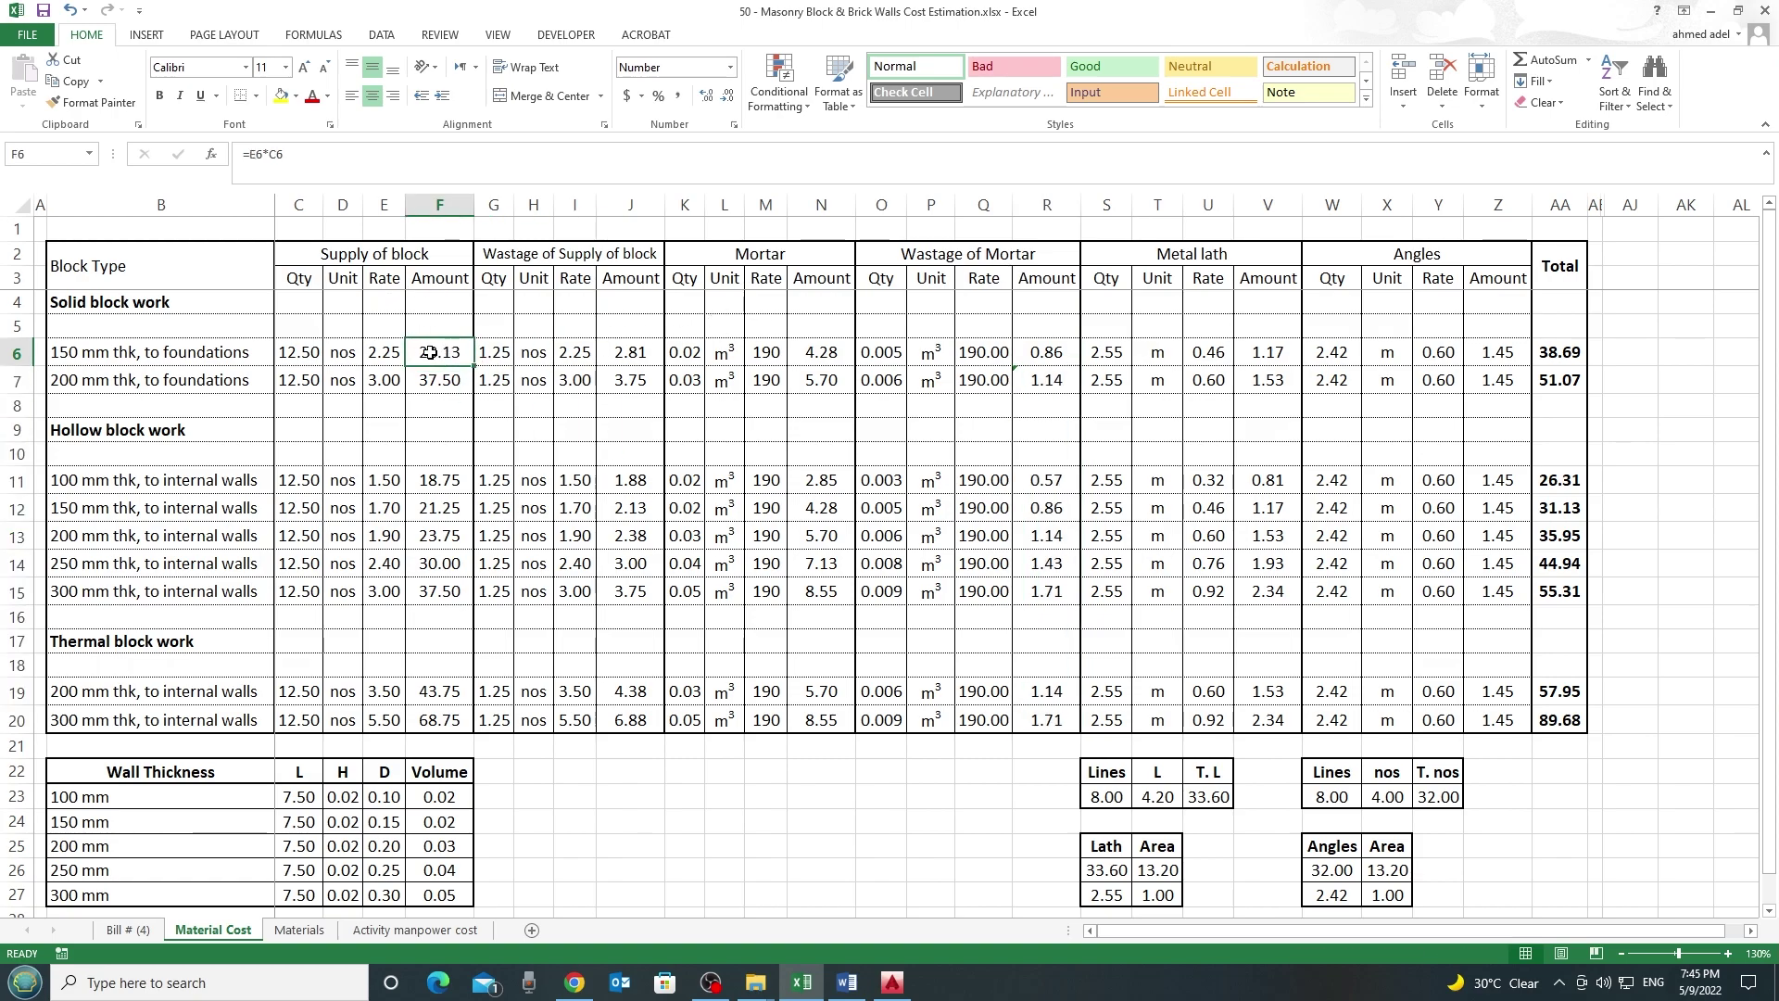
{"action": "left_click", "coordinate": [635, 353]}
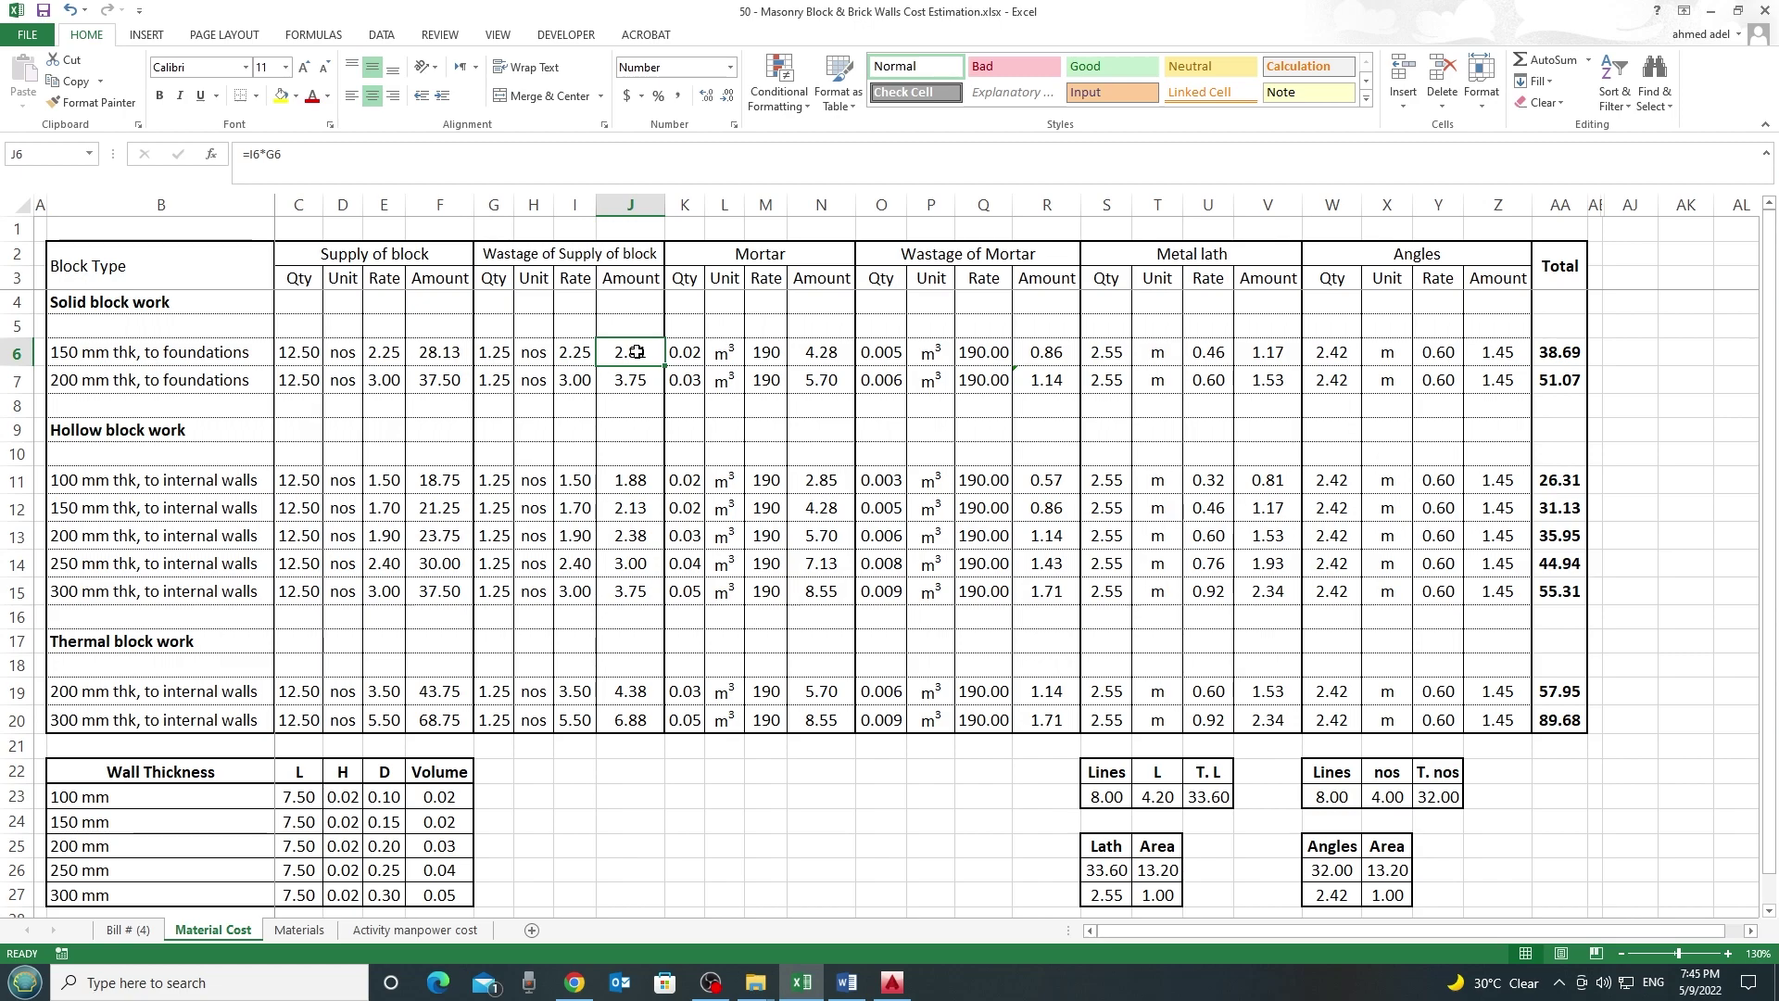
{"action": "left_click", "coordinate": [816, 353]}
{"action": "left_click", "coordinate": [1048, 353]}
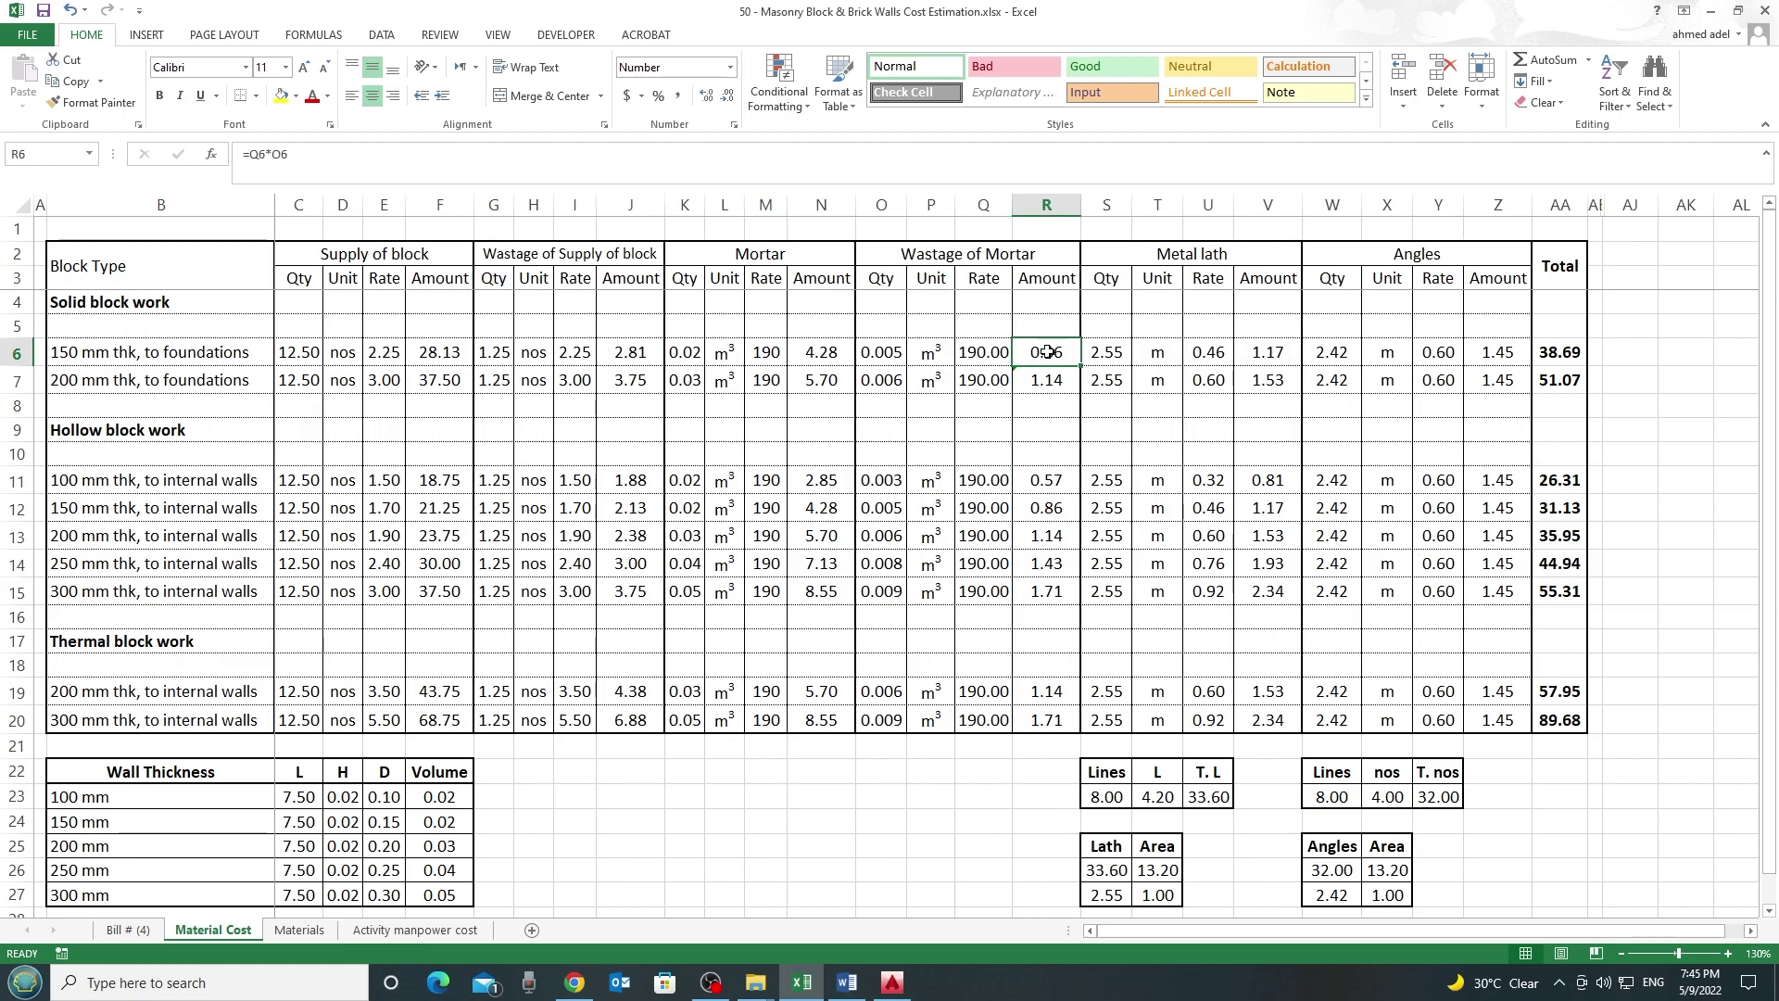
Highlight the Metal lath and Angles columns S to Z for review
{"action": "left_click_drag", "start_coordinate": [1111, 213], "coordinate": [1483, 239]}
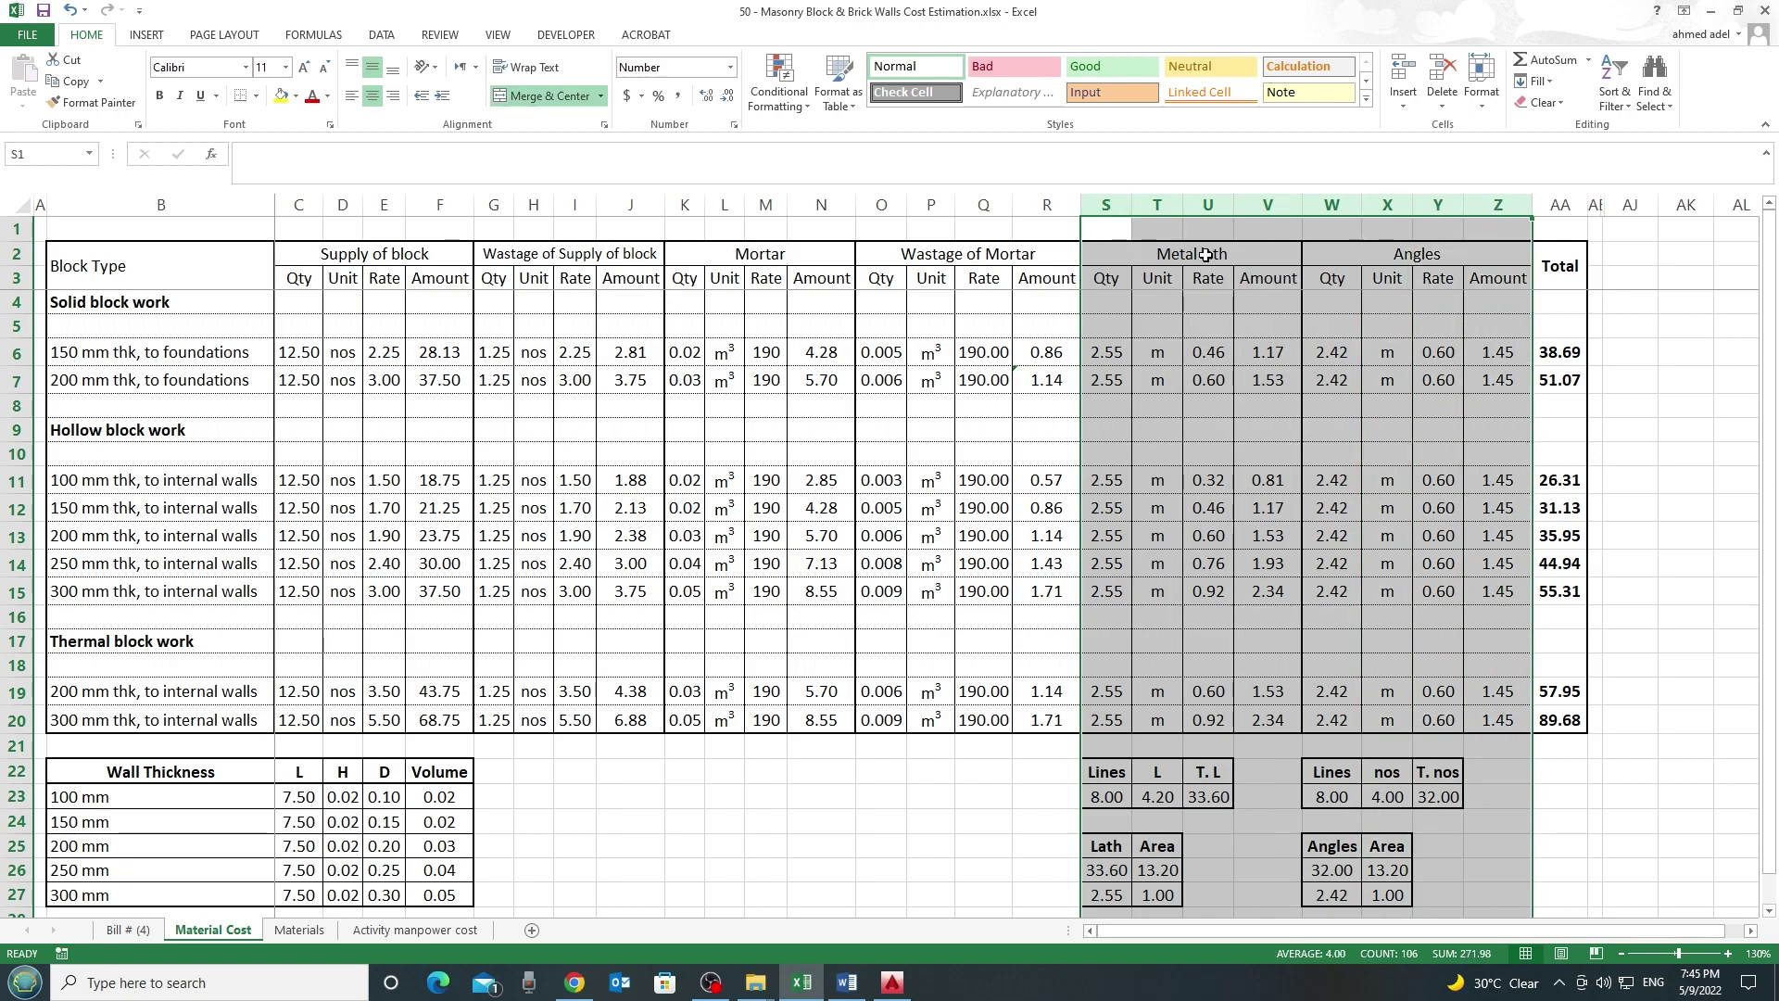
{"action": "left_click", "coordinate": [1205, 255]}
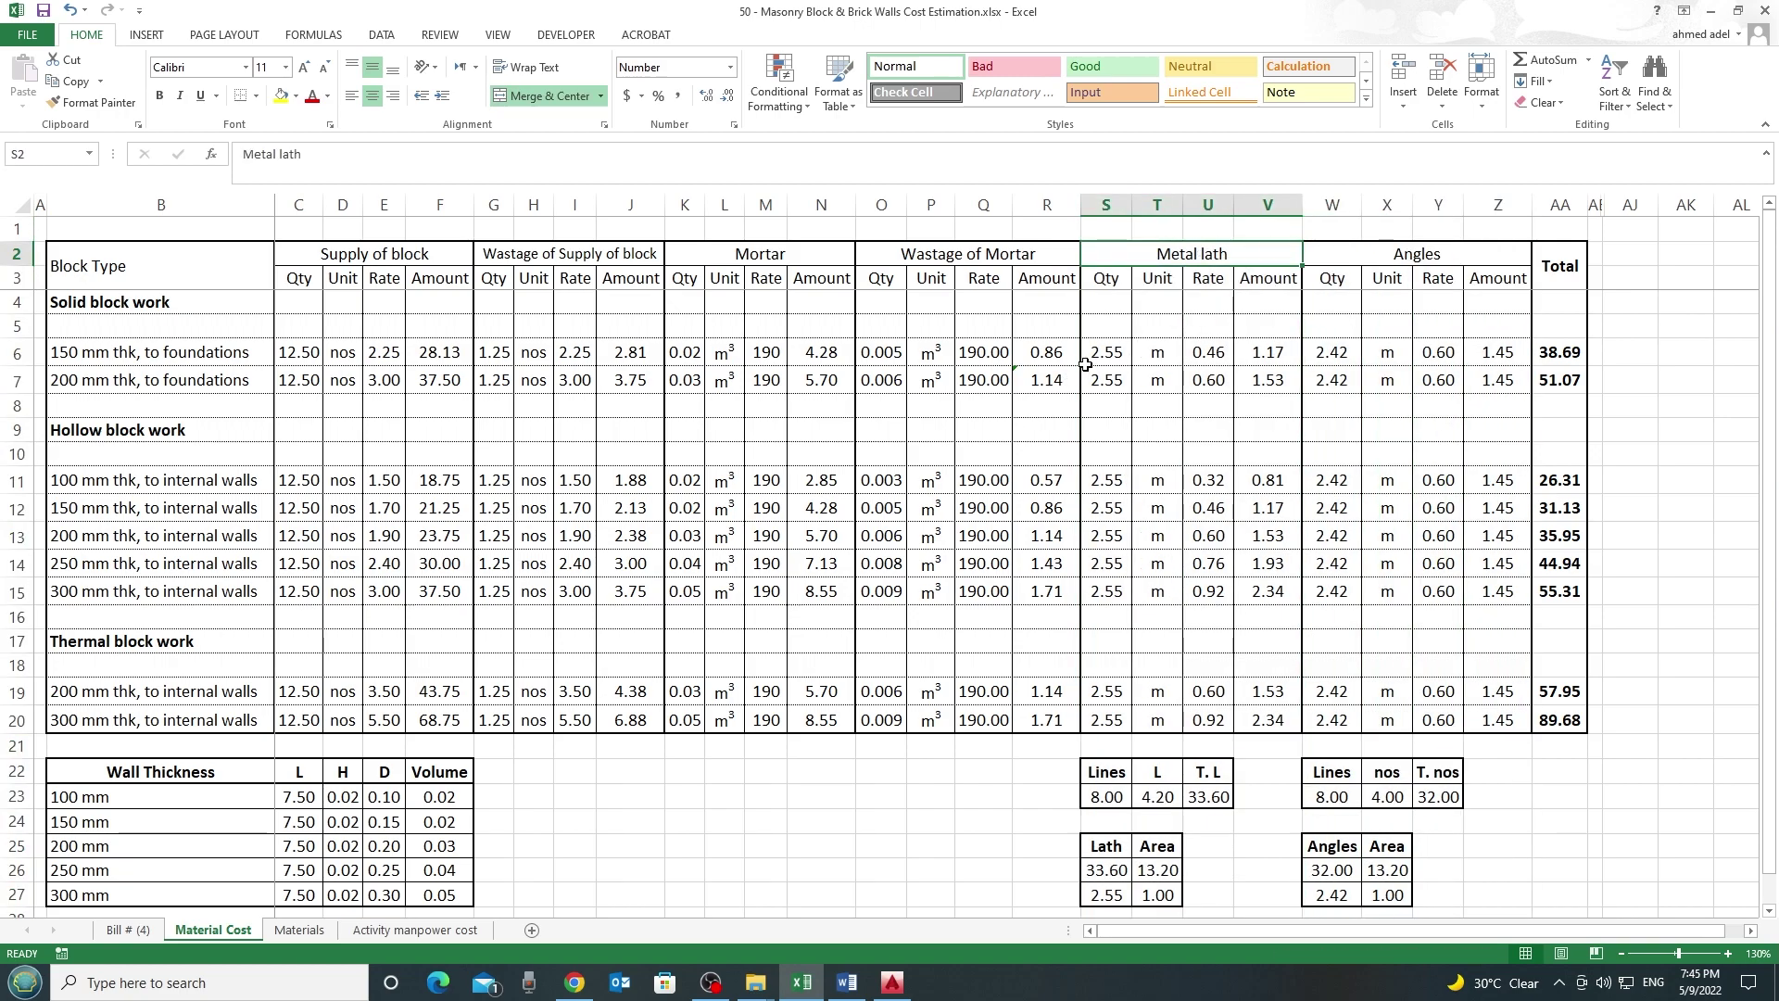
{"action": "left_click_drag", "start_coordinate": [1105, 205], "coordinate": [1497, 204]}
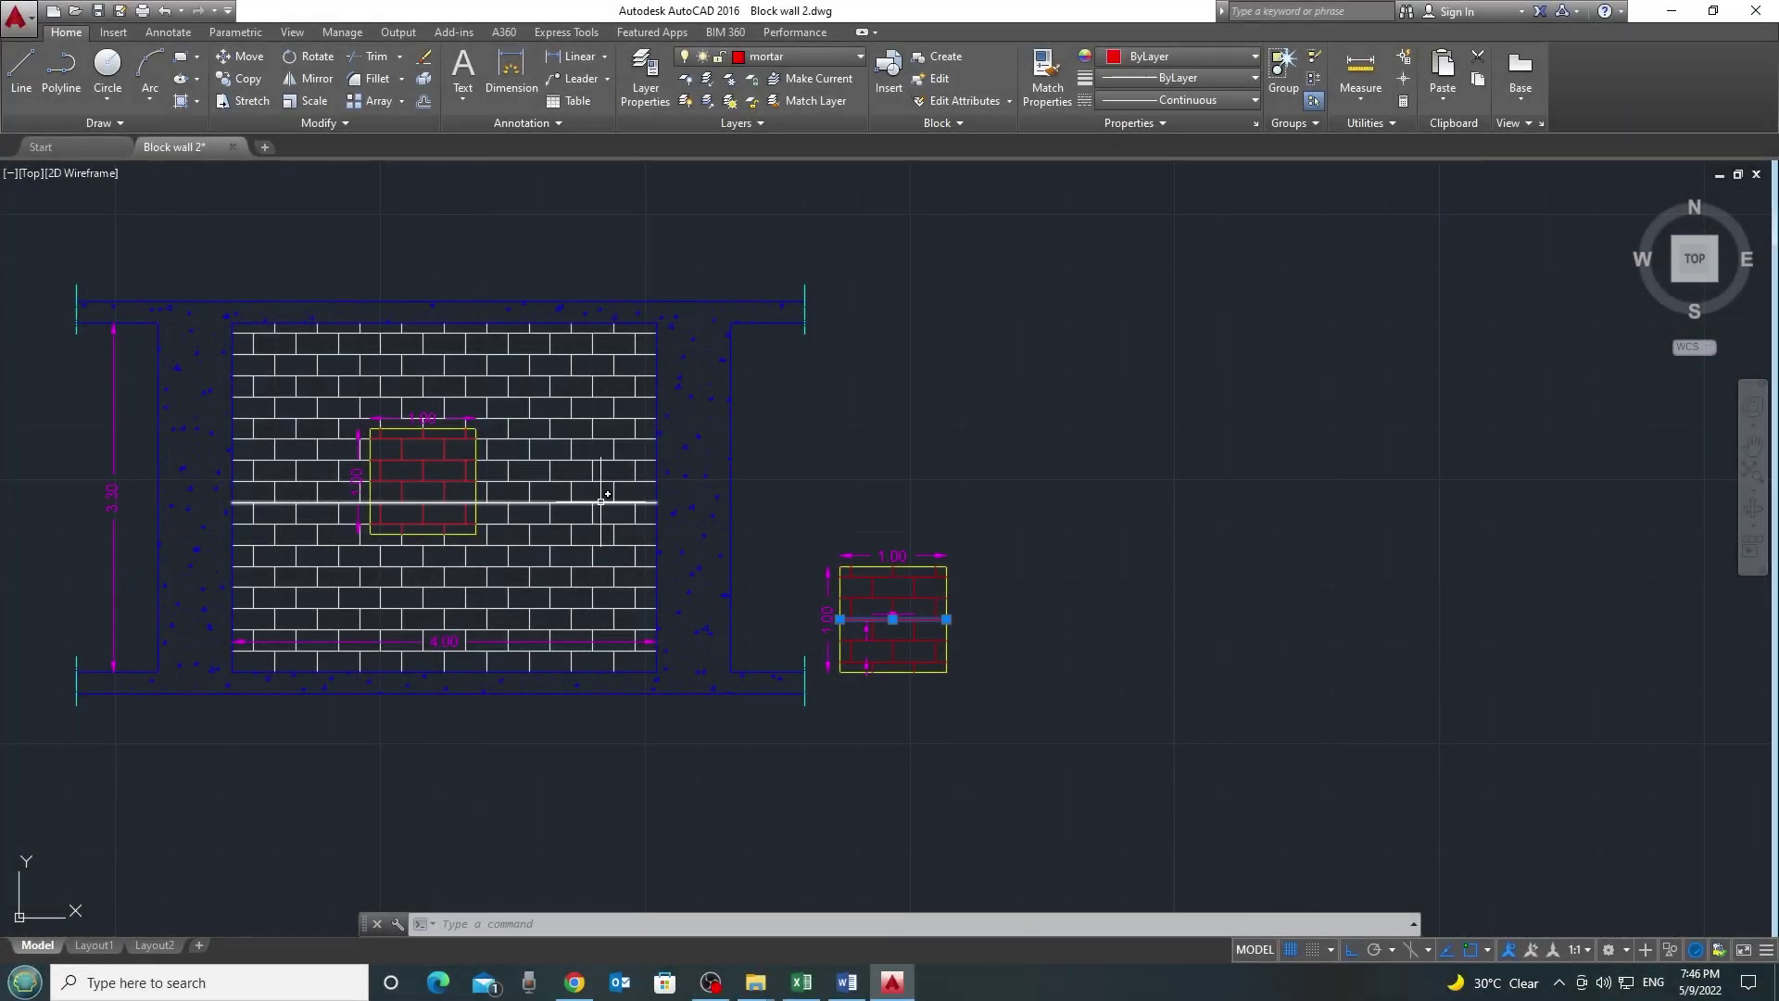
Turn all layers of the block wall drawing back on and clear the current selection
{"action": "right_click", "coordinate": [612, 516]}
{"action": "left_click", "coordinate": [639, 524]}
{"action": "key", "text": "Escape"}
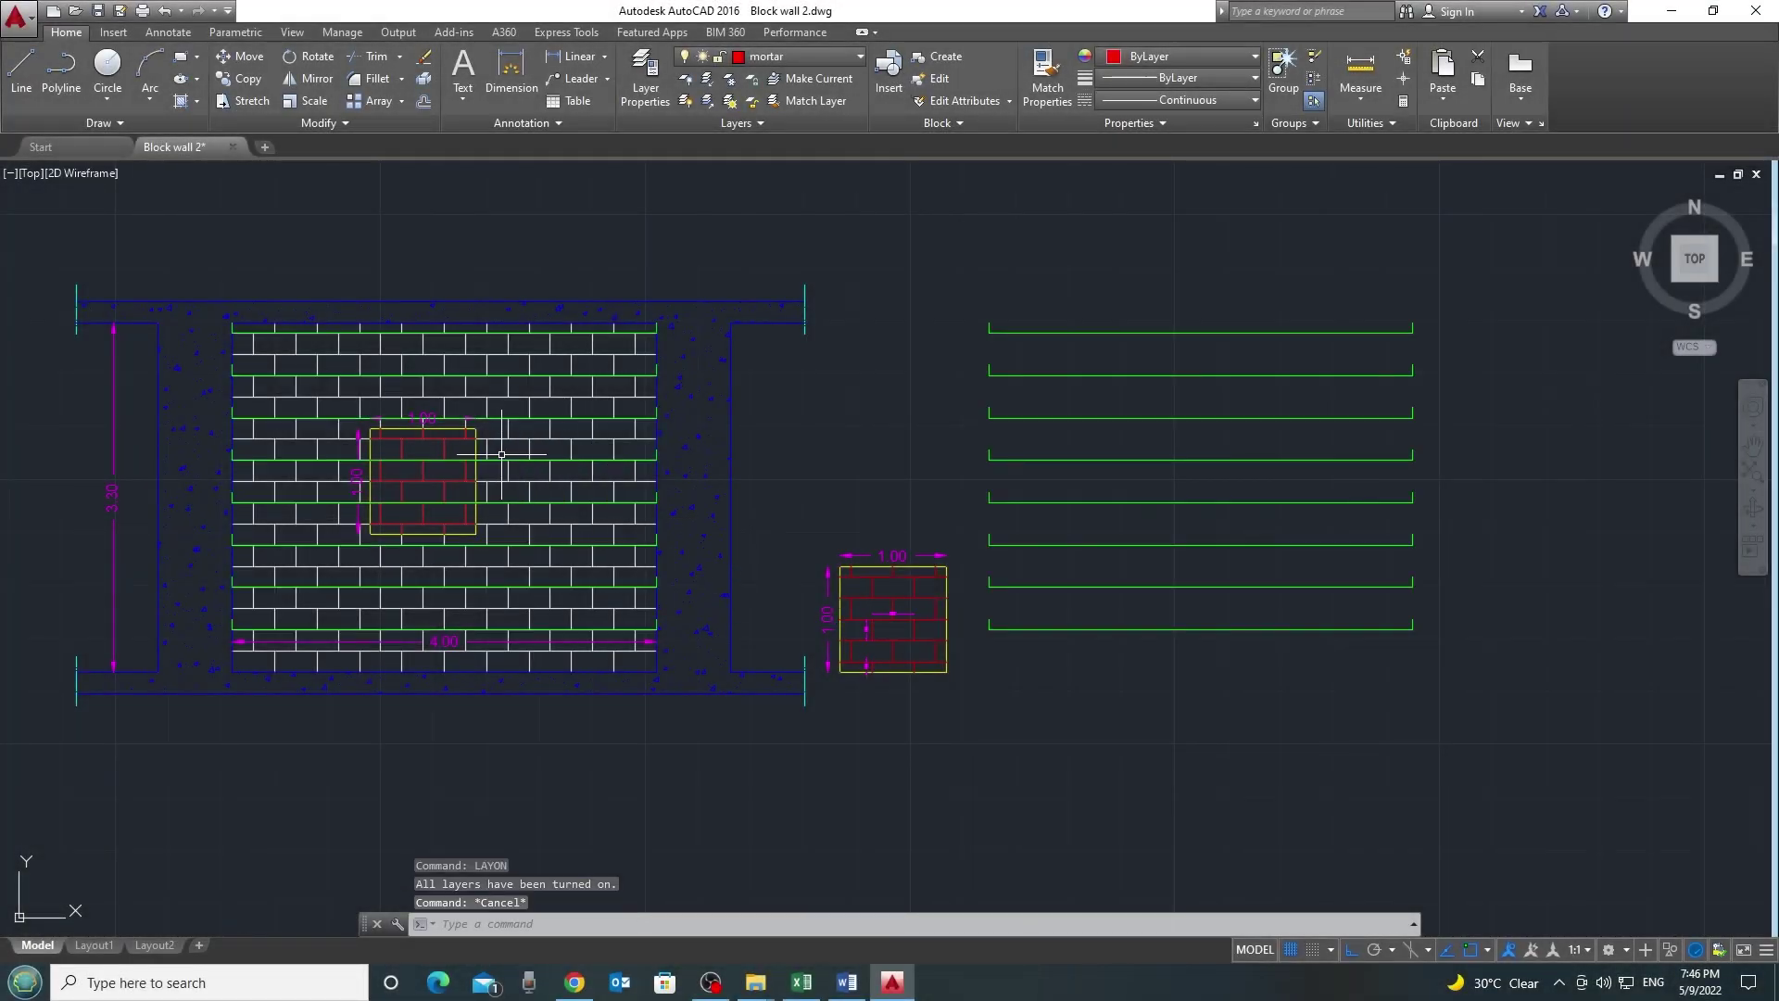
Examine the lowest metal lath line above the second block course, selecting it briefly to identify its layer
{"action": "scroll", "coordinate": [534, 486], "scroll_direction": "up", "scroll_amount": 2}
{"action": "scroll", "coordinate": [553, 699], "scroll_direction": "up", "scroll_amount": 5}
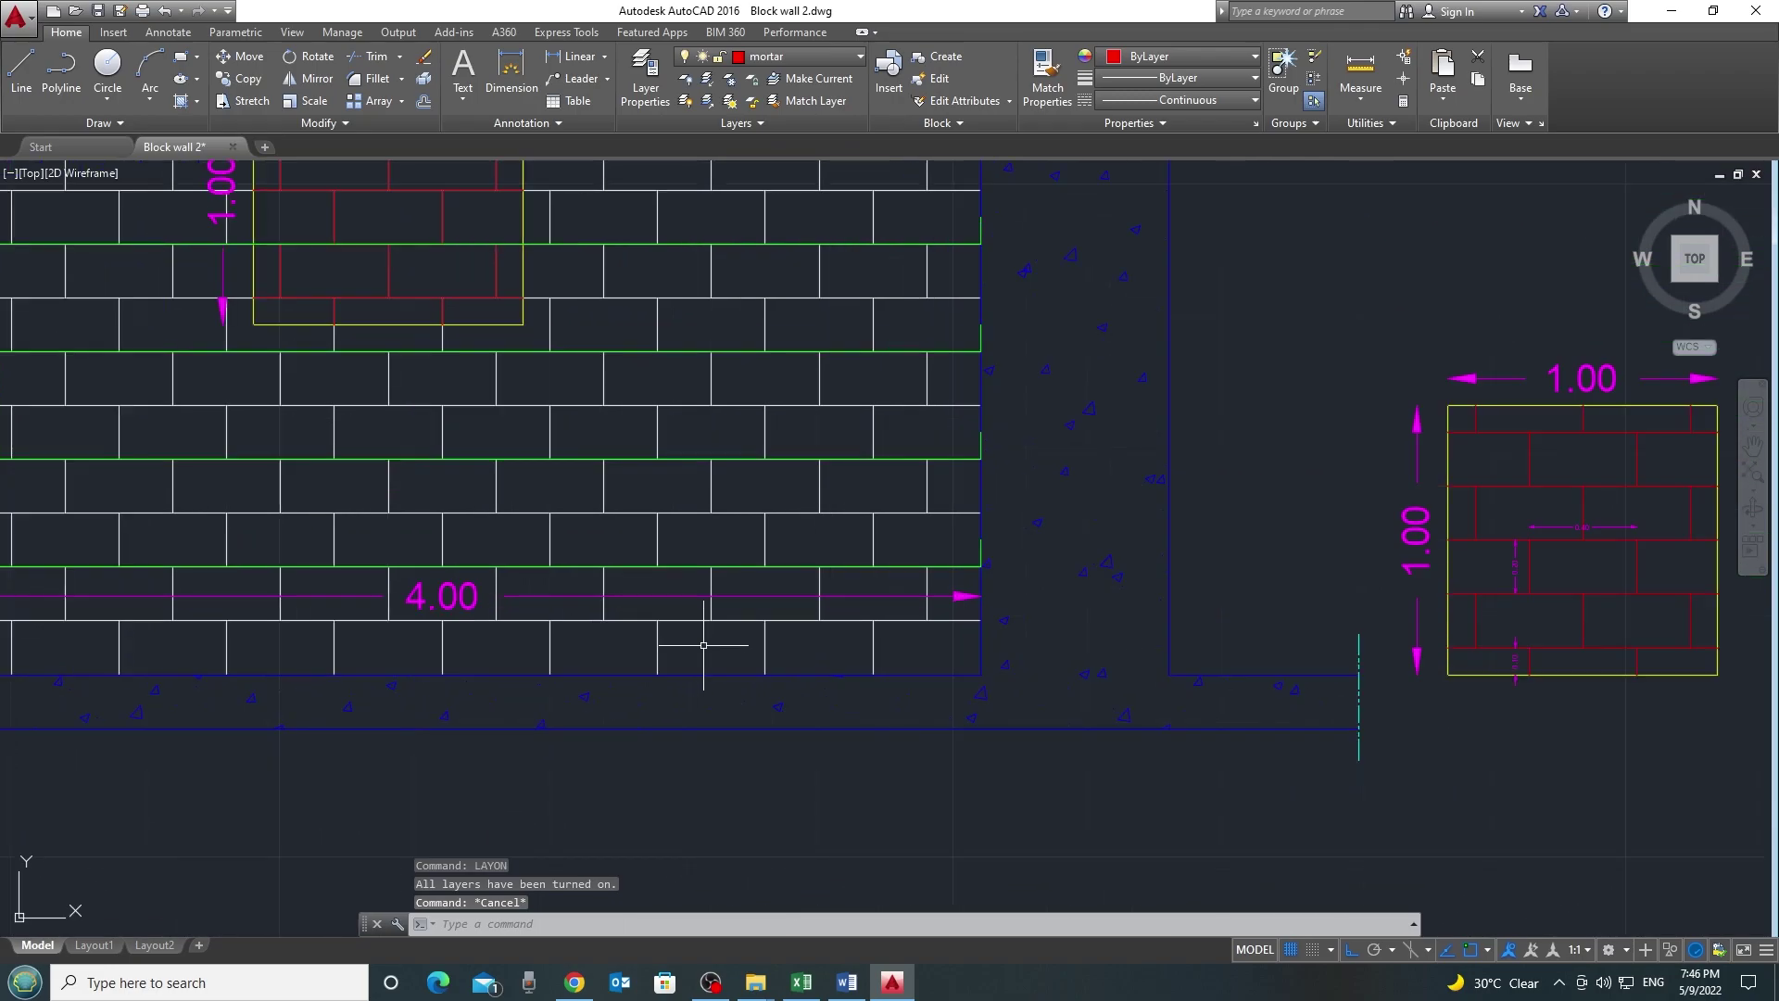
{"action": "scroll", "coordinate": [591, 645], "scroll_direction": "up", "scroll_amount": 4}
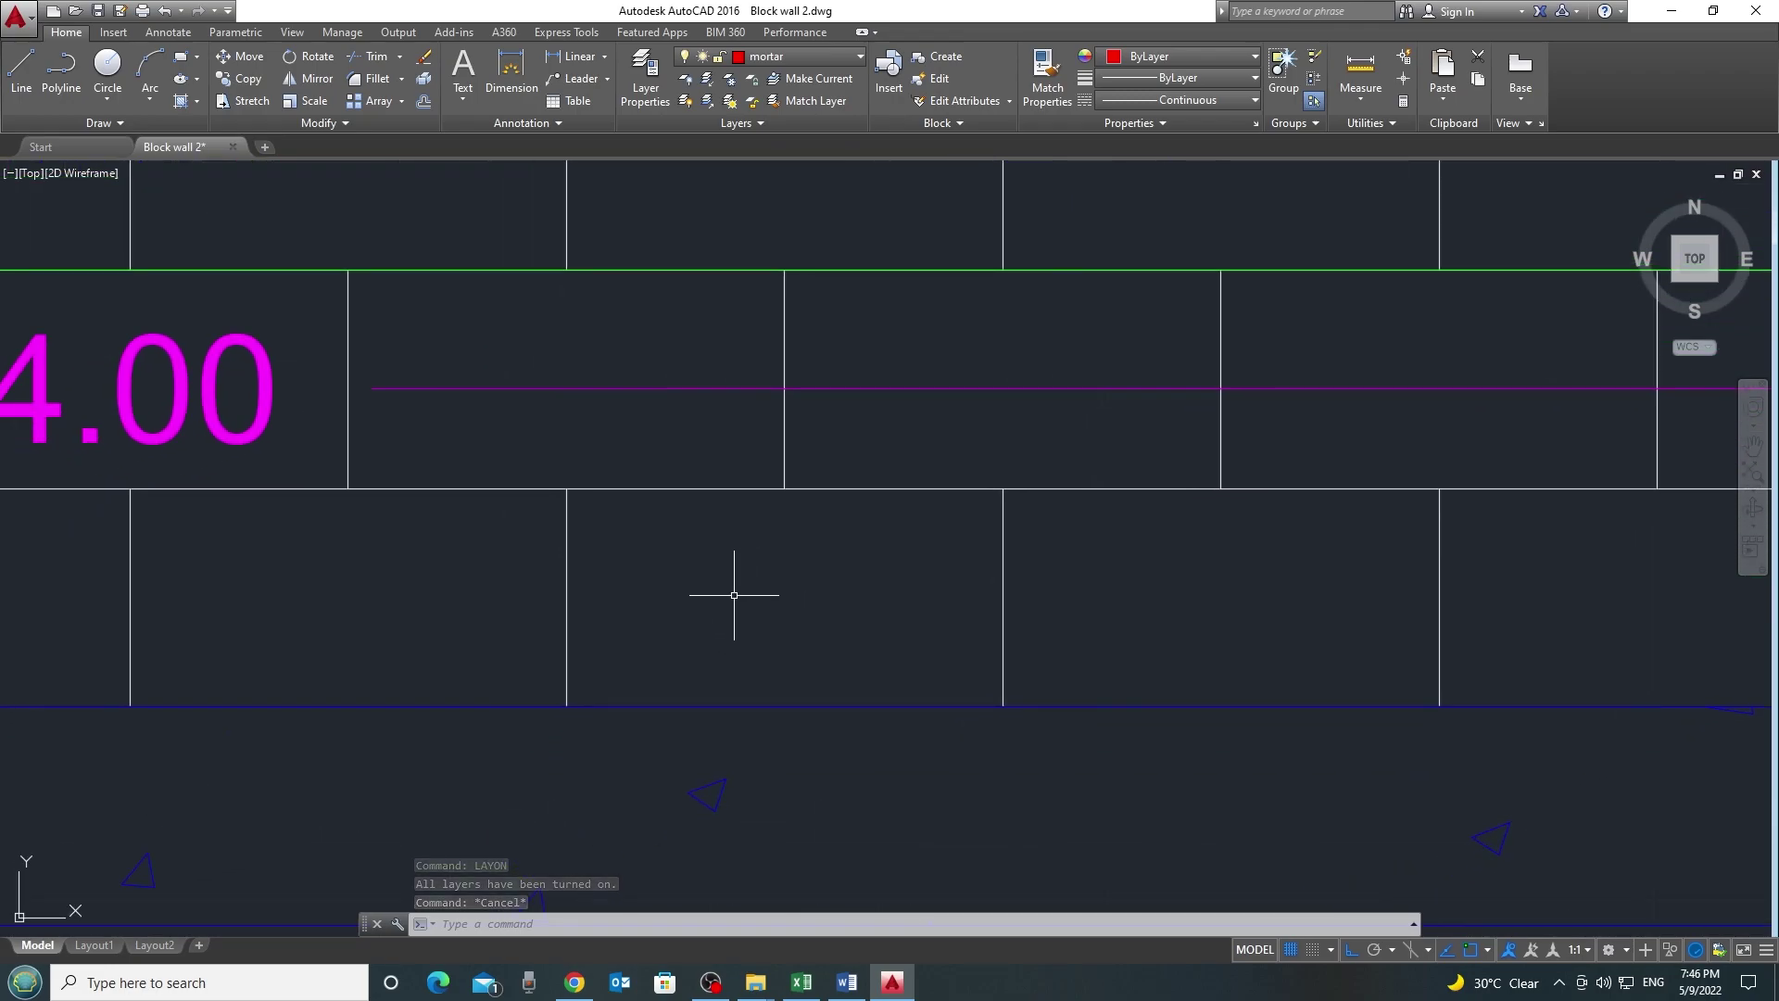
{"action": "scroll", "coordinate": [690, 560], "scroll_direction": "down", "scroll_amount": 2}
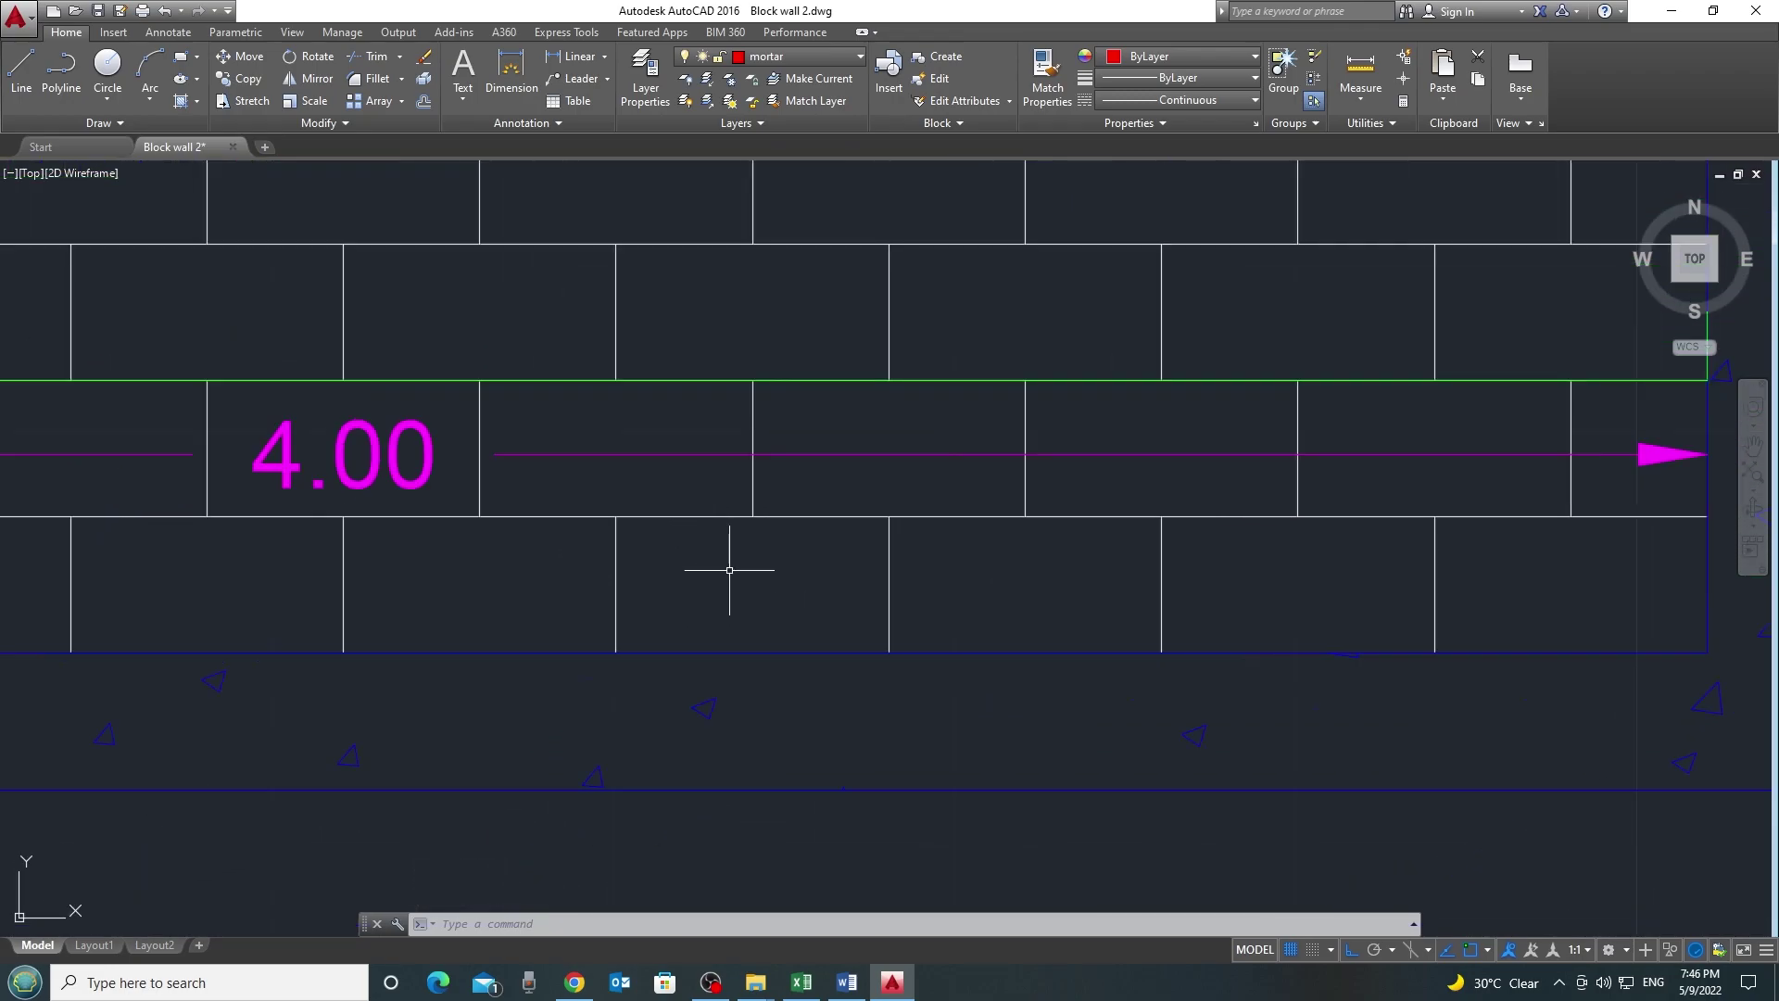
{"action": "scroll", "coordinate": [747, 384], "scroll_direction": "up", "scroll_amount": 4}
{"action": "left_click", "coordinate": [789, 382]}
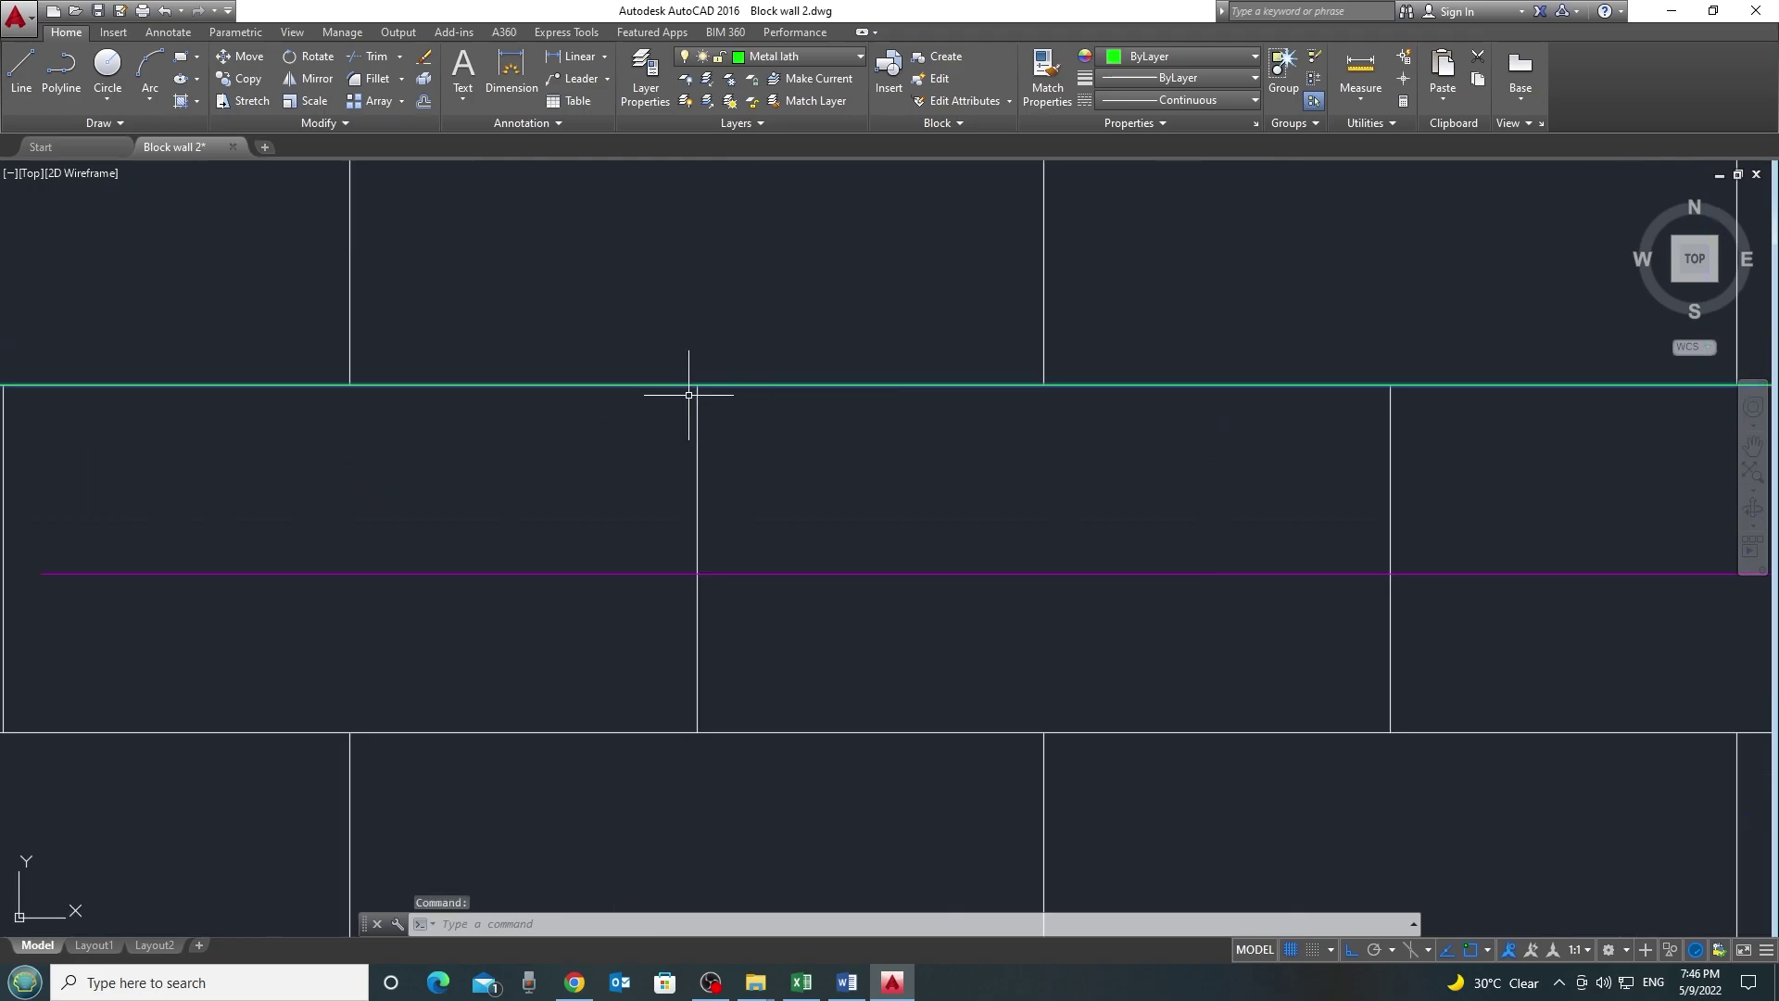
{"action": "scroll", "coordinate": [627, 394], "scroll_direction": "down", "scroll_amount": 3}
{"action": "key", "text": "Escape"}
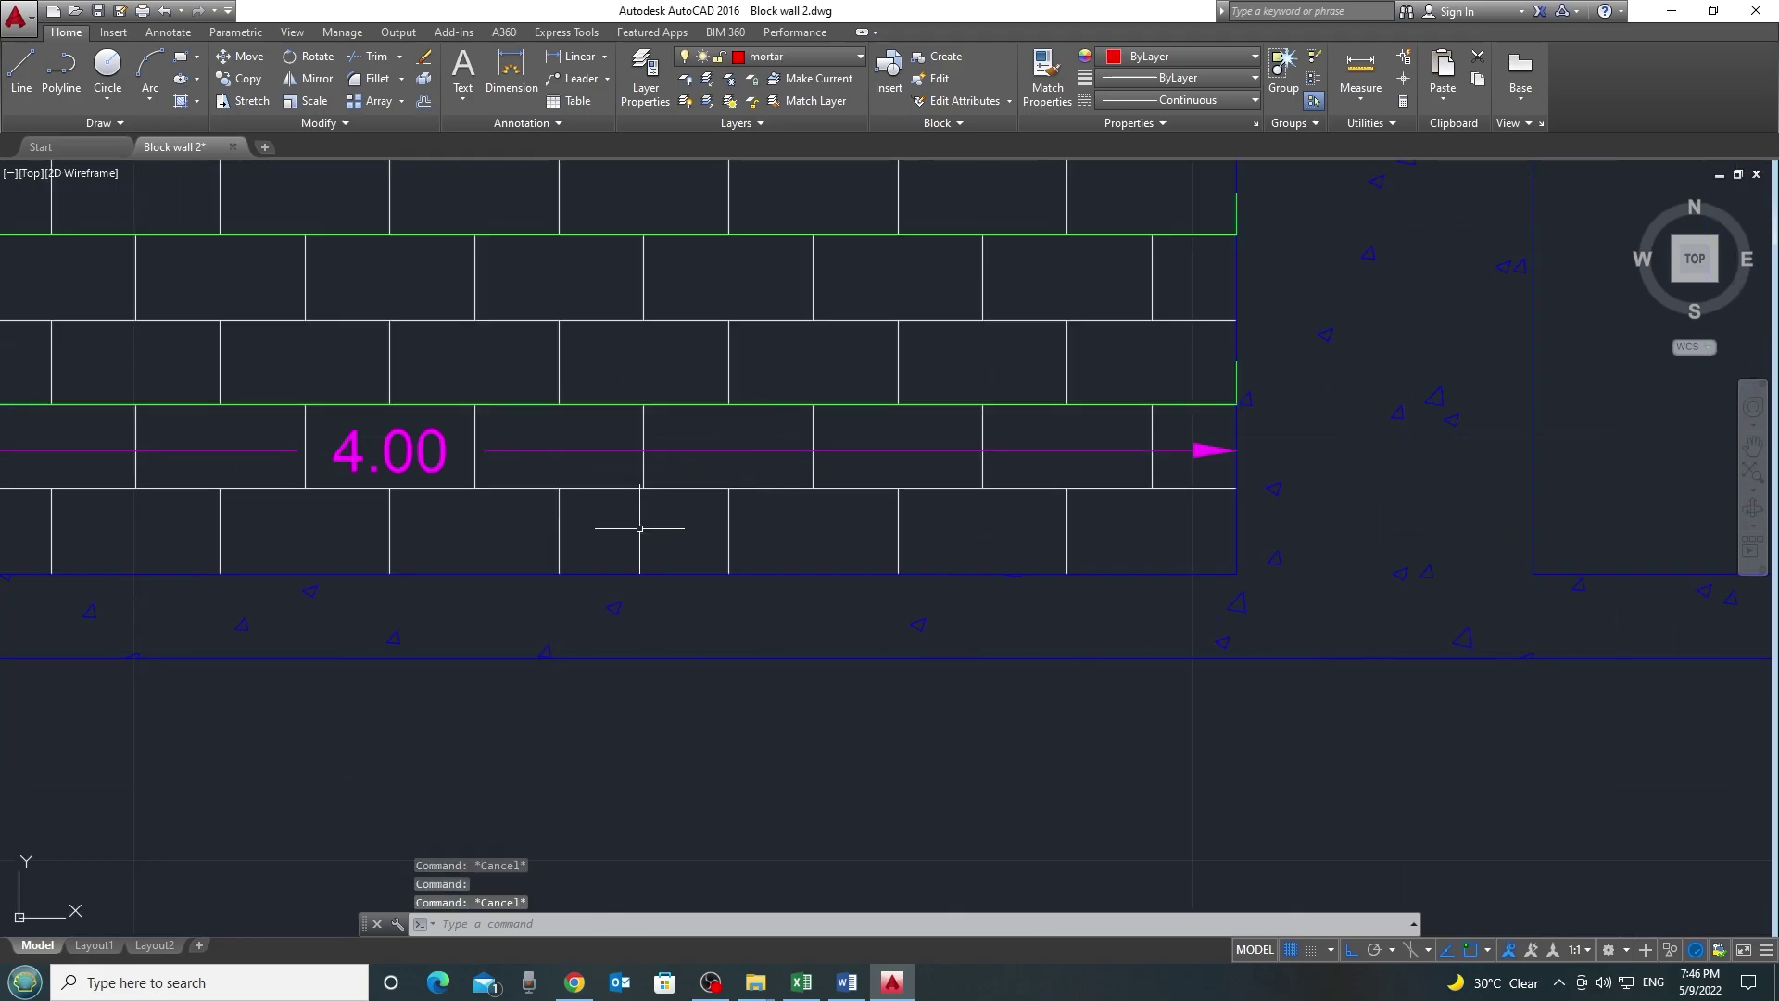
Trace the metal lath lines up the wall from the bottom to check their spacing in block courses
{"action": "scroll", "coordinate": [617, 415], "scroll_direction": "up", "scroll_amount": 3}
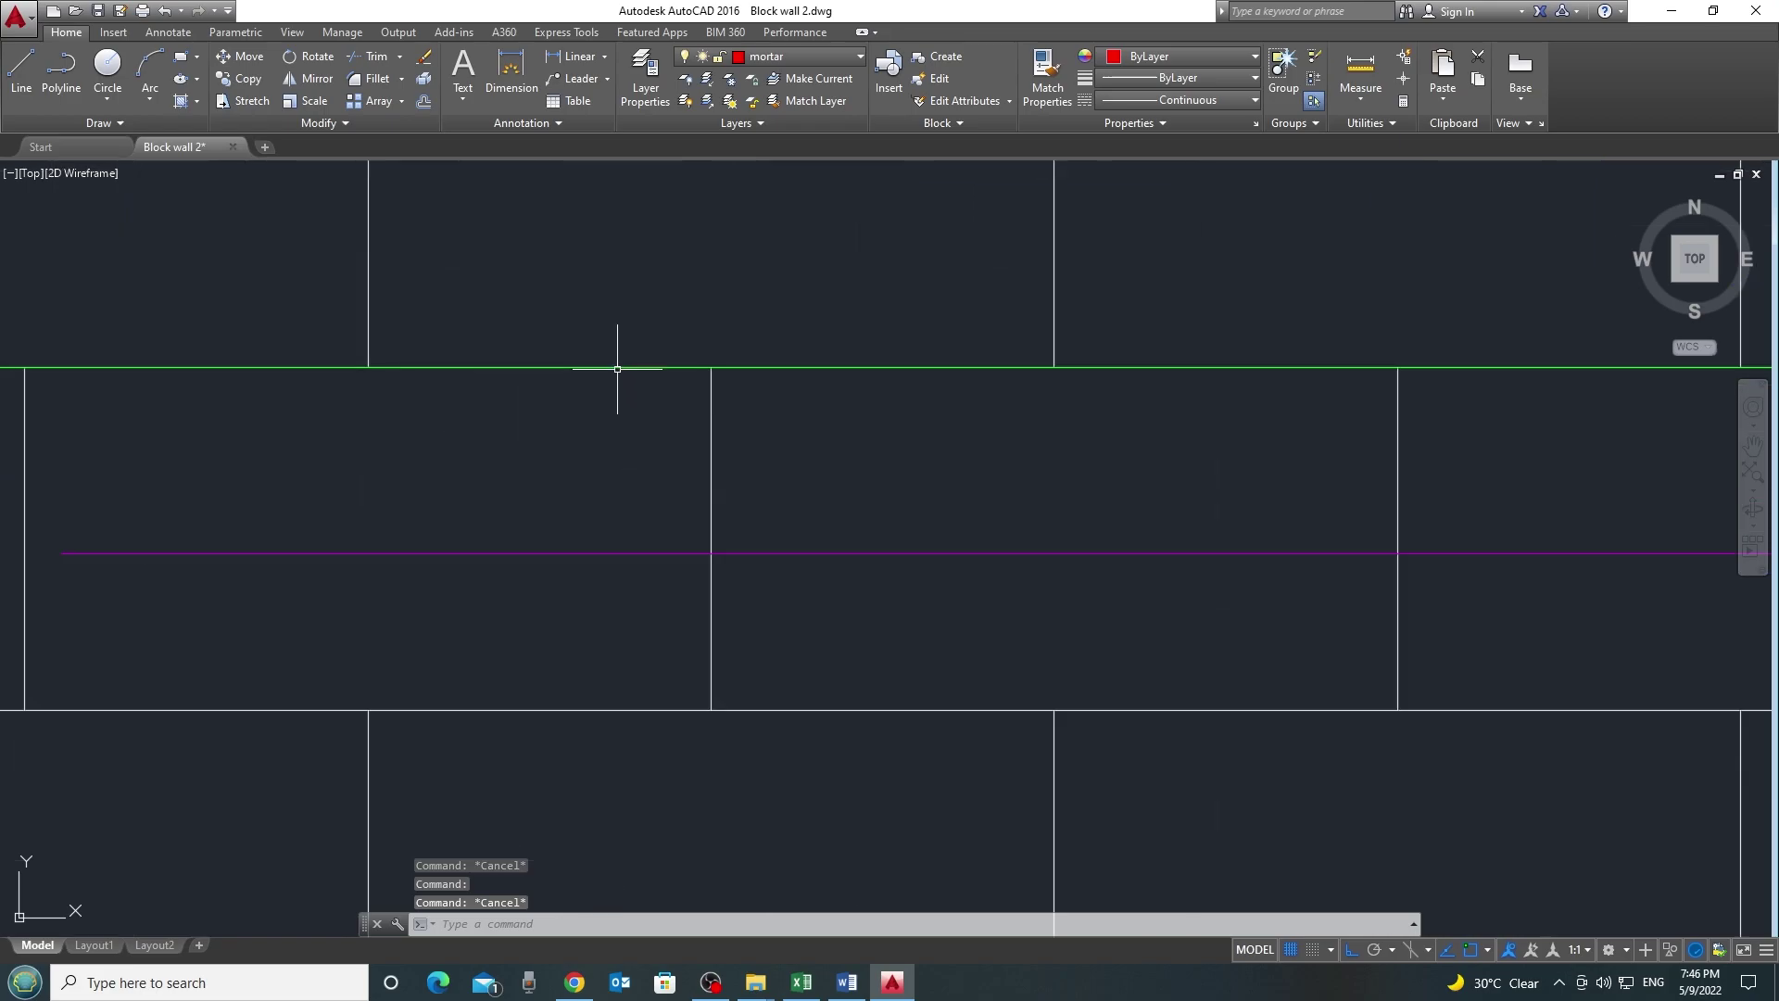
{"action": "scroll", "coordinate": [596, 397], "scroll_direction": "down", "scroll_amount": 3}
{"action": "left_click_drag", "start_coordinate": [632, 407], "coordinate": [664, 468]}
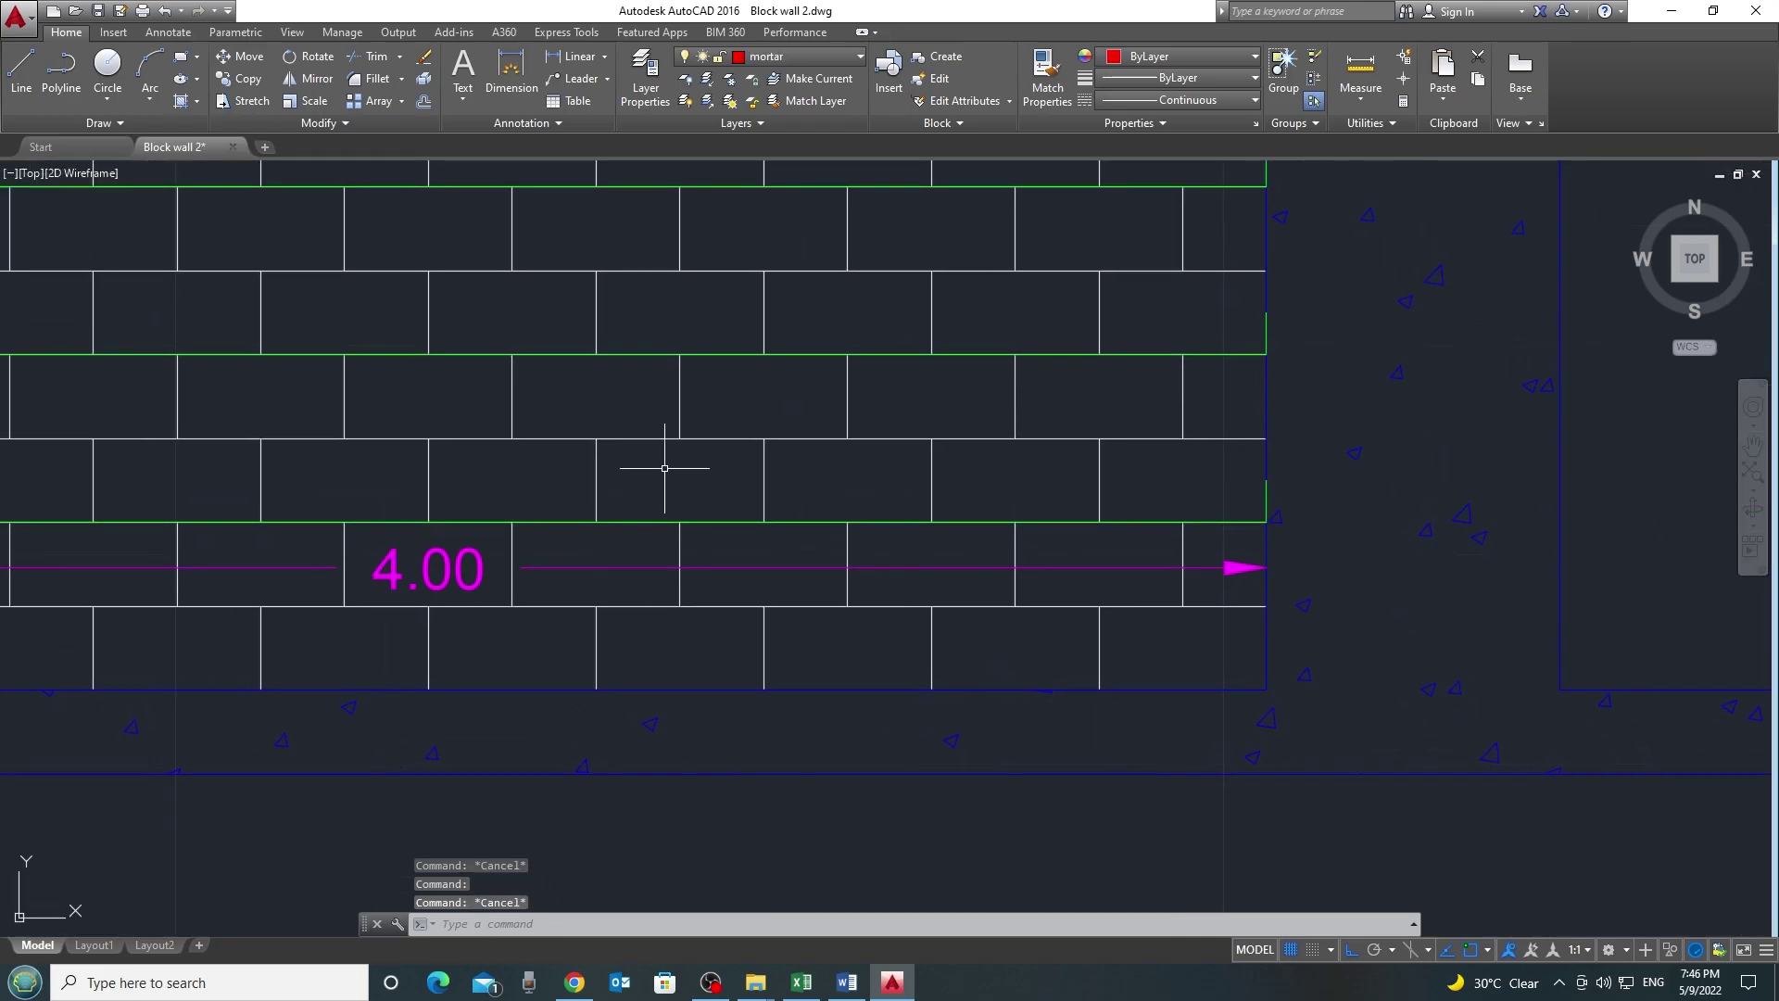
{"action": "left_click_drag", "start_coordinate": [629, 396], "coordinate": [688, 483]}
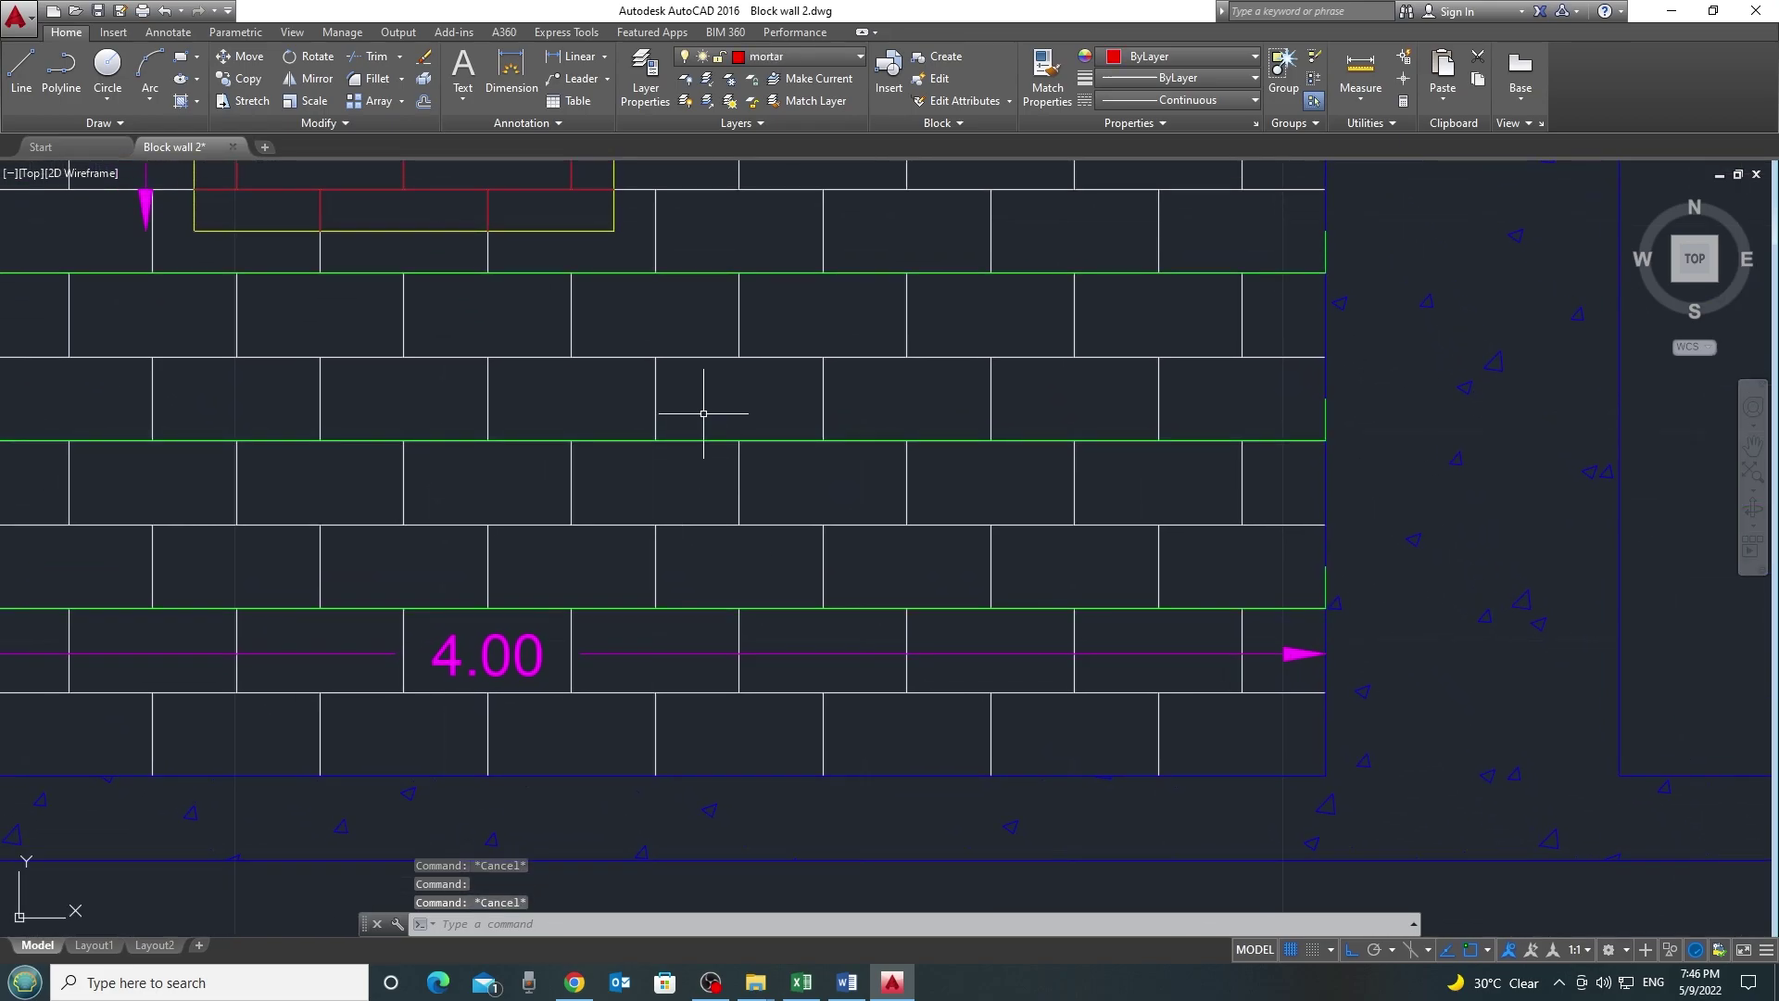
{"action": "left_click_drag", "start_coordinate": [672, 329], "coordinate": [731, 453]}
{"action": "scroll", "coordinate": [747, 417], "scroll_direction": "up", "scroll_amount": 2}
{"action": "left_click", "coordinate": [748, 387]}
{"action": "key", "text": "Escape"}
{"action": "scroll", "coordinate": [732, 435], "scroll_direction": "down", "scroll_amount": 5}
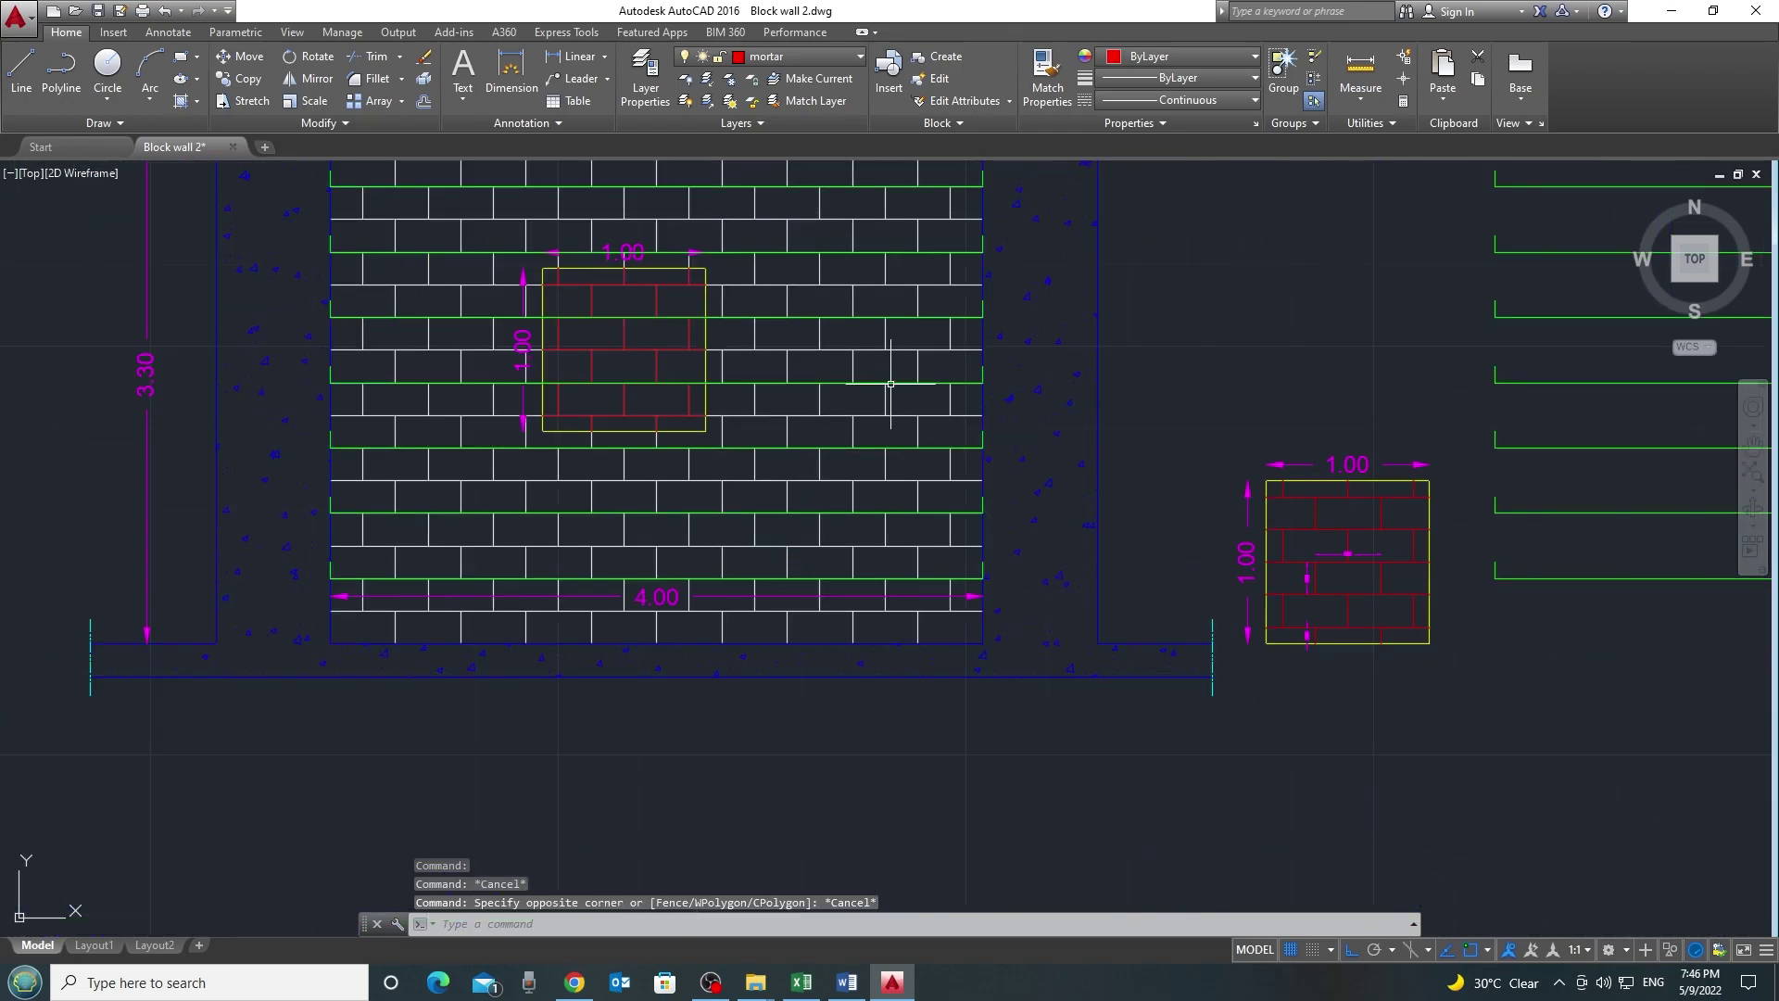
Compare the metal lath lines inside the wall with the copies laid out separately beside it
{"action": "left_click_drag", "start_coordinate": [883, 383], "coordinate": [657, 518]}
{"action": "left_click_drag", "start_coordinate": [1084, 501], "coordinate": [578, 551]}
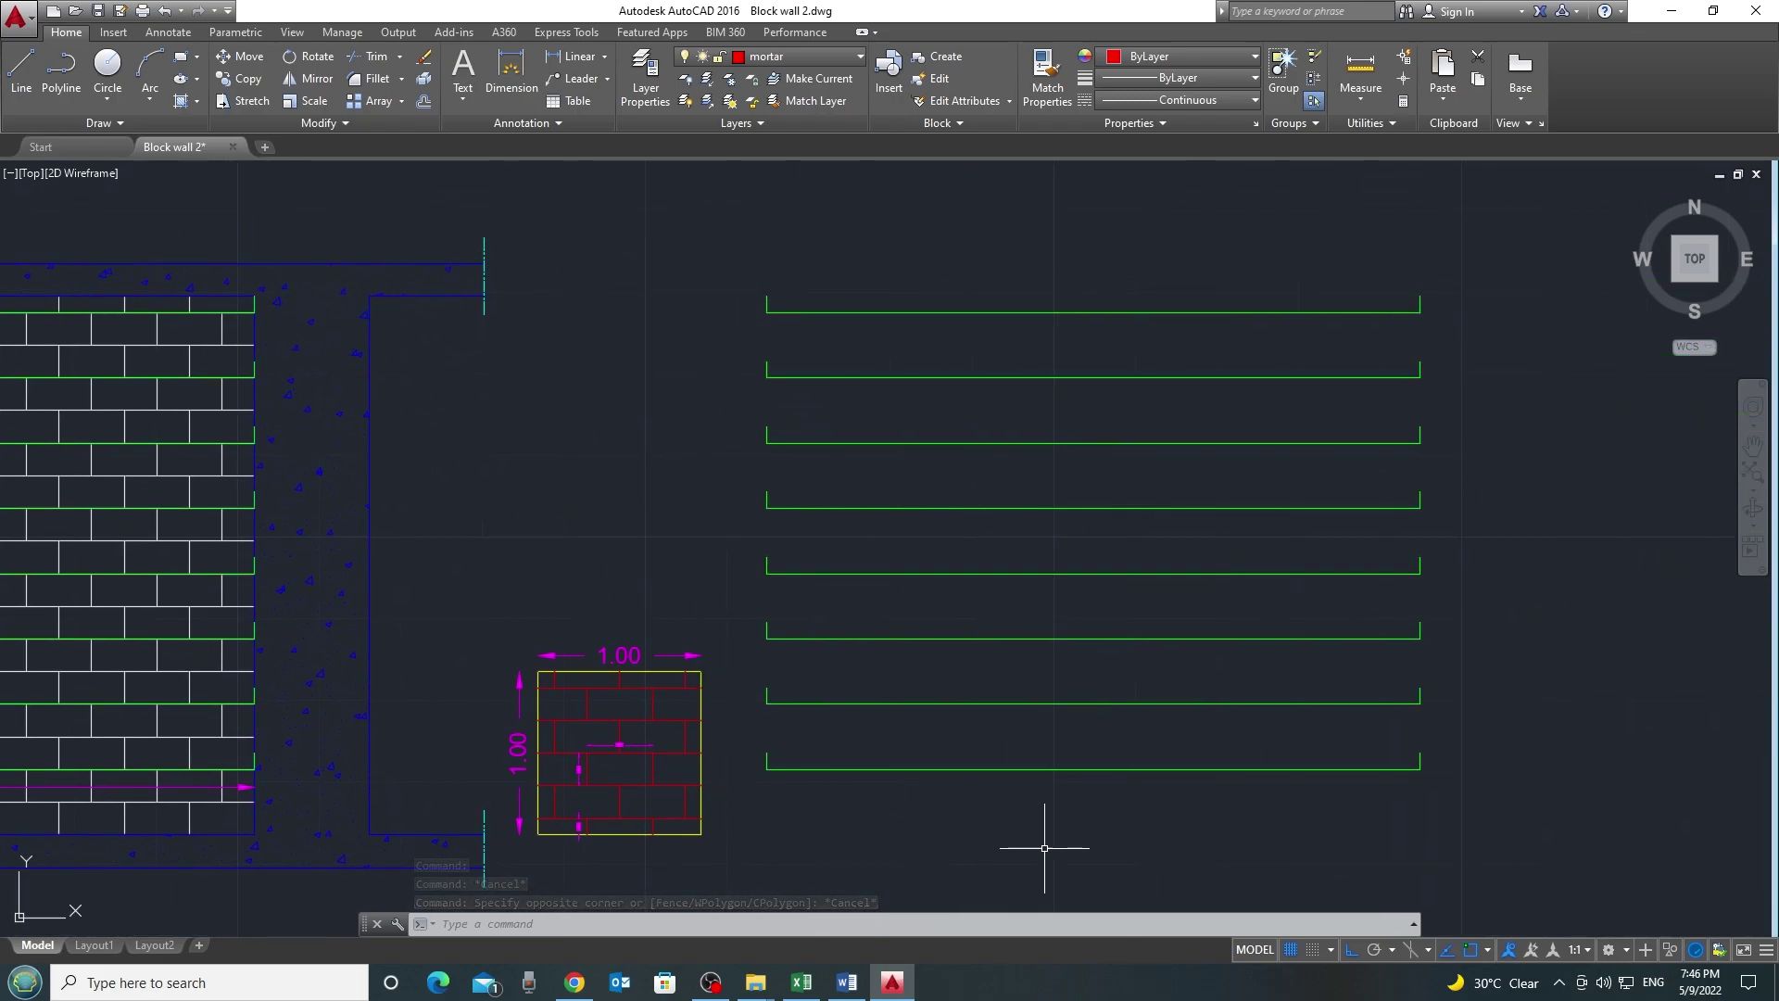
{"action": "mouse_move", "coordinate": [500, 524]}
{"action": "left_mouse_down"}
{"action": "mouse_move", "coordinate": [905, 516]}
{"action": "mouse_move", "coordinate": [1070, 482]}
{"action": "left_mouse_up"}
{"action": "scroll", "coordinate": [659, 556], "scroll_direction": "up", "scroll_amount": 2}
{"action": "left_click_drag", "start_coordinate": [495, 396], "coordinate": [670, 378]}
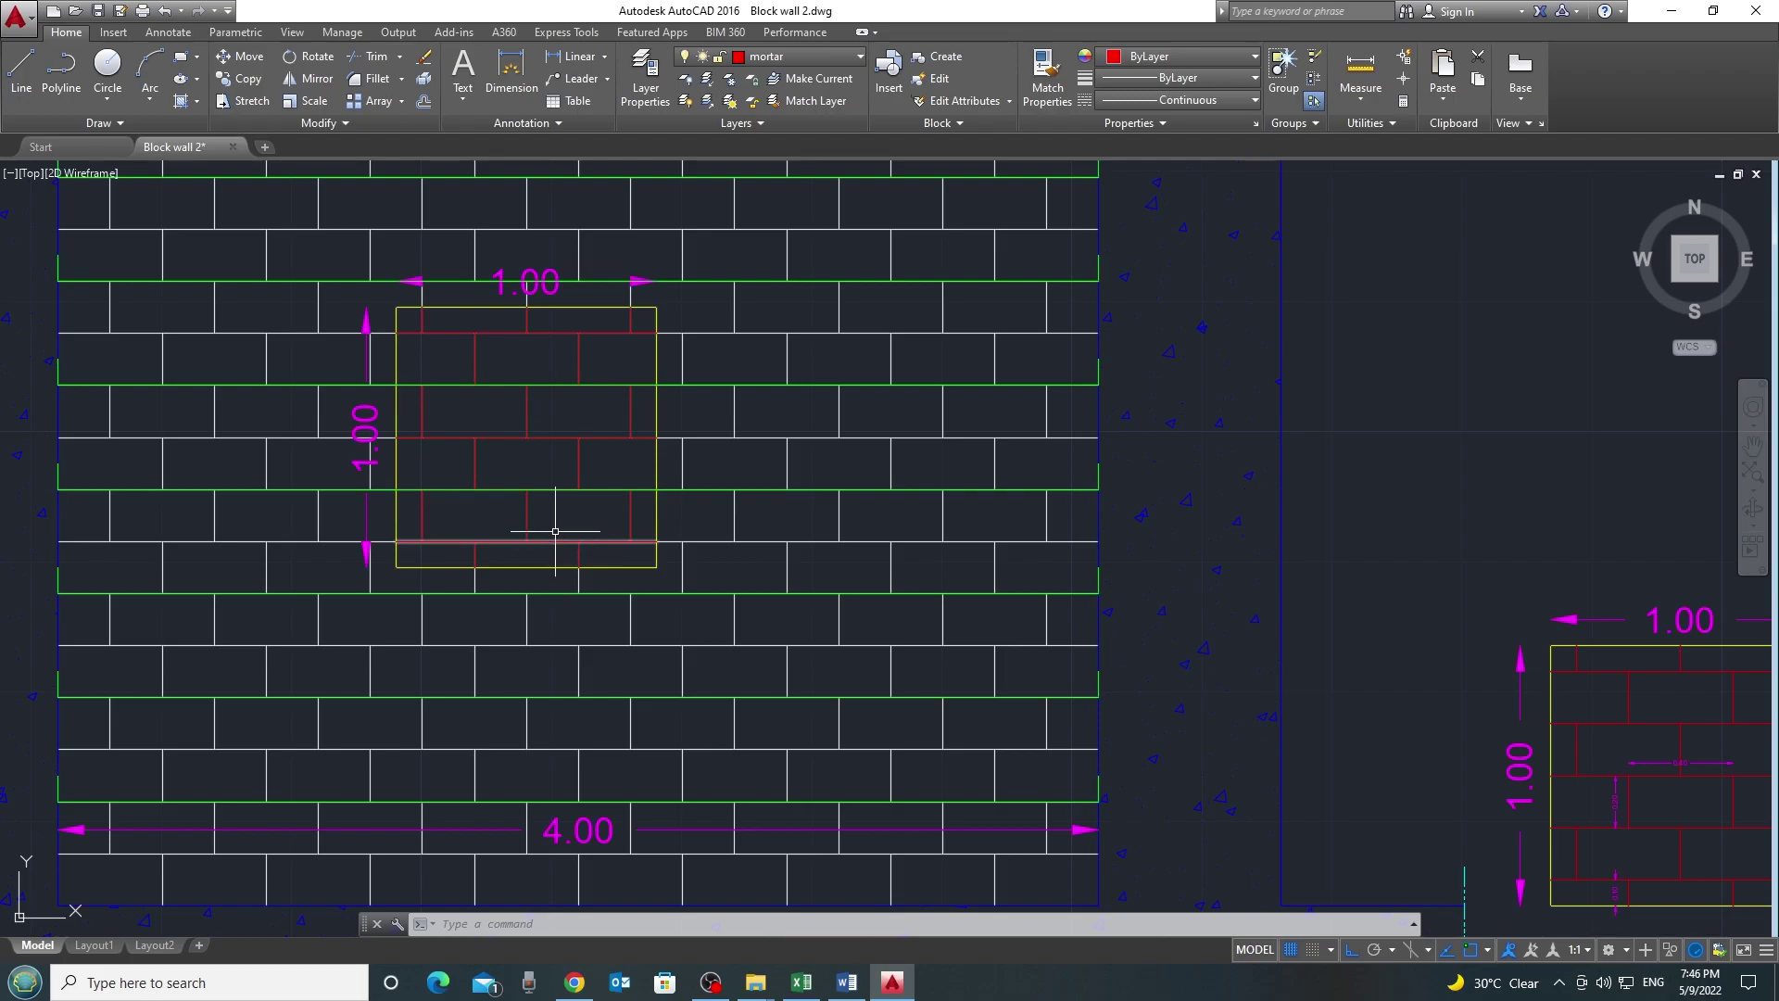
Examine where the metal lath lines cross the 1.00 by 1.00 sample area within the wall
{"action": "scroll", "coordinate": [556, 501], "scroll_direction": "up", "scroll_amount": 2}
{"action": "scroll", "coordinate": [611, 515], "scroll_direction": "up", "scroll_amount": 2}
{"action": "left_click_drag", "start_coordinate": [608, 516], "coordinate": [683, 587]}
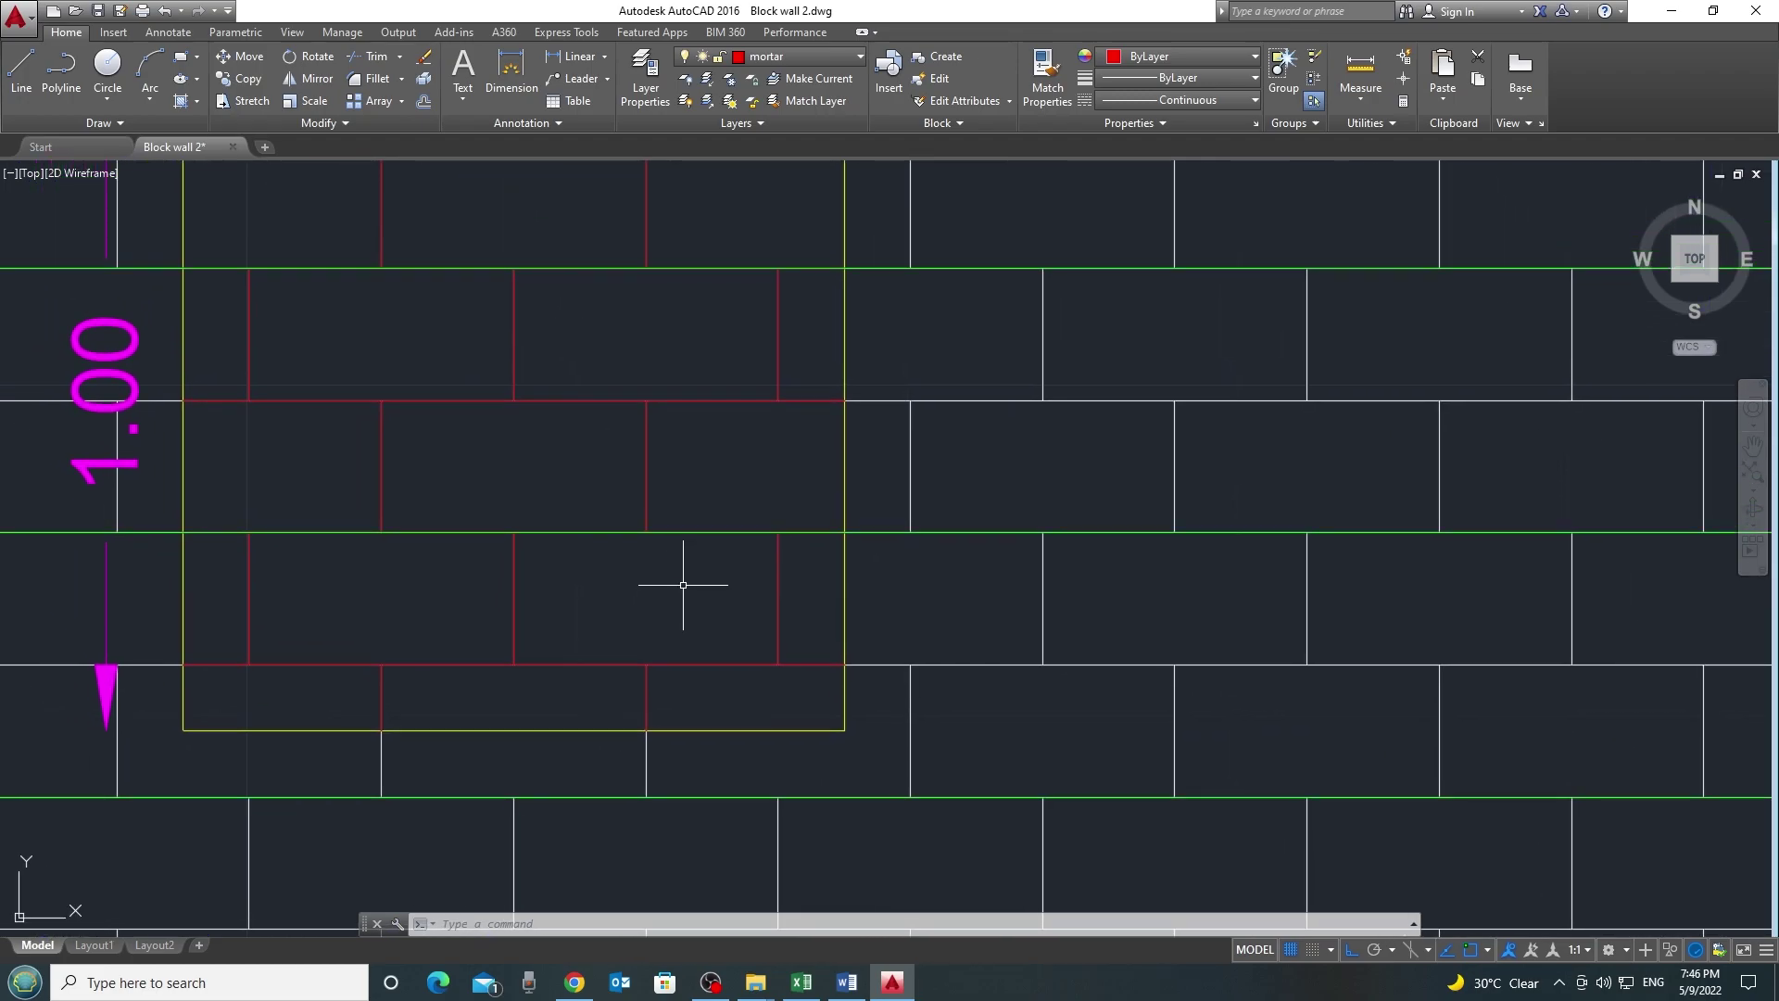
{"action": "scroll", "coordinate": [683, 586], "scroll_direction": "down", "scroll_amount": 2}
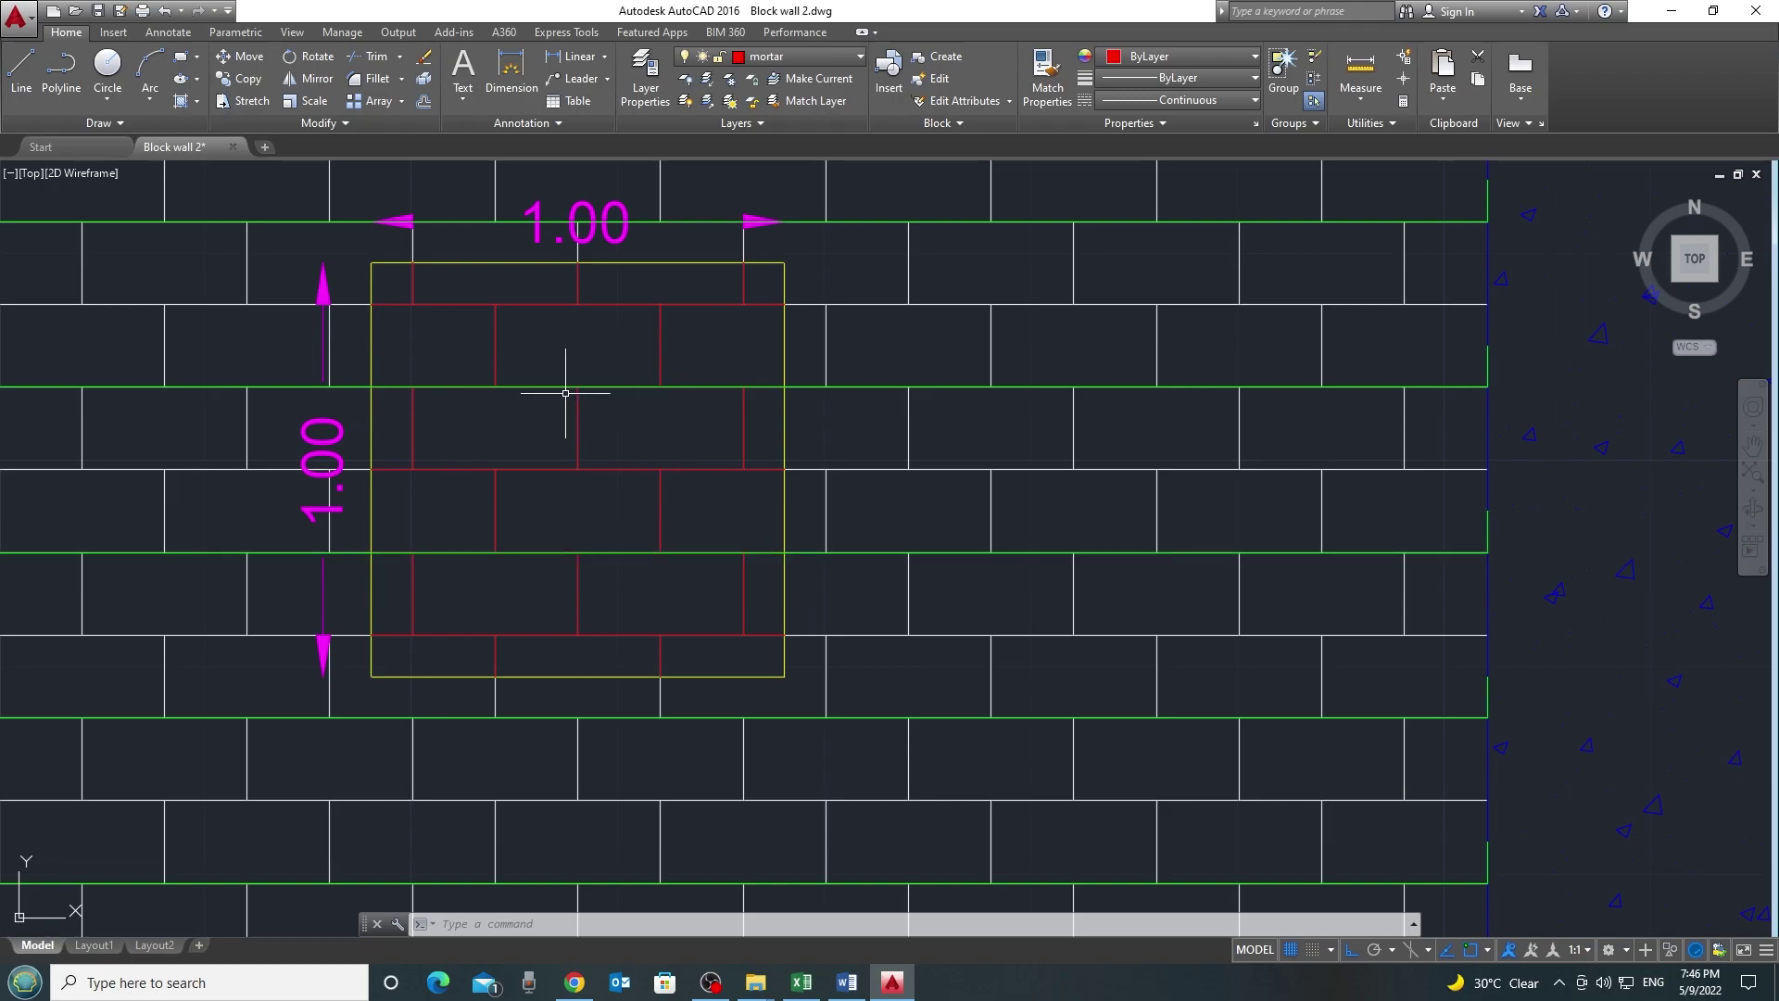
{"action": "scroll", "coordinate": [565, 393], "scroll_direction": "down", "scroll_amount": 2}
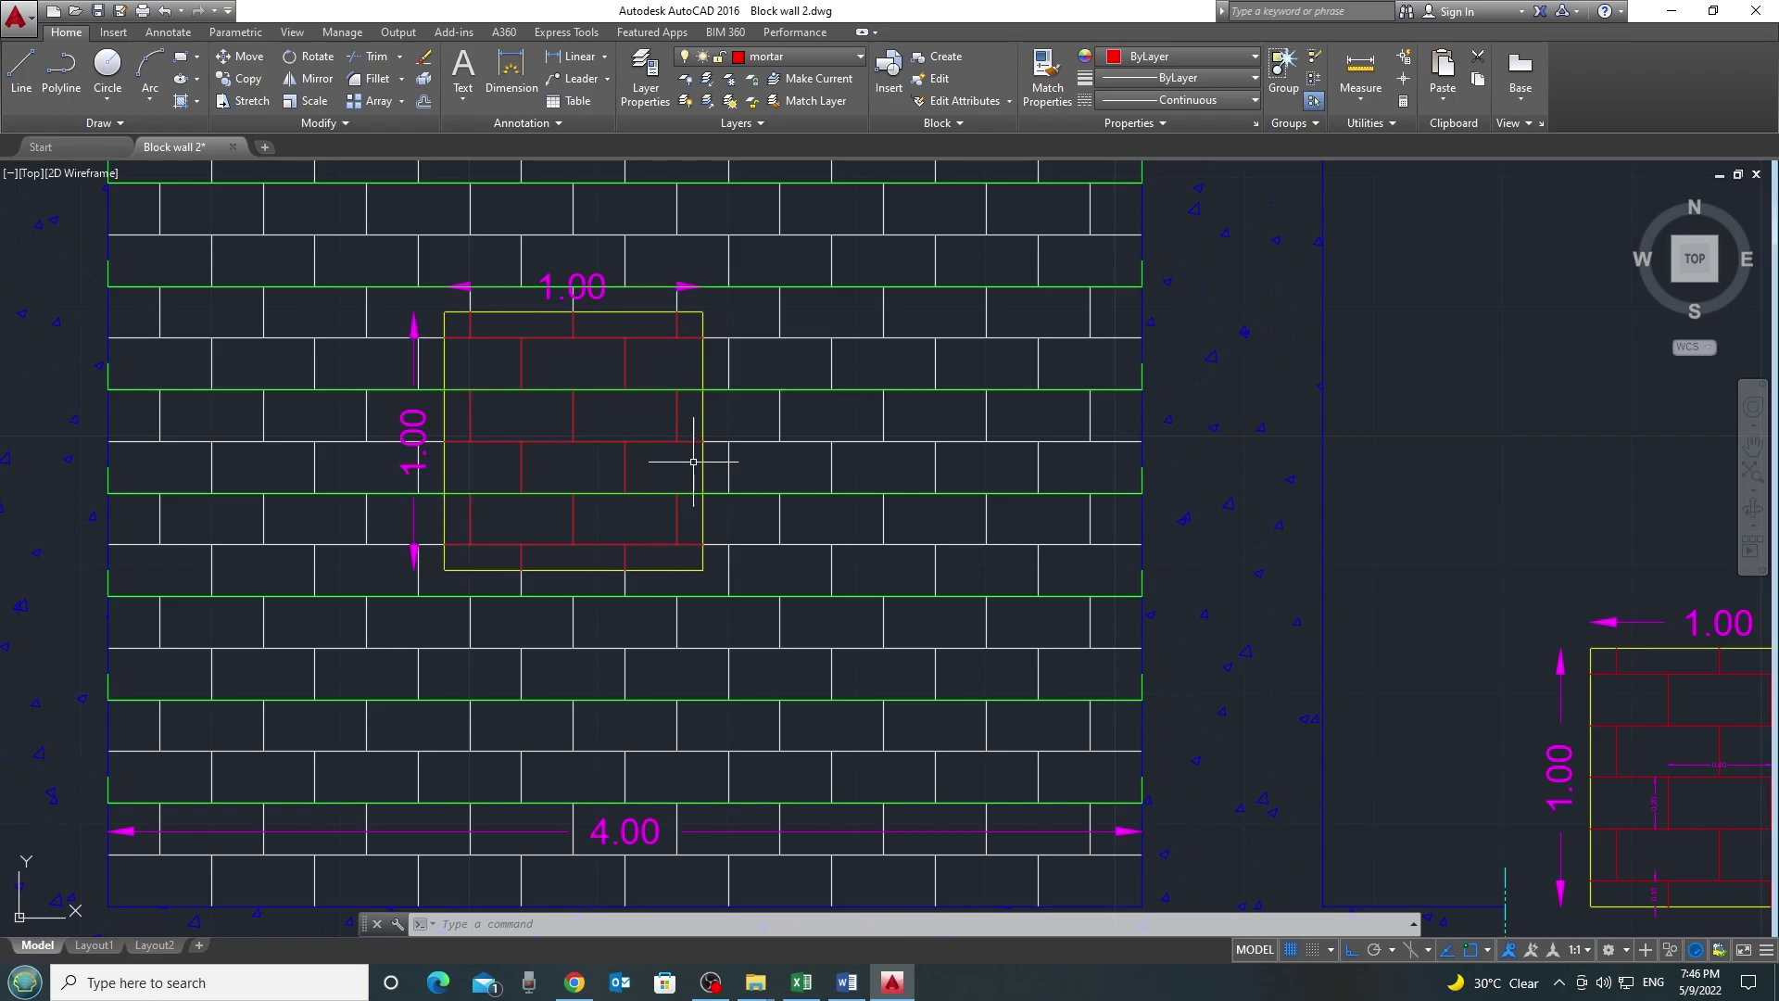
{"action": "scroll", "coordinate": [643, 425], "scroll_direction": "down", "scroll_amount": 2}
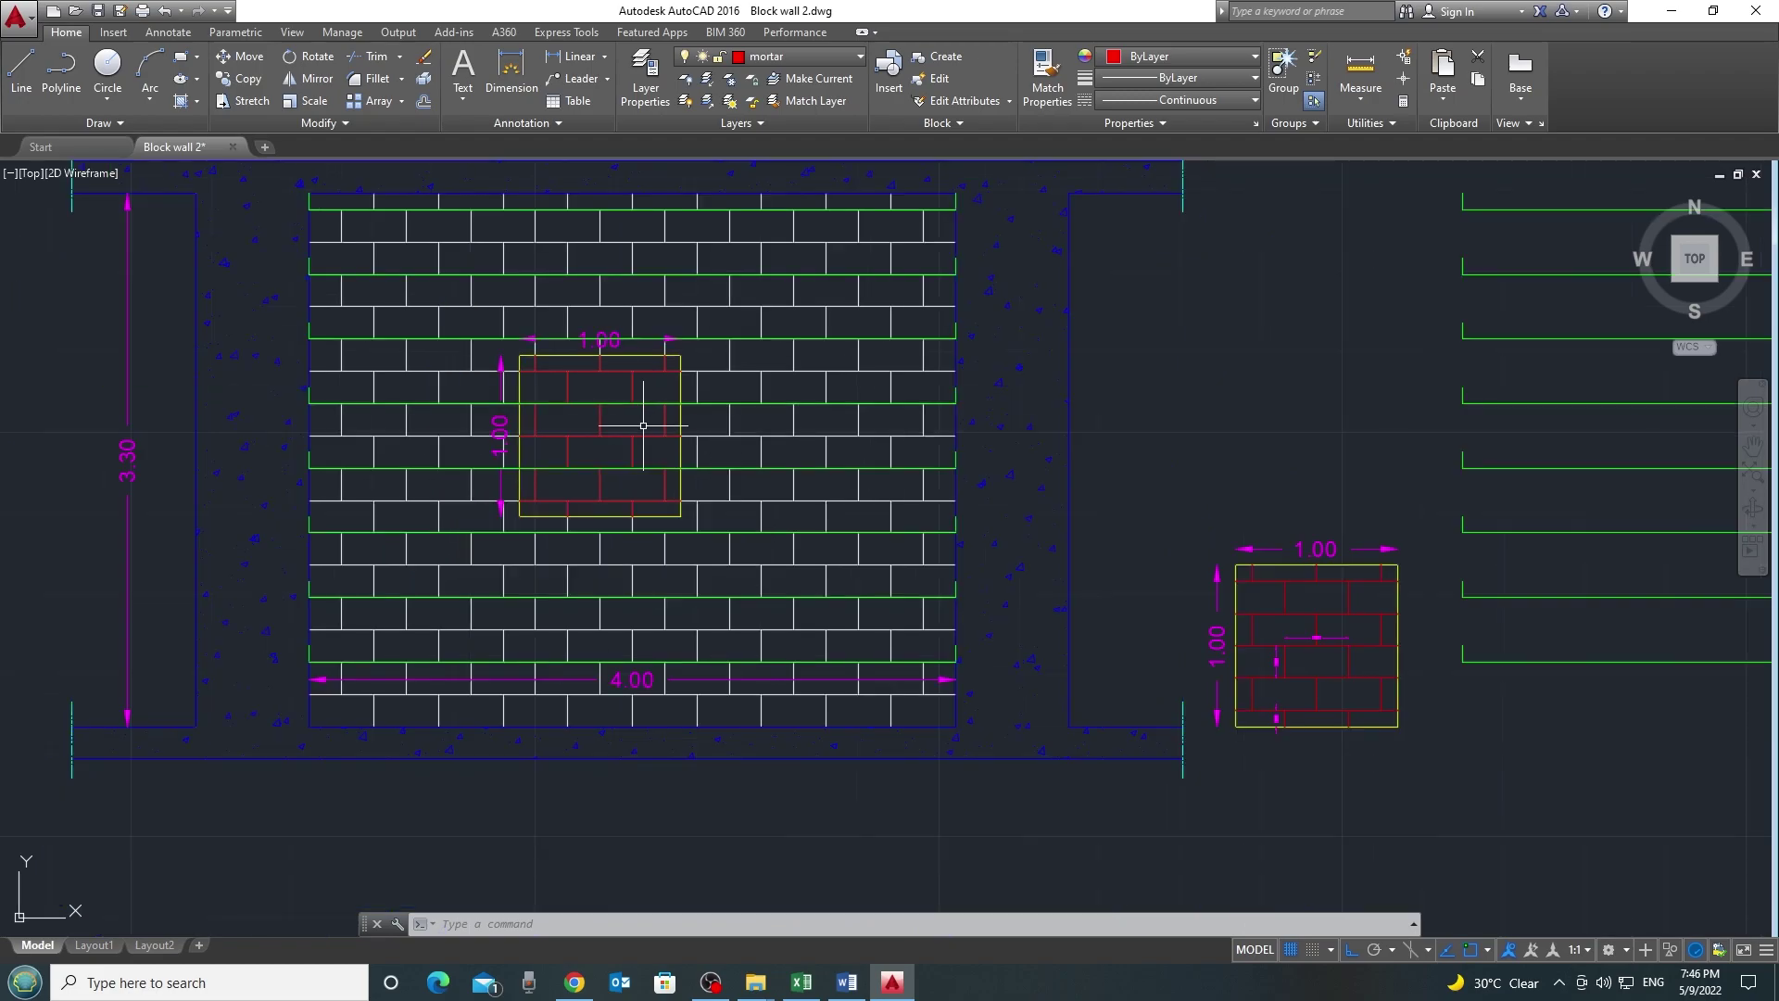
{"action": "left_click_drag", "start_coordinate": [776, 568], "coordinate": [894, 608]}
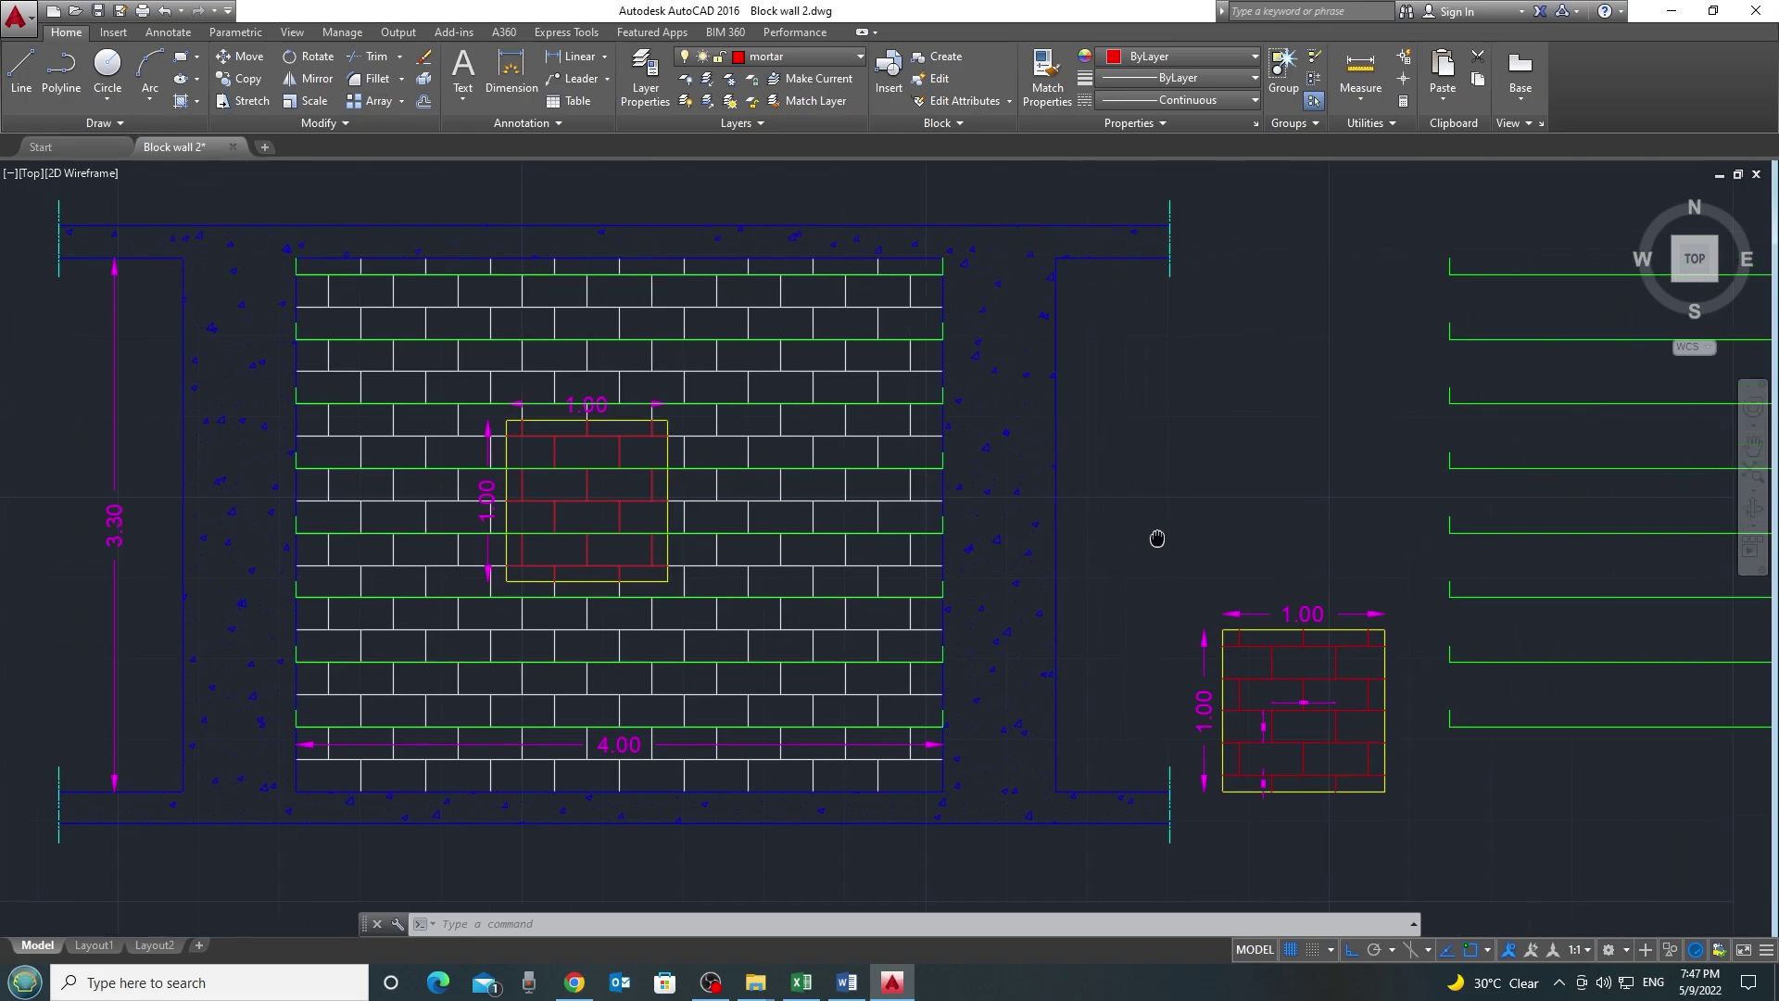
Highlight the separately laid out metal lath lines with a crossing selection and clear the selection
{"action": "scroll", "coordinate": [1131, 579], "scroll_direction": "down", "scroll_amount": 2}
{"action": "left_click", "coordinate": [1091, 358]}
{"action": "left_click", "coordinate": [969, 709]}
{"action": "key", "text": "Escape"}
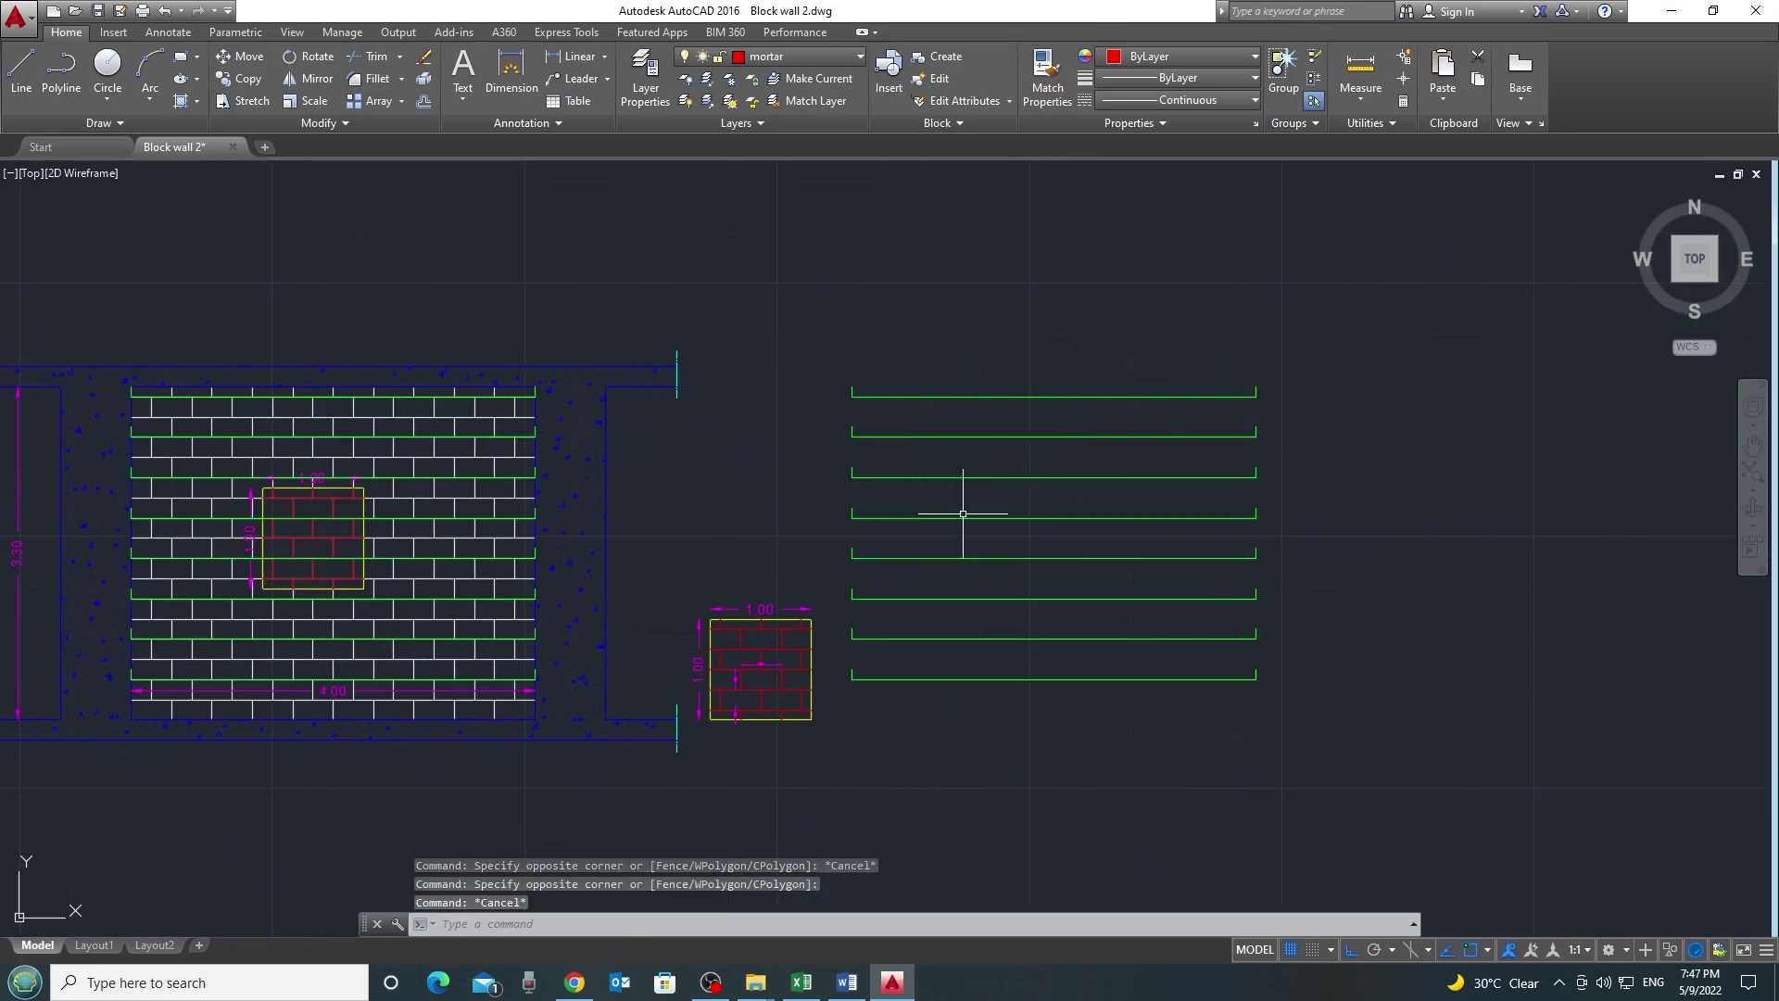
{"action": "left_click", "coordinate": [1132, 360]}
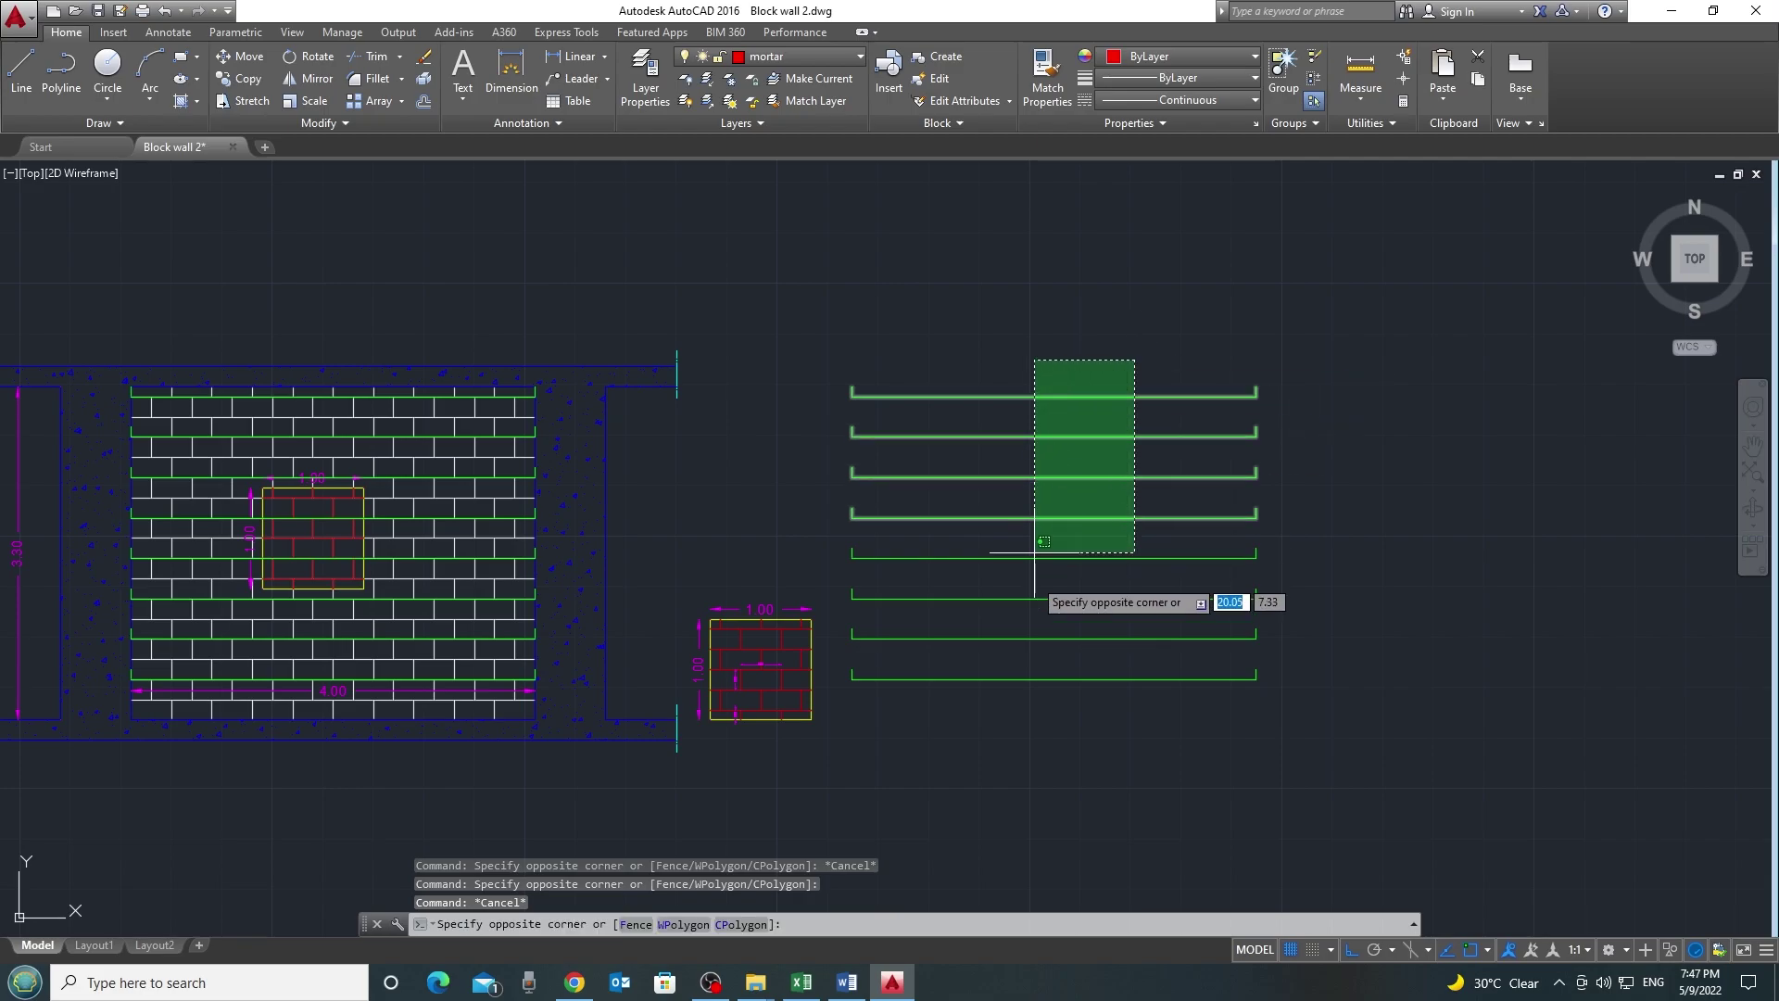
{"action": "left_click", "coordinate": [996, 728]}
{"action": "key", "text": "Escape"}
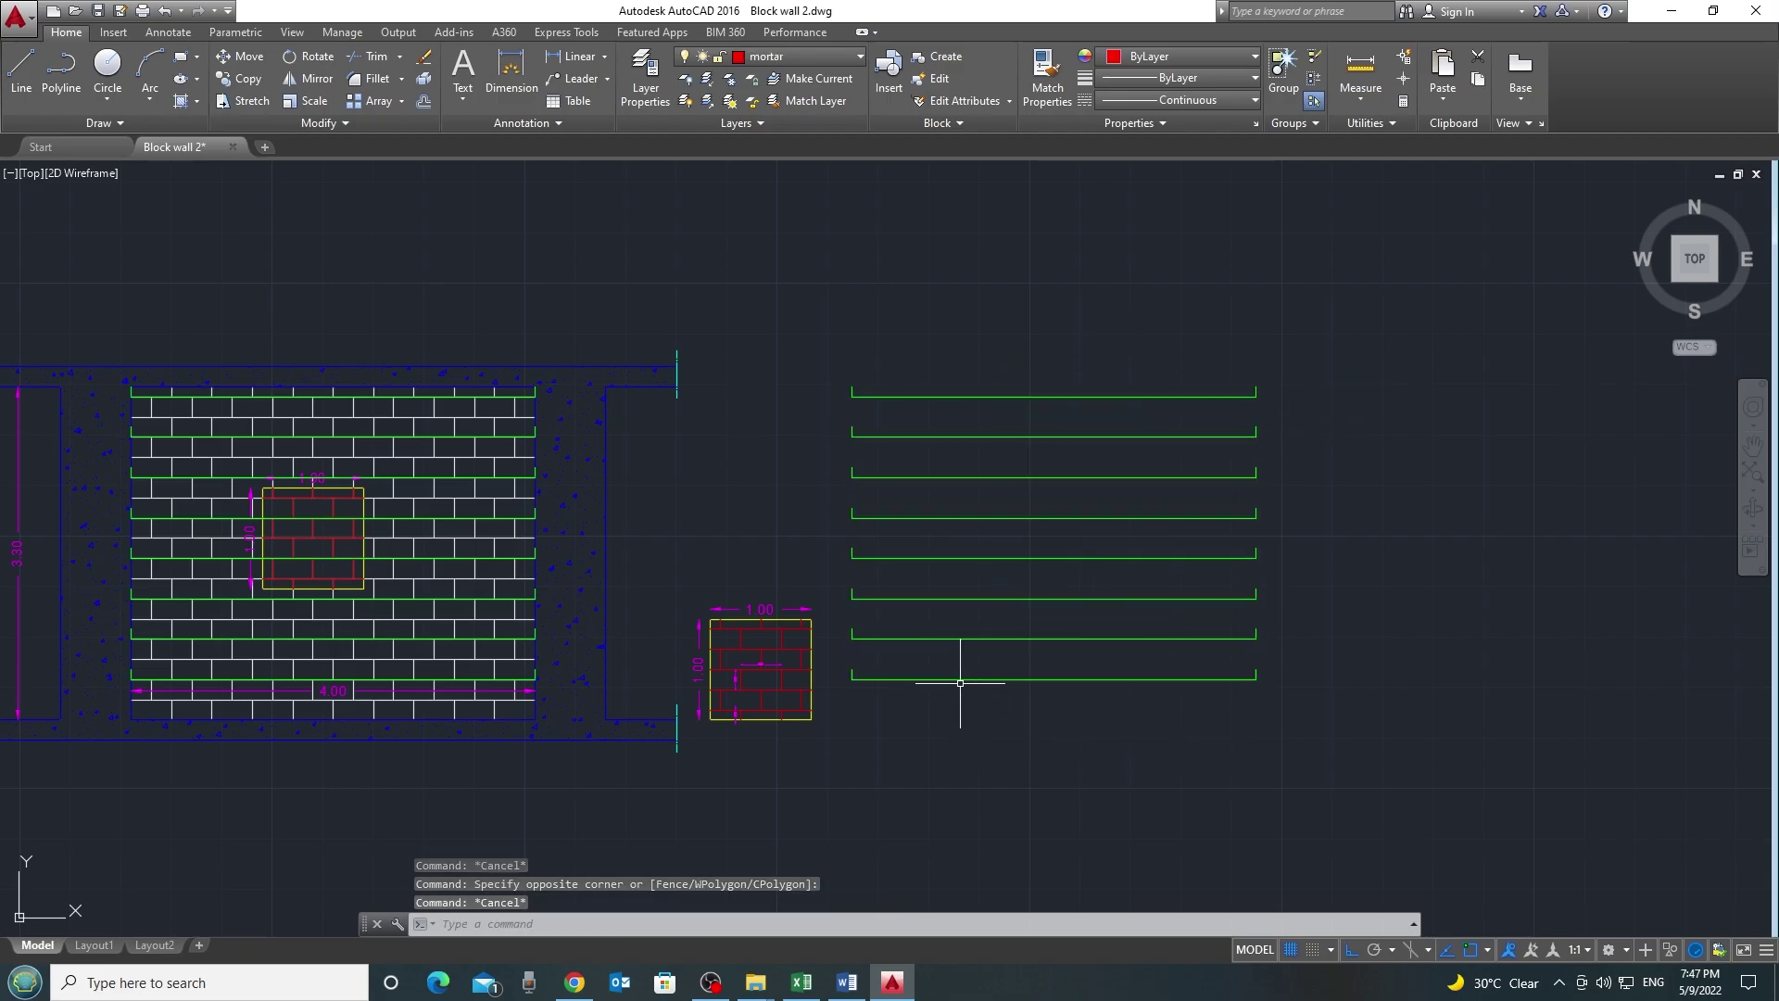
Recheck the lath lines across the wall's sample area and highlight their separate copies again before deselecting them
{"action": "scroll", "coordinate": [379, 551], "scroll_direction": "up", "scroll_amount": 3}
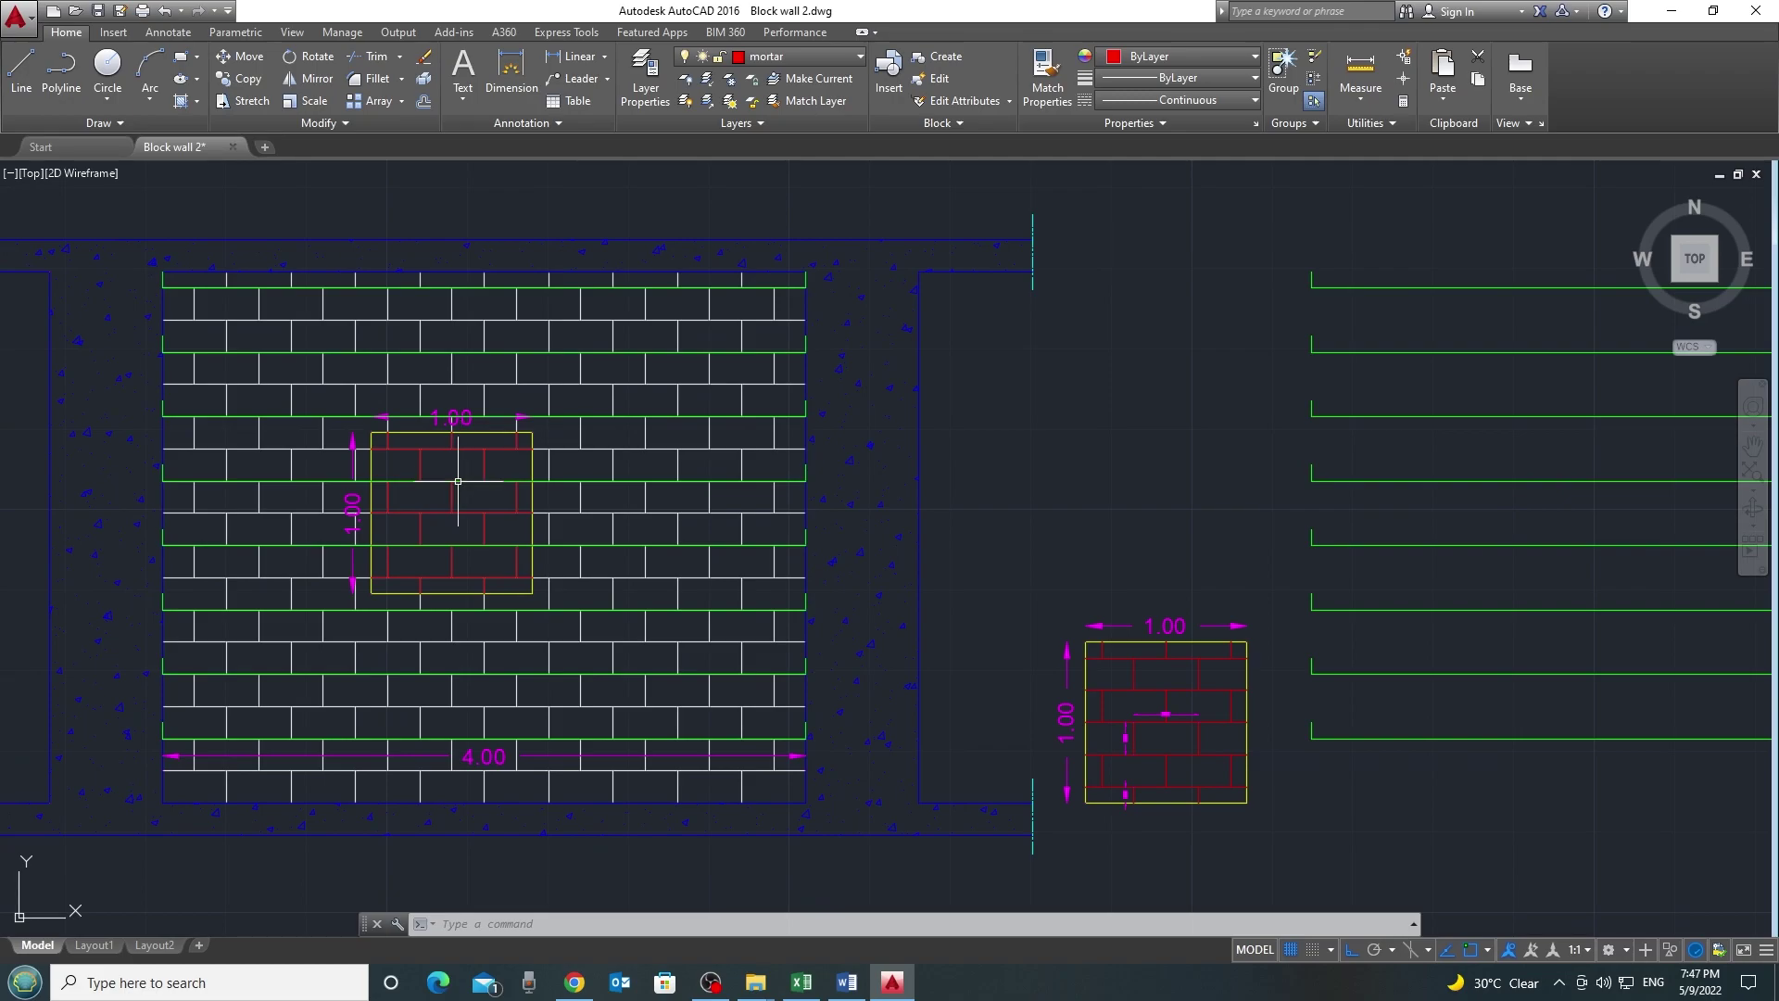
{"action": "scroll", "coordinate": [476, 494], "scroll_direction": "down", "scroll_amount": 2}
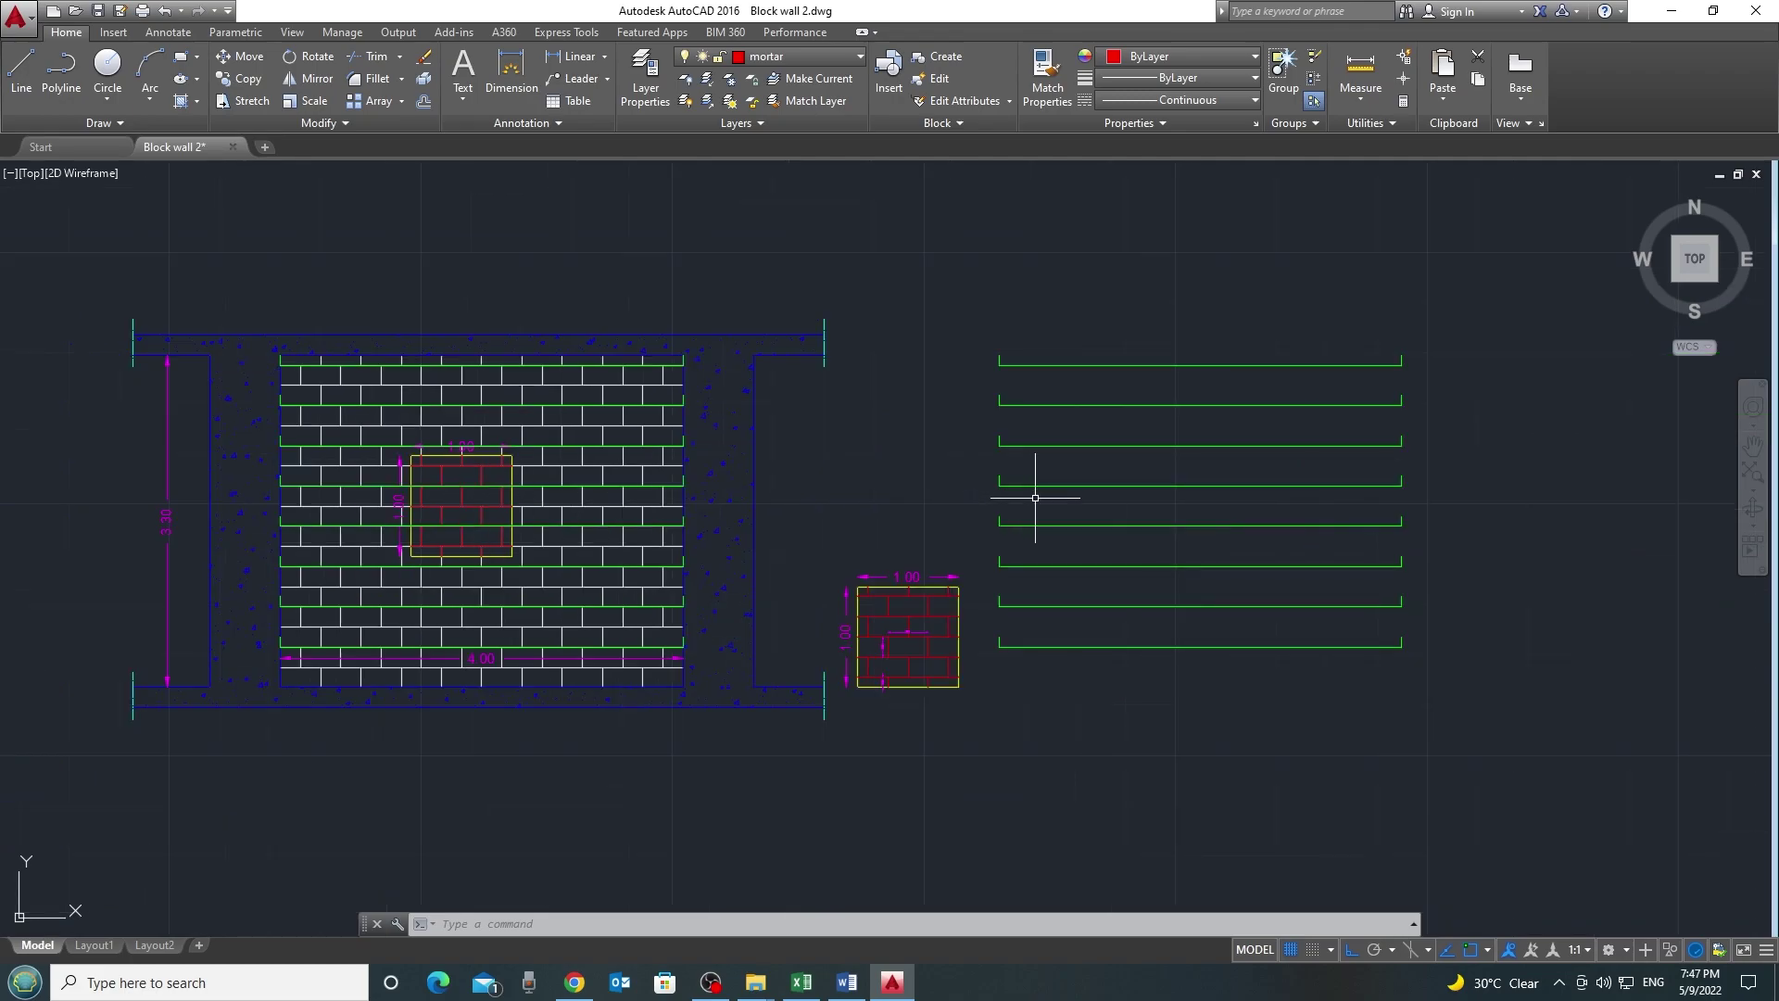
{"action": "left_click", "coordinate": [1174, 344]}
{"action": "left_click", "coordinate": [1096, 655]}
{"action": "key", "text": "Escape"}
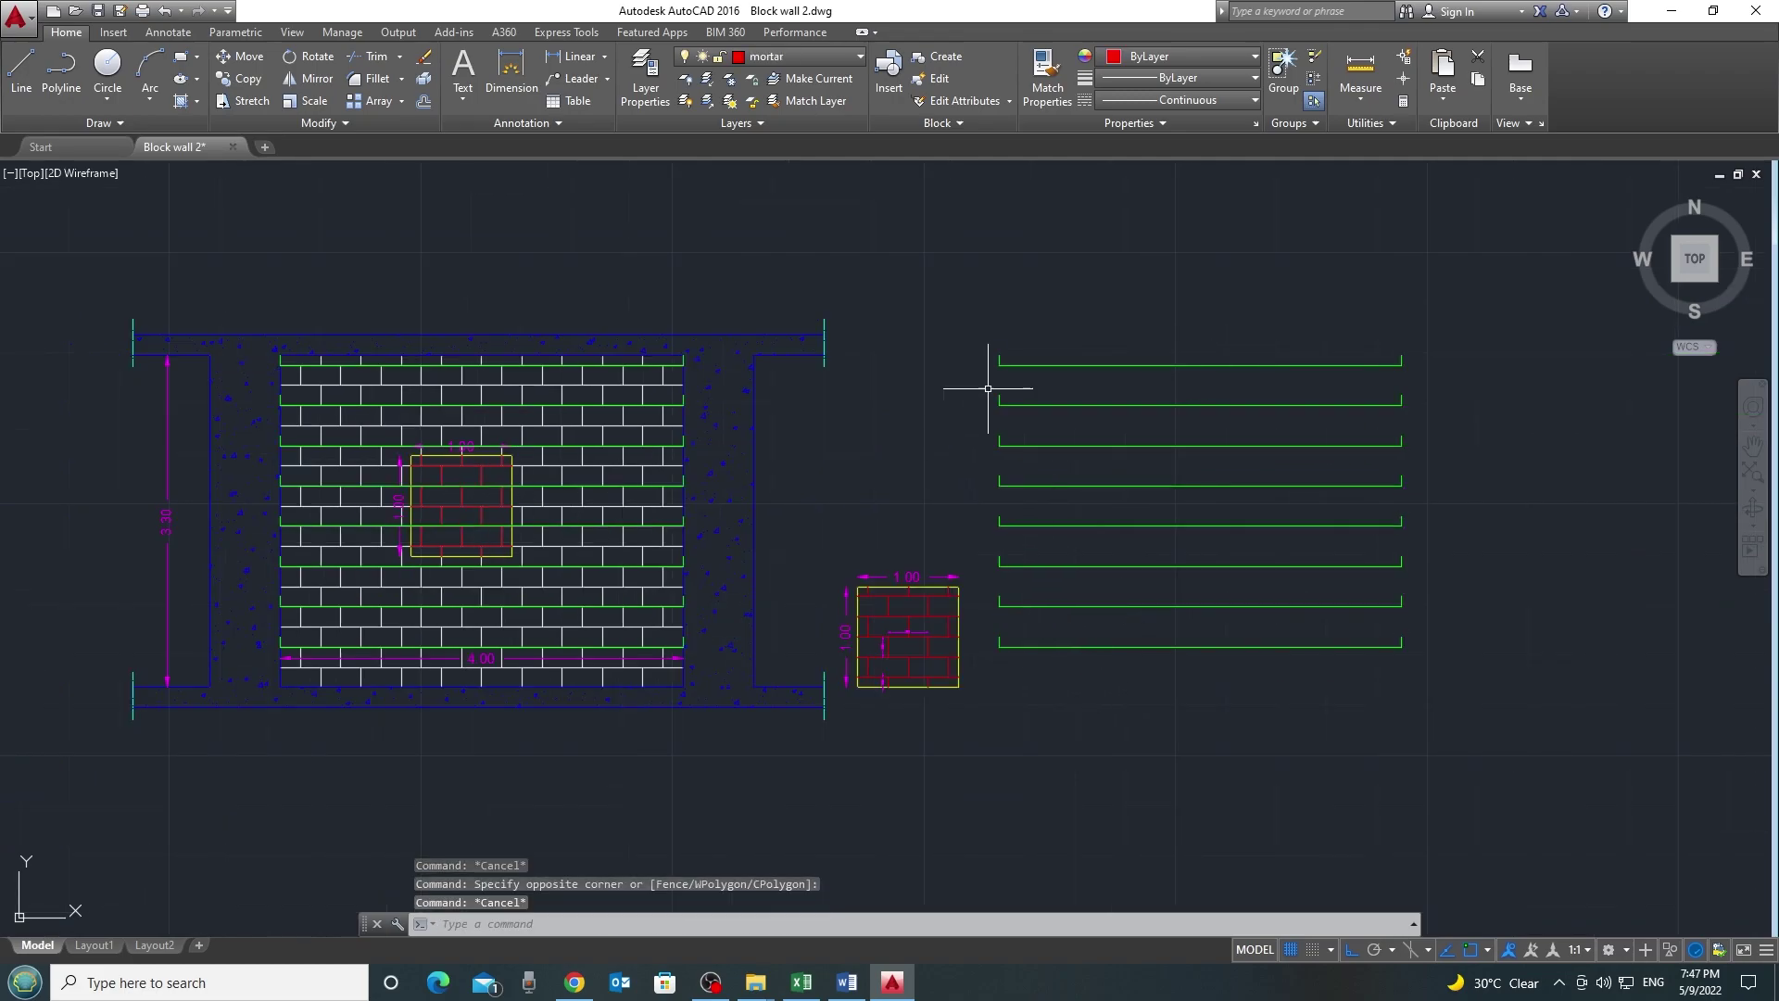
Switch to Excel and inspect the metal lath line count in S23, length in T23 and total length formula in U23
{"action": "left_click", "coordinate": [802, 982]}
{"action": "scroll", "coordinate": [1157, 553], "scroll_direction": "down", "scroll_amount": 1}
{"action": "scroll", "coordinate": [1136, 596], "scroll_direction": "up", "scroll_amount": 1}
{"action": "left_click", "coordinate": [1114, 787]}
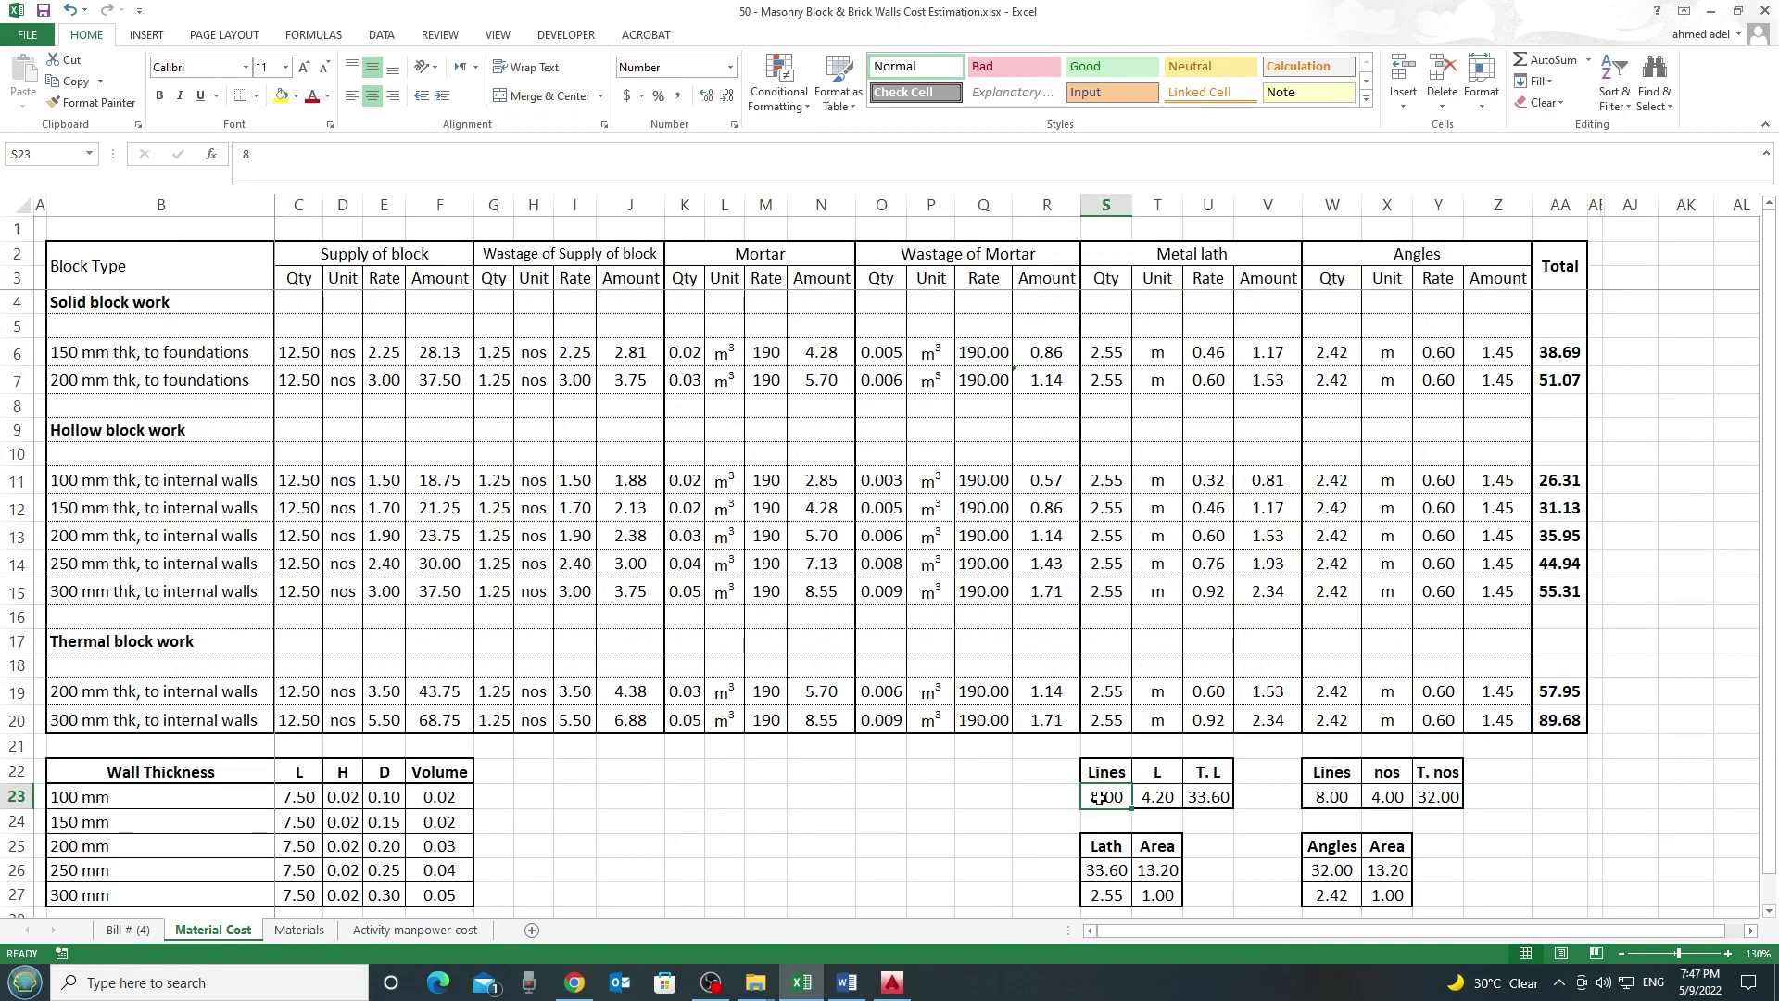
{"action": "left_click", "coordinate": [1154, 799]}
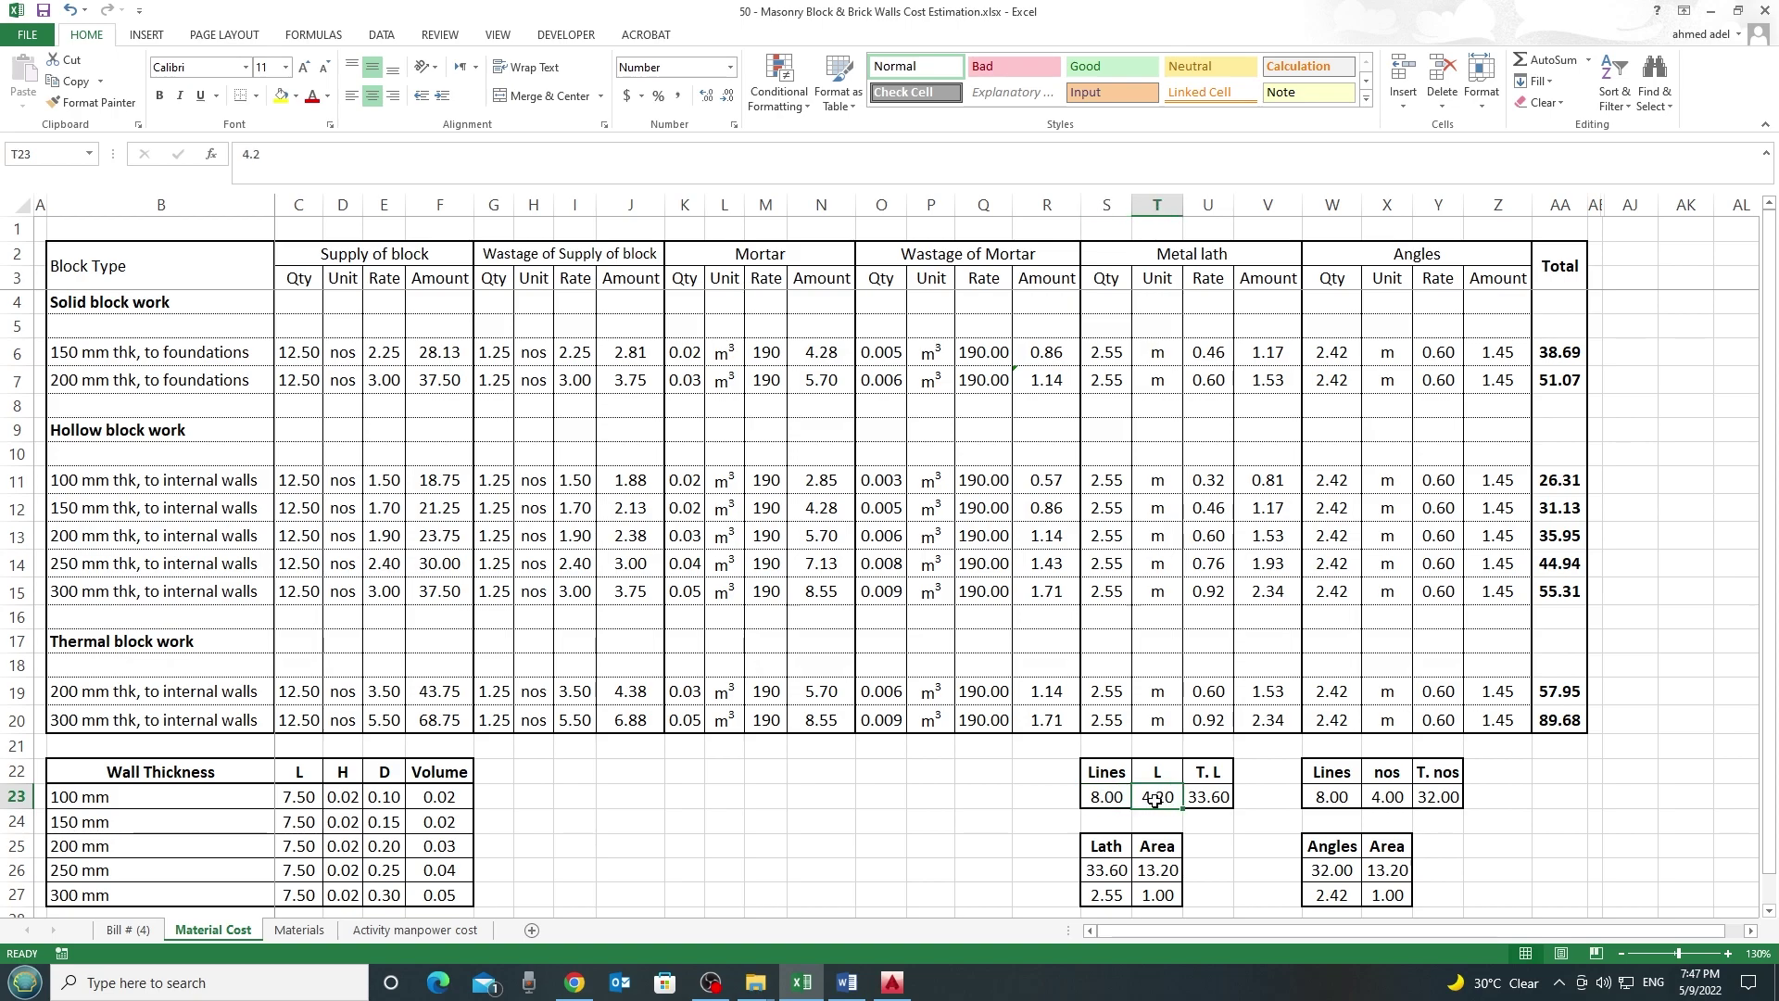
{"action": "double_click", "coordinate": [1211, 799]}
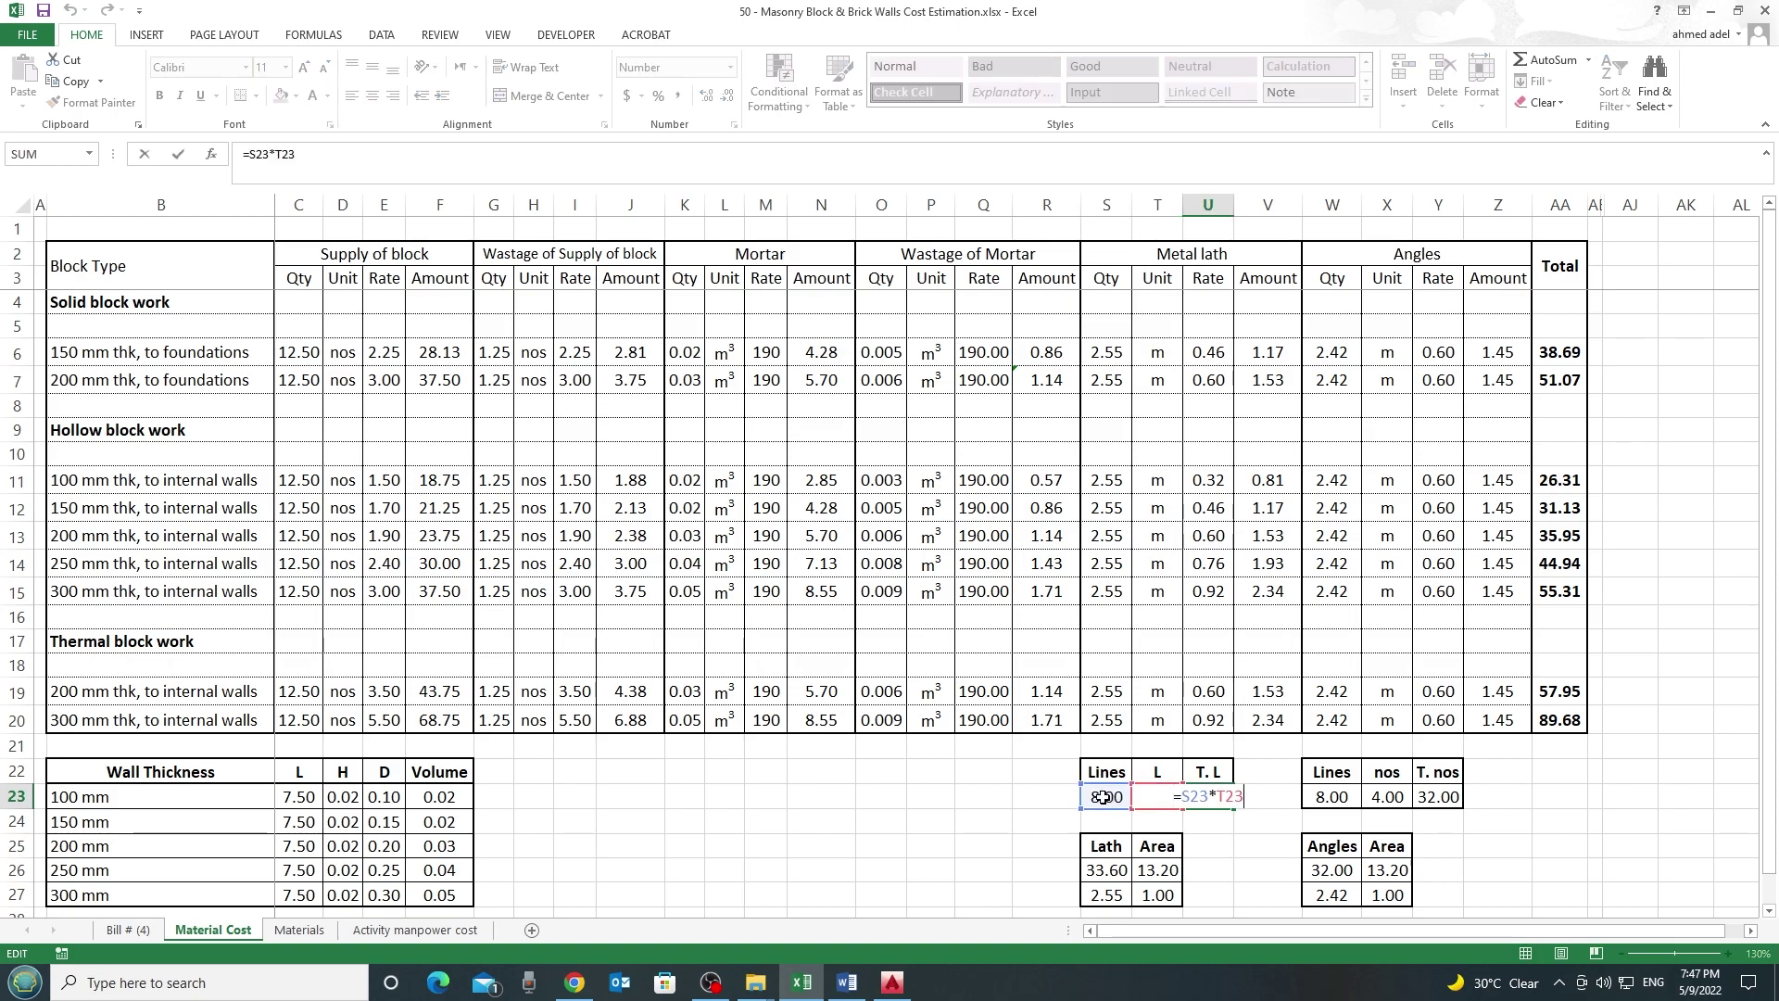
{"action": "key", "text": "Escape"}
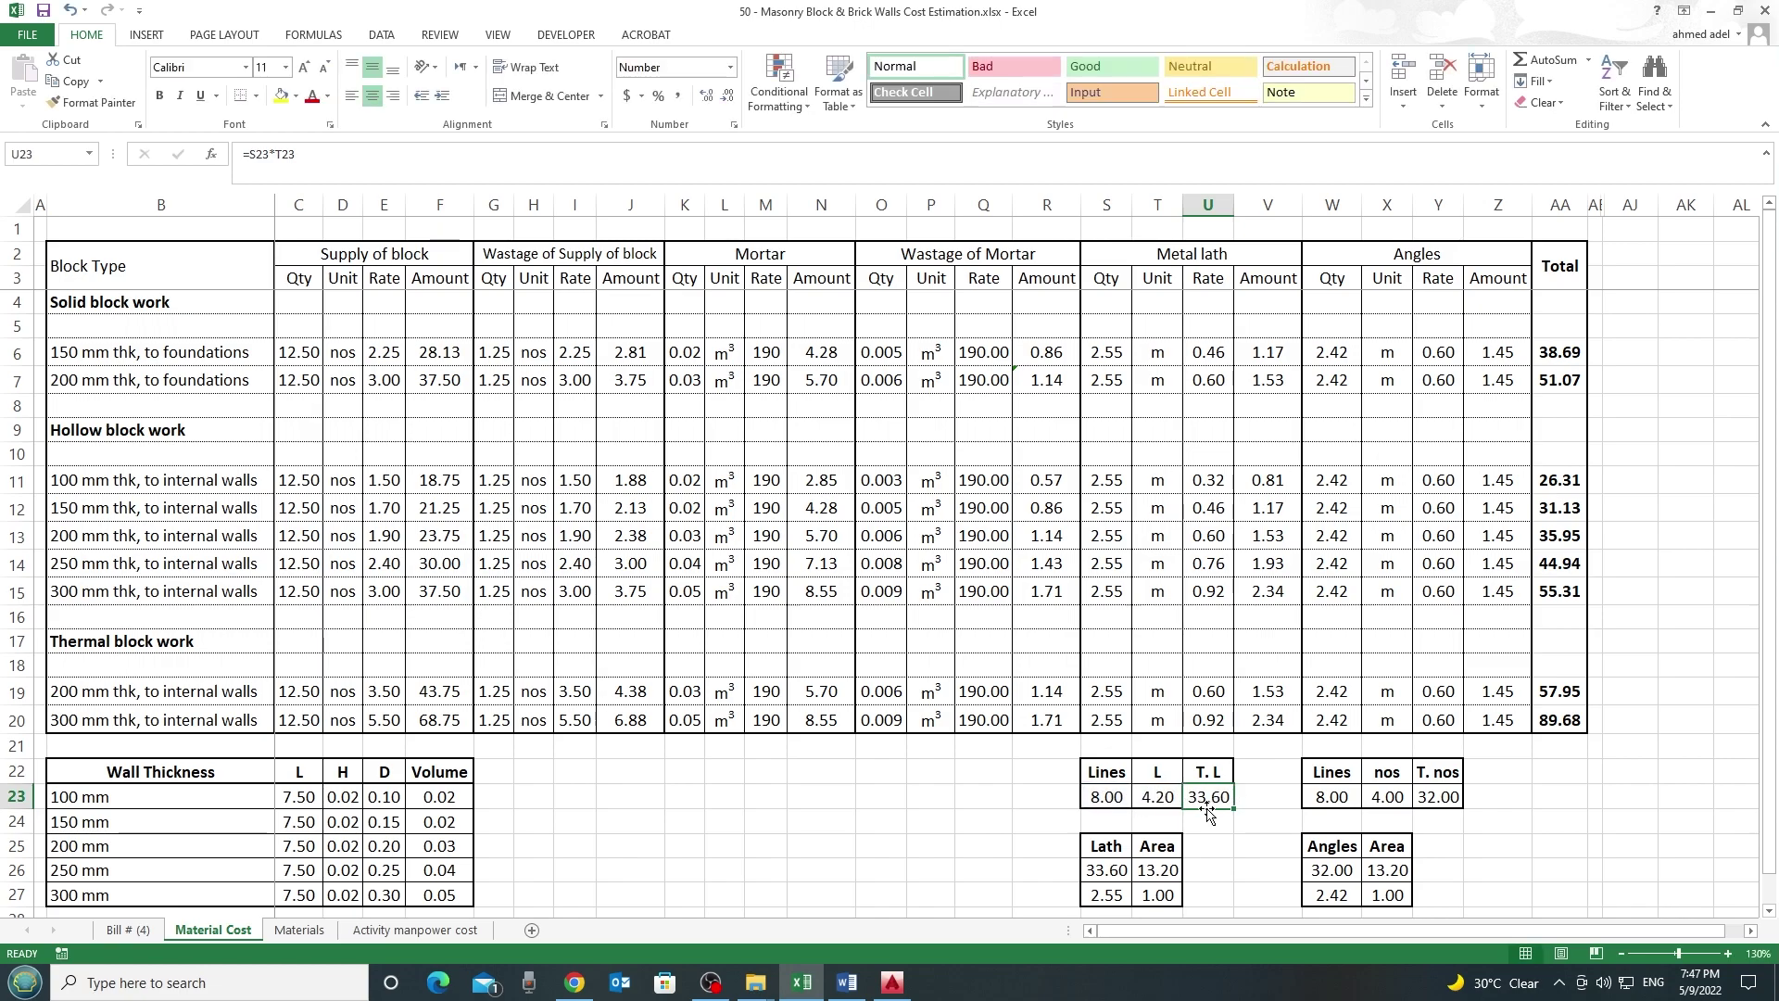
Switch to AutoCAD and select all separate metal lath lines to relate them to the worksheet's line count
{"action": "key", "text": "alt+Tab"}
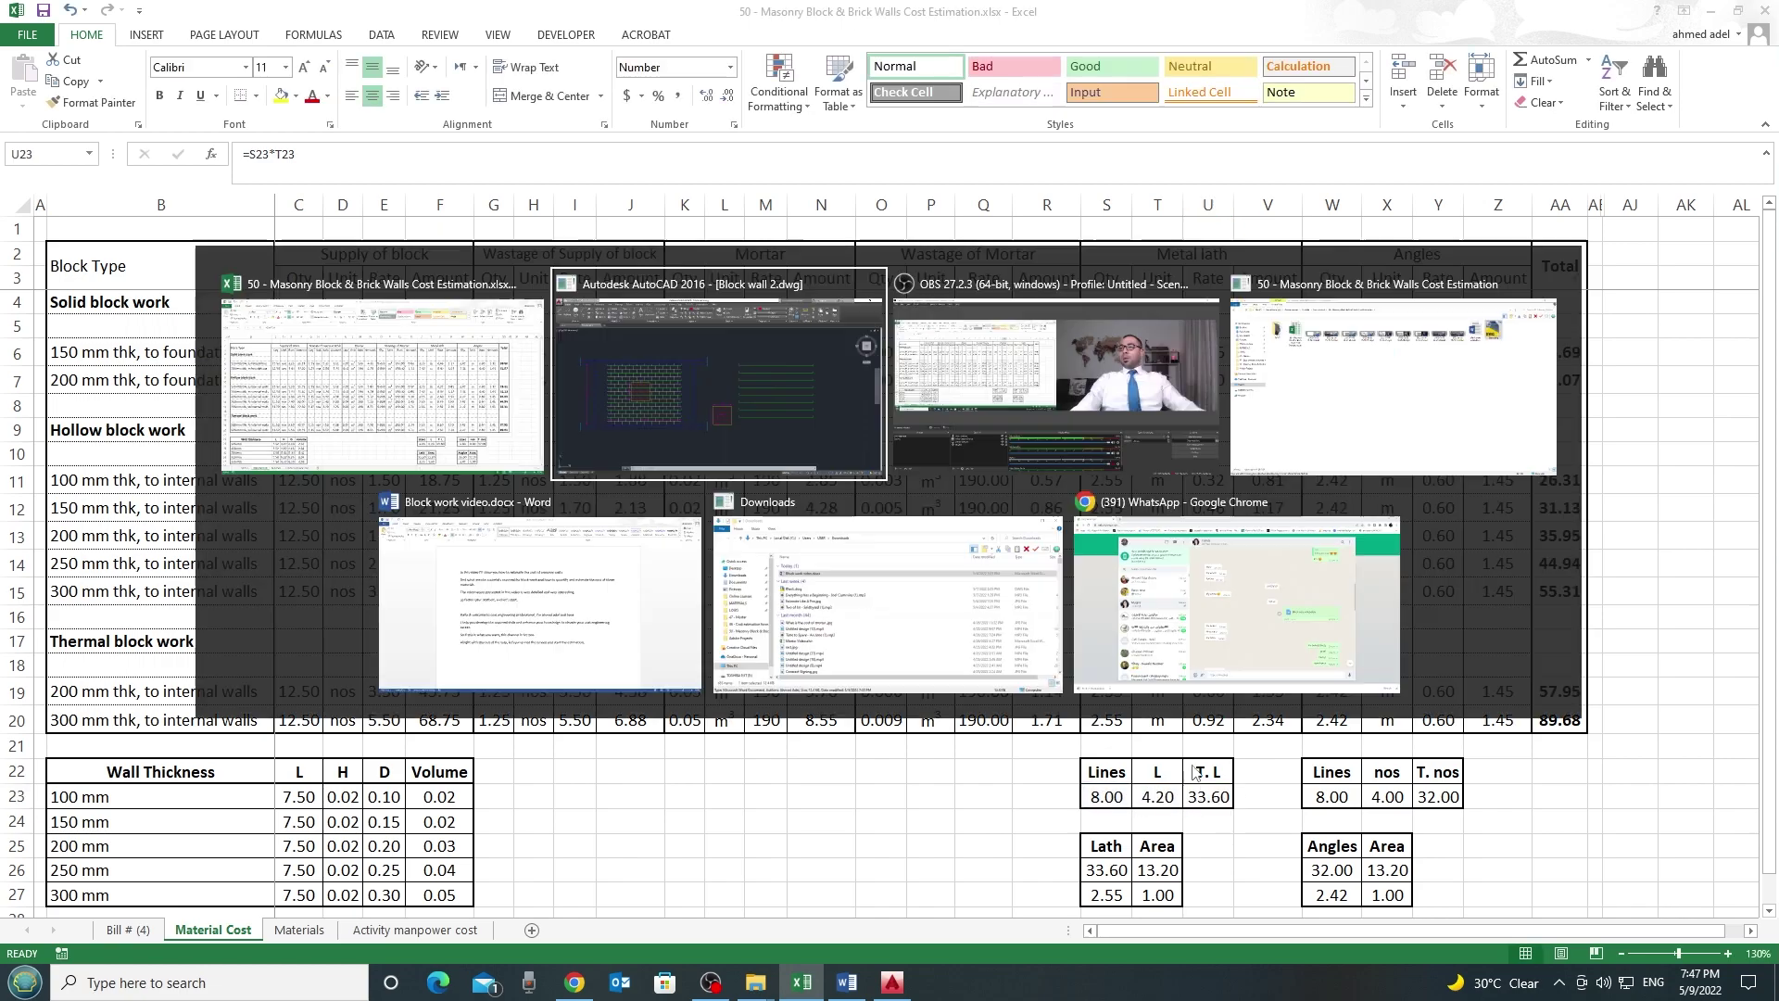
{"action": "left_click", "coordinate": [1279, 285]}
{"action": "left_click", "coordinate": [1126, 732]}
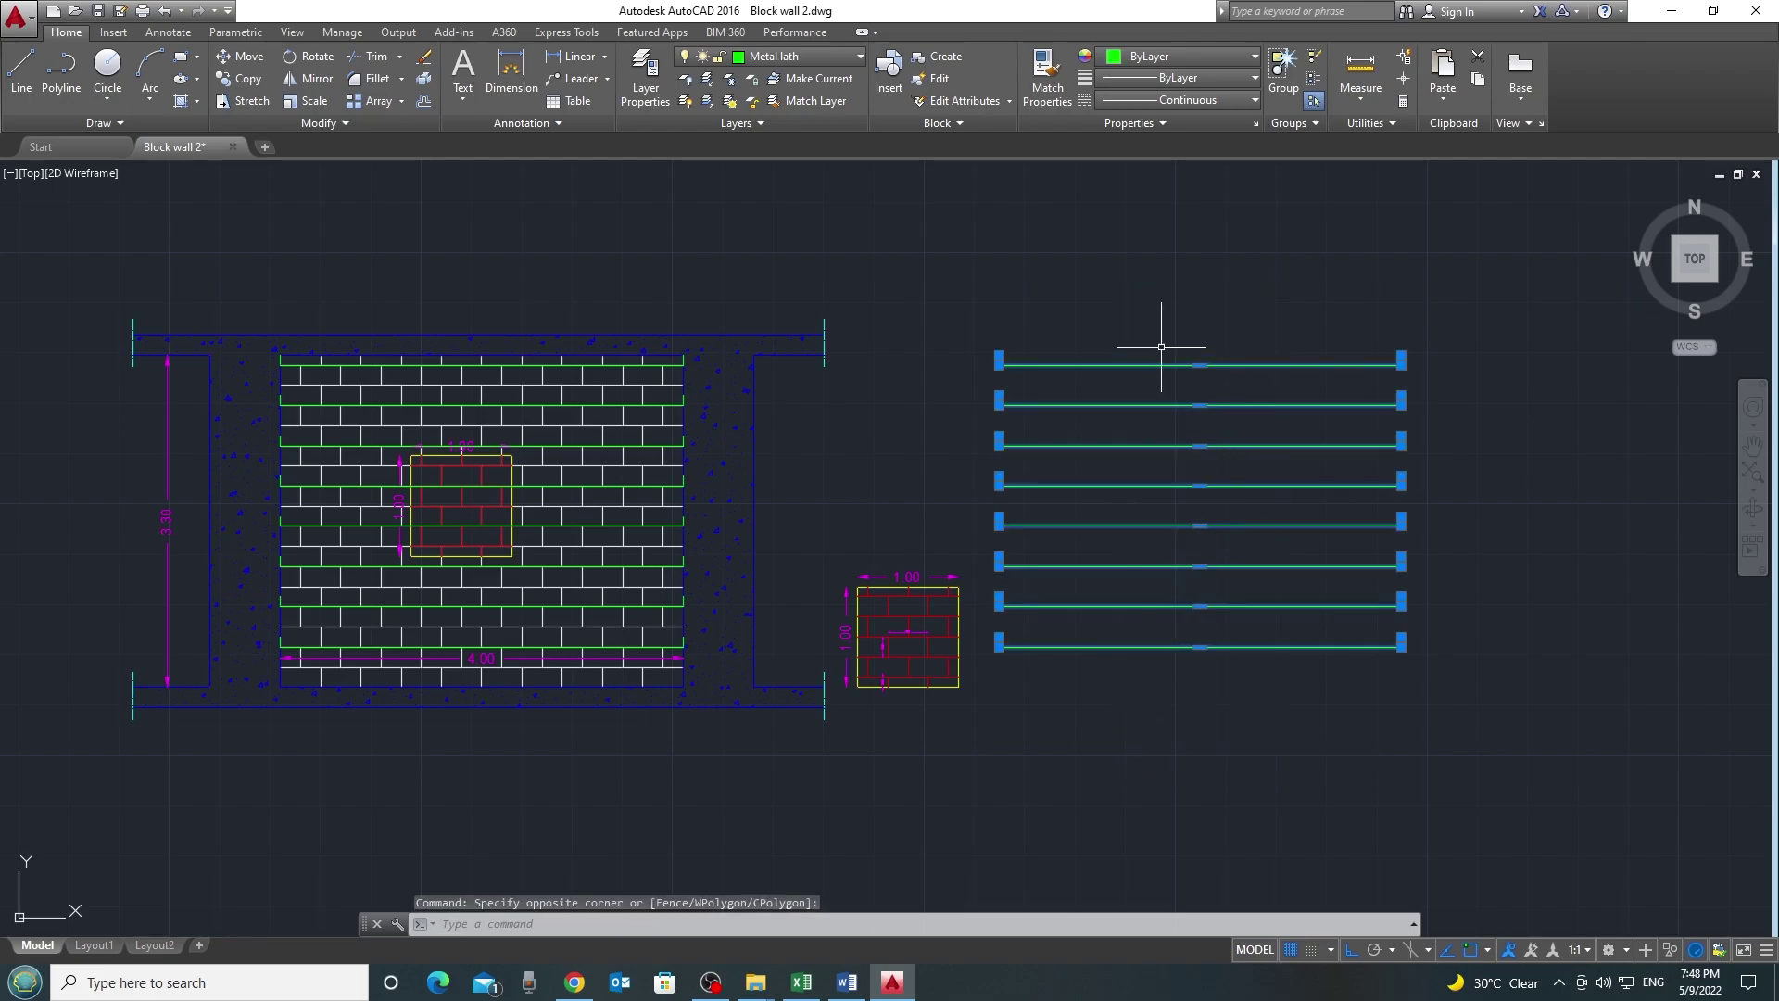
{"action": "key", "text": "Escape"}
{"action": "left_click", "coordinate": [1147, 321]}
{"action": "key", "text": "Escape"}
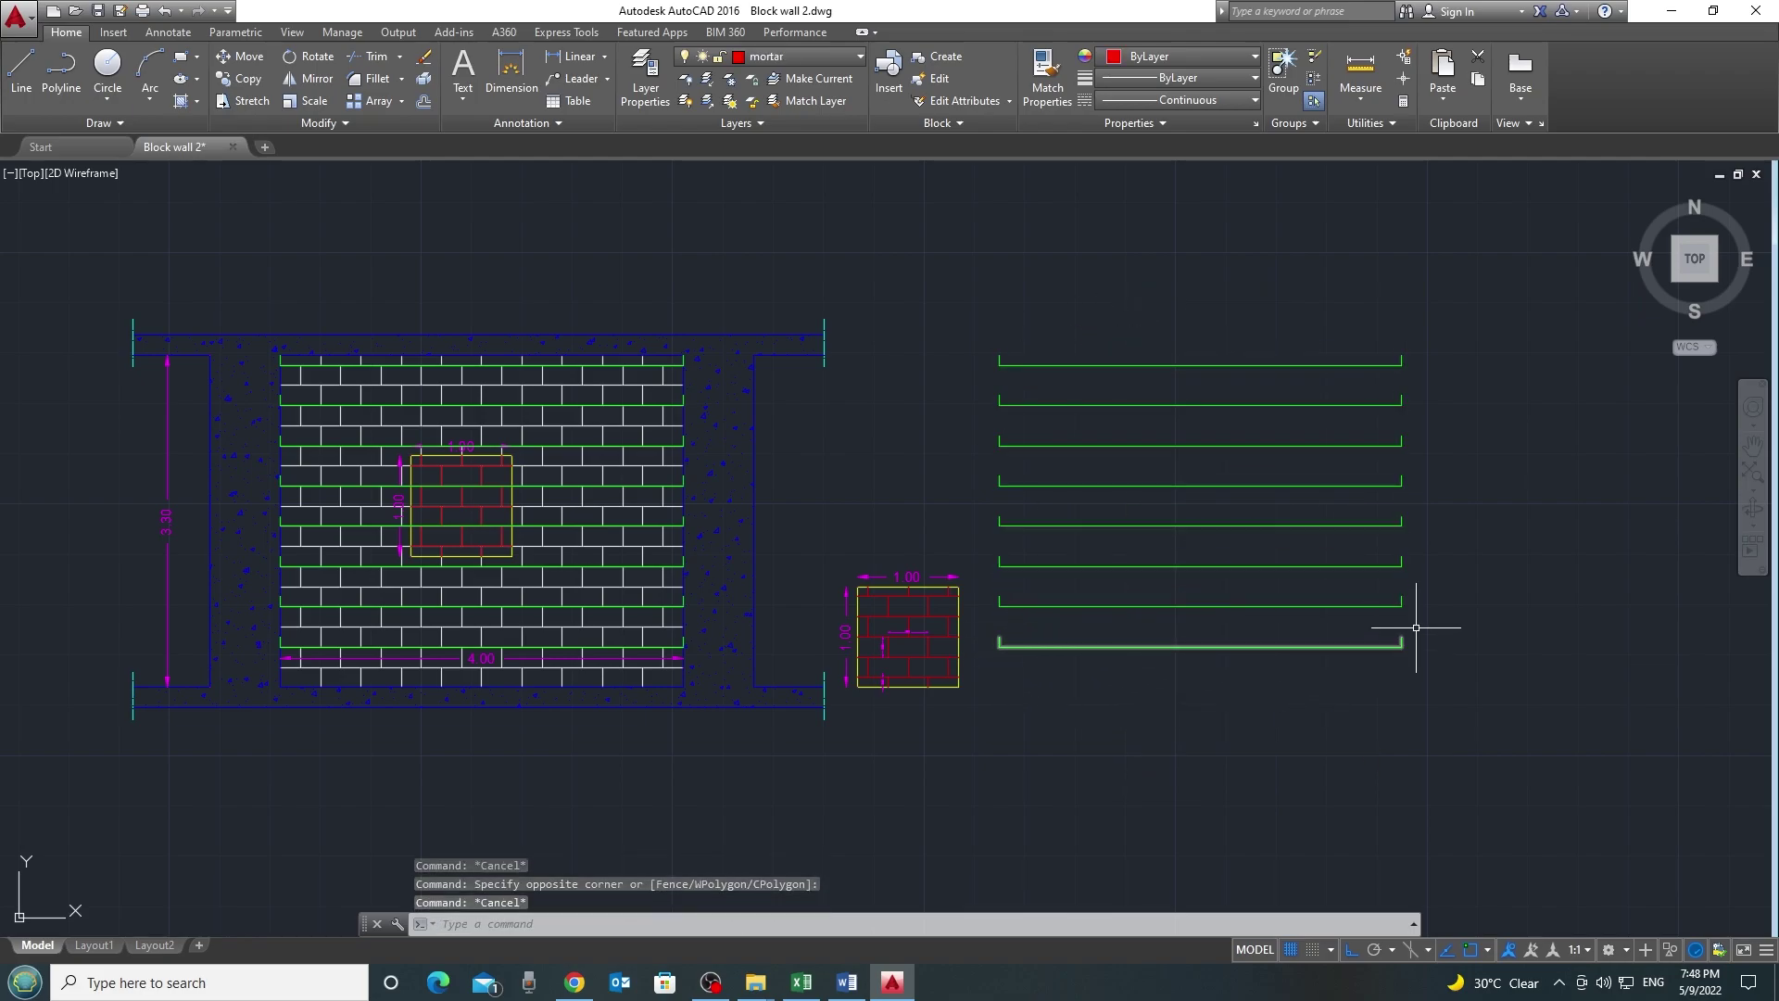
{"action": "key", "text": "alt+Tab"}
{"action": "key", "text": "alt+Tab"}
{"action": "left_click", "coordinate": [1192, 317]}
{"action": "left_click", "coordinate": [1076, 691]}
Return to Excel and review the Lines, L and T. L values of the metal lath table in S22 to U23
{"action": "key", "text": "alt+Tab"}
{"action": "left_click", "coordinate": [1106, 796]}
{"action": "left_click", "coordinate": [1157, 797]}
{"action": "left_click", "coordinate": [1205, 799]}
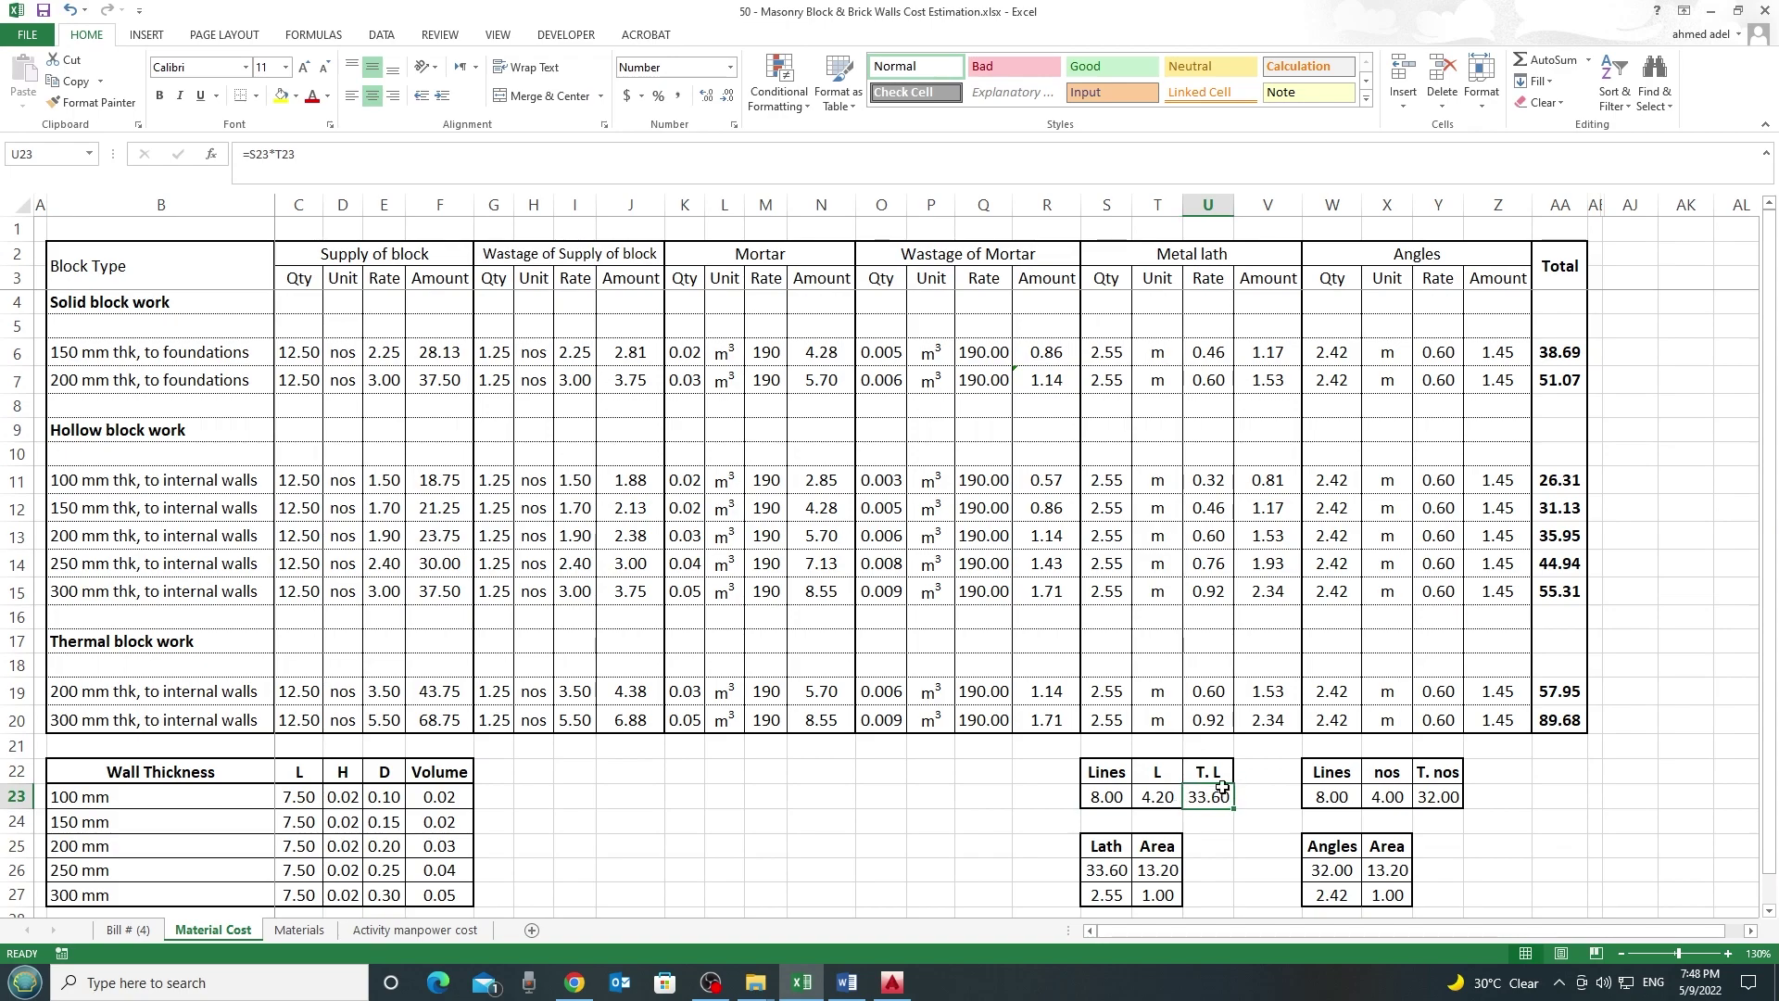
{"action": "left_click_drag", "start_coordinate": [1129, 775], "coordinate": [1210, 795]}
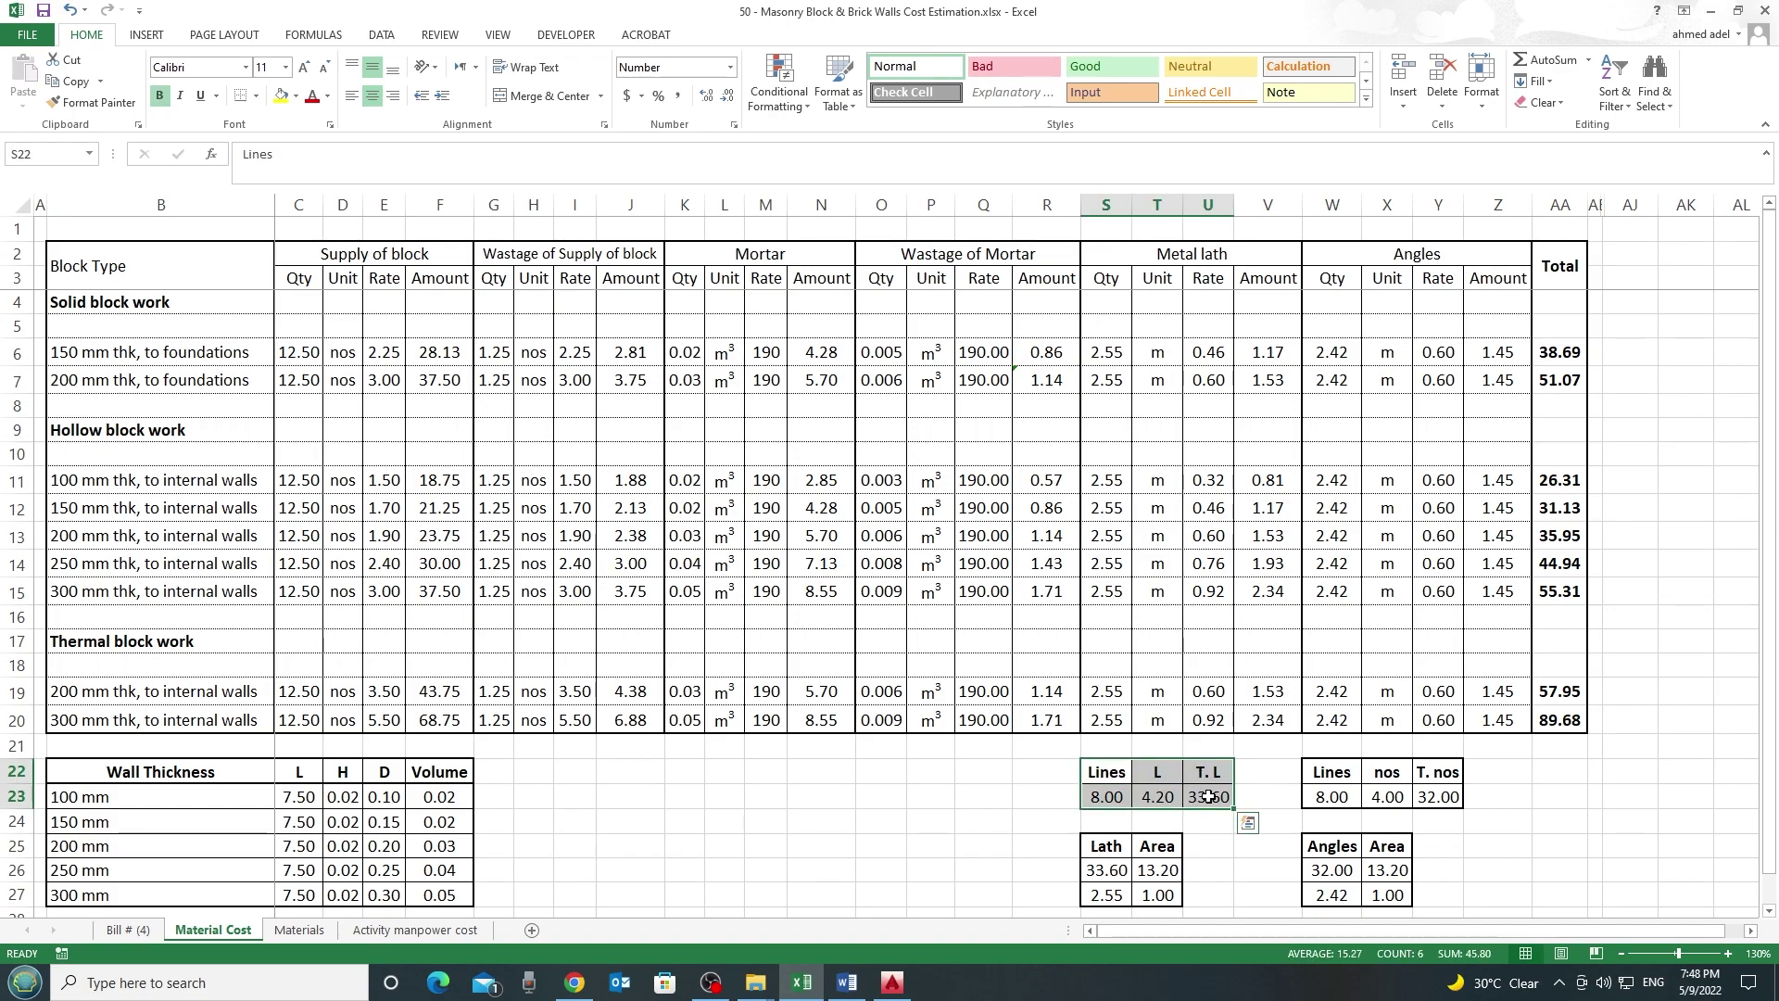
{"action": "left_click", "coordinate": [1204, 799]}
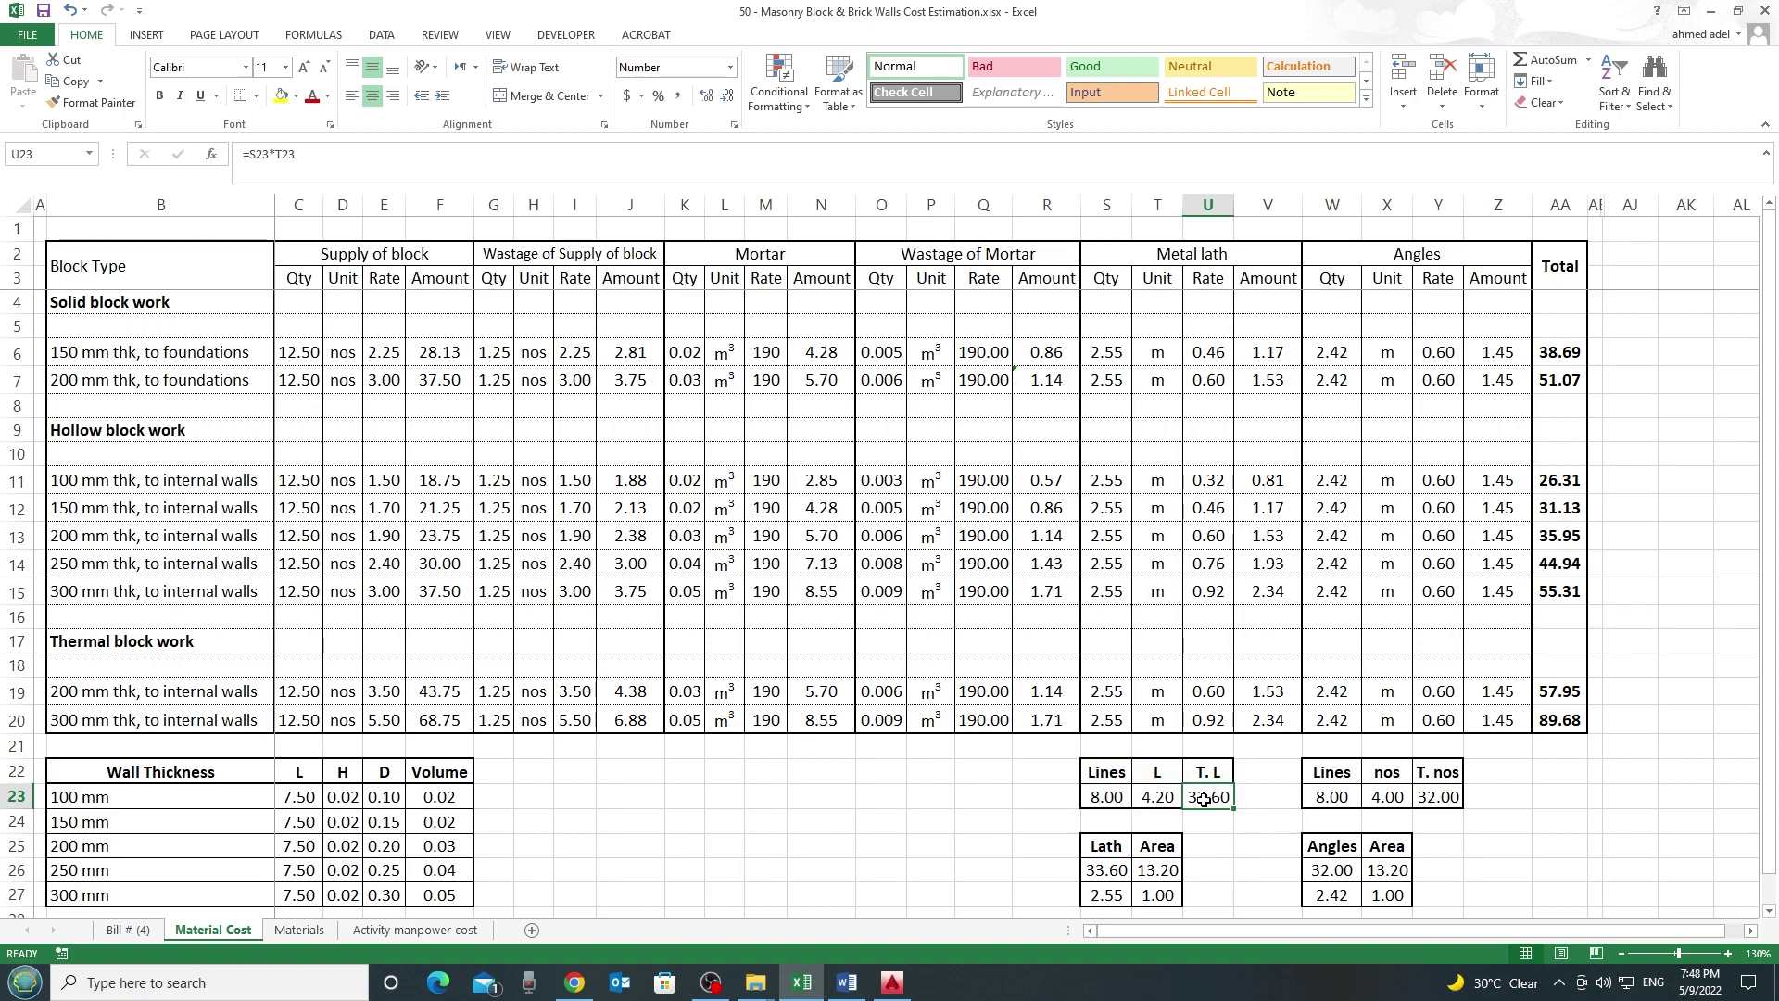
Check the wall's height and width dimensions in AutoCAD, then inspect the Lath length formula in S26 in Excel
{"action": "key", "text": "alt+Tab"}
{"action": "scroll", "coordinate": [481, 684], "scroll_direction": "up", "scroll_amount": 2}
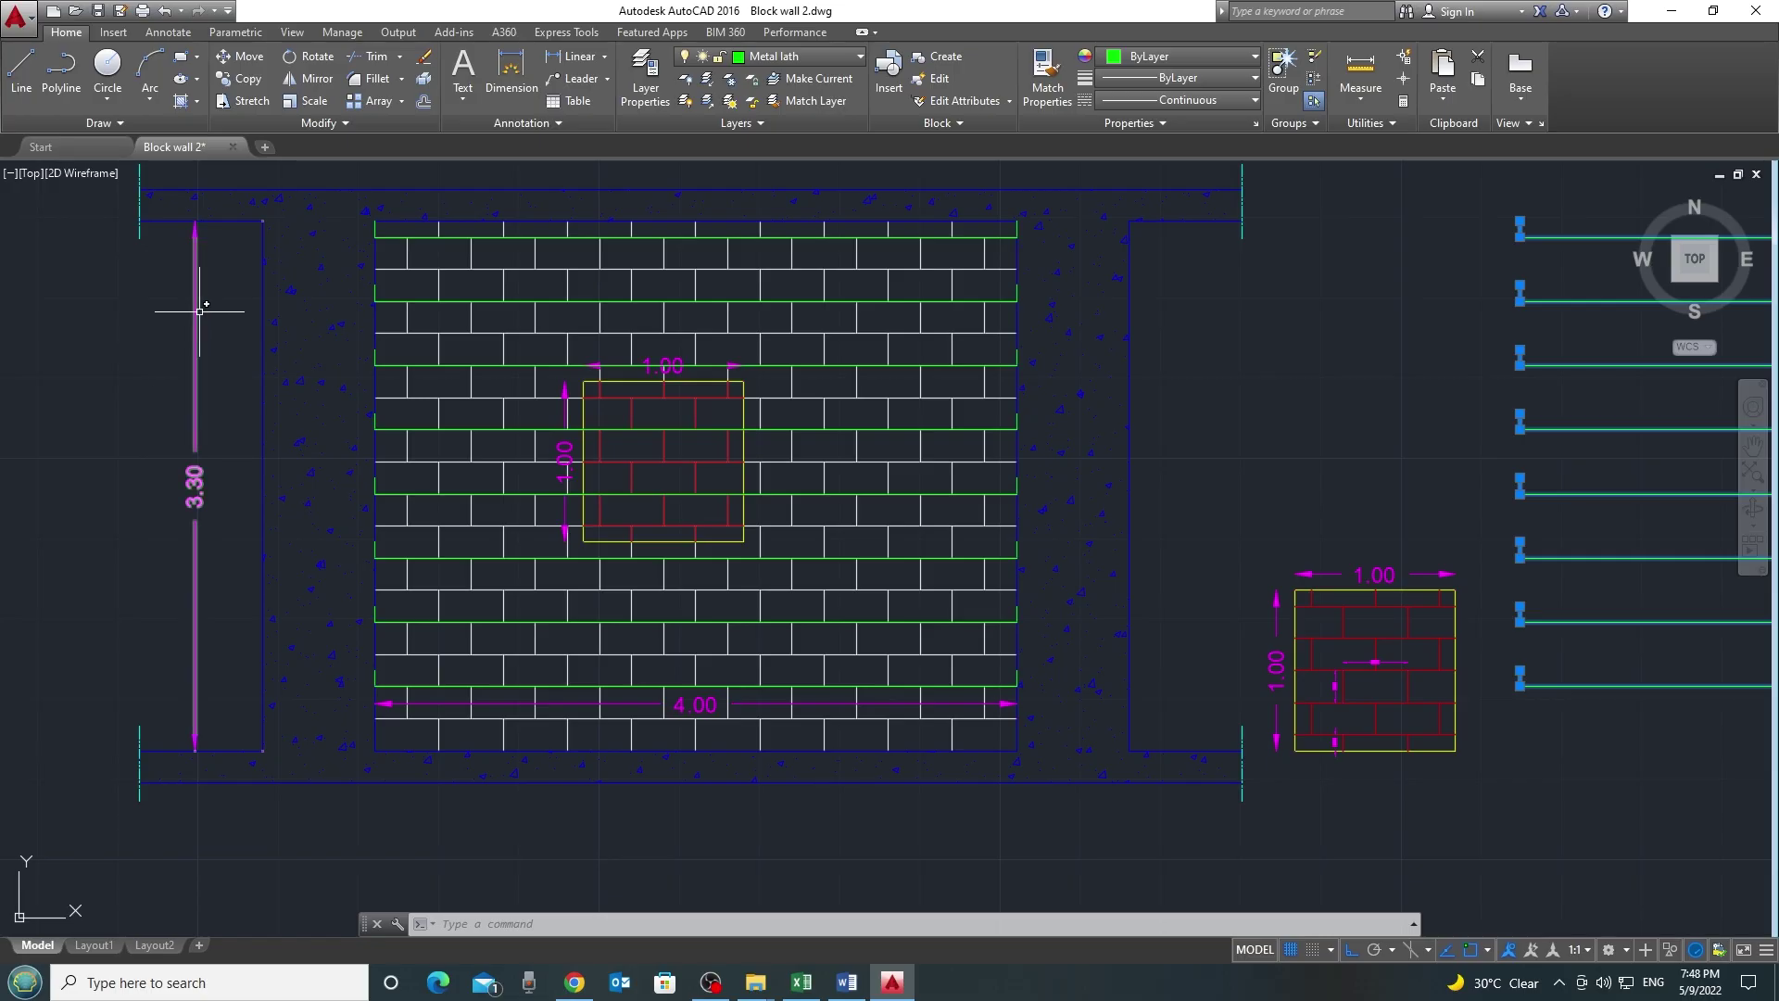
{"action": "key", "text": "alt+Tab"}
{"action": "double_click", "coordinate": [1109, 868]}
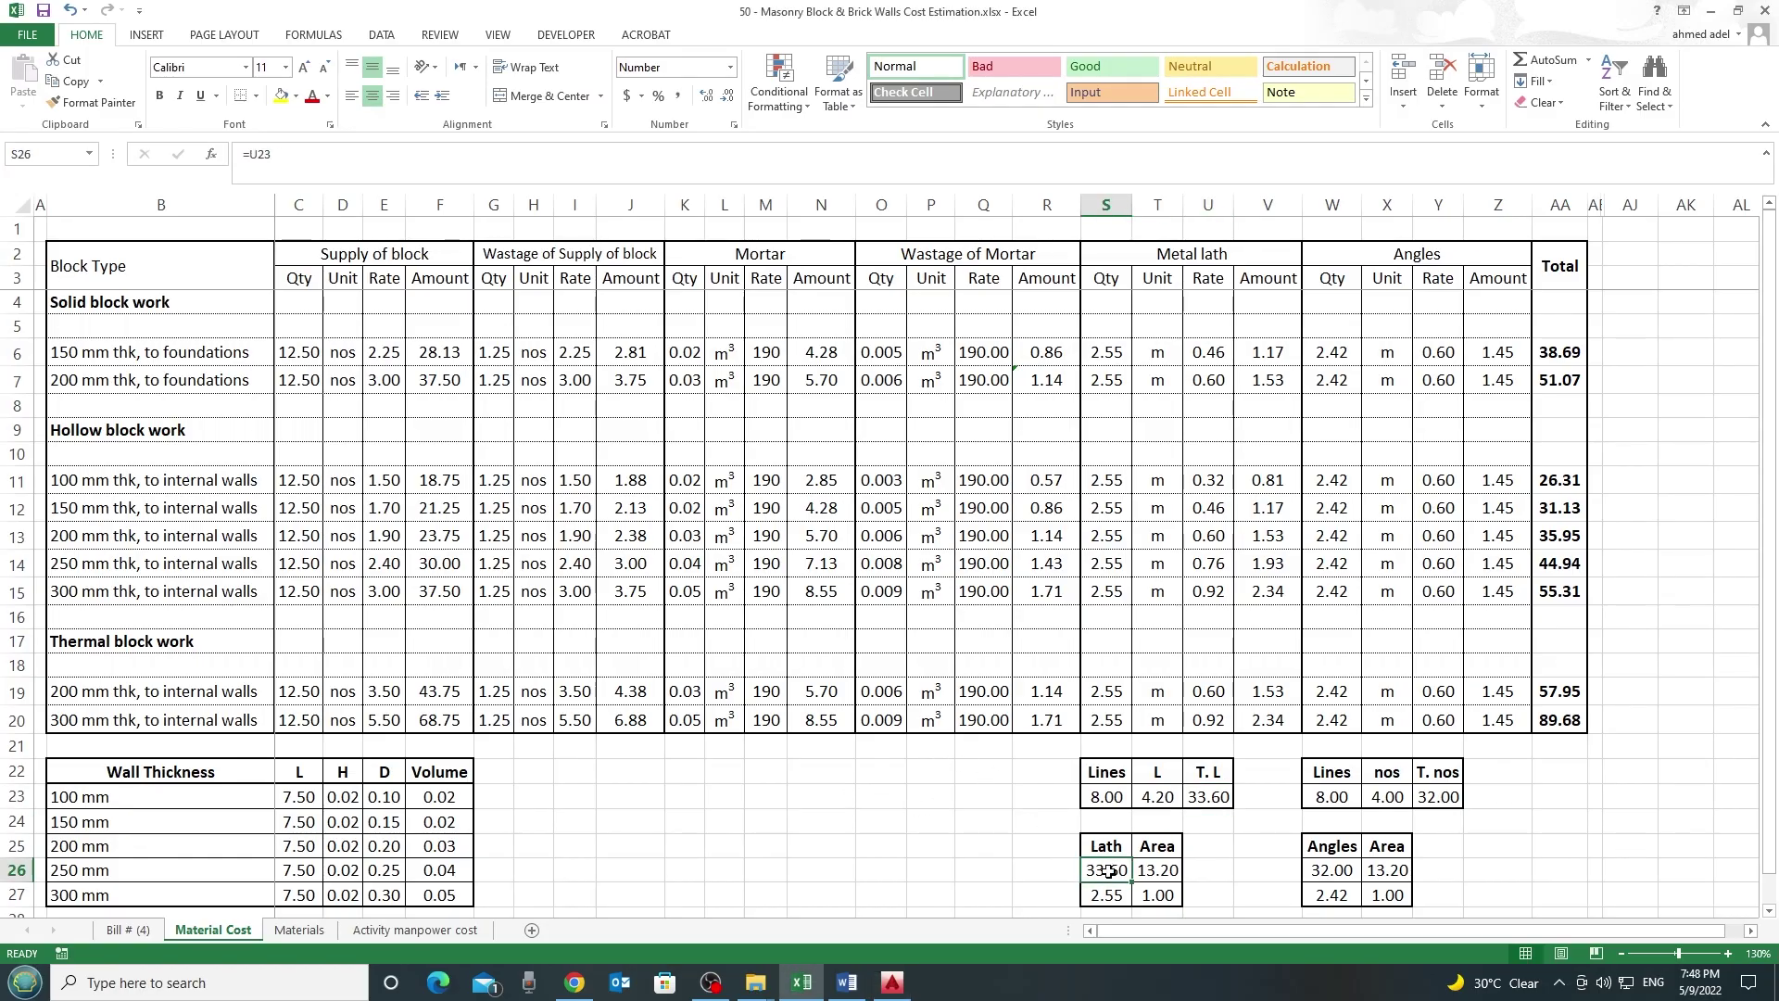
Inspect the wall area formula in T26 and compare it with the total lath length reference in S26
{"action": "key", "text": "Escape"}
{"action": "double_click", "coordinate": [1159, 870]}
{"action": "key", "text": "Escape"}
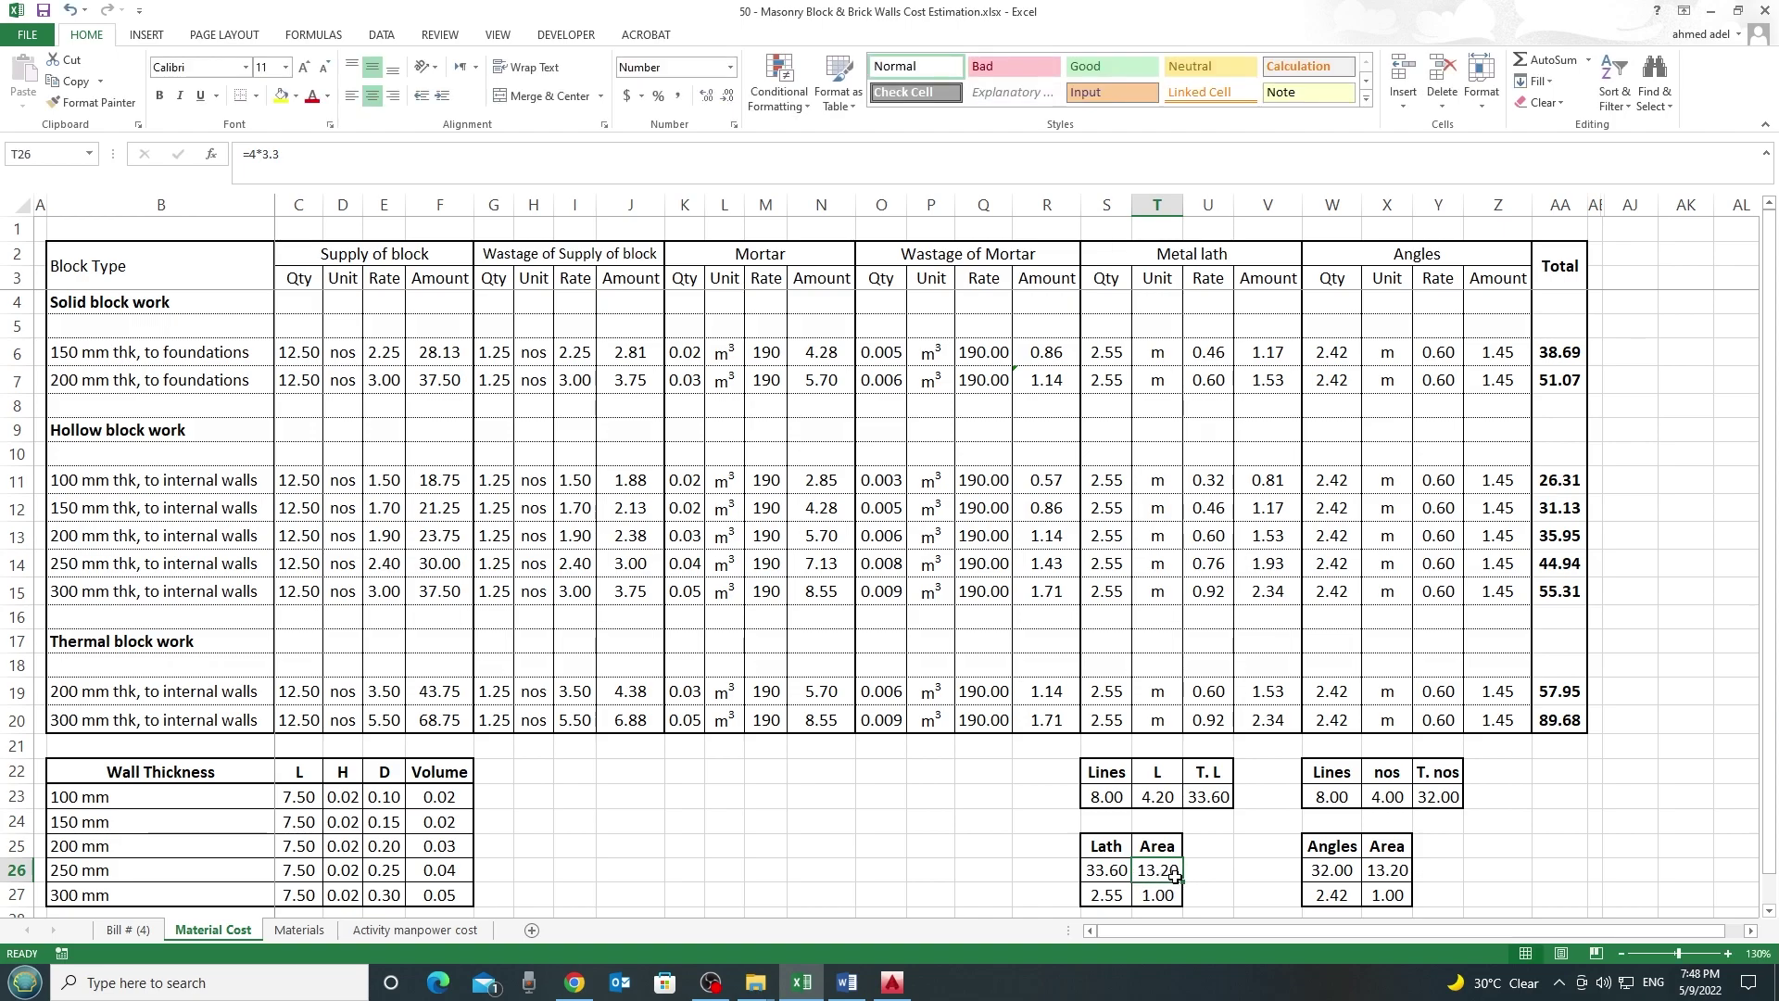
{"action": "left_click", "coordinate": [1108, 870]}
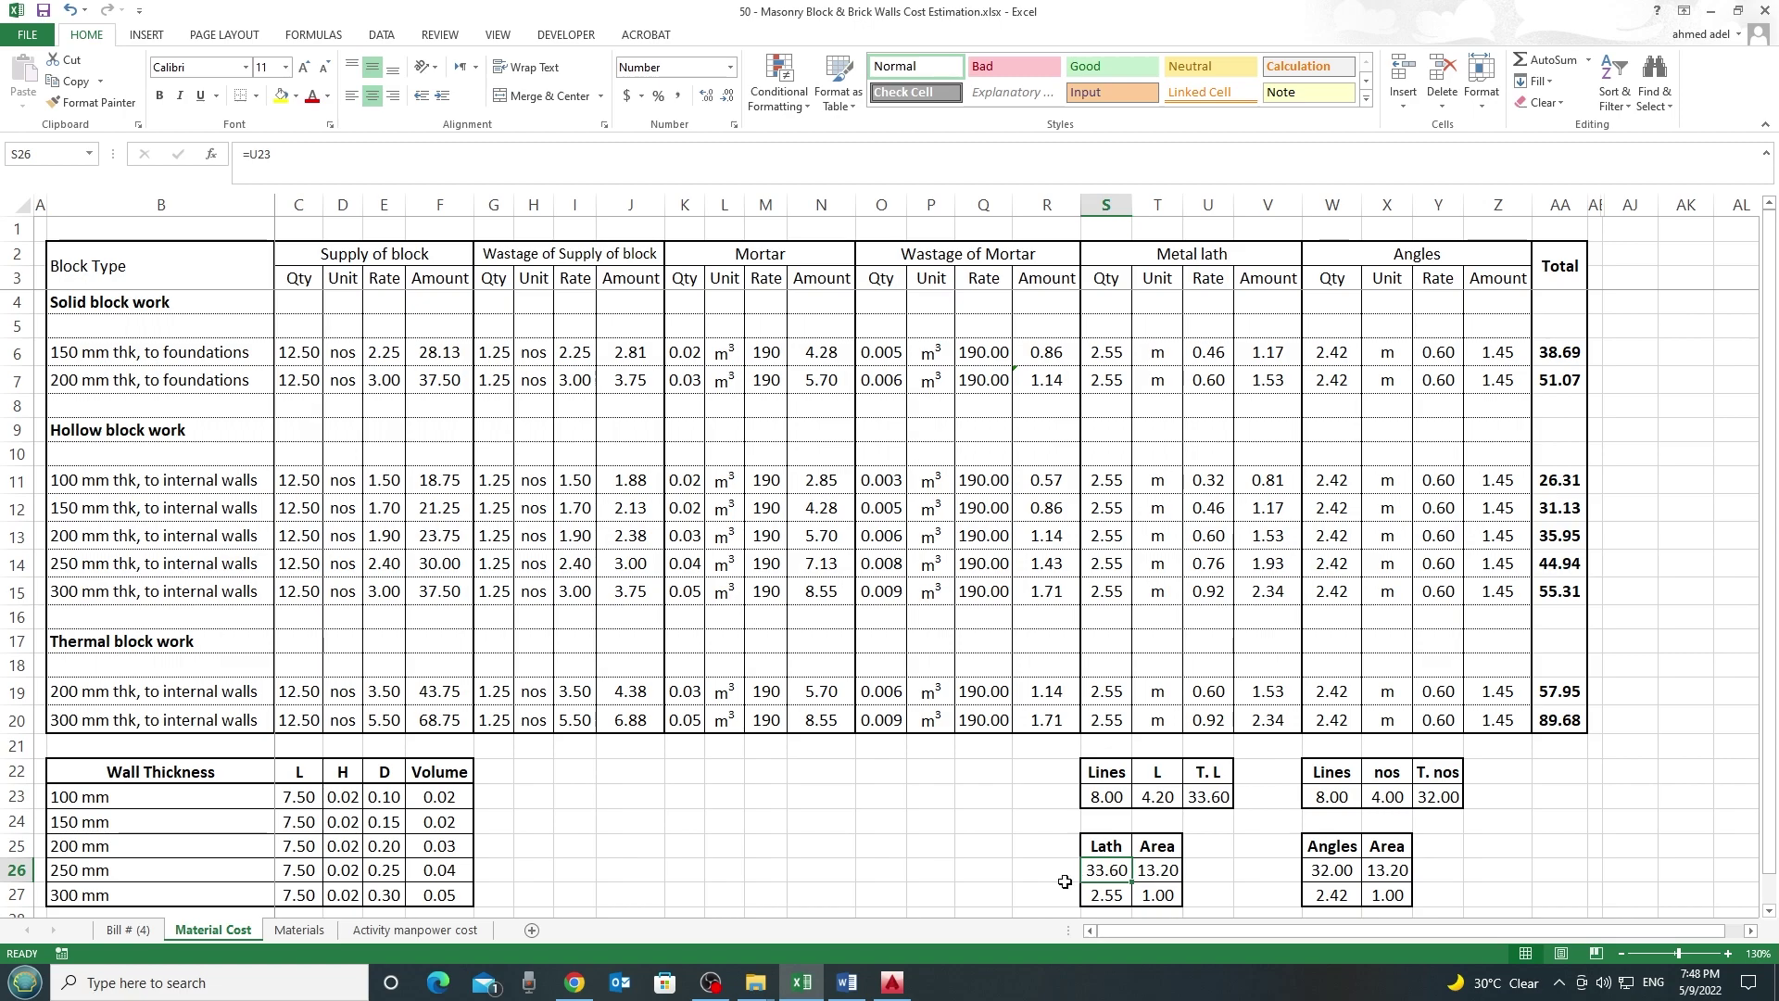
{"action": "left_click", "coordinate": [1105, 845]}
{"action": "left_click", "coordinate": [1155, 870]}
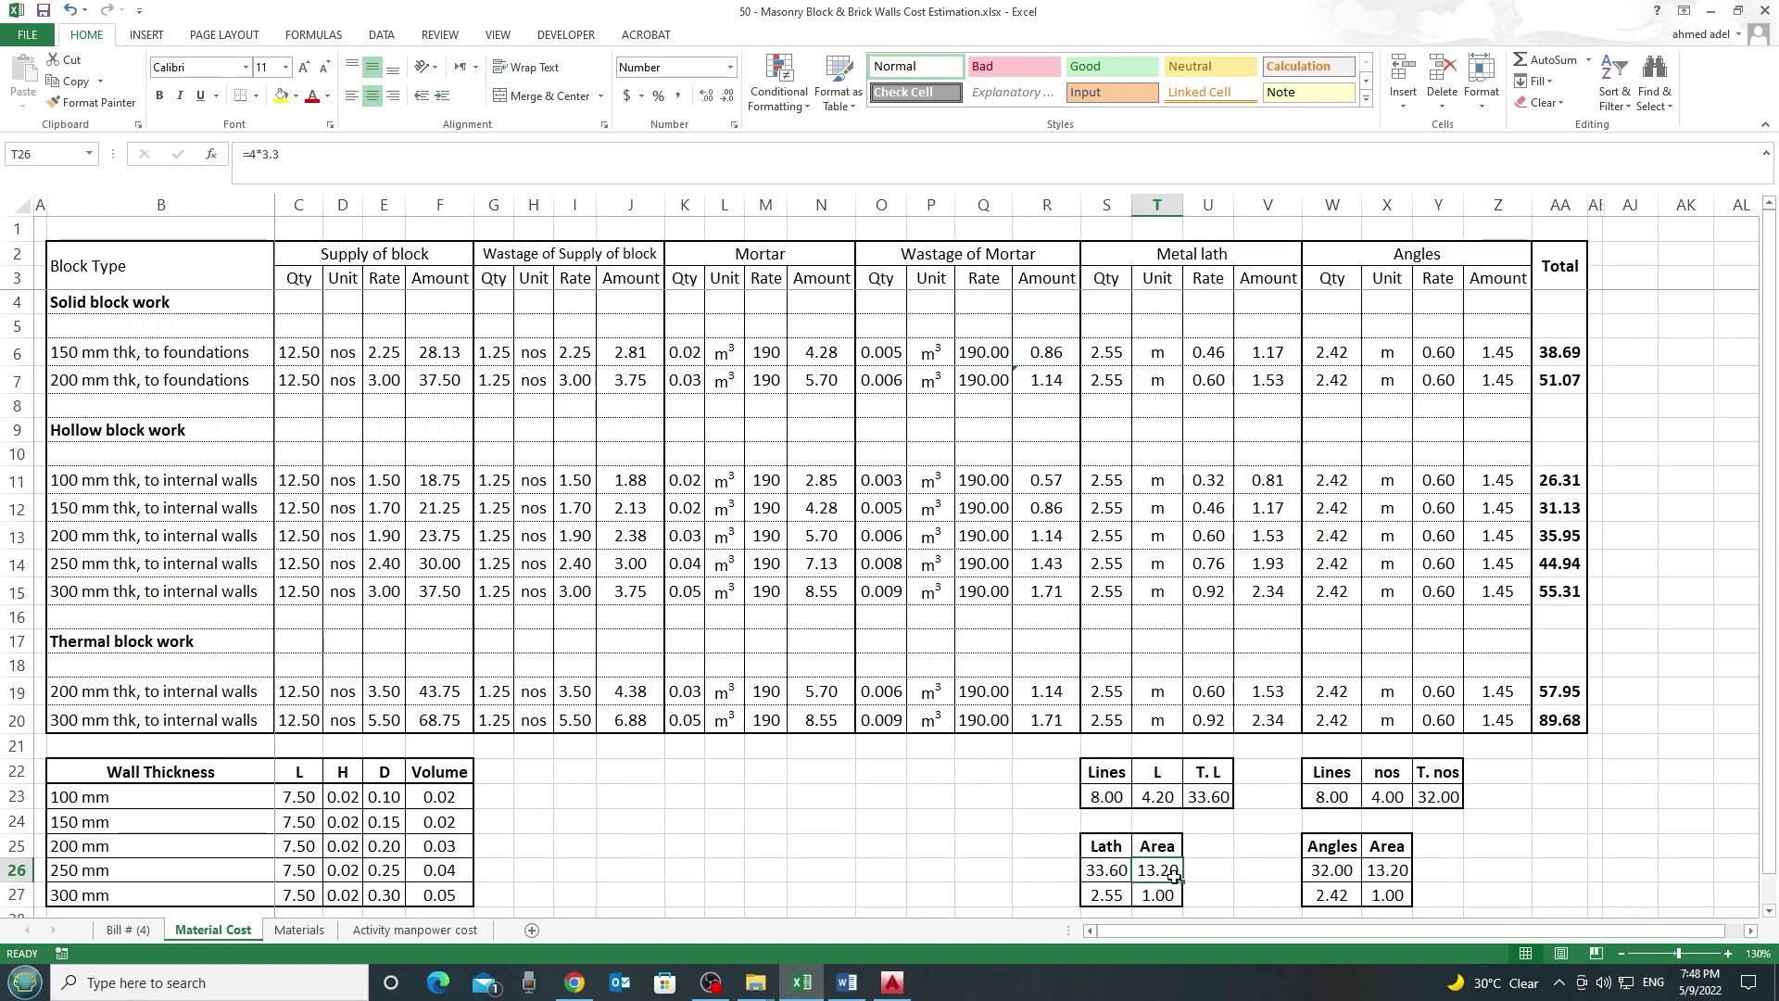
Inspect the unit area in T27 and the formula for lath length per square metre in S27
{"action": "scroll", "coordinate": [1169, 857], "scroll_direction": "down", "scroll_amount": 1}
{"action": "left_click", "coordinate": [1162, 813]}
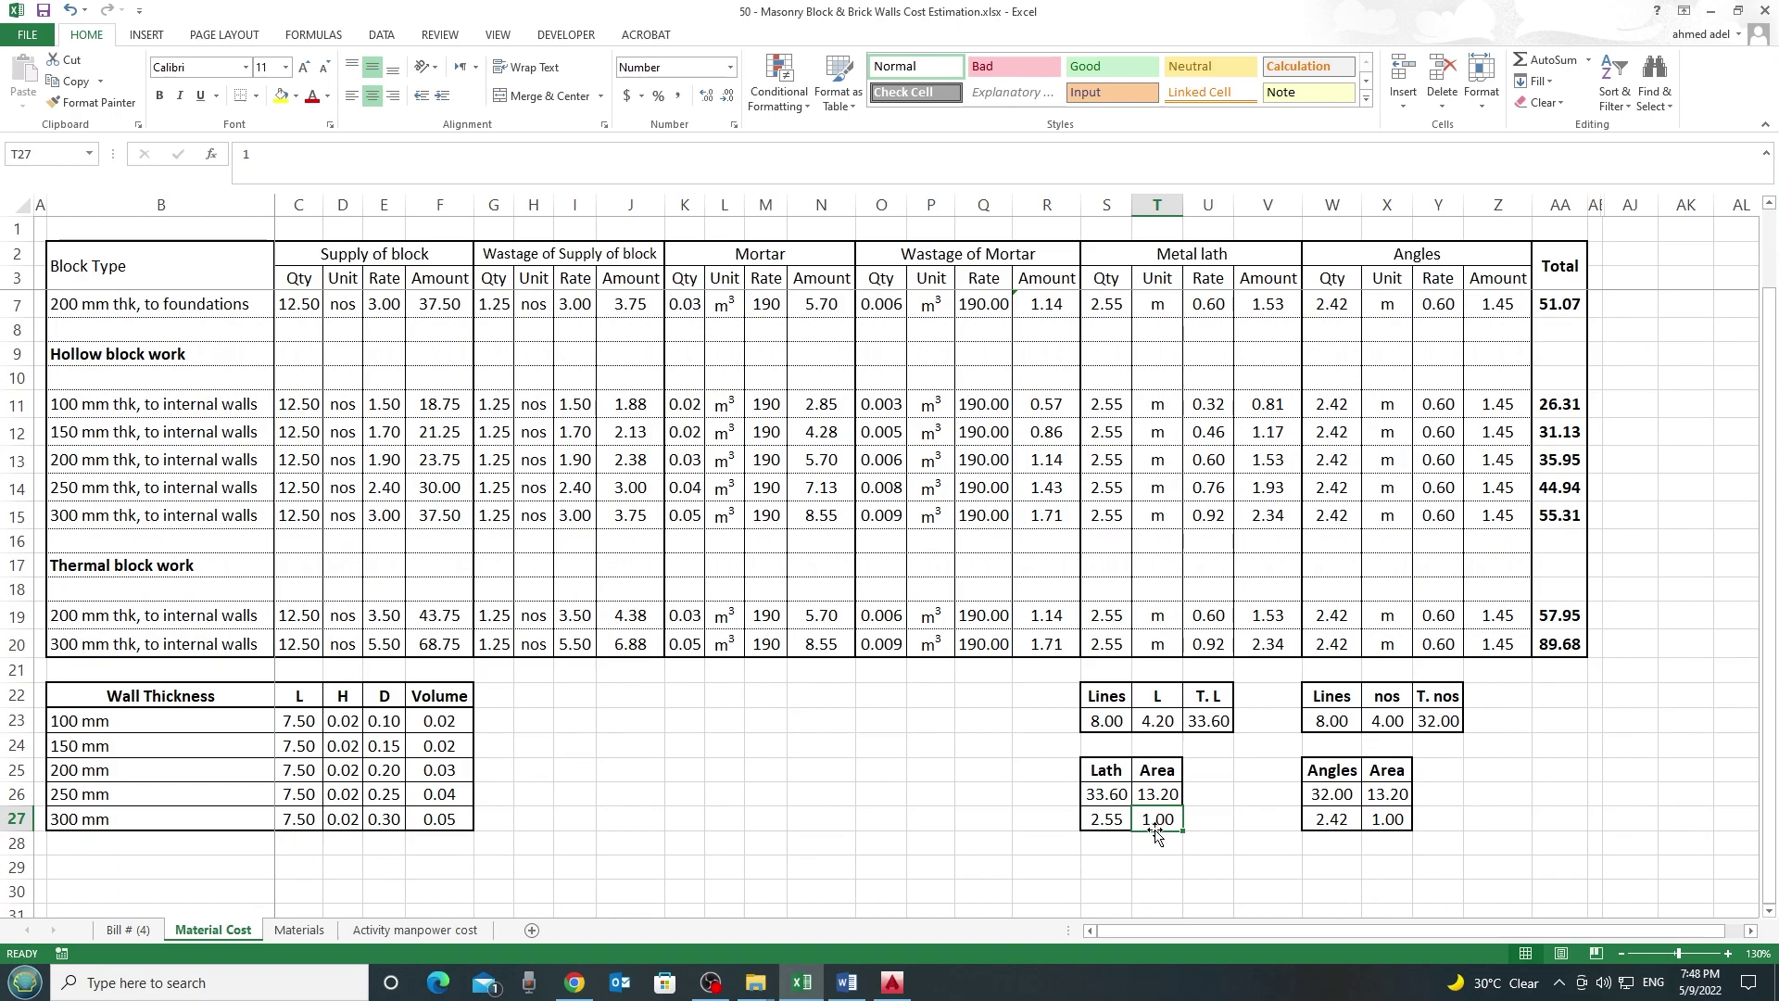
{"action": "left_click", "coordinate": [1108, 823]}
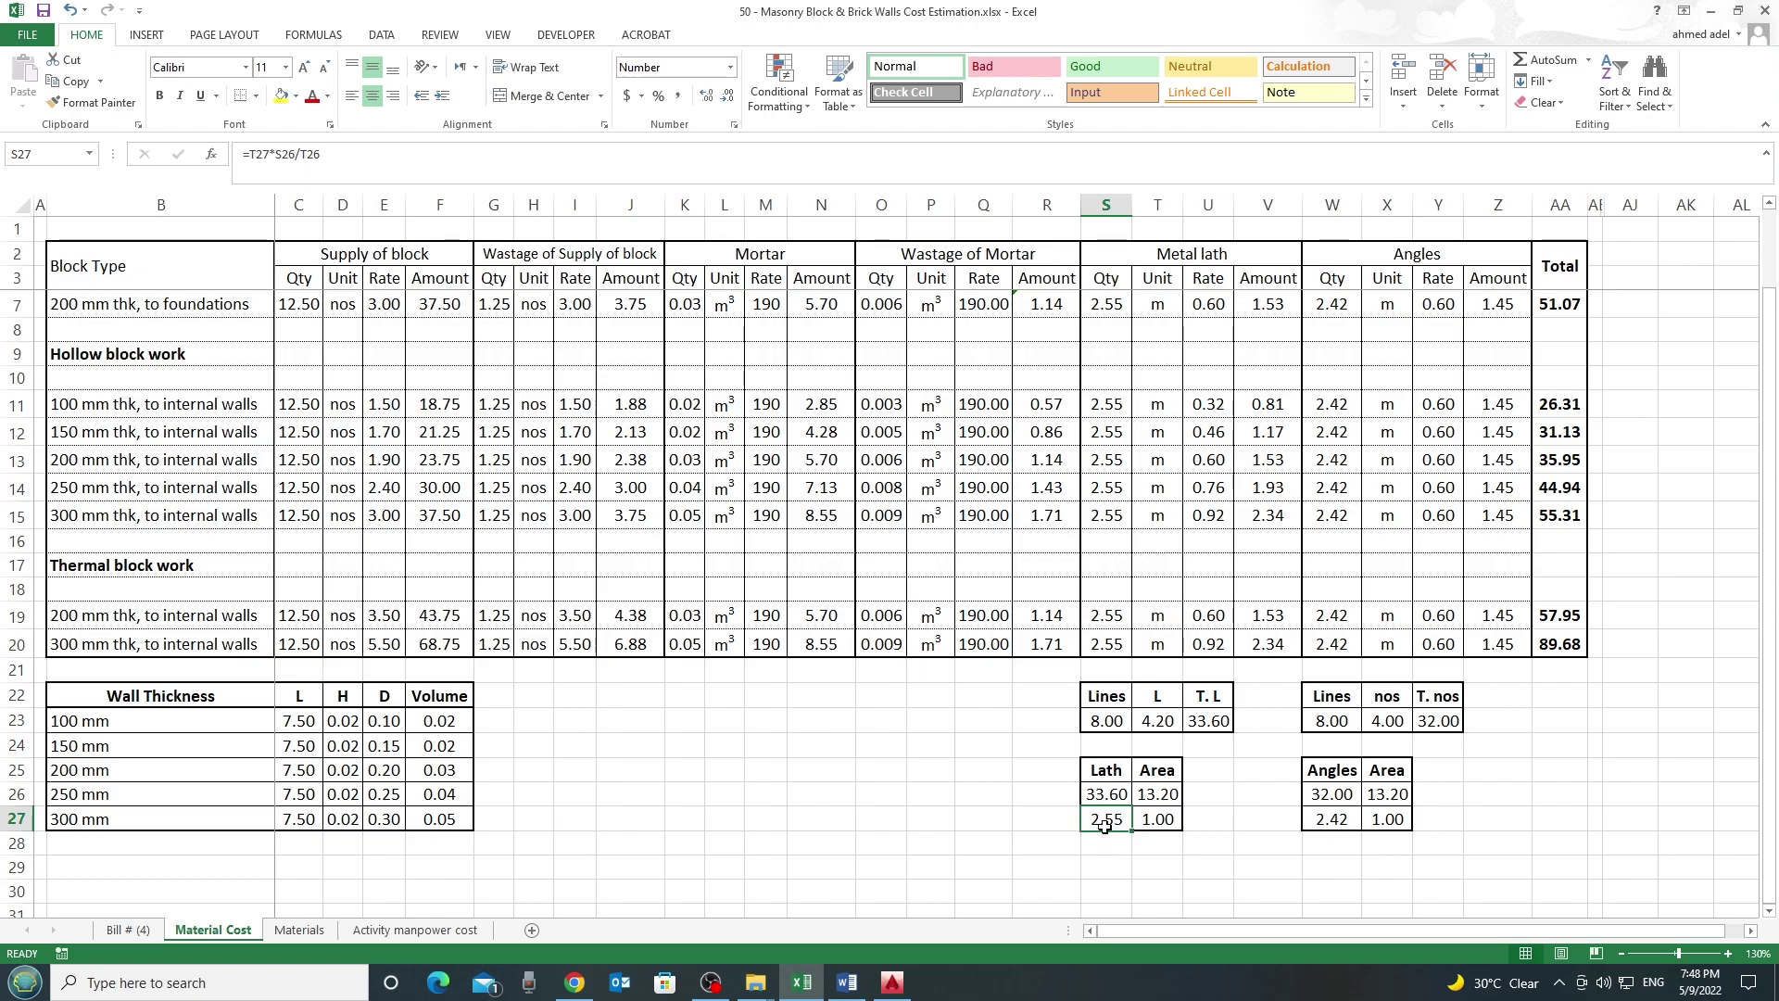
Examine the lath lines crossing the one-square-metre frame in AutoCAD, then recheck the S27 formula in Excel
{"action": "key", "text": "alt+Tab"}
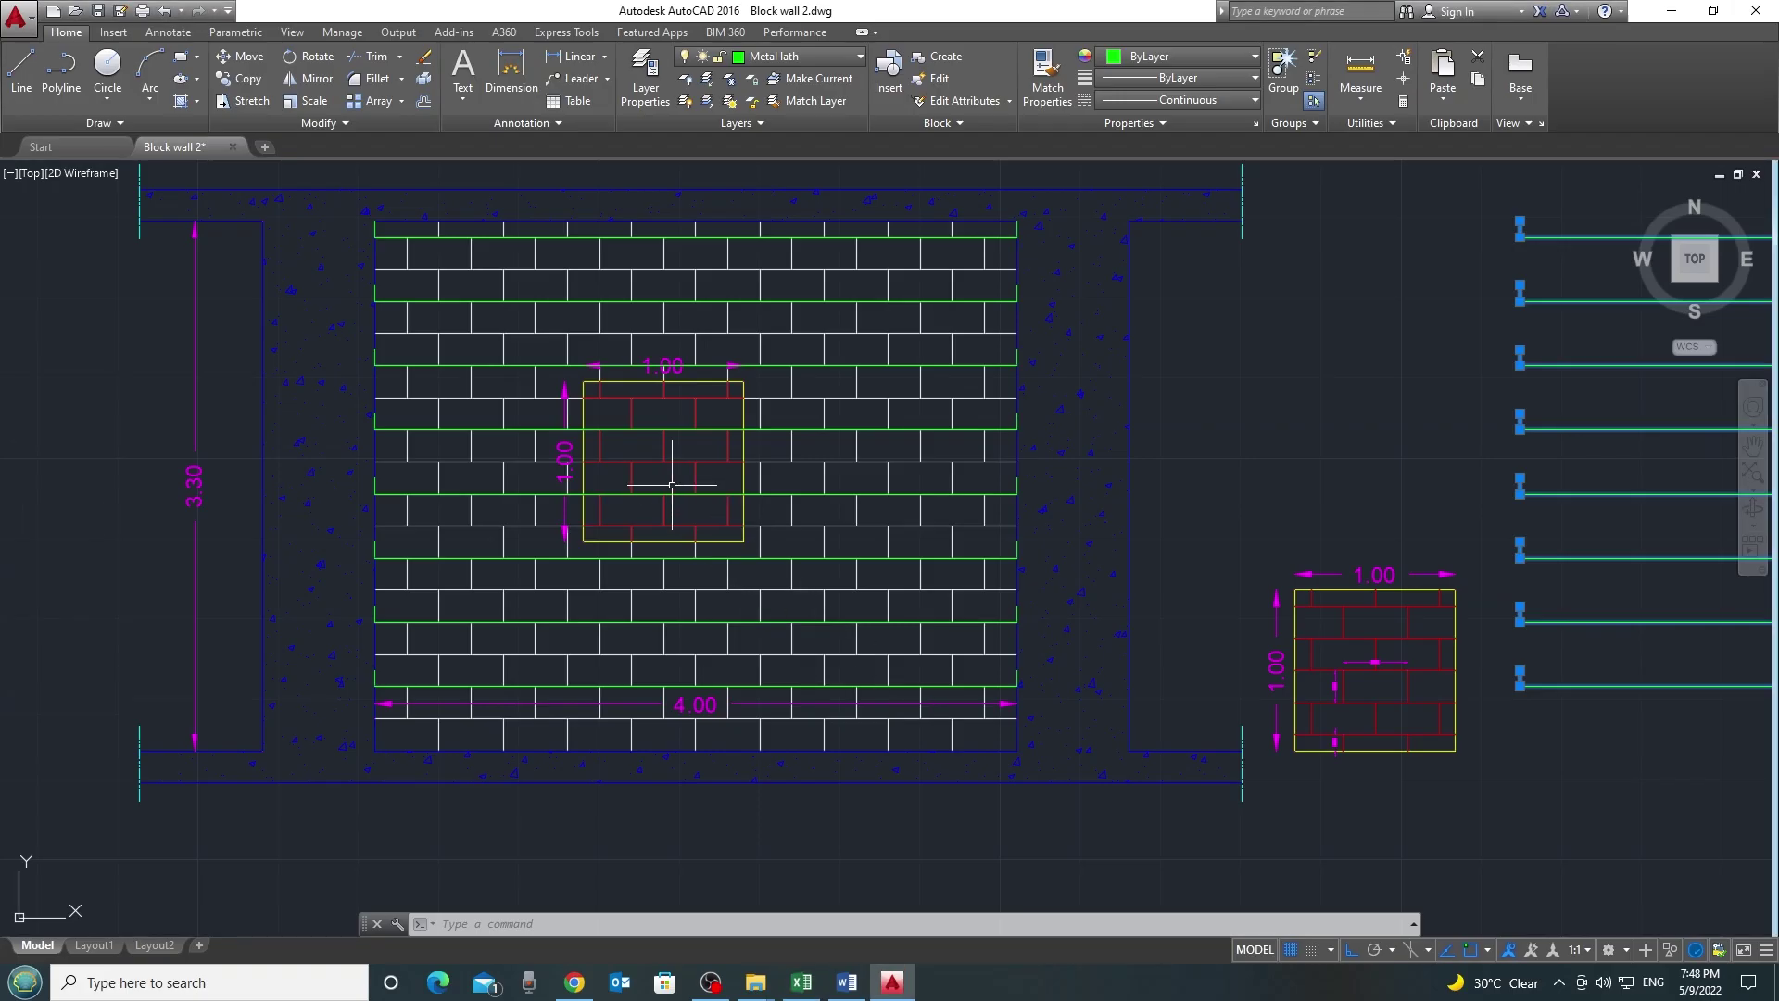
{"action": "scroll", "coordinate": [667, 501], "scroll_direction": "up", "scroll_amount": 2}
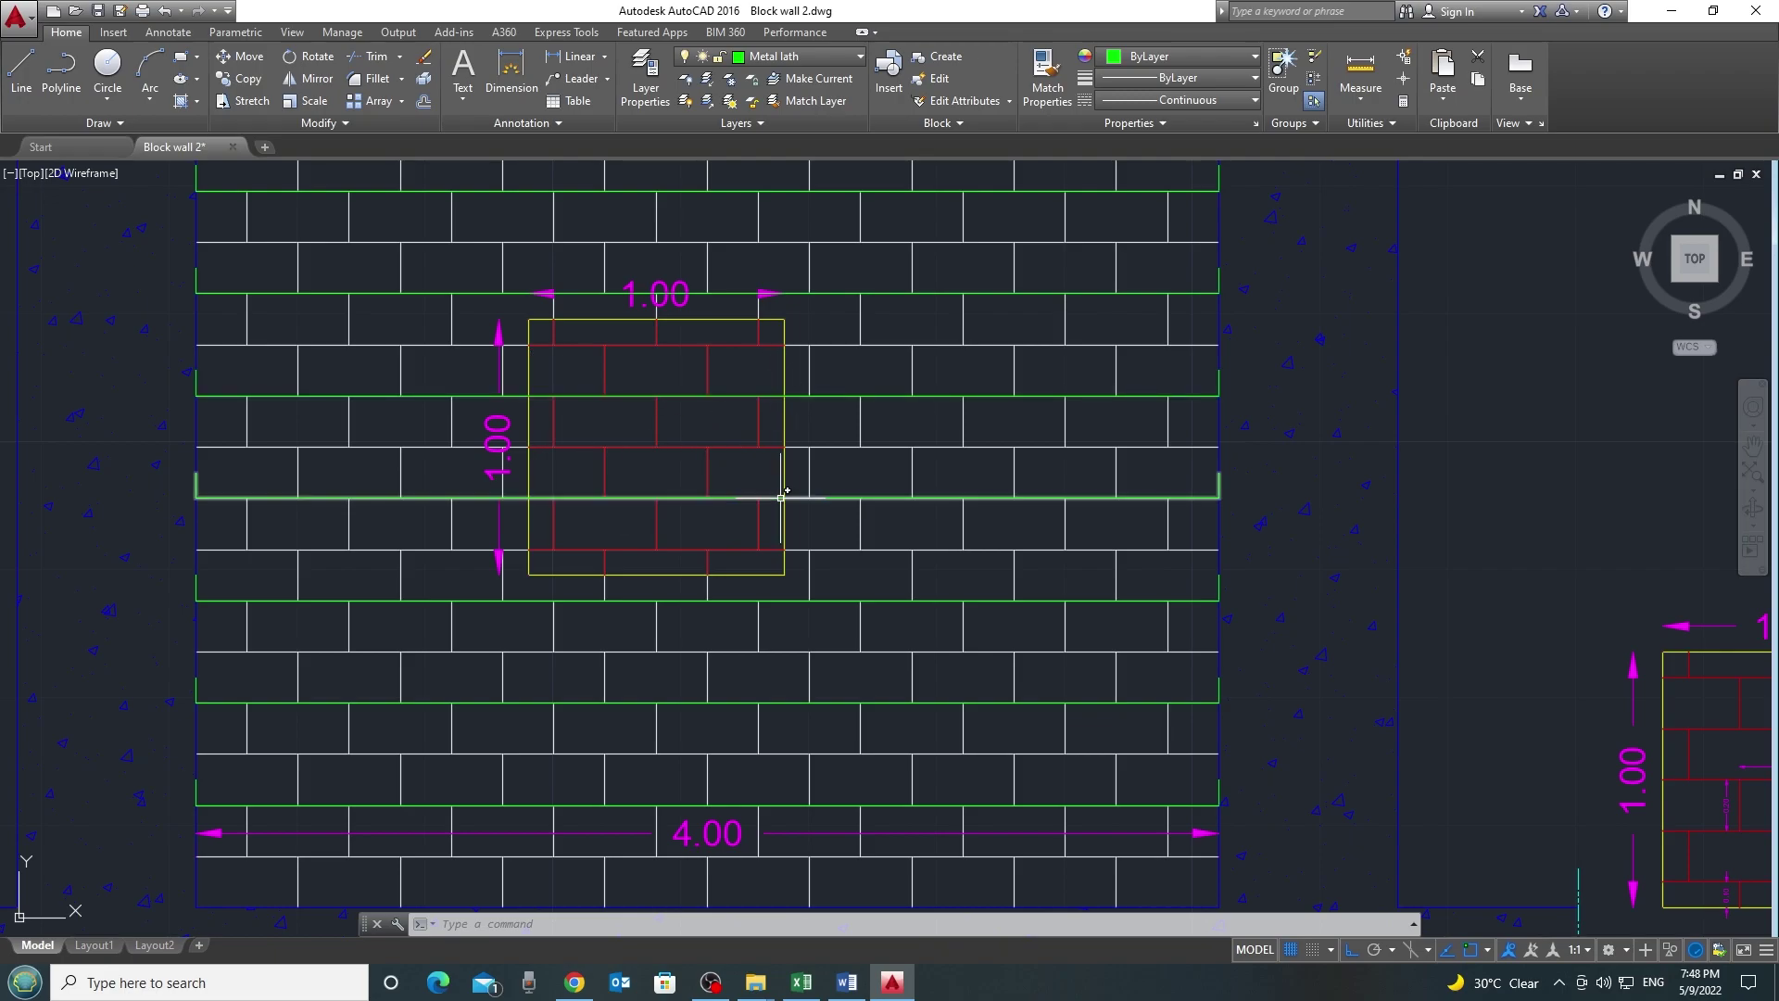
{"action": "key", "text": "alt+Tab"}
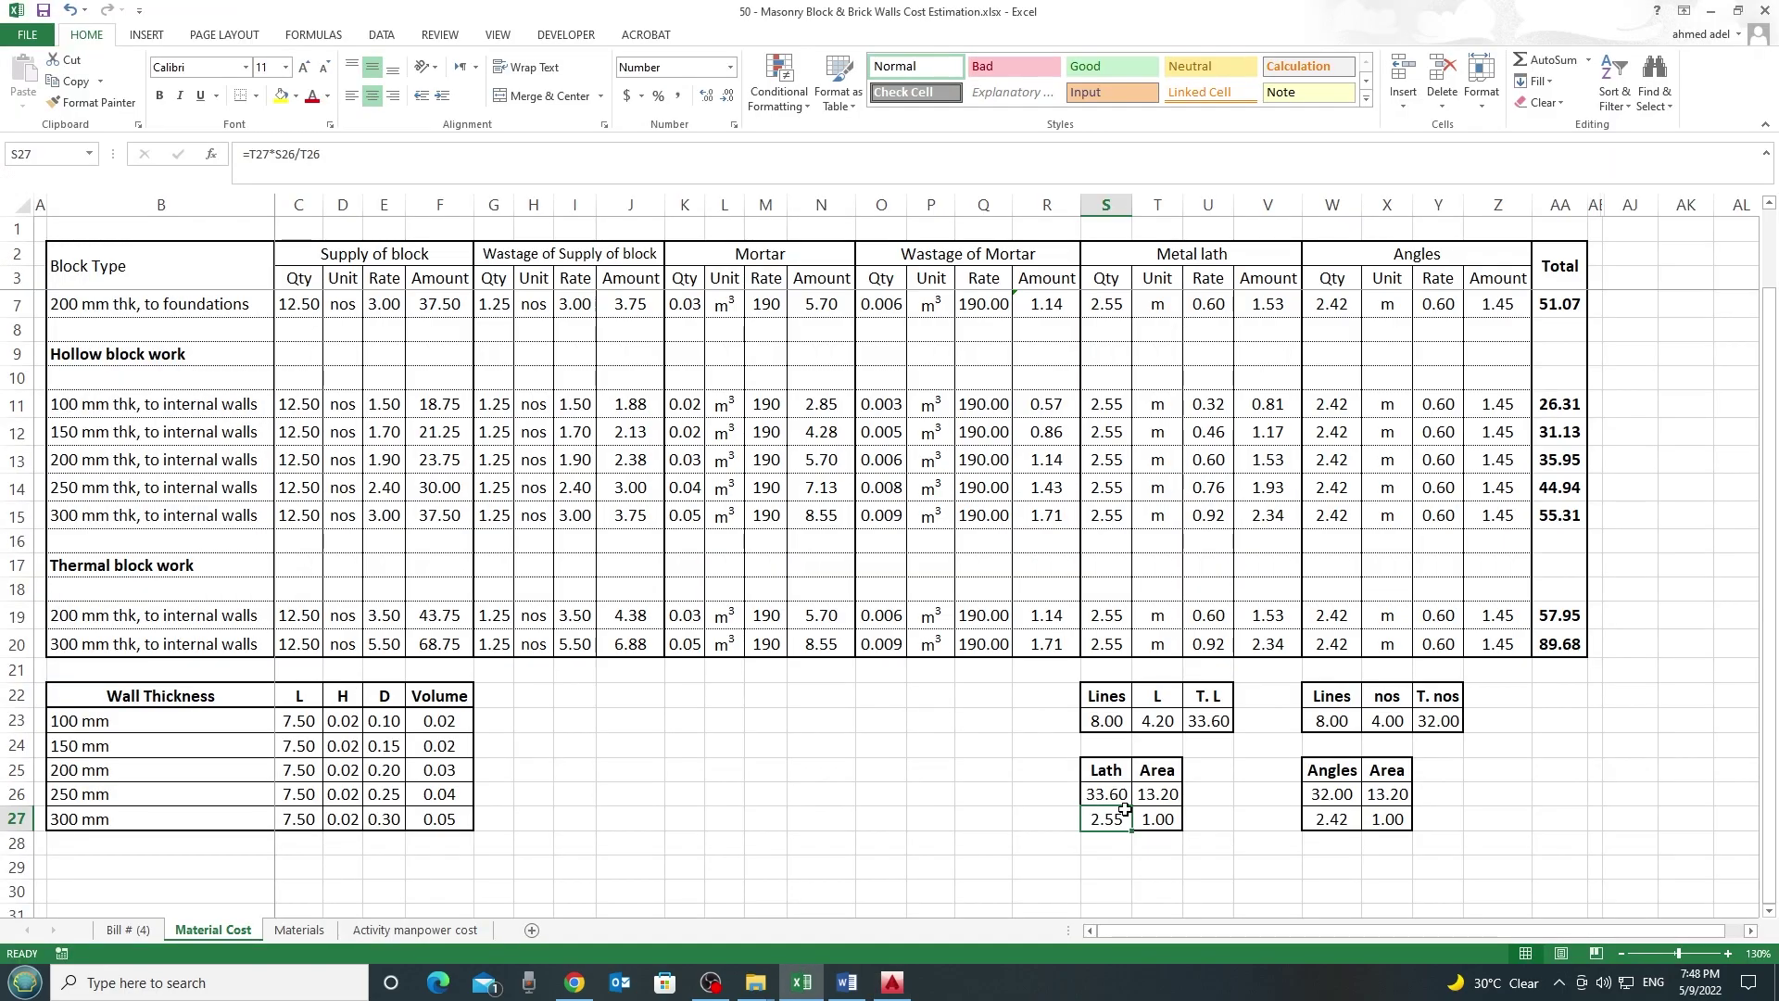
{"action": "double_click", "coordinate": [1109, 825]}
{"action": "key", "text": "Escape"}
{"action": "scroll", "coordinate": [1106, 817], "scroll_direction": "up", "scroll_amount": 1}
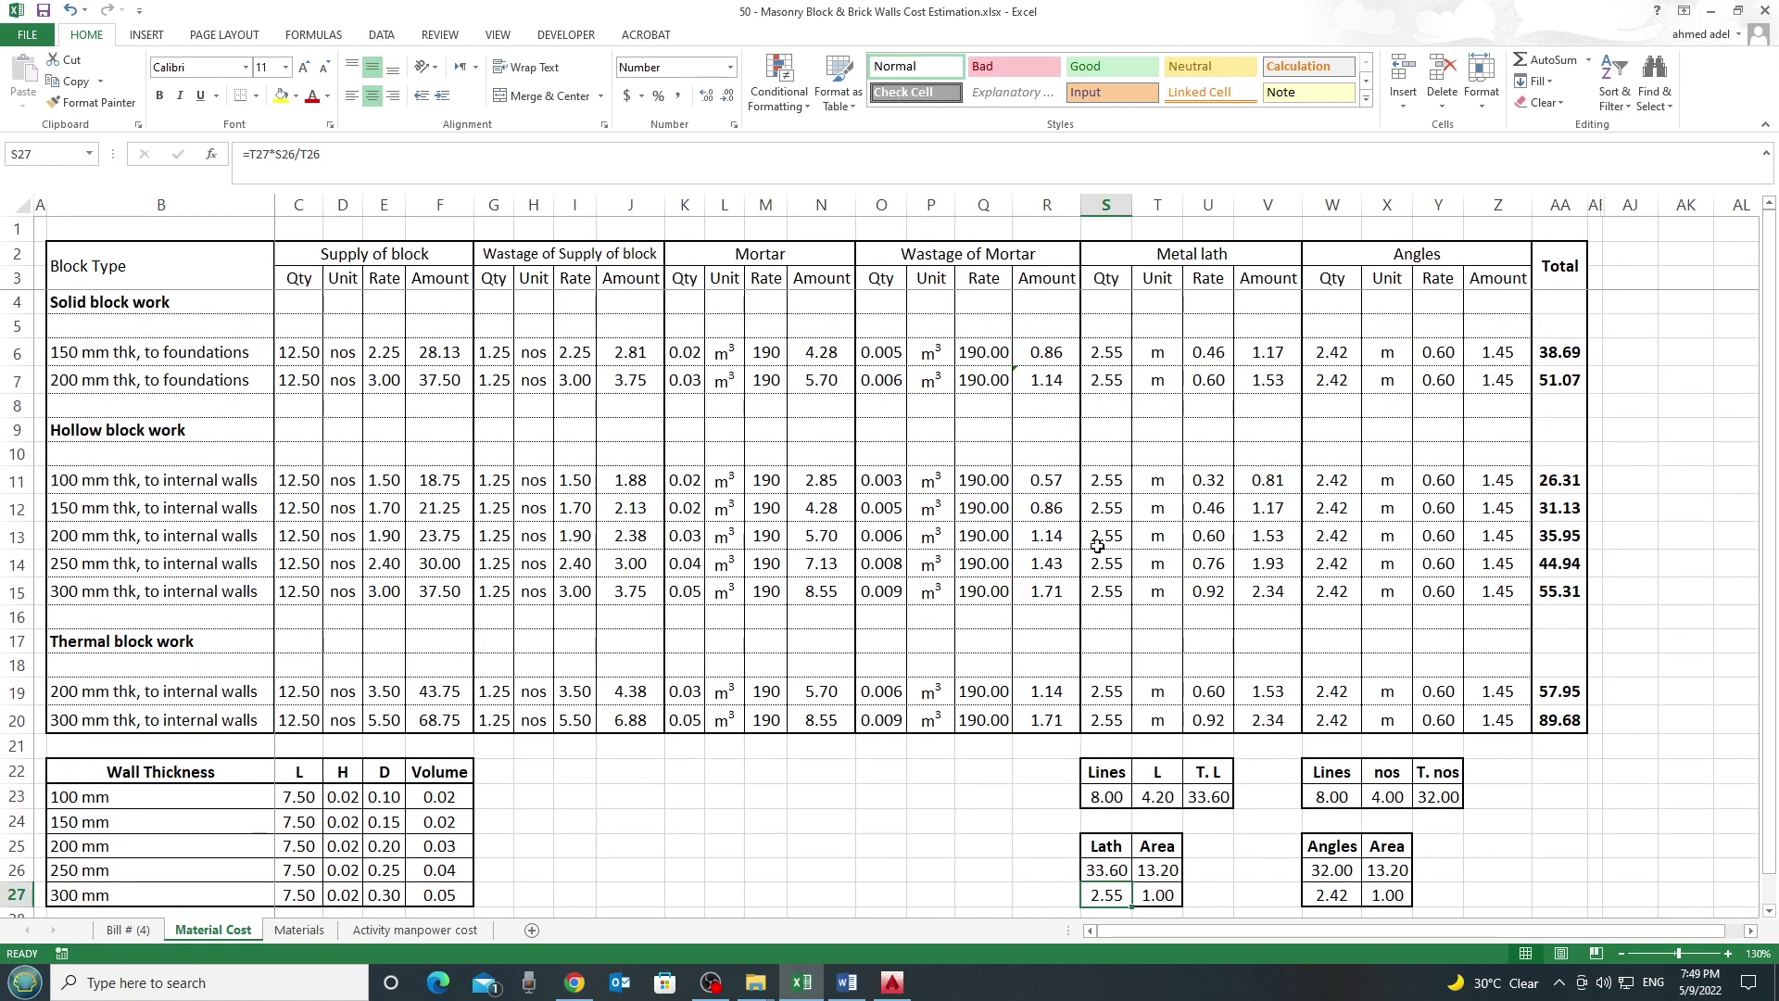
Inspect the Metal lath quantity formula in S6 and select the quantities for all block types in S6 to S20
{"action": "left_click", "coordinate": [1155, 255]}
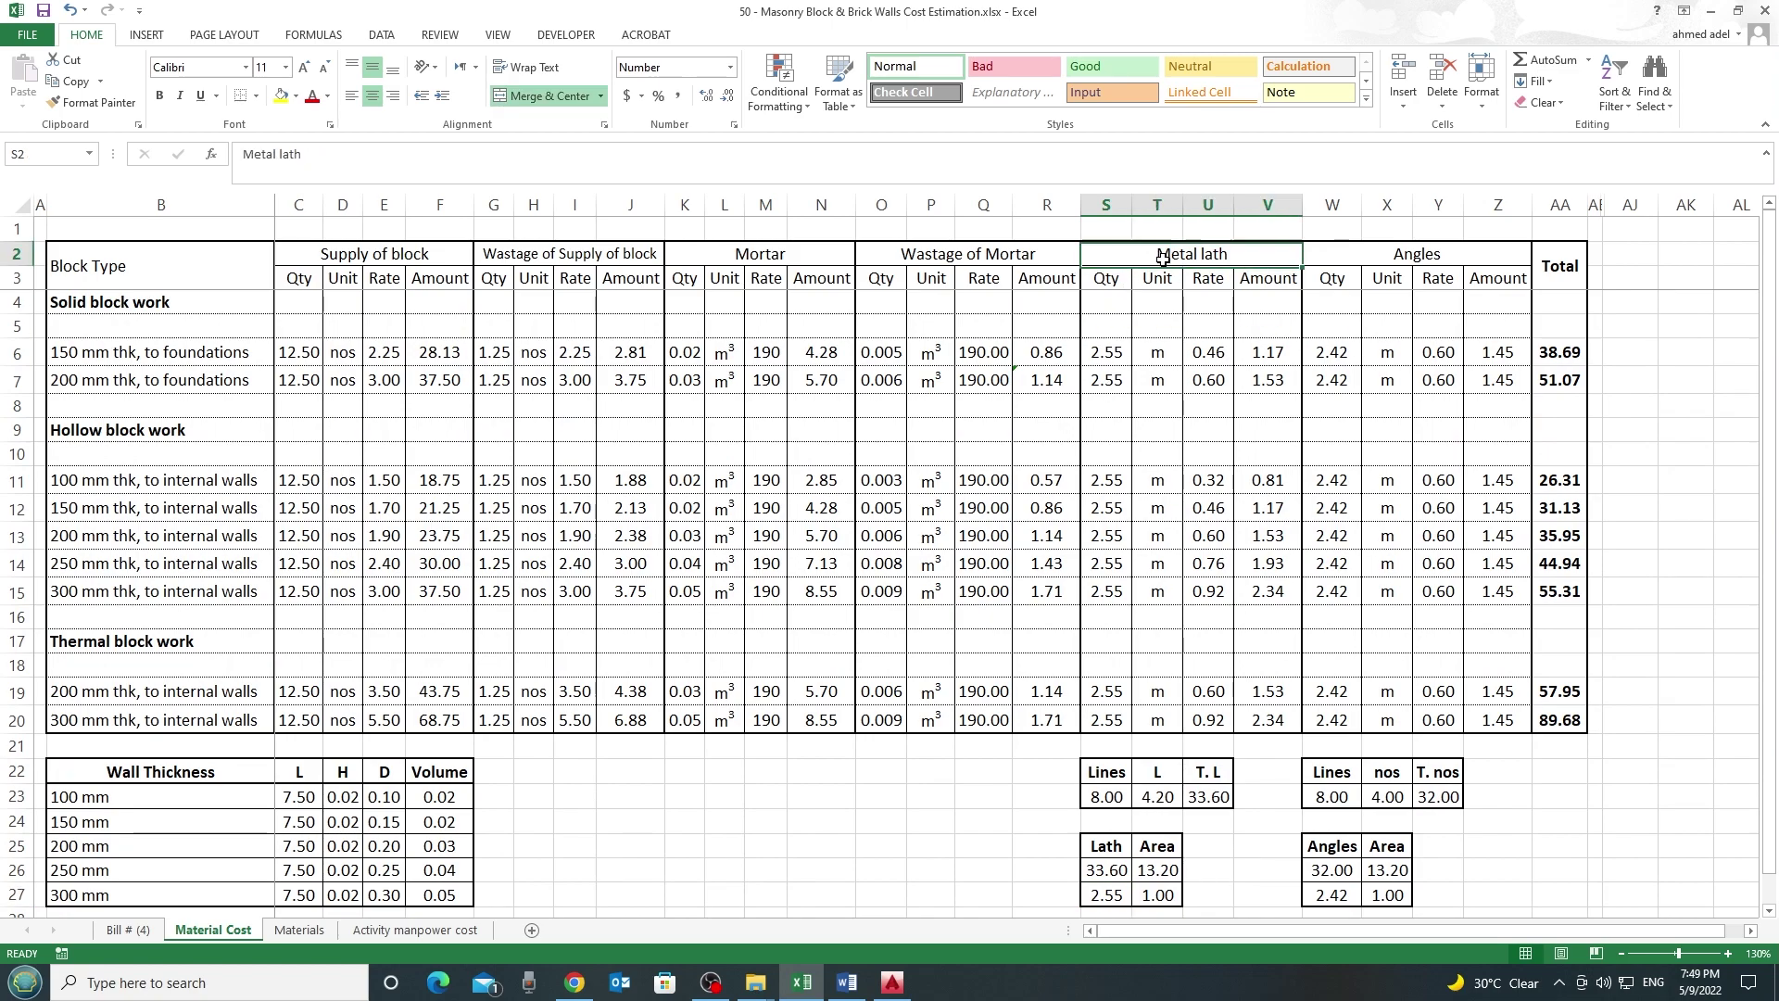
{"action": "left_click", "coordinate": [1106, 353]}
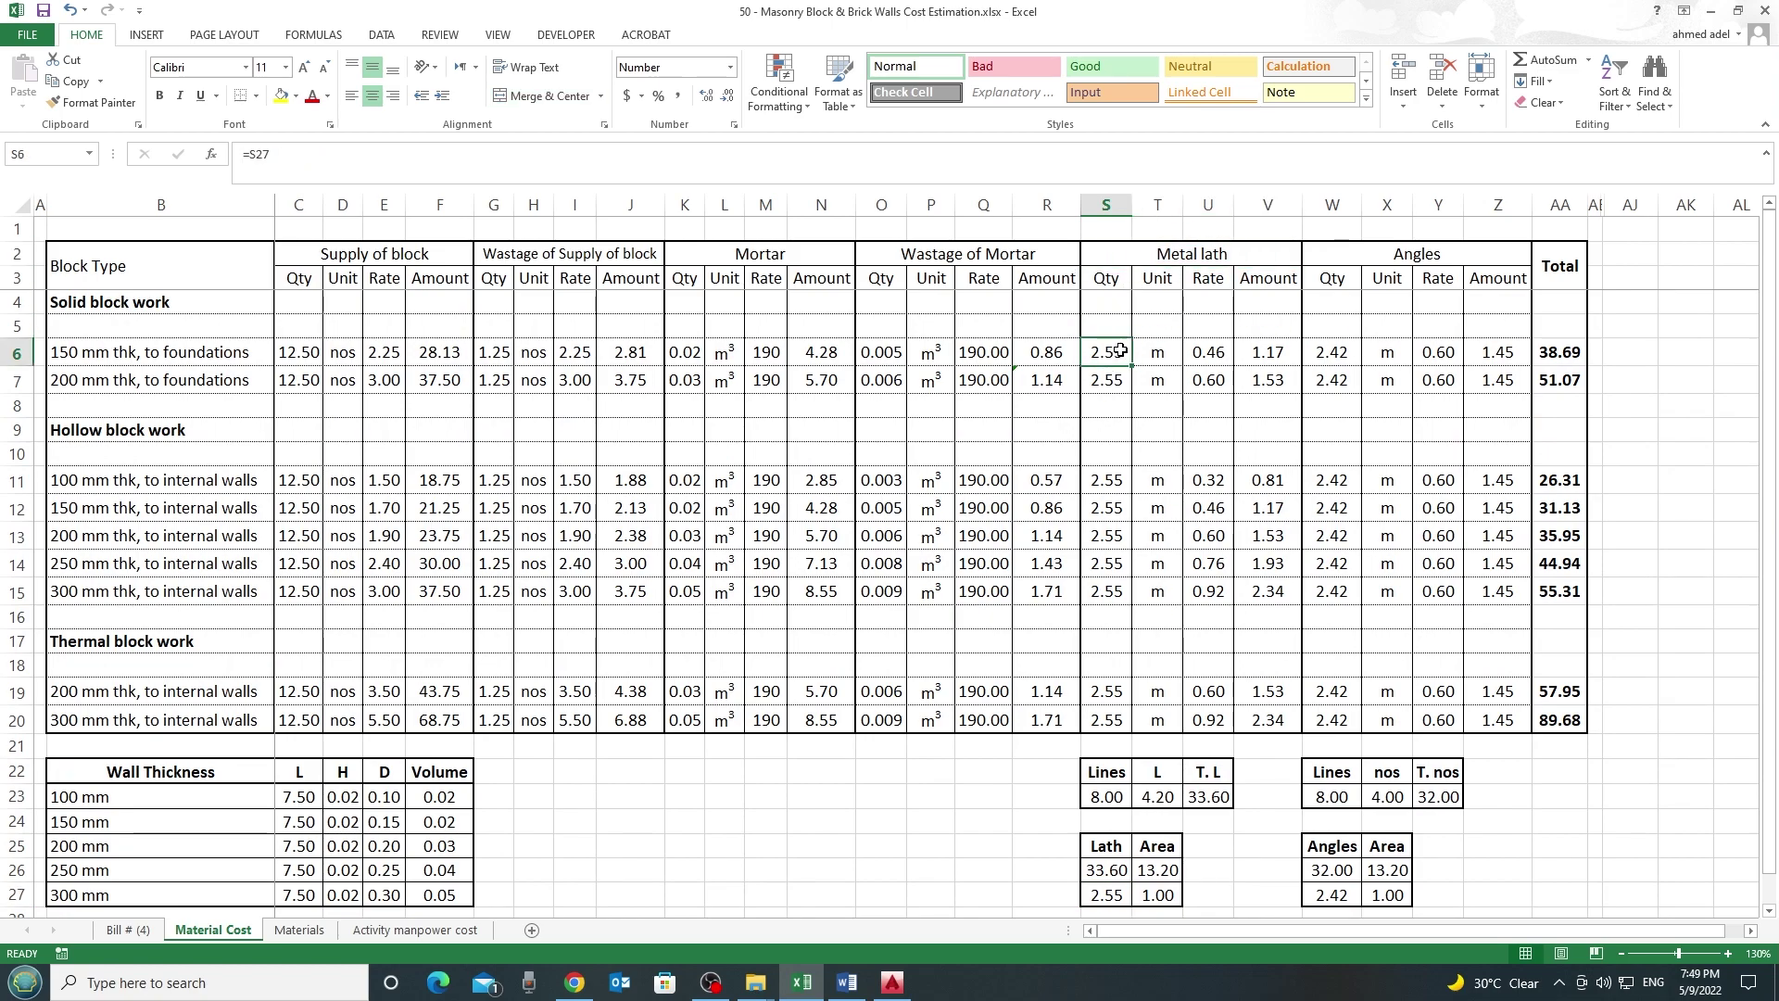
{"action": "left_click", "coordinate": [1185, 253]}
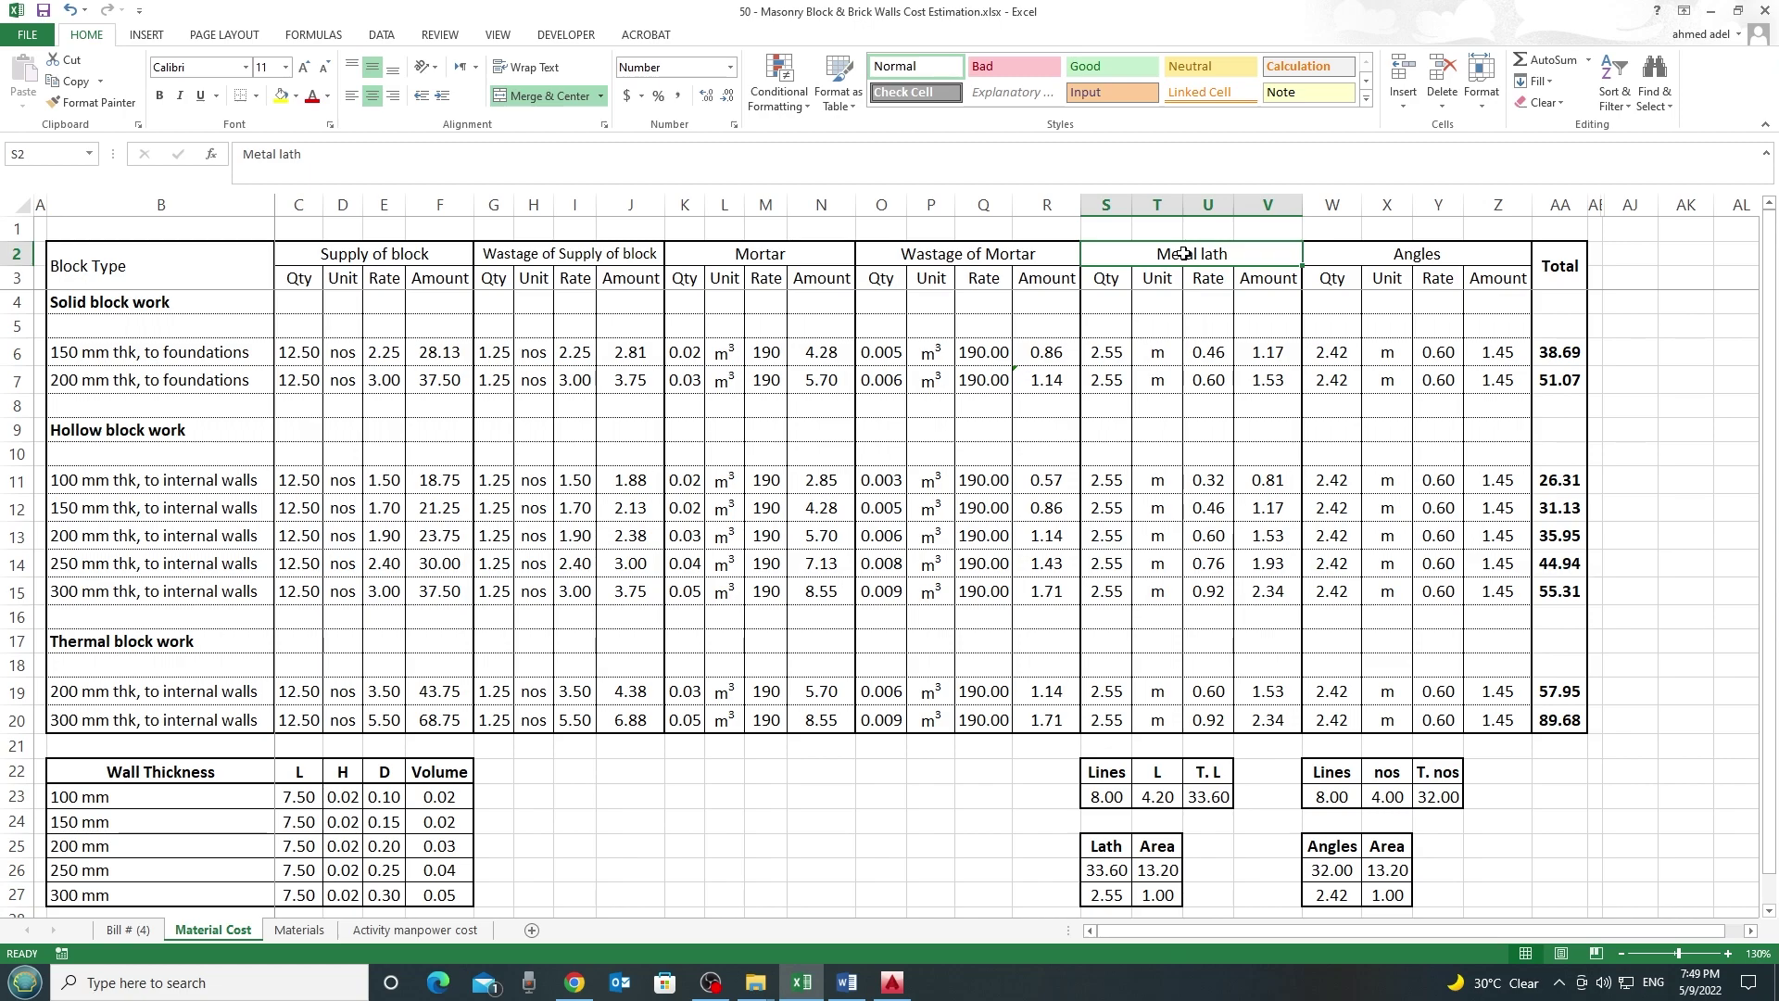
{"action": "left_click", "coordinate": [1111, 350]}
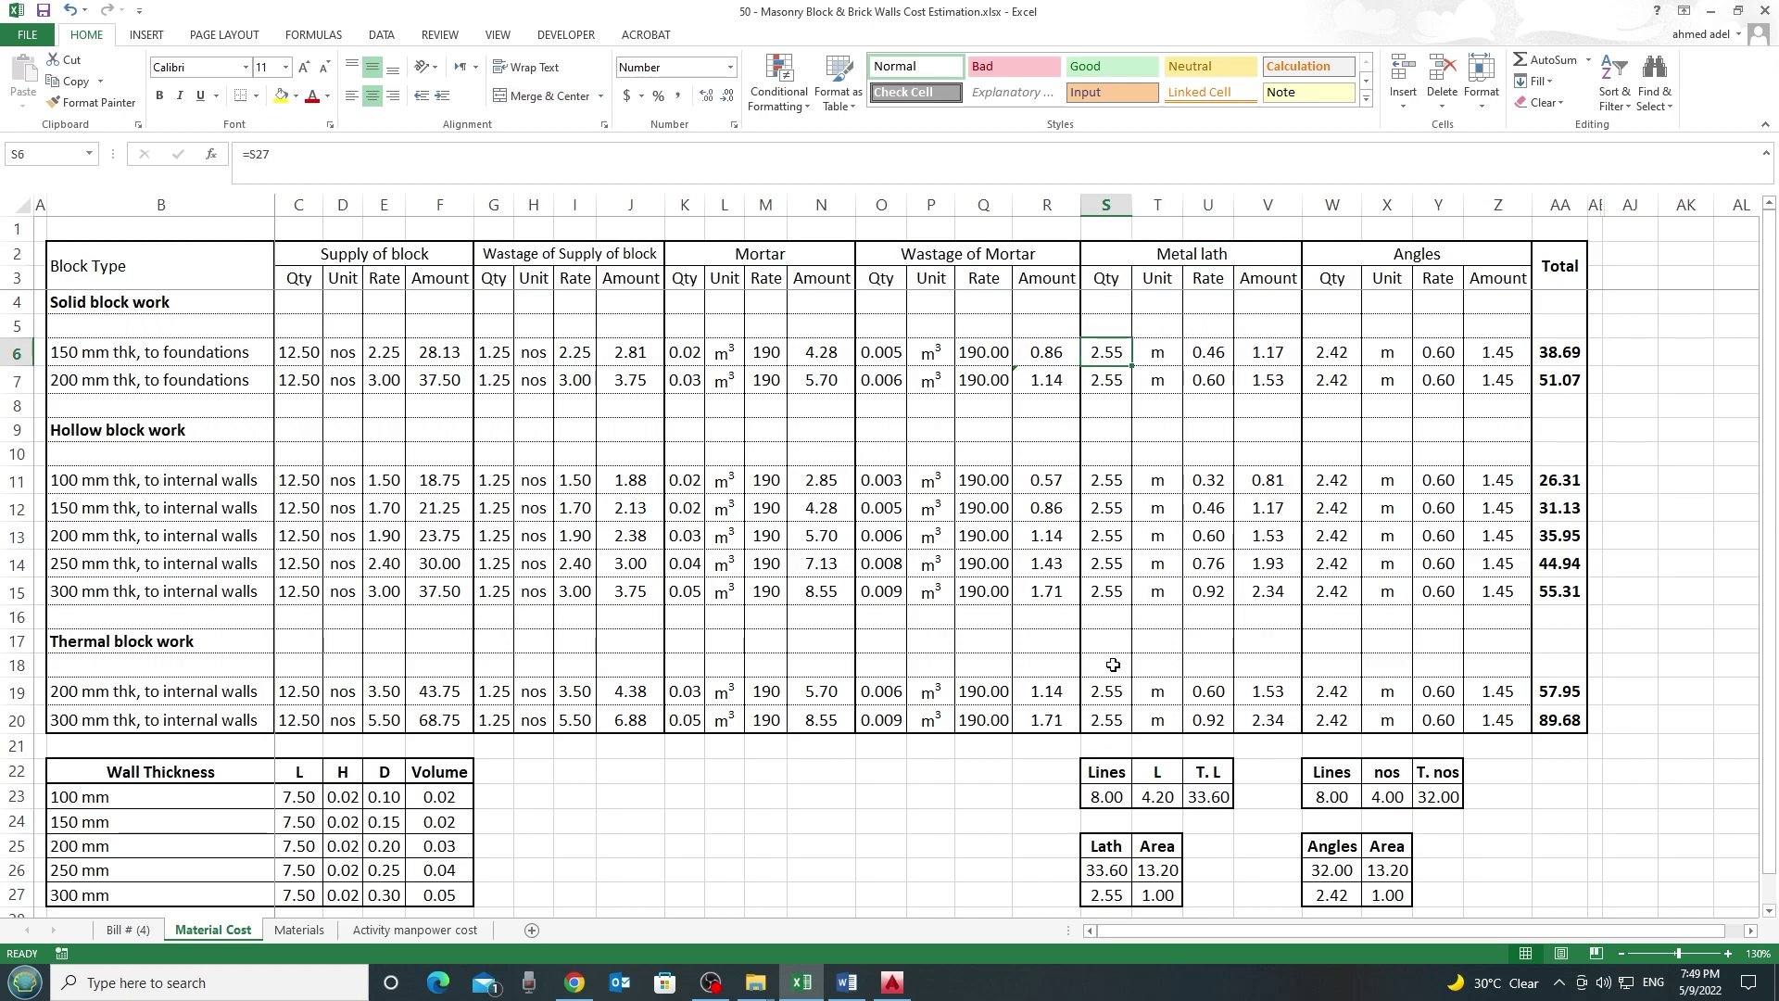
{"action": "left_click", "coordinate": [1108, 716], "text": "shift"}
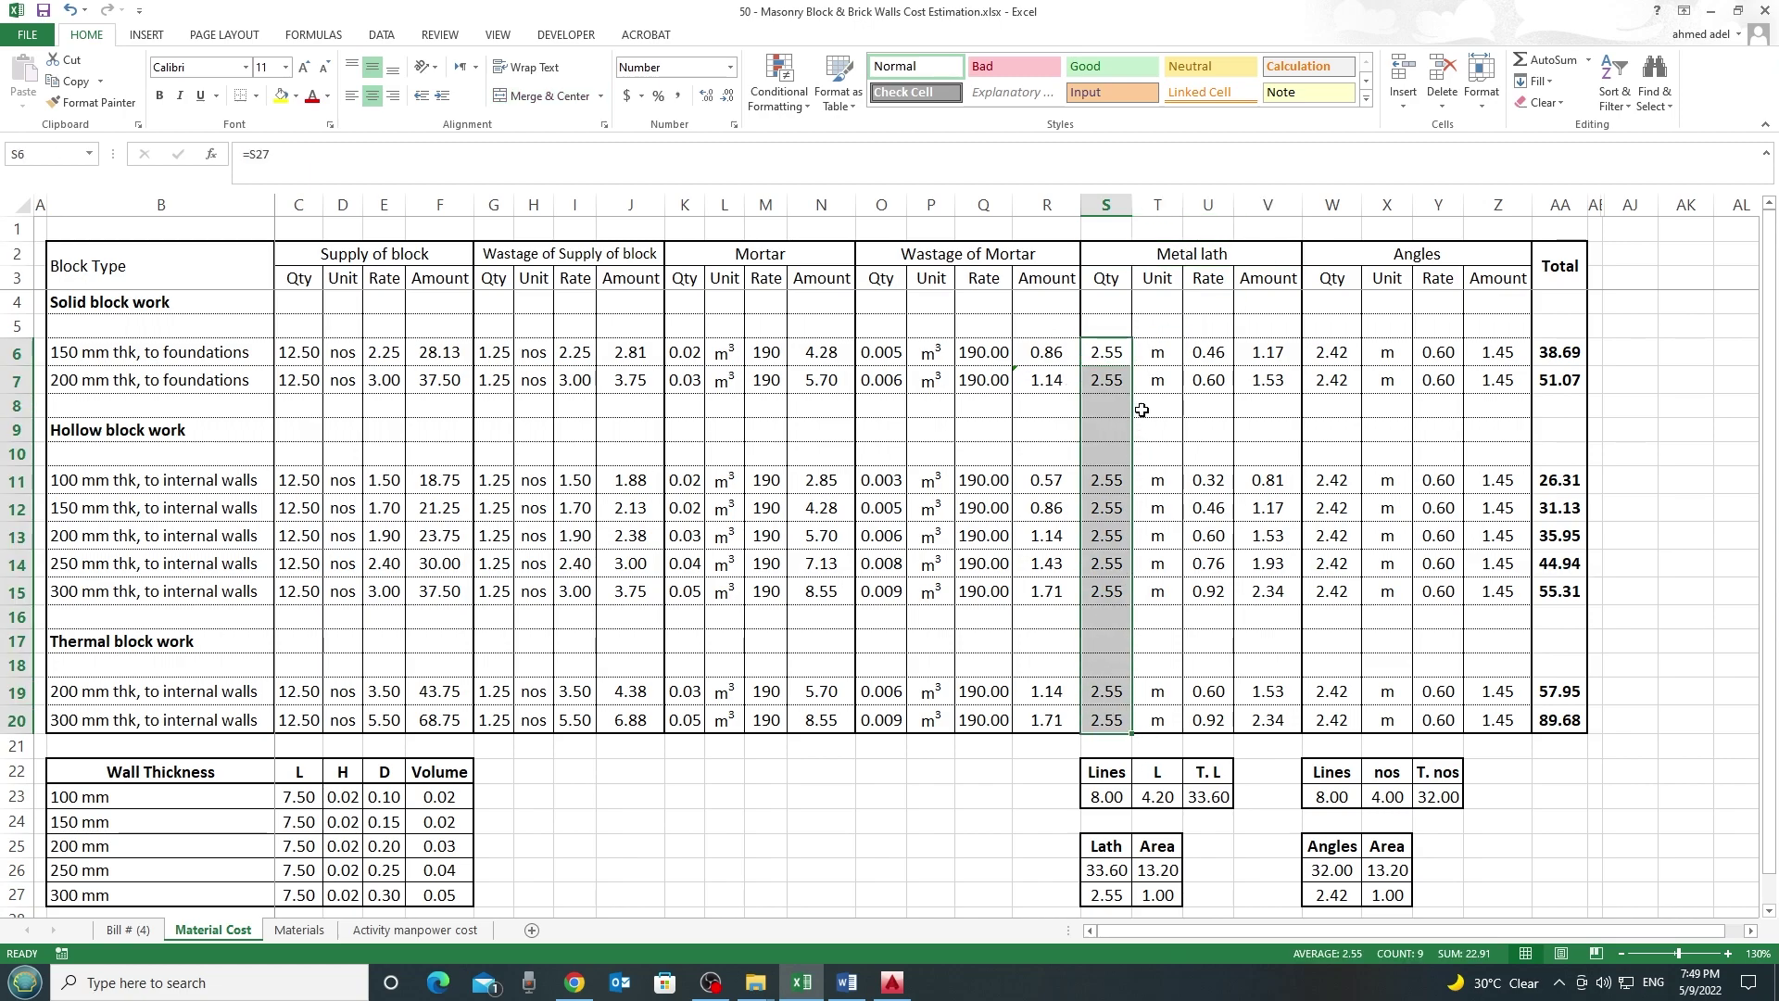
Review the metal lath rates in U6 to U20, comparing the 150 mm and 200 mm solid block types with U6 and U7
{"action": "left_click_drag", "start_coordinate": [1204, 352], "coordinate": [1209, 690]}
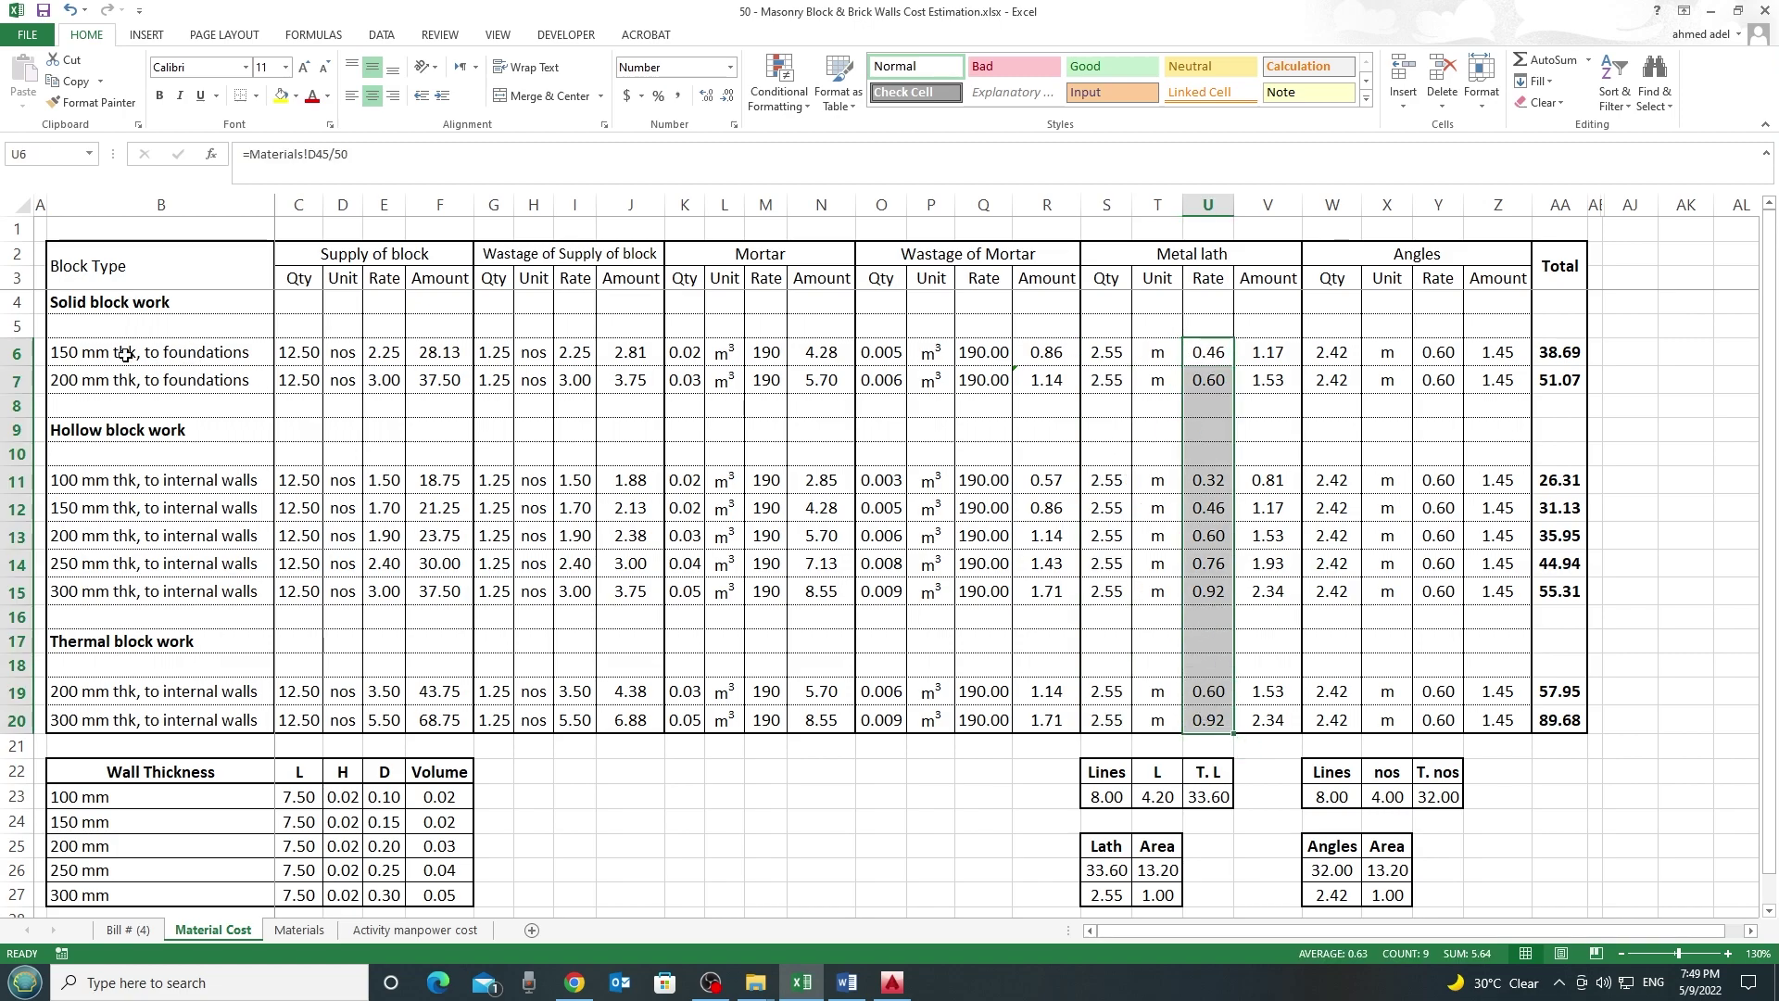
{"action": "left_click", "coordinate": [81, 356]}
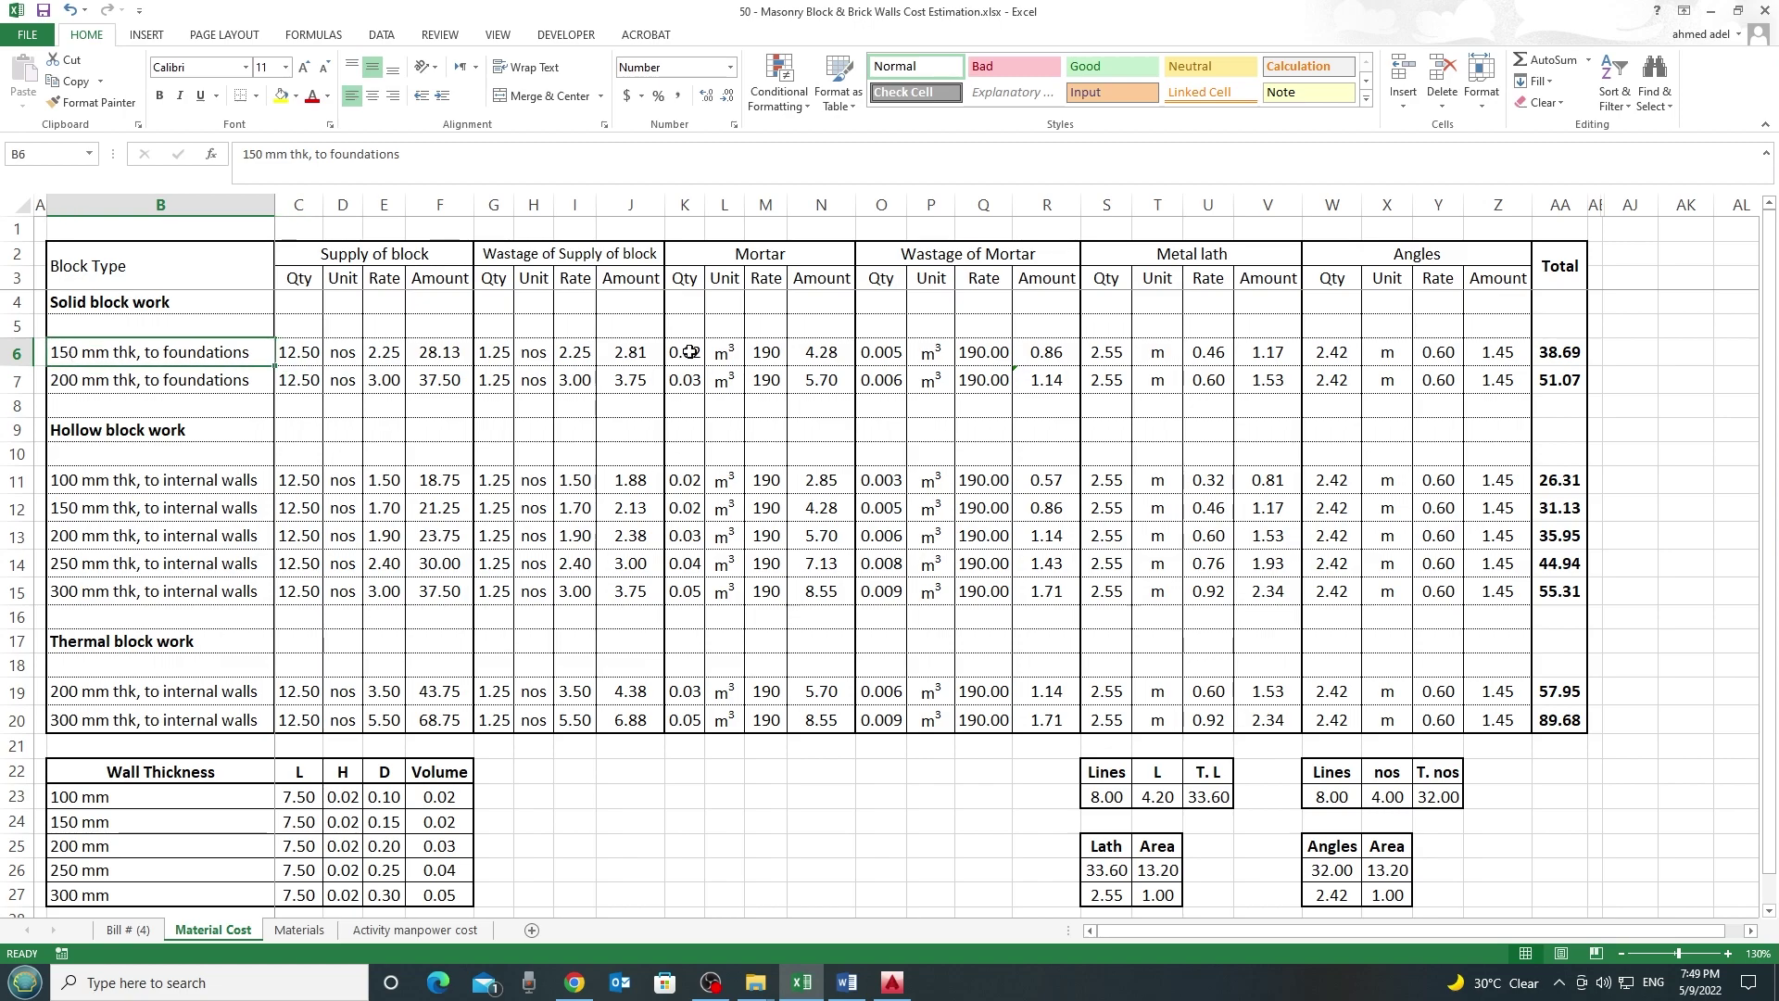
{"action": "left_click", "coordinate": [1220, 357]}
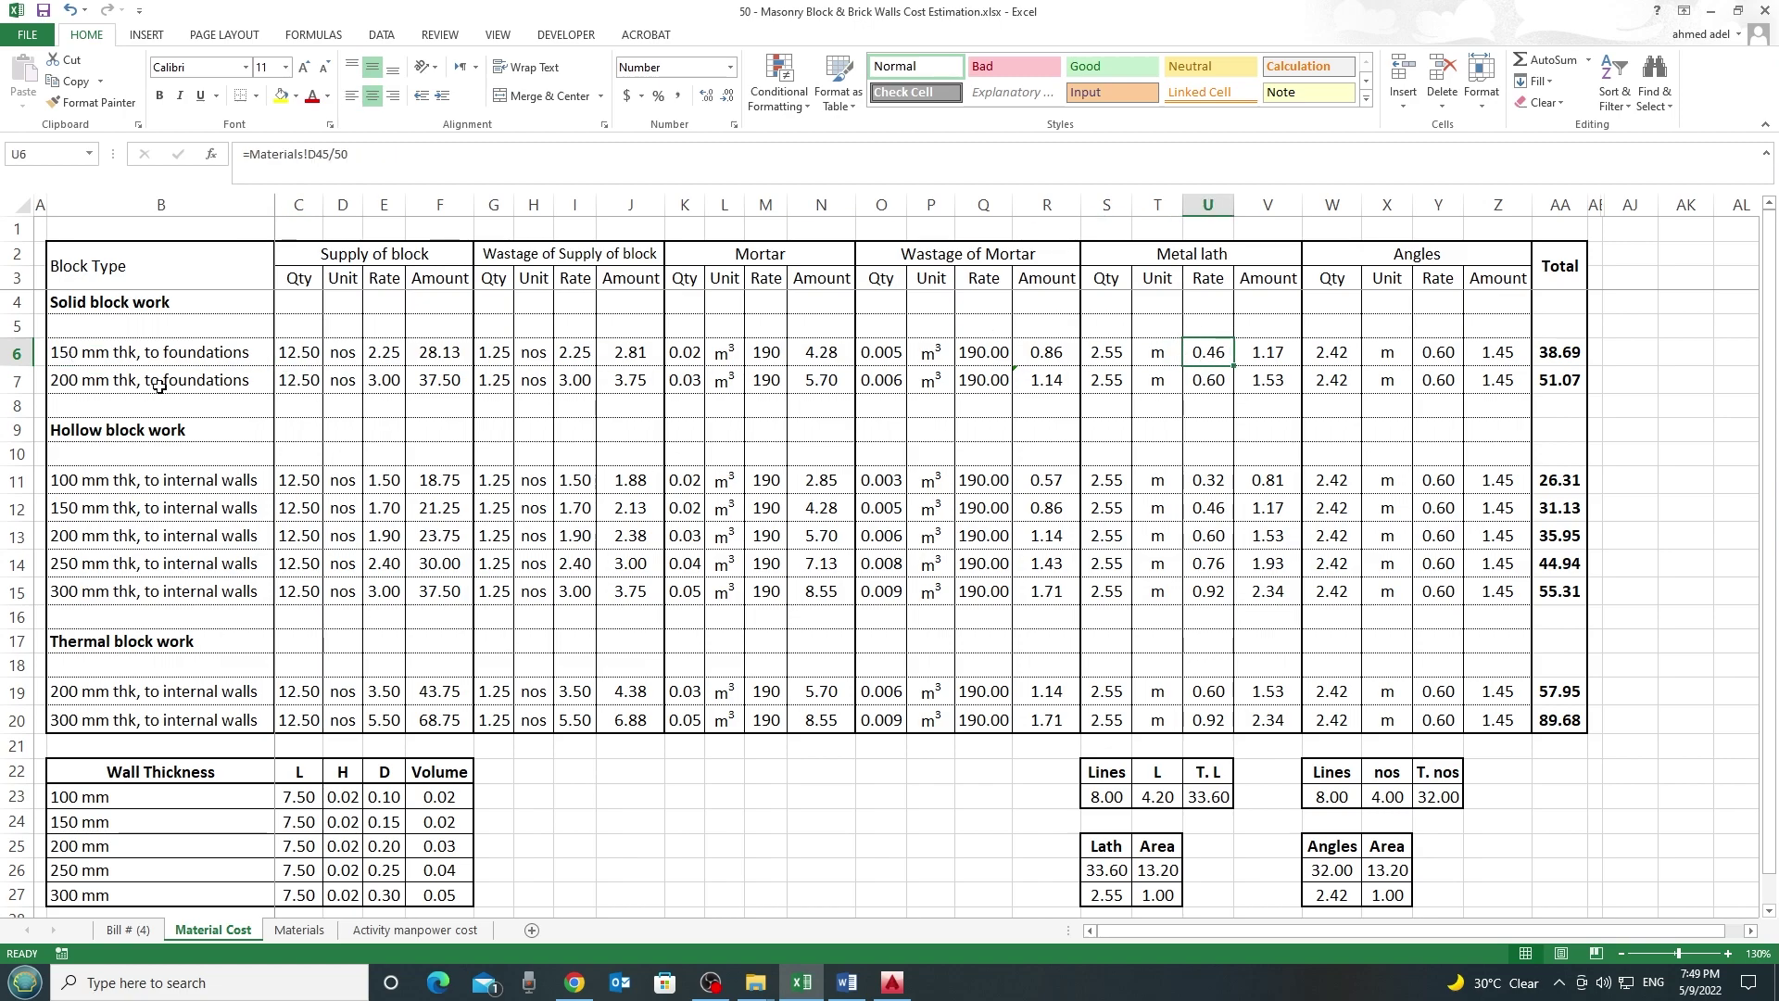
{"action": "left_click", "coordinate": [102, 384]}
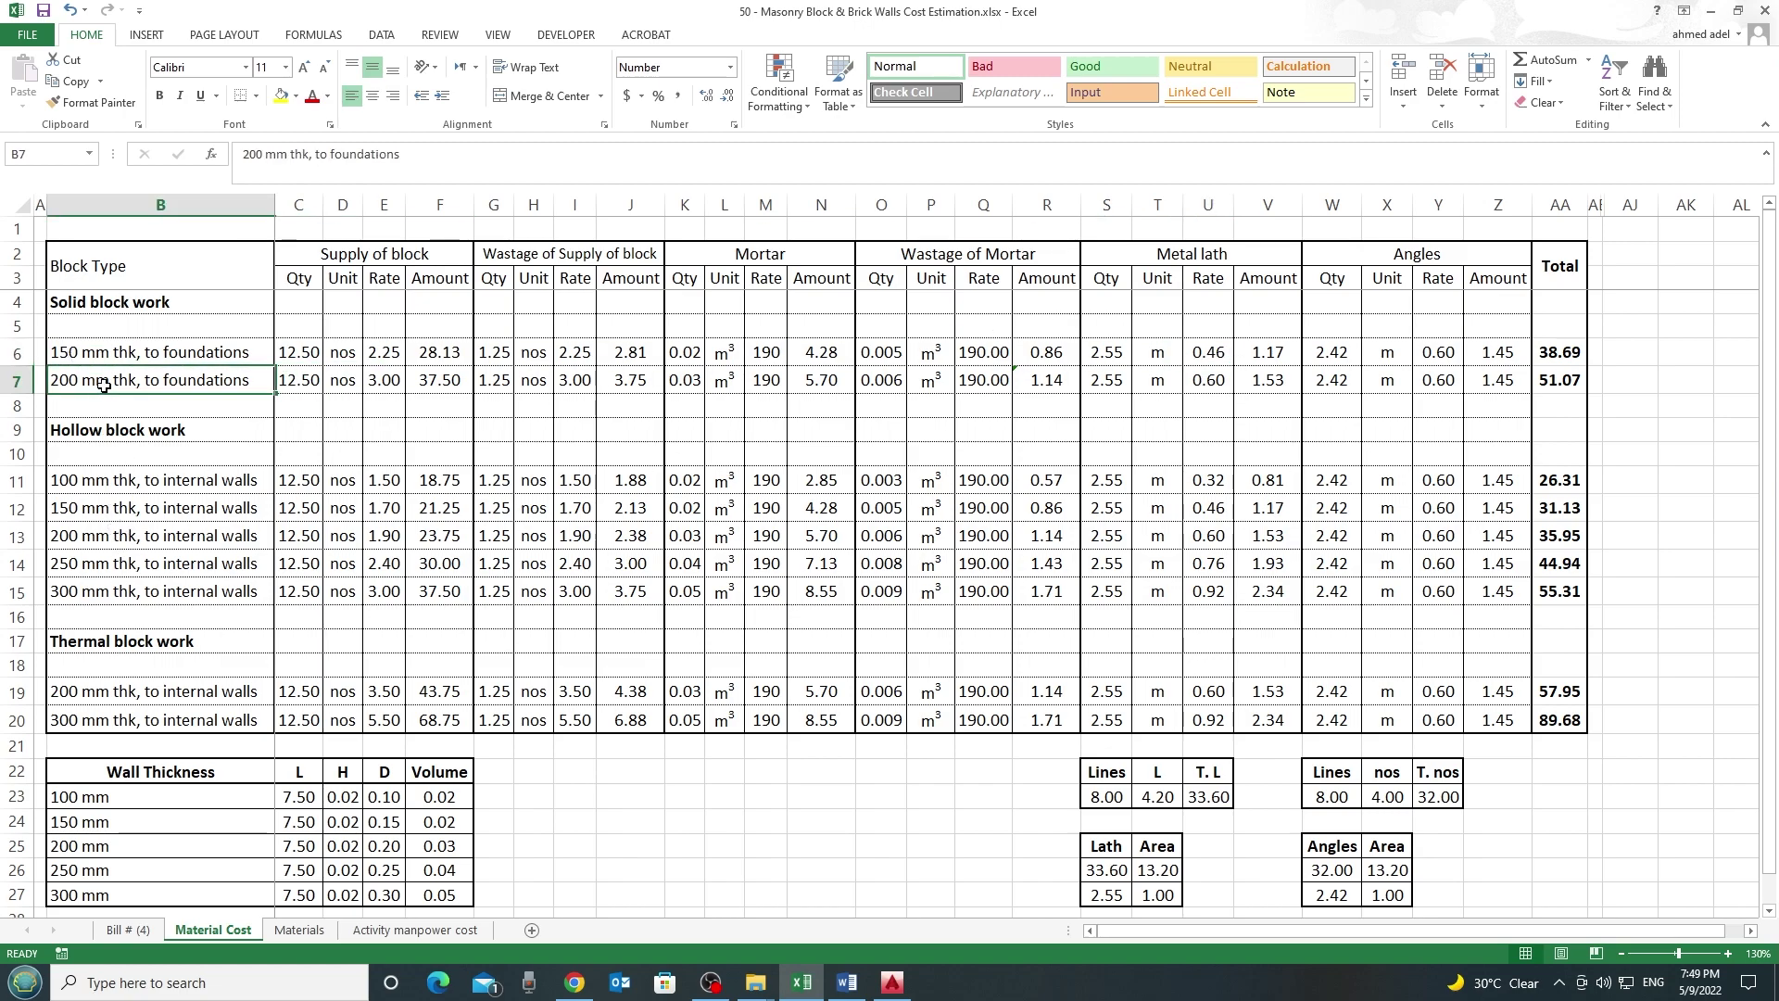
{"action": "left_click", "coordinate": [1210, 384]}
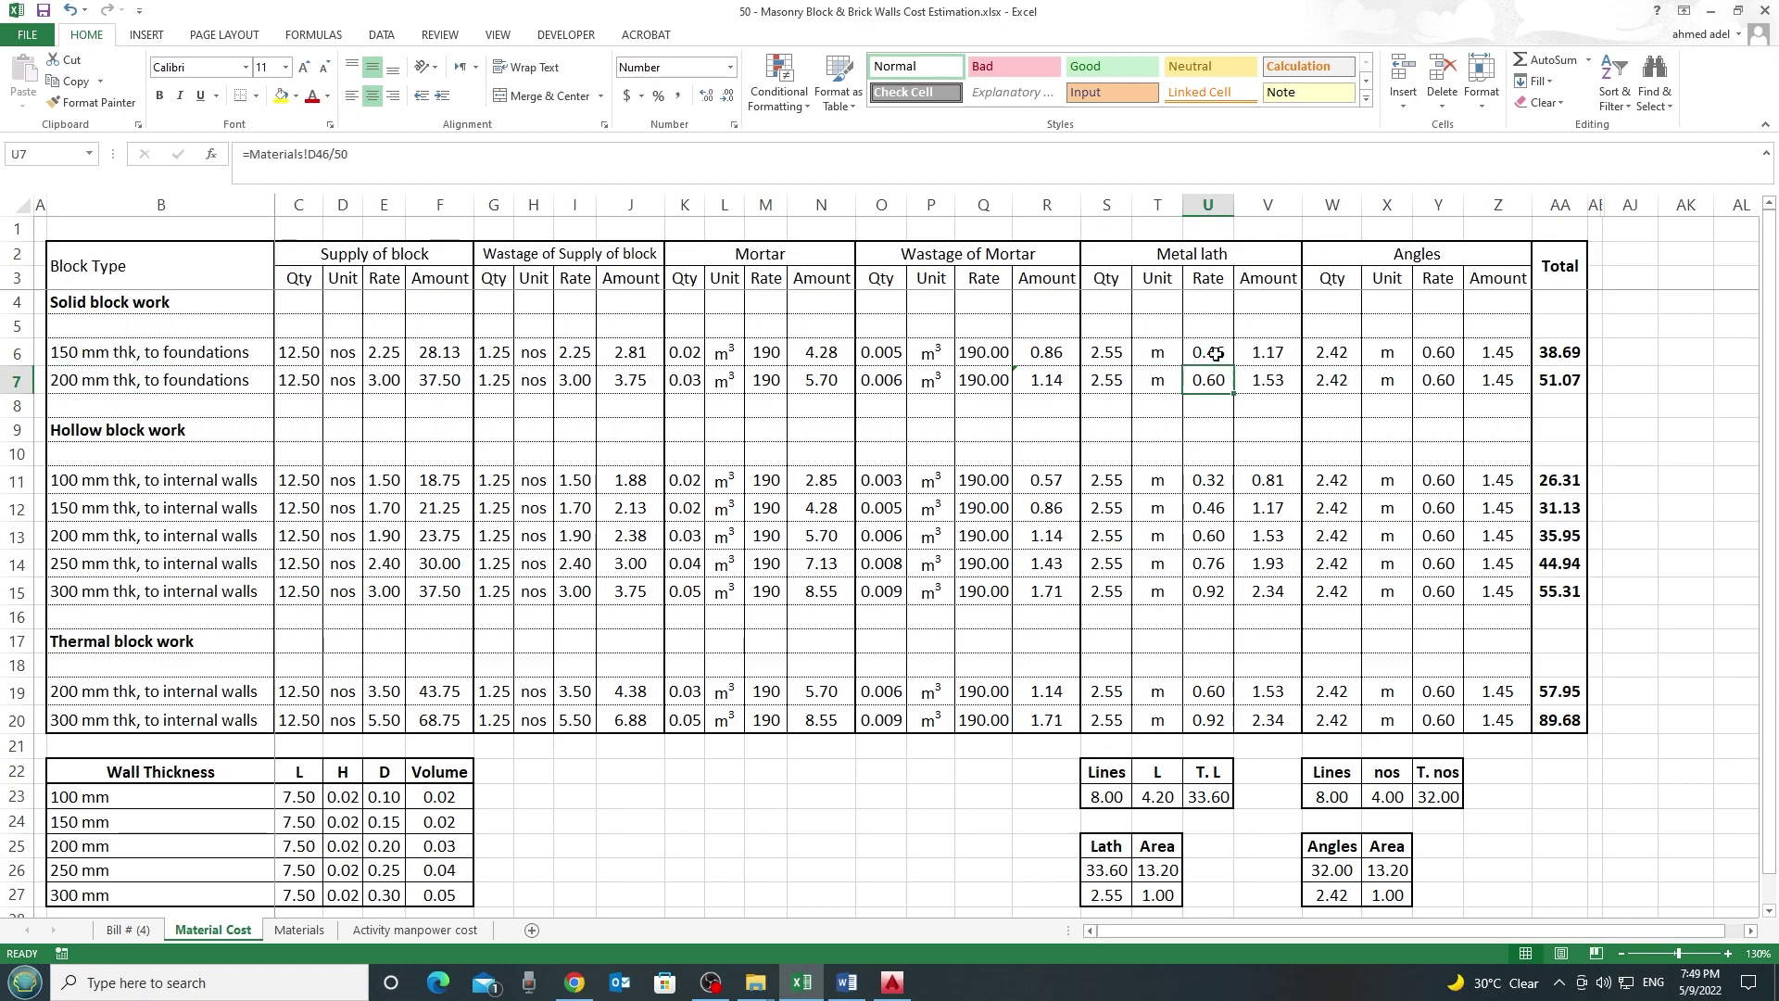
{"action": "left_click", "coordinate": [1216, 355]}
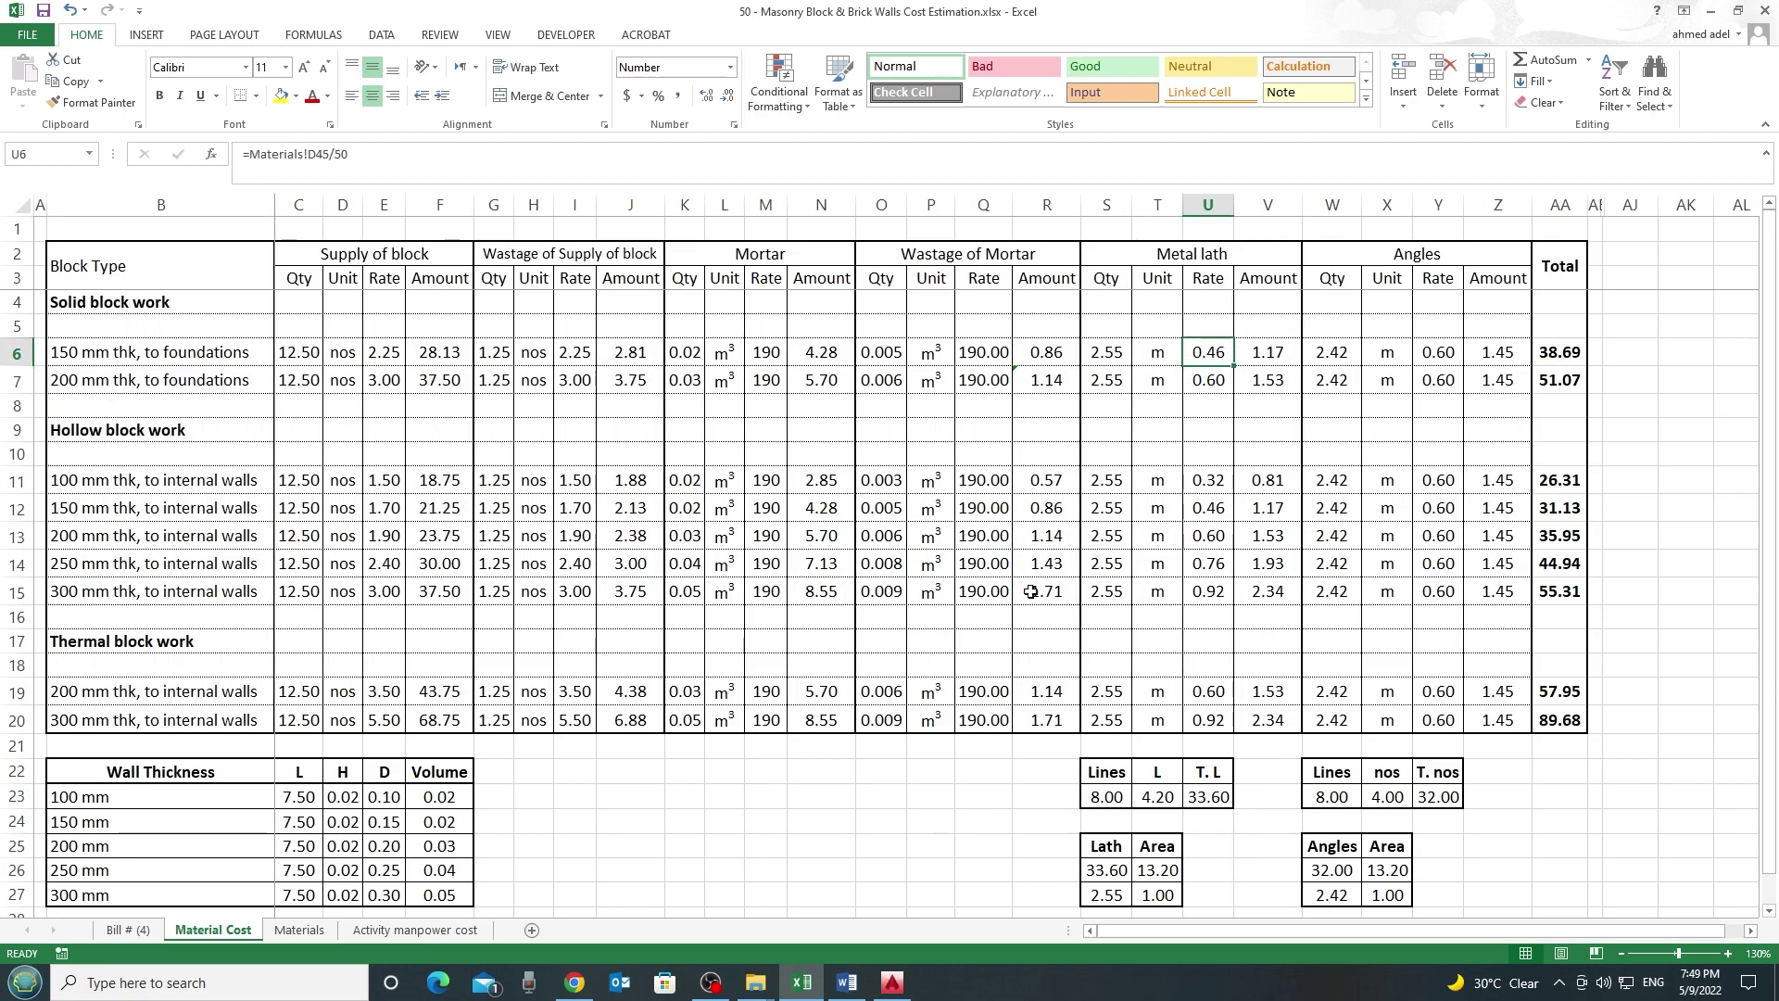
Open the Materials sheet and review the metal lath roll entries in rows 44 to 48, checking the 100 mm width's rate, unit and description
{"action": "left_click_drag", "start_coordinate": [1106, 205], "coordinate": [1260, 223]}
{"action": "left_click", "coordinate": [300, 929]}
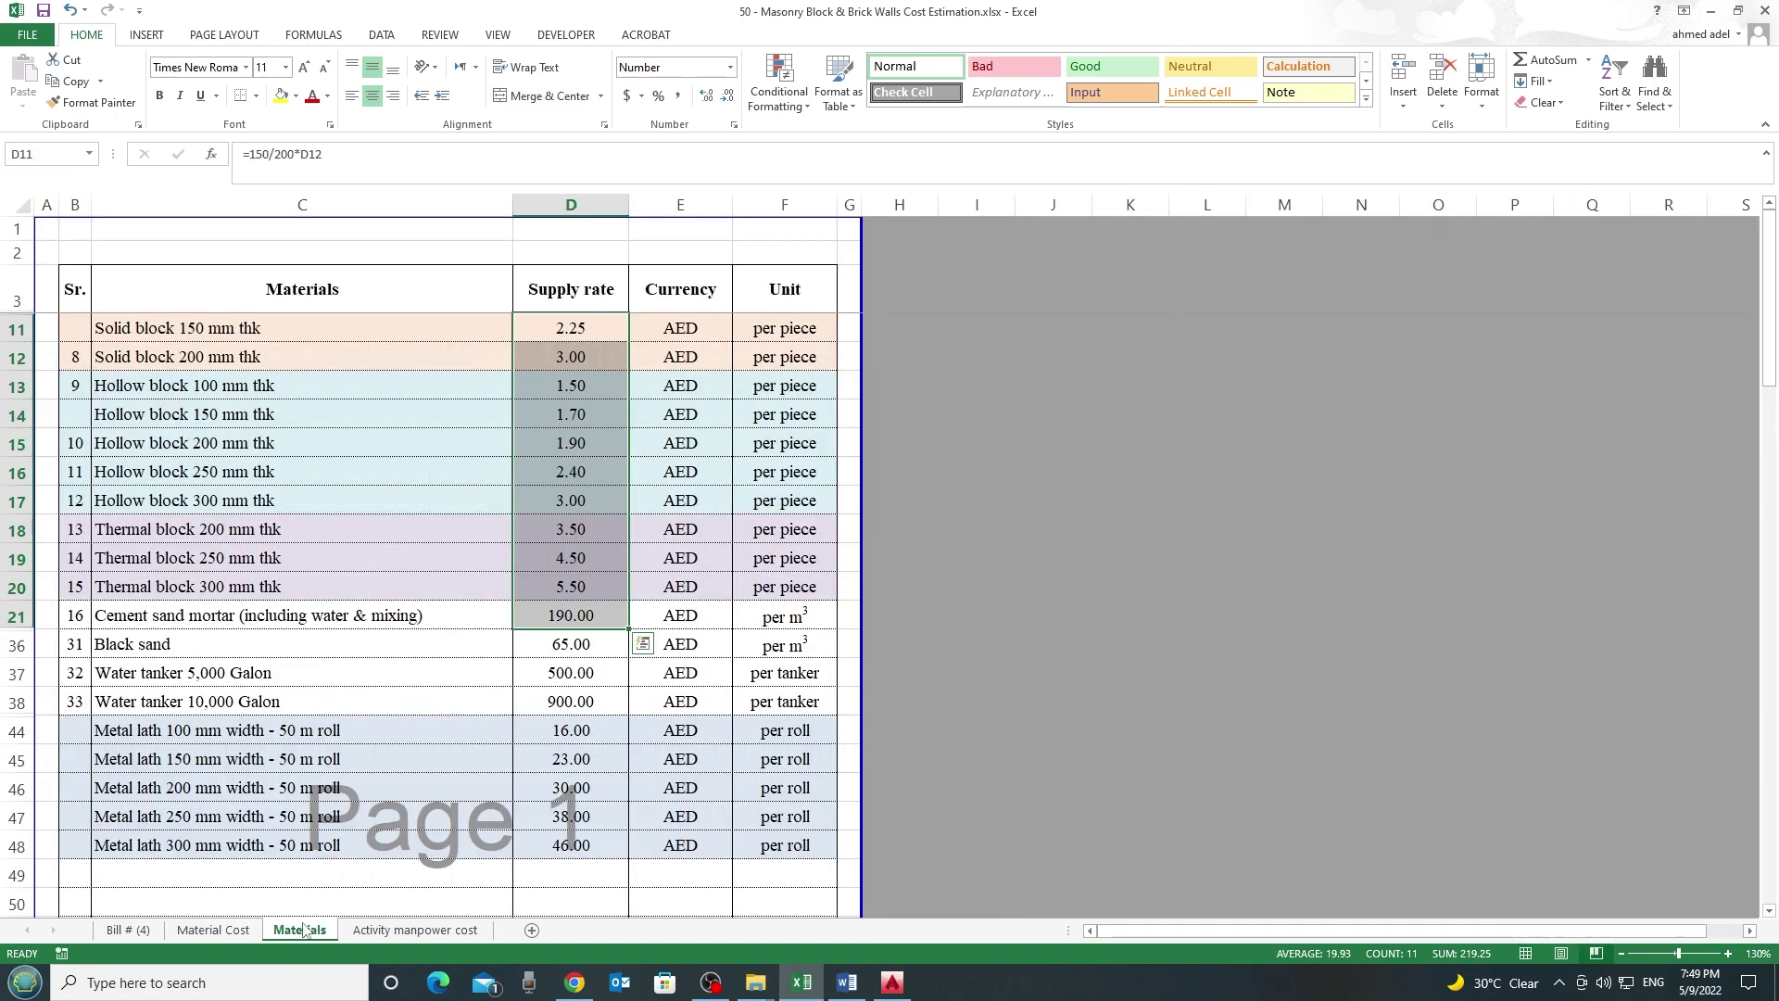
{"action": "left_click_drag", "start_coordinate": [80, 741], "coordinate": [754, 838]}
{"action": "left_click", "coordinate": [561, 734]}
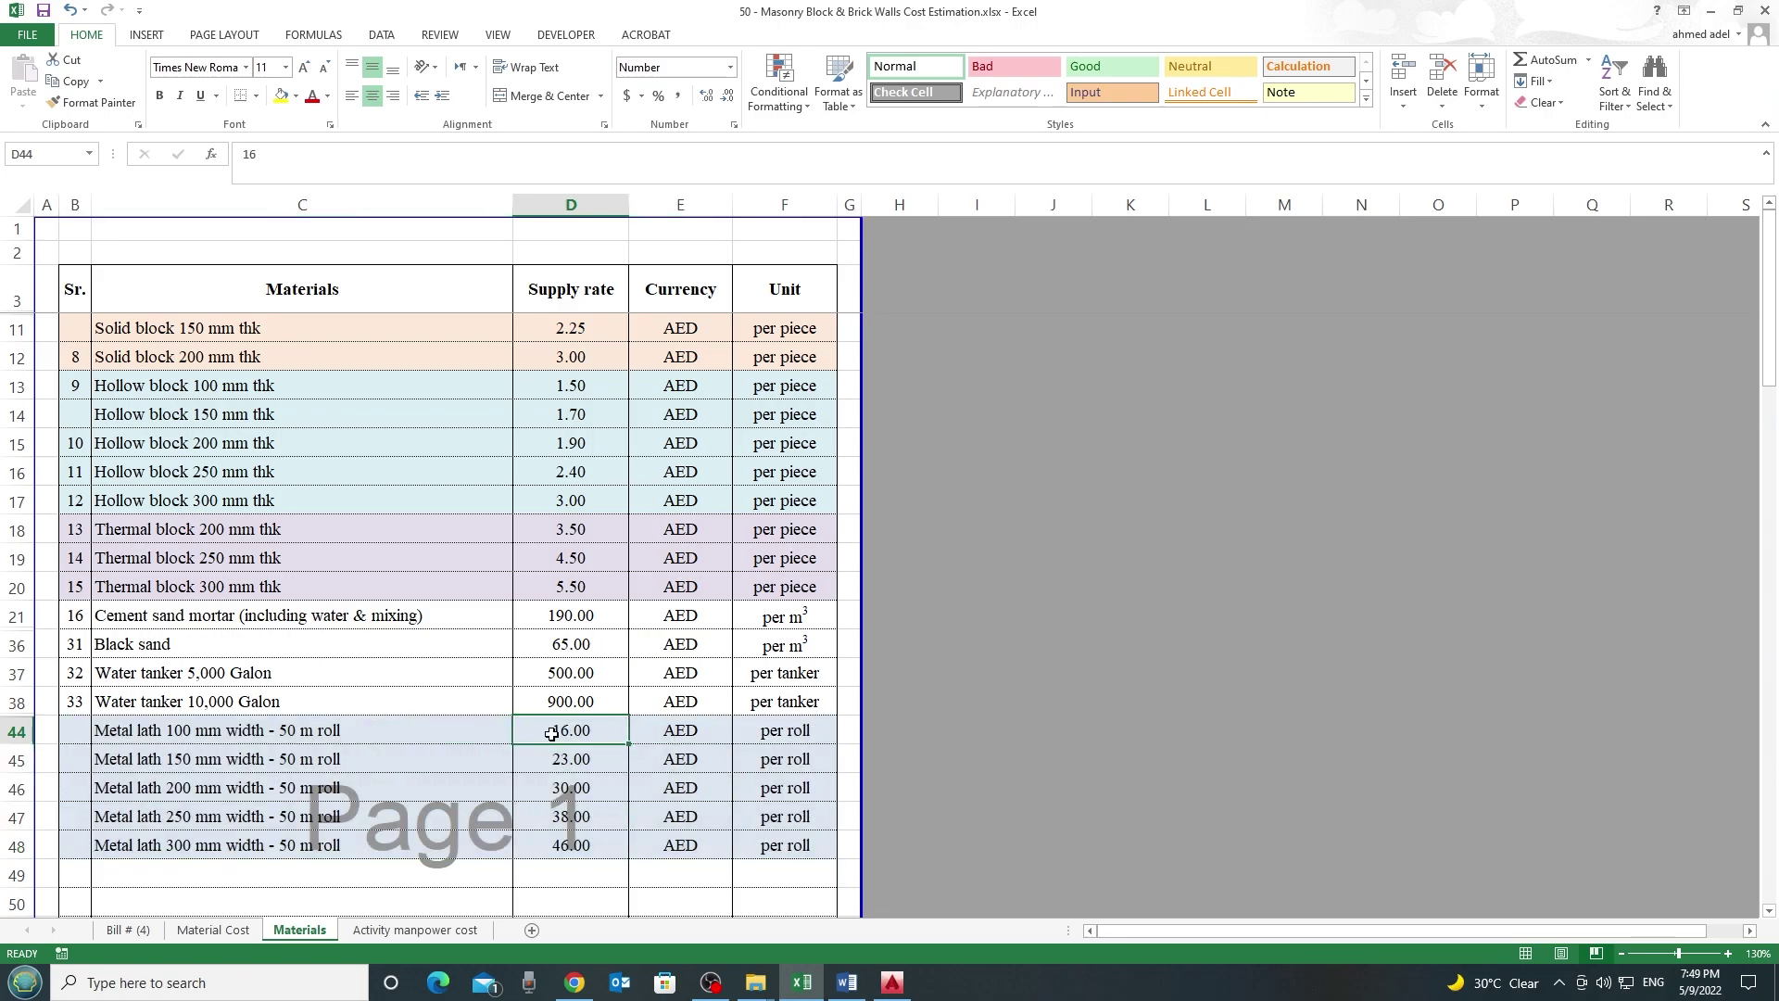
{"action": "left_click", "coordinate": [776, 736]}
{"action": "left_click", "coordinate": [320, 732]}
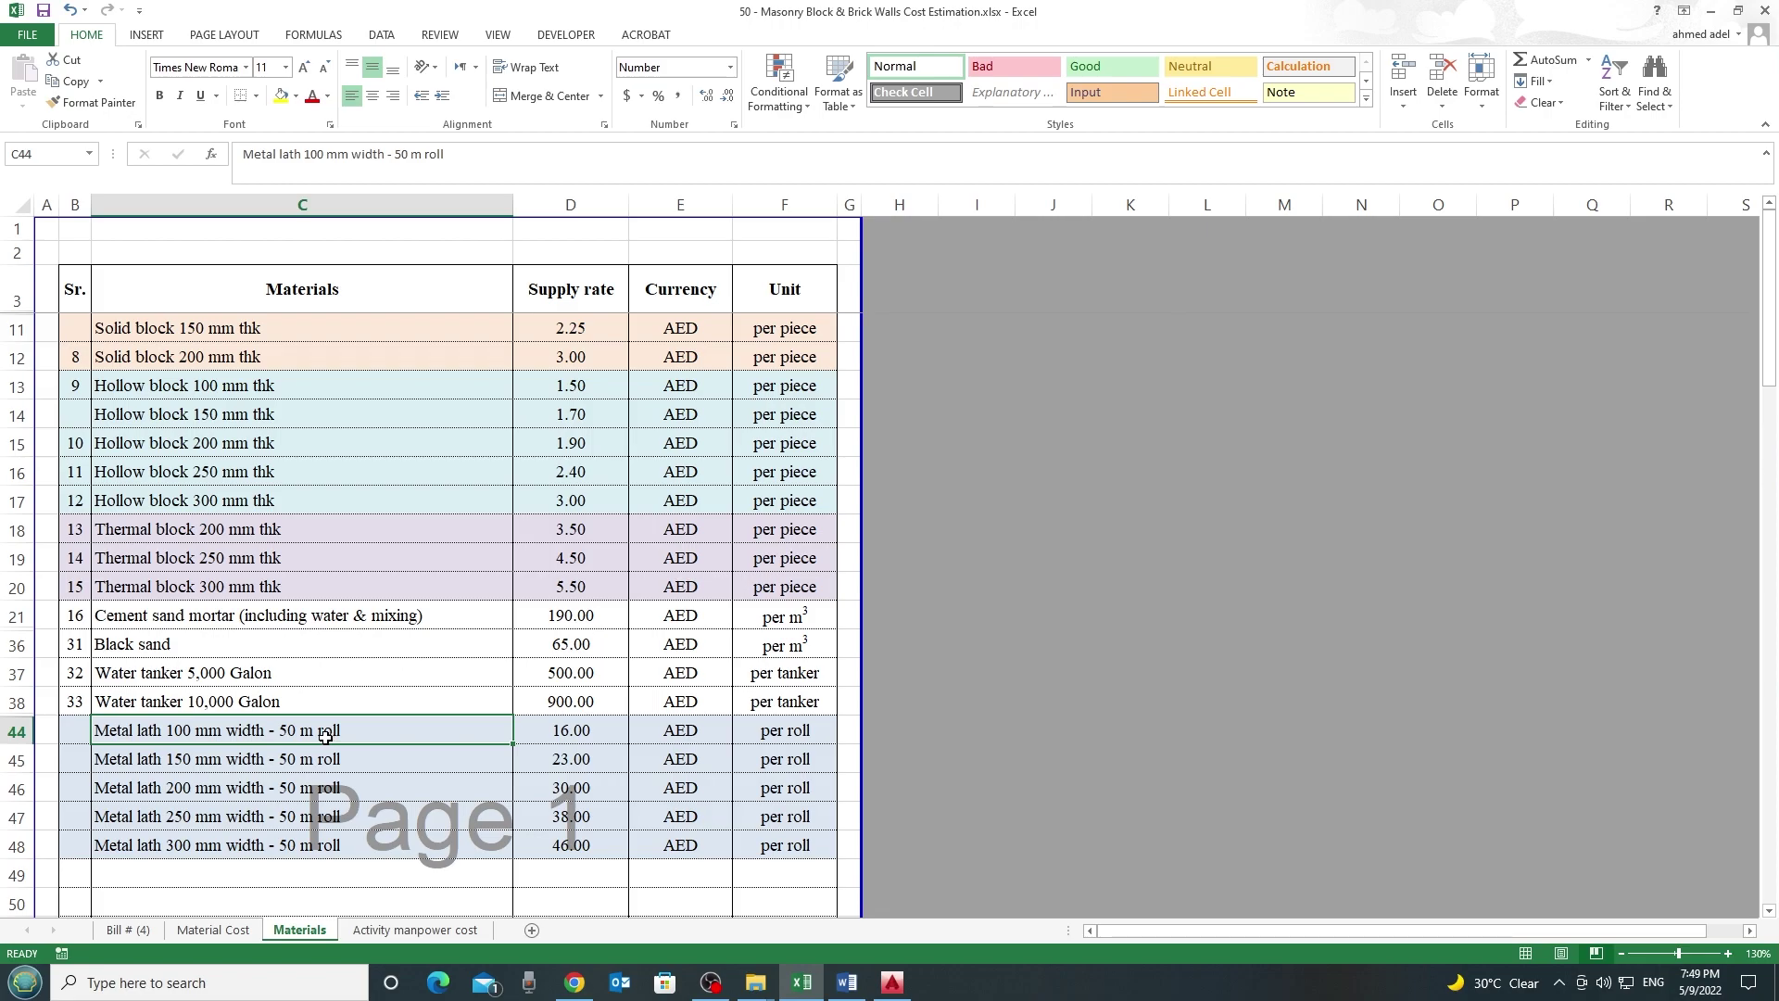
{"action": "left_click", "coordinate": [579, 730]}
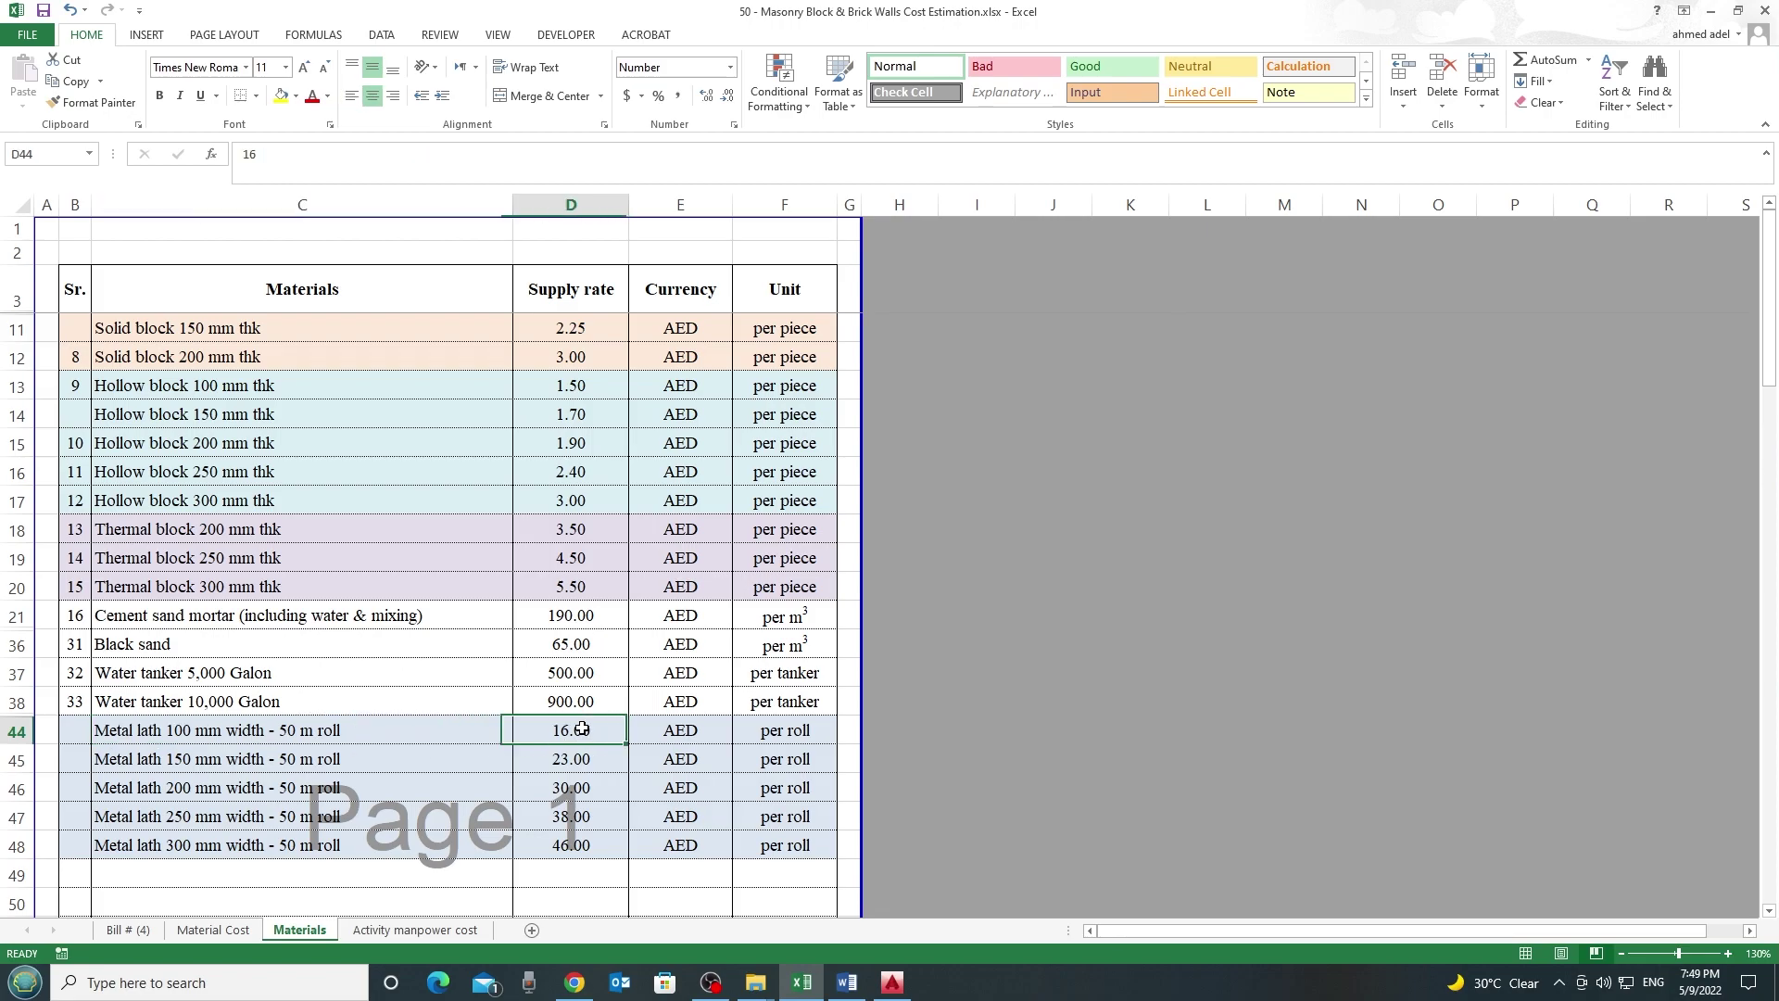
{"action": "left_click", "coordinate": [329, 732]}
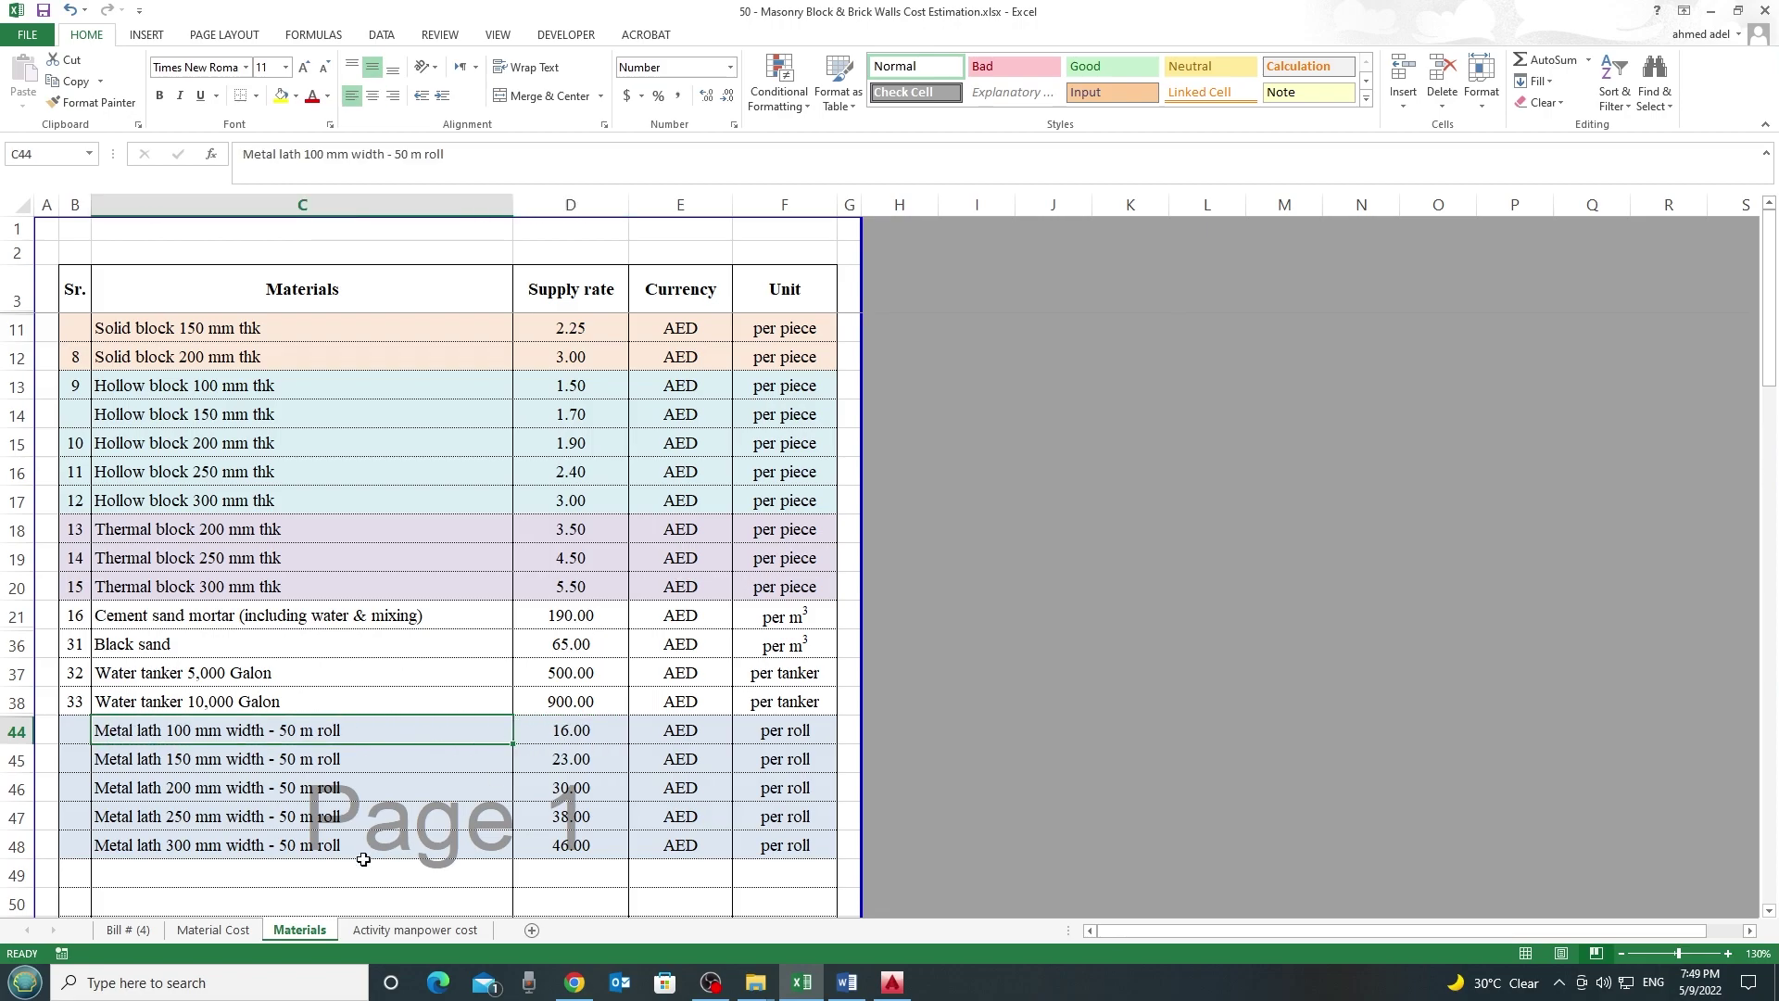
Return to the Material Cost sheet and inspect the metal lath rate in U6, quantity in S6 and amount formula in V6
{"action": "left_click", "coordinate": [223, 938]}
{"action": "left_click_drag", "start_coordinate": [1207, 353], "coordinate": [1221, 715]}
{"action": "left_click", "coordinate": [1204, 358]}
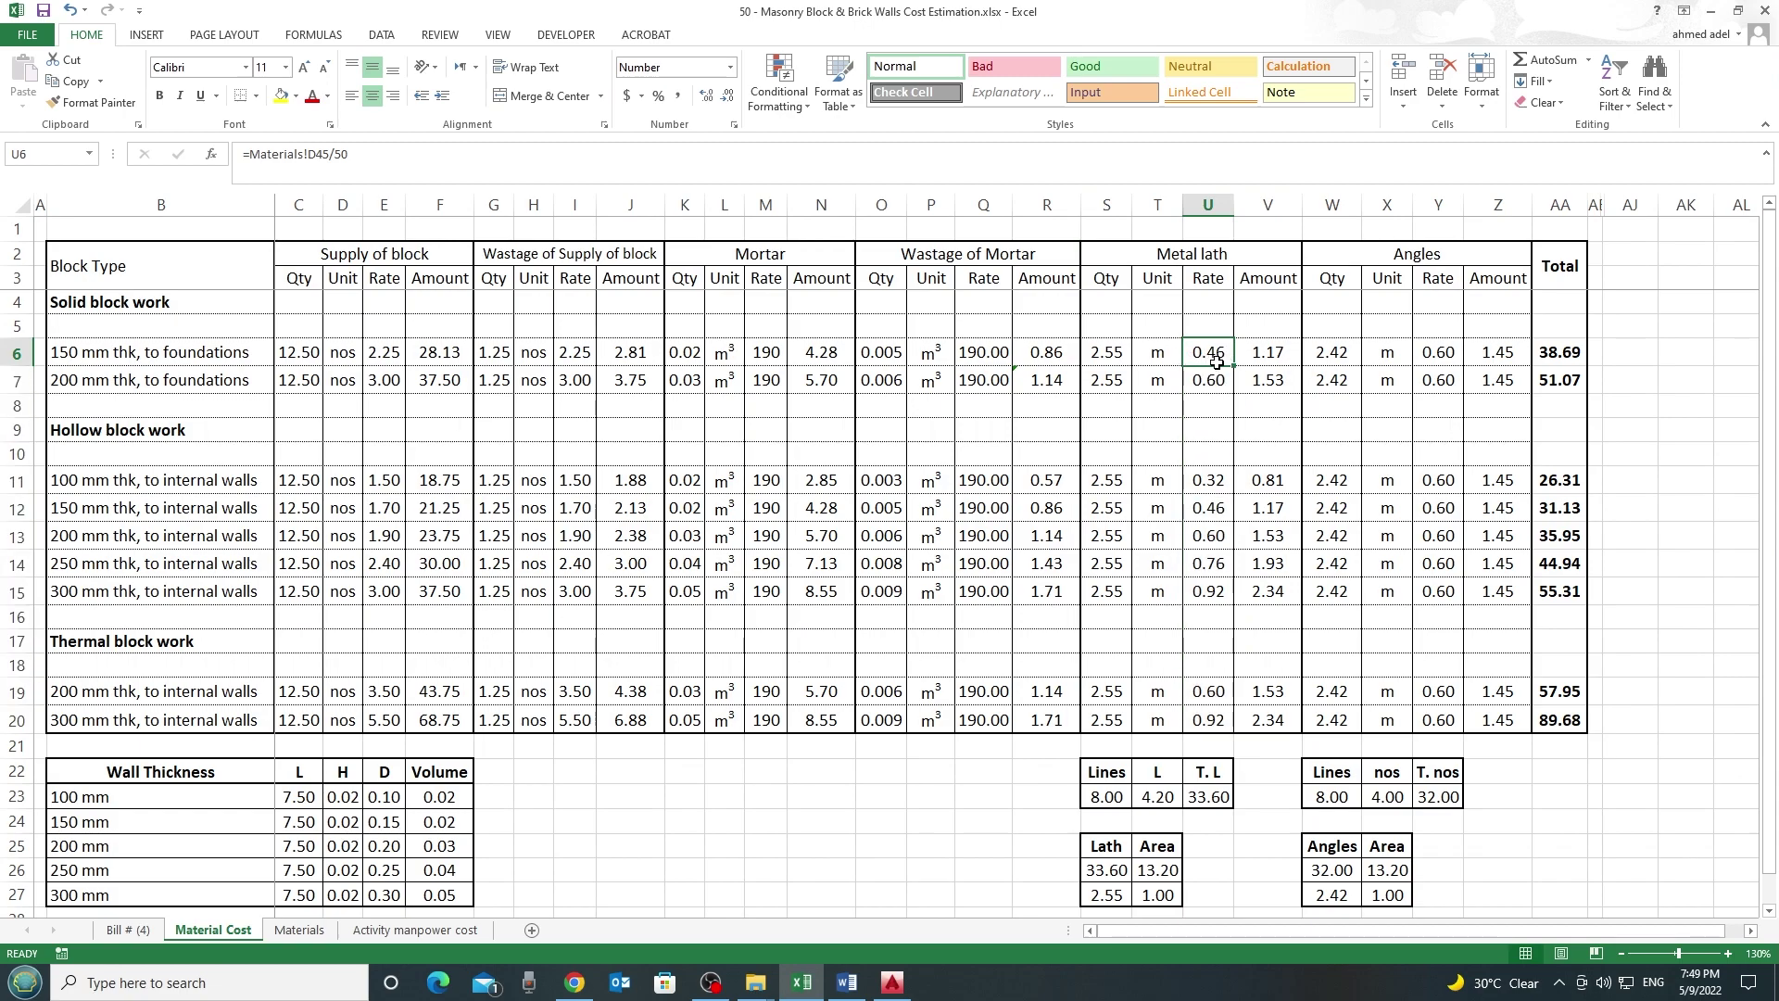
{"action": "left_click", "coordinate": [1097, 358]}
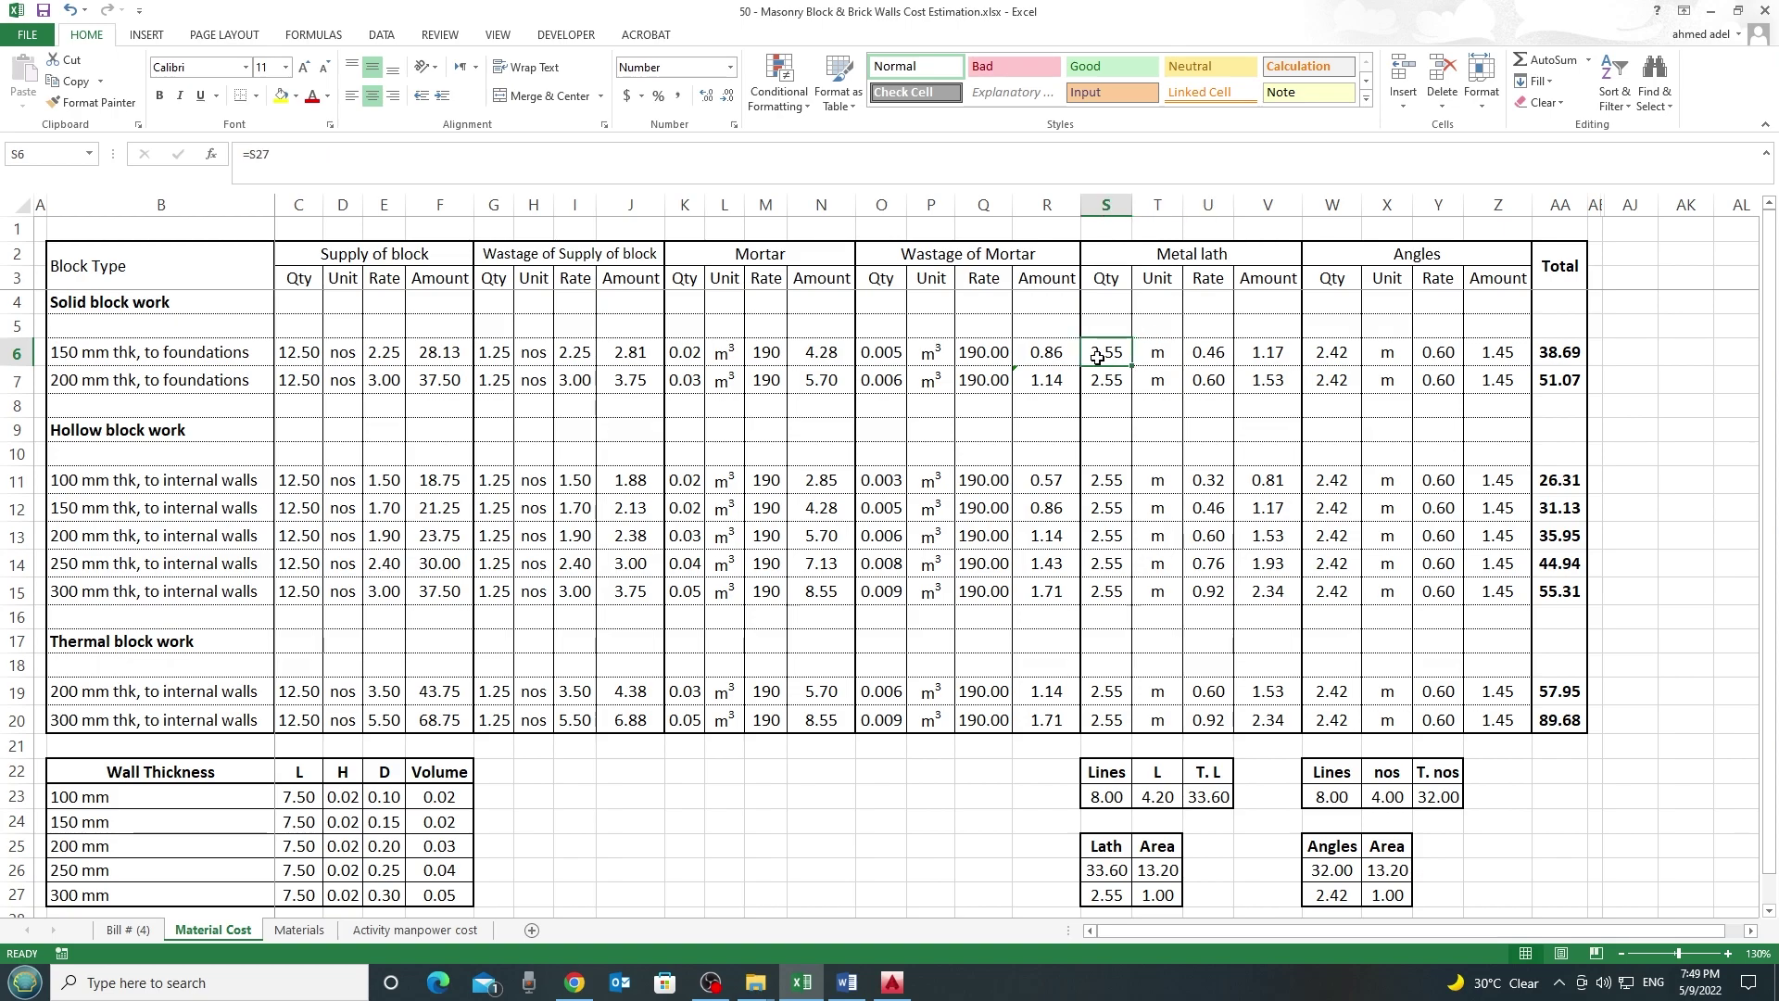
{"action": "left_click", "coordinate": [1195, 356]}
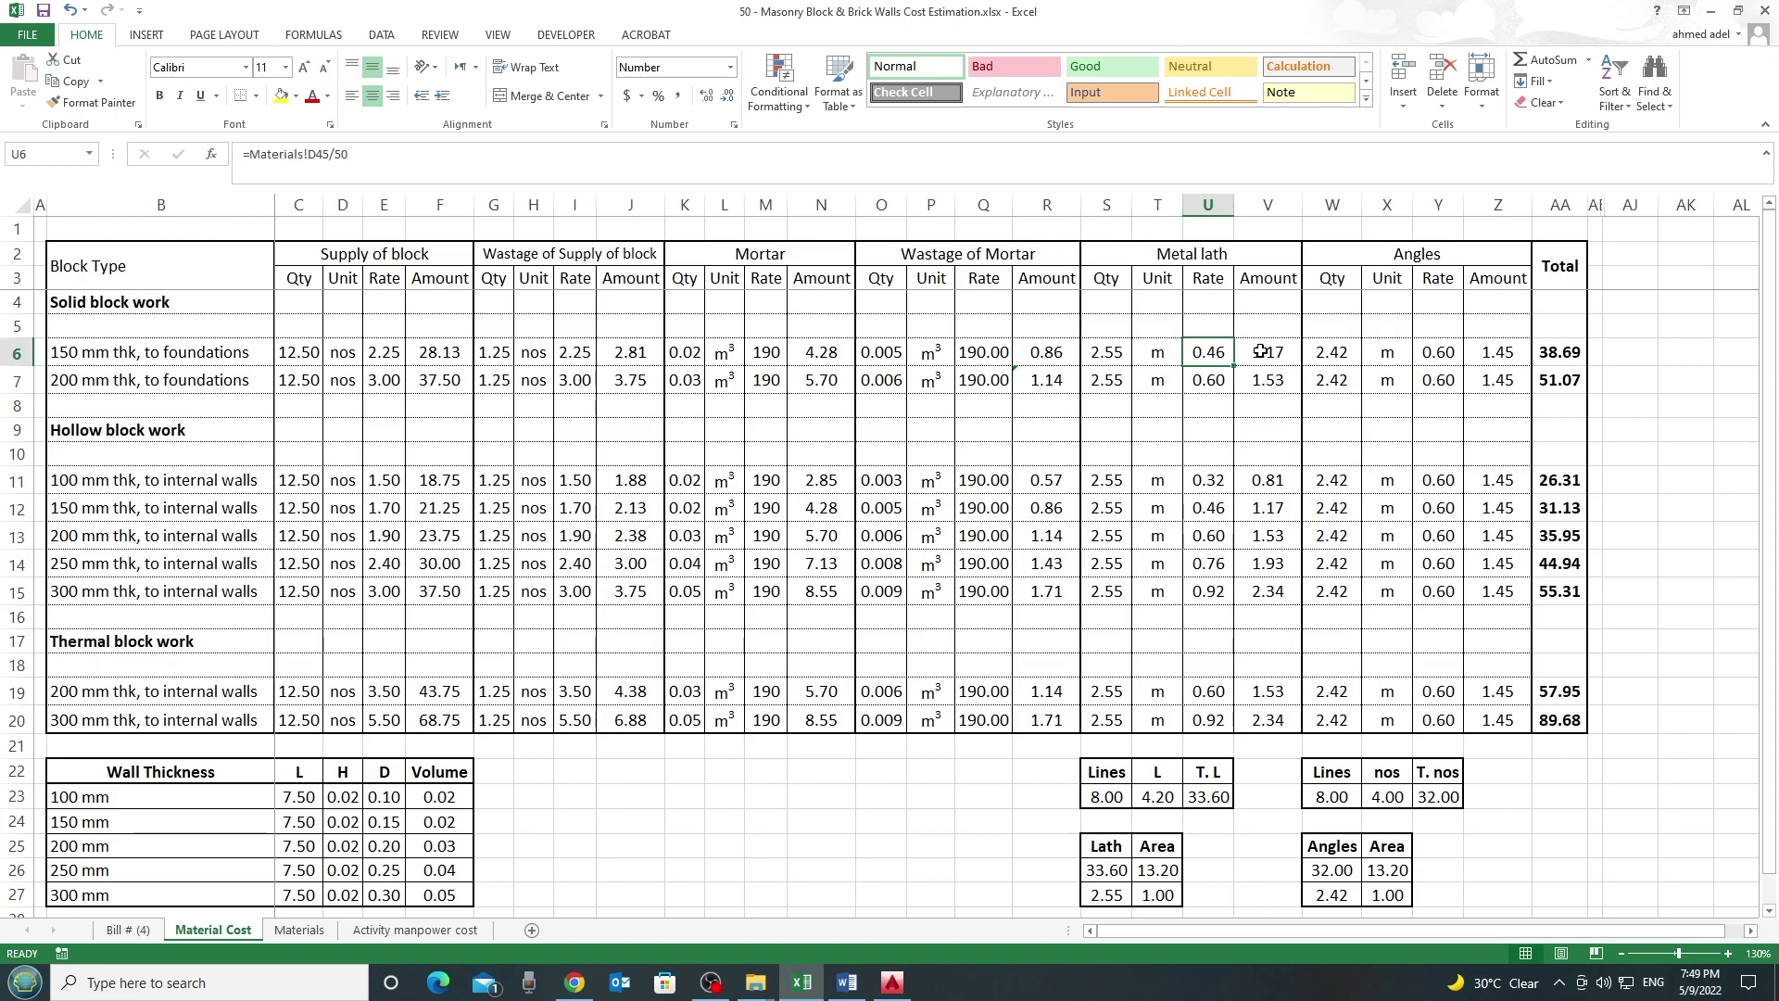
{"action": "left_click", "coordinate": [1260, 352]}
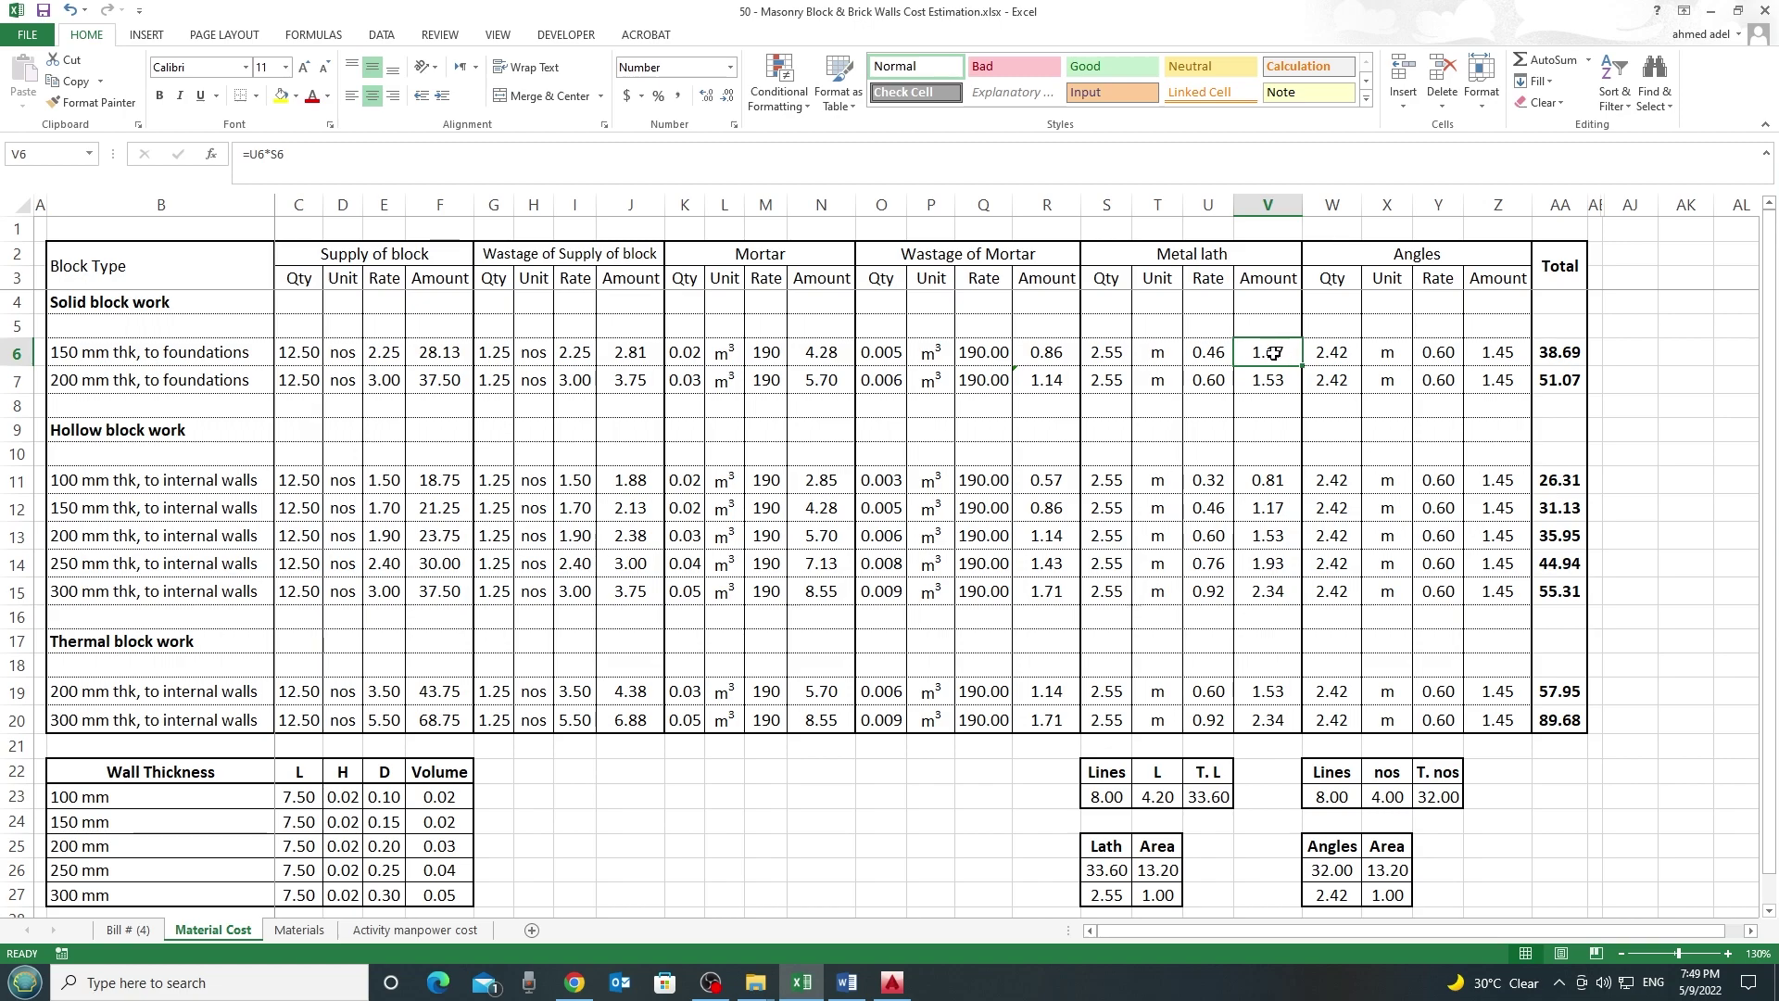
Select the Angles columns W to Z, then switch to AutoCAD to view the block wall's lath lines
{"action": "left_click_drag", "start_coordinate": [1105, 205], "coordinate": [1470, 220]}
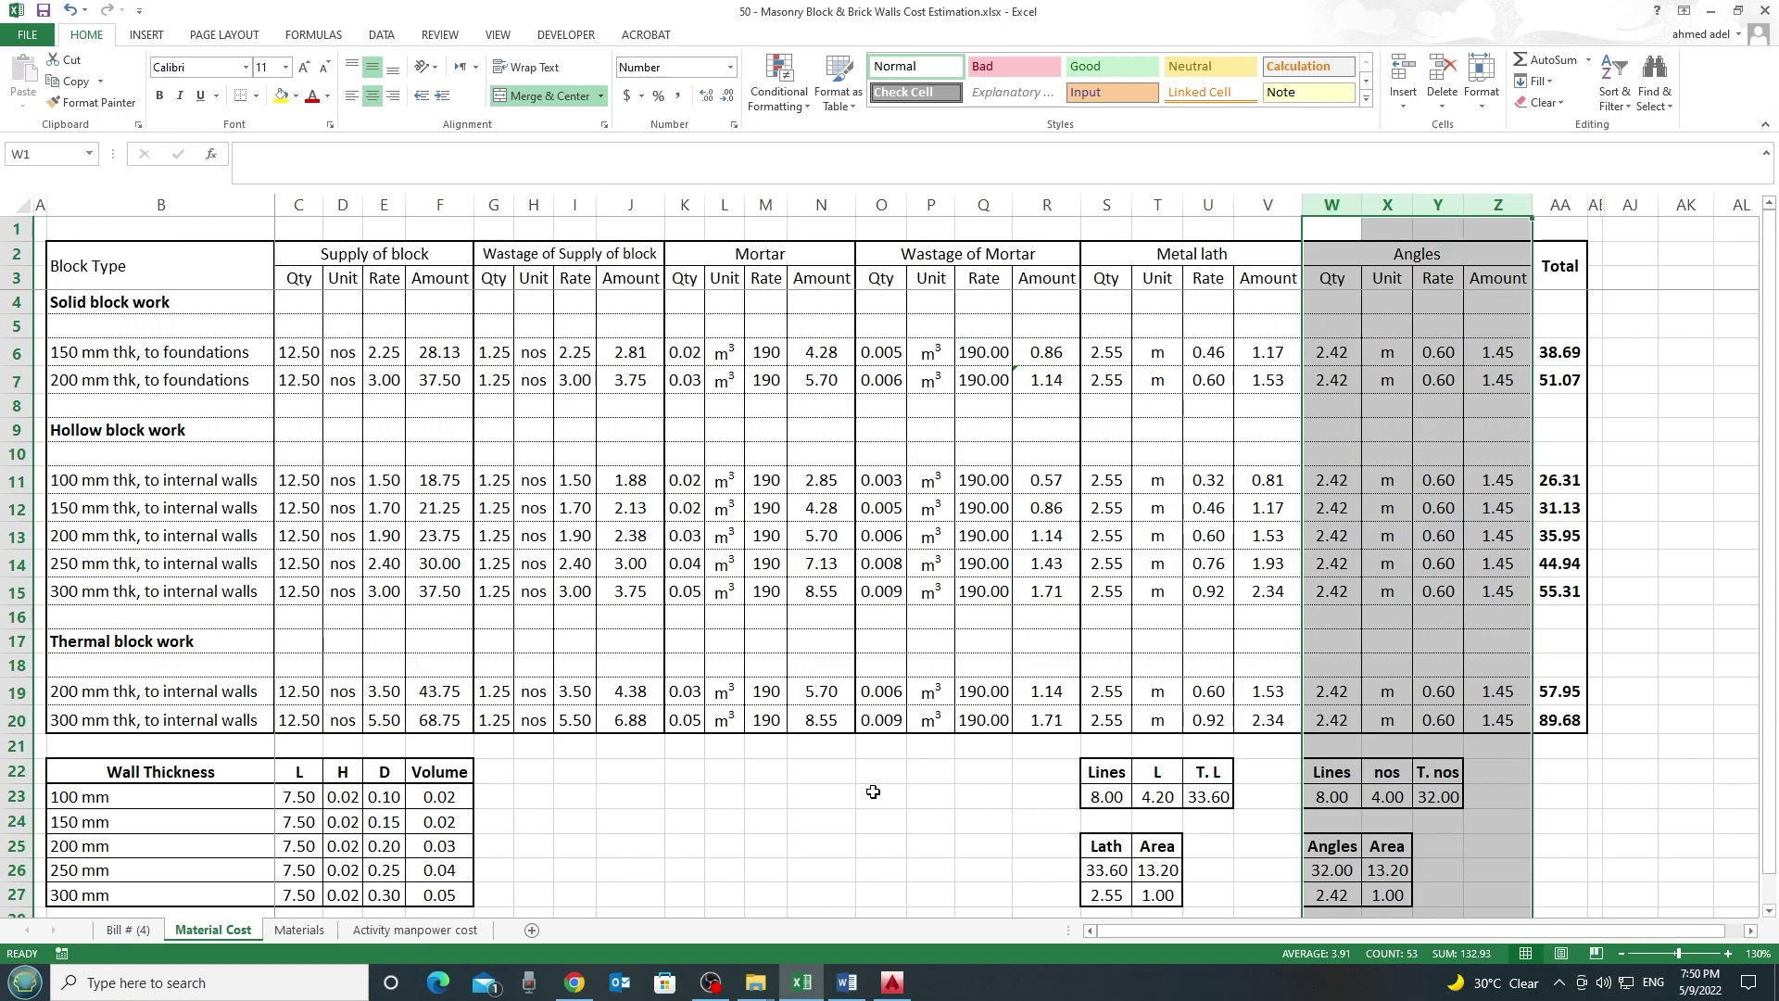
{"action": "left_click", "coordinate": [885, 978]}
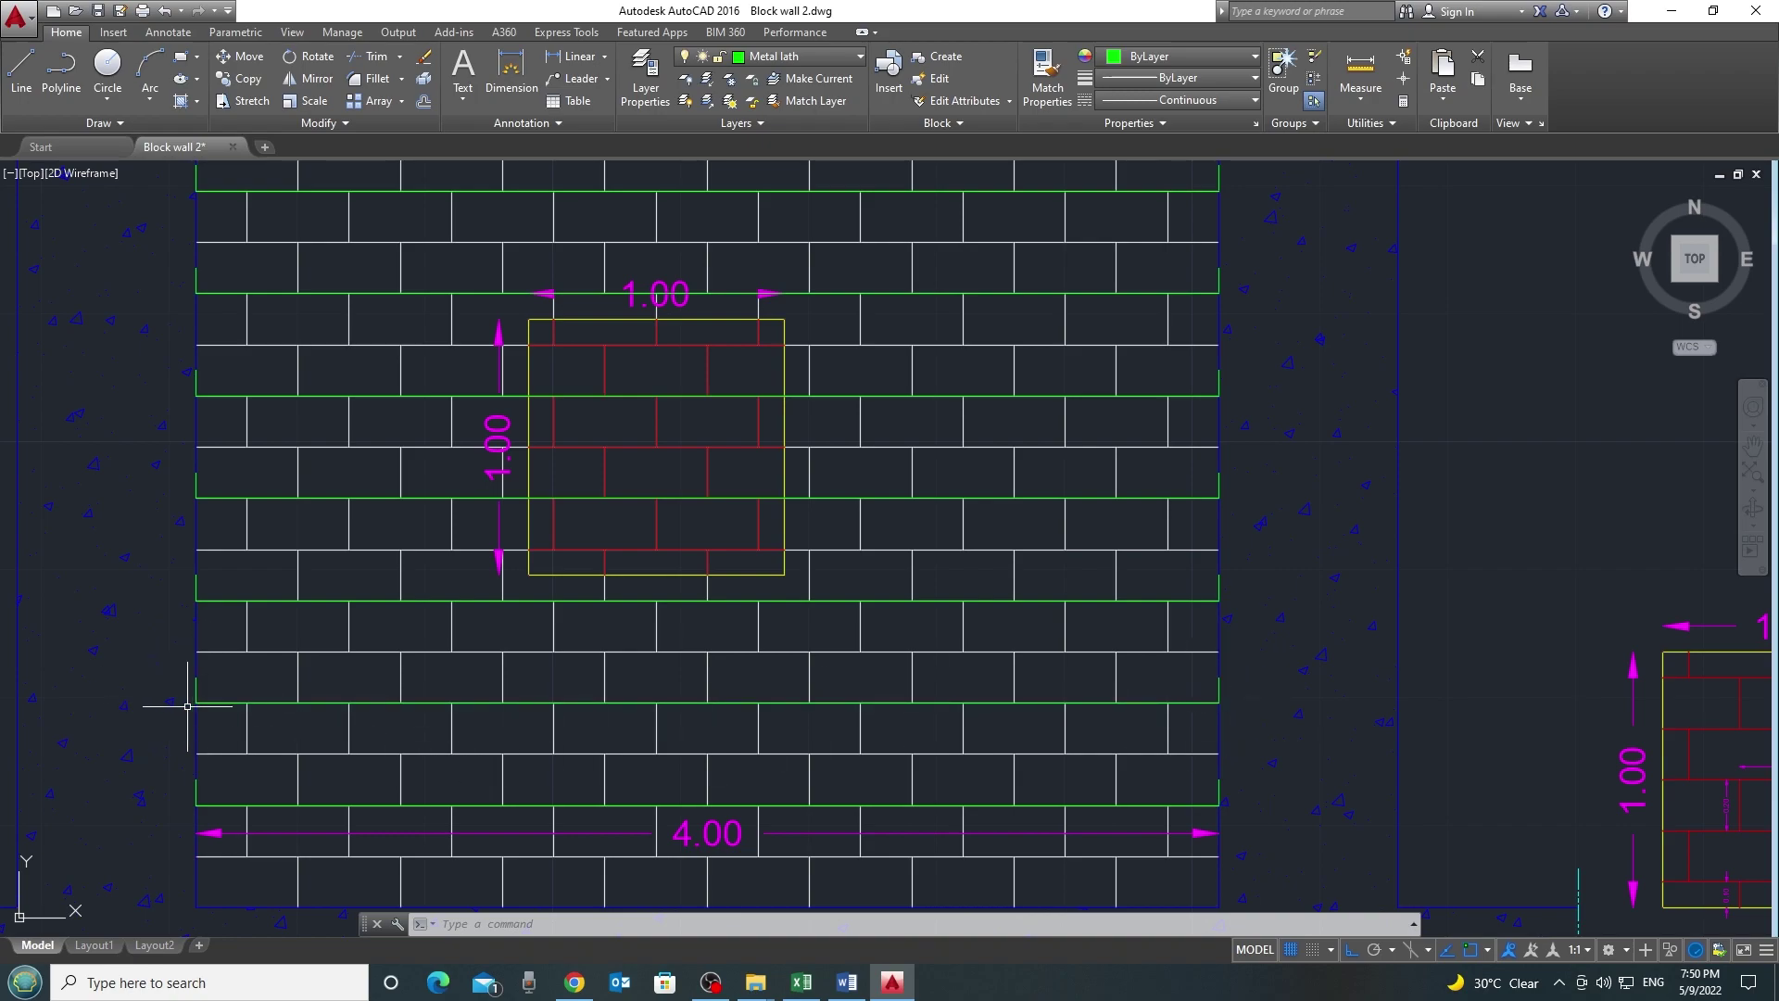
Return to Excel and inspect the line count in W23, angles per line in X23 and total angles formula in Y23
{"action": "key", "text": "alt+Tab"}
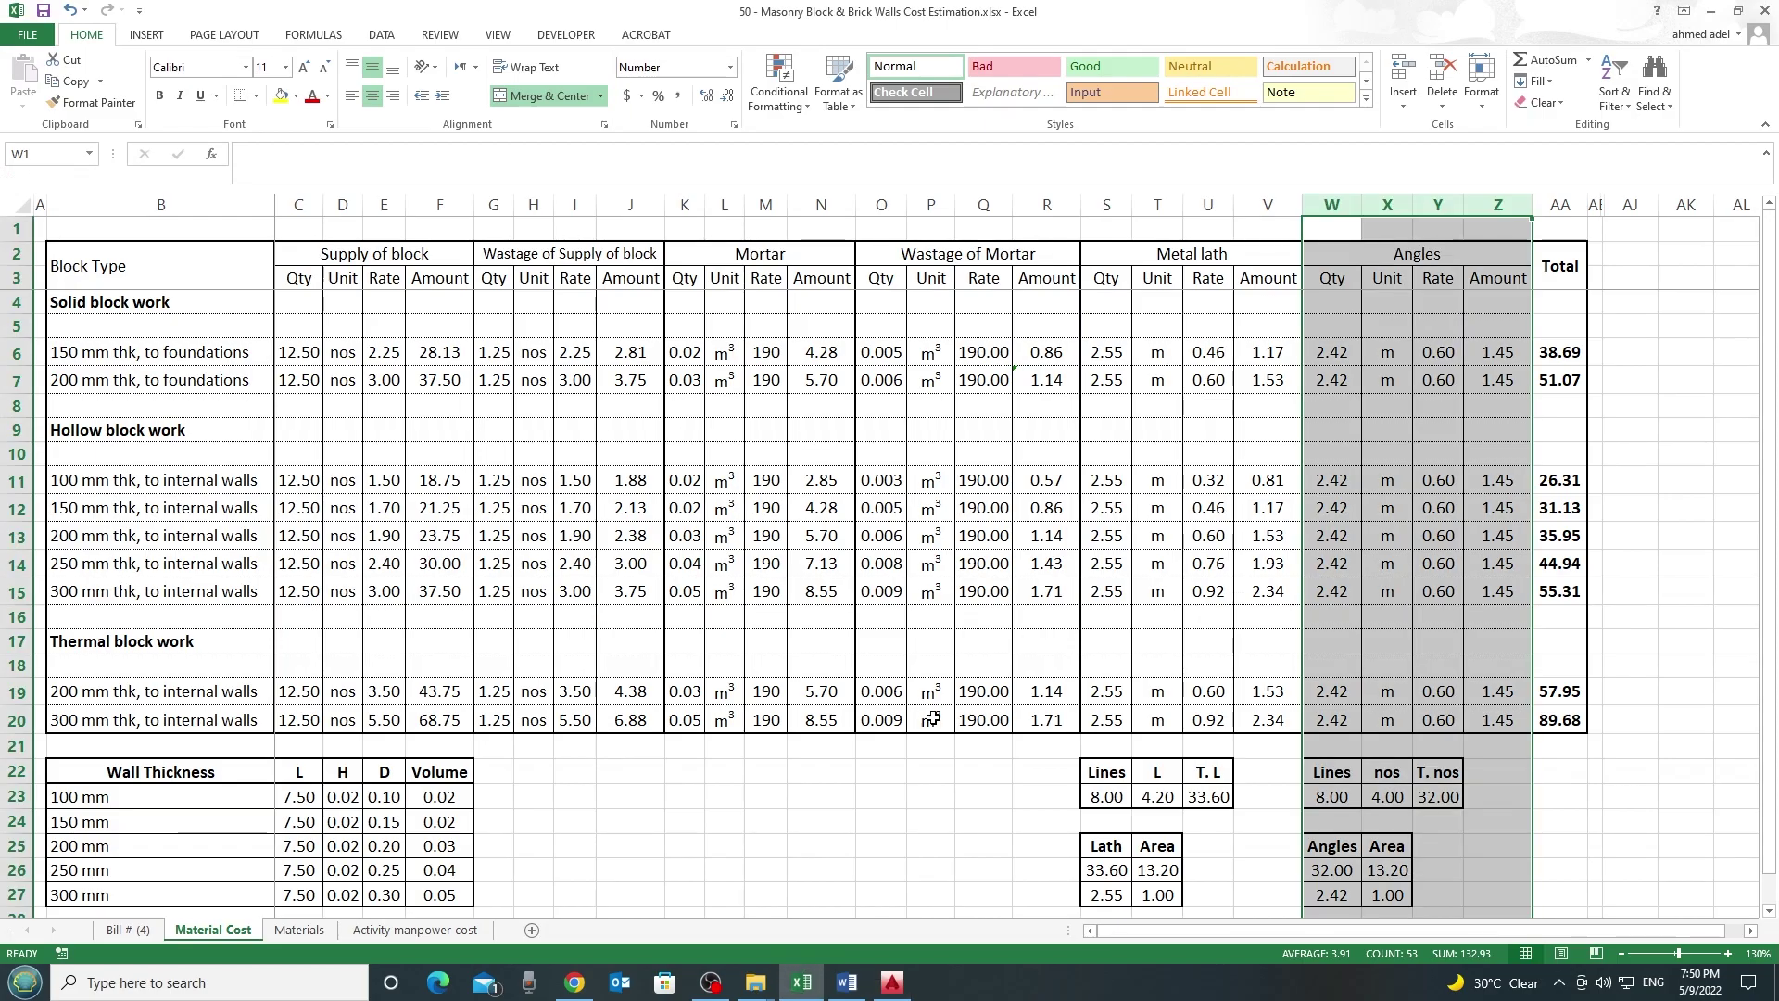
{"action": "left_click", "coordinate": [1355, 791]}
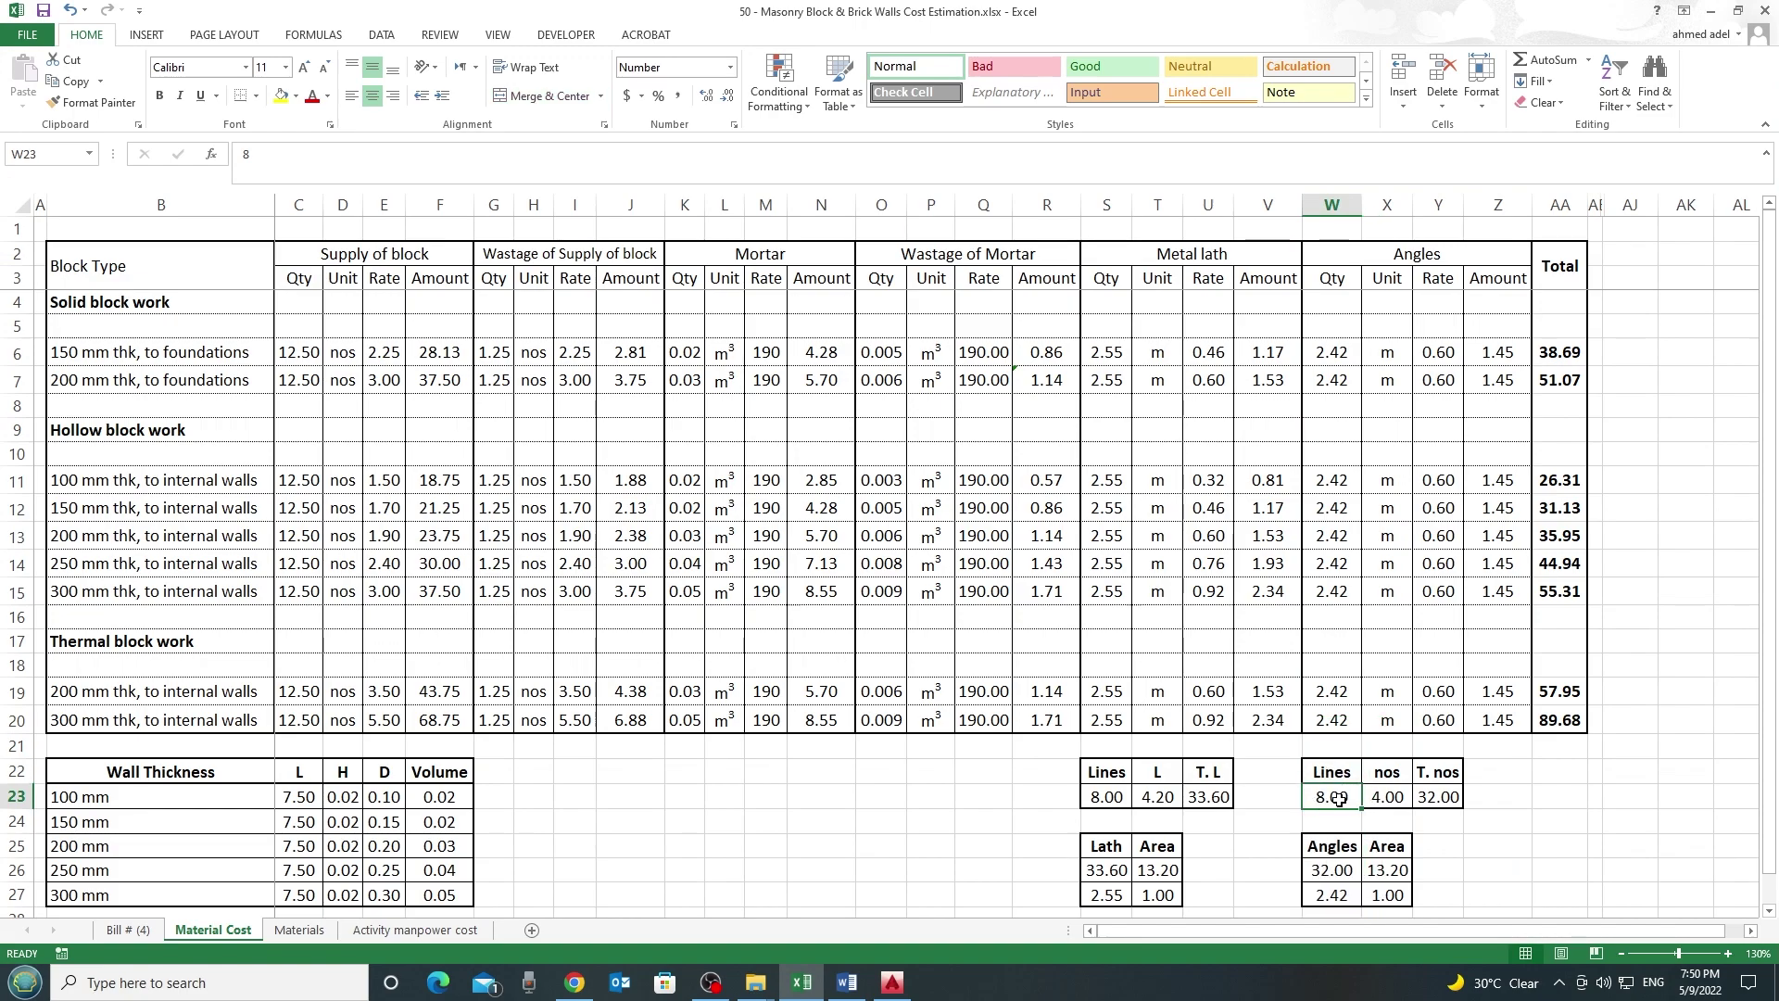
{"action": "left_click", "coordinate": [1395, 797]}
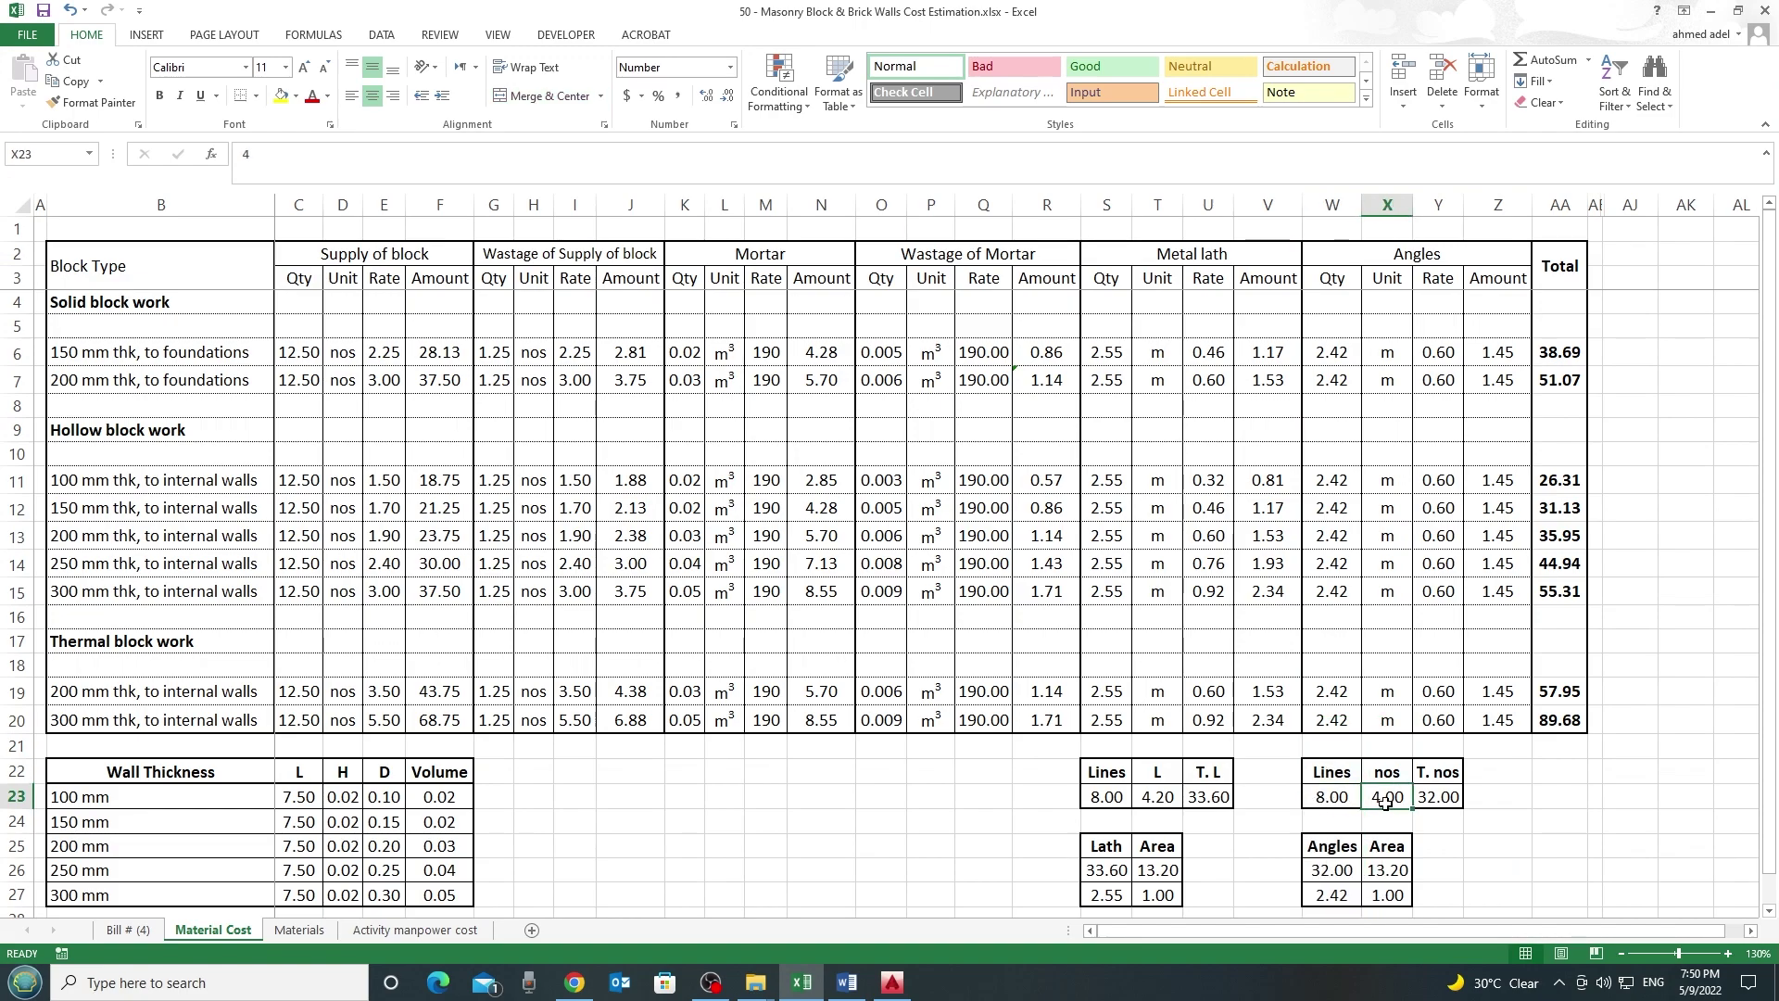
{"action": "left_click", "coordinate": [1444, 797]}
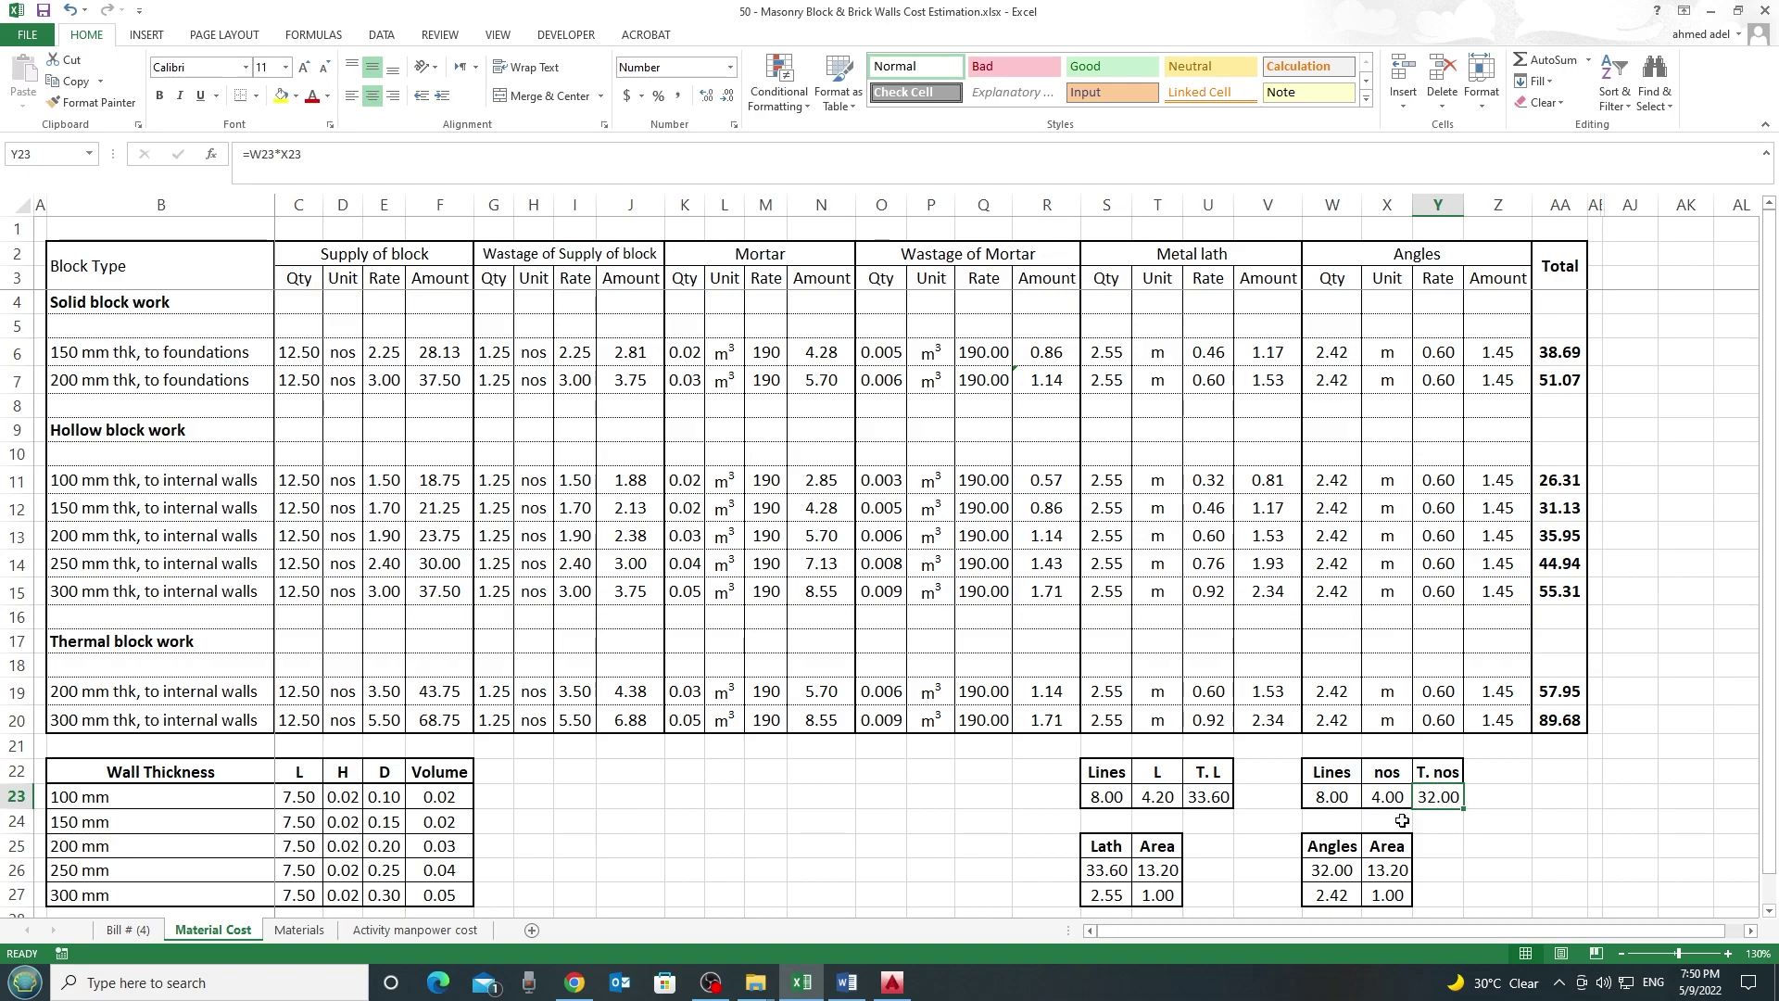
Inspect the angles area formula in X26, the per-square-metre formula in W27 and the Angles quantities in W6:W20
{"action": "left_click", "coordinate": [1383, 872]}
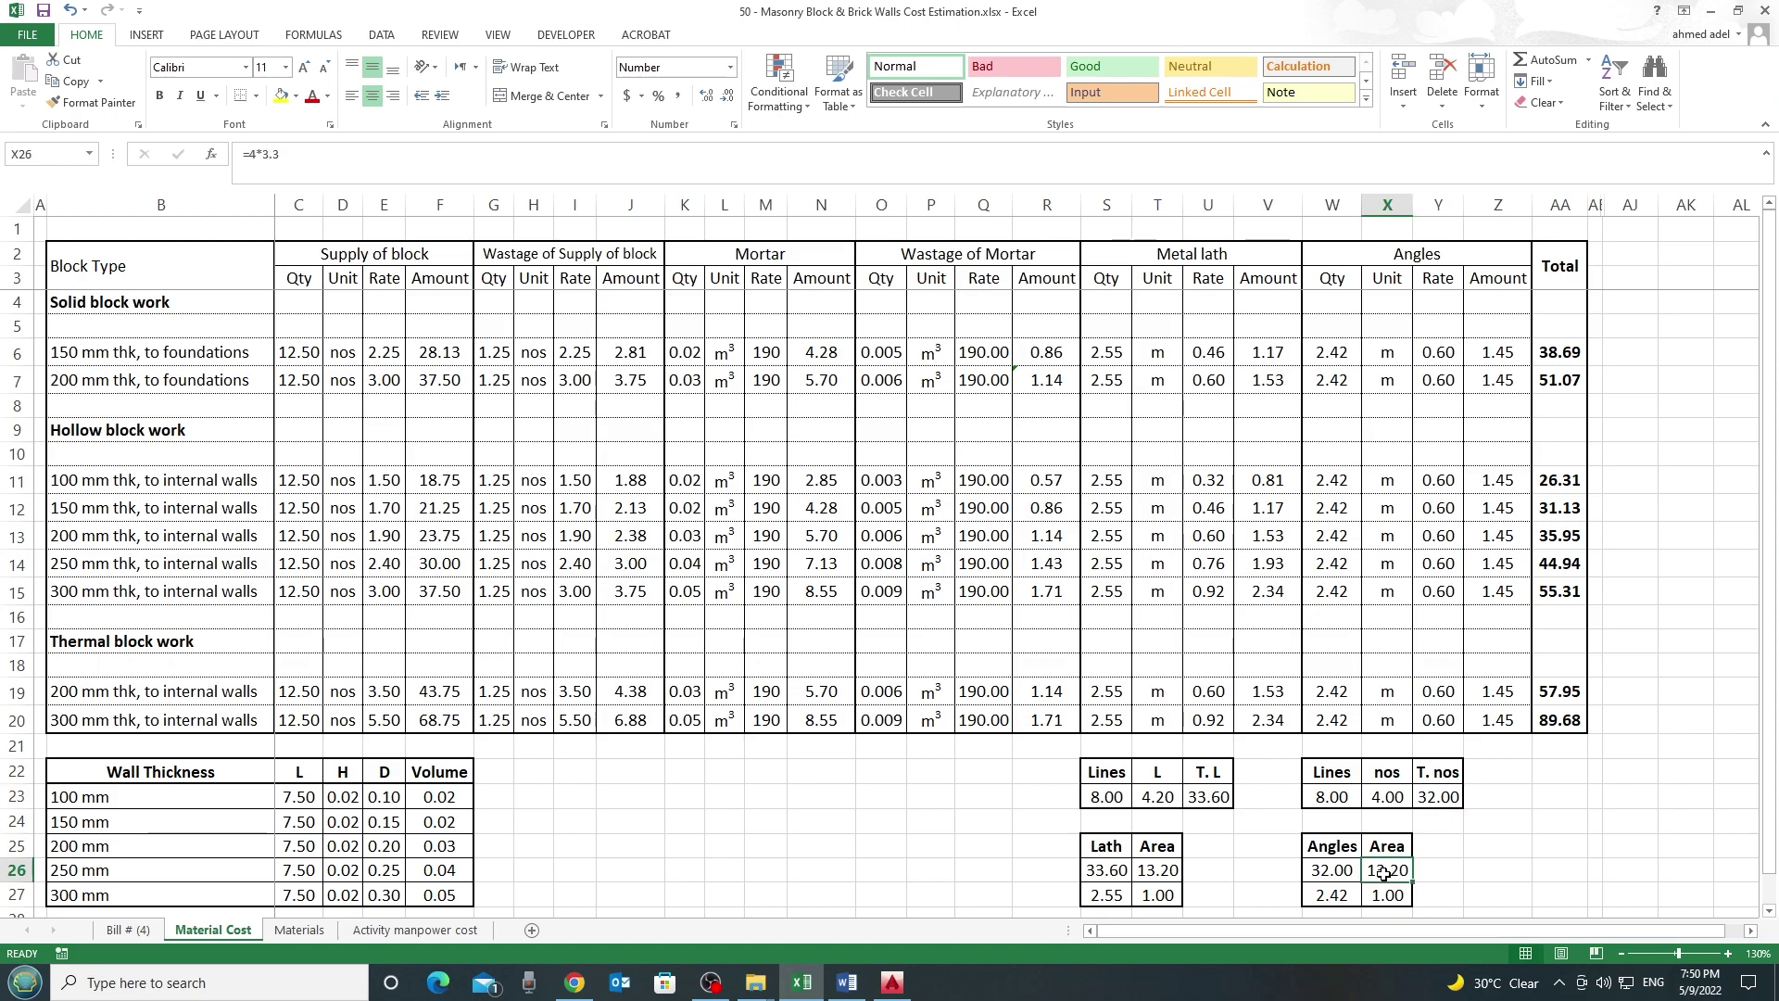
{"action": "double_click", "coordinate": [1387, 872]}
{"action": "key", "text": "Return"}
{"action": "left_click", "coordinate": [1325, 872]}
{"action": "left_click", "coordinate": [1380, 869]}
{"action": "left_click", "coordinate": [1383, 893]}
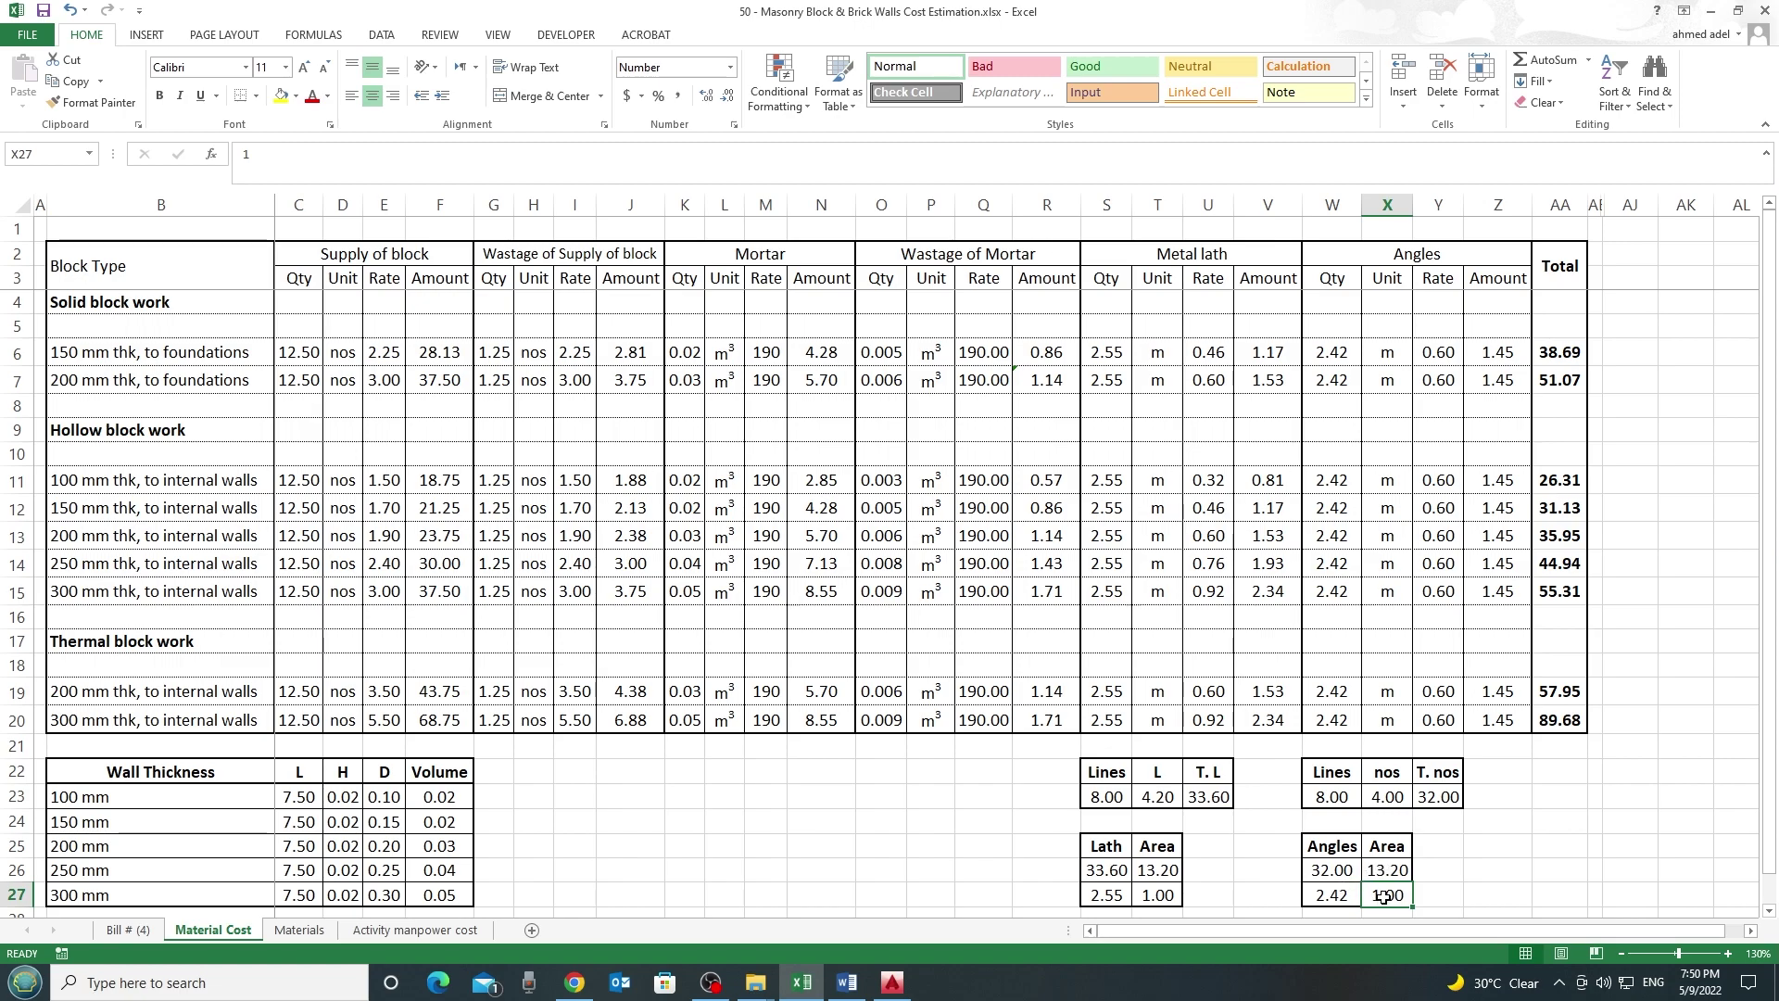
{"action": "left_click", "coordinate": [1339, 897]}
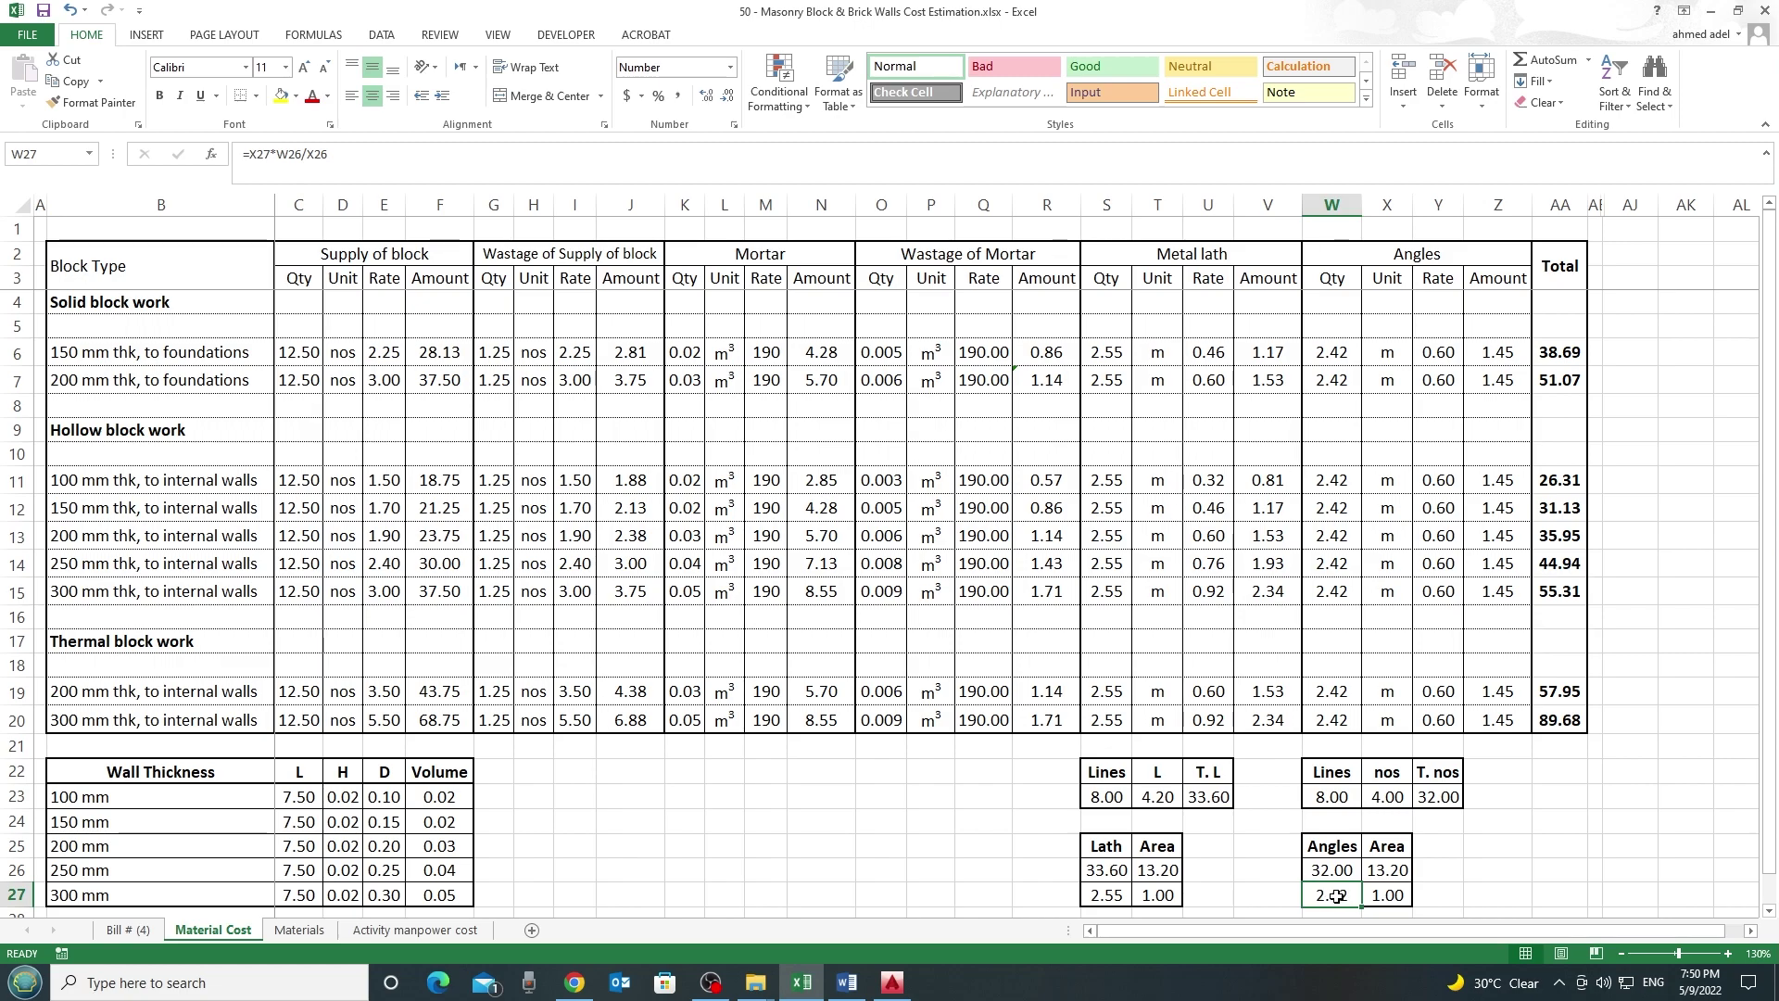
{"action": "left_click_drag", "start_coordinate": [1340, 358], "coordinate": [1345, 727]}
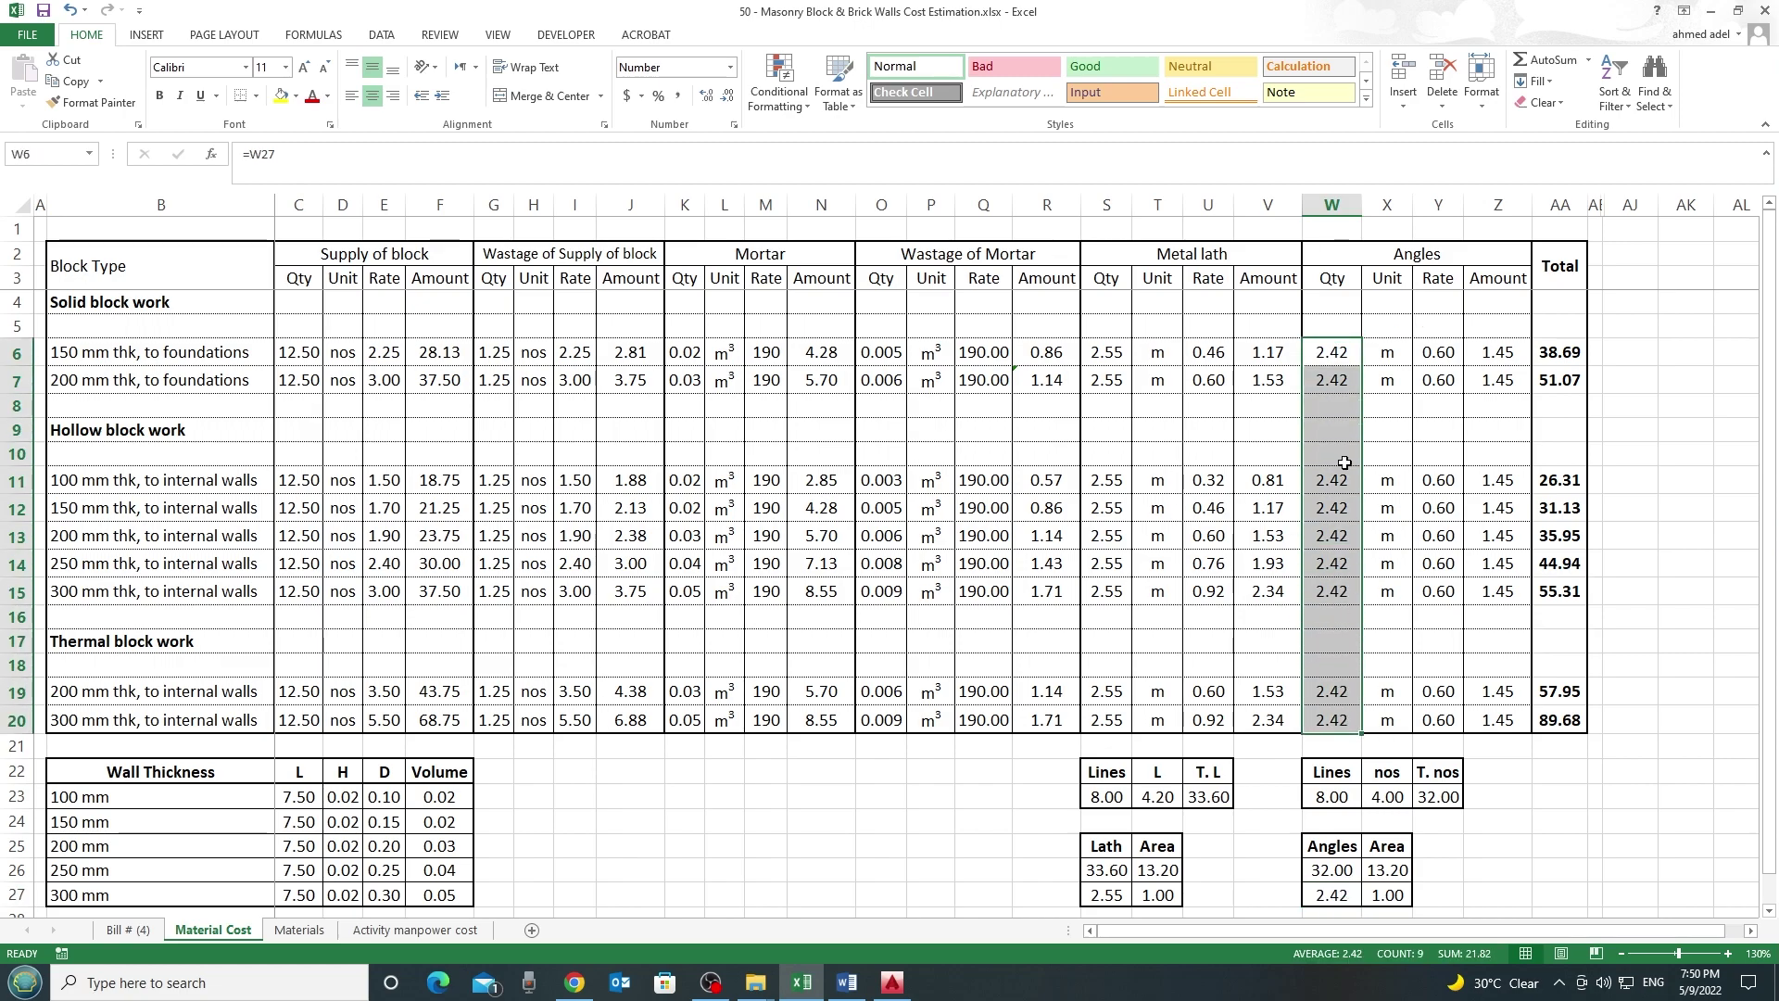
Change the Angles unit in X6 for the 150 mm solid block to nos
{"action": "left_click", "coordinate": [1390, 361]}
{"action": "type", "text": "no"}
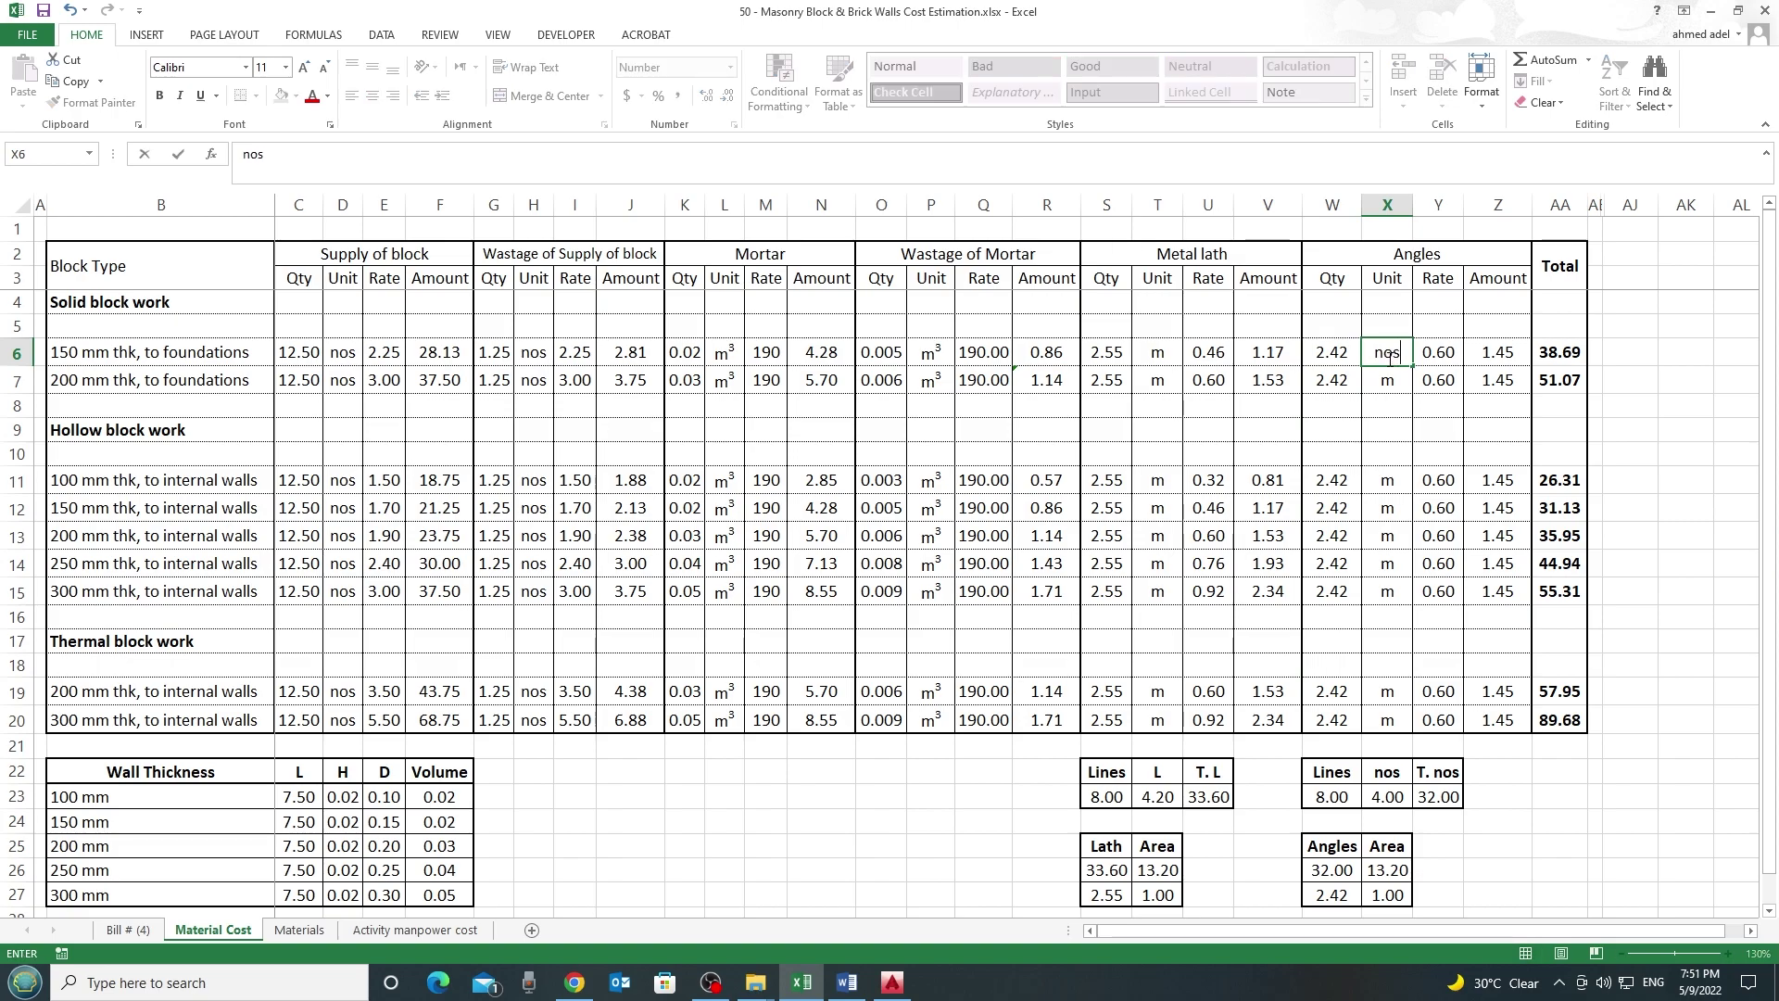
{"action": "type", "text": "s"}
{"action": "key", "text": "ctrl+Return"}
Copy the nos unit from X6 to the Angles unit cells X7, X11:X15 and X19:X20
{"action": "key", "text": "ctrl+c"}
{"action": "left_click", "coordinate": [1387, 380]}
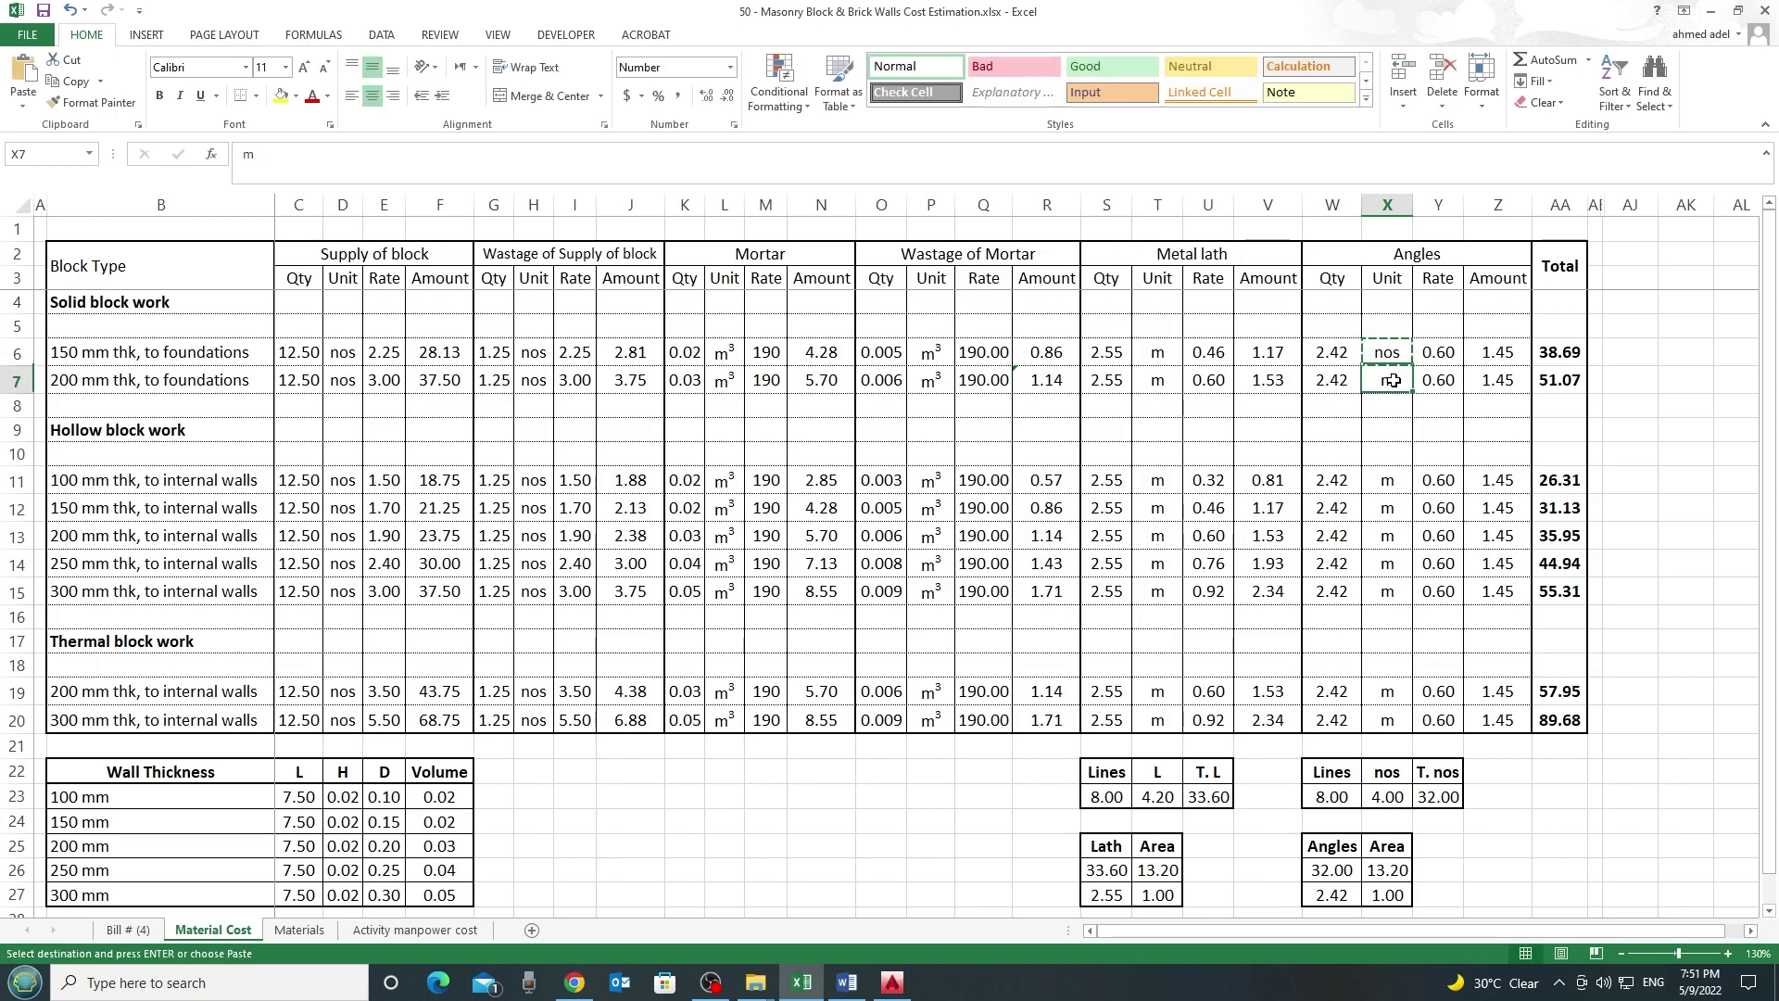
{"action": "left_click", "coordinate": [1389, 480], "text": "ctrl"}
{"action": "left_click_drag", "start_coordinate": [1386, 584], "coordinate": [1385, 585]}
{"action": "left_click_drag", "start_coordinate": [1387, 691], "coordinate": [1387, 719], "text": "ctrl"}
{"action": "key", "text": "ctrl+alt+v"}
{"action": "key", "text": "Return"}
{"action": "key", "text": "Escape"}
Review the Angles rates and the amount formula in Z6, then inspect the Total formula in AA6 and the AA column
{"action": "left_click_drag", "start_coordinate": [1445, 355], "coordinate": [1438, 720]}
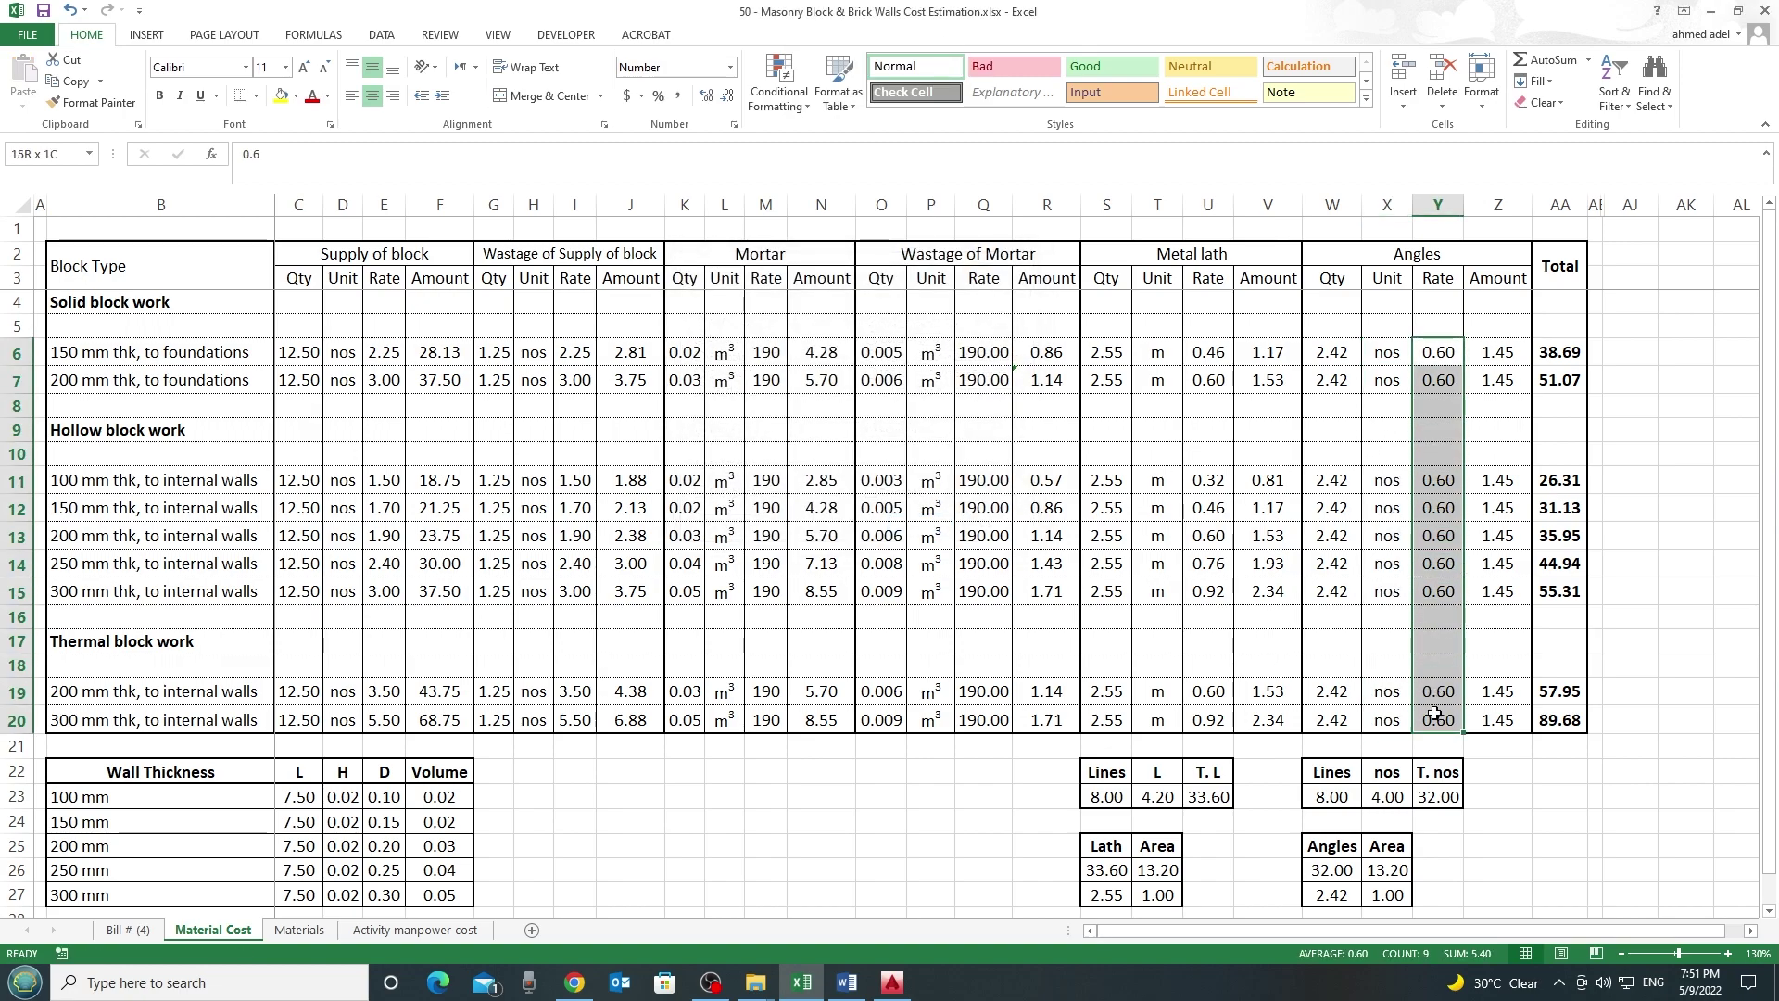
{"action": "left_click", "coordinate": [1494, 348]}
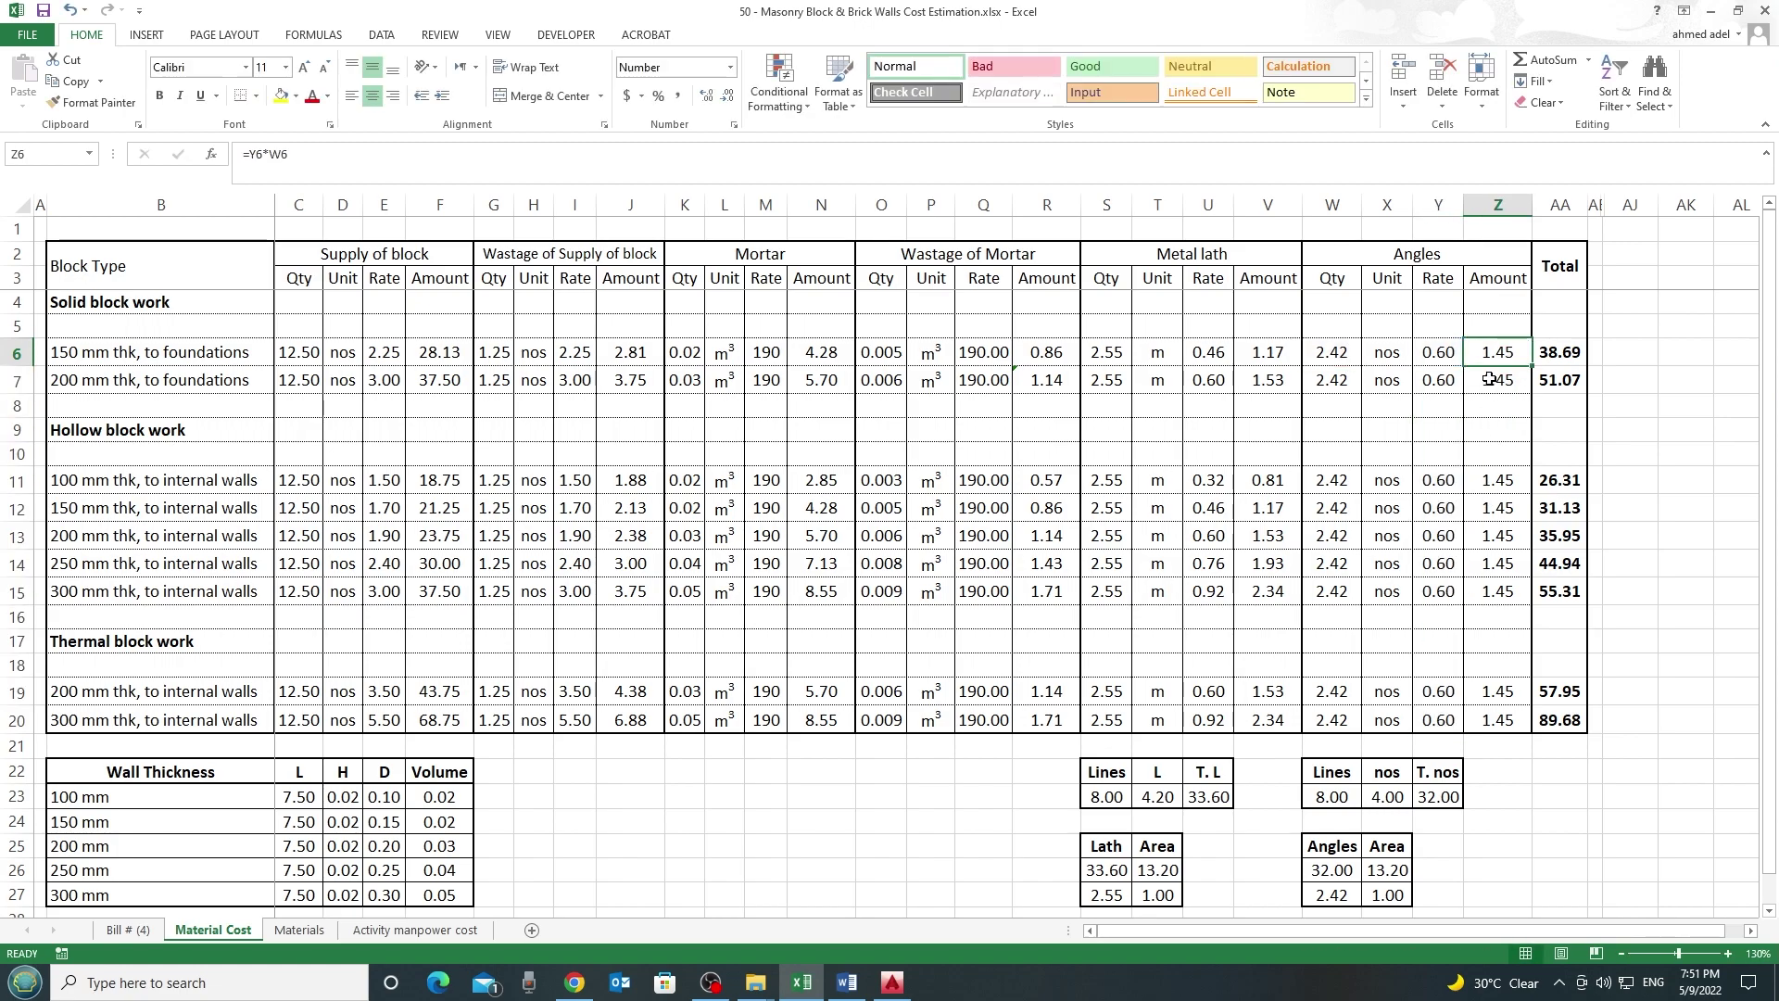
{"action": "left_click", "coordinate": [1560, 205]}
{"action": "left_click", "coordinate": [1565, 360]}
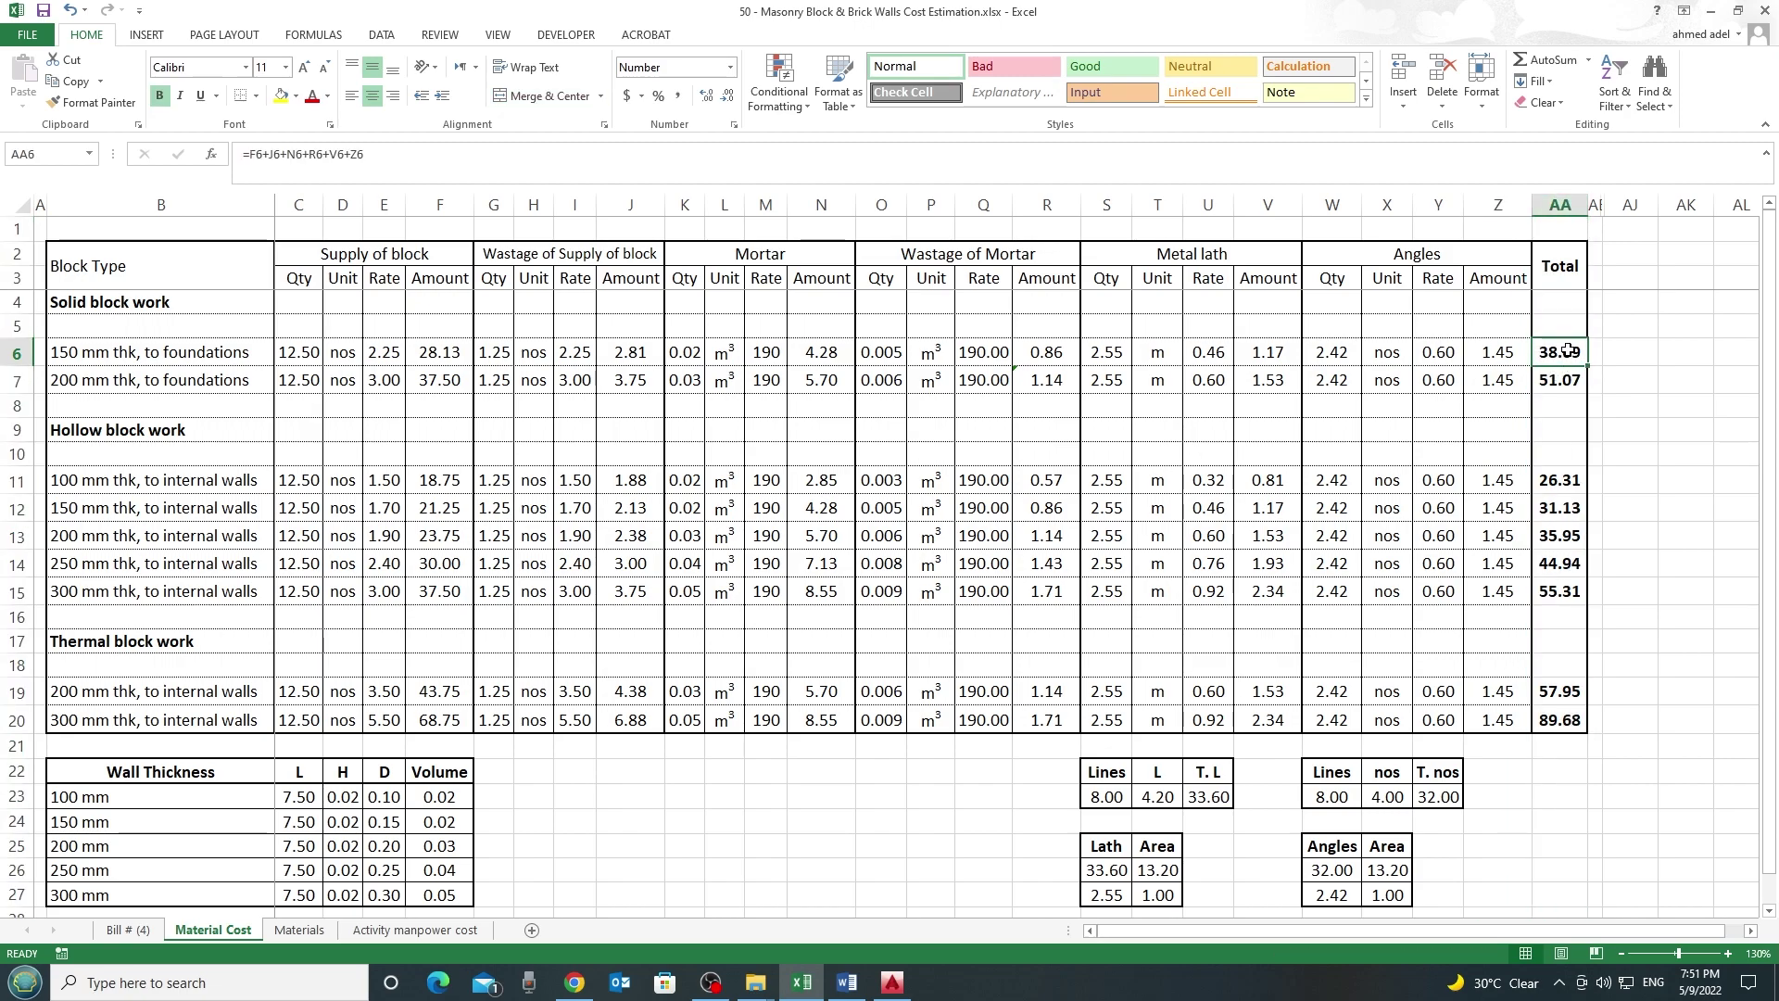
{"action": "double_click", "coordinate": [1565, 354]}
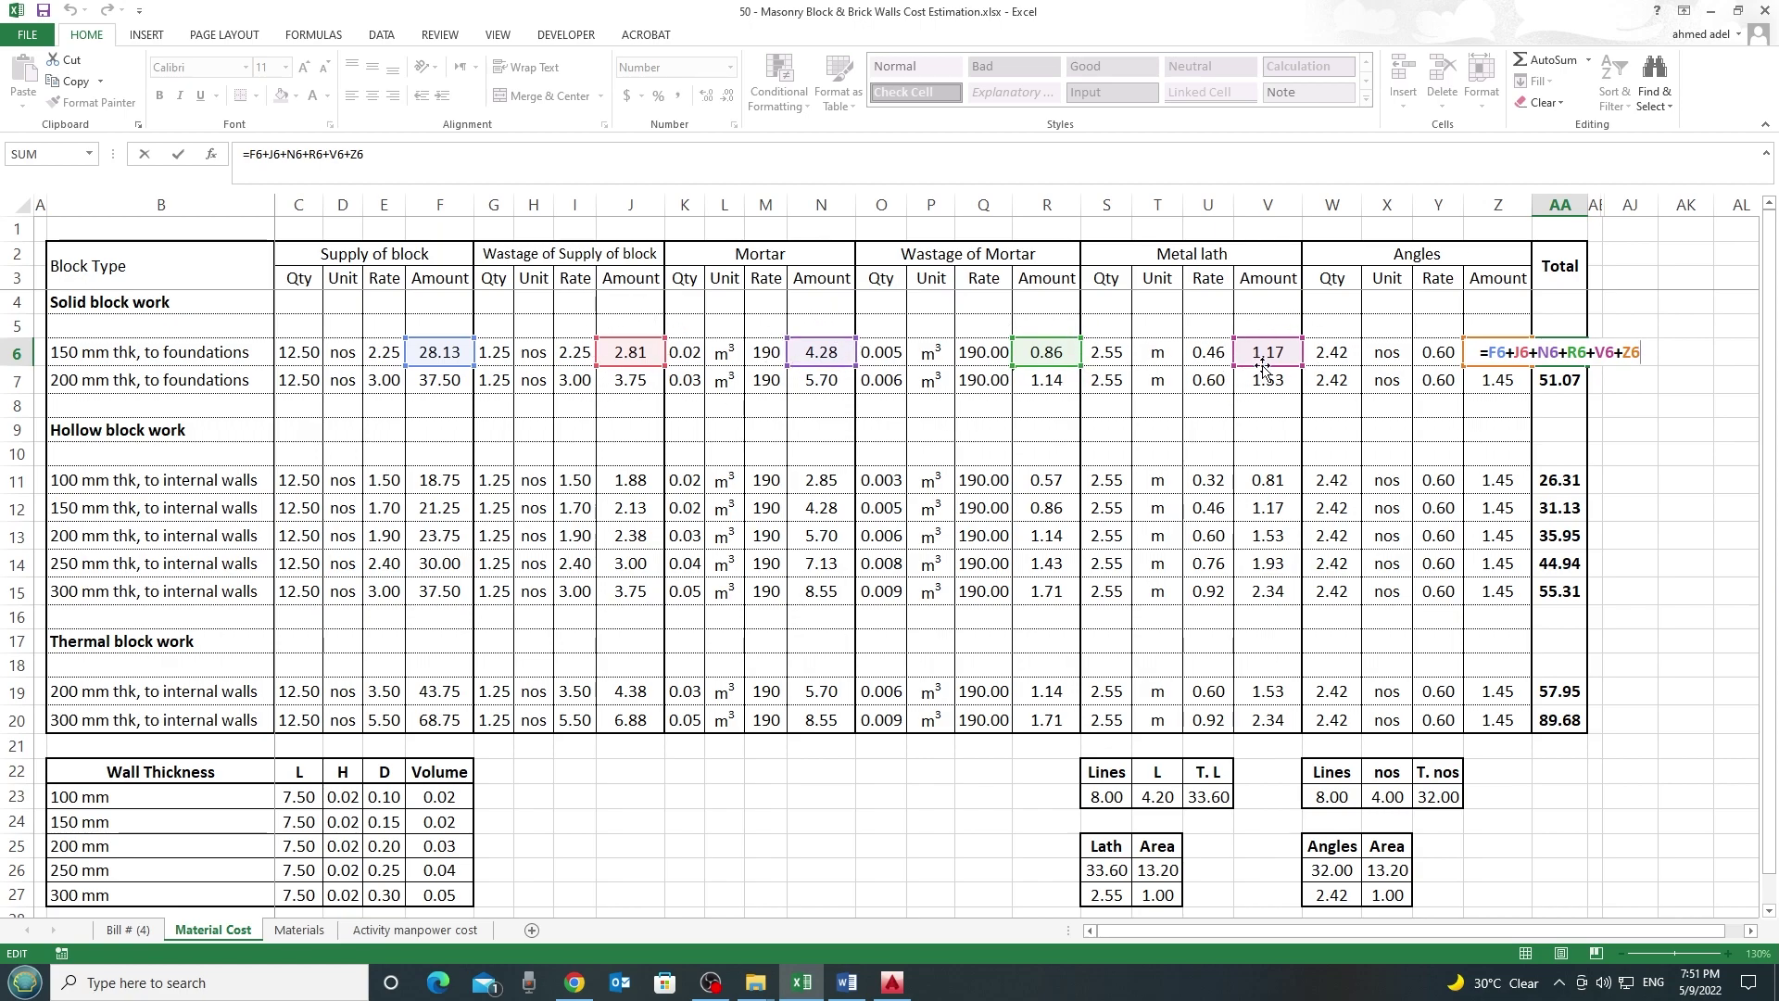
{"action": "key", "text": "Return"}
{"action": "left_click_drag", "start_coordinate": [1562, 346], "coordinate": [1562, 719]}
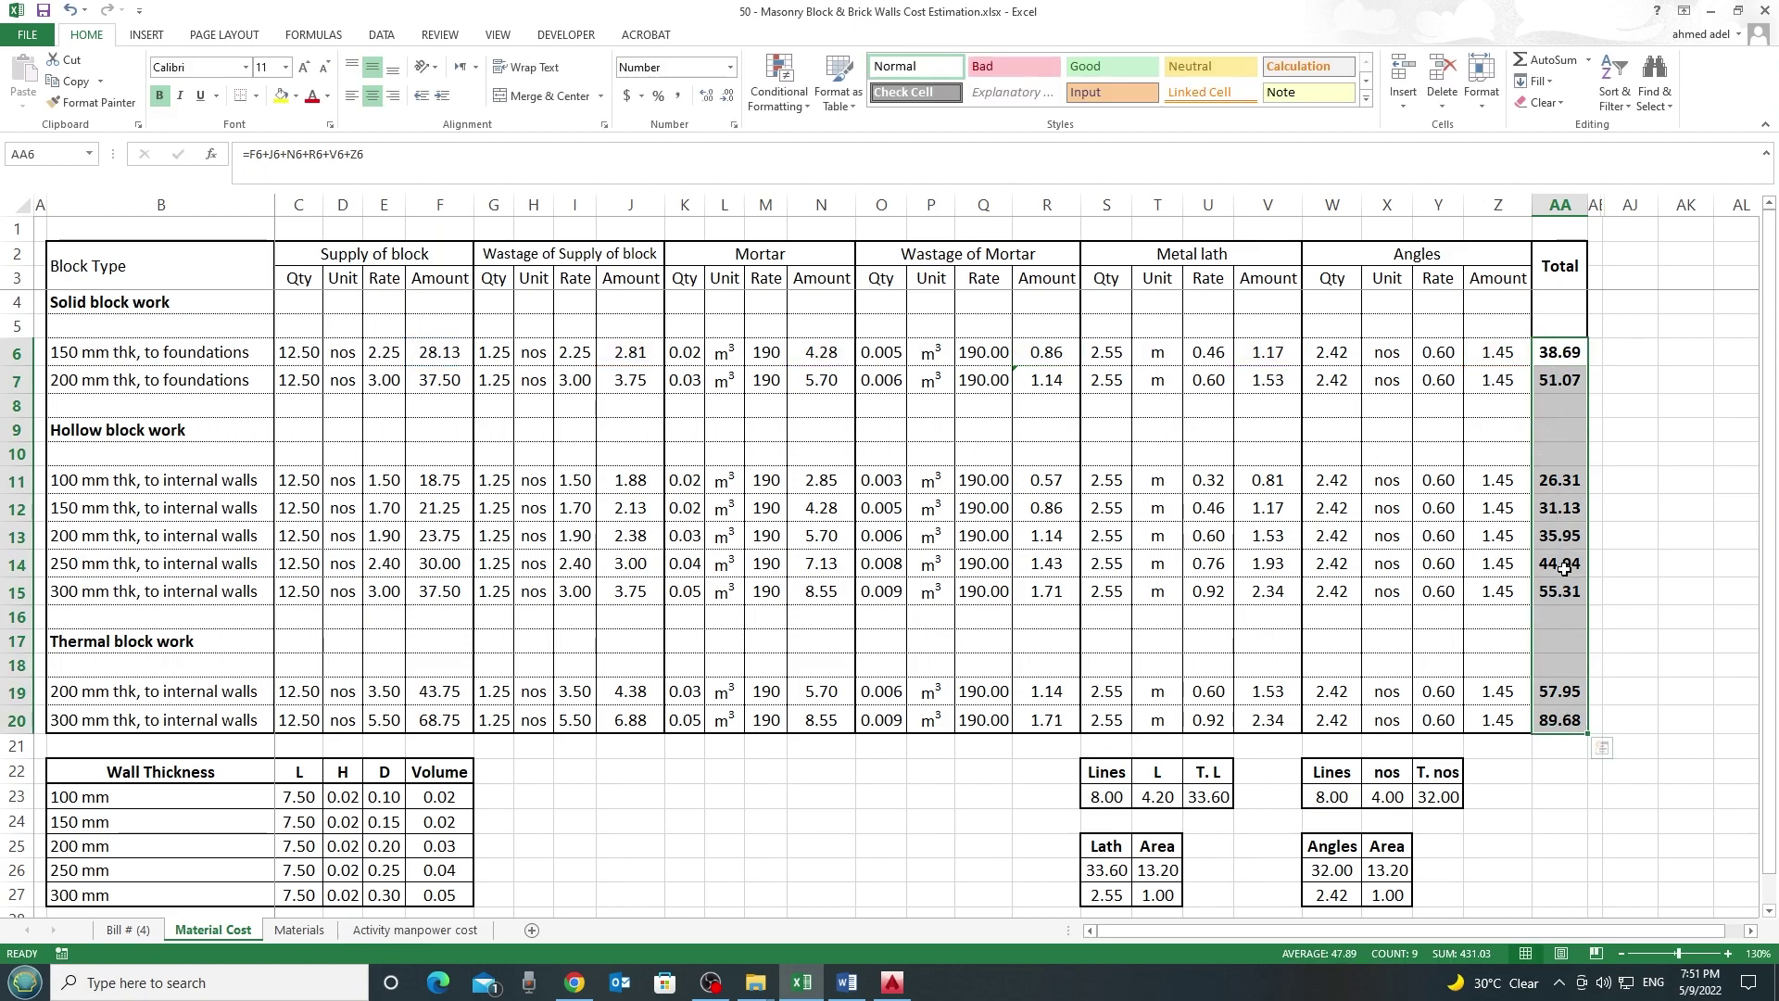
{"action": "left_click", "coordinate": [1560, 205]}
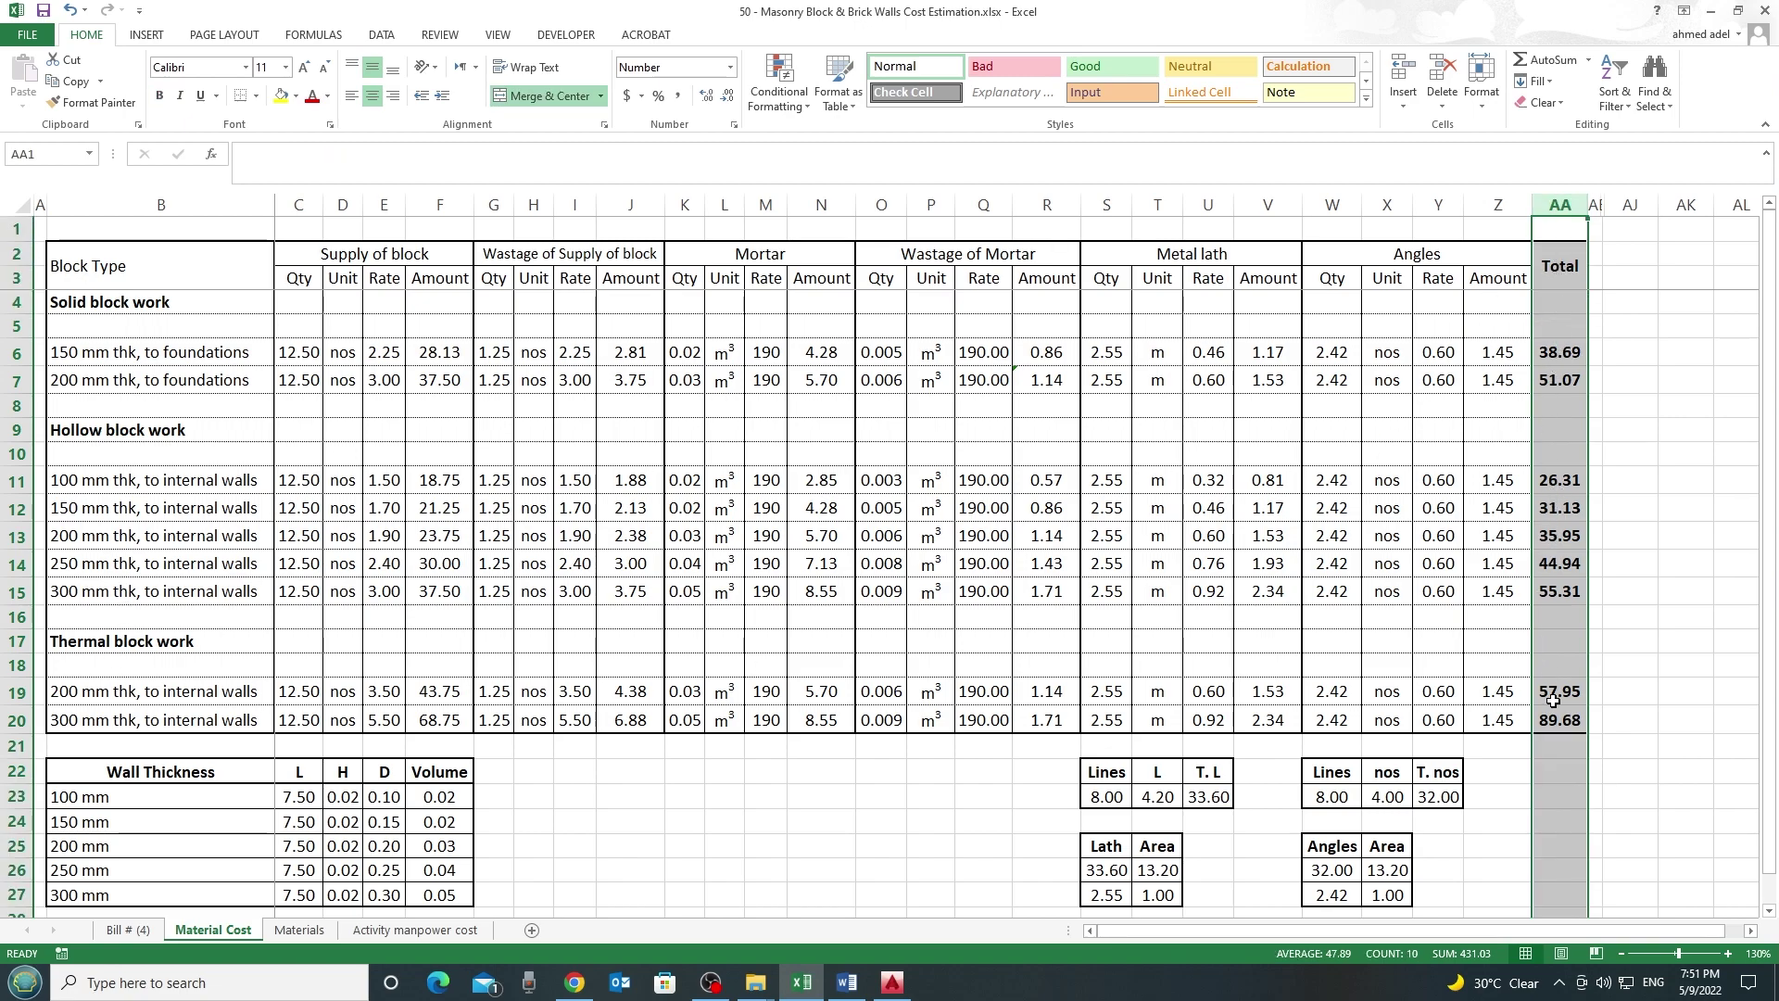
On the Bill # (4) sheet, link the Materials rate in I13 to the 150 mm solid block total in 'Material Cost'!AA6
{"action": "left_click", "coordinate": [141, 930]}
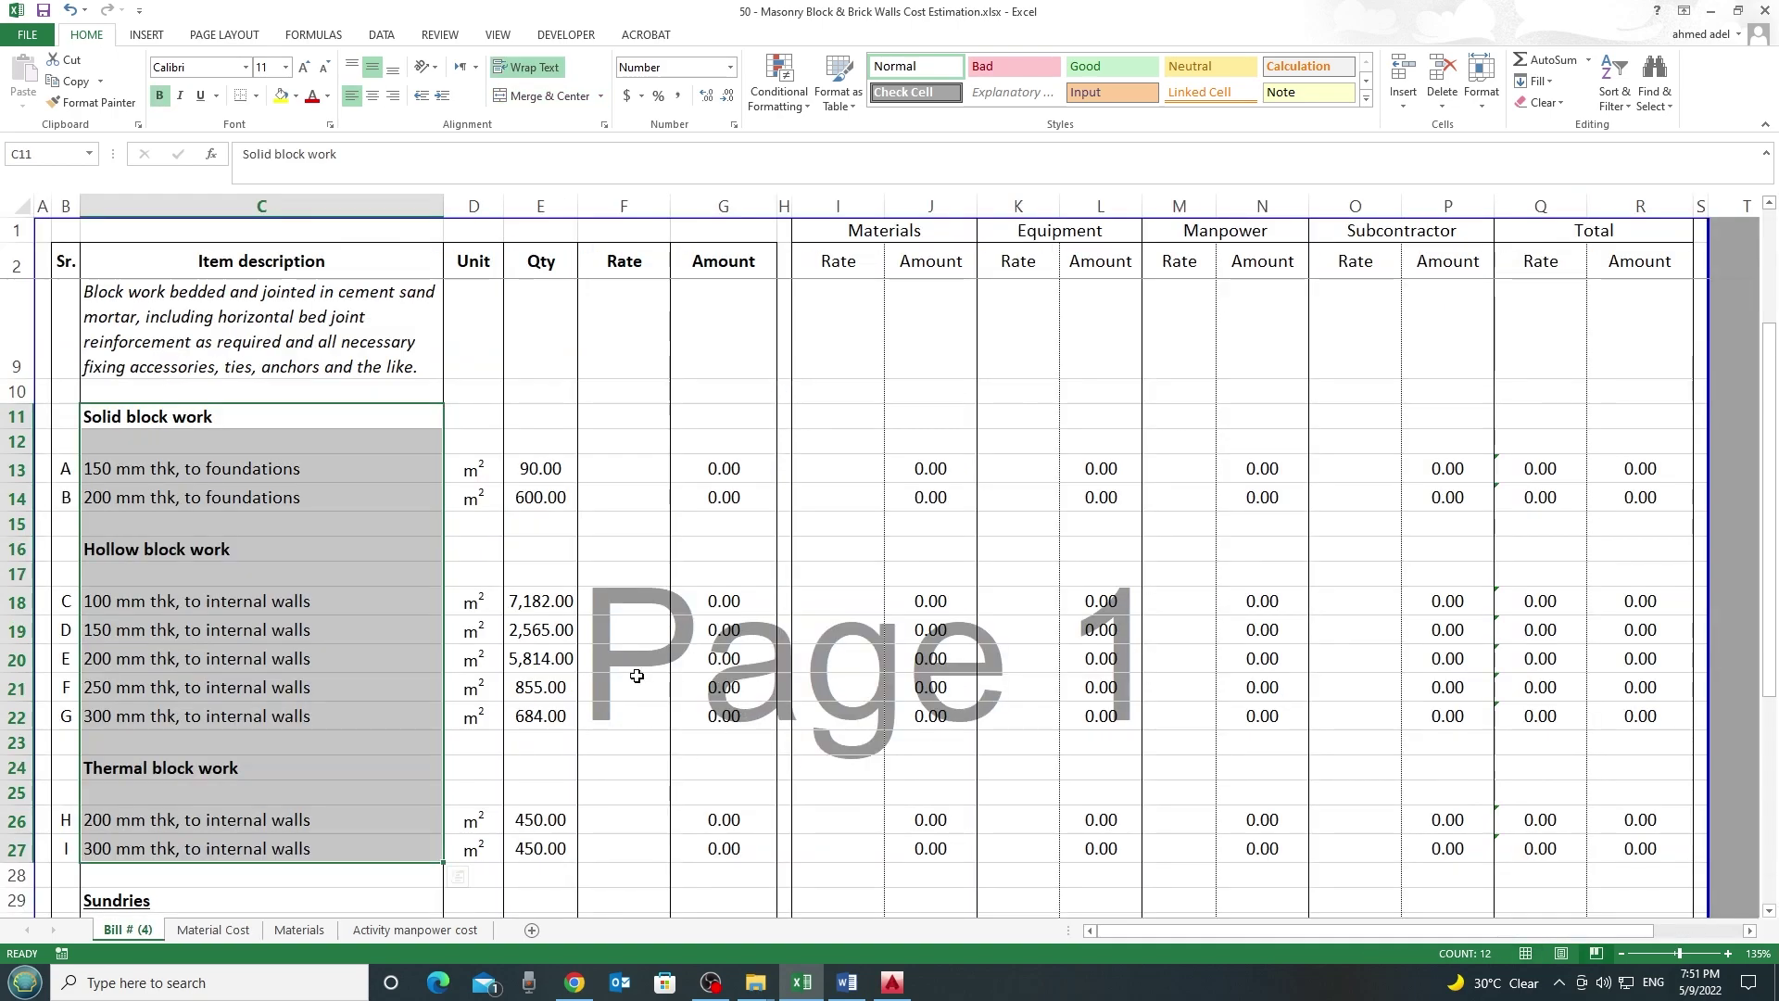
{"action": "left_click", "coordinate": [137, 469]}
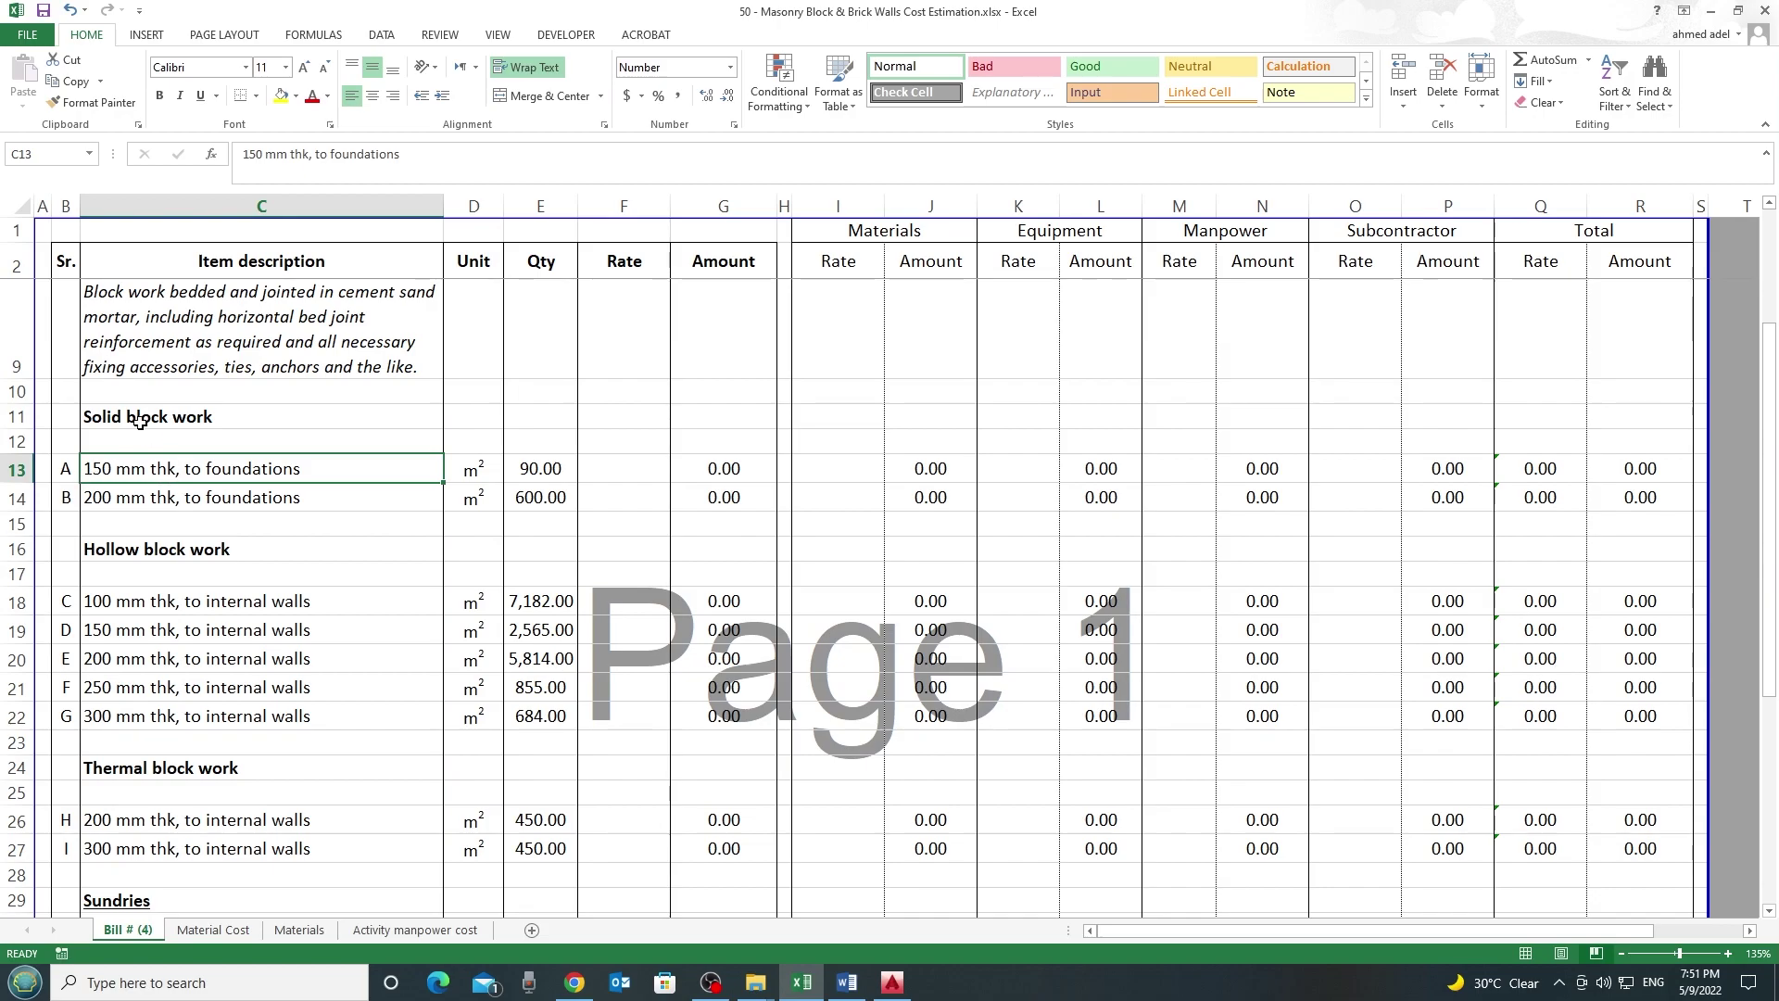
{"action": "left_click", "coordinate": [841, 472]}
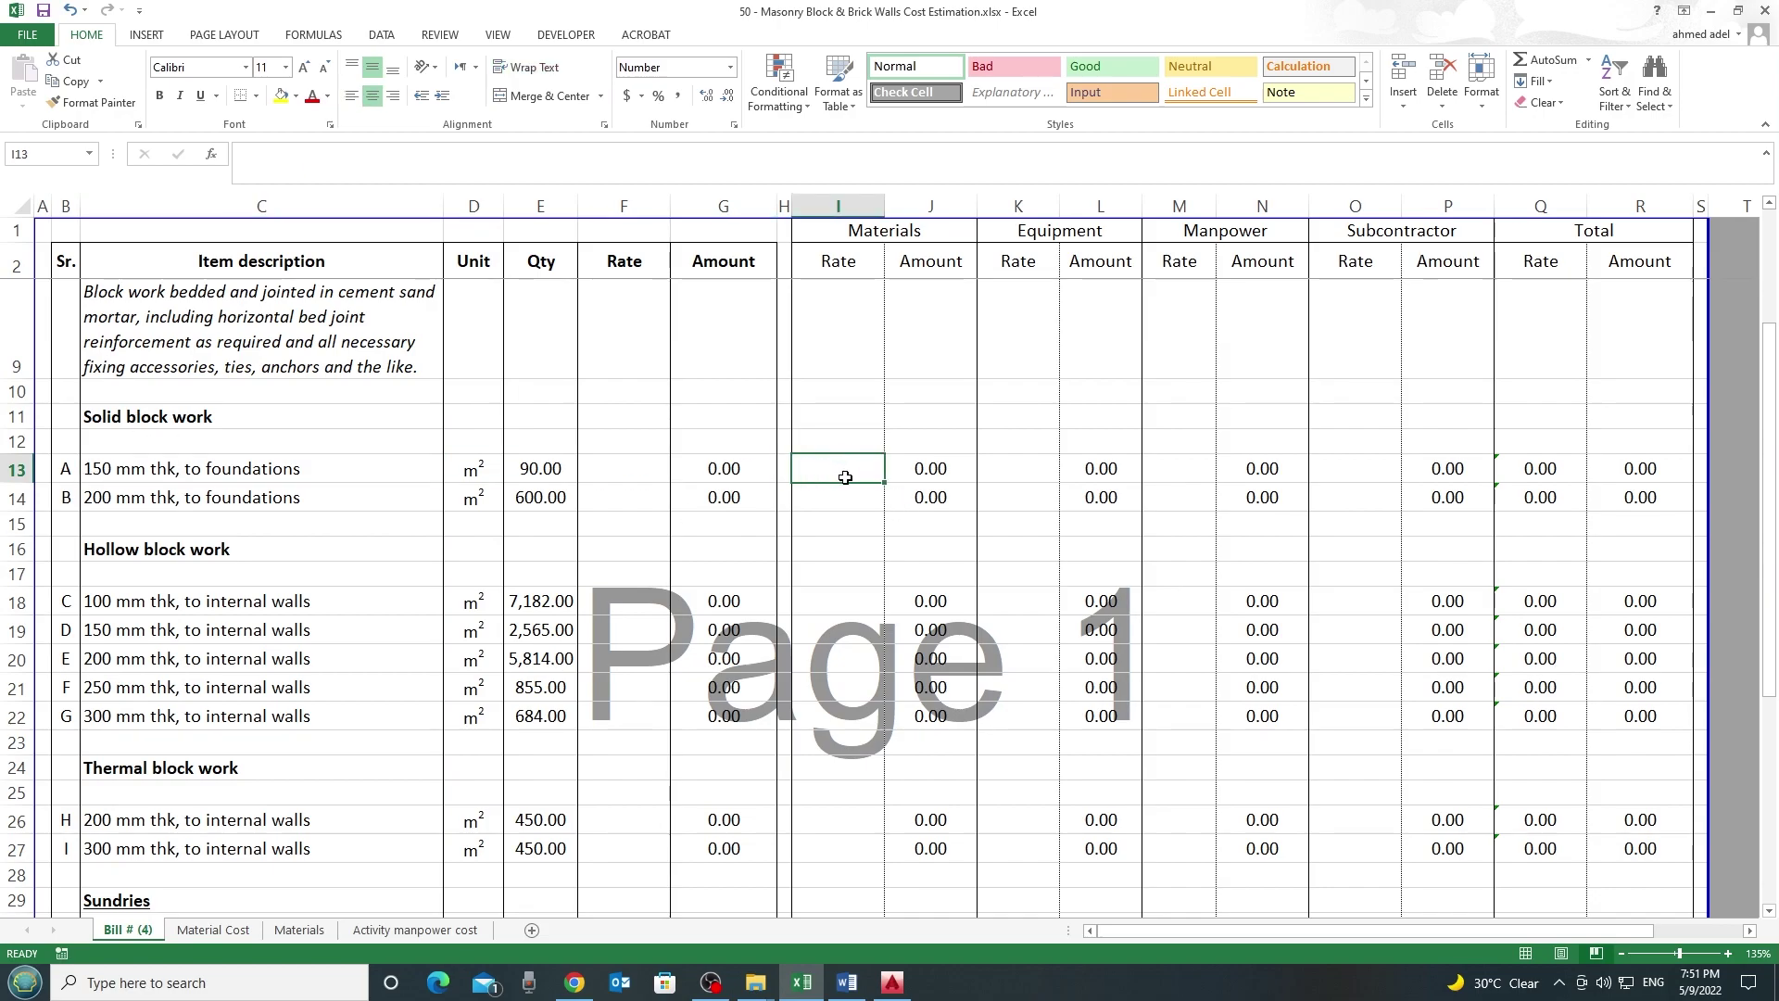
{"action": "type", "text": "="}
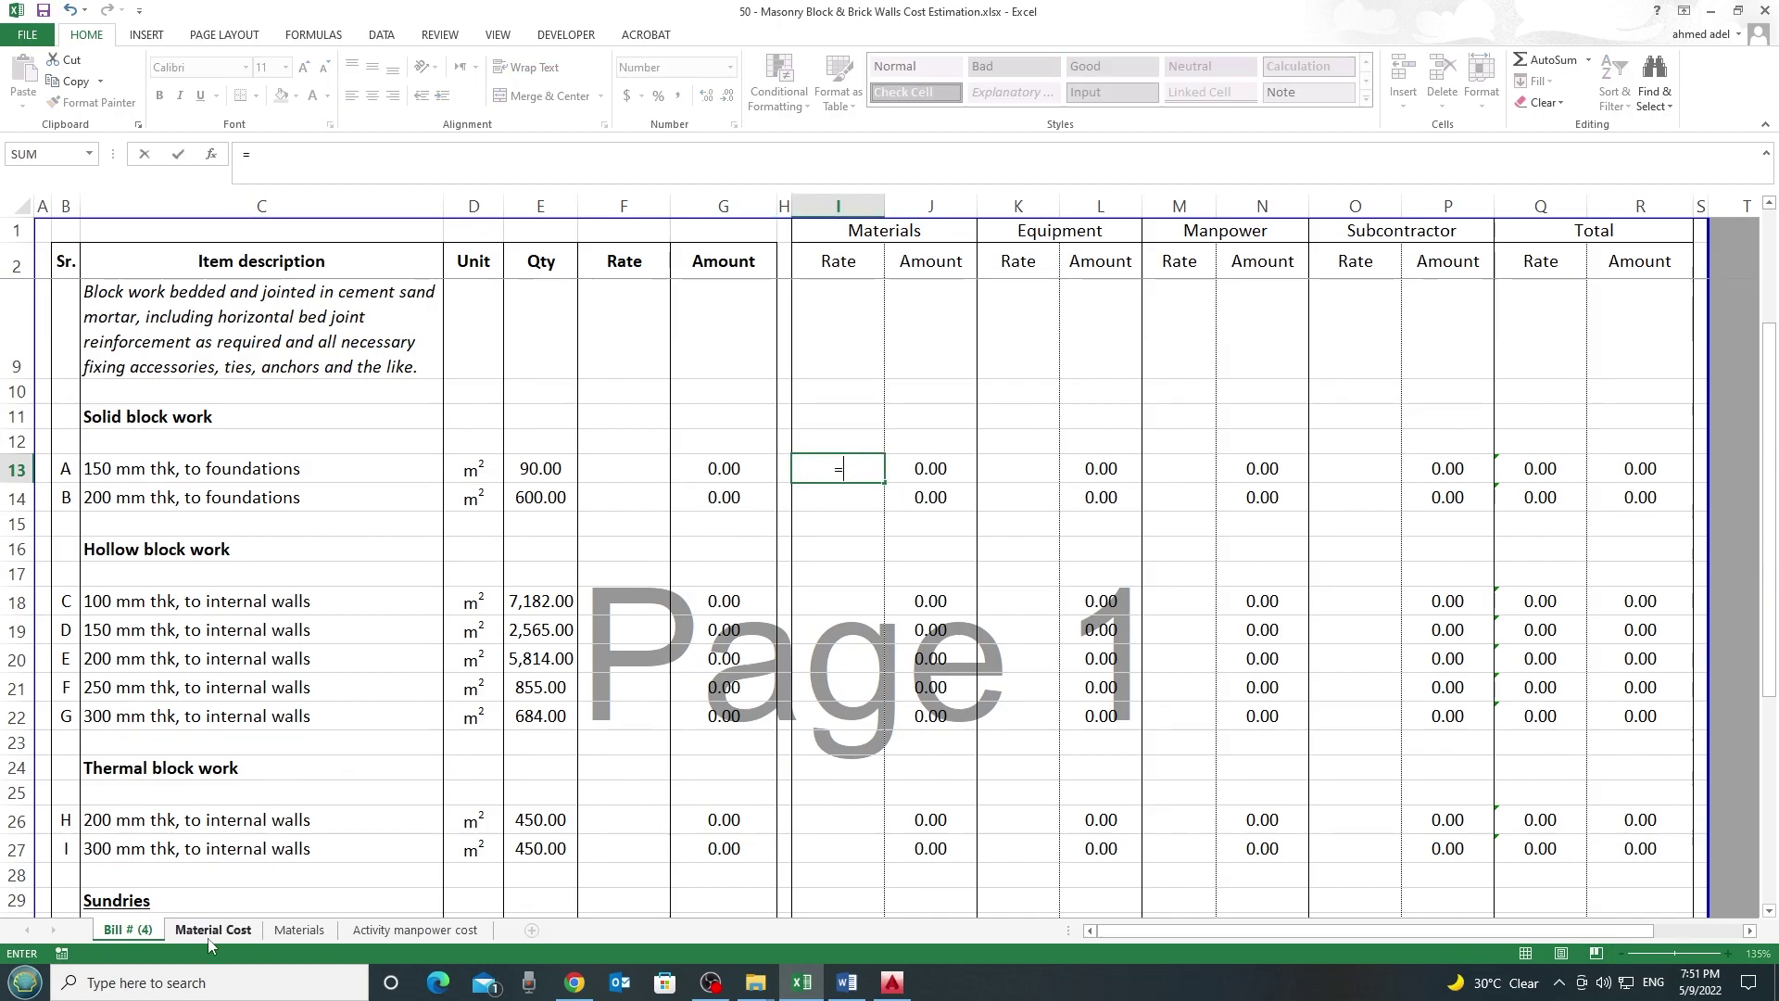
{"action": "left_click", "coordinate": [213, 930]}
{"action": "left_click", "coordinate": [1560, 350]}
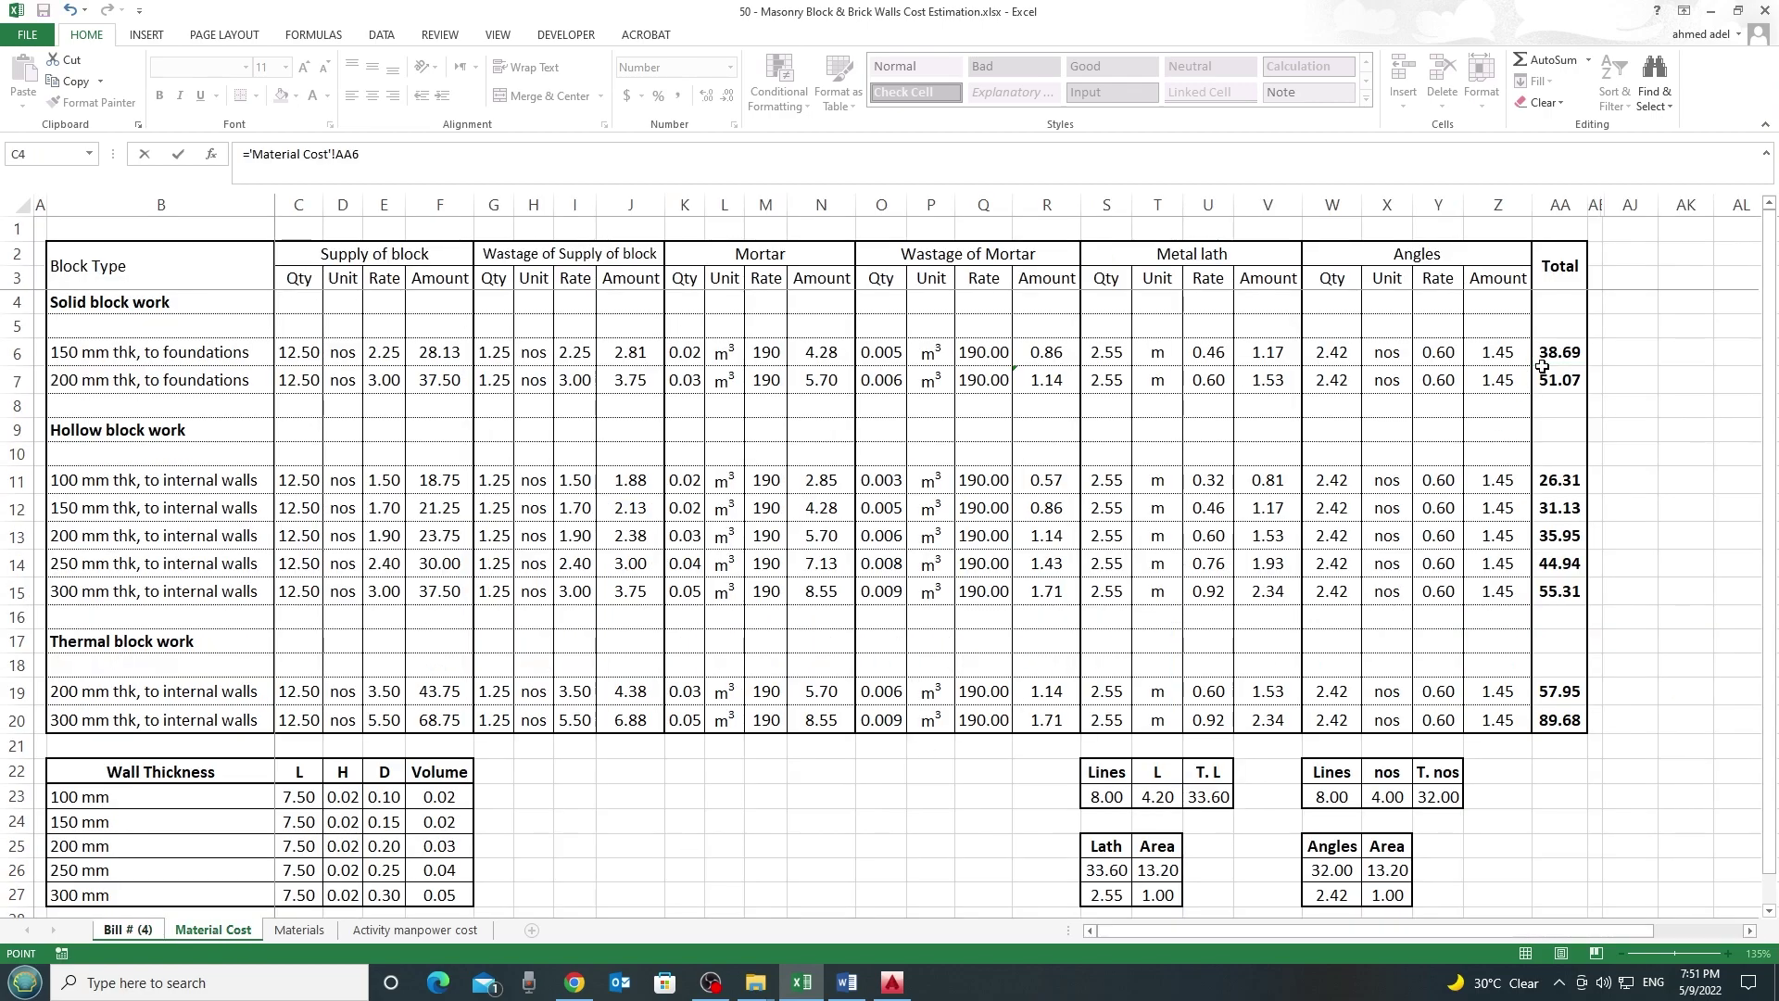
{"action": "key", "text": "Return"}
Copy the Materials rate formula from I13 to I14, I18:I22 and I26:I27 using Paste Special with formulas only, and review the rates
{"action": "left_click", "coordinate": [849, 472]}
{"action": "key", "text": "ctrl+c"}
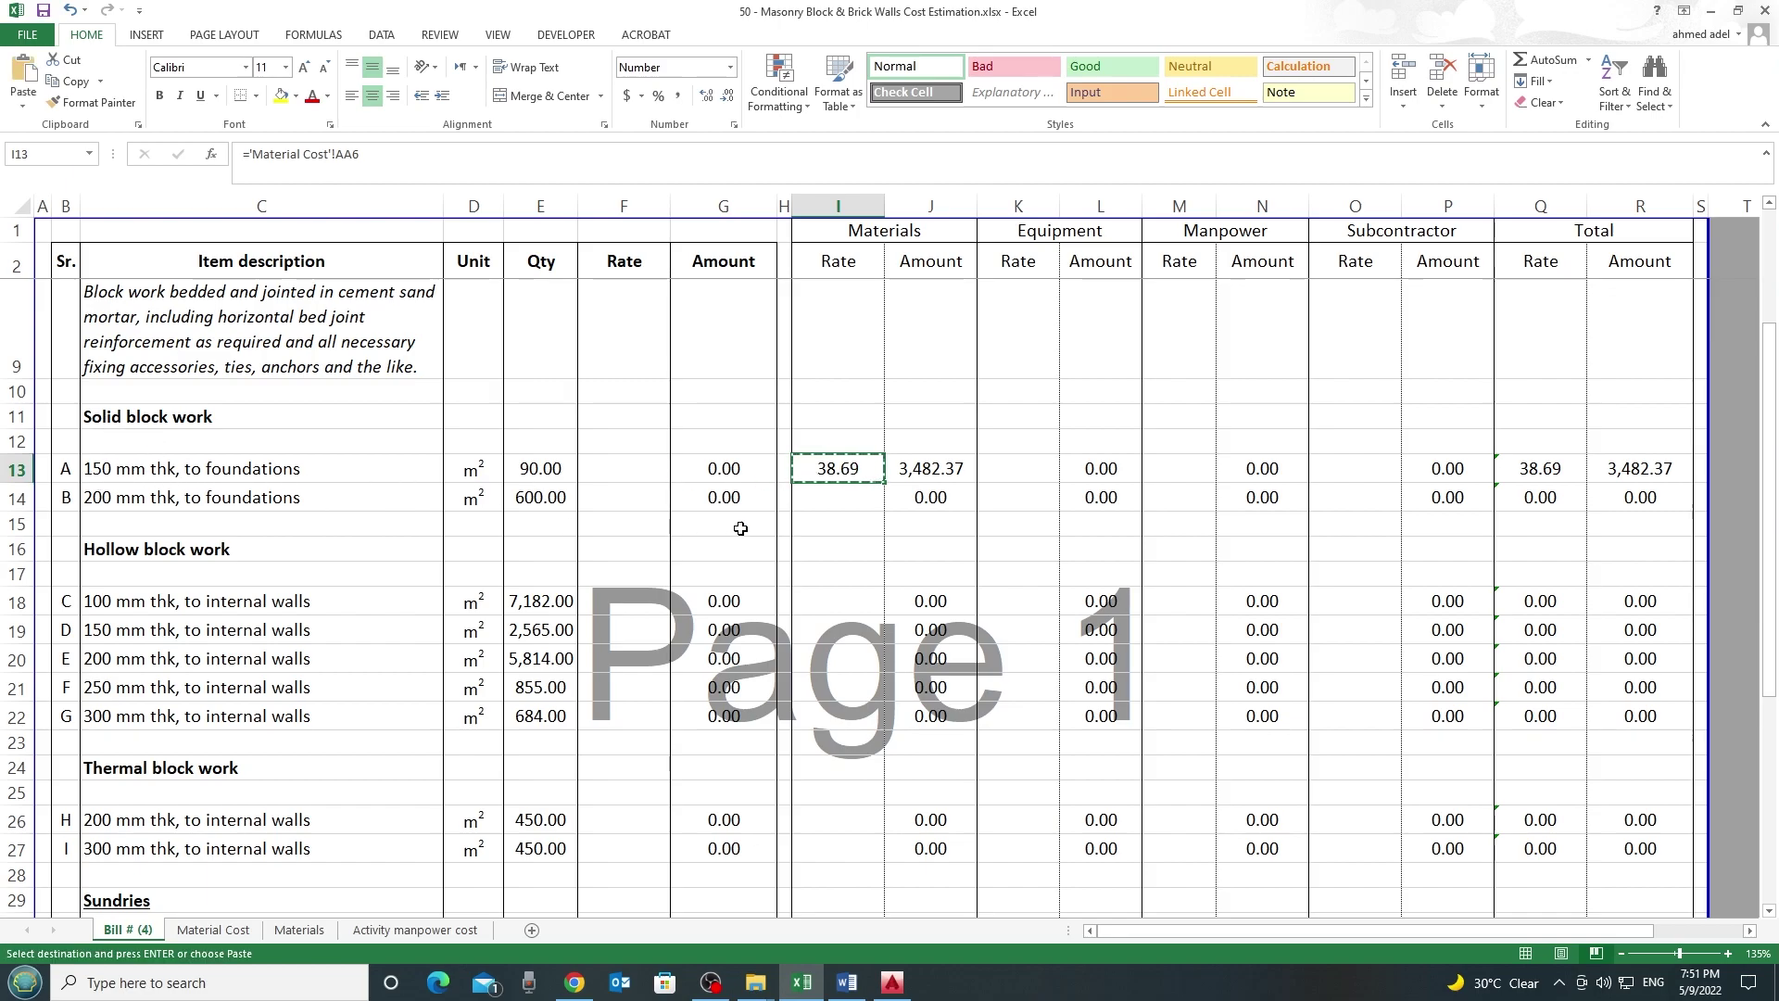
{"action": "left_click", "coordinate": [827, 507]}
{"action": "left_click_drag", "start_coordinate": [818, 593], "coordinate": [823, 720]}
{"action": "left_click", "coordinate": [817, 819], "text": "ctrl"}
{"action": "left_click_drag", "start_coordinate": [817, 819], "coordinate": [826, 856]}
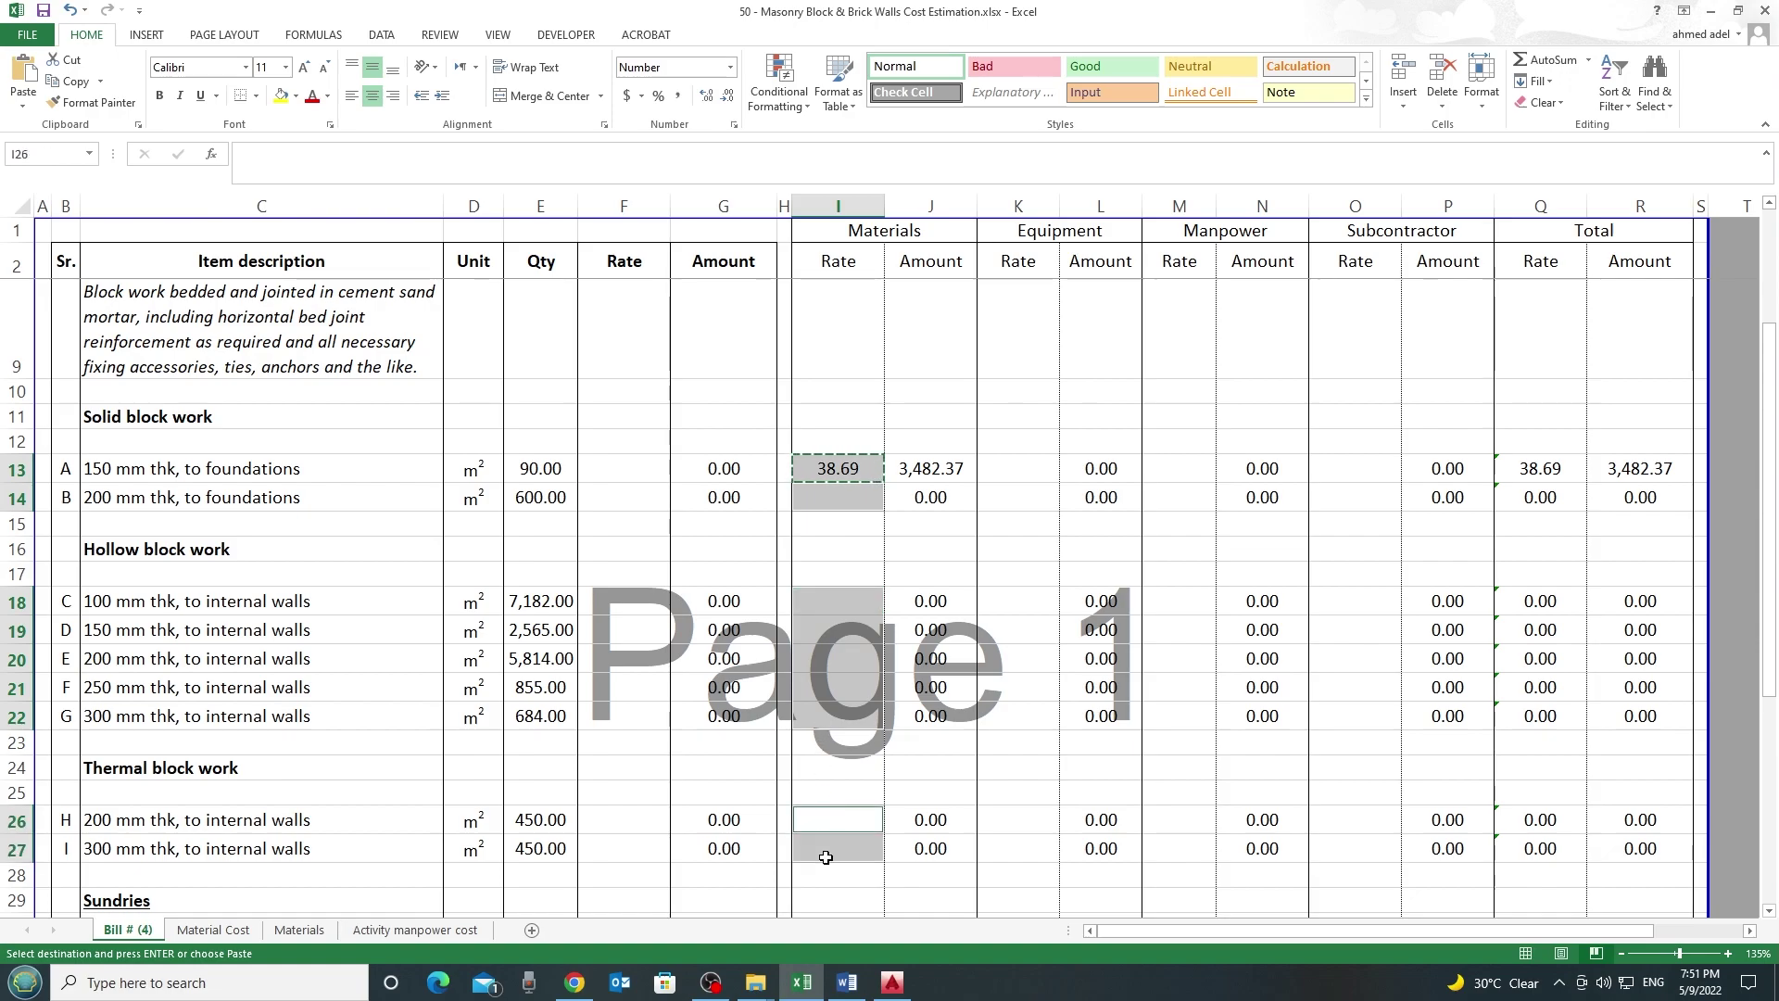
{"action": "key", "text": "alt+e"}
{"action": "key", "text": "s"}
{"action": "key", "text": "v"}
{"action": "key", "text": "f"}
{"action": "key", "text": "Return"}
{"action": "key", "text": "Escape"}
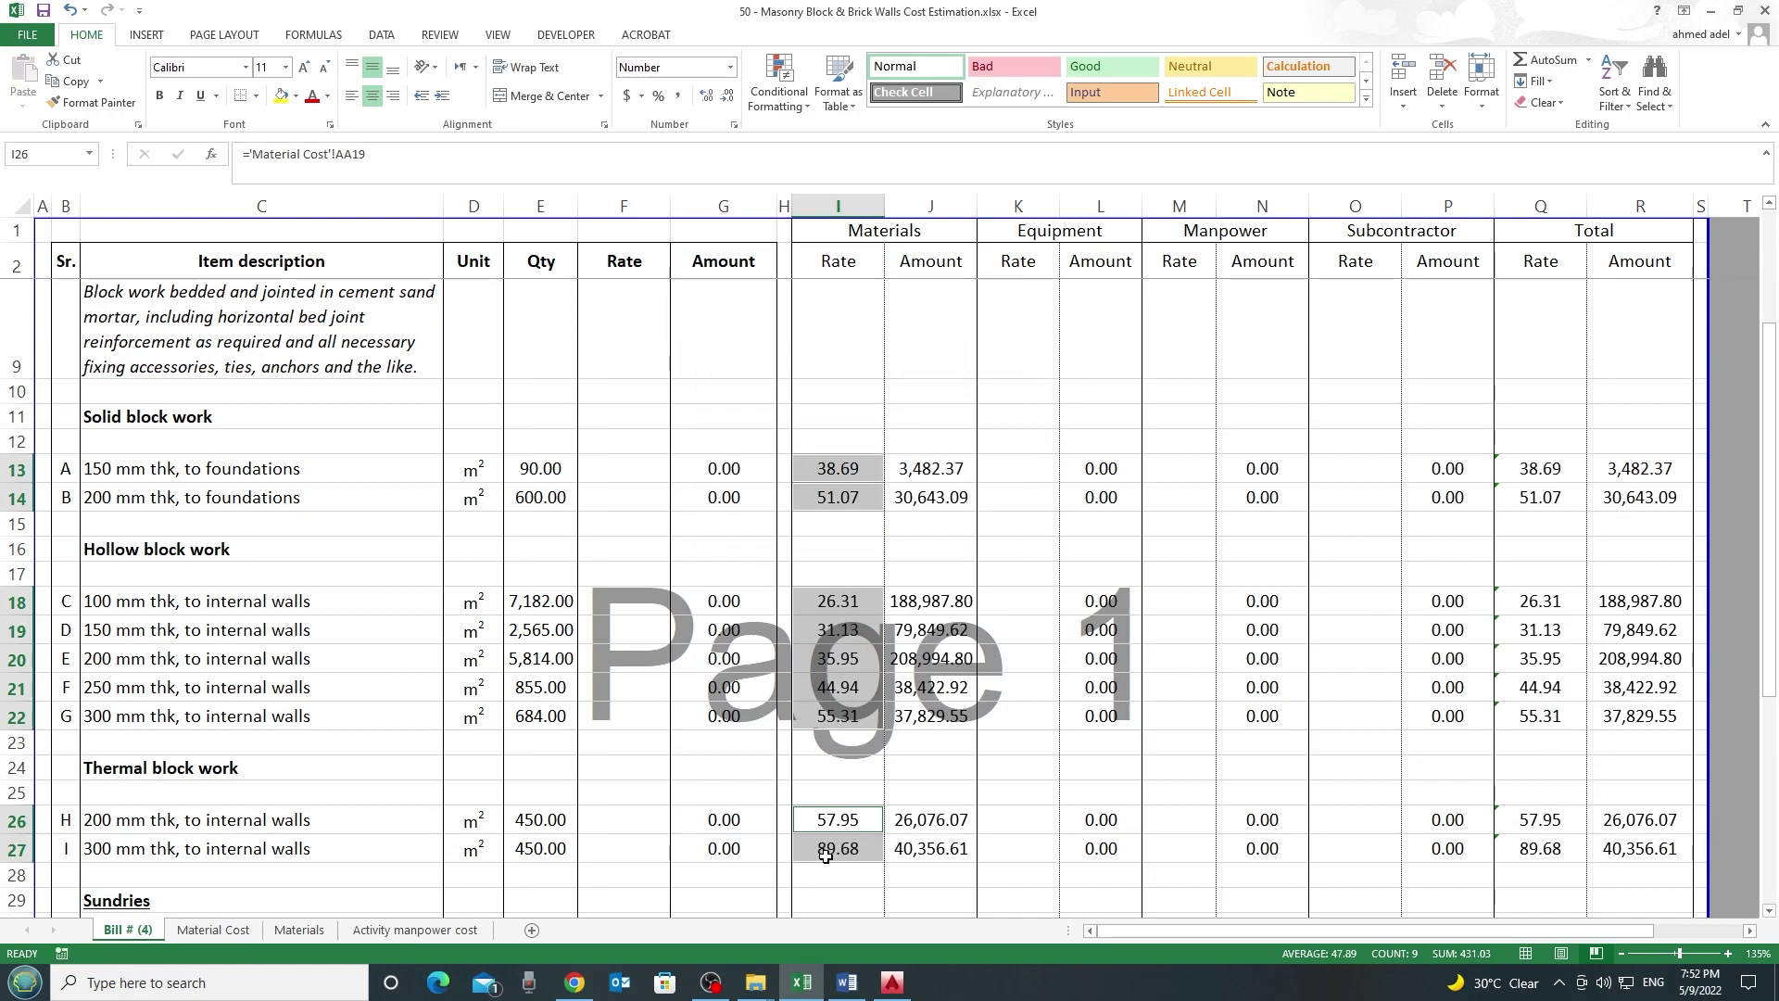
{"action": "left_click_drag", "start_coordinate": [836, 474], "coordinate": [836, 851]}
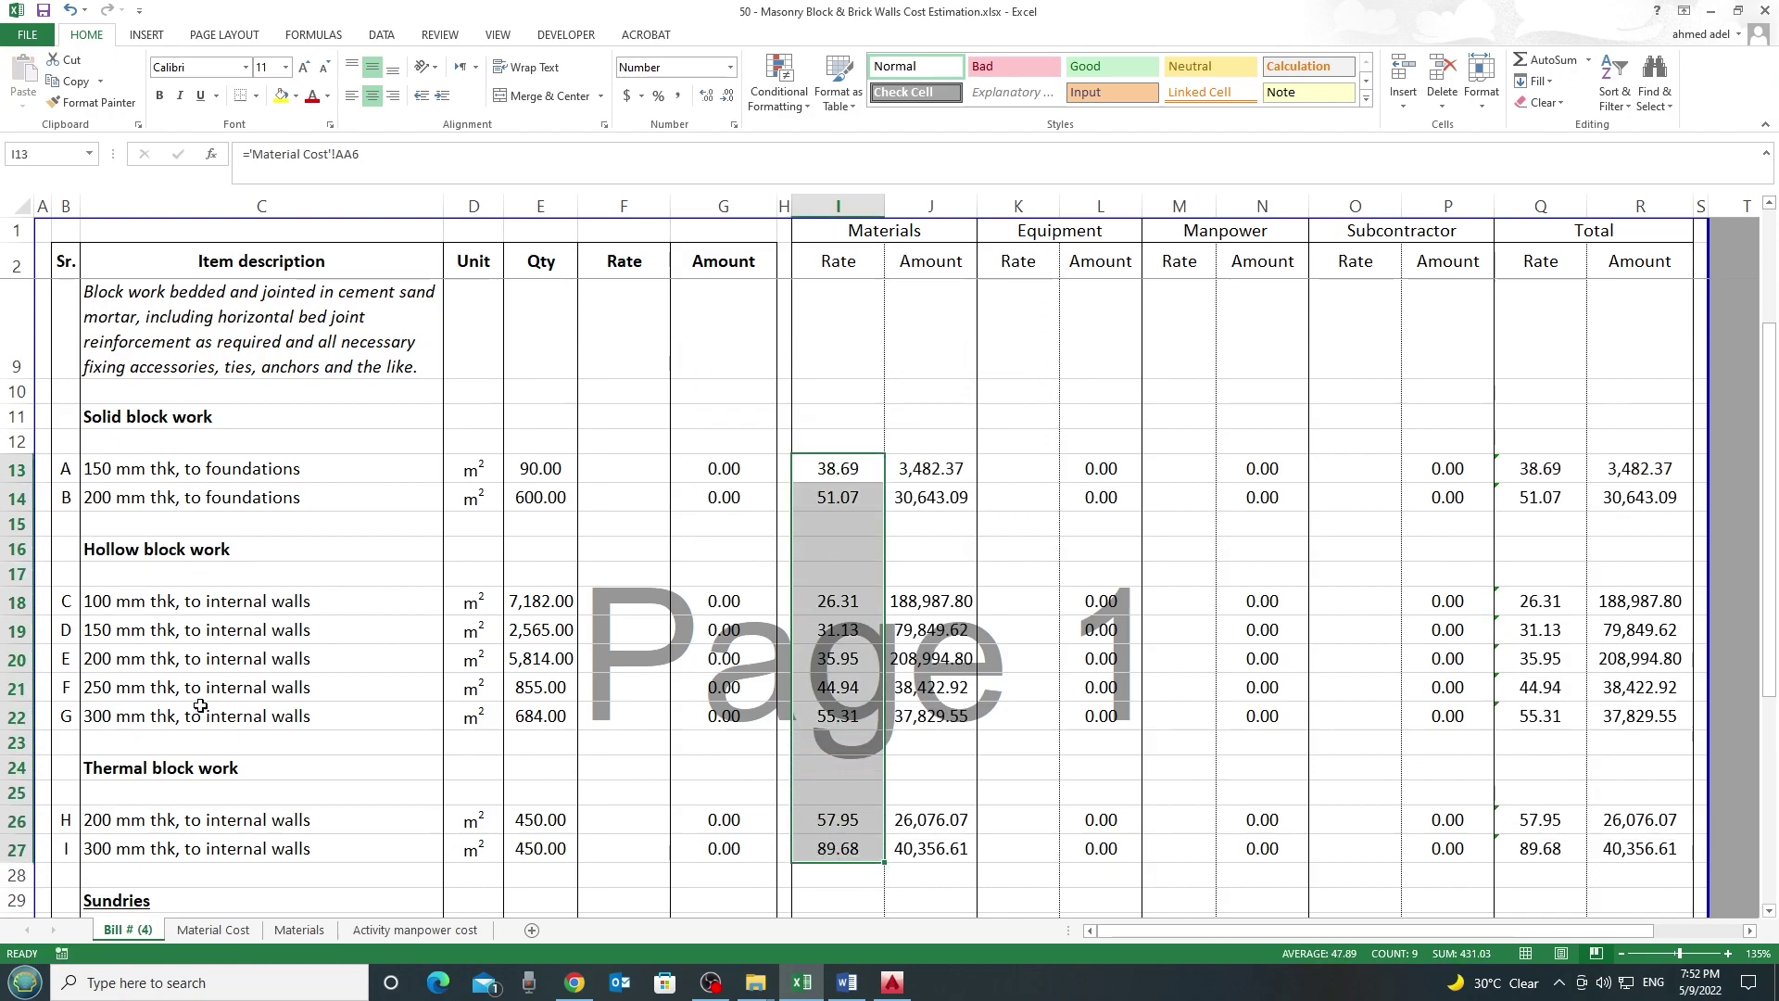
Enter an Equipment rate of 3 in K13 and copy it to K14, K18:K22 and K26:K27
{"action": "left_click", "coordinate": [1016, 470]}
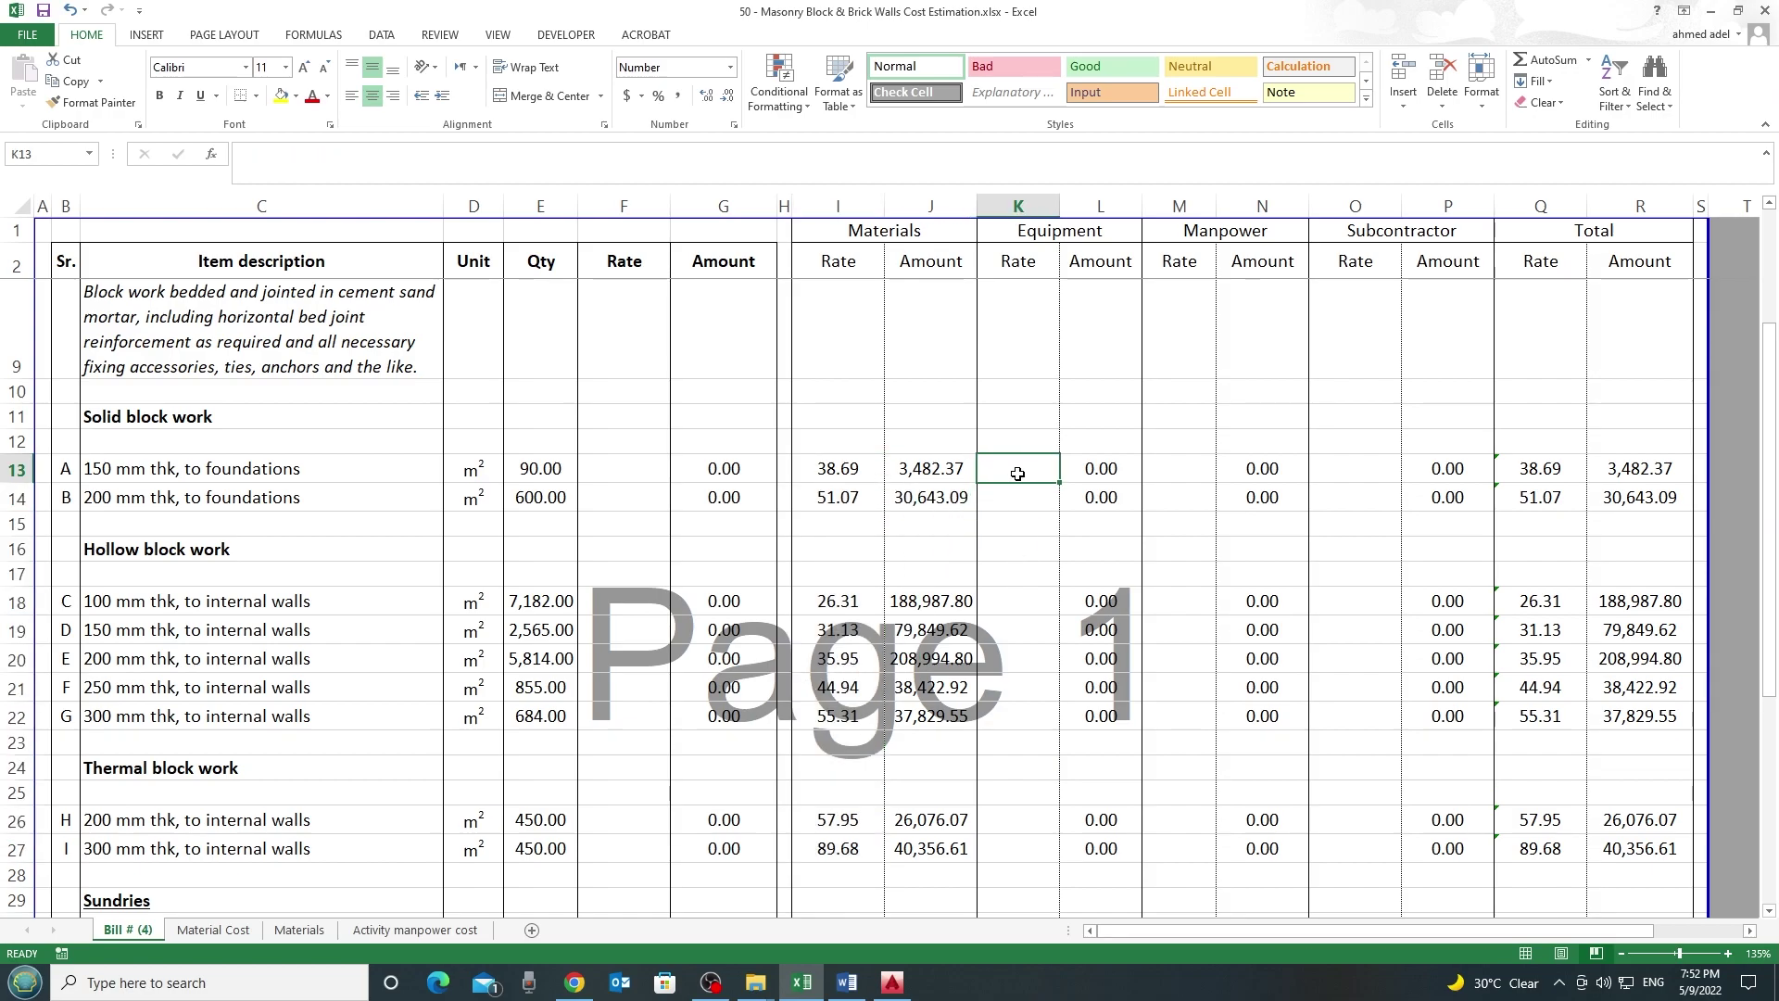
{"action": "type", "text": "3"}
{"action": "key", "text": "Return"}
{"action": "left_click", "coordinate": [1017, 474]}
{"action": "key", "text": "ctrl+c"}
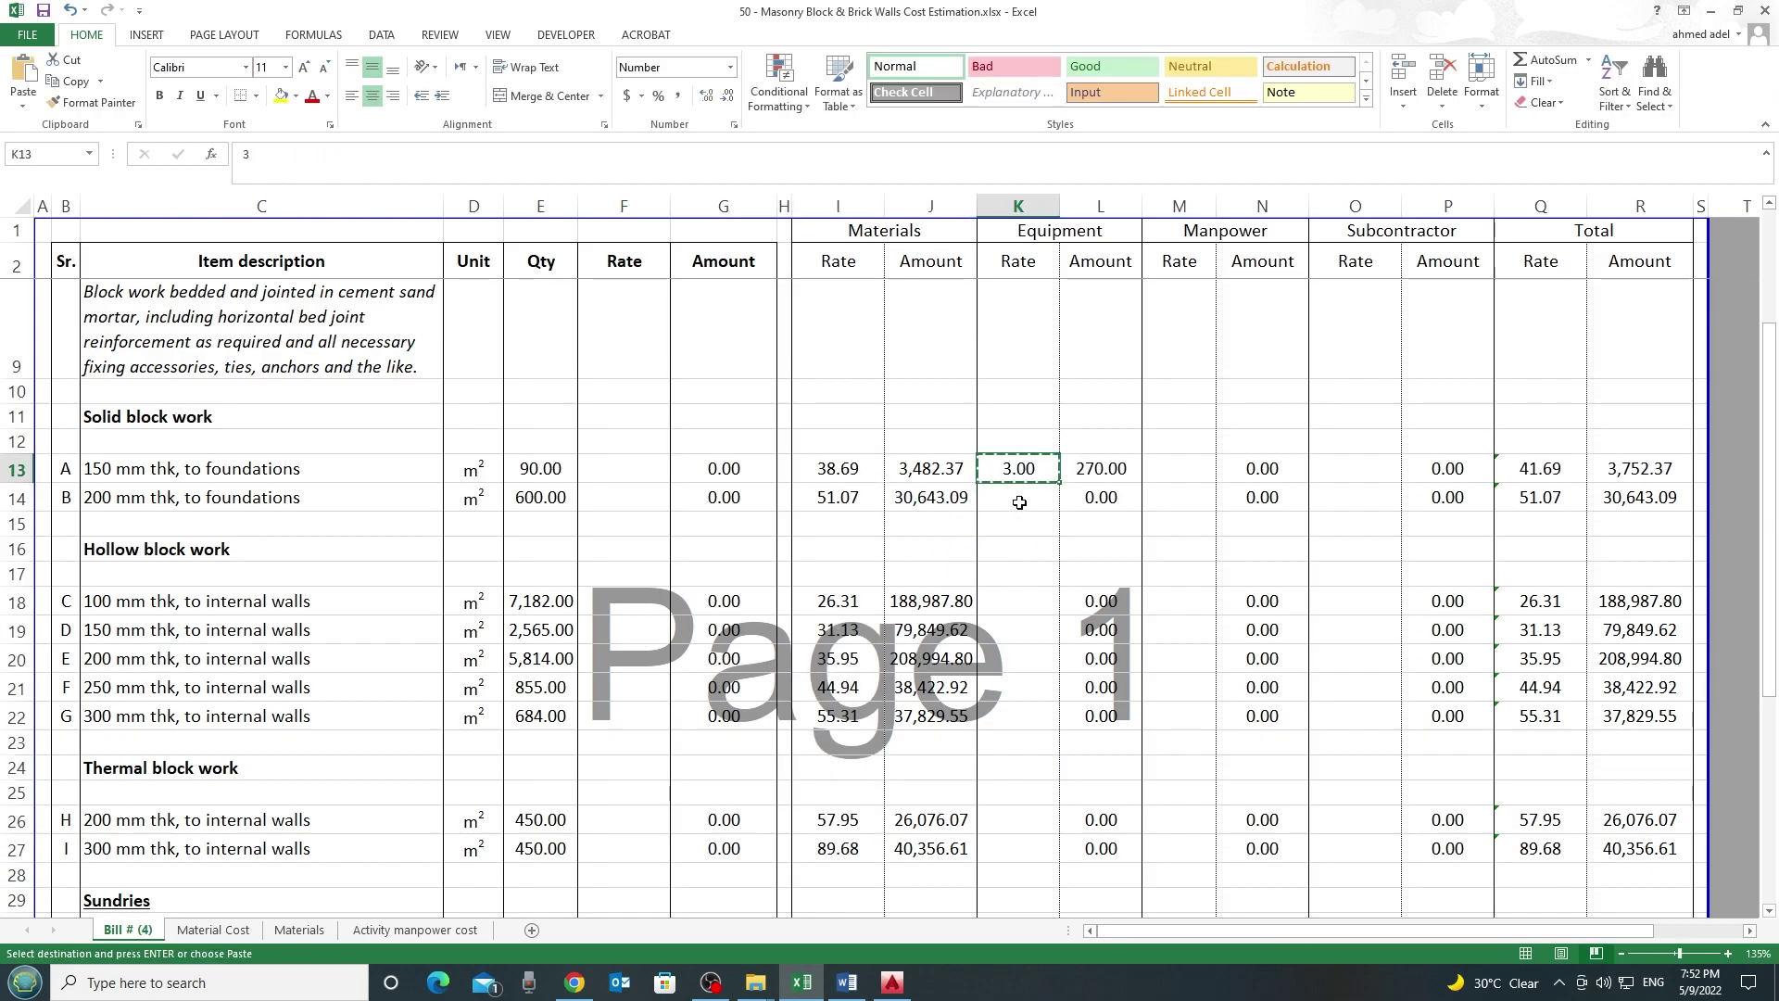
{"action": "left_click", "coordinate": [1020, 505]}
{"action": "left_click_drag", "start_coordinate": [1012, 601], "coordinate": [1004, 718]}
{"action": "left_click_drag", "start_coordinate": [1001, 817], "coordinate": [1001, 845]}
{"action": "key", "text": "Return"}
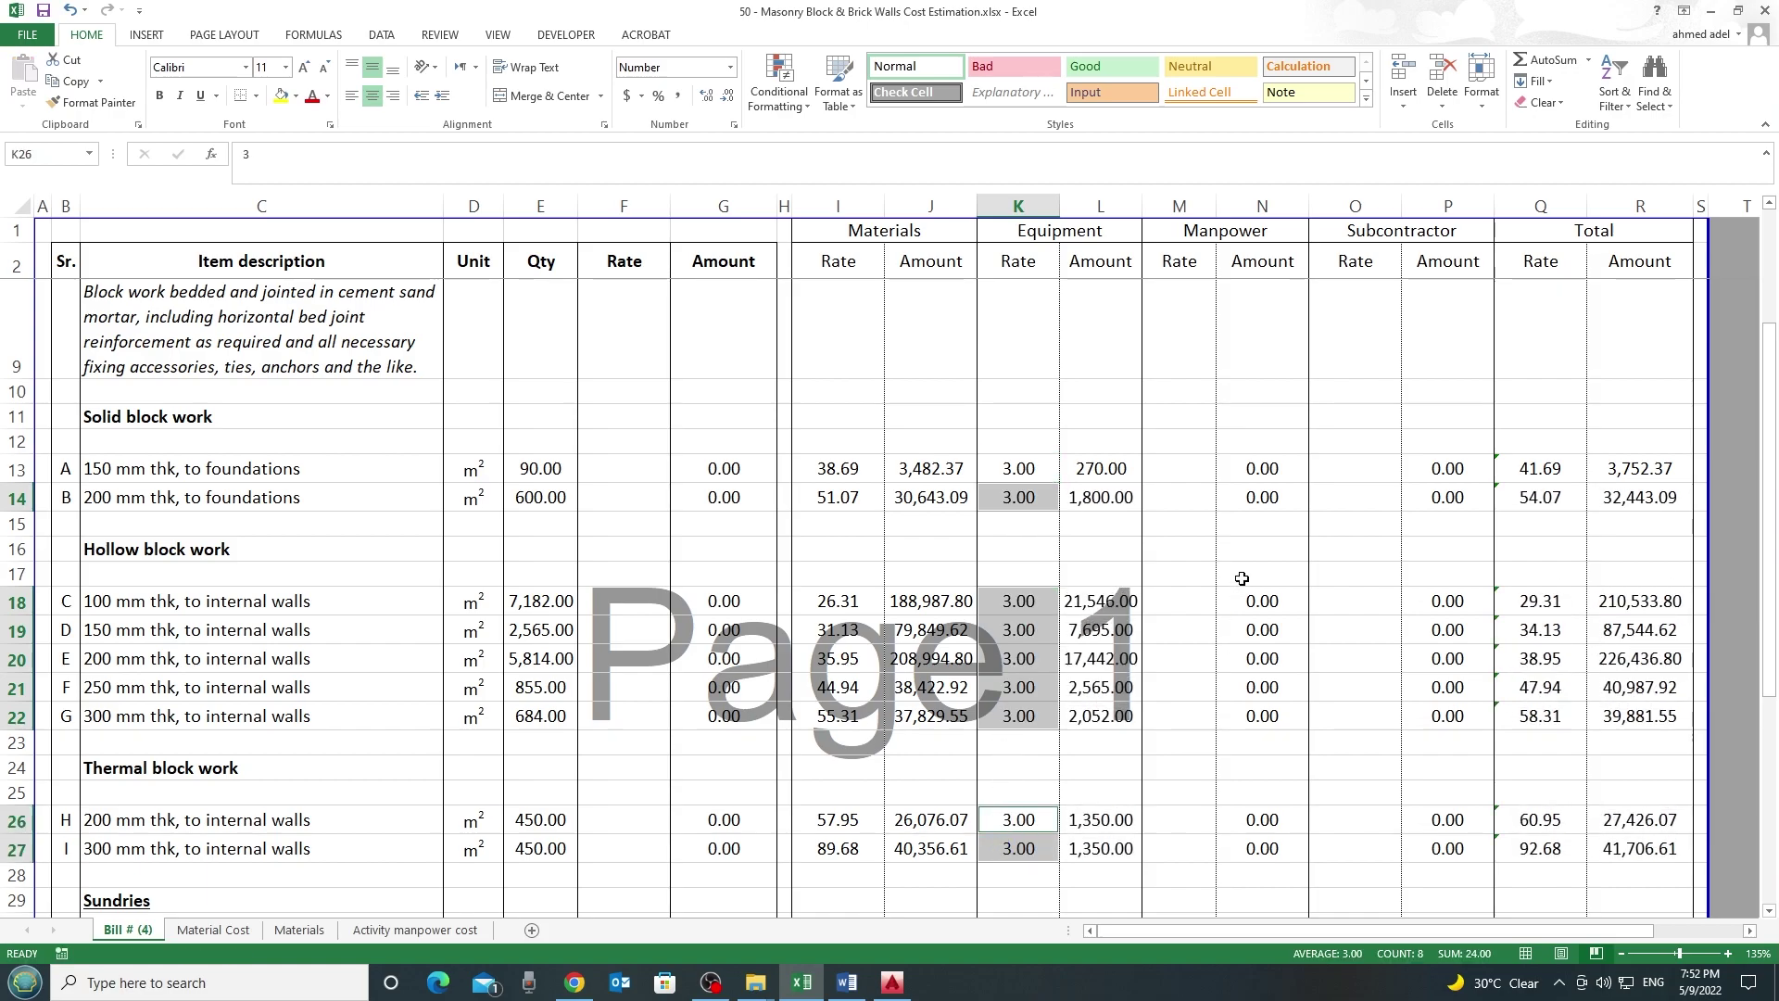
Link the Manpower rate in M13 to the block work installation cost per unit in 'Activity manpower cost'!J33
{"action": "left_click", "coordinate": [1171, 469]}
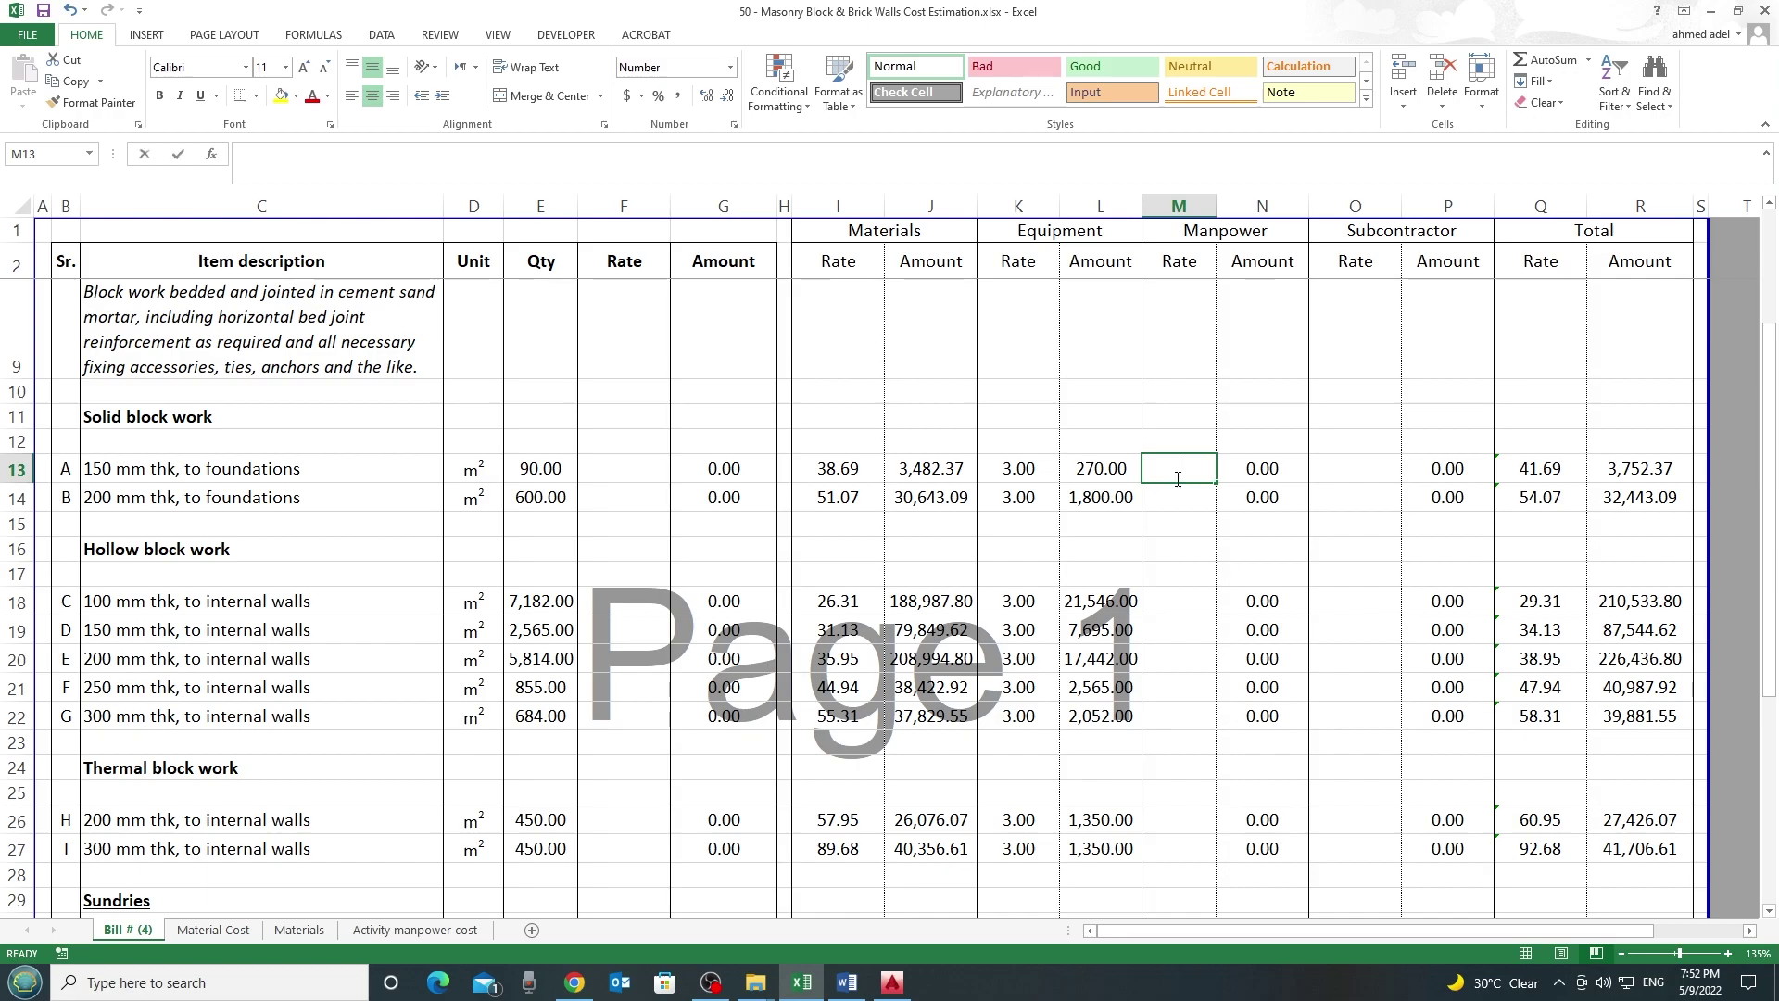
{"action": "type", "text": "="}
{"action": "left_click", "coordinate": [416, 929]}
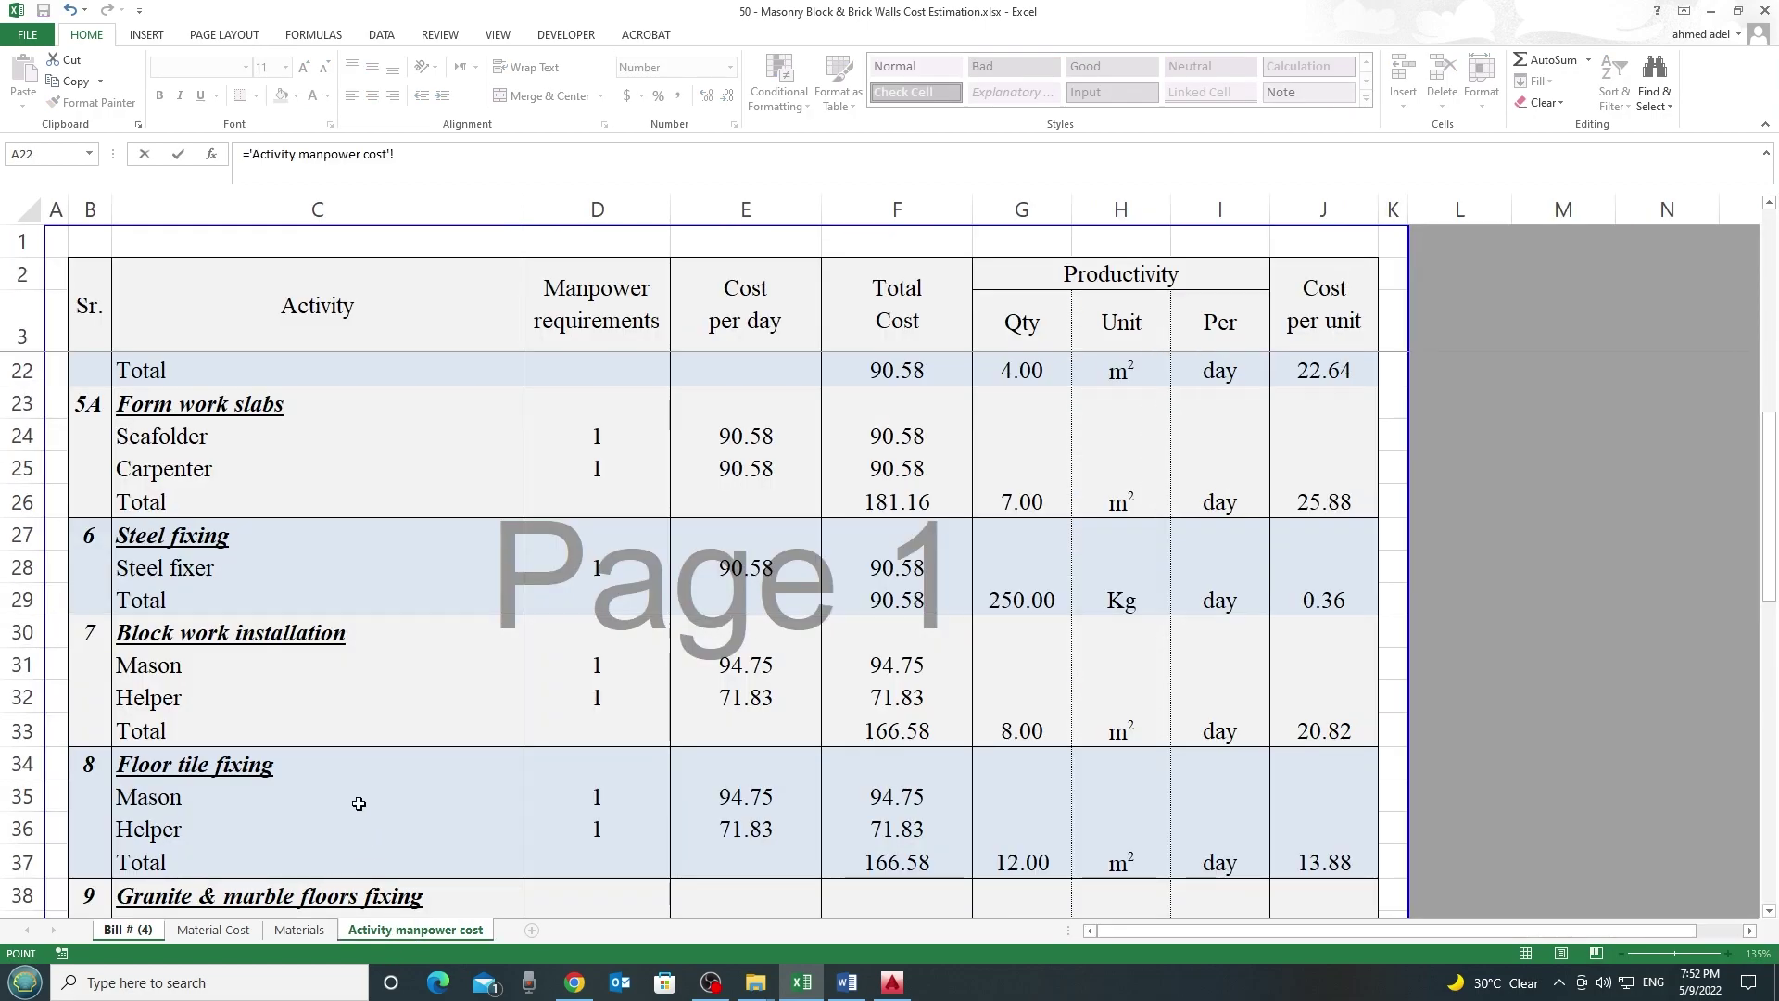
{"action": "left_click", "coordinate": [1328, 731]}
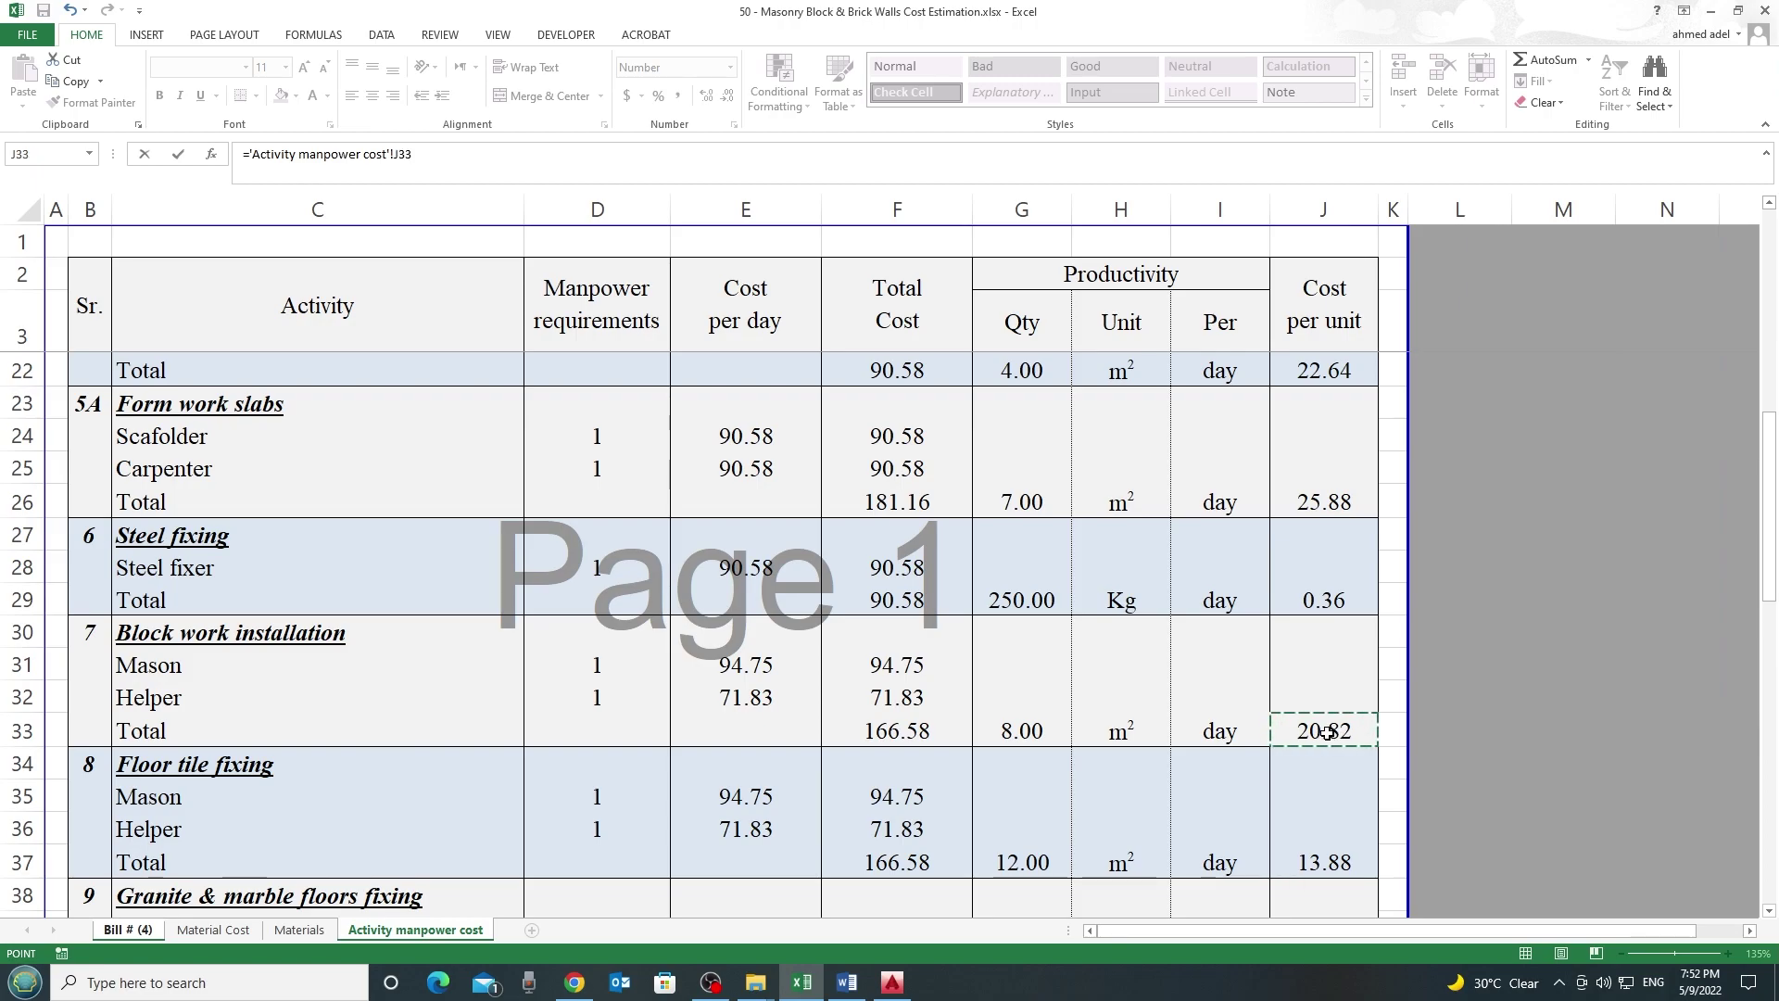
{"action": "key", "text": "Return"}
Set the Manpower rate in M14 to =M$13, locking the row reference
{"action": "type", "text": "="}
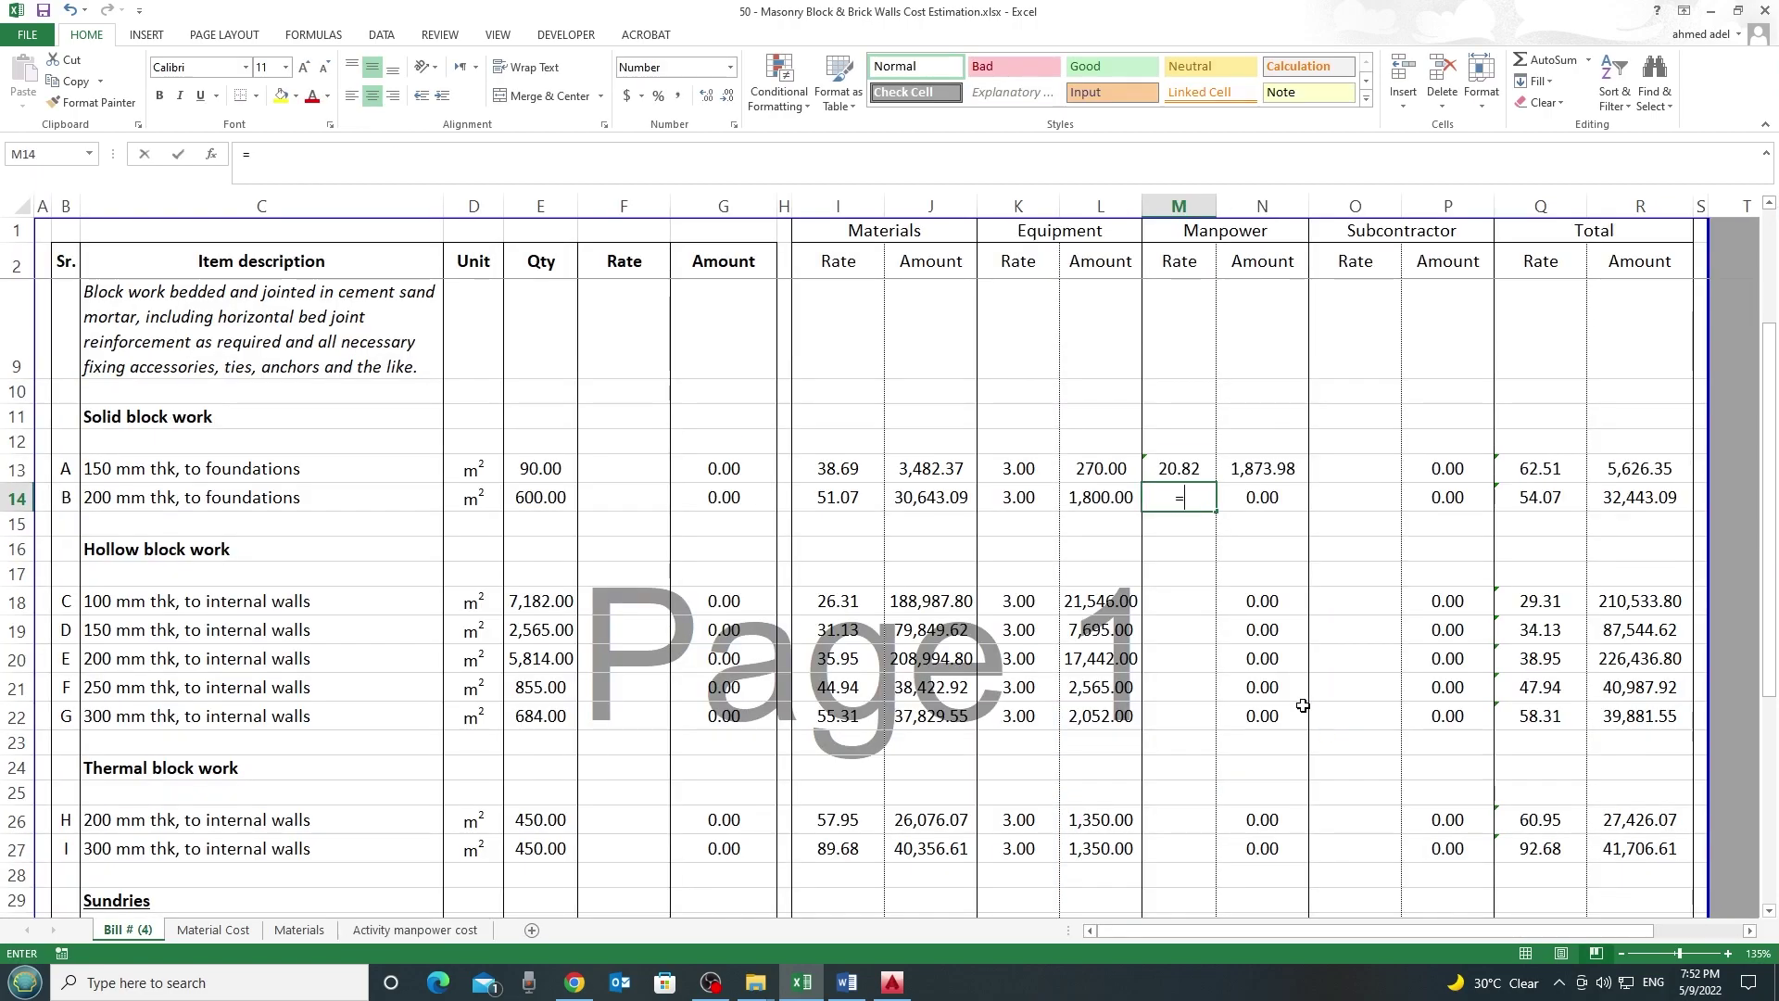
{"action": "left_click", "coordinate": [1179, 468]}
{"action": "key", "text": "F4"}
{"action": "key", "text": "F4"}
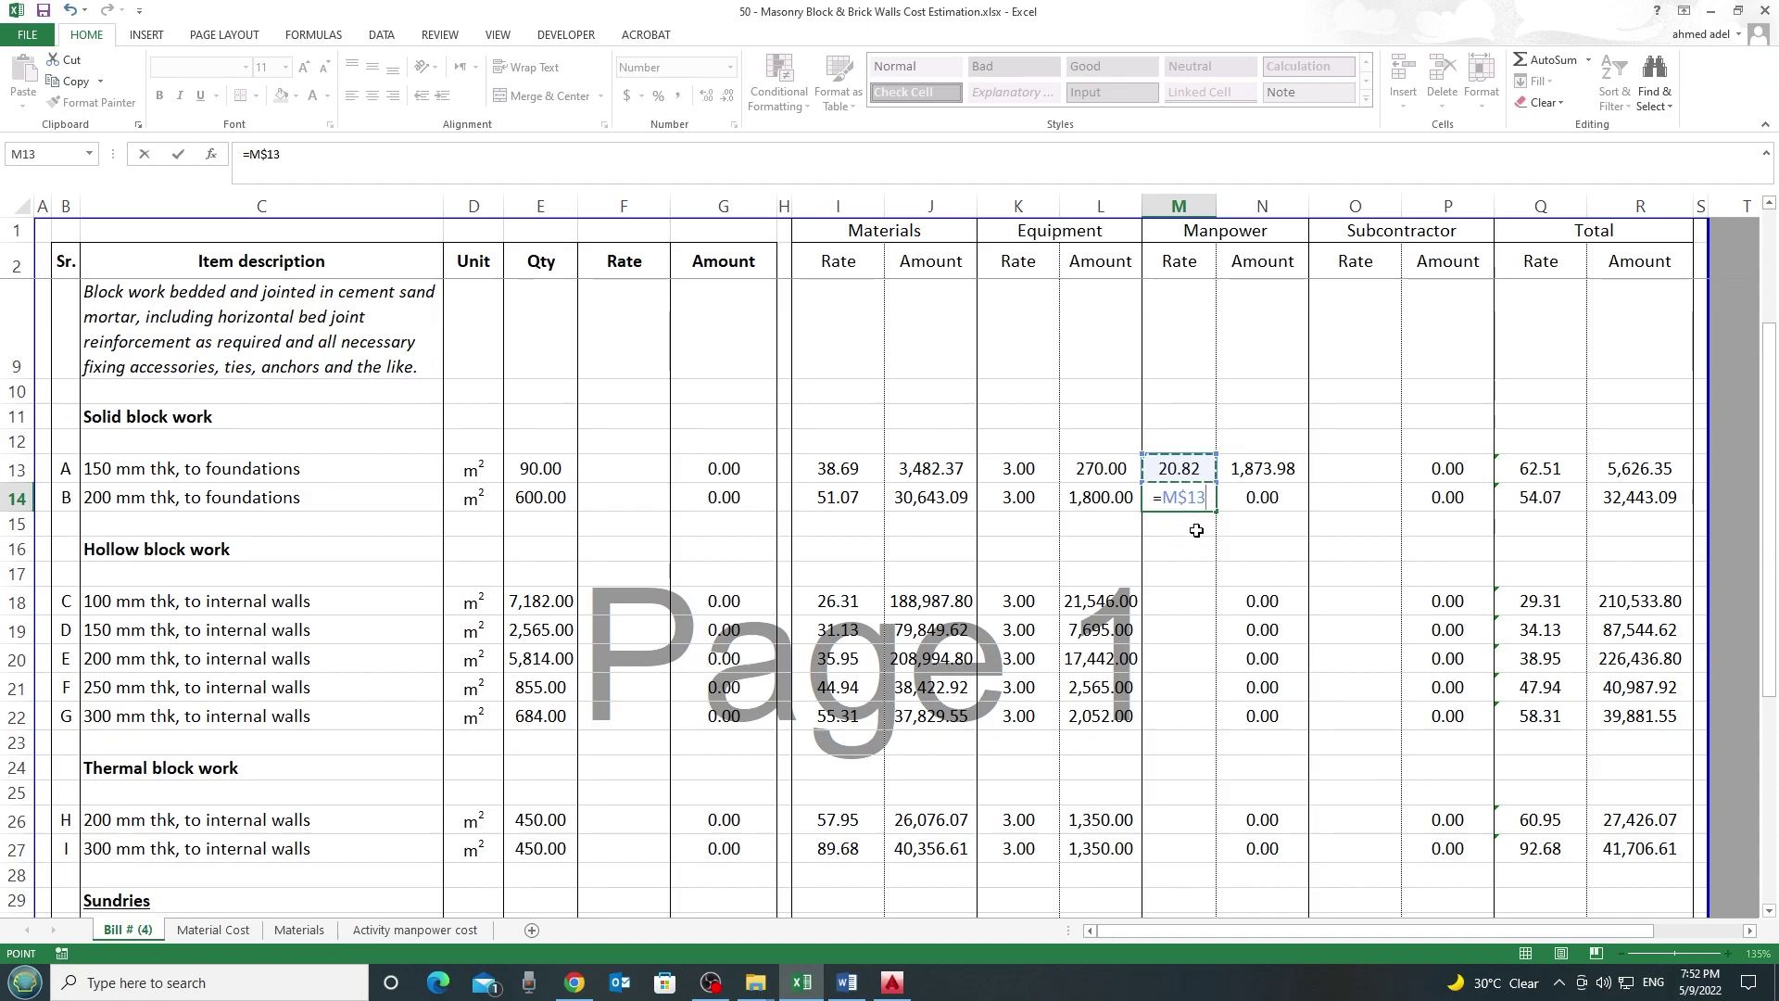
{"action": "key", "text": "Return"}
Copy the Manpower rate formula from M14 to M18:M22 and M26:M27 for the hollow and thermal block items
{"action": "left_click", "coordinate": [1195, 497]}
{"action": "key", "text": "ctrl+c"}
{"action": "left_click_drag", "start_coordinate": [1170, 602], "coordinate": [1169, 719]}
{"action": "left_click_drag", "start_coordinate": [1193, 820], "coordinate": [1179, 864], "text": "ctrl"}
{"action": "key", "text": "alt+e"}
{"action": "key", "text": "s"}
{"action": "key", "text": "Return"}
{"action": "key", "text": "Escape"}
{"action": "left_click", "coordinate": [1176, 554]}
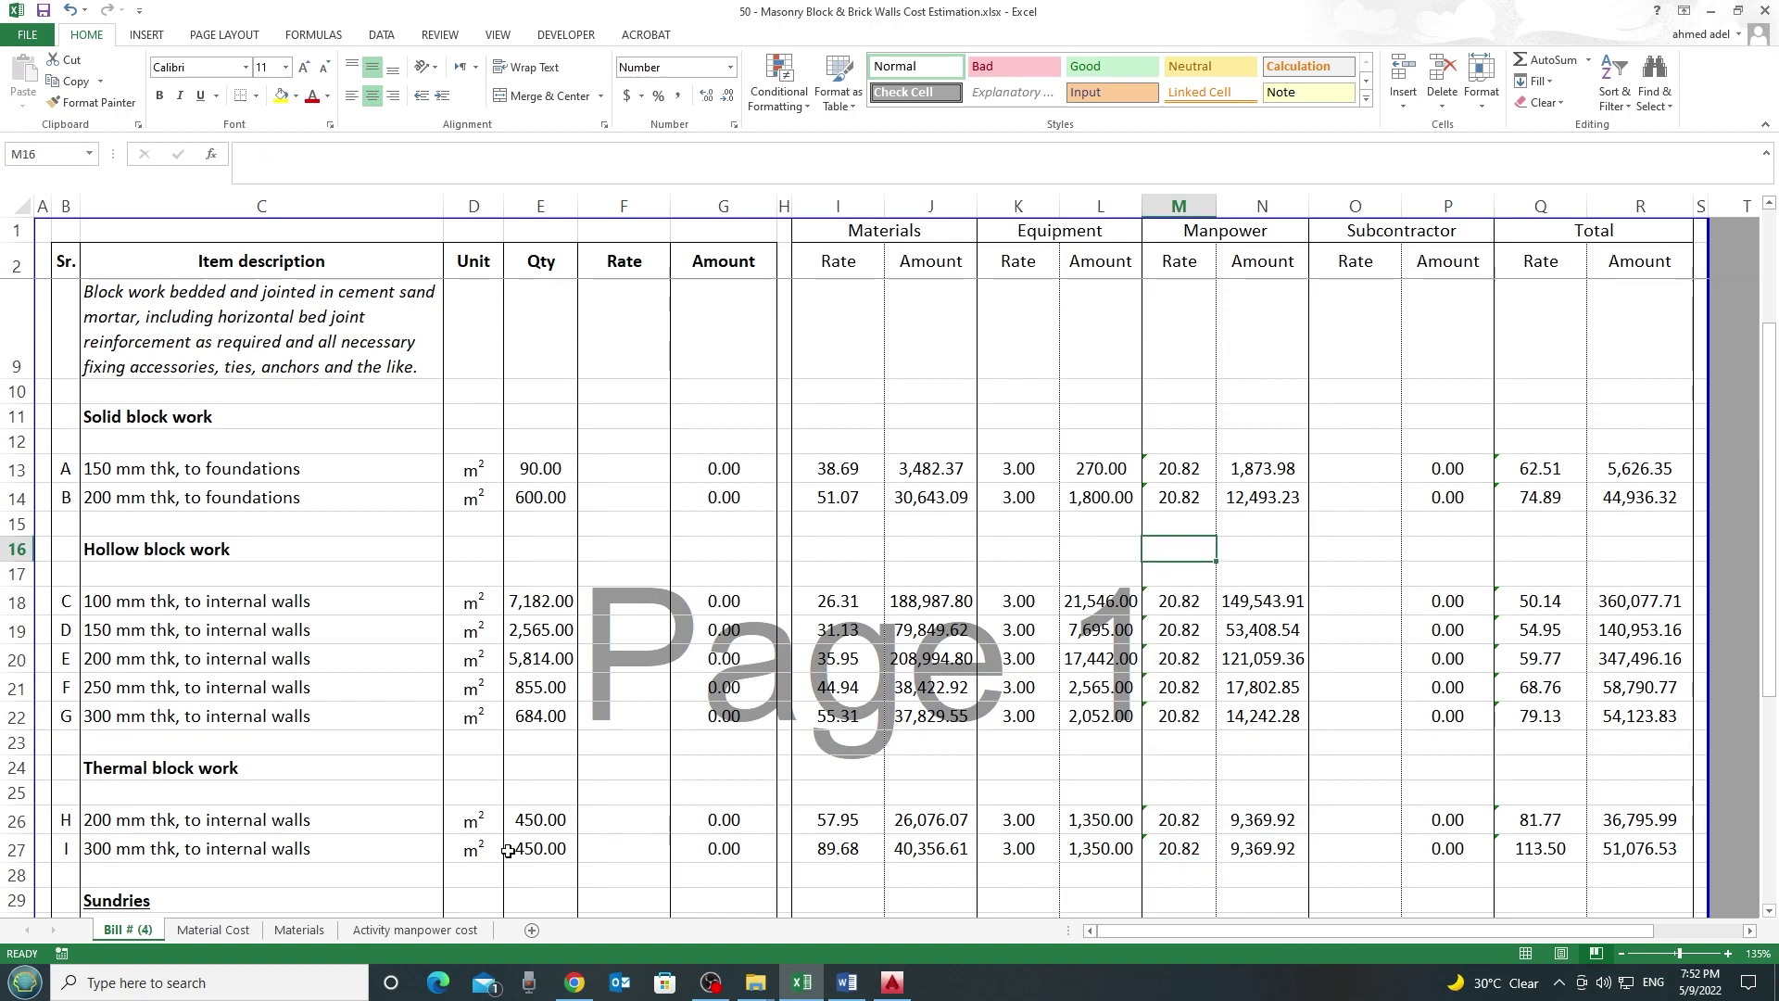
Review the Activity manpower cost and Material Cost sheets, then examine the bill's Total Rate formula in Q13 and the rates through Q27
{"action": "left_click", "coordinate": [421, 930]}
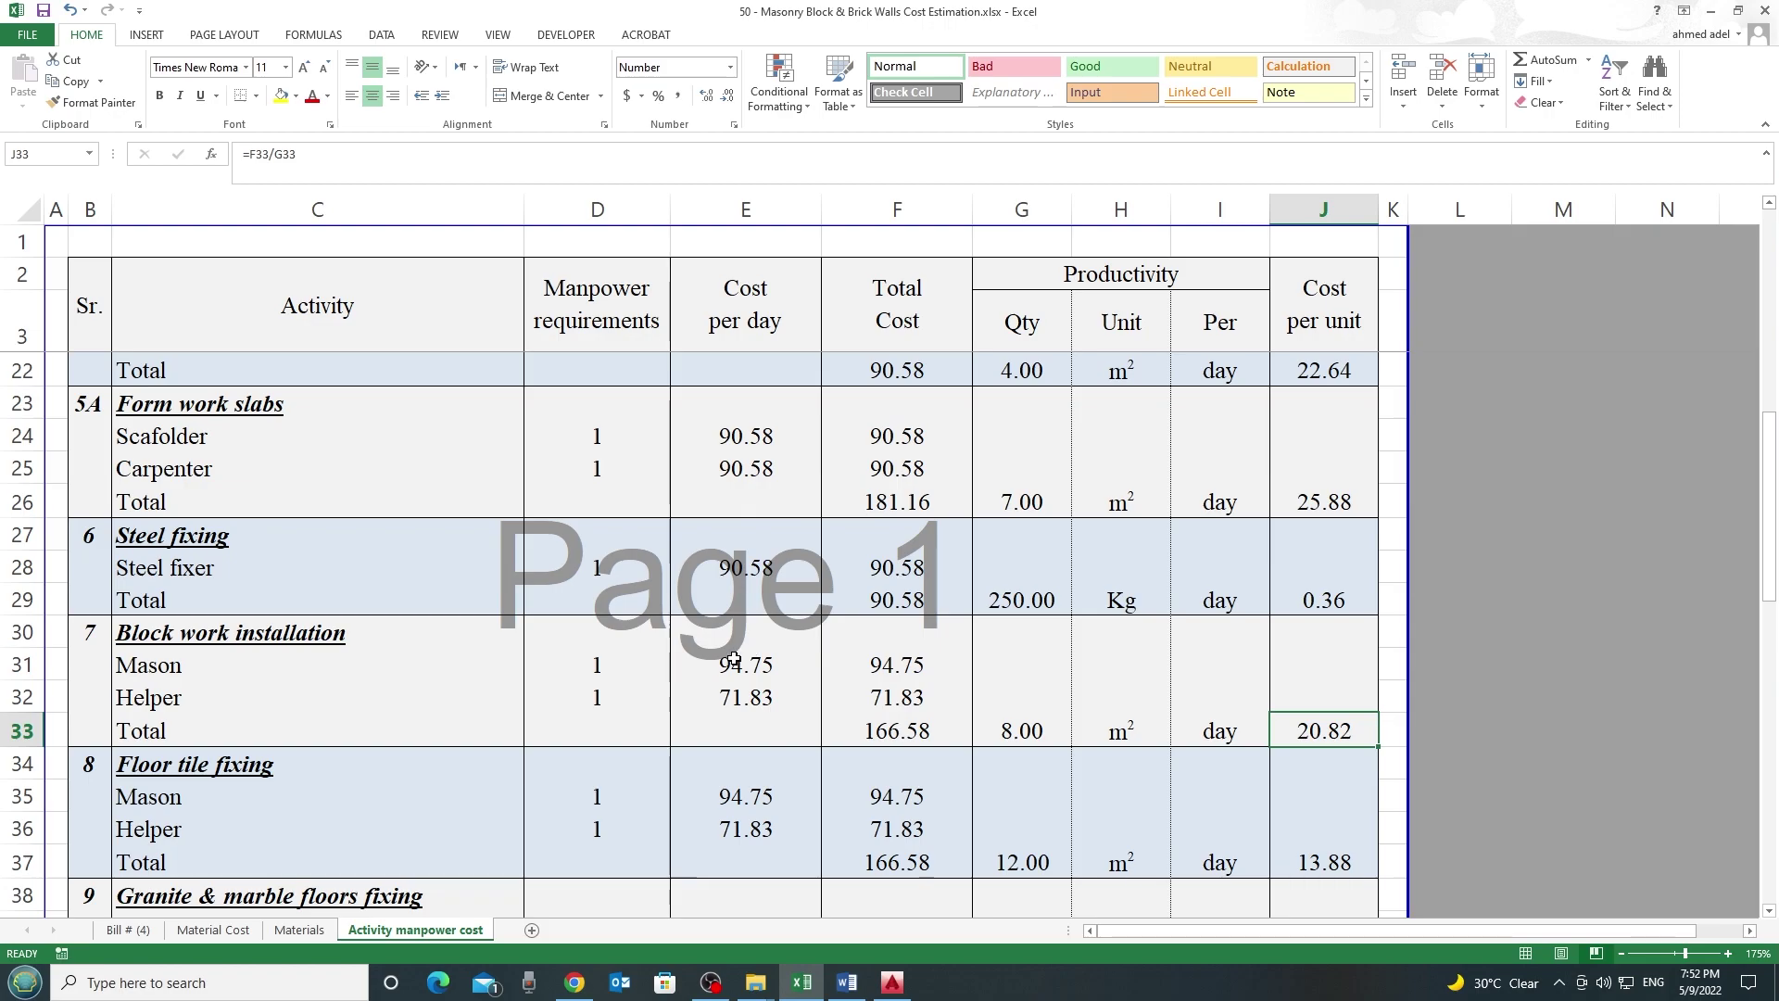
{"action": "left_click", "coordinate": [214, 930]}
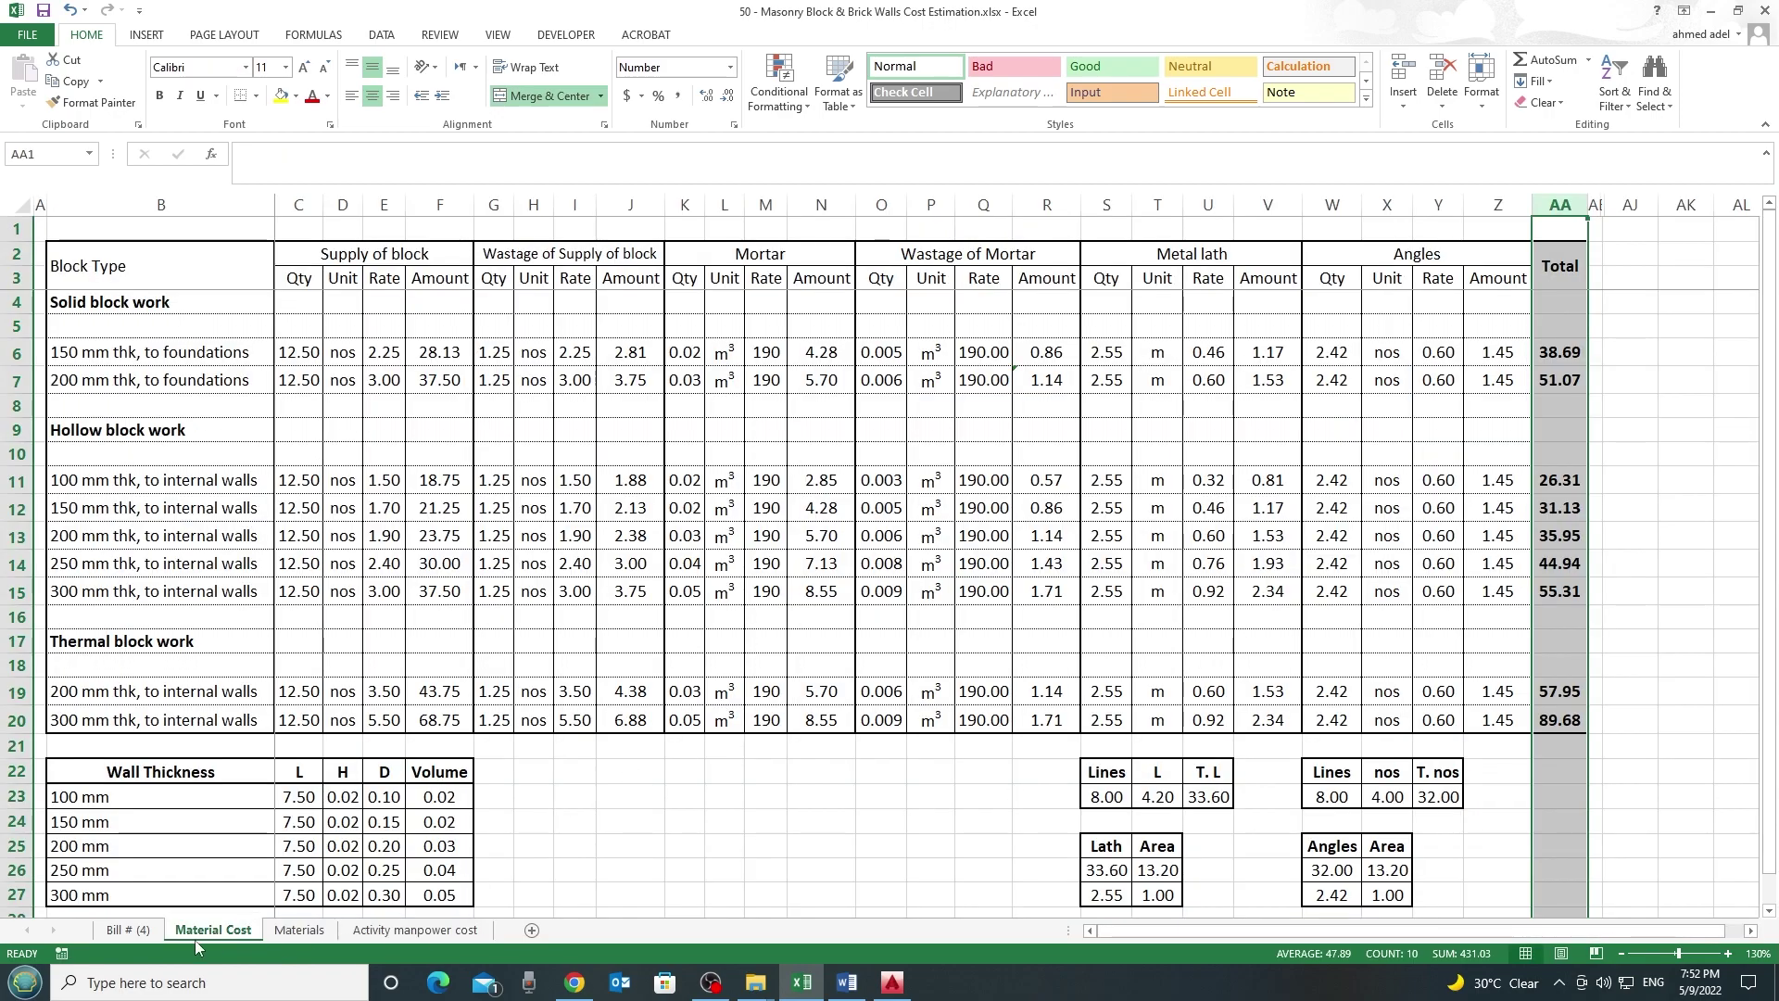
{"action": "left_click", "coordinate": [128, 931]}
{"action": "scroll", "coordinate": [1353, 512], "scroll_direction": "down", "scroll_amount": 2}
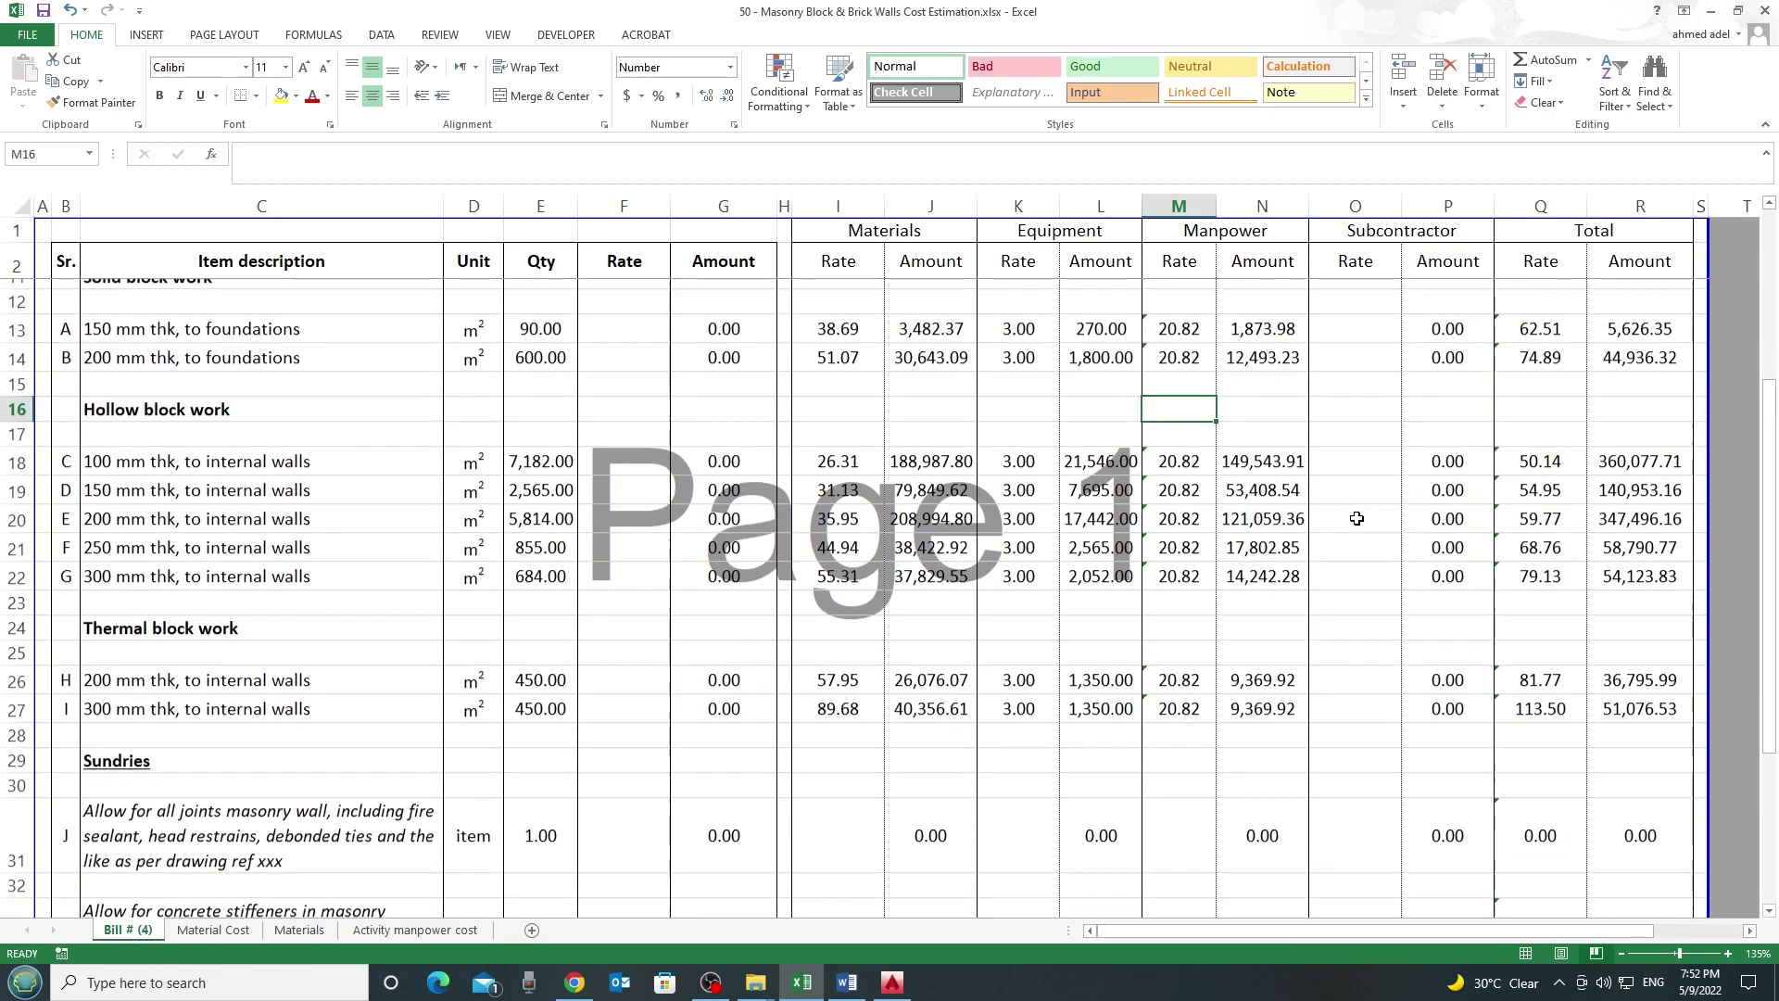
{"action": "scroll", "coordinate": [1278, 568], "scroll_direction": "up", "scroll_amount": 2}
{"action": "left_click", "coordinate": [1541, 468]}
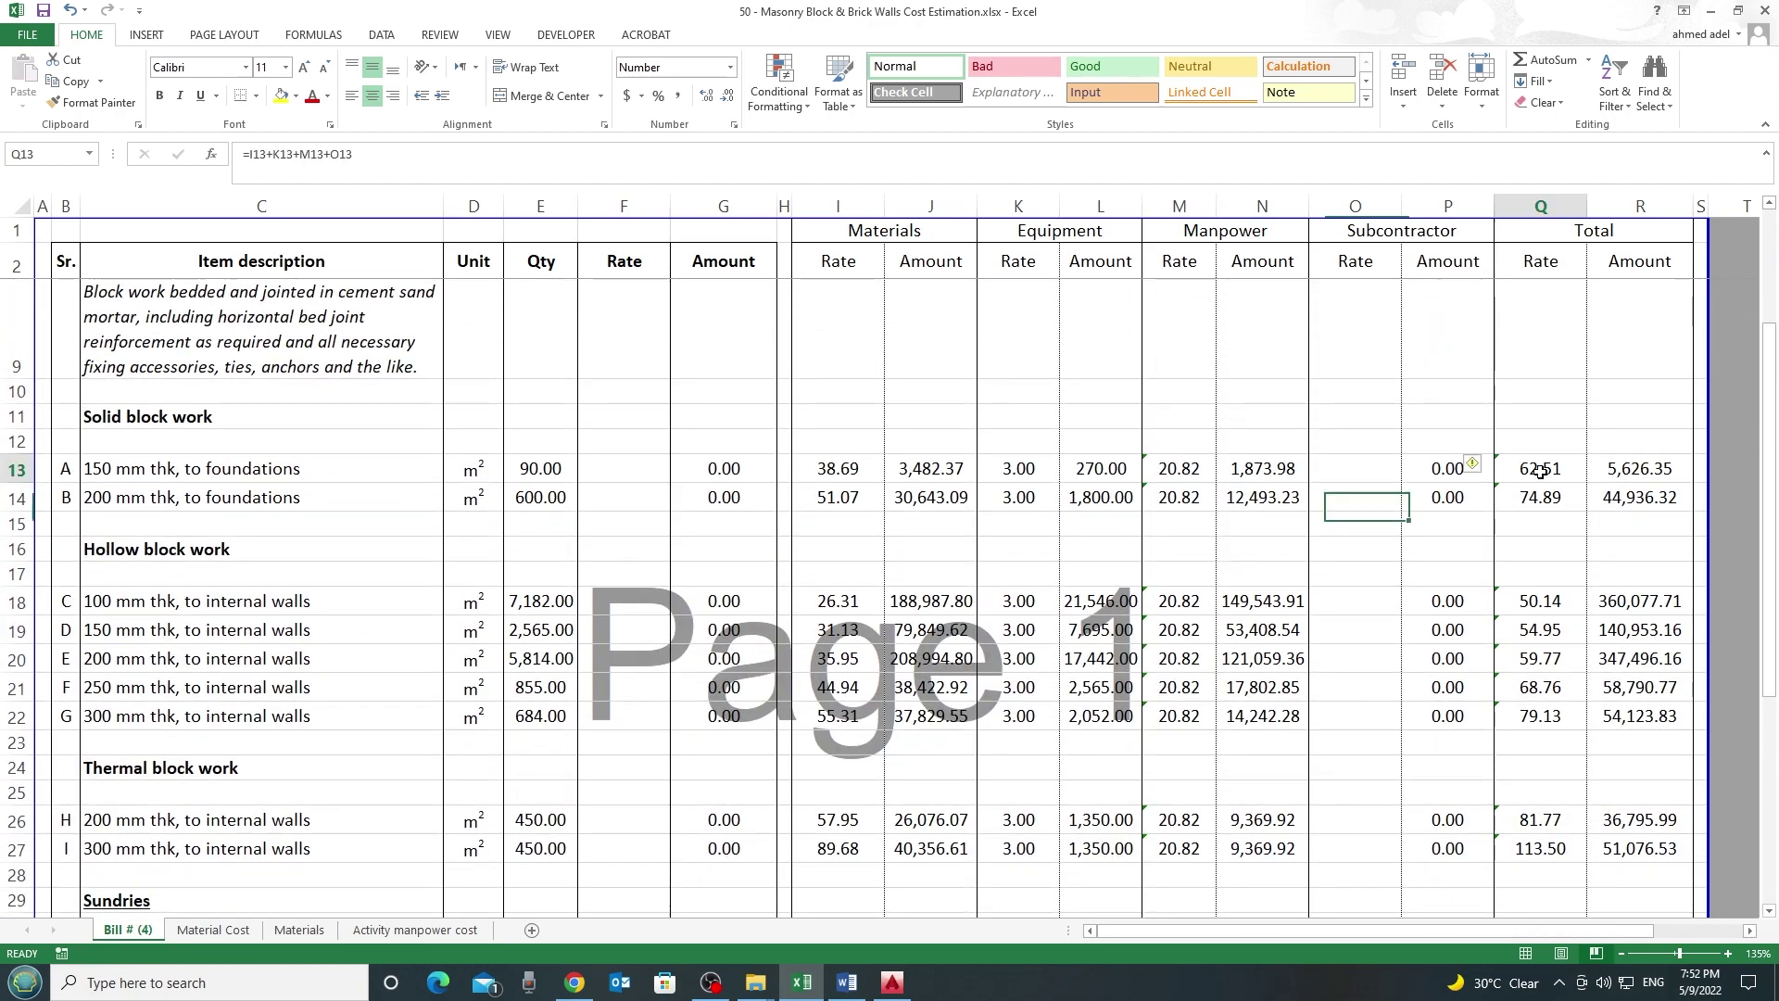
{"action": "double_click", "coordinate": [1545, 475]}
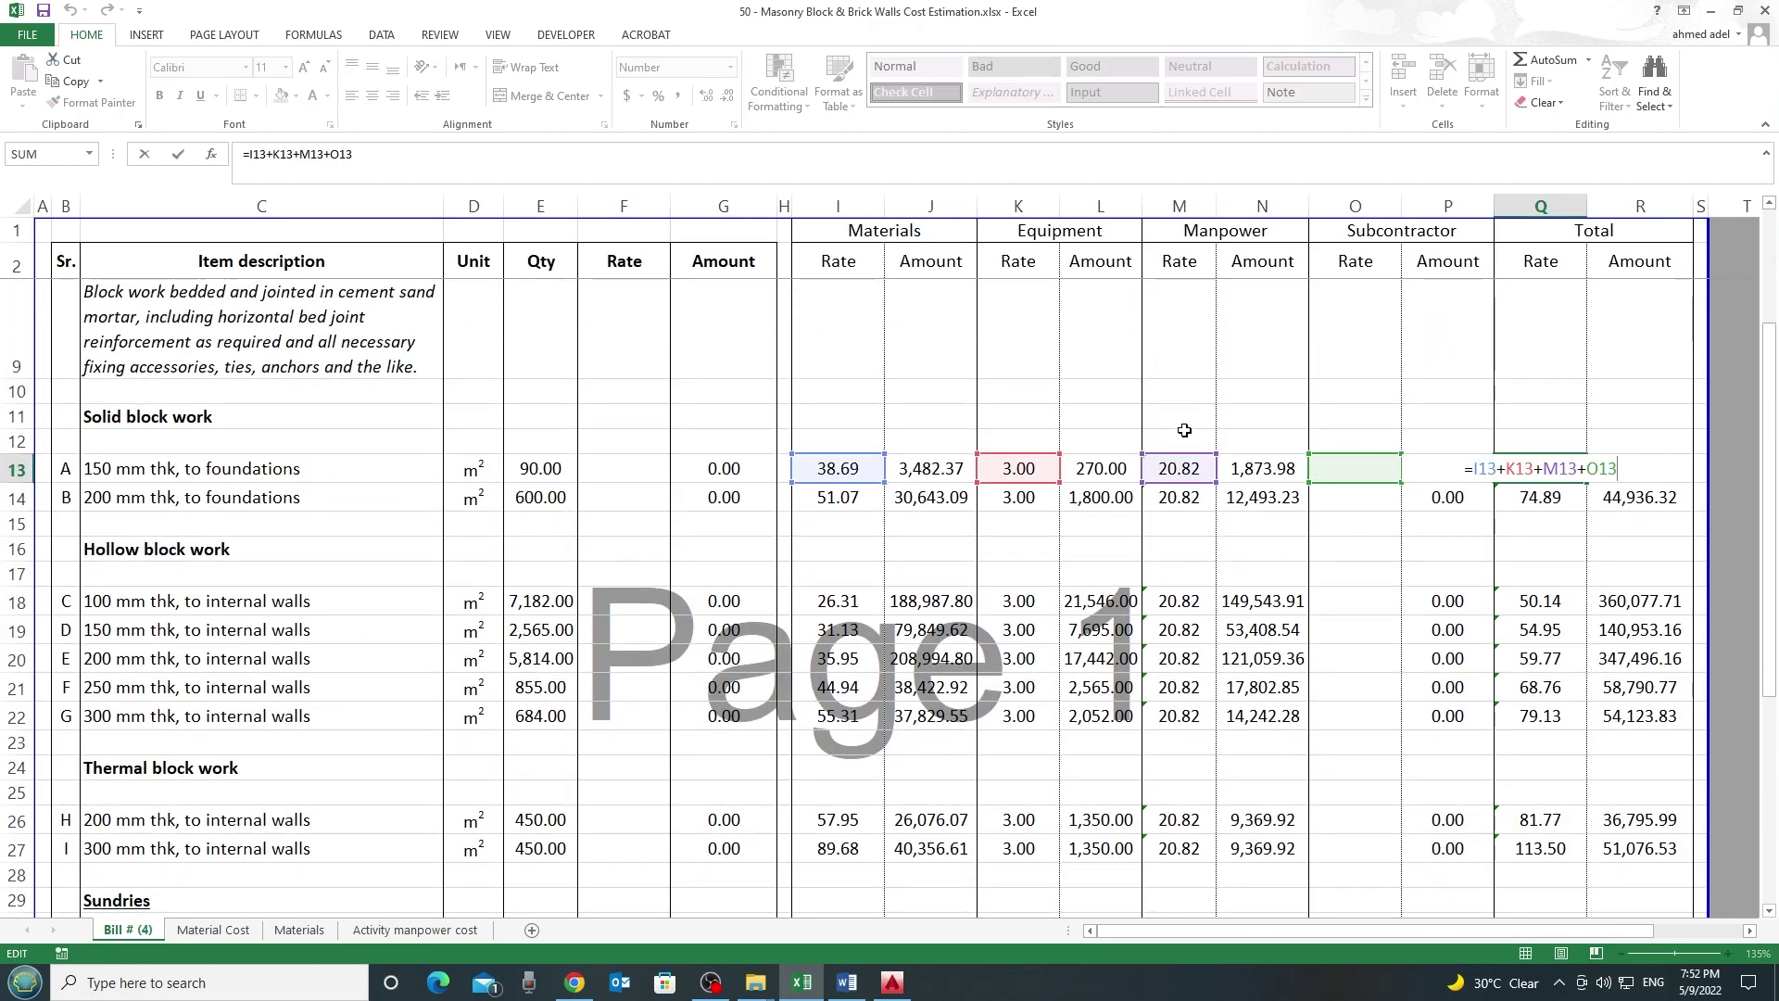
{"action": "key", "text": "Escape"}
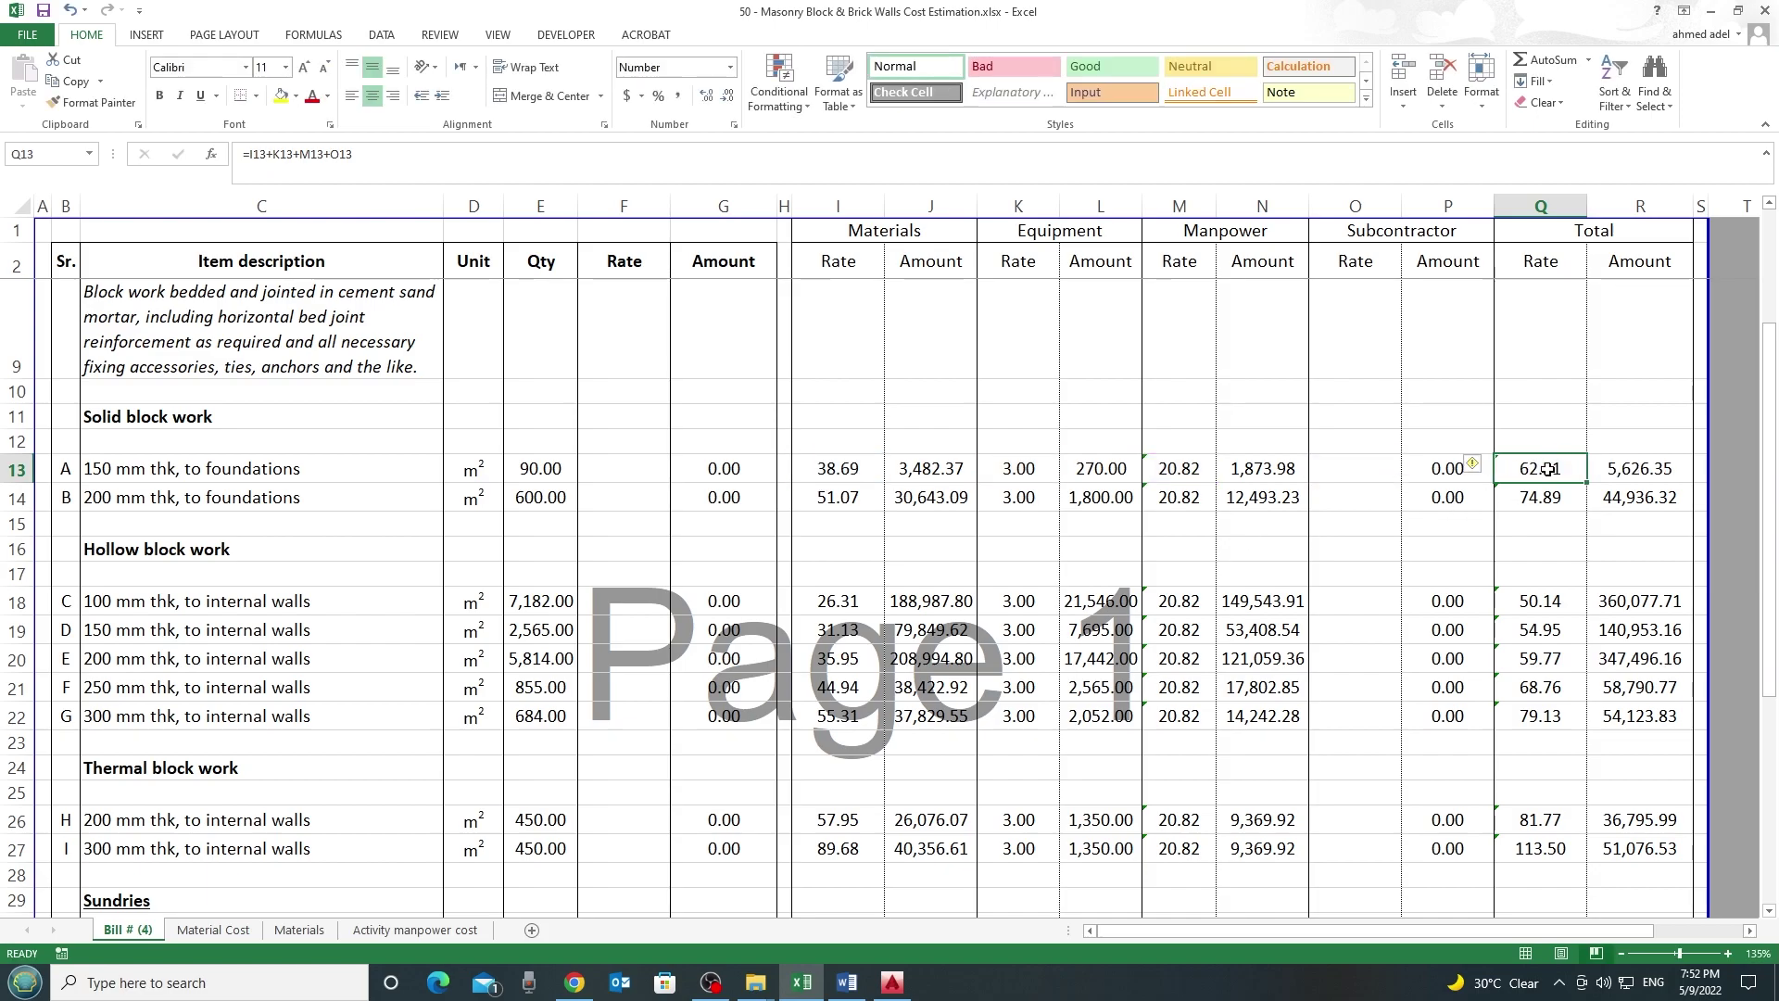
{"action": "left_click", "coordinate": [1542, 838], "text": "shift"}
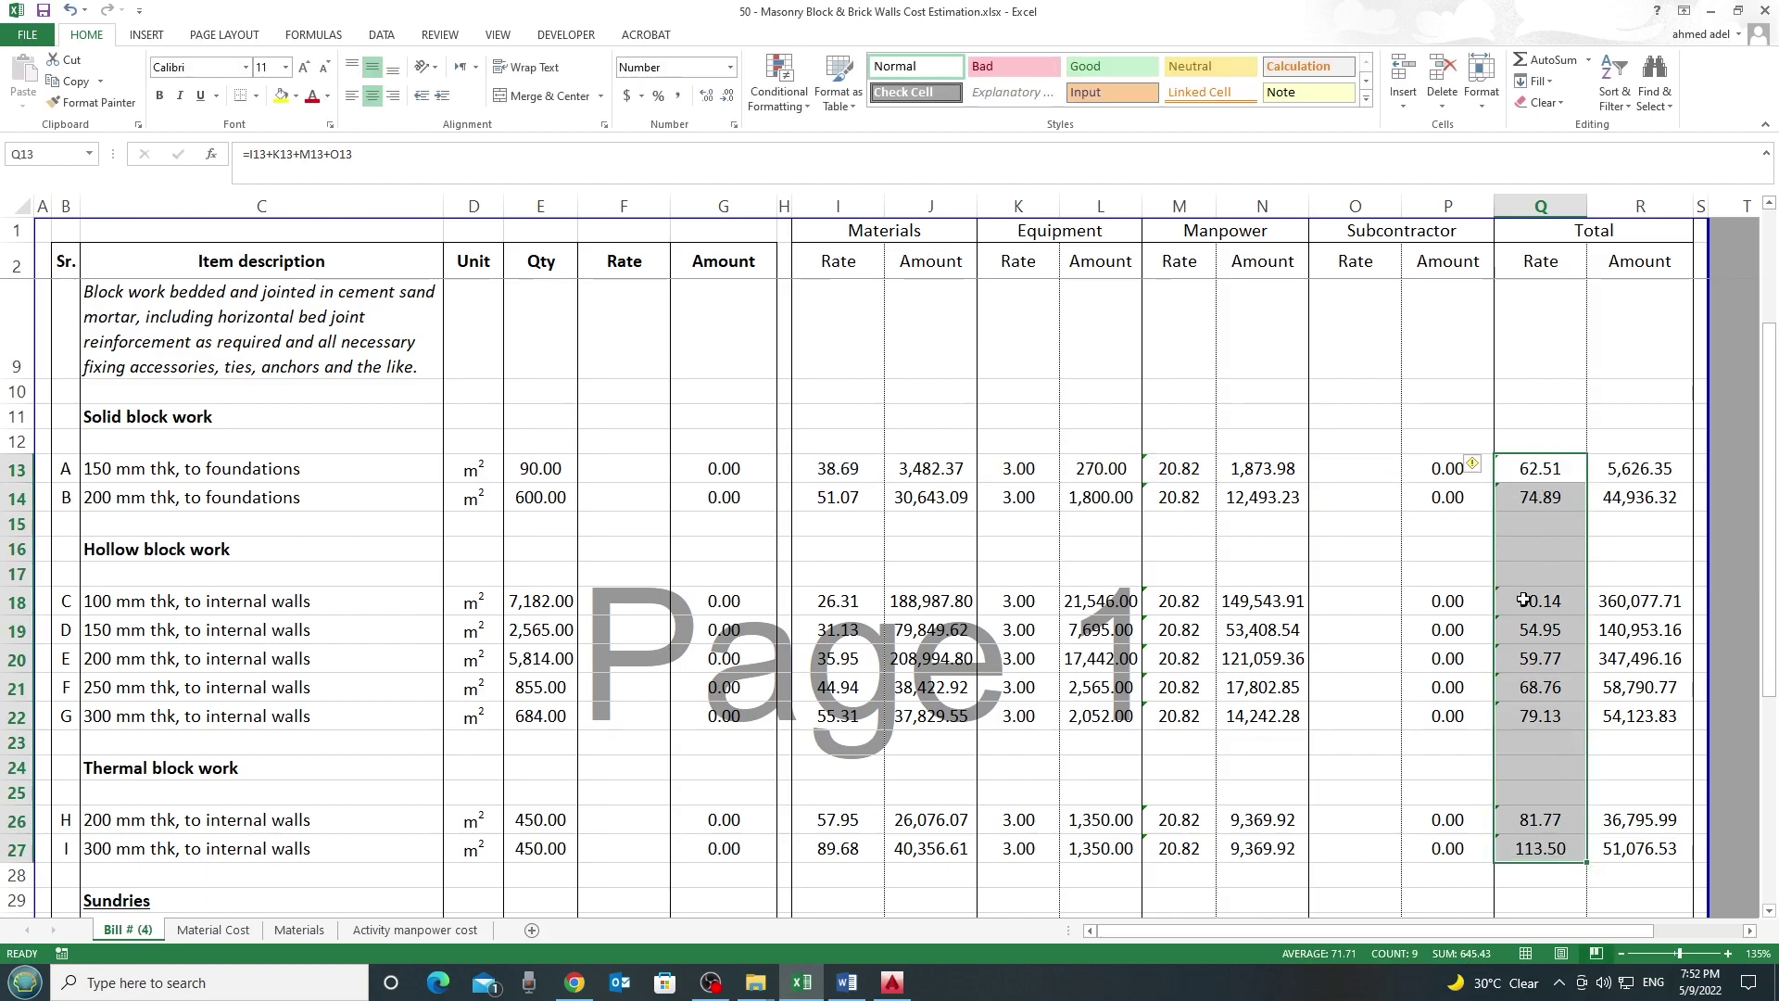
Enter a Subcontractor Rate of 85,000 in O31 for item J, the masonry wall joints allowance
{"action": "scroll", "coordinate": [1543, 593], "scroll_direction": "down", "scroll_amount": 1}
{"action": "scroll", "coordinate": [1543, 593], "scroll_direction": "down", "scroll_amount": 2}
{"action": "left_click", "coordinate": [1360, 732]}
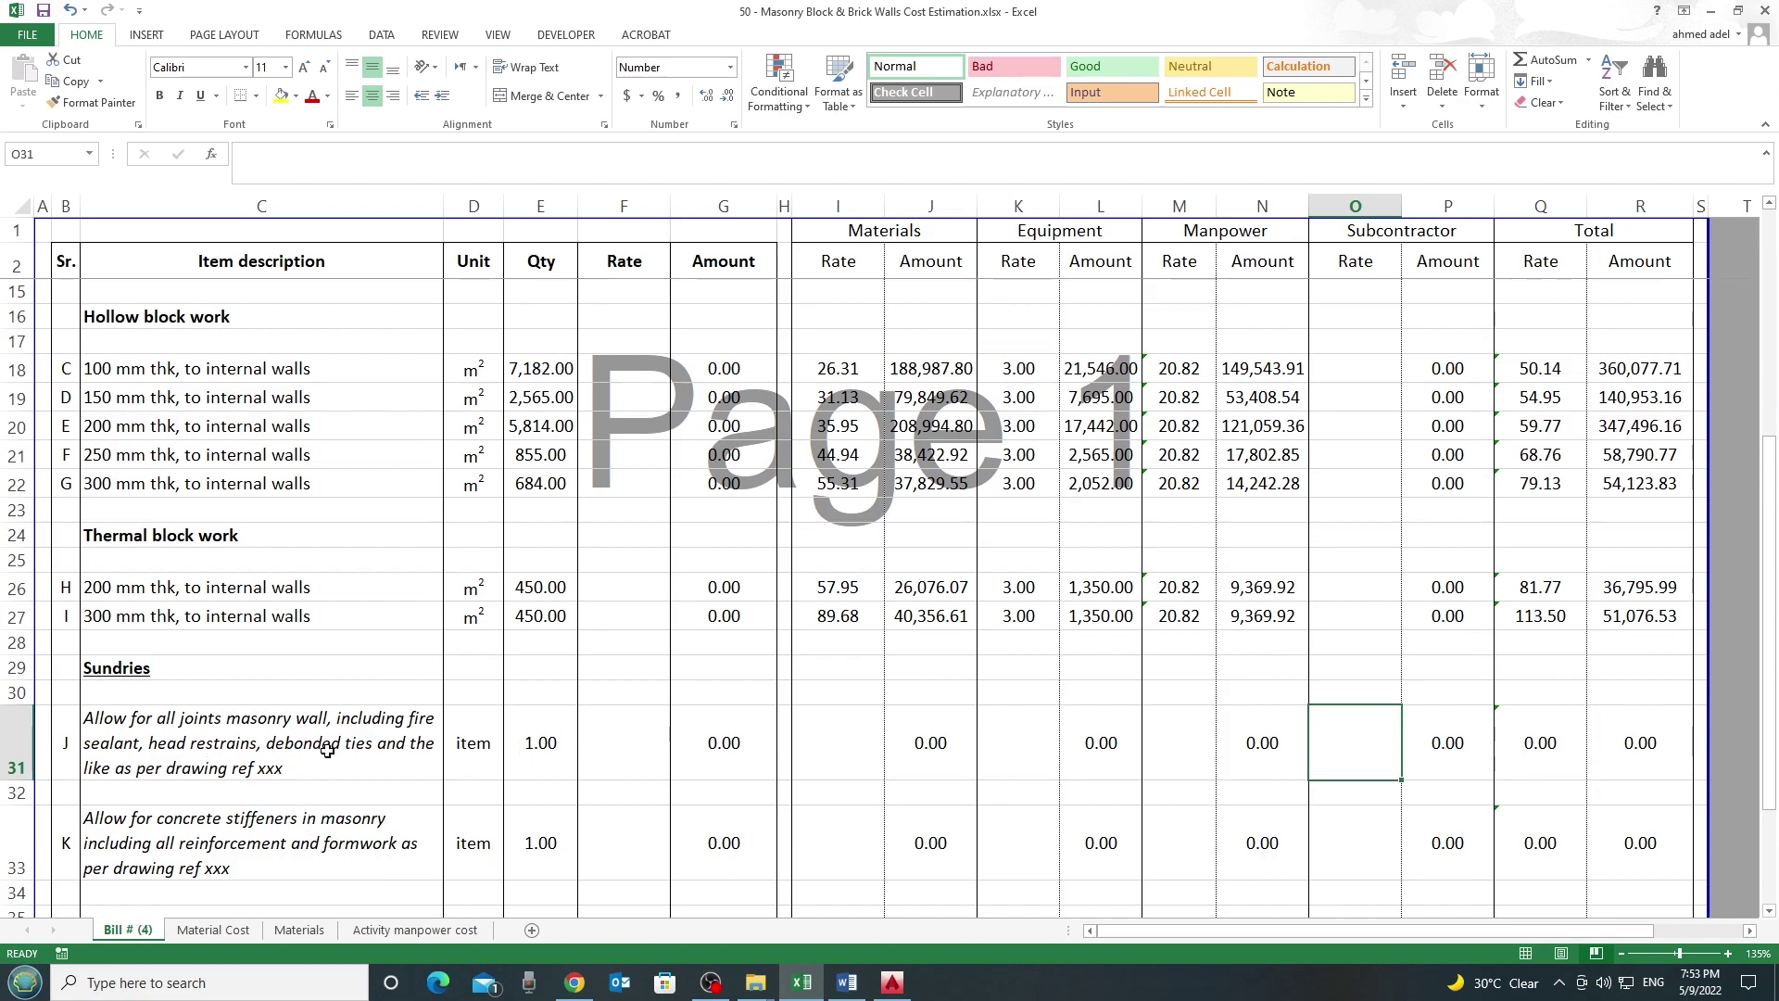
{"action": "left_click", "coordinate": [545, 747]}
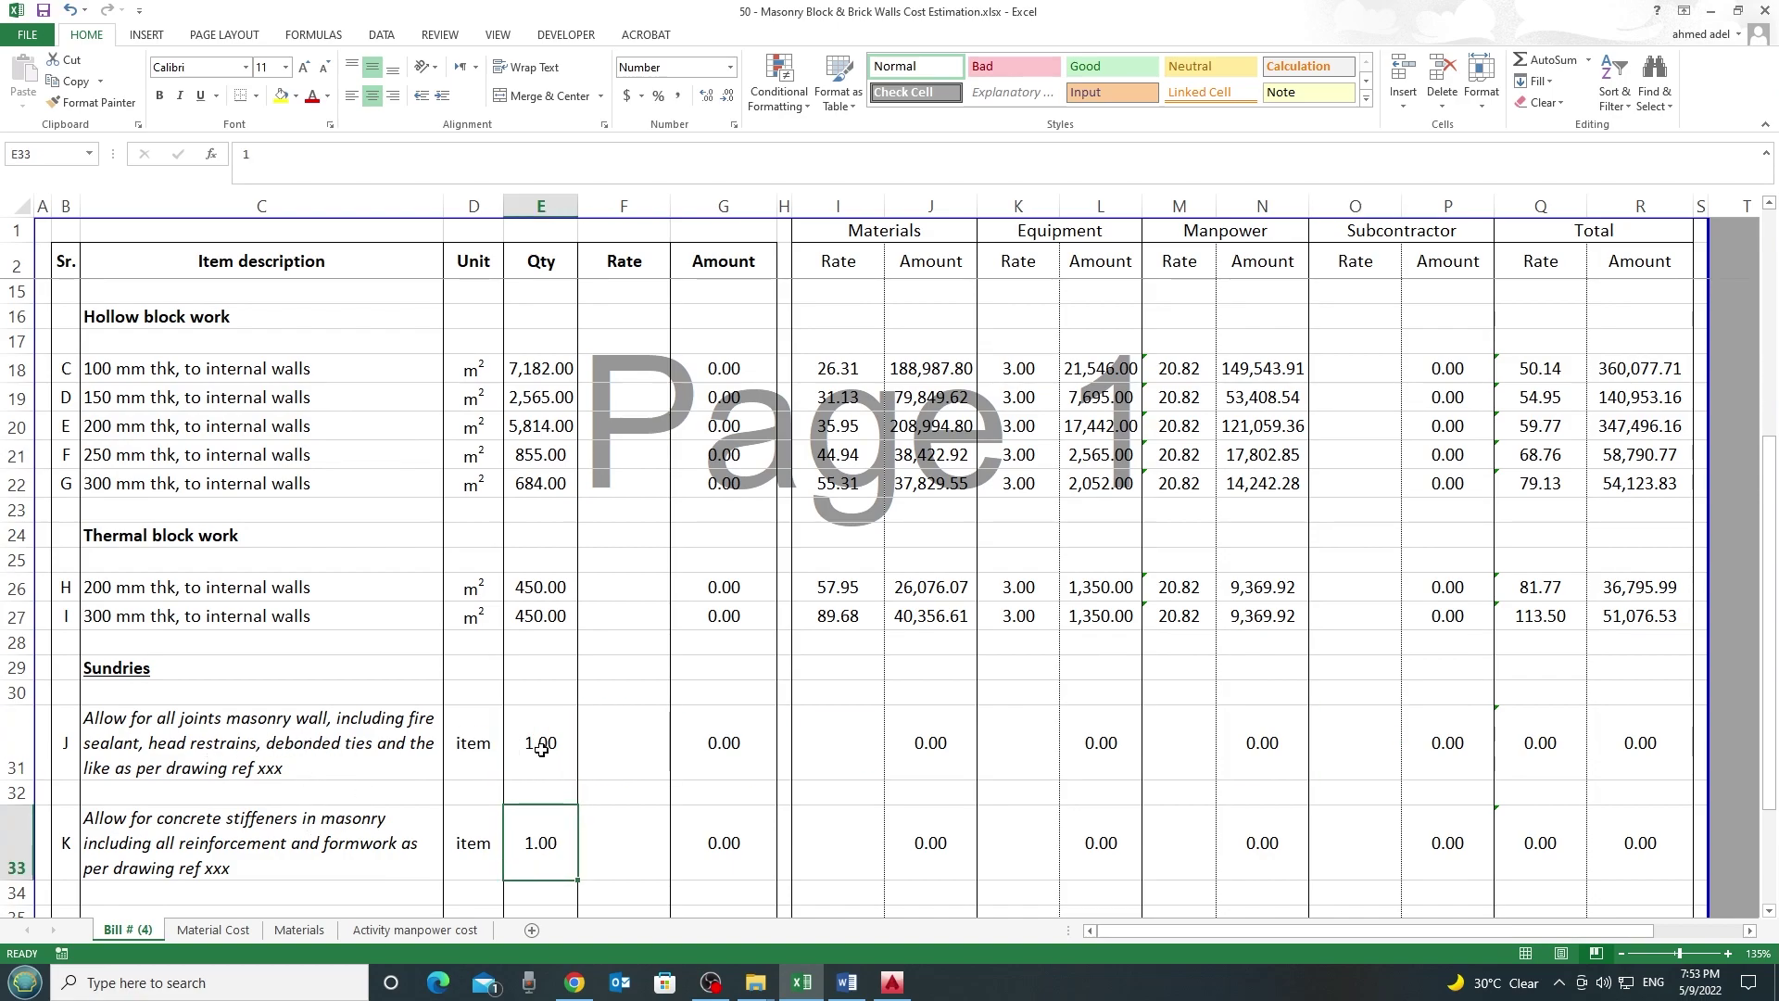
{"action": "left_click", "coordinate": [543, 819]}
{"action": "key", "text": "Up"}
{"action": "key", "text": "Up"}
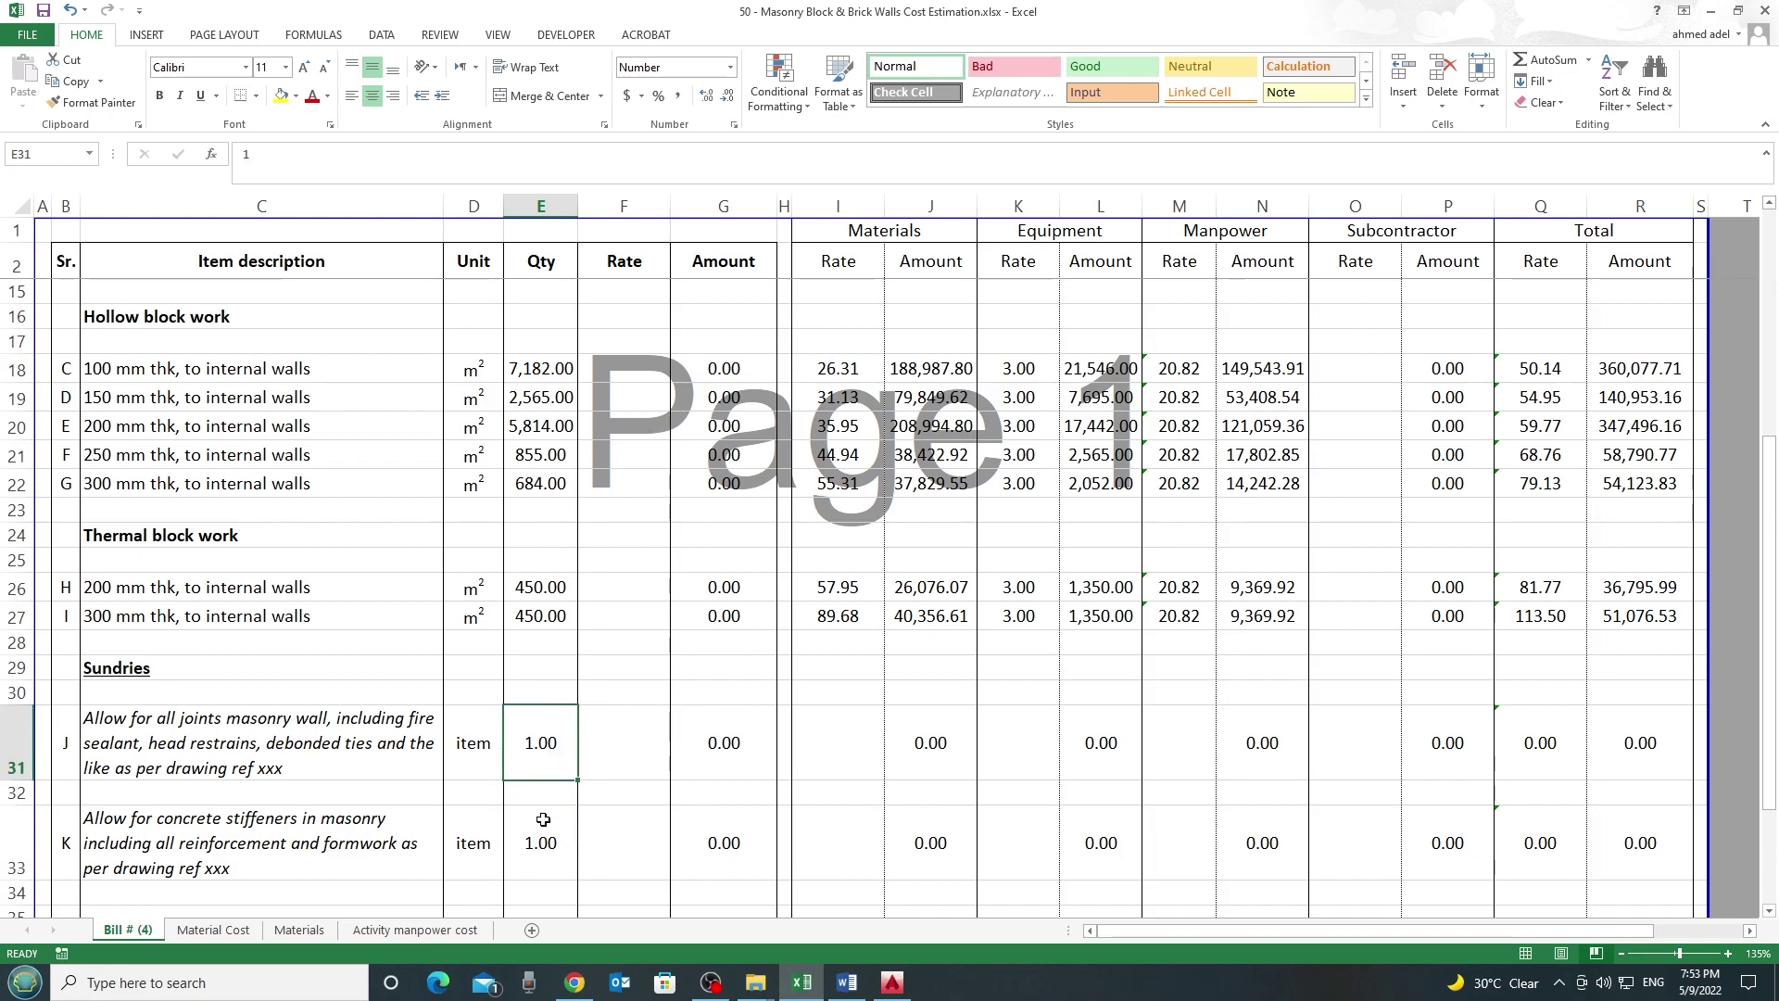
{"action": "left_click", "coordinate": [1362, 746]}
{"action": "type", "text": "85,000"}
{"action": "key", "text": "Return"}
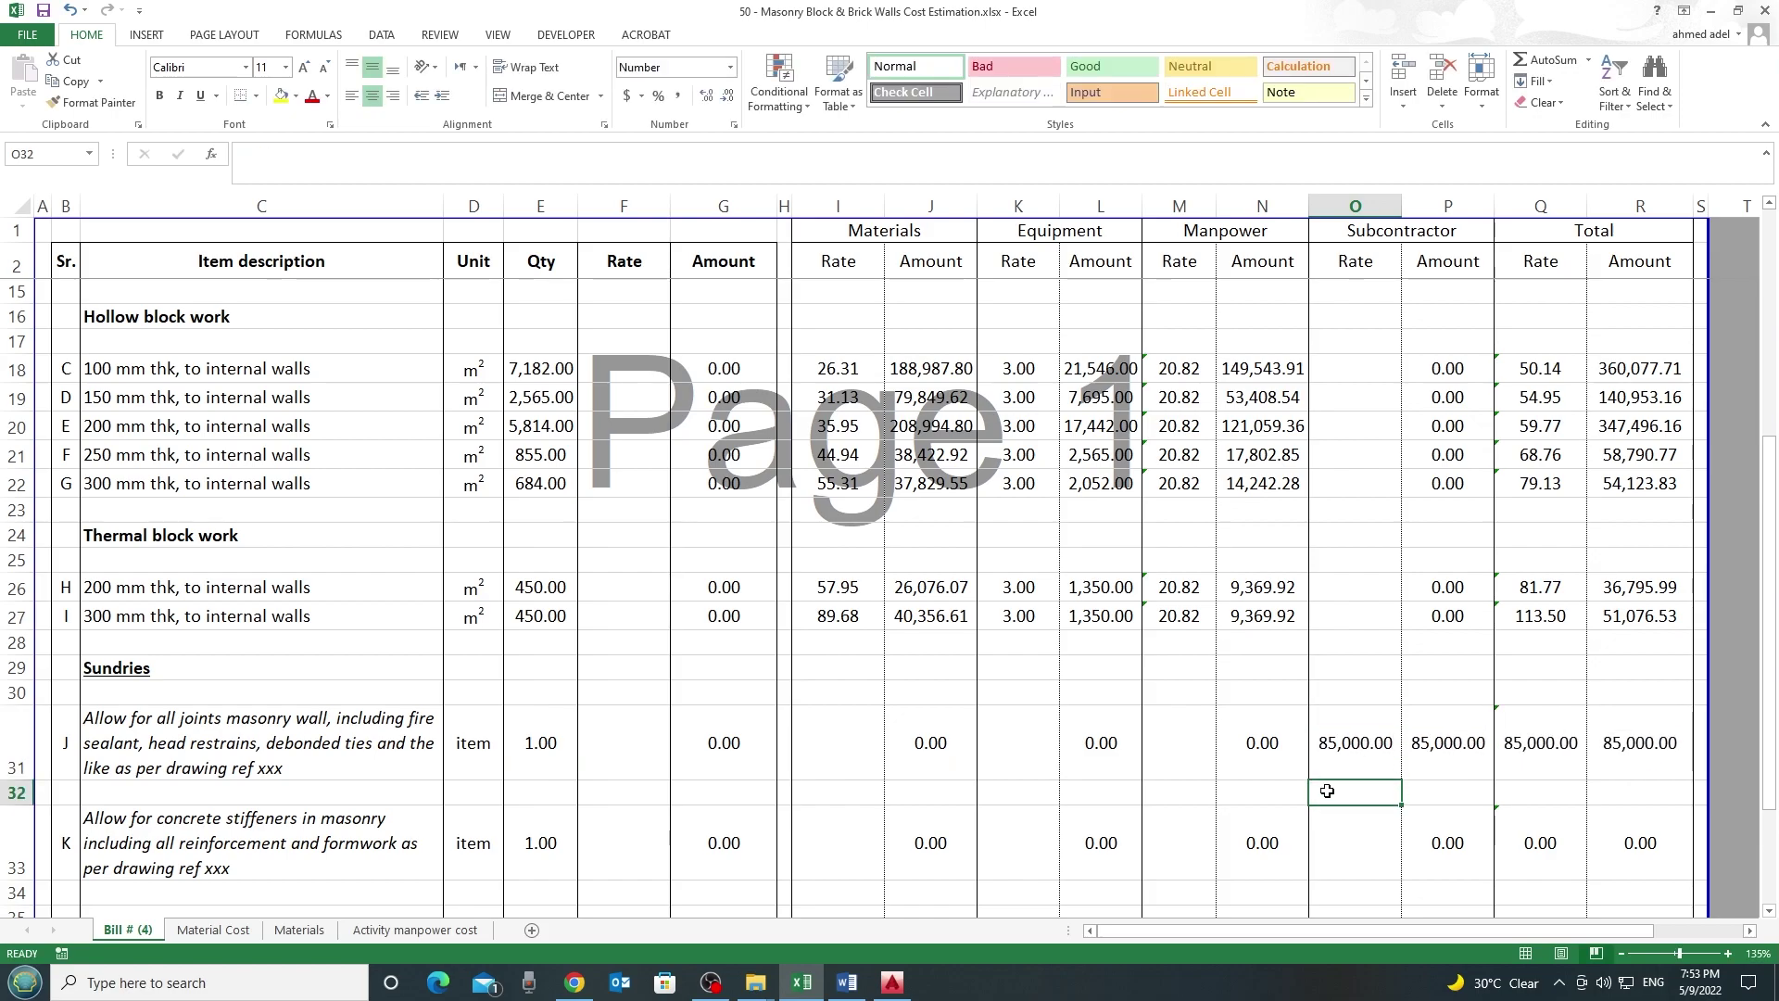
Paste the concrete stiffener rates into row 33: =18000*0.2*0.05 multiplied by 500 in I33, 100 in K33, 15 in M33 and 200 in O33
{"action": "left_click", "coordinate": [1343, 860]}
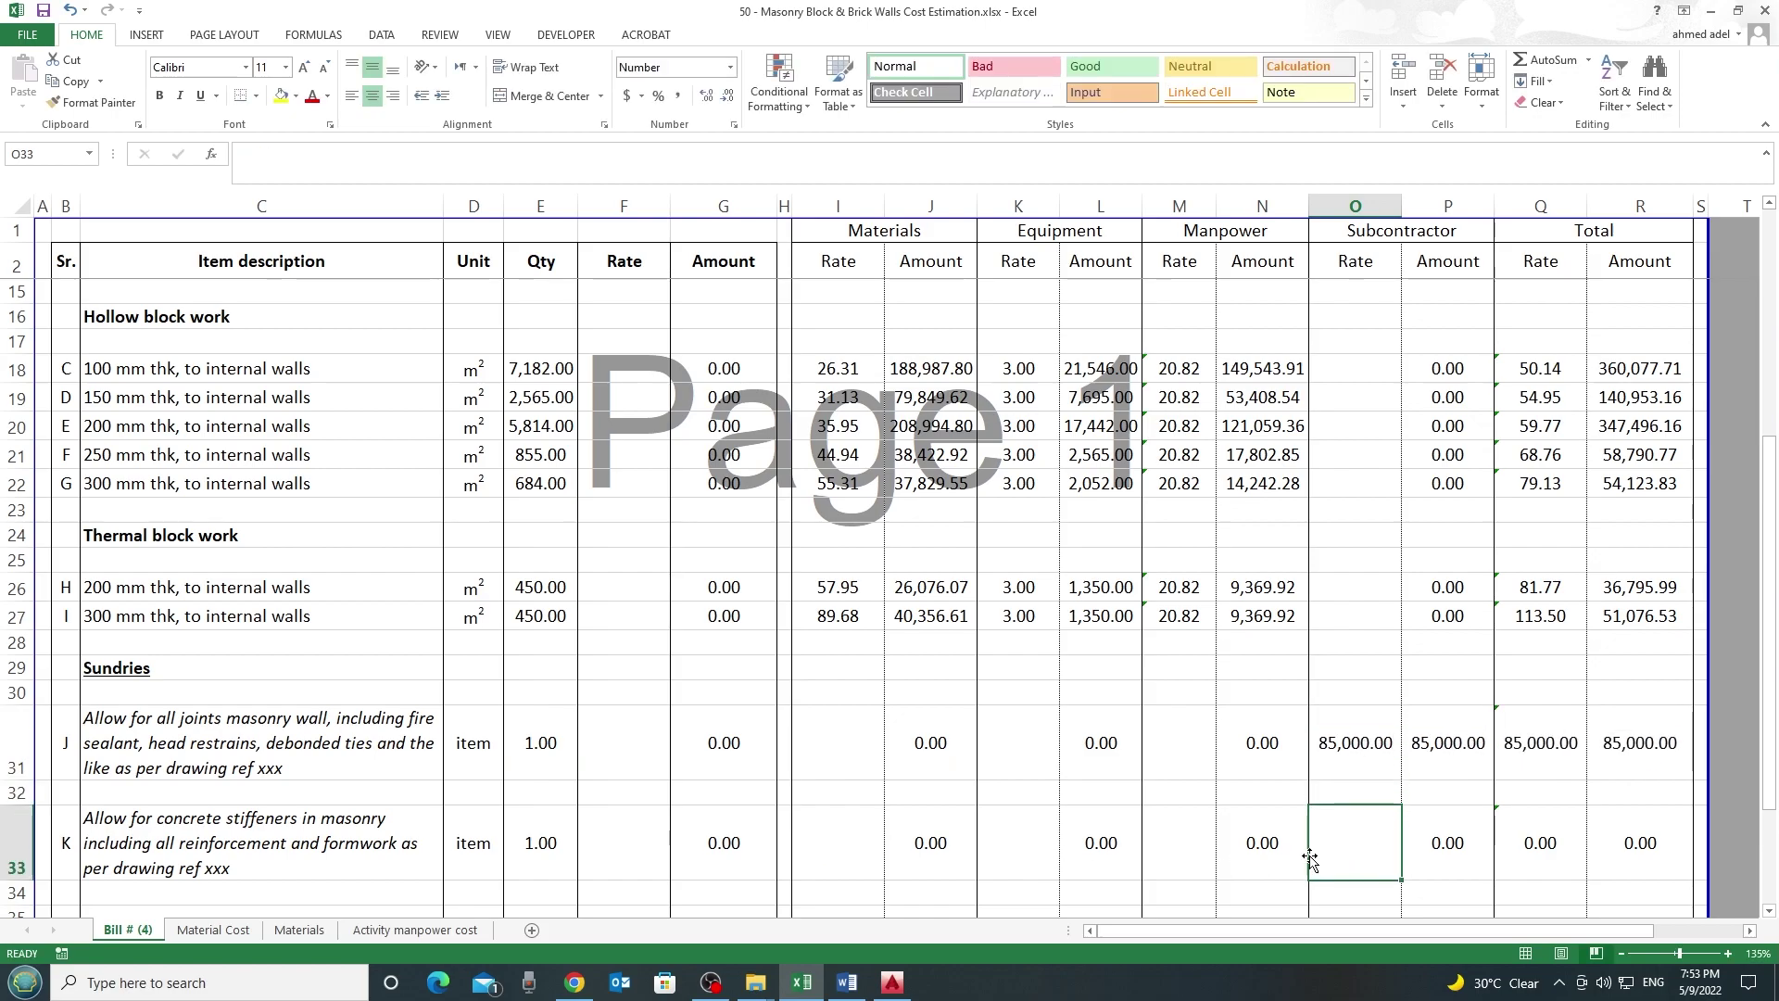
{"action": "left_click", "coordinate": [841, 852]}
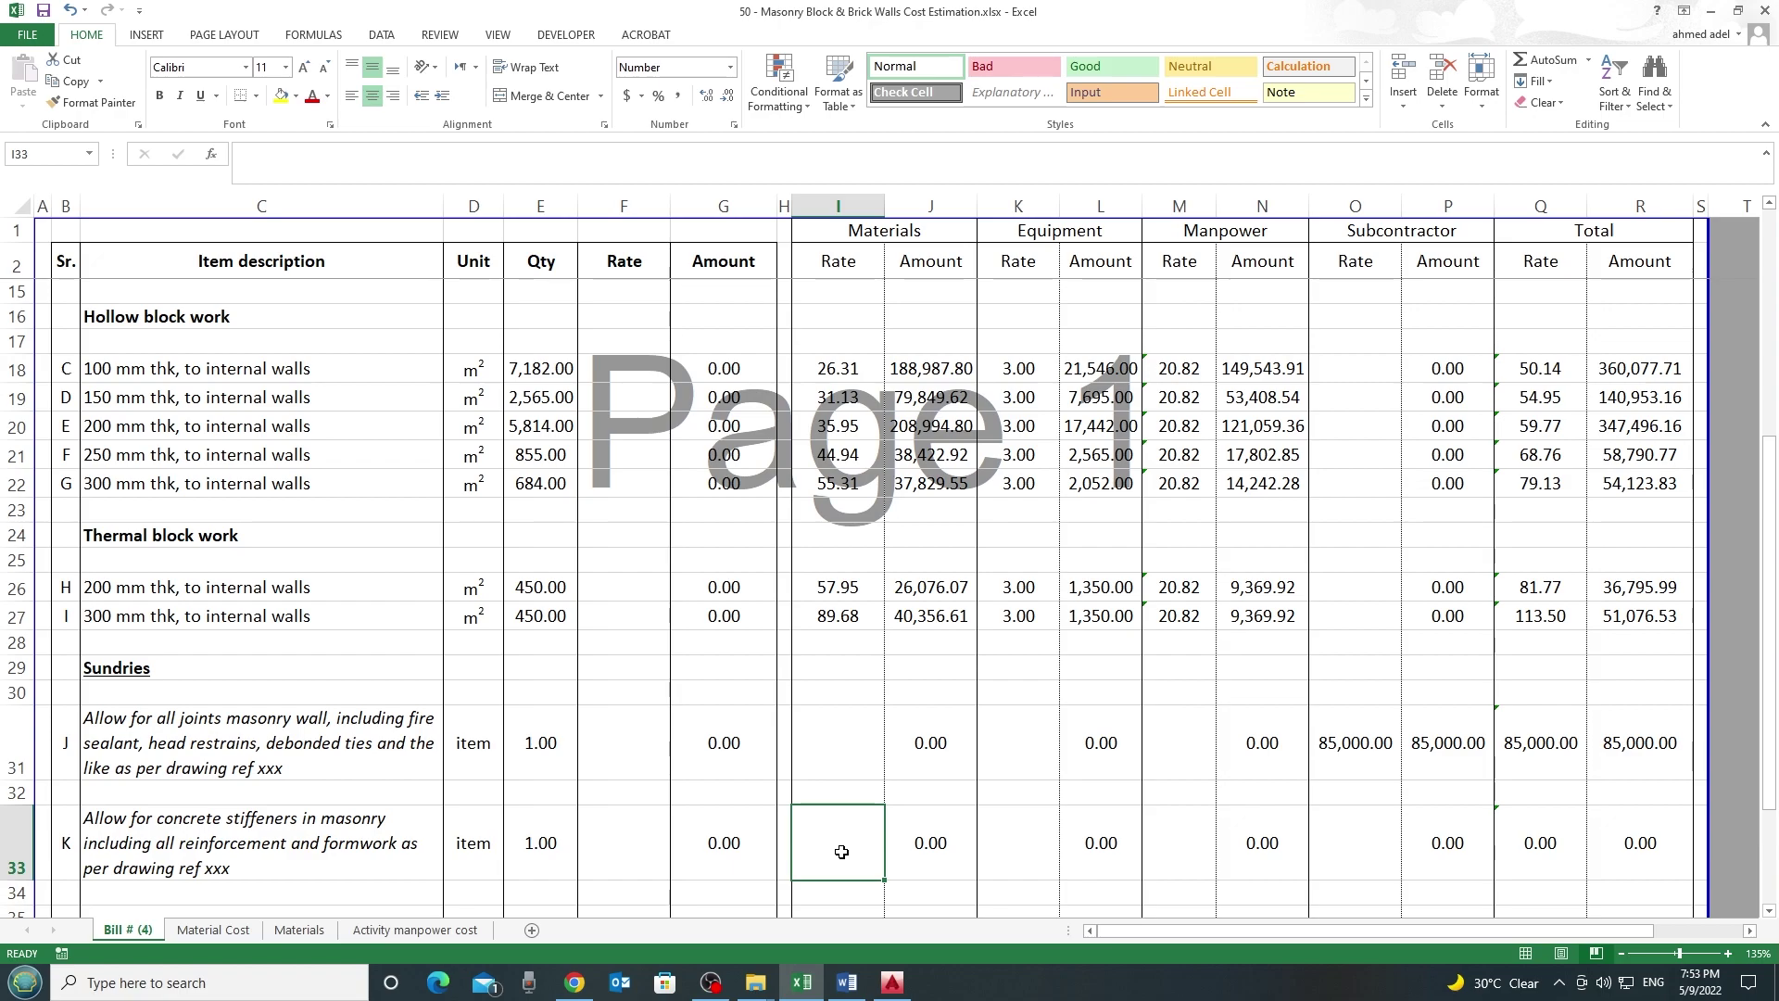
{"action": "key", "text": "ctrl+v"}
{"action": "left_click_drag", "start_coordinate": [841, 852], "coordinate": [1640, 843]}
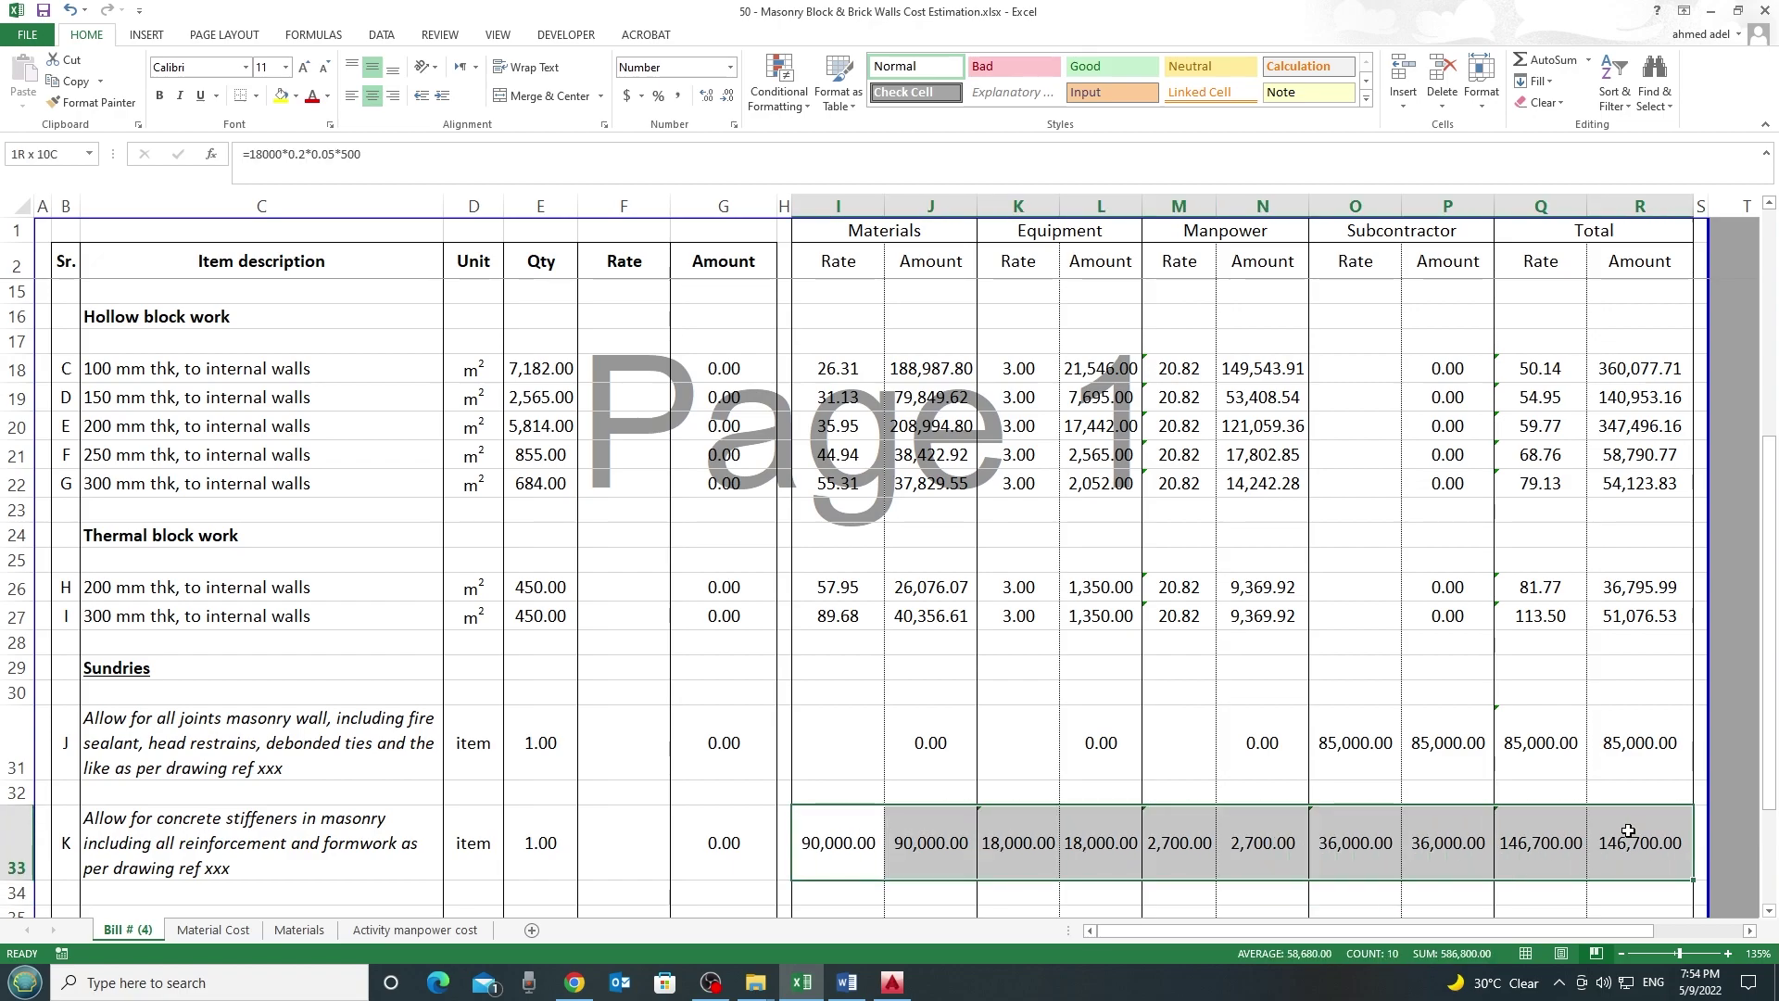
Examine the item K description and its Materials, Equipment, Manpower and Subcontractor rate formulas in row 33
{"action": "left_click", "coordinate": [275, 834]}
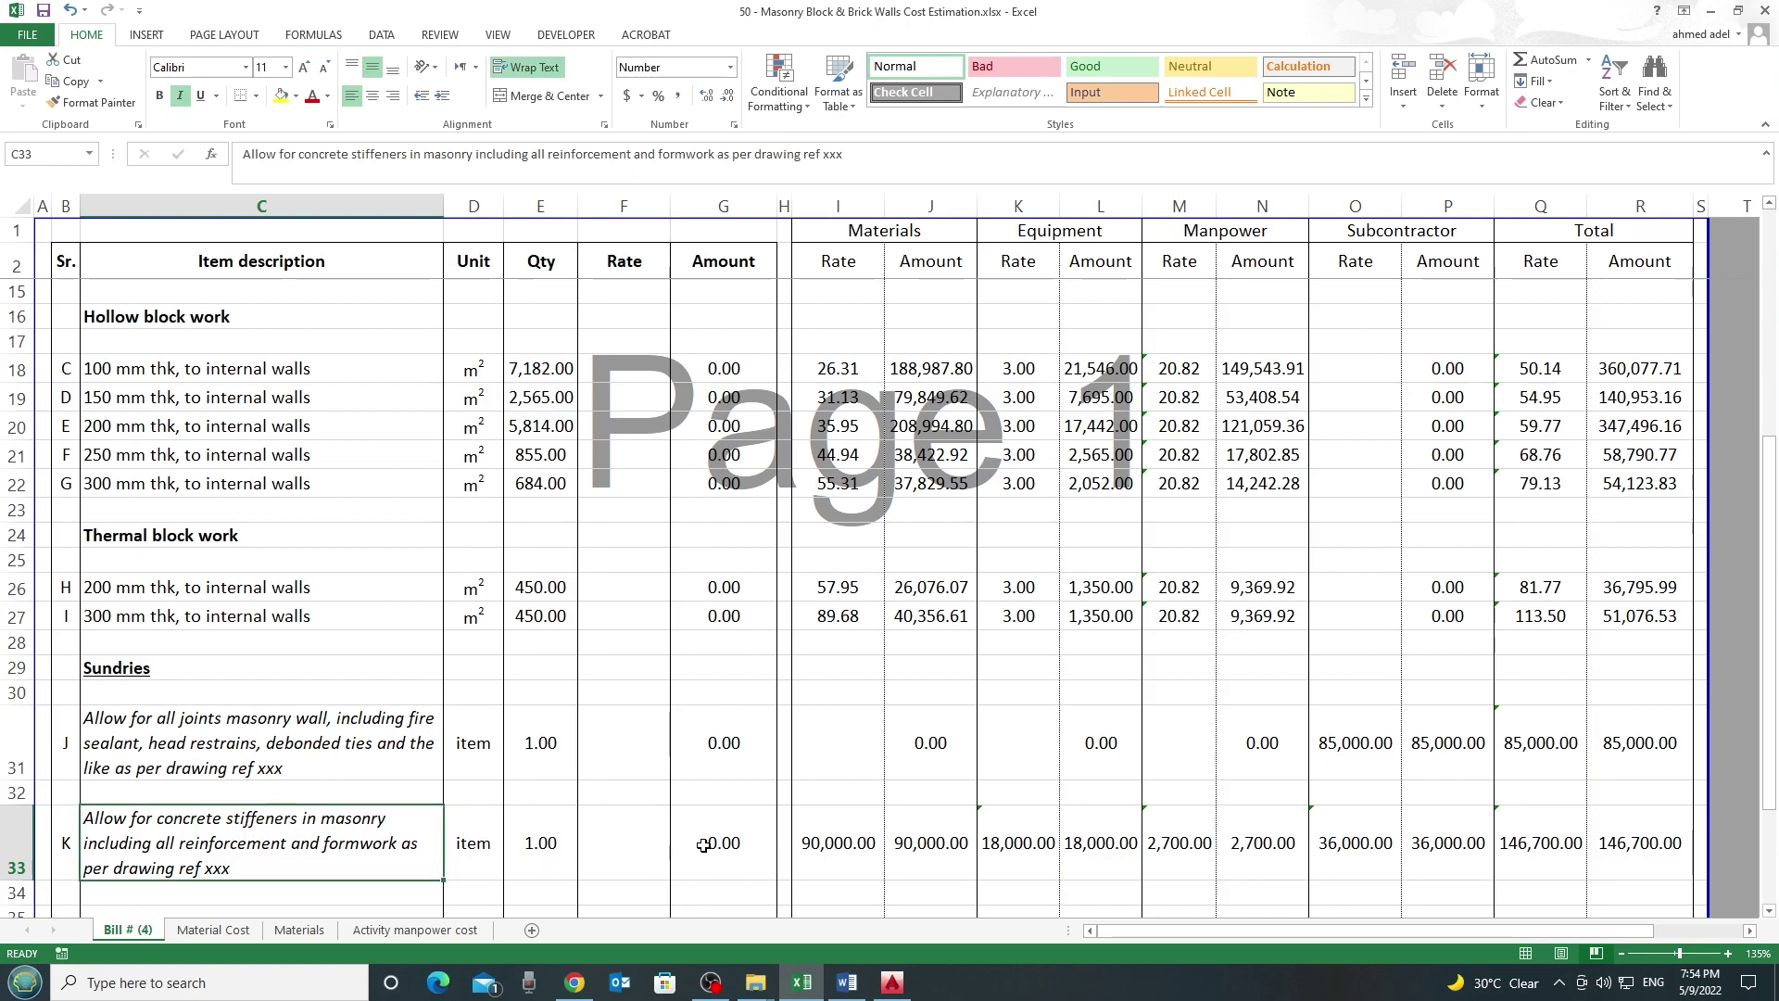
{"action": "left_click", "coordinate": [834, 841]}
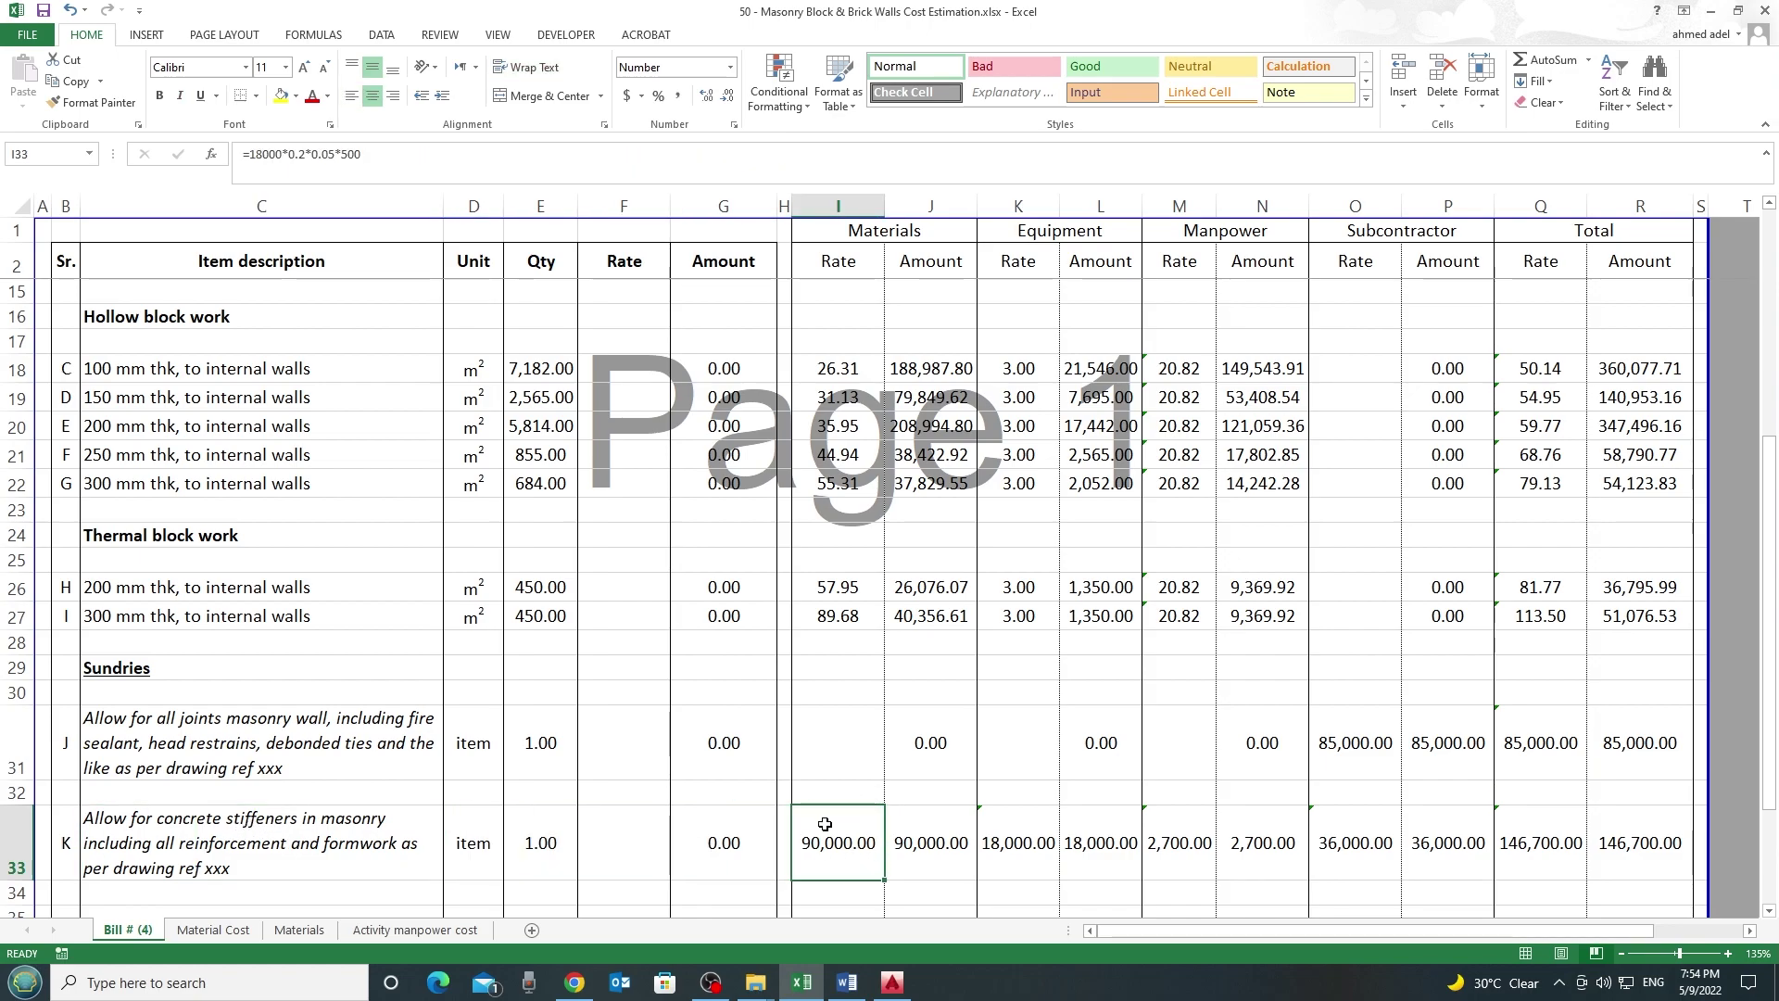
{"action": "left_click", "coordinate": [1025, 837]}
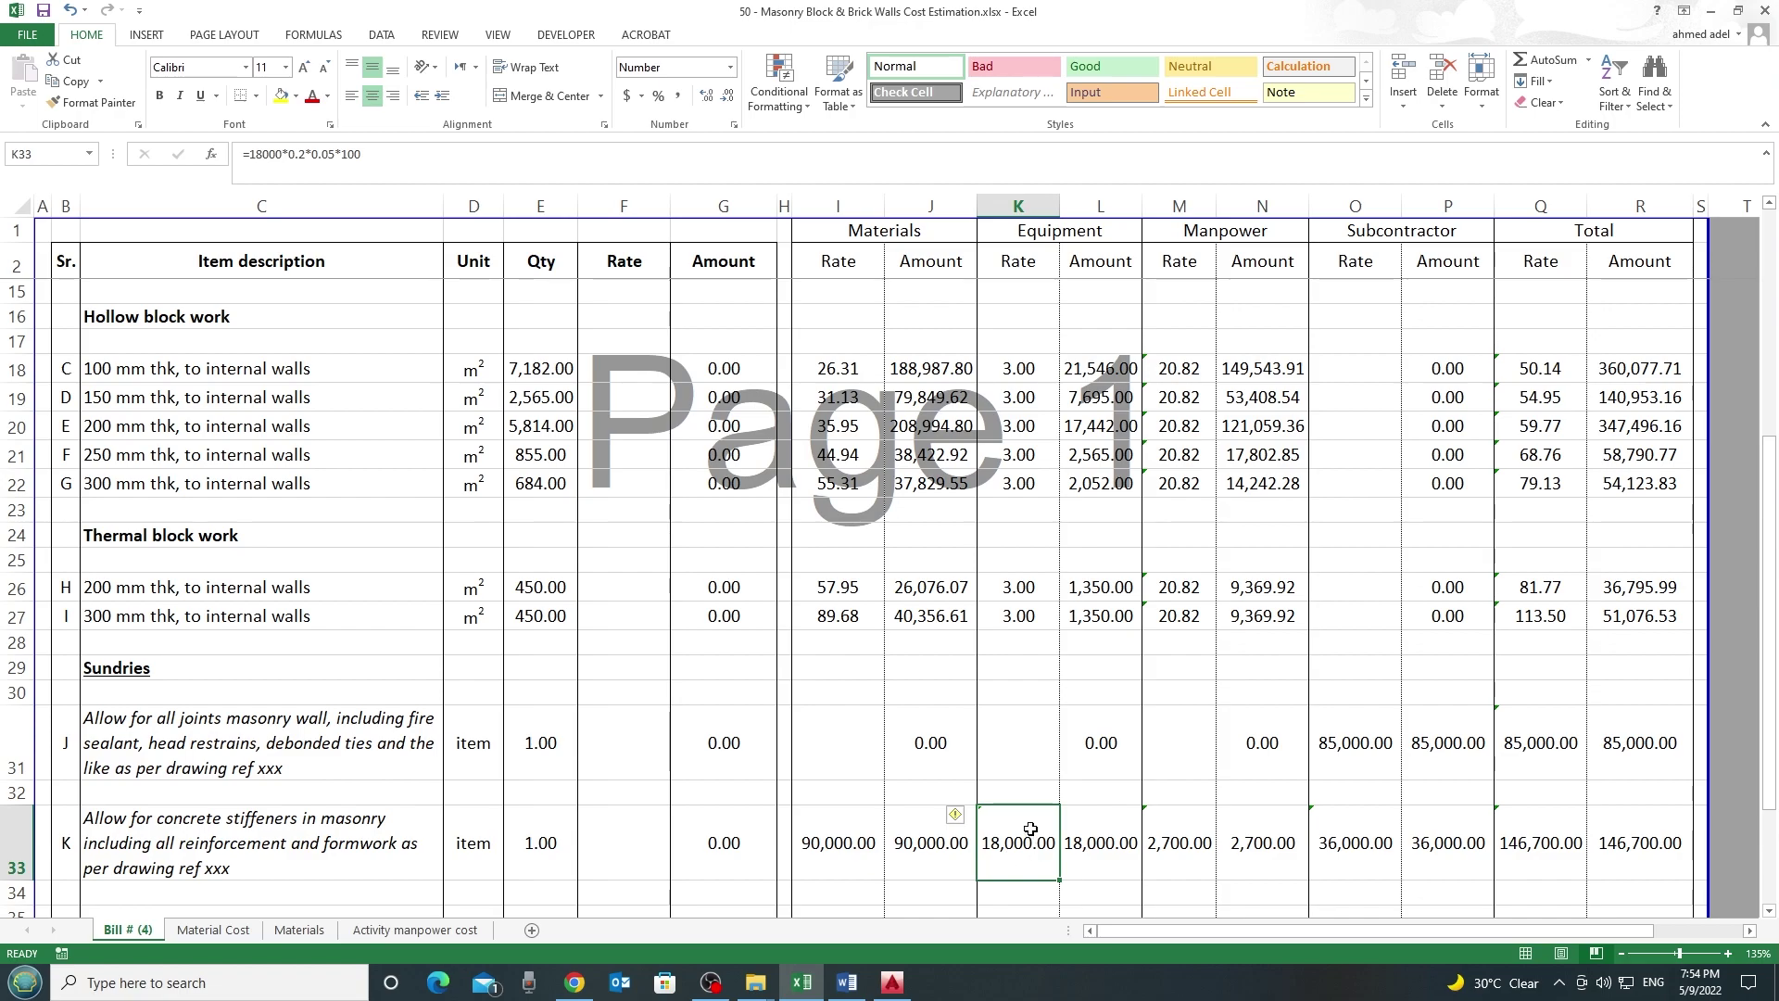
{"action": "left_click", "coordinate": [1167, 842]}
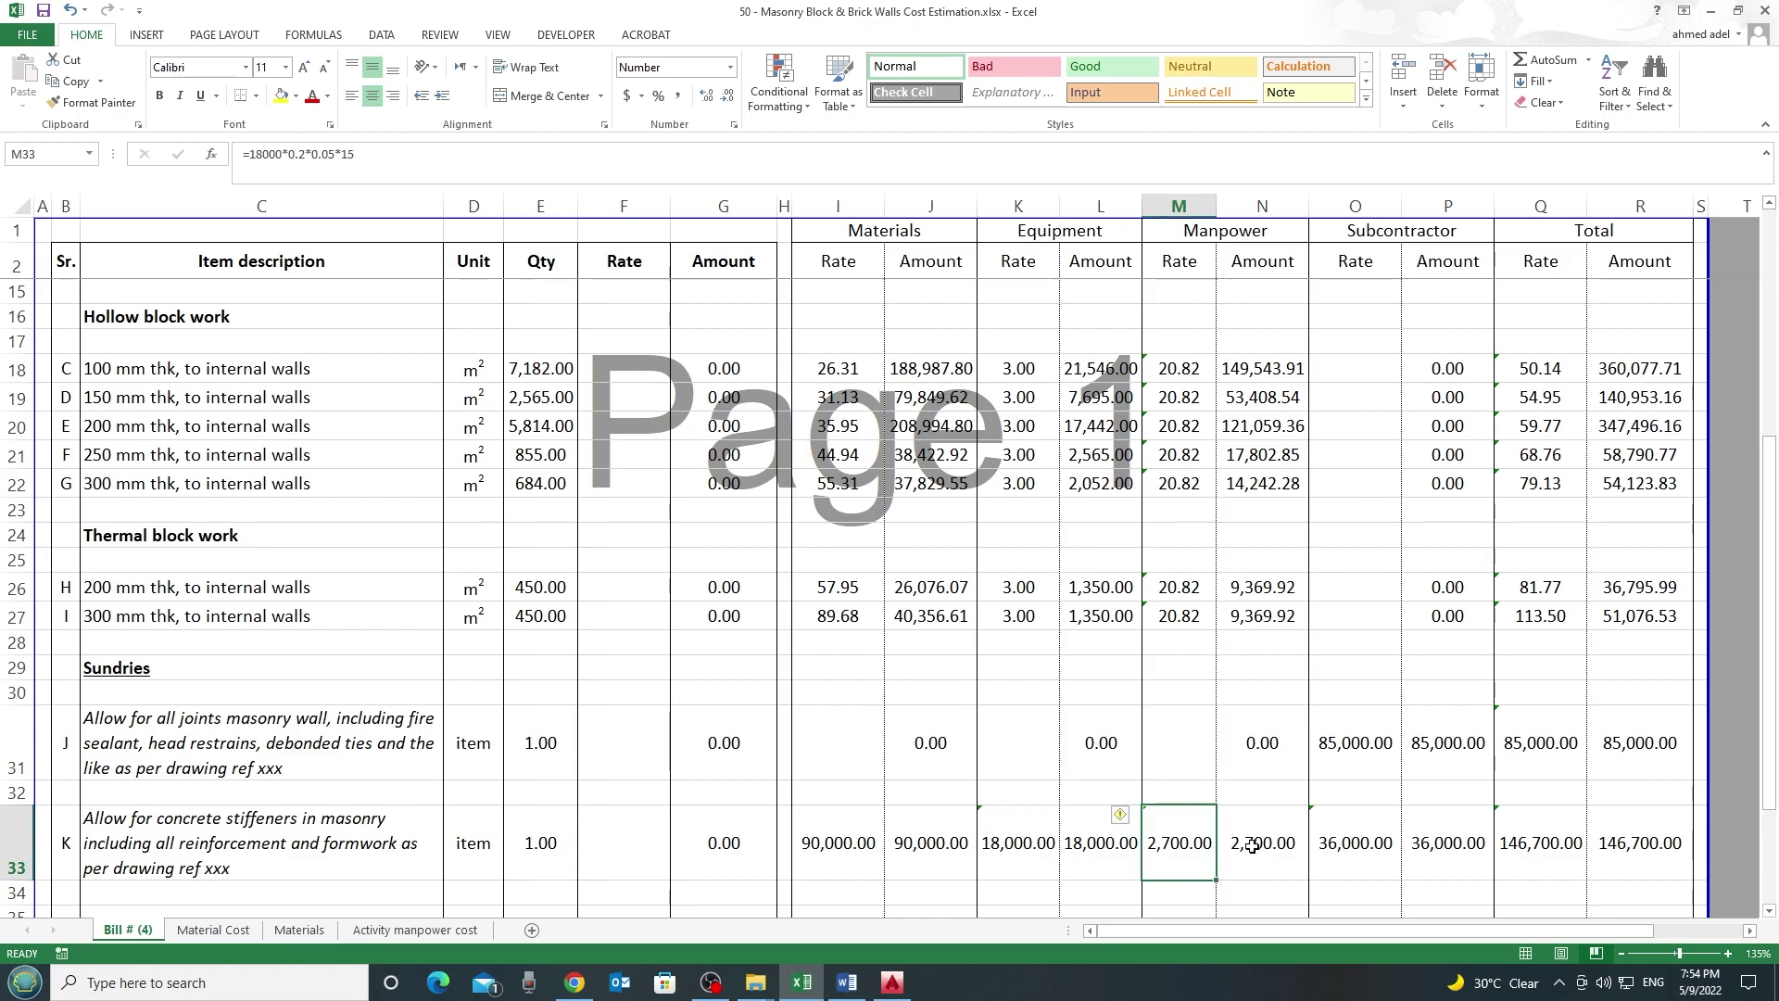
{"action": "left_click", "coordinate": [1352, 842]}
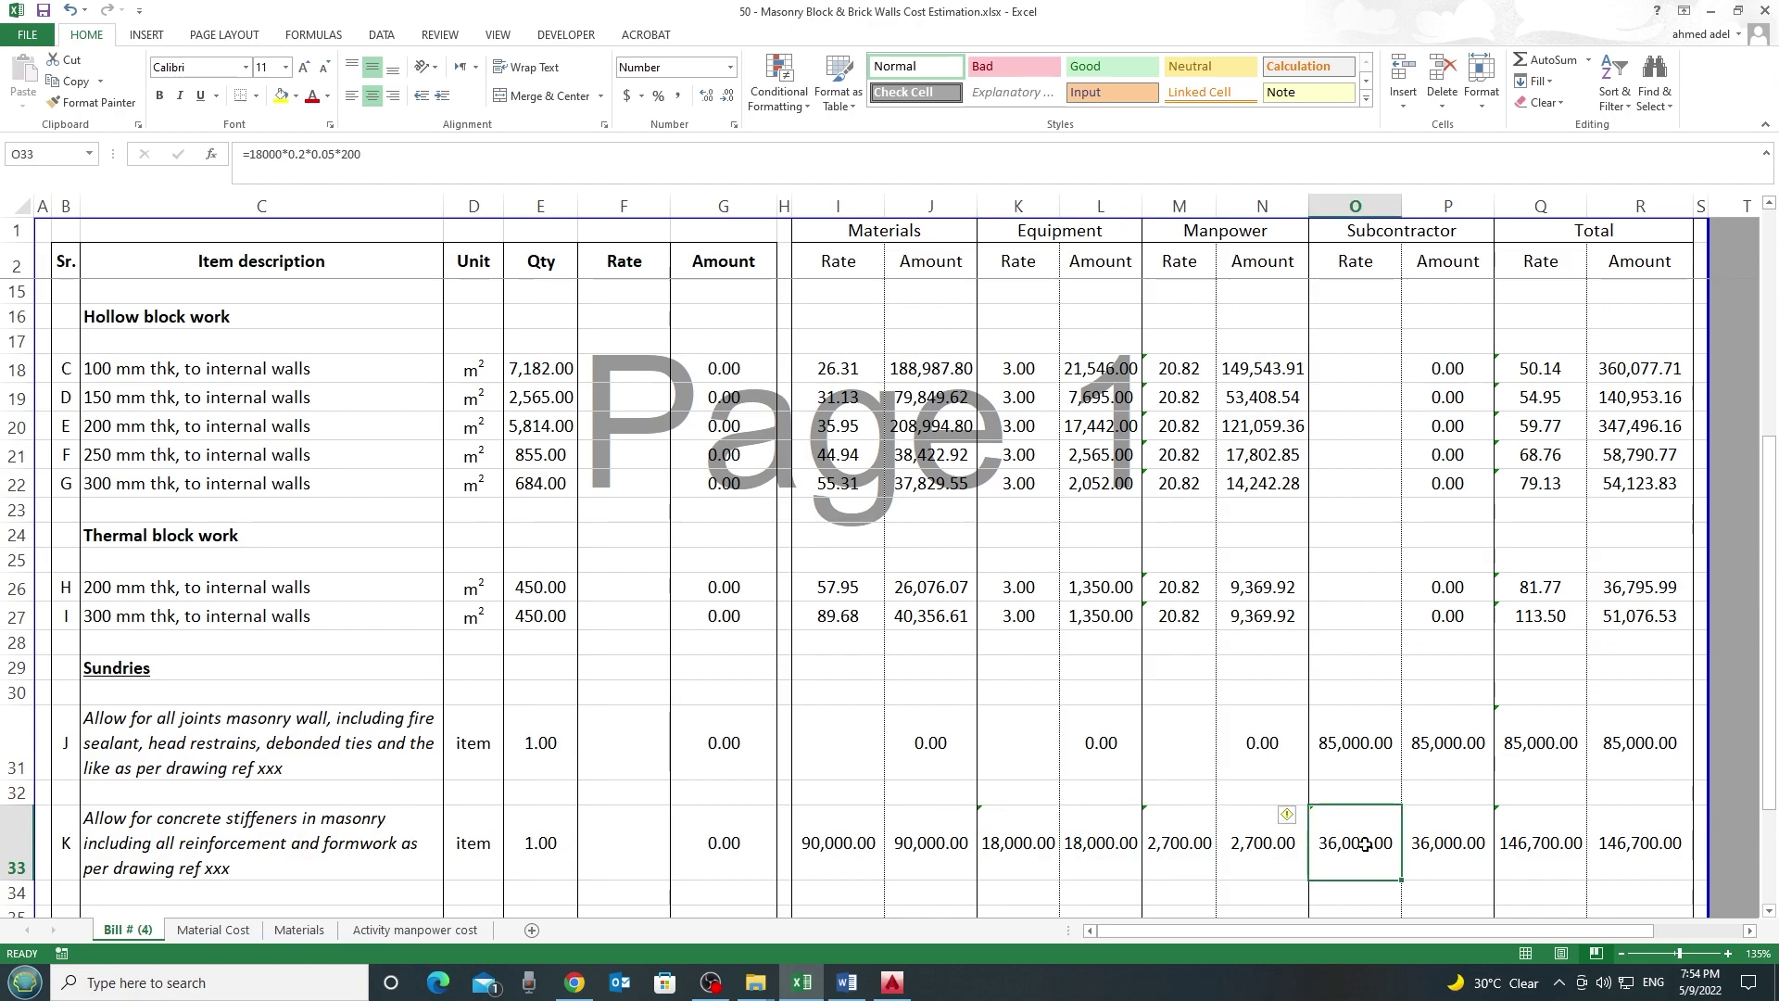
{"action": "left_click", "coordinate": [1193, 838]}
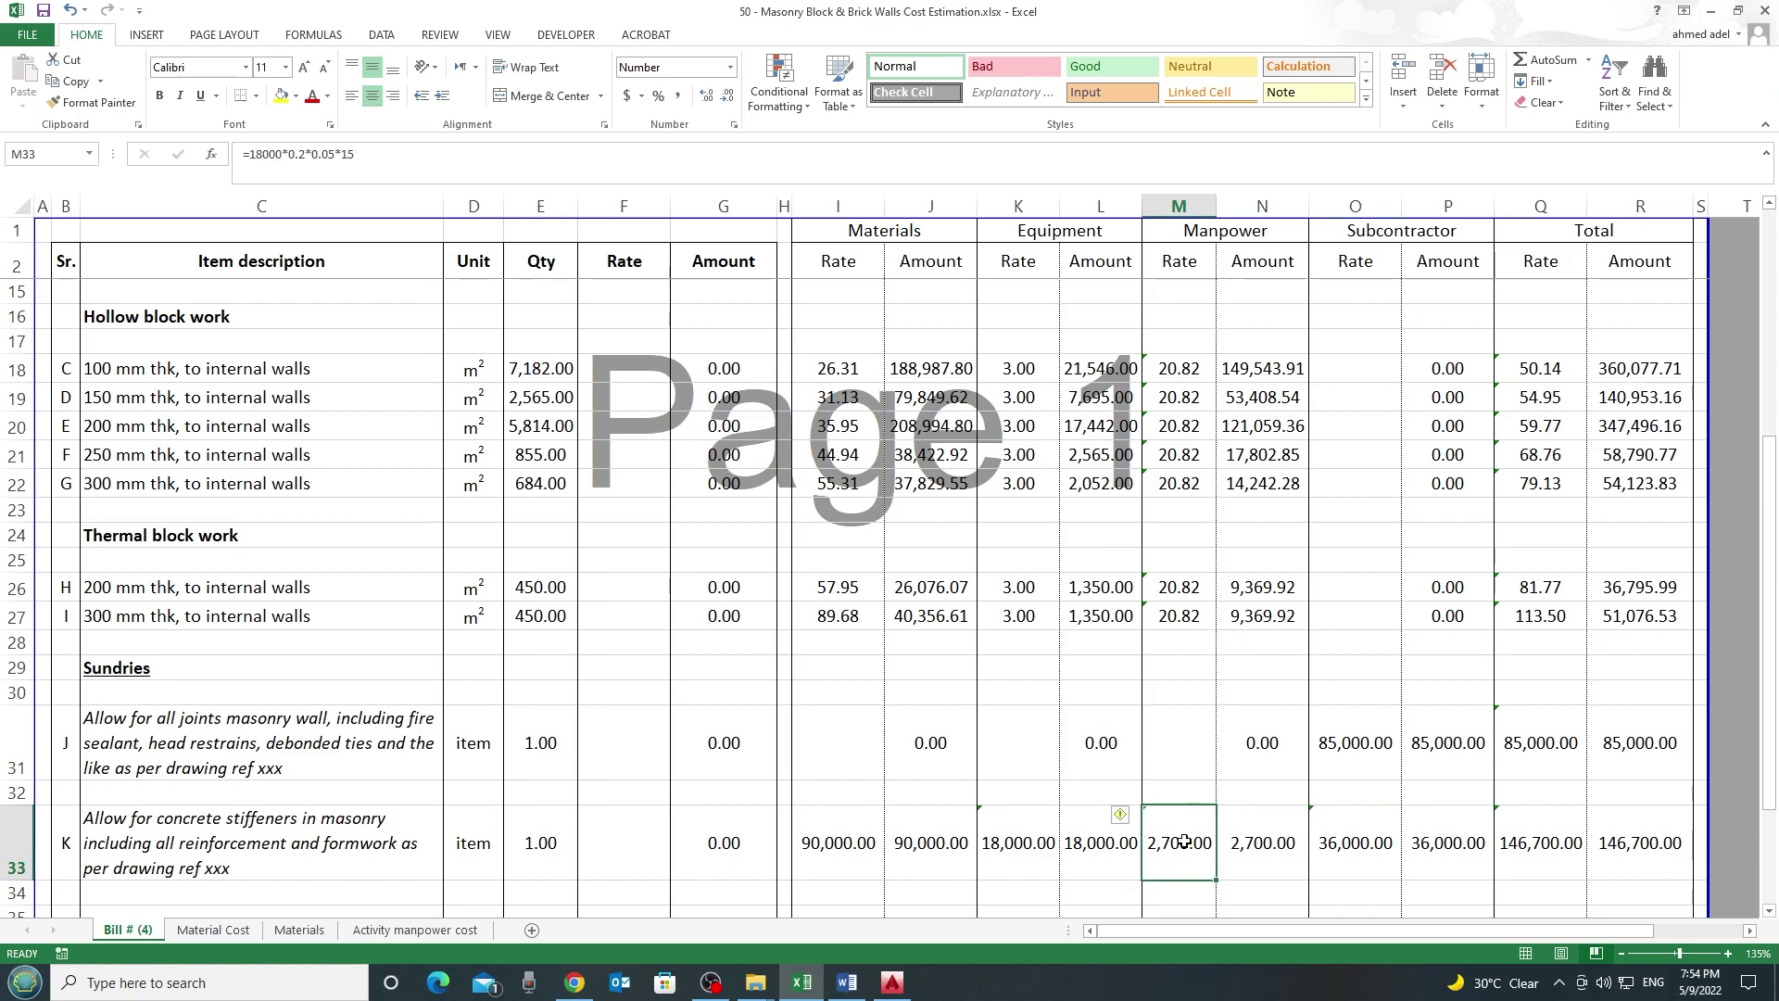
{"action": "left_click", "coordinate": [1371, 849]}
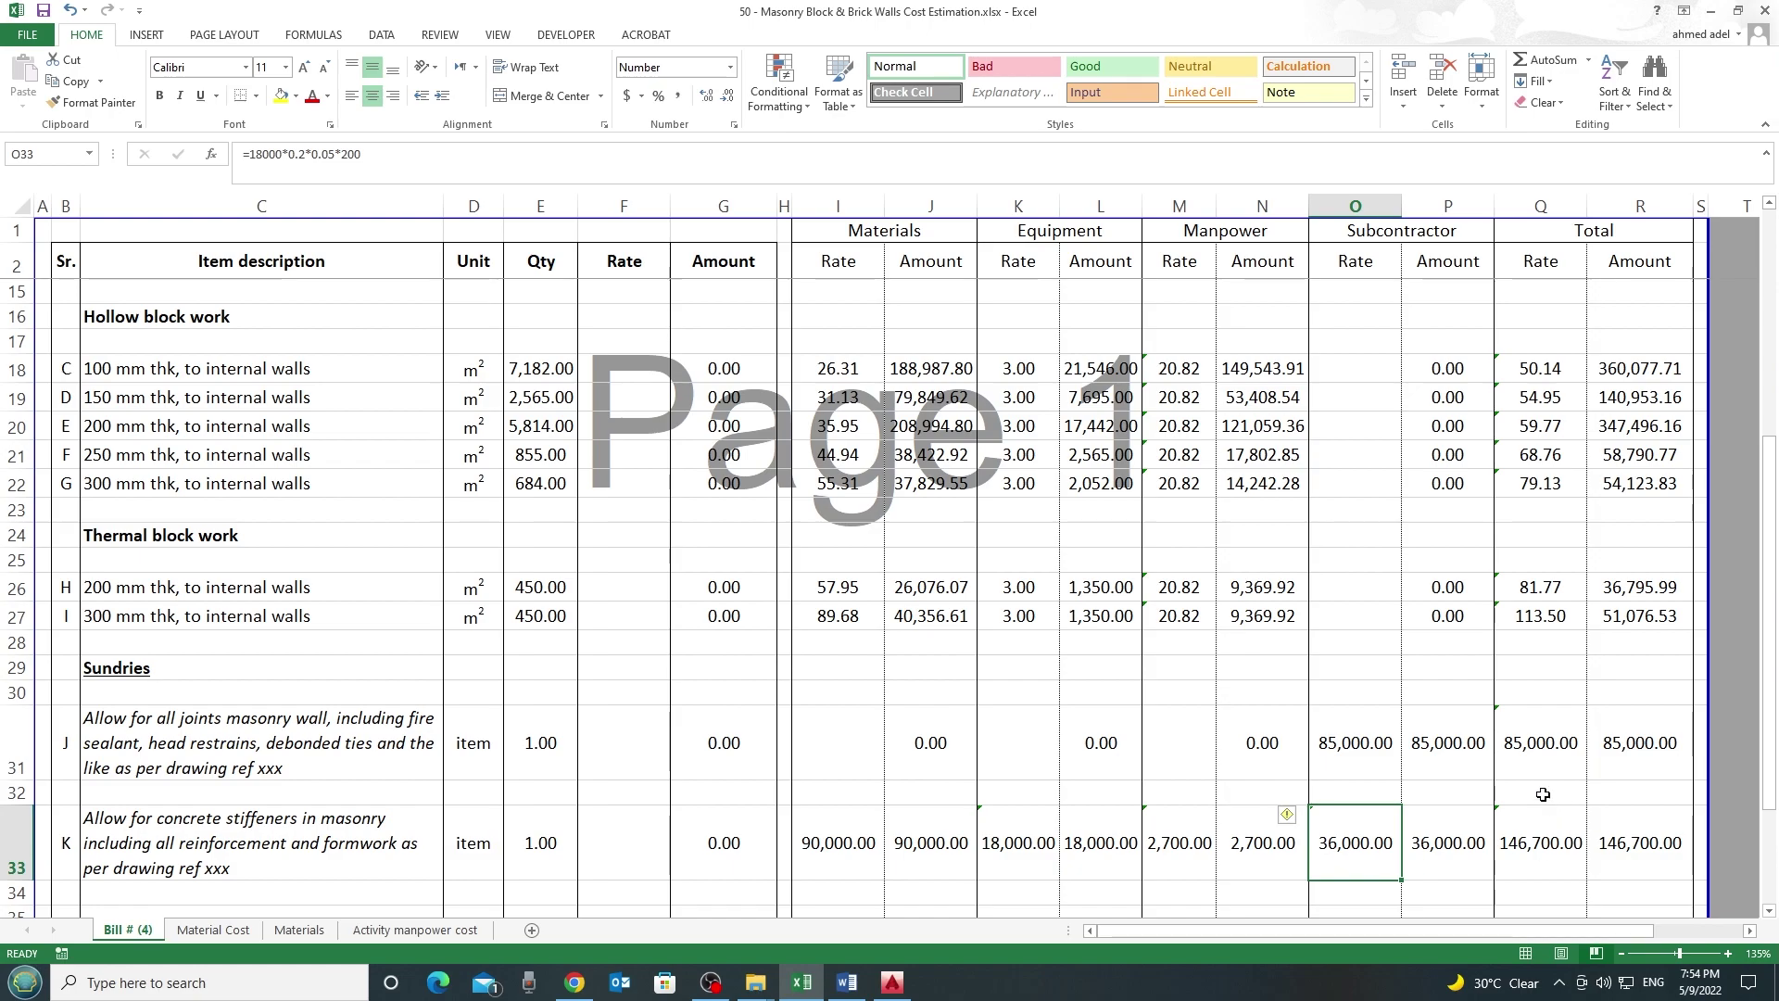
Inspect the sum formula for the overall Total amount in R39
{"action": "scroll", "coordinate": [1559, 744], "scroll_direction": "down", "scroll_amount": 3}
{"action": "left_click", "coordinate": [1636, 778]}
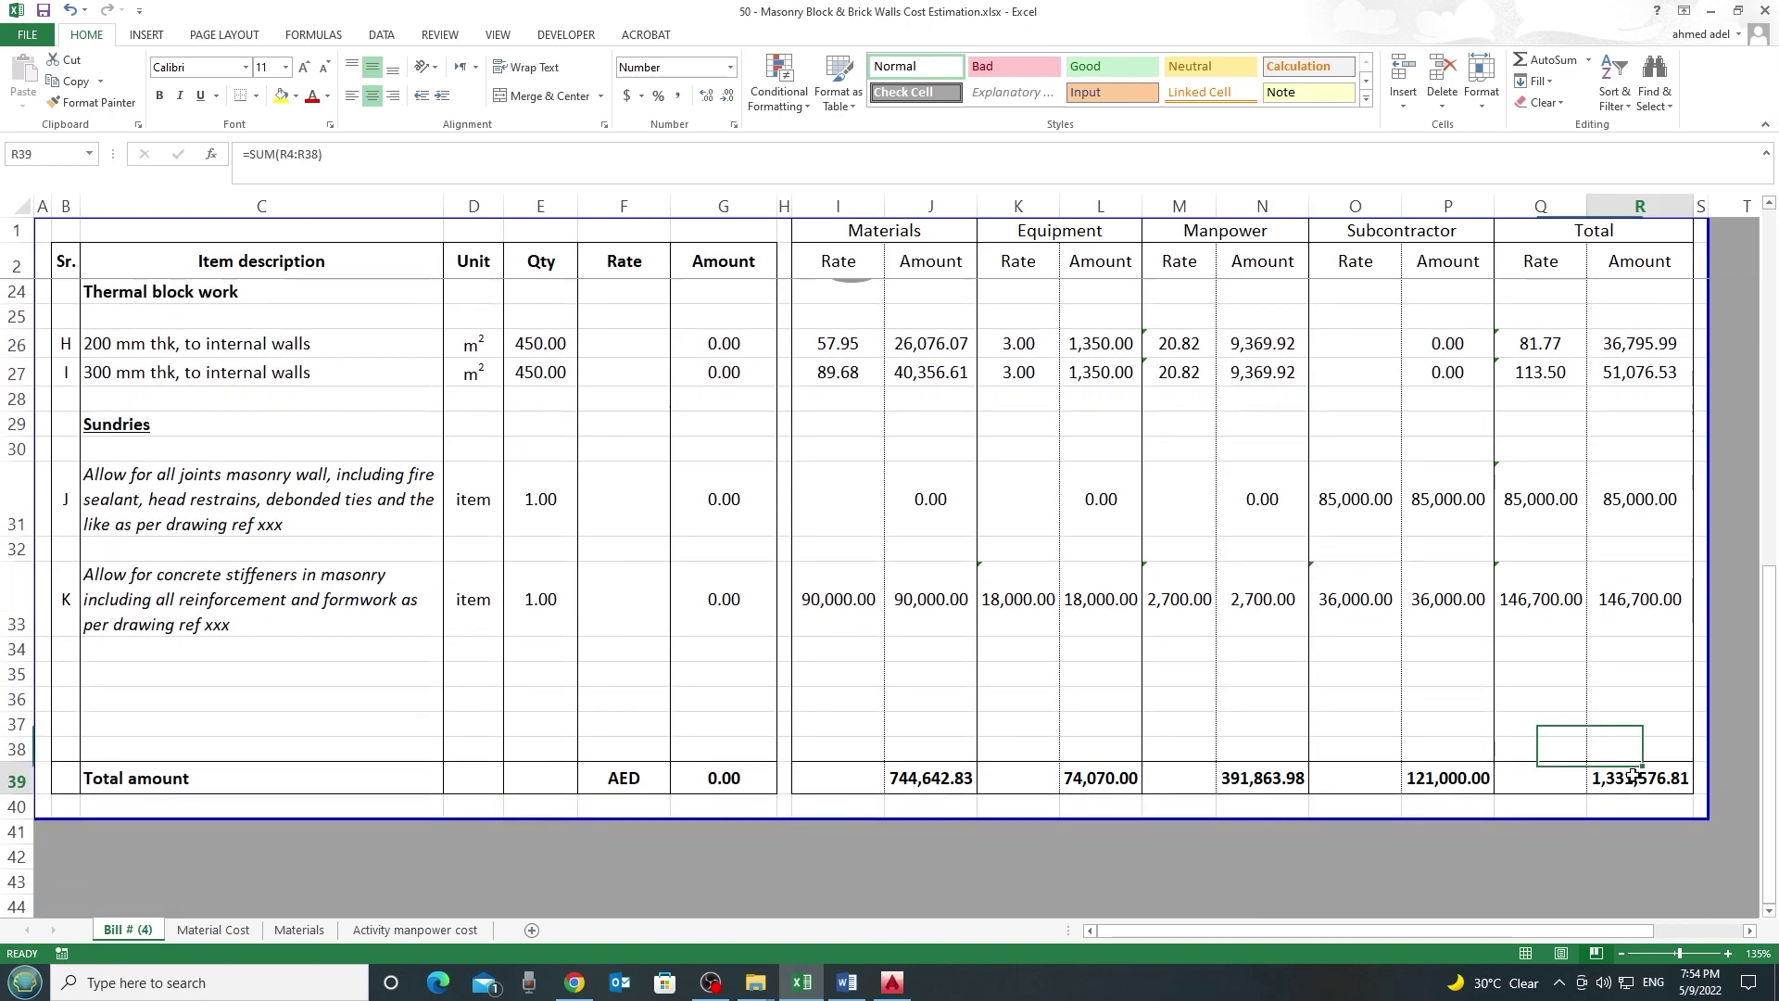
{"action": "key", "text": "F2"}
{"action": "scroll", "coordinate": [1482, 741], "scroll_direction": "up", "scroll_amount": 3}
{"action": "key", "text": "Escape"}
Calculate the selling Rate for item A in F13 as =1.2*Q13
{"action": "scroll", "coordinate": [701, 573], "scroll_direction": "up", "scroll_amount": 2}
{"action": "left_click", "coordinate": [619, 494]}
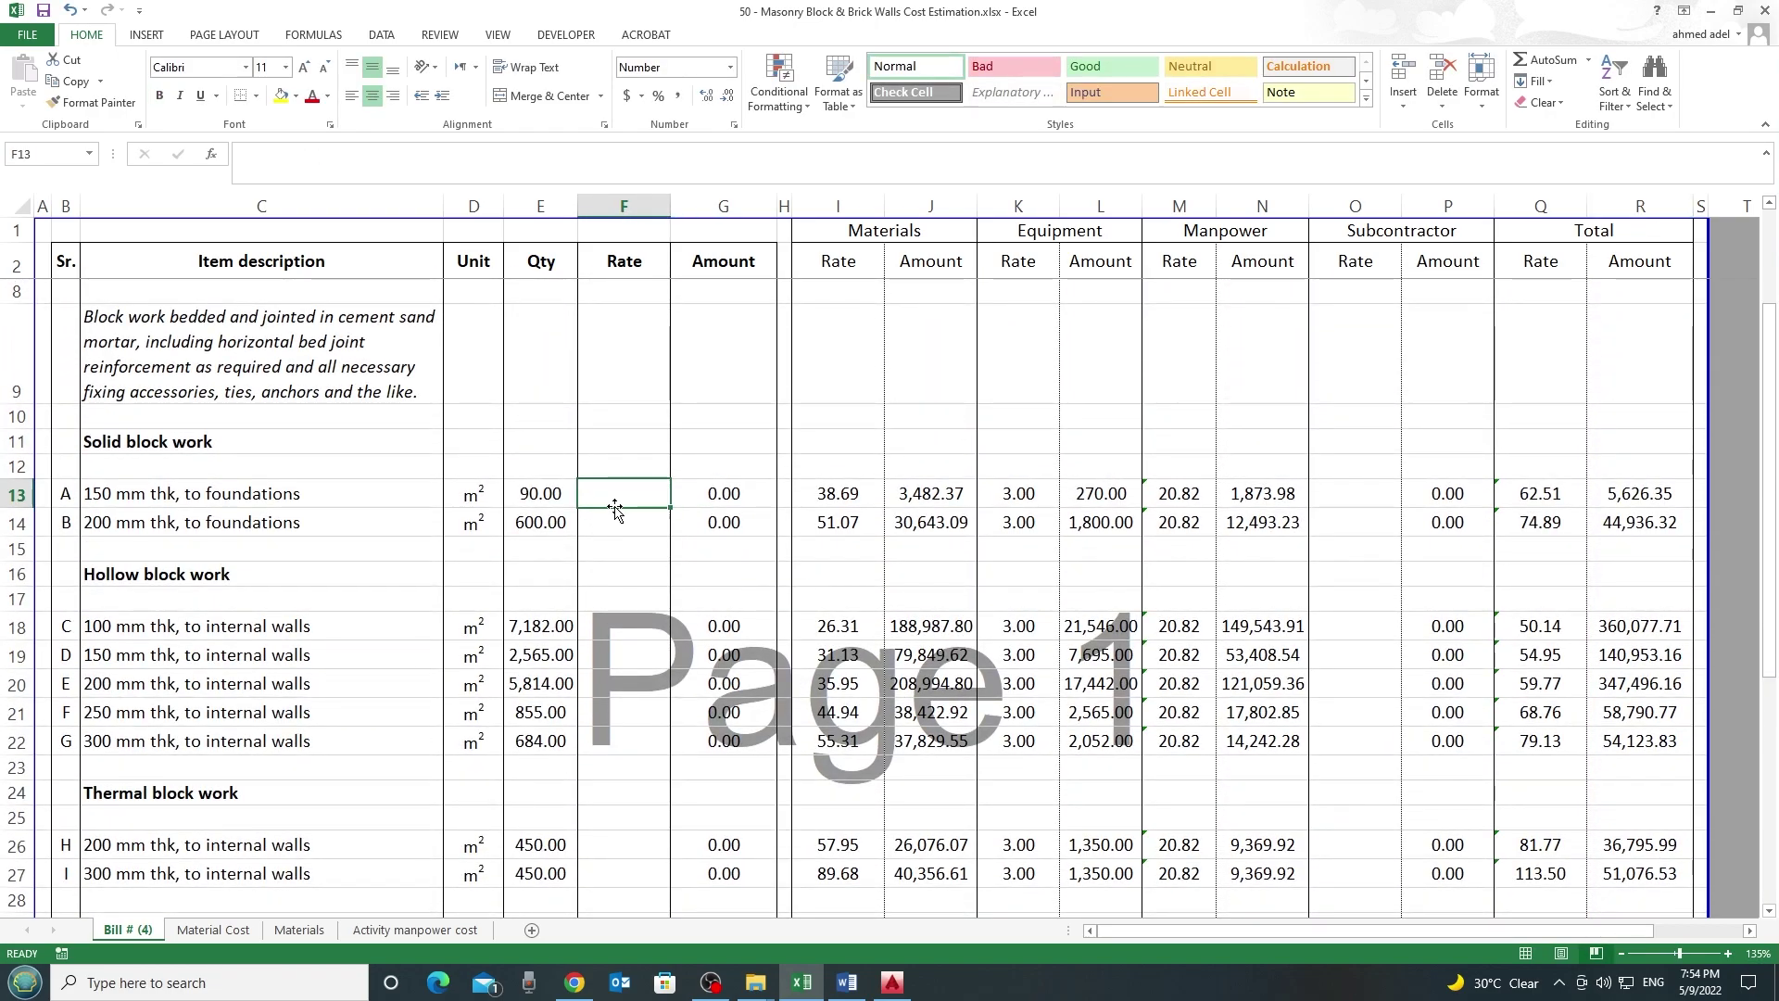
{"action": "type", "text": "=1.2*"}
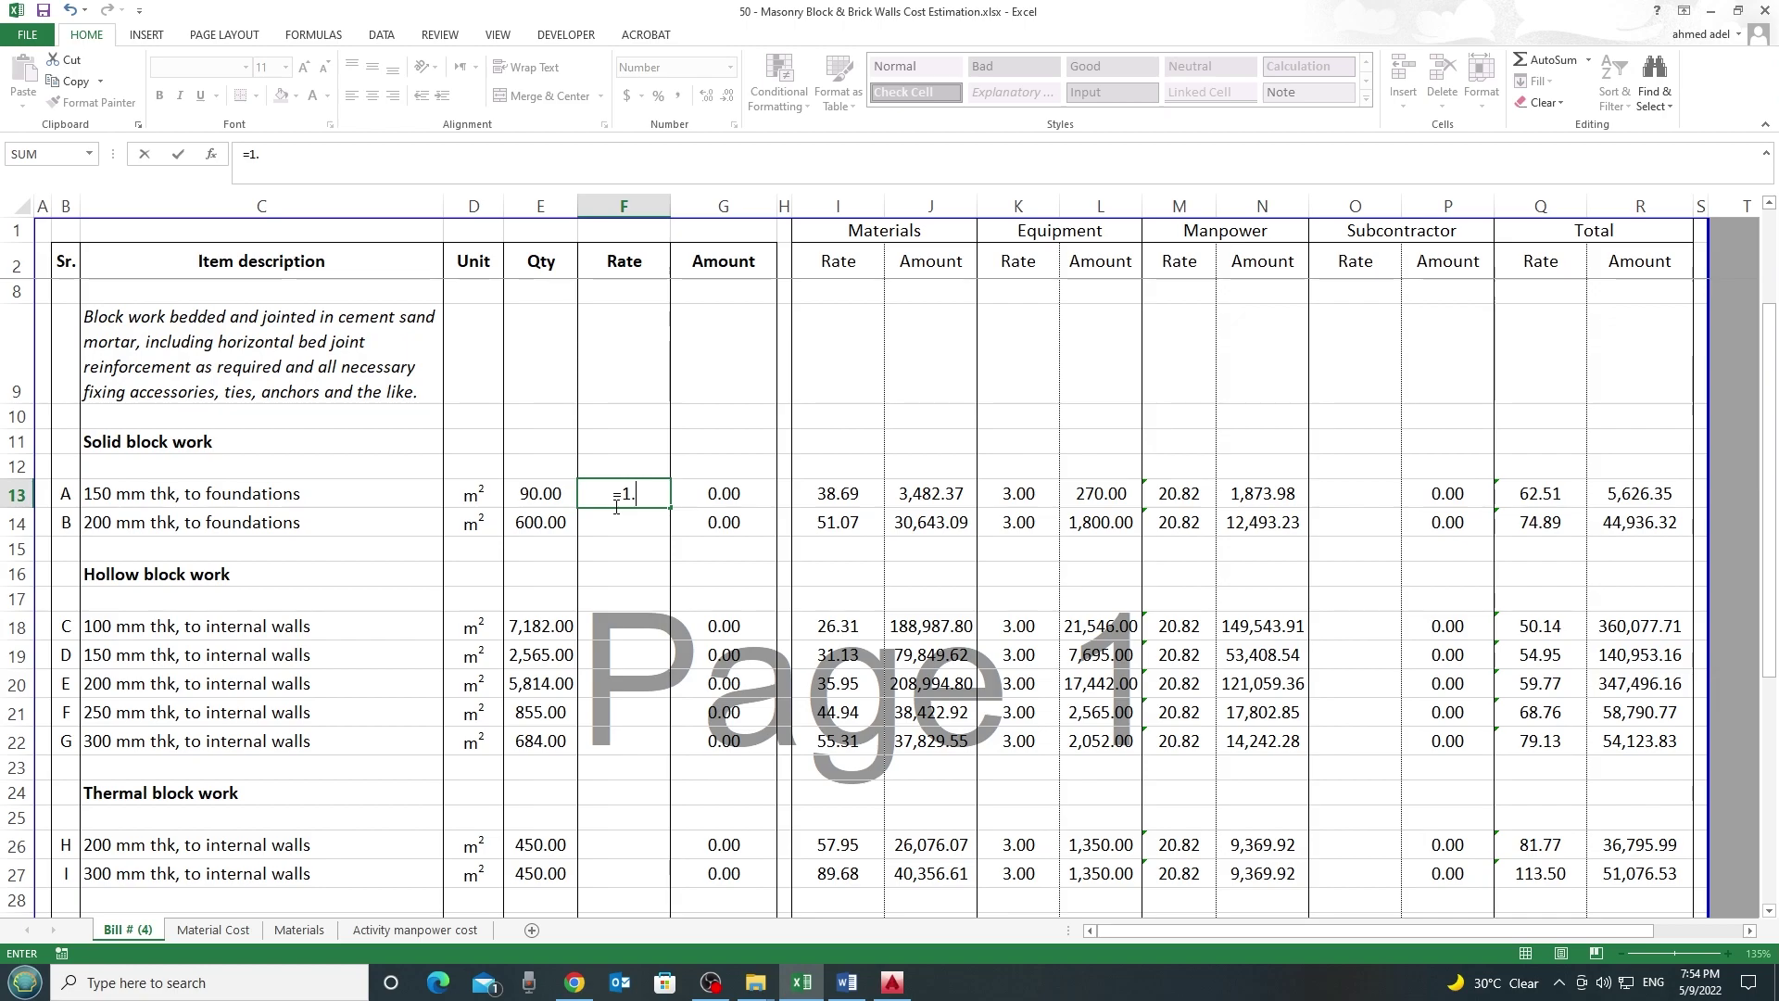
{"action": "left_click", "coordinate": [1550, 492]}
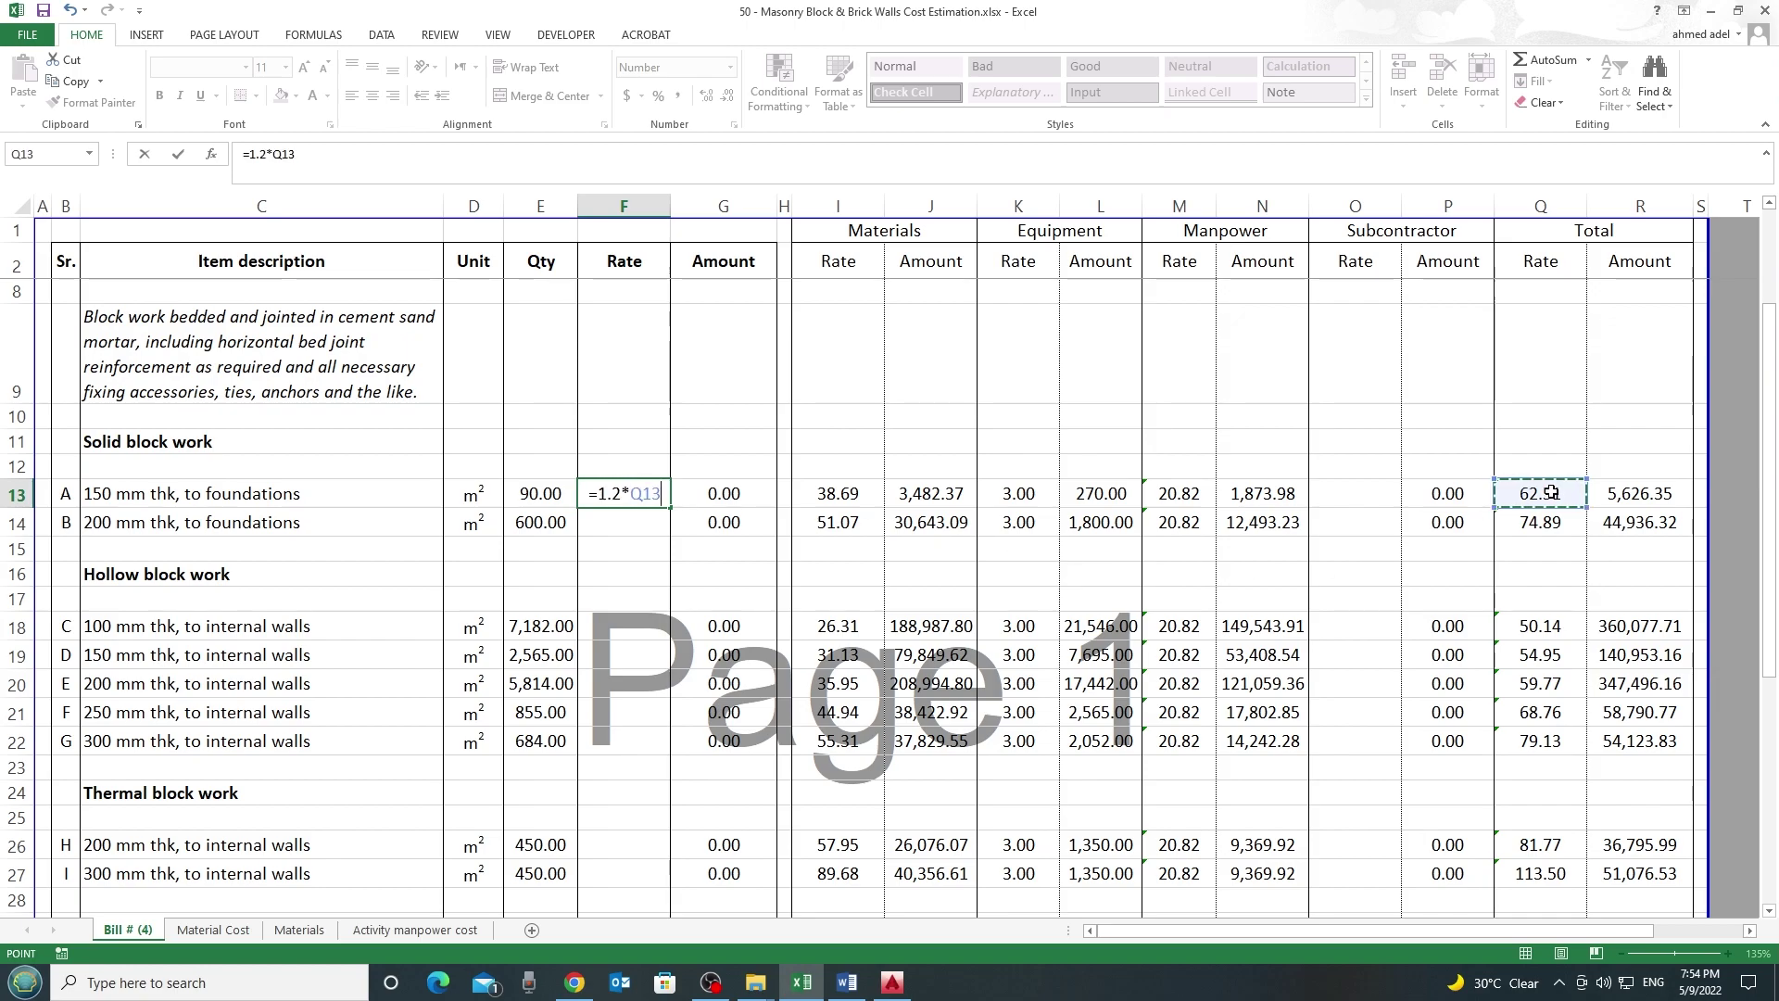
{"action": "key", "text": "Return"}
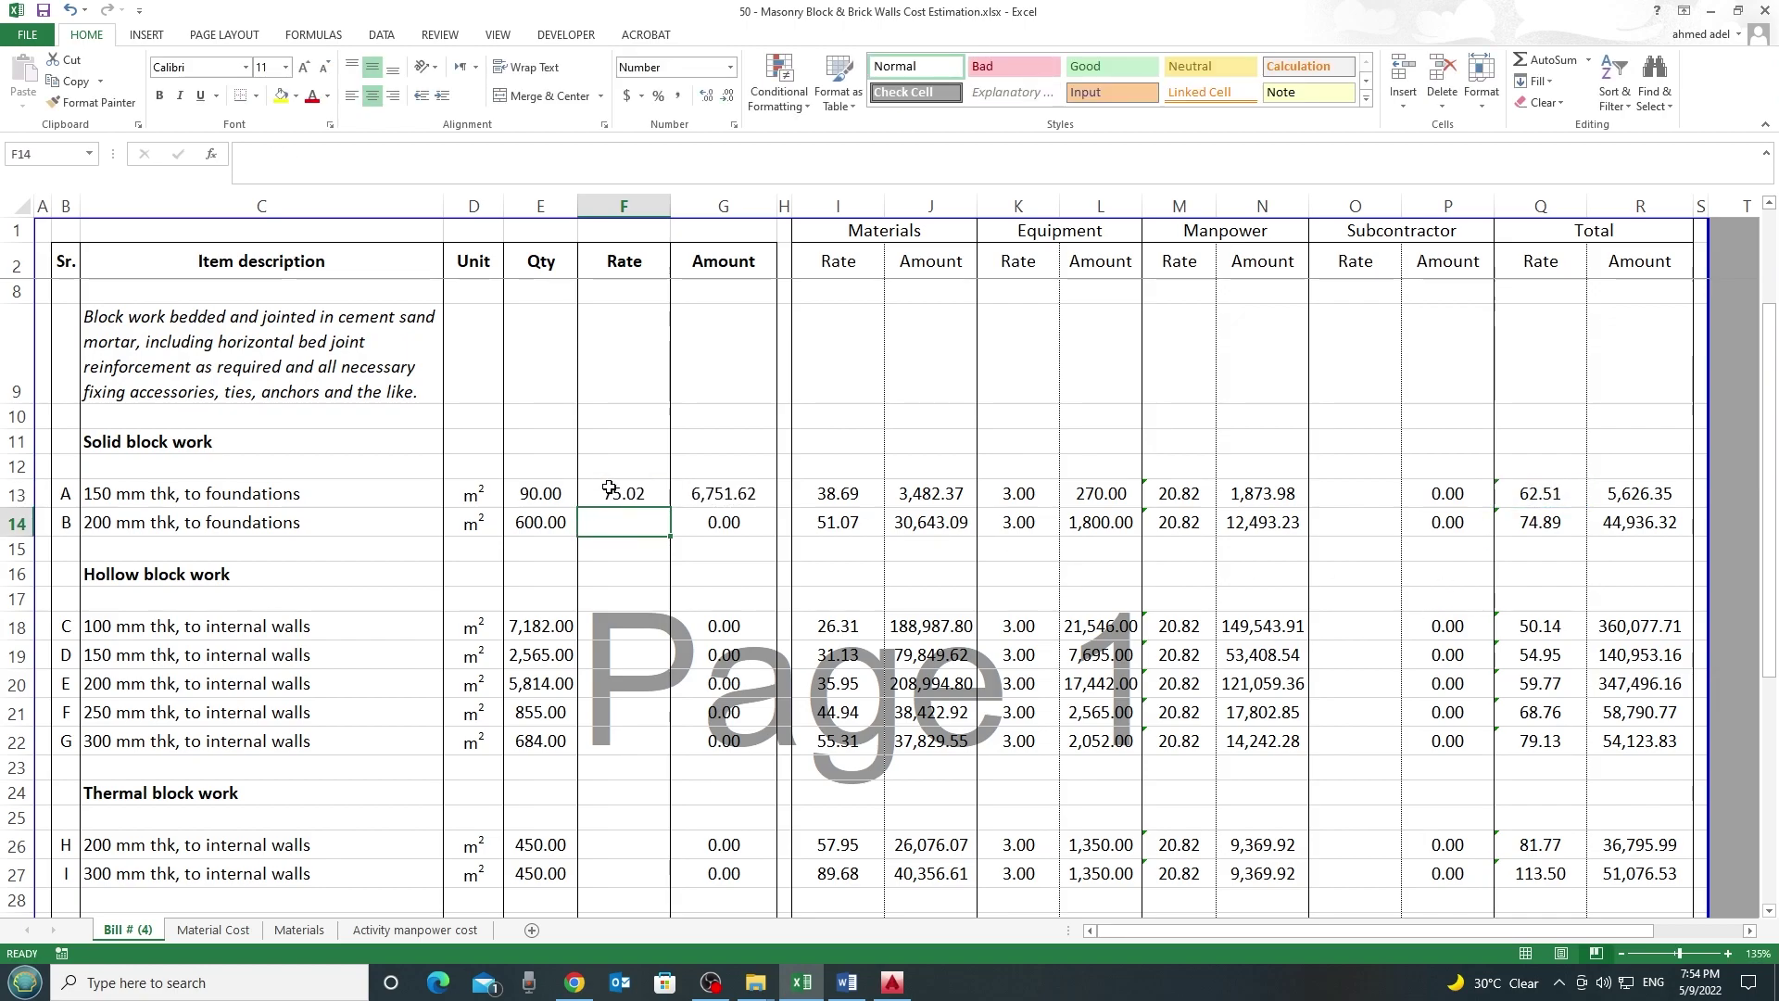
Copy the F13 Rate formula to F14, F18:F22, F26:F27, F31 and F33, pasting formulas only
{"action": "left_click", "coordinate": [608, 491]}
{"action": "key", "text": "ctrl+c"}
{"action": "left_click", "coordinate": [611, 524]}
{"action": "left_click", "coordinate": [611, 625], "text": "ctrl"}
{"action": "left_click_drag", "start_coordinate": [613, 719], "coordinate": [613, 741]}
{"action": "scroll", "coordinate": [613, 741], "scroll_direction": "down", "scroll_amount": 2}
{"action": "left_click_drag", "start_coordinate": [608, 615], "coordinate": [607, 648]}
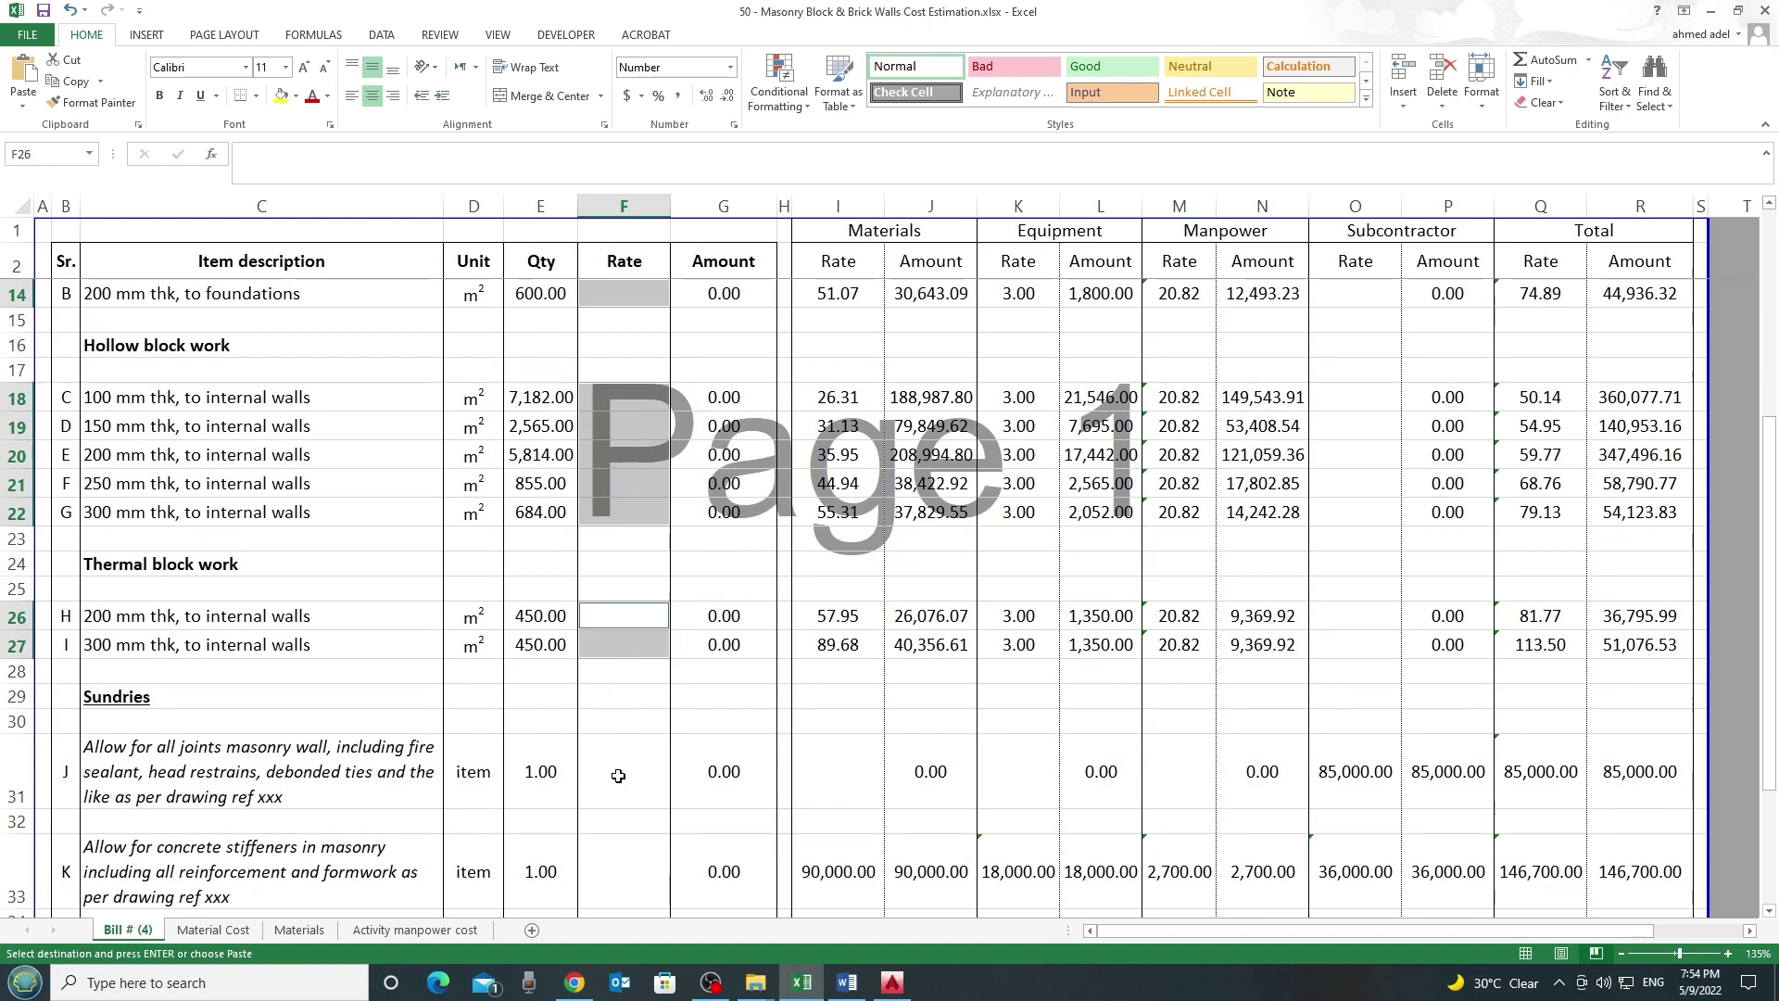
{"action": "left_click", "coordinate": [618, 771], "text": "ctrl"}
{"action": "left_click", "coordinate": [620, 873], "text": "ctrl"}
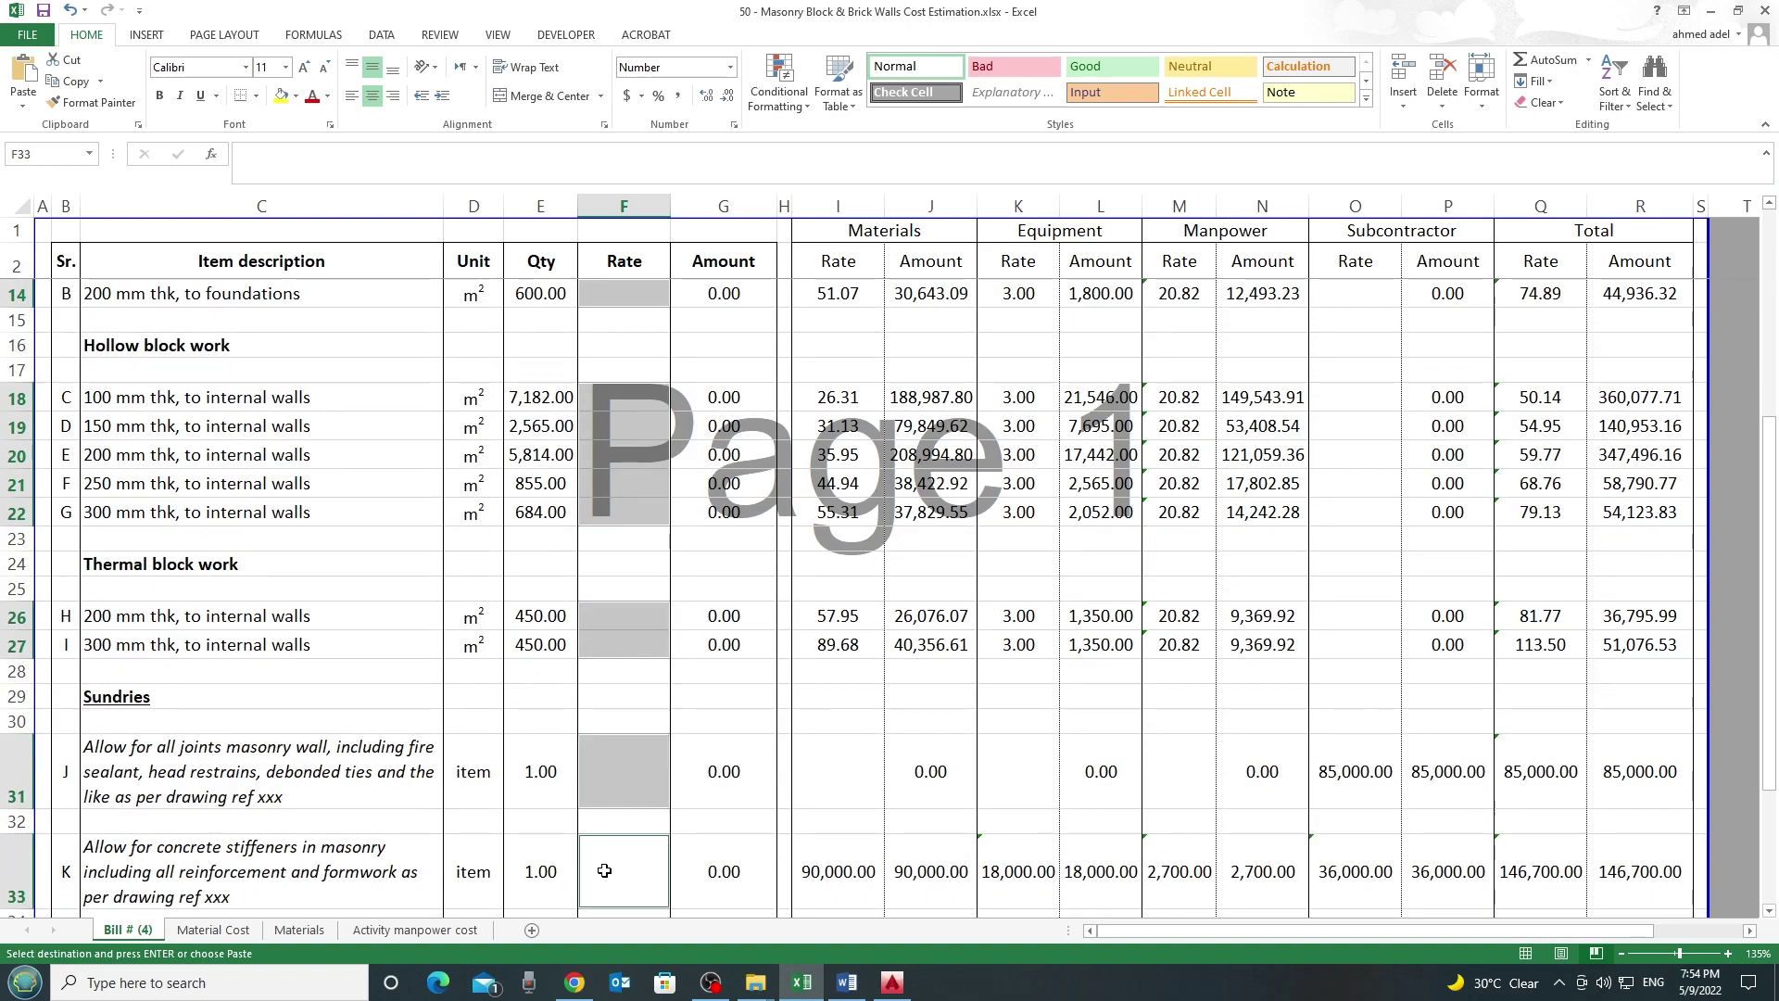
{"action": "key", "text": "alt+e"}
{"action": "key", "text": "s"}
{"action": "key", "text": "f"}
{"action": "key", "text": "Return"}
{"action": "key", "text": "Escape"}
Check the bill's Total amount in G39 and review the completed Rate and Amount columns
{"action": "scroll", "coordinate": [649, 862], "scroll_direction": "down", "scroll_amount": 2}
{"action": "left_click", "coordinate": [725, 882]}
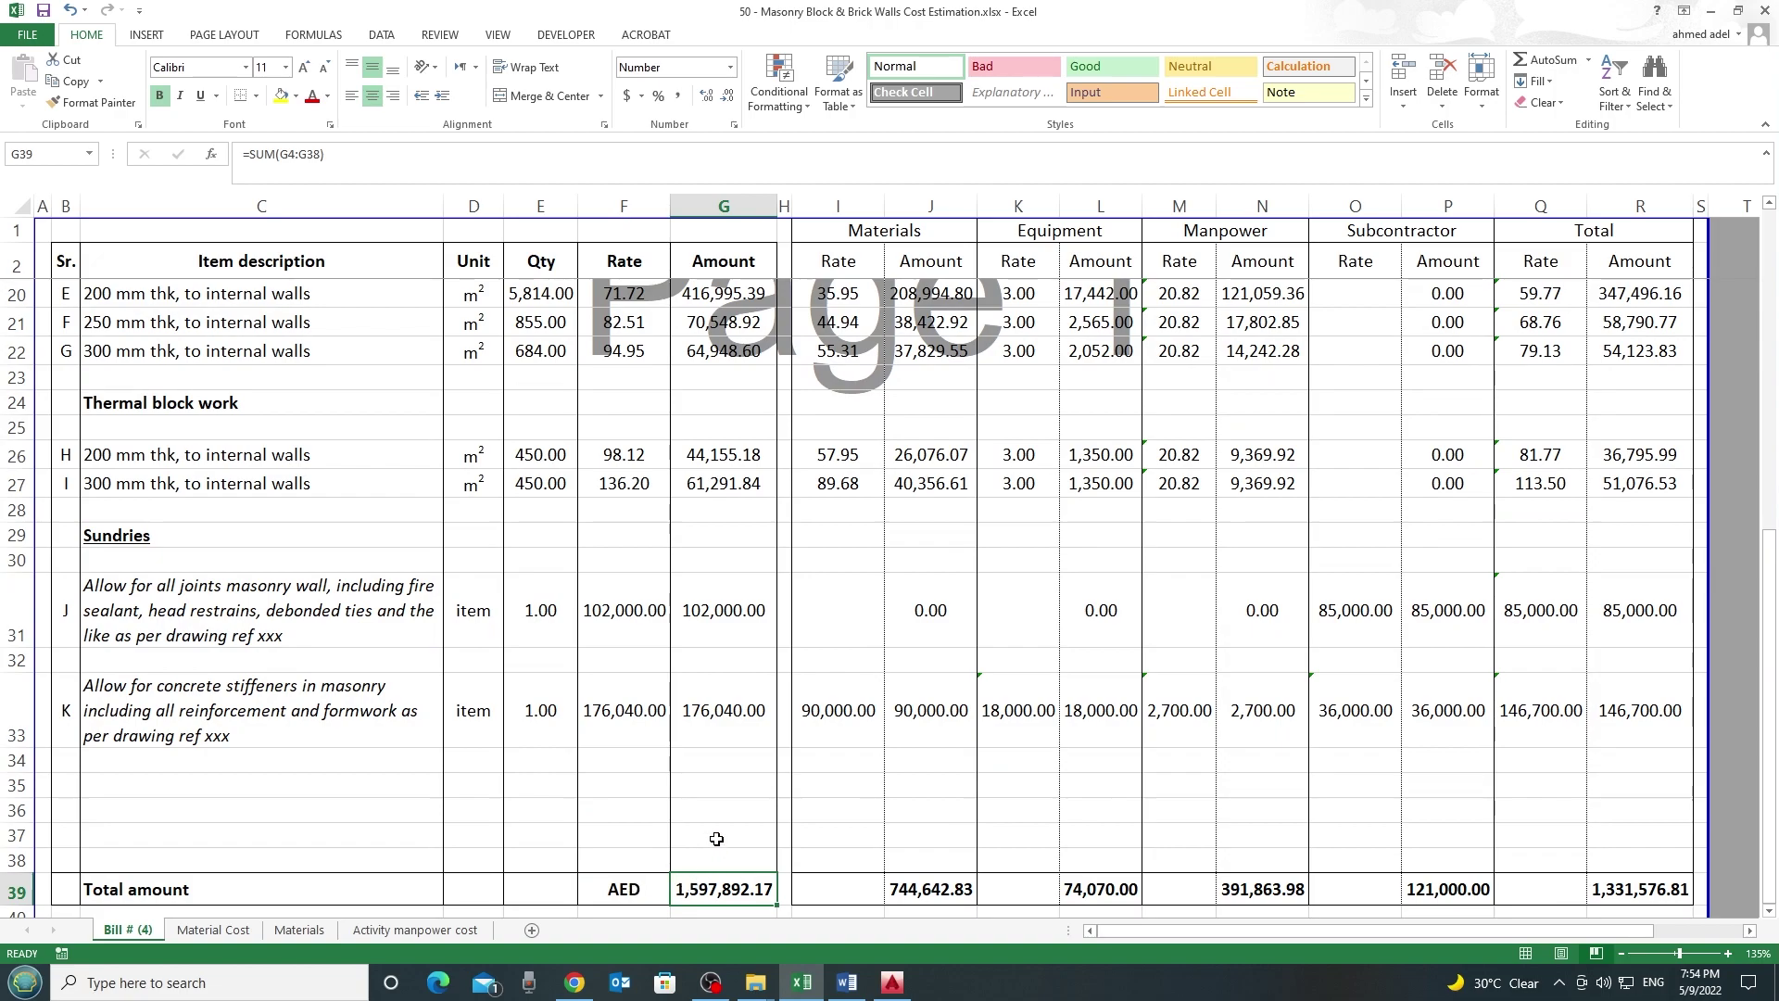
{"action": "scroll", "coordinate": [711, 838], "scroll_direction": "up", "scroll_amount": 4}
{"action": "scroll", "coordinate": [325, 568], "scroll_direction": "up", "scroll_amount": 2}
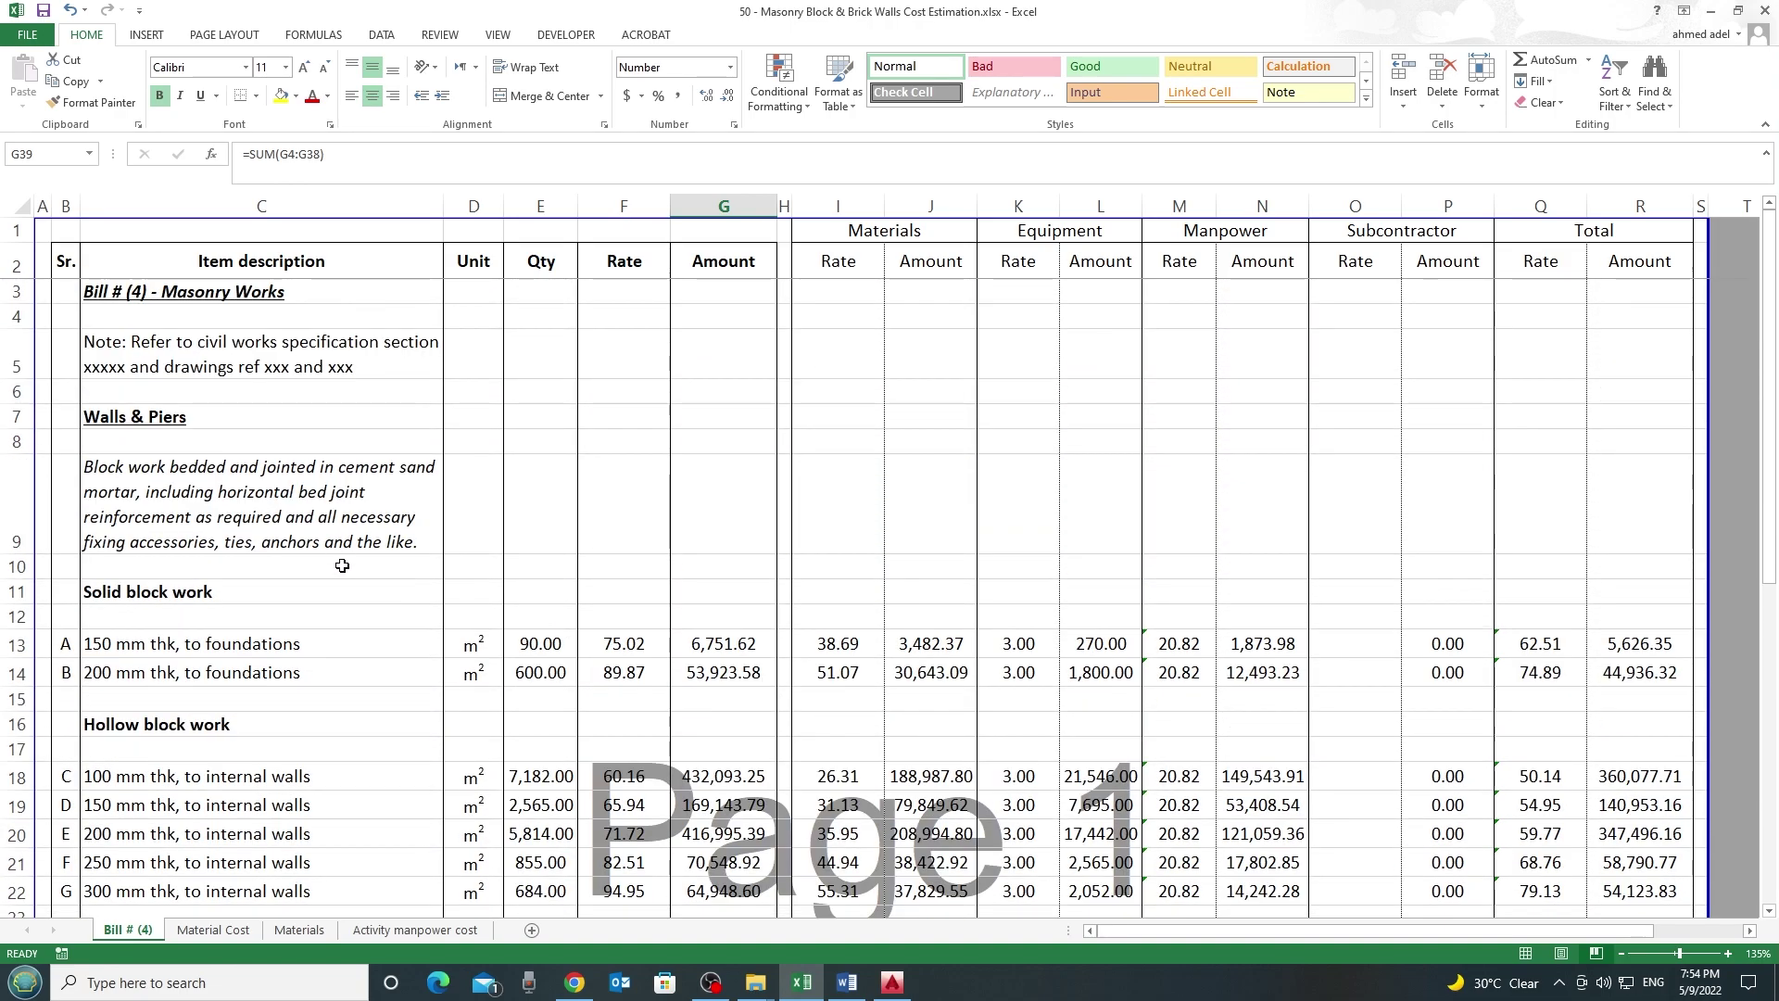
{"action": "scroll", "coordinate": [440, 567], "scroll_direction": "down", "scroll_amount": 7}
Check the range summed by the Total amount in R39 and select the empty Rate cell F13 for item A
{"action": "left_click", "coordinate": [1597, 779]}
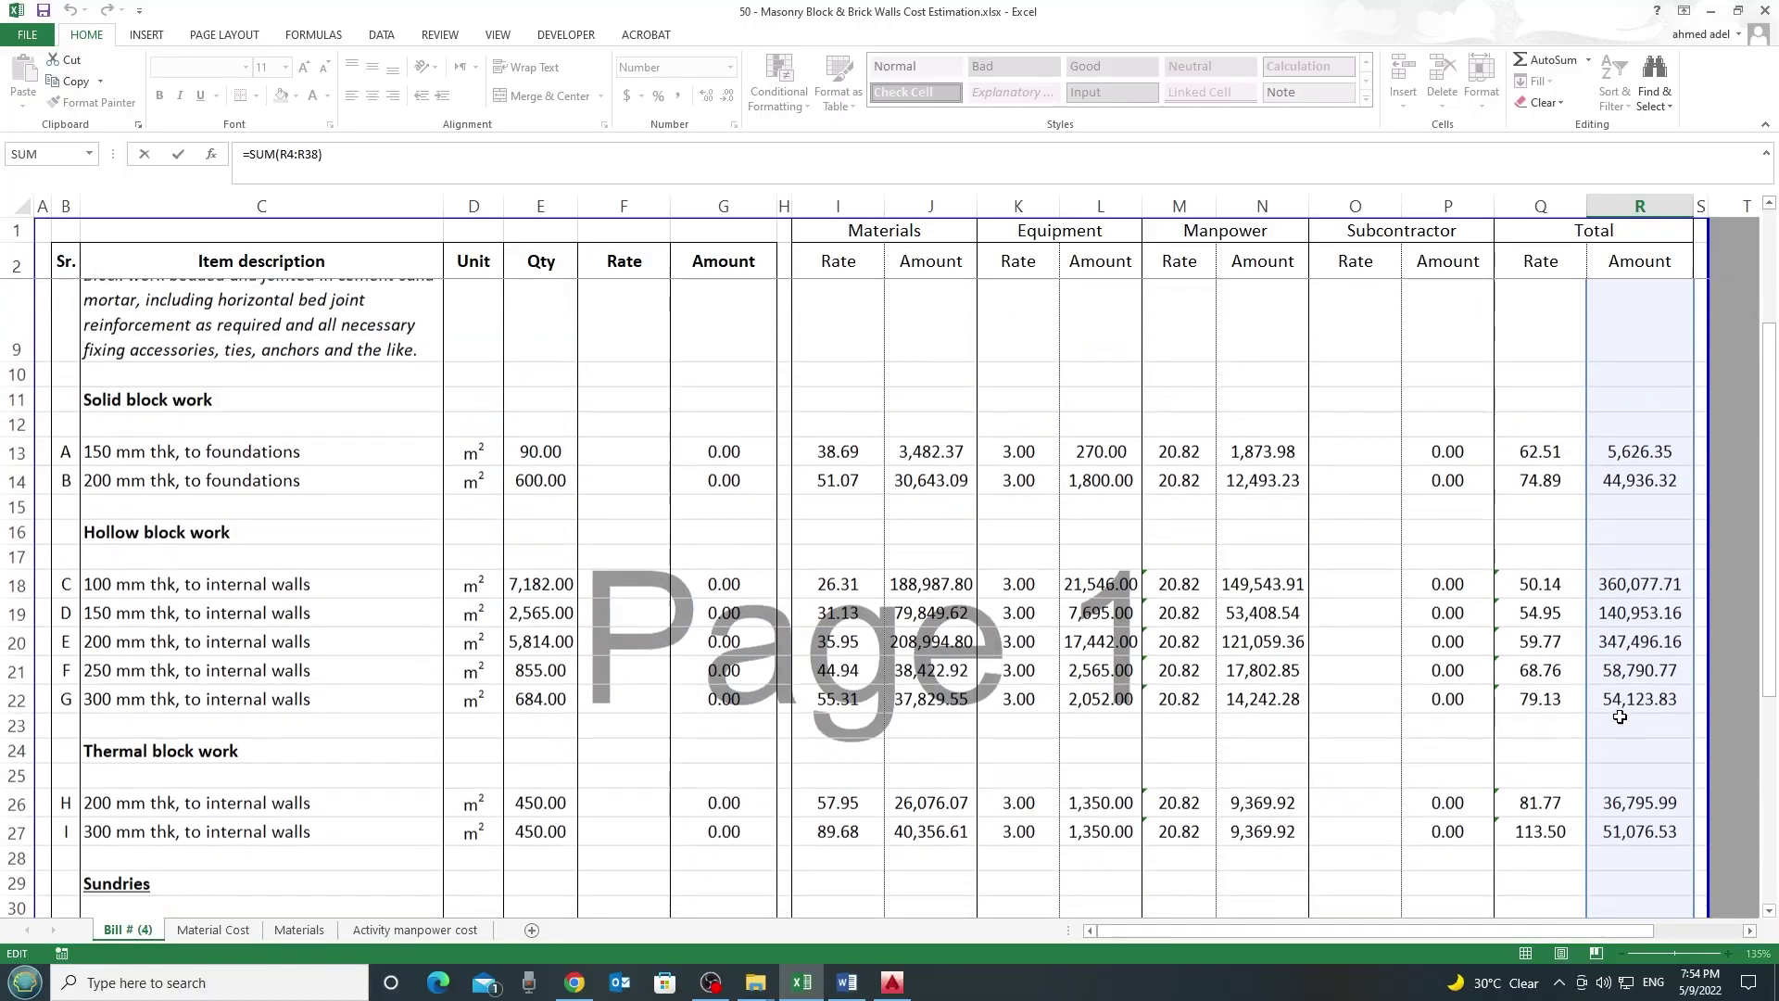
{"action": "scroll", "coordinate": [1620, 716], "scroll_direction": "down", "scroll_amount": 5}
{"action": "scroll", "coordinate": [683, 556], "scroll_direction": "up", "scroll_amount": 6}
{"action": "left_click", "coordinate": [618, 494]}
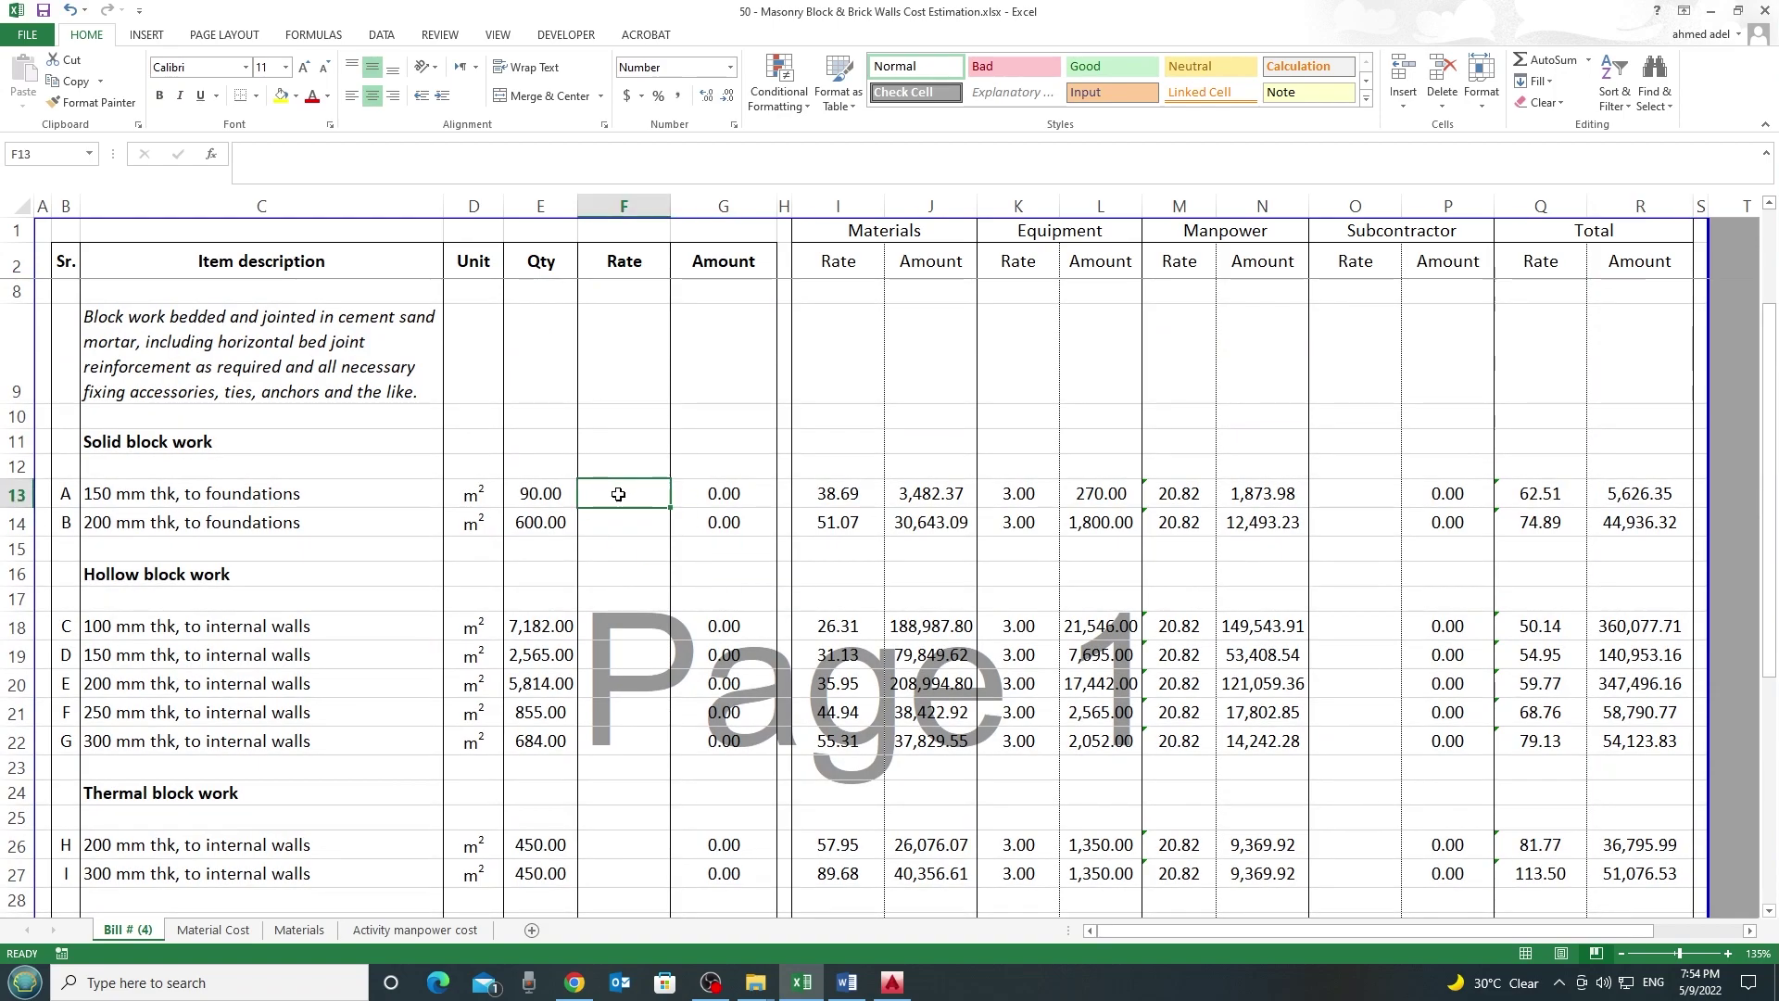